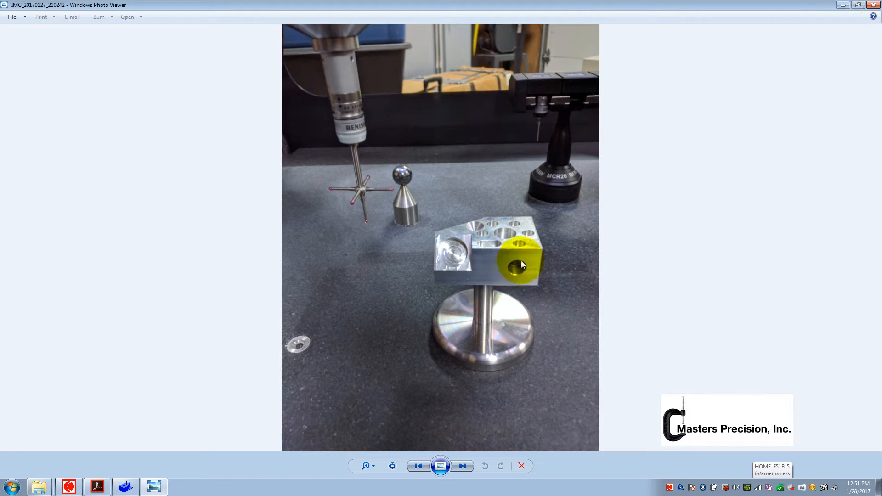
- Switch to Adobe Acrobat Reader and review the Basic Dim Exe # 5 drawing of the block
{"action": "left_click", "coordinate": [844, 5]}
{"action": "left_click", "coordinate": [97, 488]}
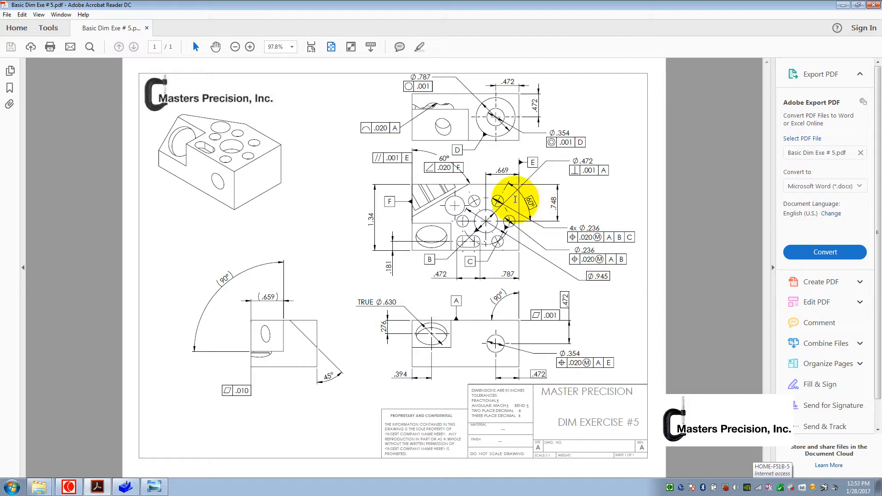
{"action": "left_click", "coordinate": [843, 6]}
- Switch to Aberlink 3D and load Masters Precision Advanced Training Block.STEP into the CAD viewer for programming
{"action": "left_click", "coordinate": [125, 487]}
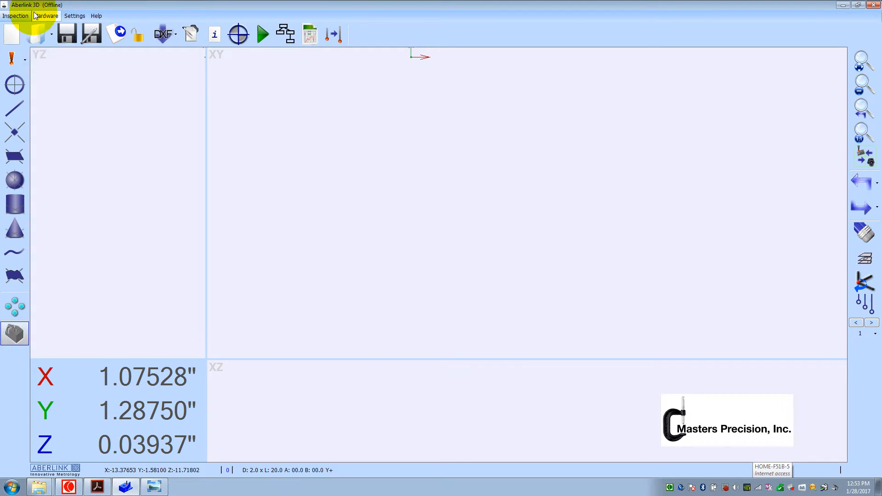
{"action": "left_click", "coordinate": [15, 333]}
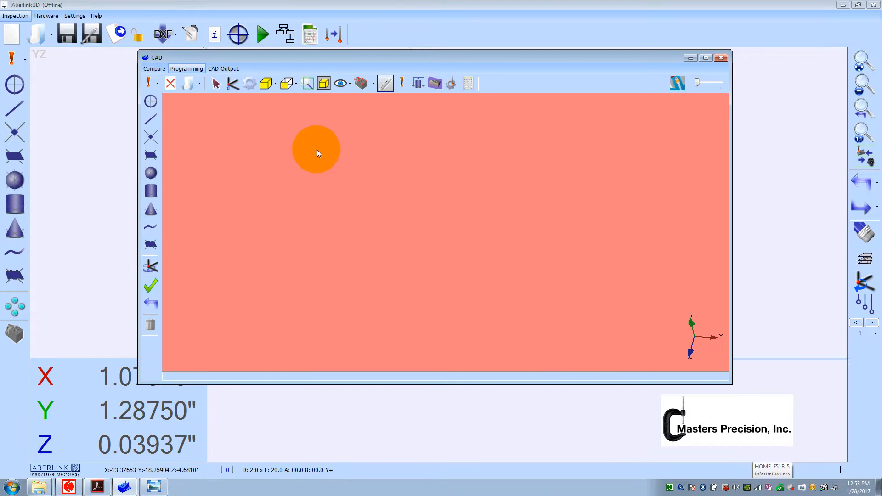
{"action": "left_click", "coordinate": [188, 84]}
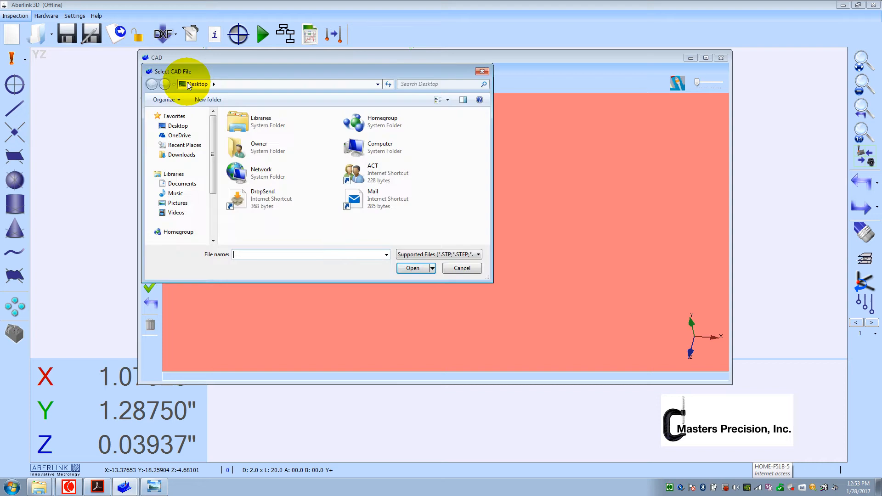
{"action": "left_click", "coordinate": [486, 74]}
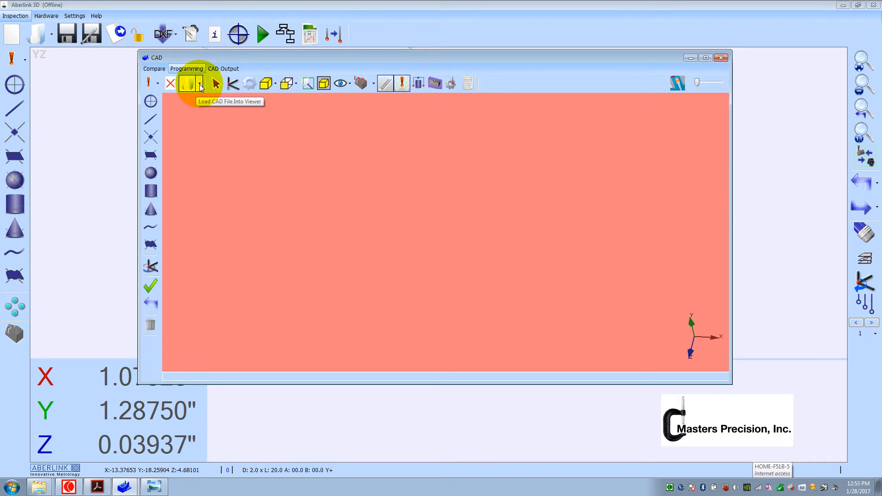
{"action": "left_click", "coordinate": [200, 84]}
{"action": "left_click", "coordinate": [238, 98]}
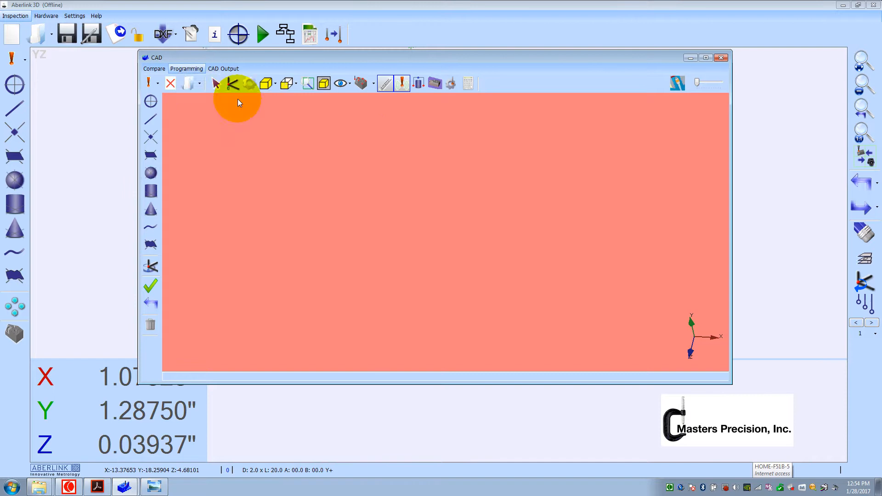
{"action": "left_click", "coordinate": [199, 84]}
{"action": "left_click", "coordinate": [211, 97]}
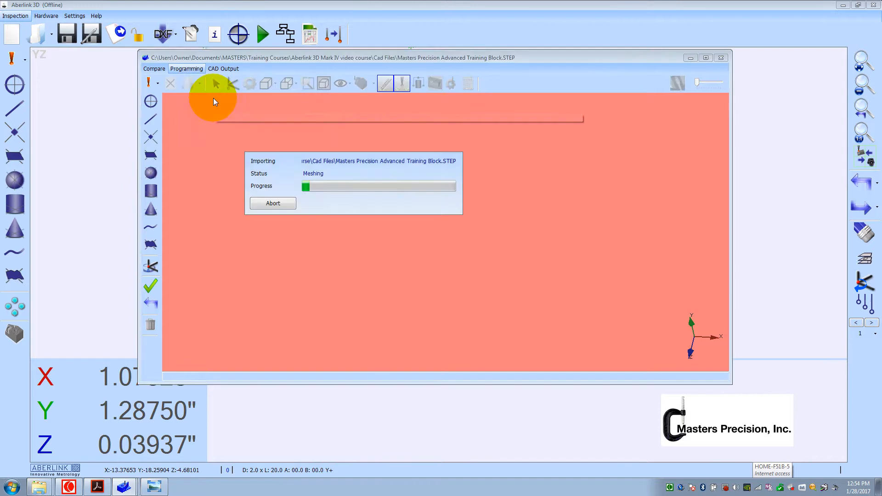
- Align the model by three points on the holed face: origin beside the angled pocket, X along the front edge, Y towards the rear
{"action": "left_click_drag", "start_coordinate": [403, 219], "coordinate": [397, 265]}
{"action": "scroll", "coordinate": [483, 186], "scroll_direction": "down", "scroll_amount": 3}
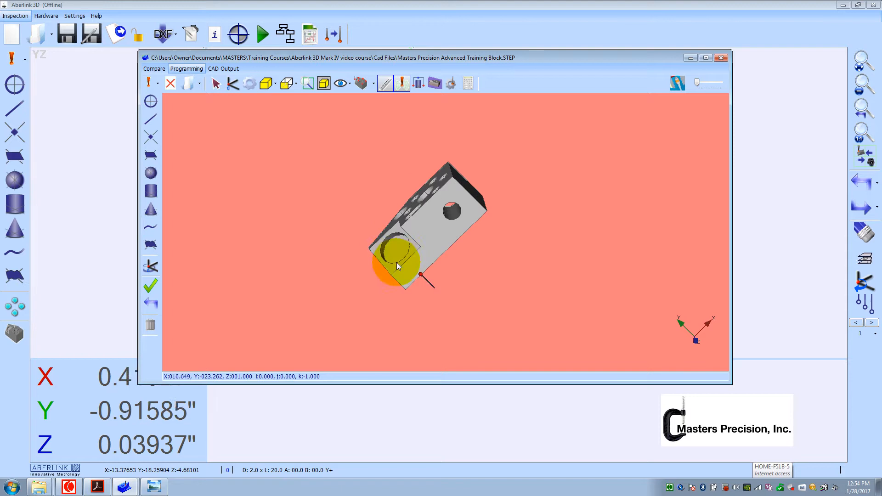
{"action": "left_click", "coordinate": [291, 91]}
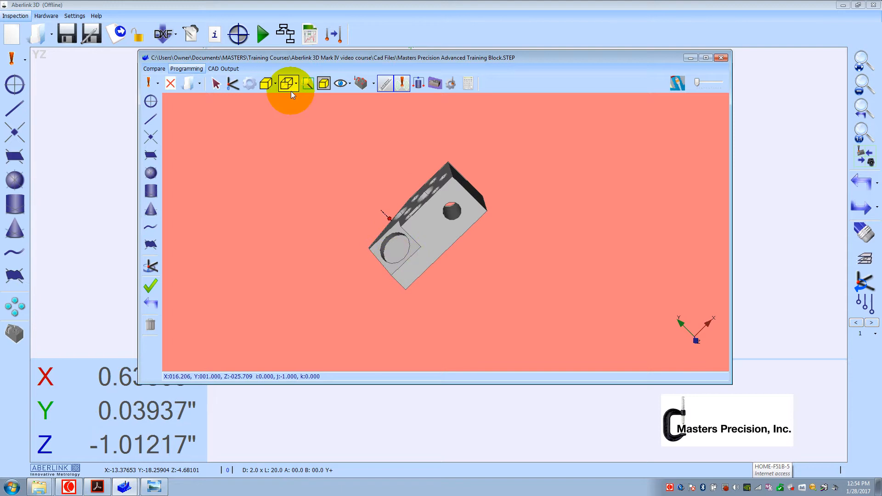
{"action": "left_click", "coordinate": [232, 84]}
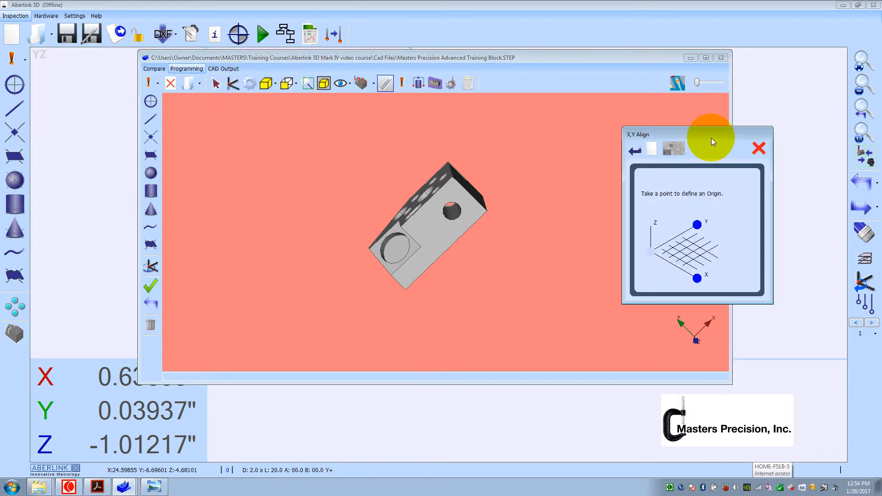
{"action": "left_click_drag", "start_coordinate": [711, 138], "coordinate": [765, 113]}
{"action": "left_click_drag", "start_coordinate": [502, 195], "coordinate": [518, 233]}
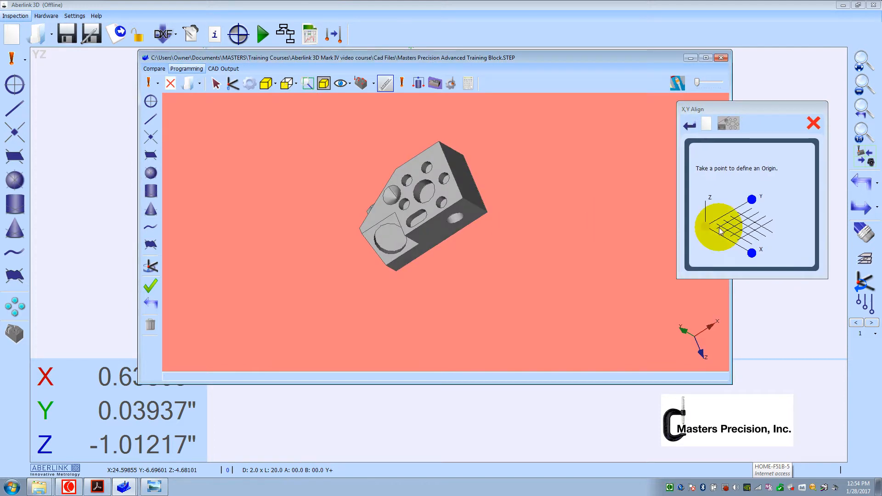
{"action": "left_click", "coordinate": [406, 234]}
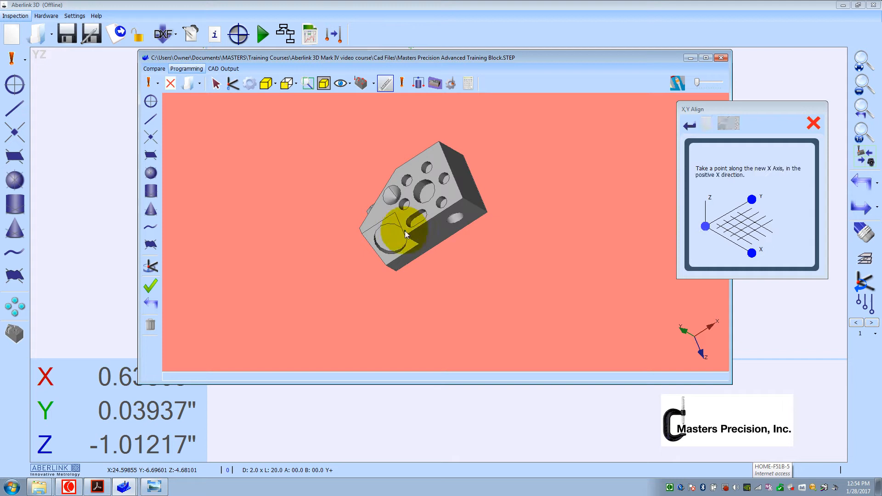
{"action": "left_click", "coordinate": [451, 200]}
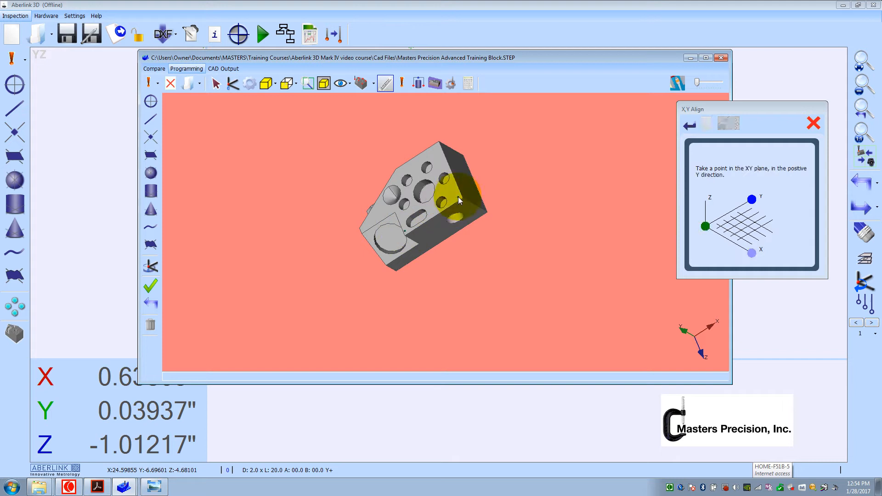
{"action": "left_click", "coordinate": [396, 182]}
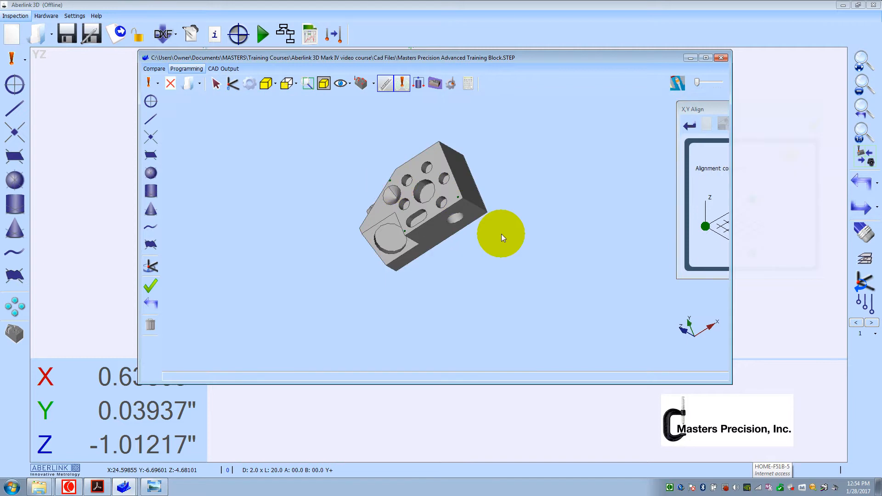
- Clear the three-point visual alignment from the CAD model
{"action": "left_click", "coordinate": [386, 235]}
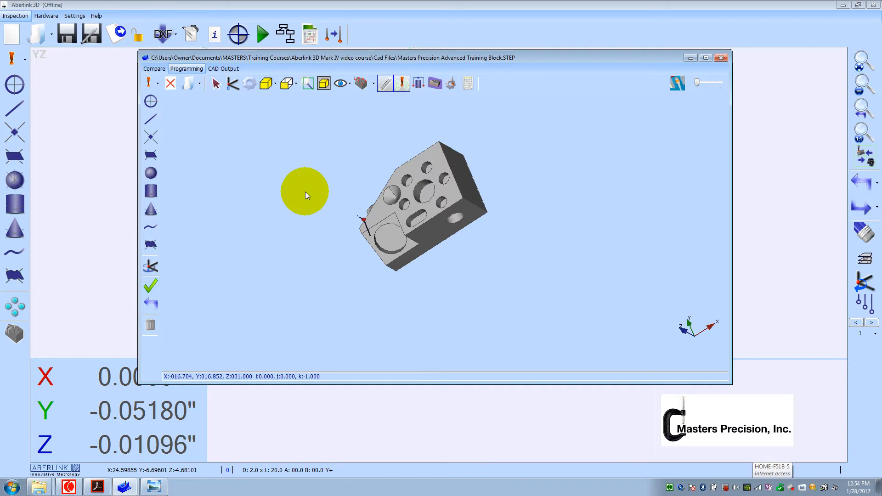
{"action": "left_click", "coordinate": [231, 85]}
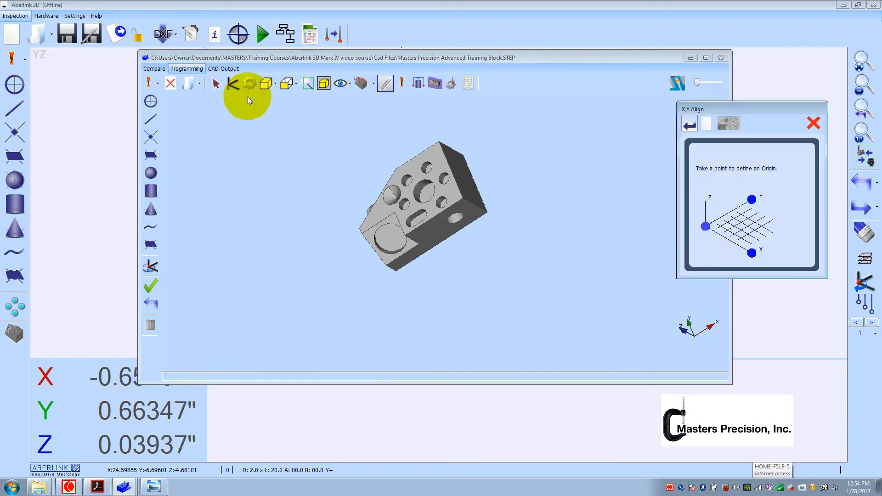
{"action": "left_click", "coordinate": [716, 126]}
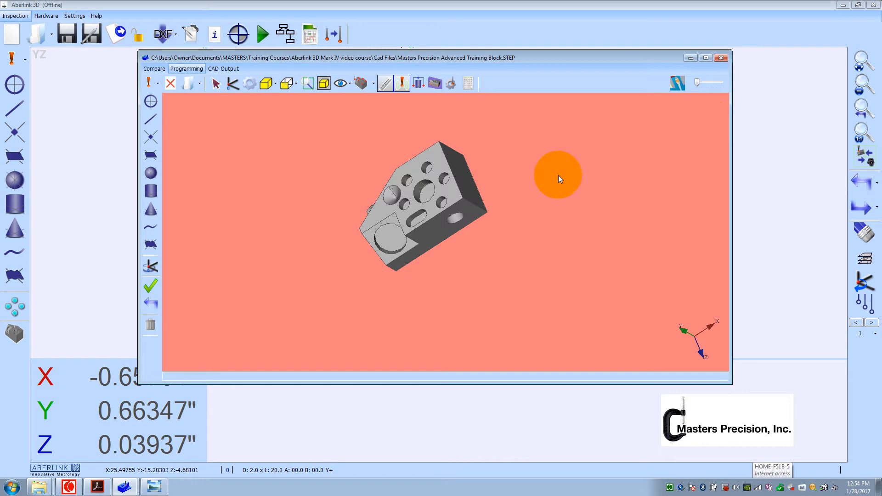
- Align the model by component orientation using Top View and X 90 CW, with the origin at the holed face's corner beside the angled pocket
{"action": "left_click", "coordinate": [214, 86]}
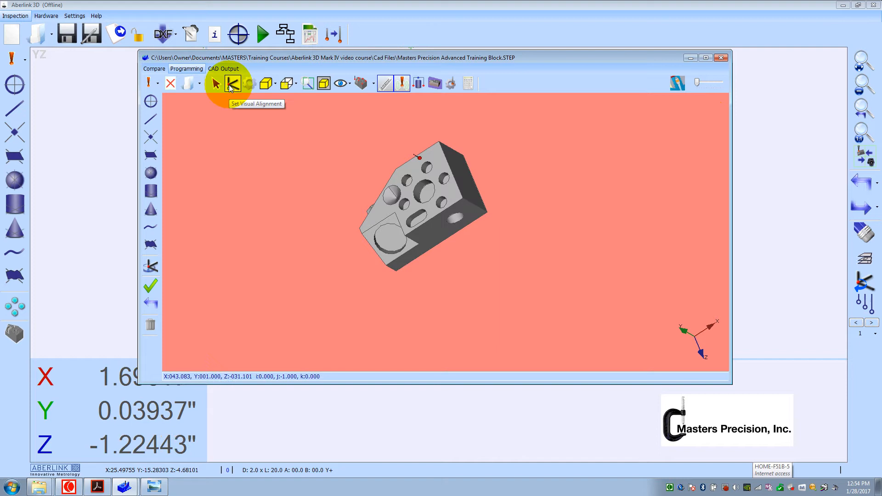
{"action": "left_click", "coordinate": [231, 86]}
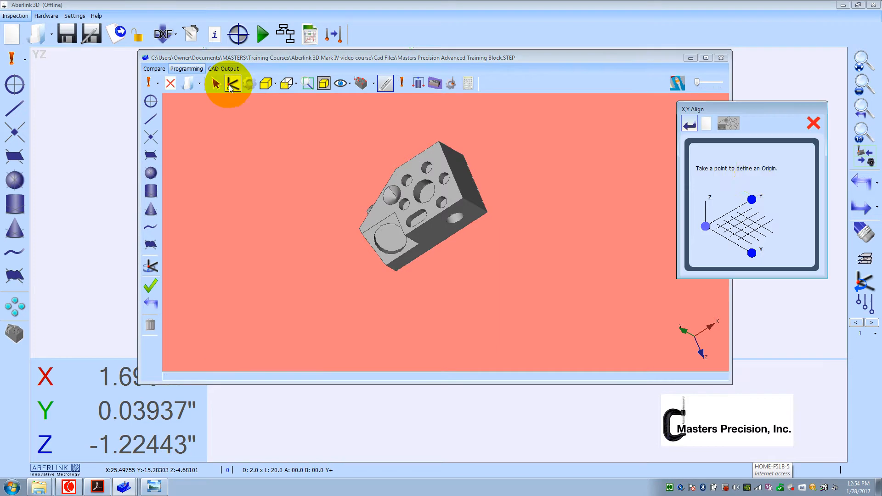
{"action": "left_click", "coordinate": [735, 124]}
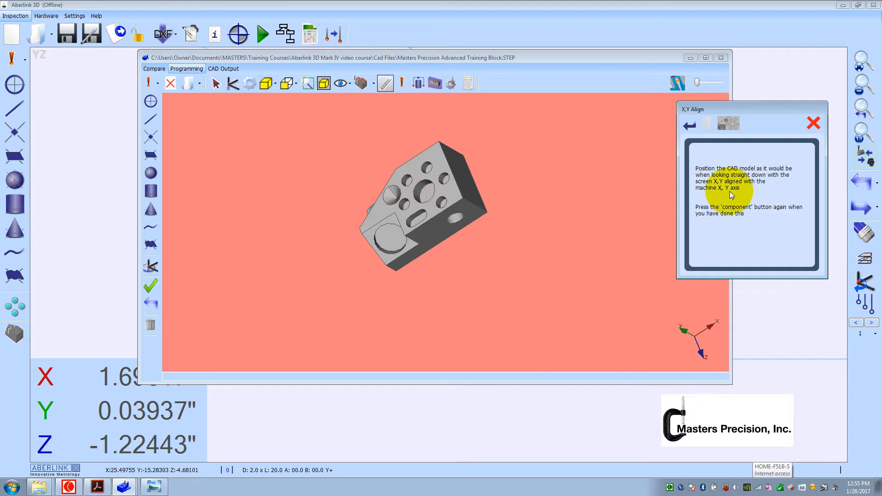
{"action": "left_click", "coordinate": [686, 340]}
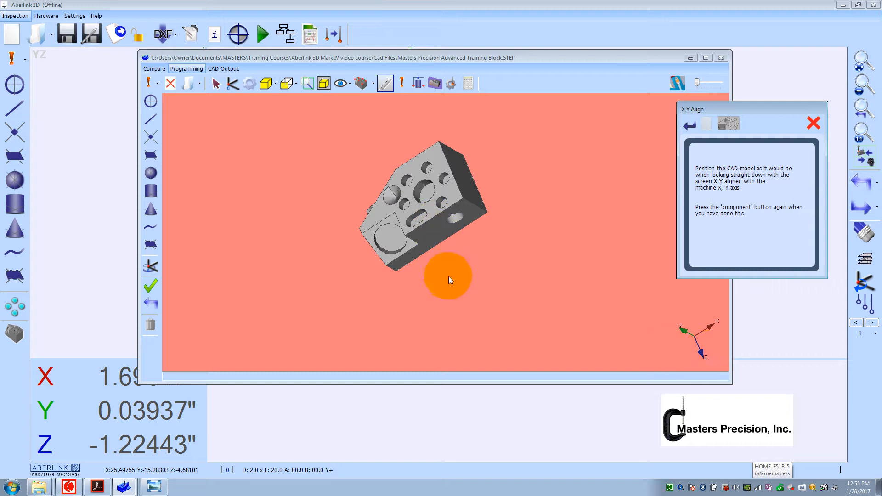
{"action": "left_click", "coordinate": [294, 84]}
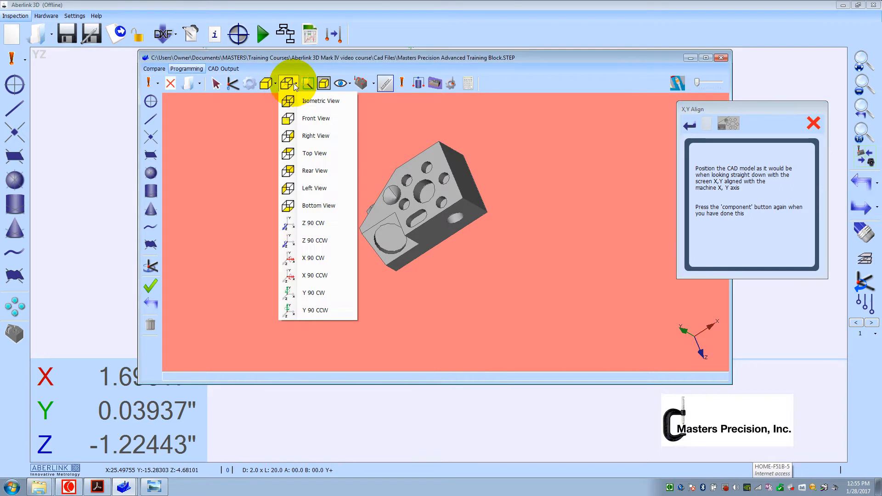
{"action": "left_click", "coordinate": [312, 152]}
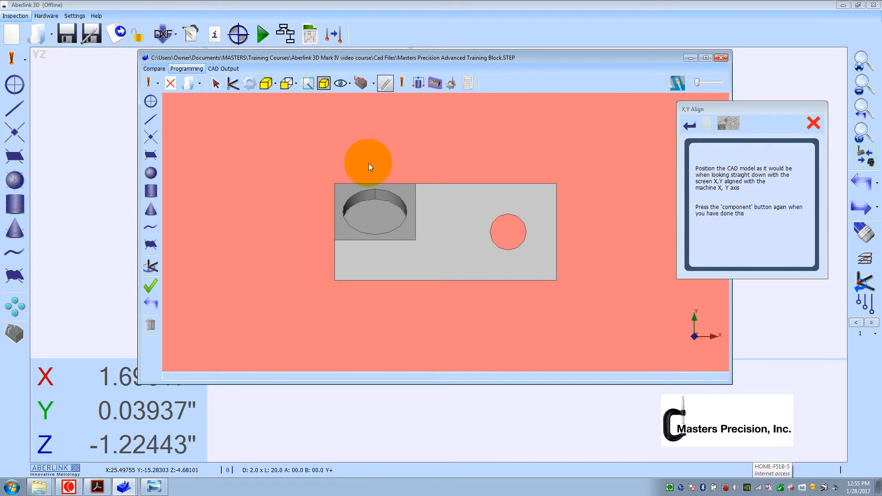
{"action": "left_click", "coordinate": [296, 84]}
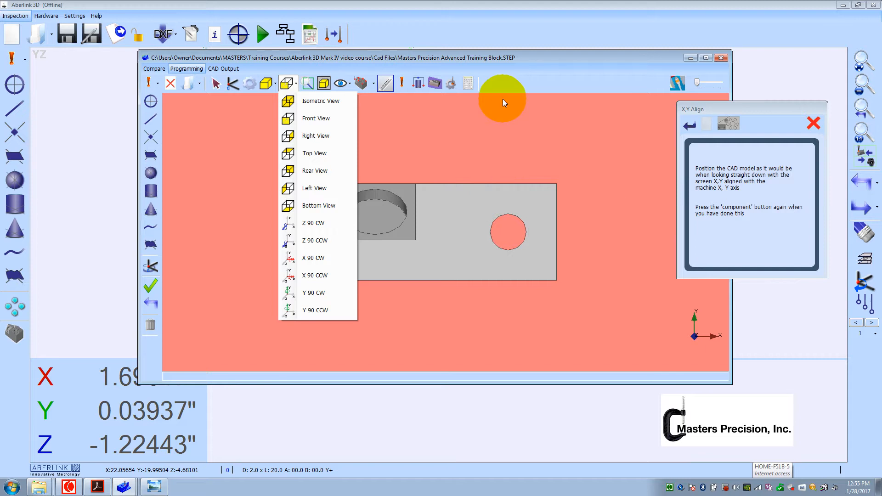
{"action": "left_click", "coordinate": [313, 257]}
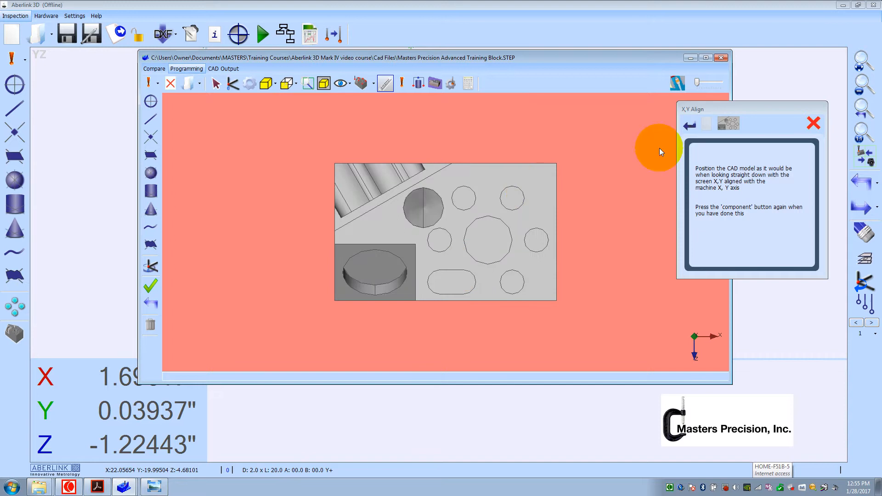
{"action": "left_click", "coordinate": [733, 123]}
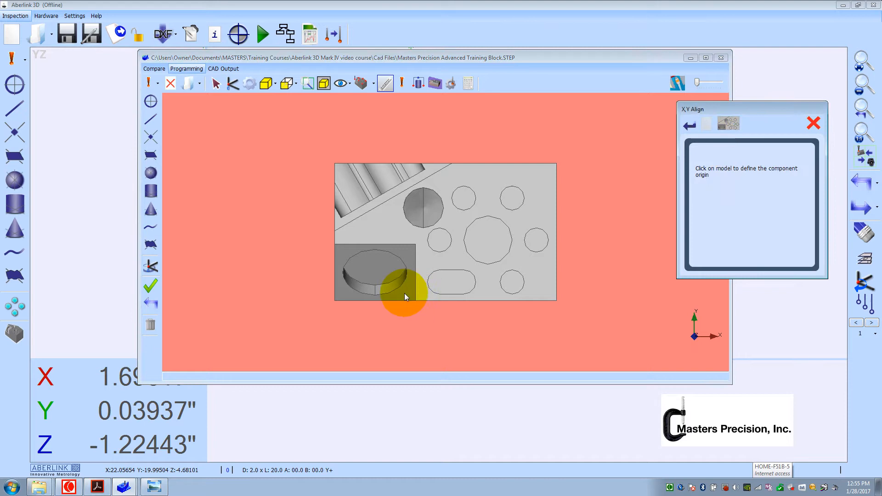
{"action": "left_click", "coordinate": [420, 294]}
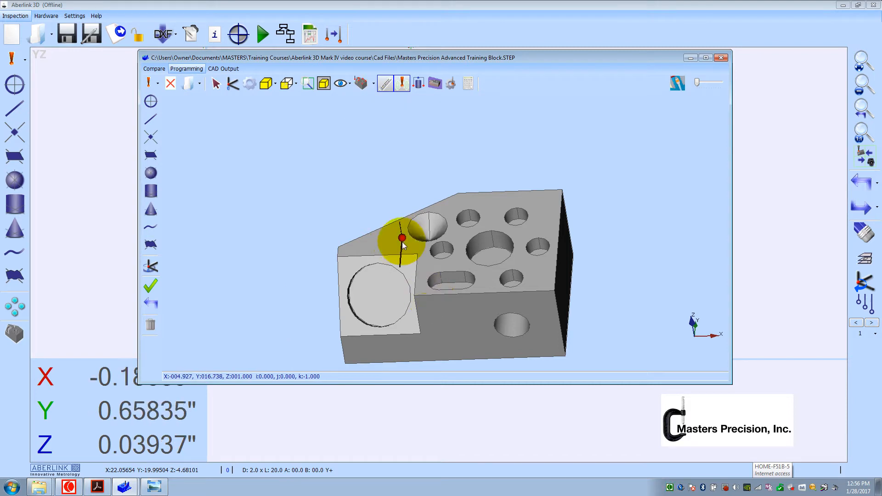
- Show the aligned block in the isometric view
{"action": "scroll", "coordinate": [401, 243], "scroll_direction": "up", "scroll_amount": 1}
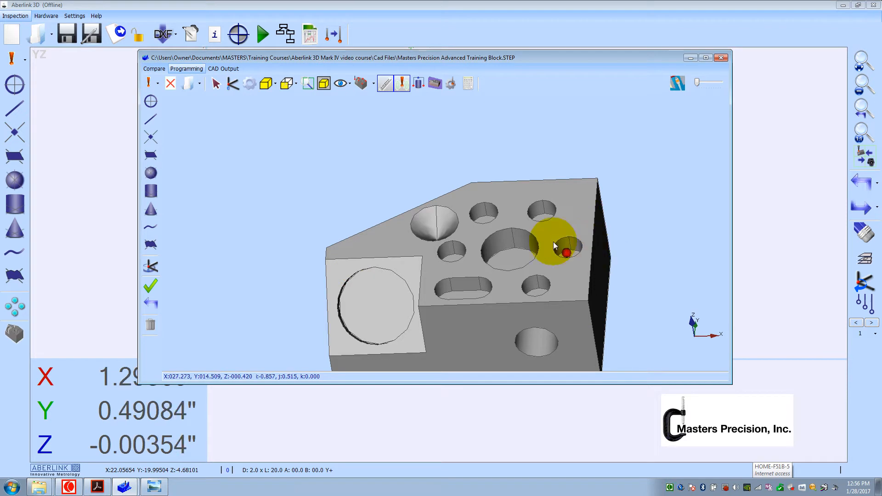
{"action": "left_click", "coordinate": [296, 84]}
{"action": "left_click", "coordinate": [310, 105]}
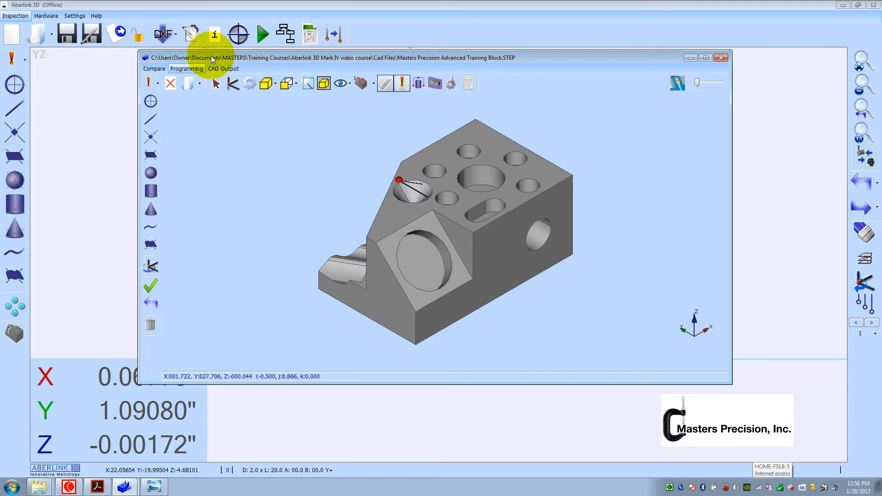
- Add the setup picture IMG_20170127_210242 from the Desktop to the inspection program's notes
{"action": "left_click", "coordinate": [192, 35]}
{"action": "left_click", "coordinate": [193, 35]}
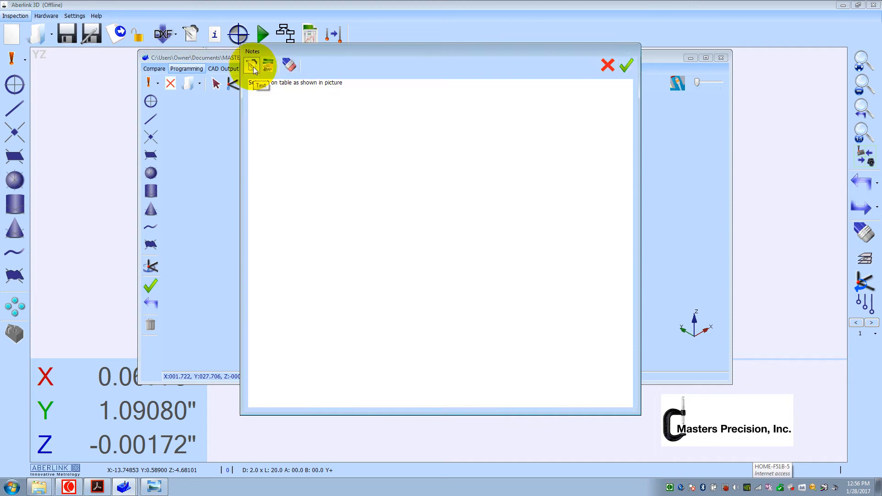
{"action": "left_click_drag", "start_coordinate": [347, 89], "coordinate": [262, 85]}
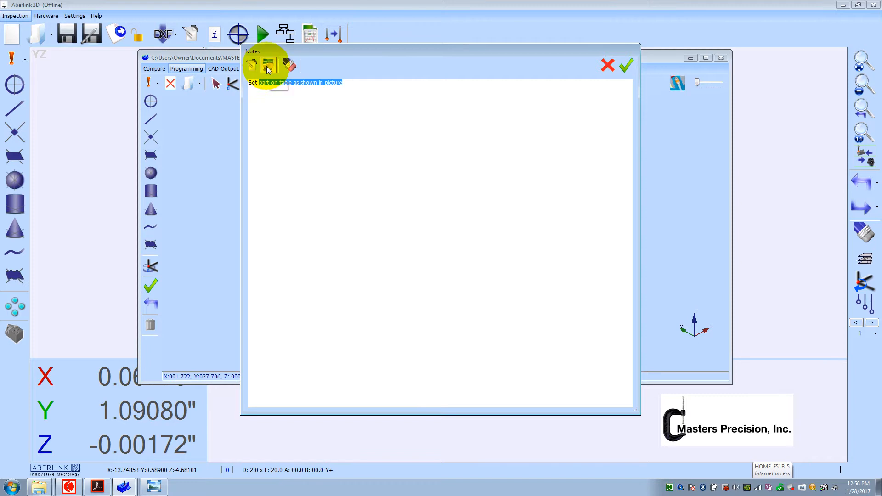
{"action": "left_click", "coordinate": [267, 66]}
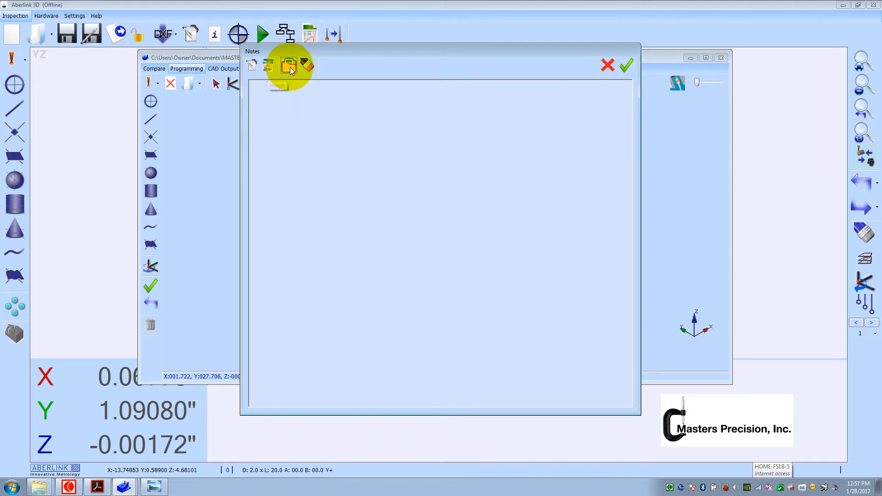
{"action": "left_click", "coordinate": [289, 65]}
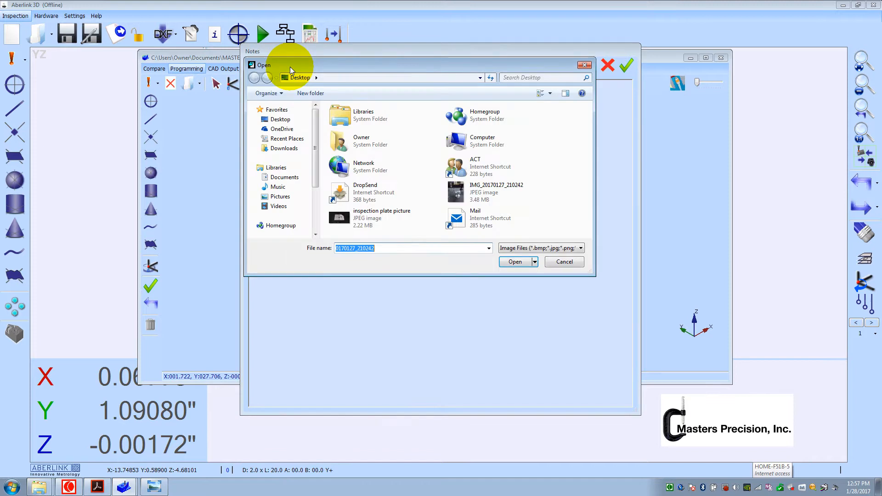
{"action": "left_click", "coordinate": [491, 193]}
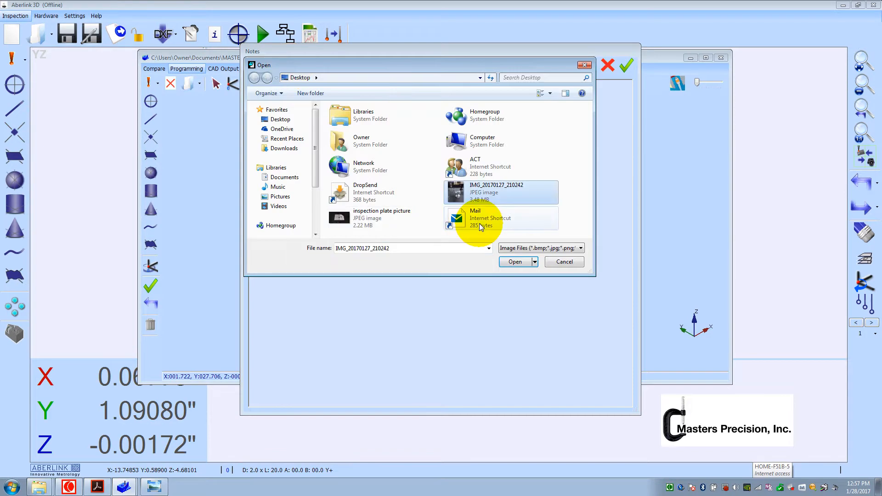
{"action": "left_click", "coordinate": [515, 261]}
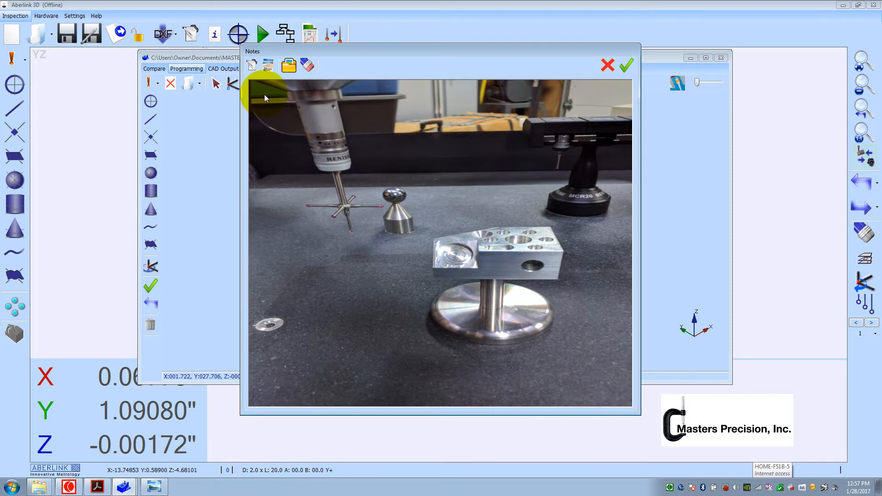
- Review the setup text and the setup picture in the program notes, and accept the notes
{"action": "left_click", "coordinate": [252, 65]}
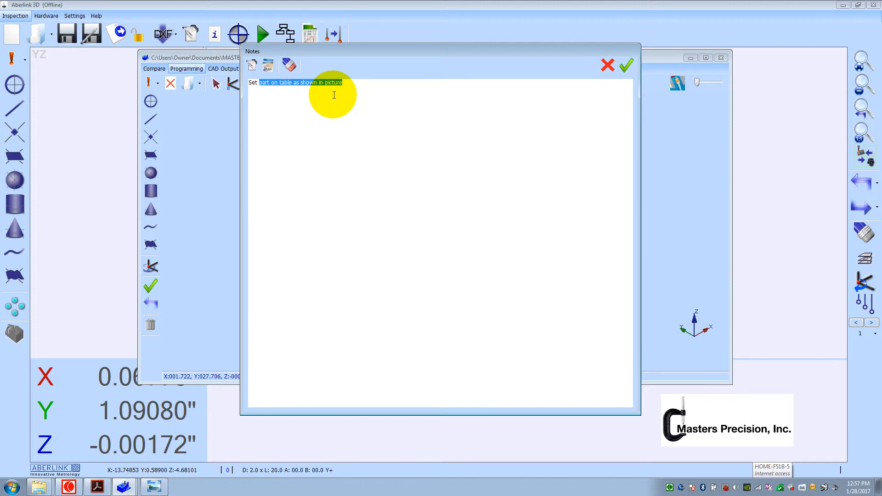
{"action": "left_click", "coordinate": [268, 66]}
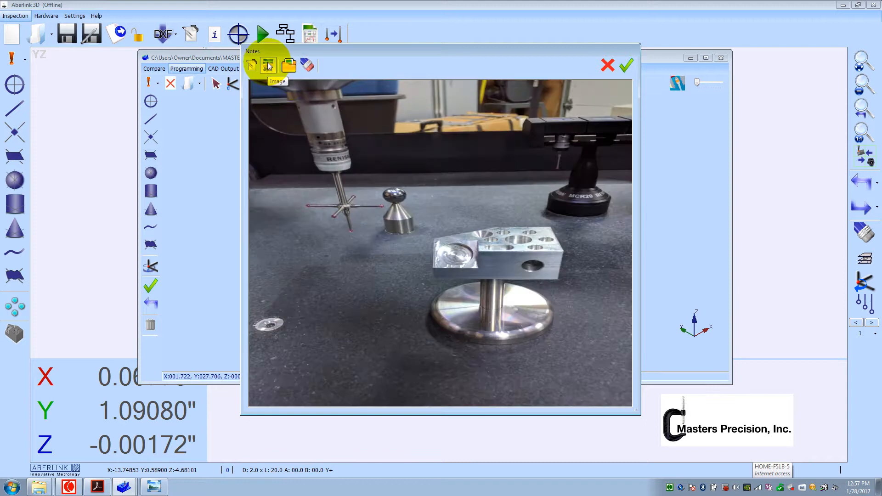
{"action": "left_click", "coordinate": [626, 66]}
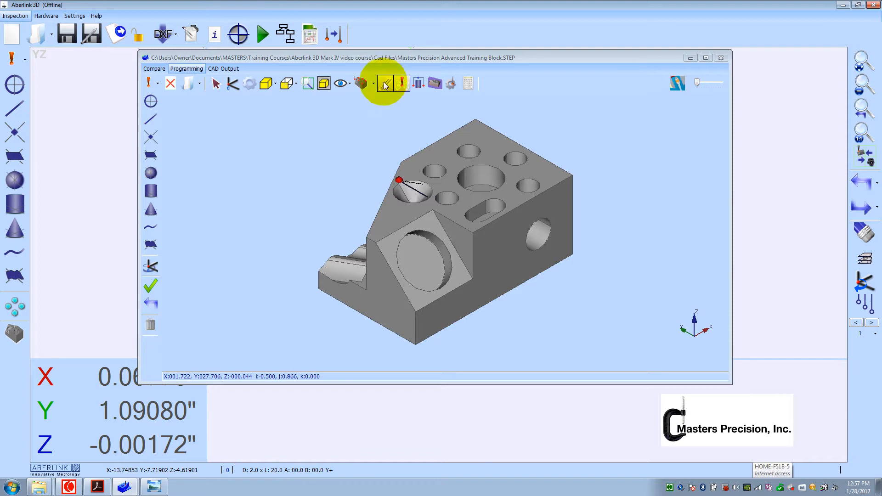
- Discard the plane started with the Y+ stylus, switch to the D: 2.0 x L: 20.0 Z- stylus, and check the setup photo
{"action": "left_click", "coordinate": [156, 153]}
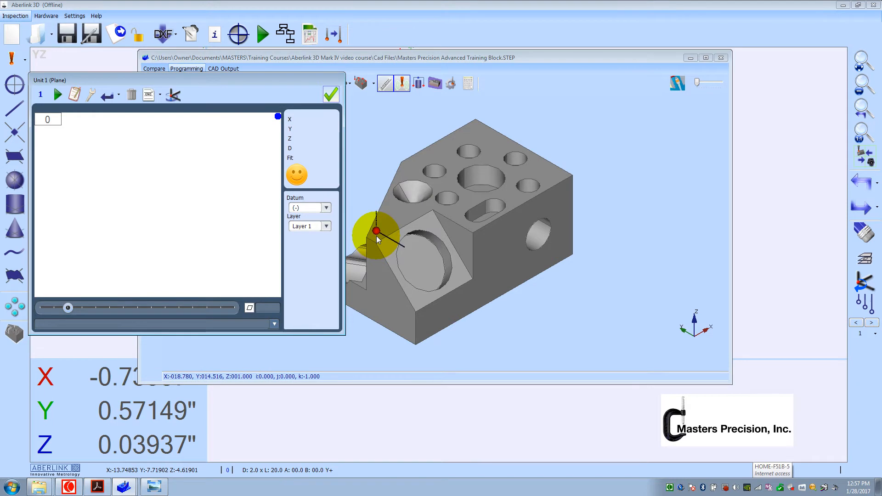
{"action": "left_click", "coordinate": [133, 92]}
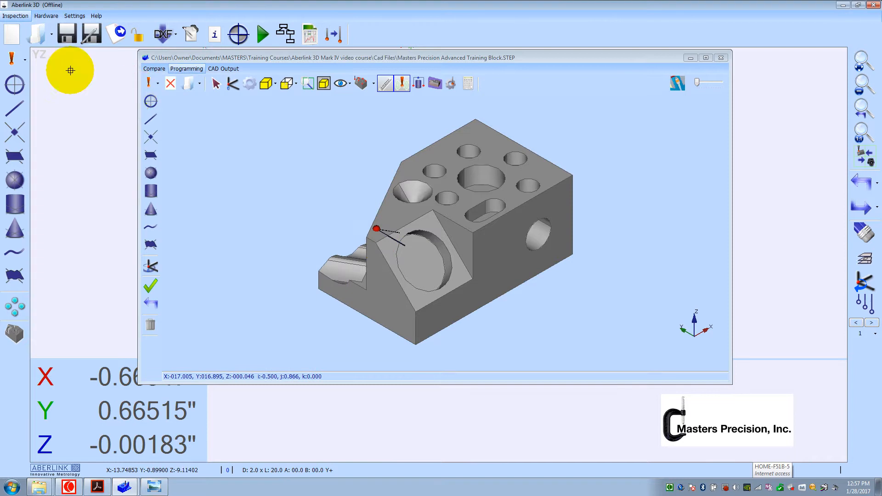
{"action": "left_click", "coordinate": [158, 82]}
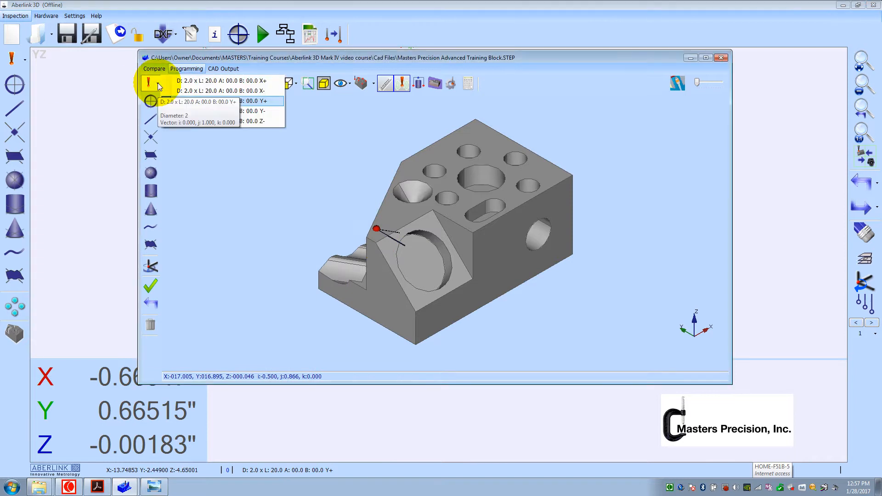
{"action": "left_click", "coordinate": [246, 121]}
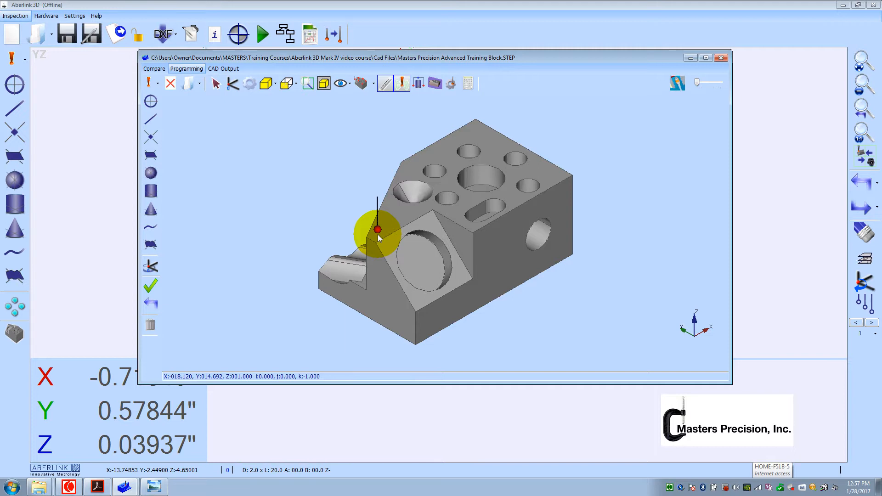
{"action": "left_click", "coordinate": [153, 487]}
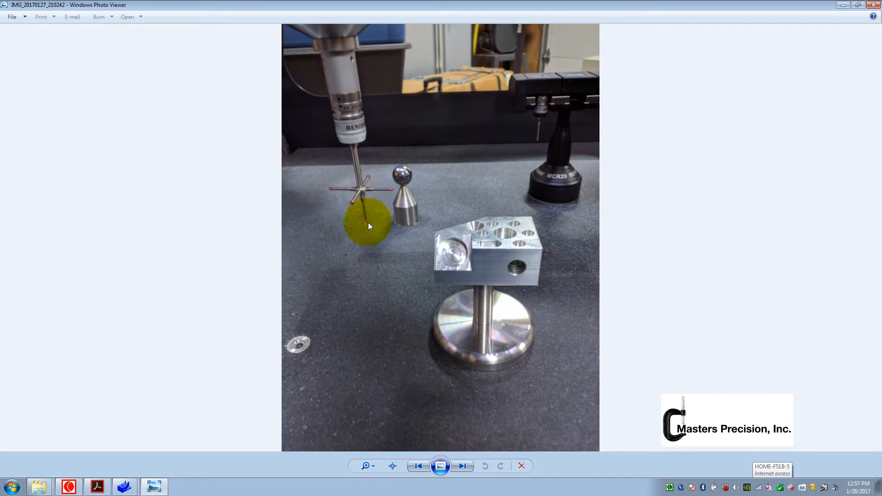
{"action": "left_click", "coordinate": [842, 5]}
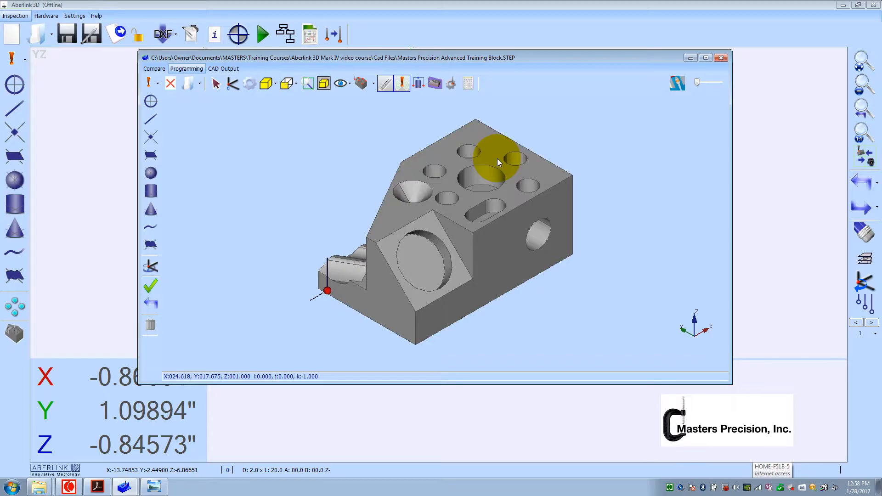
- Create a plane feature from five touch points spread around the edges of the block's upper holed face
{"action": "left_click", "coordinate": [387, 224]}
{"action": "left_click", "coordinate": [382, 227]}
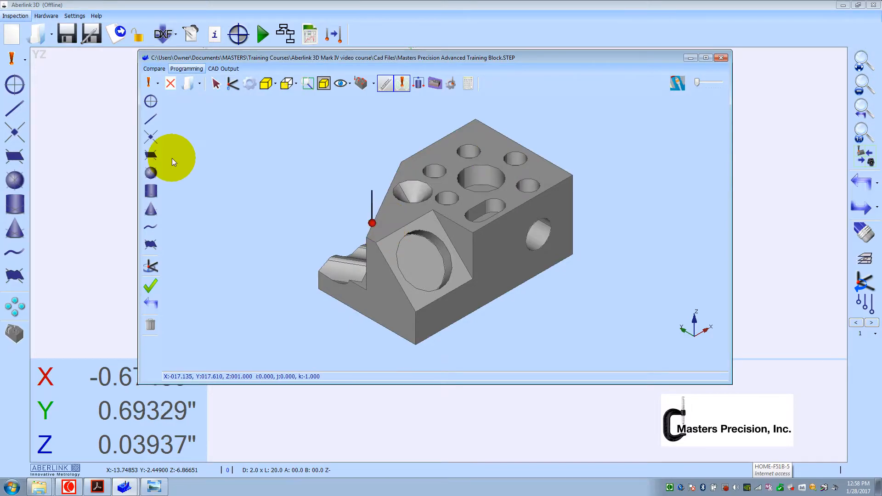
{"action": "left_click", "coordinate": [154, 154]}
{"action": "left_click", "coordinate": [375, 229]}
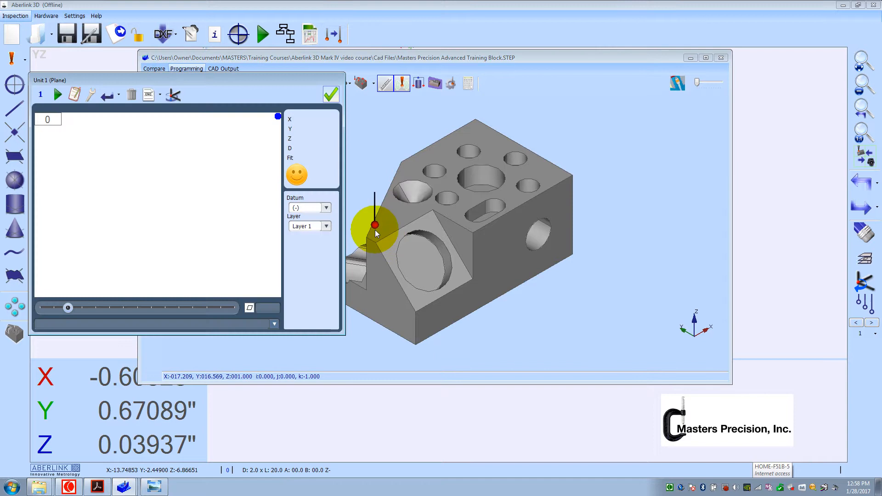
{"action": "left_click", "coordinate": [377, 235]}
{"action": "left_click", "coordinate": [407, 168]}
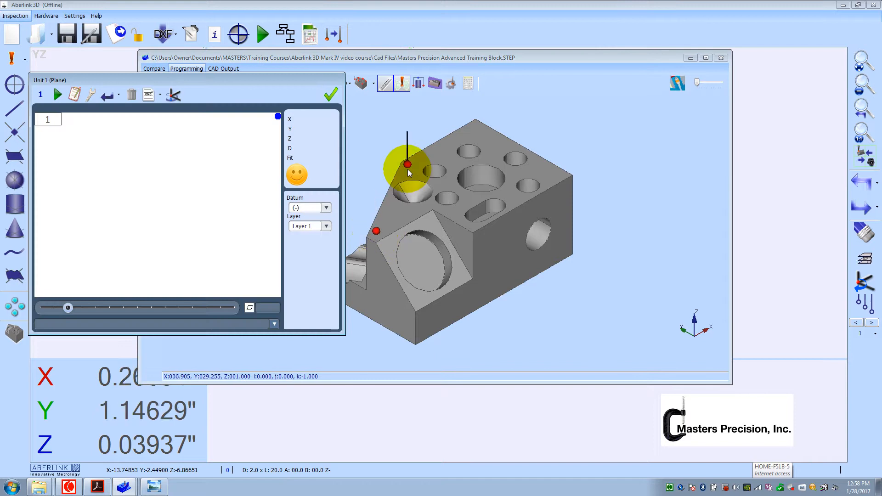
{"action": "left_click", "coordinate": [471, 133]}
{"action": "left_click", "coordinate": [489, 137]}
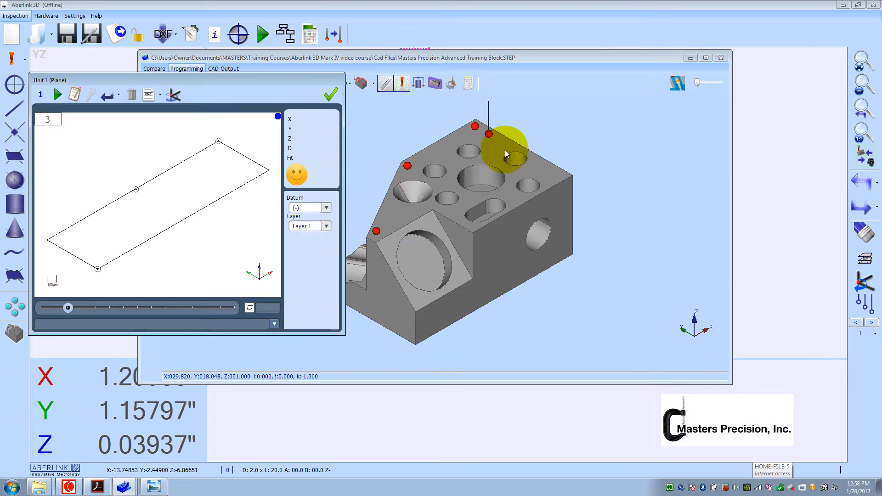
{"action": "left_click", "coordinate": [561, 177]}
{"action": "left_click", "coordinate": [487, 218]}
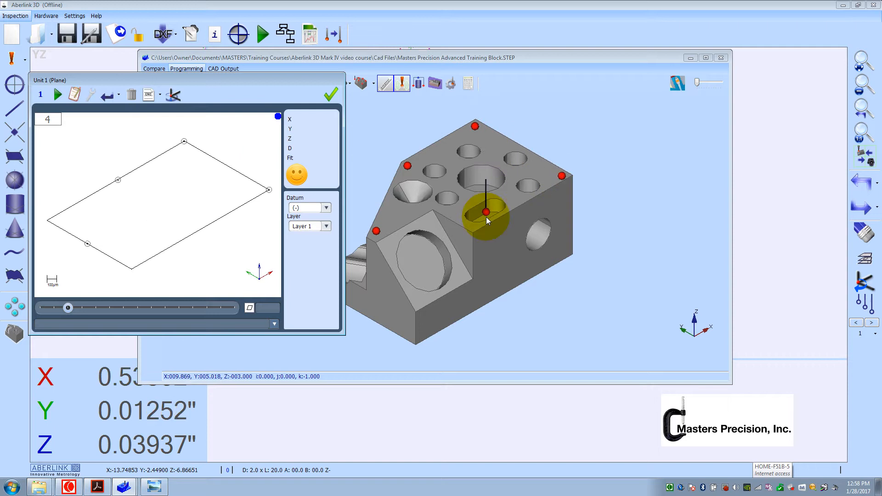
{"action": "left_click", "coordinate": [473, 233]}
{"action": "left_click", "coordinate": [372, 206]}
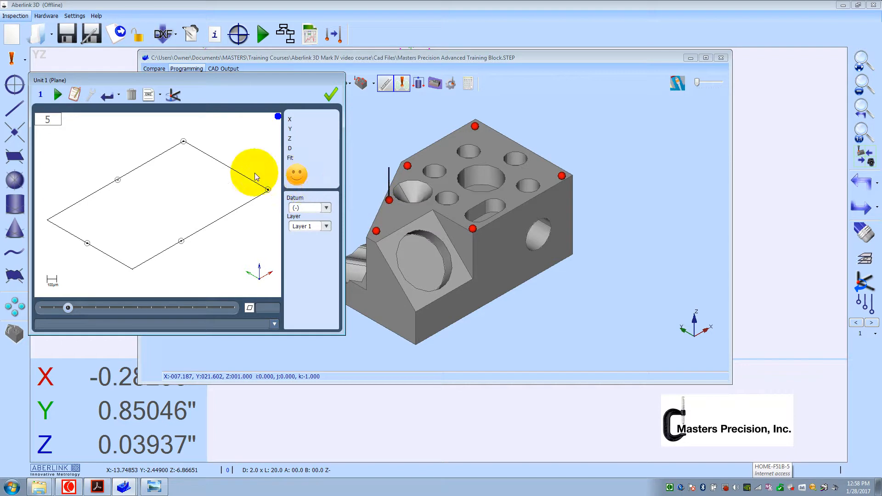
- Use the upper-face plane to define the reference, assign it datum A, and accept the feature
{"action": "left_click", "coordinate": [172, 95]}
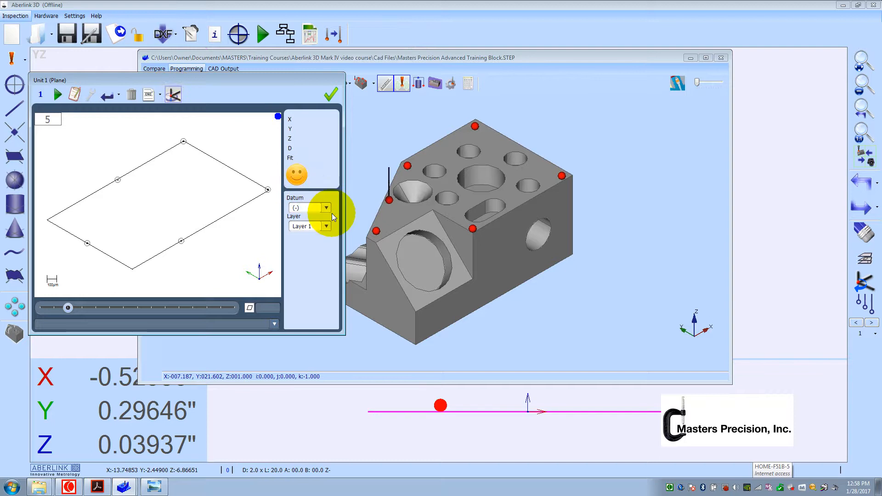
{"action": "left_click", "coordinate": [325, 208]}
{"action": "left_click", "coordinate": [314, 226]}
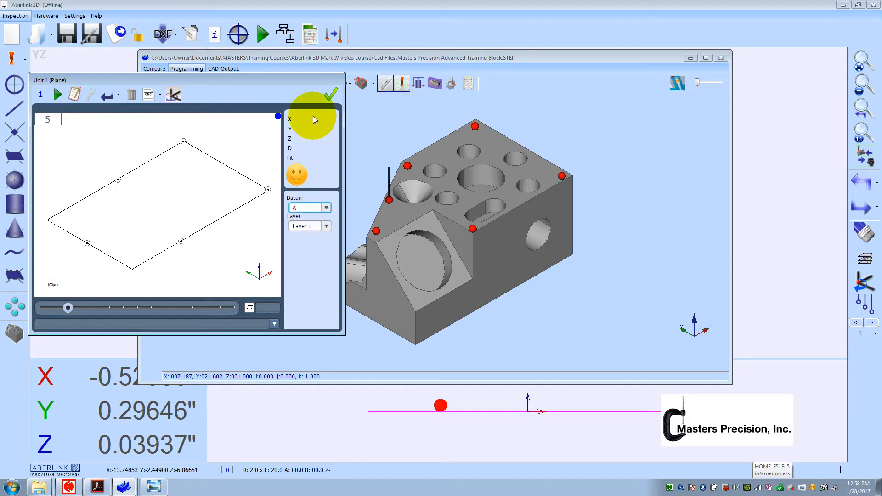
{"action": "left_click", "coordinate": [329, 94]}
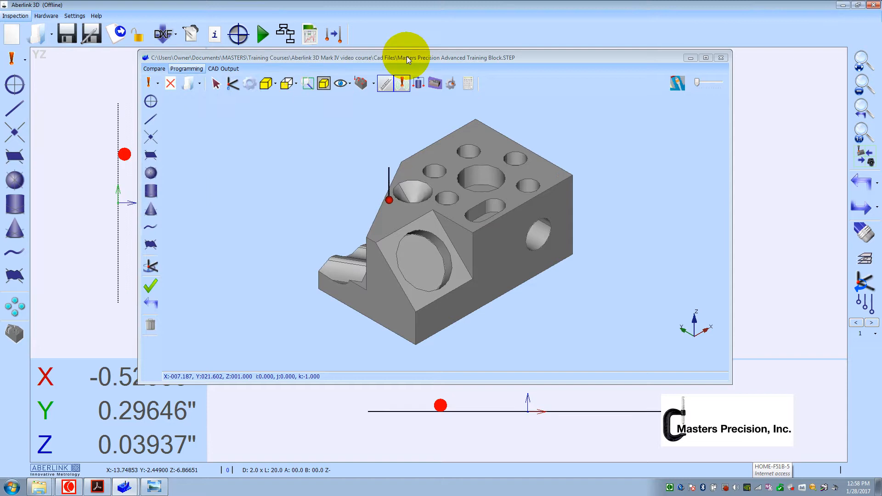
- Label the upper-face plane with the datum A symbol beside its line in the YZ view
{"action": "left_click_drag", "start_coordinate": [406, 57], "coordinate": [473, 374]}
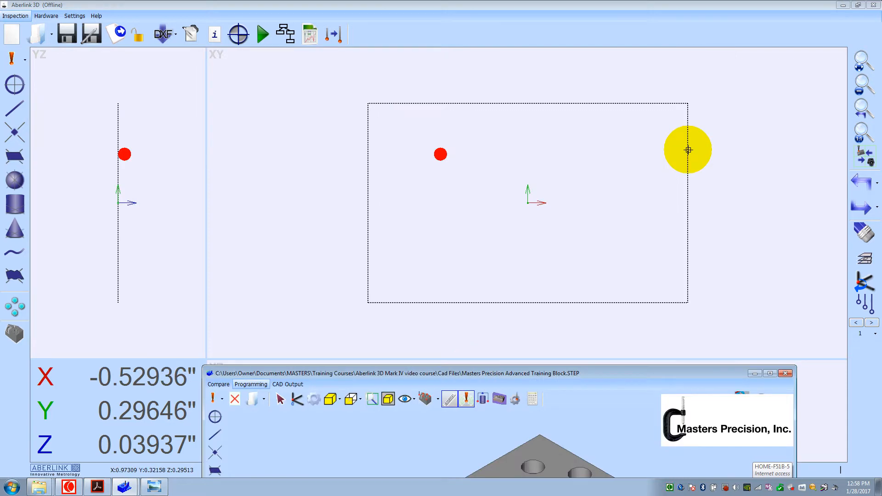
{"action": "left_click", "coordinate": [688, 149]}
{"action": "left_click", "coordinate": [776, 87]}
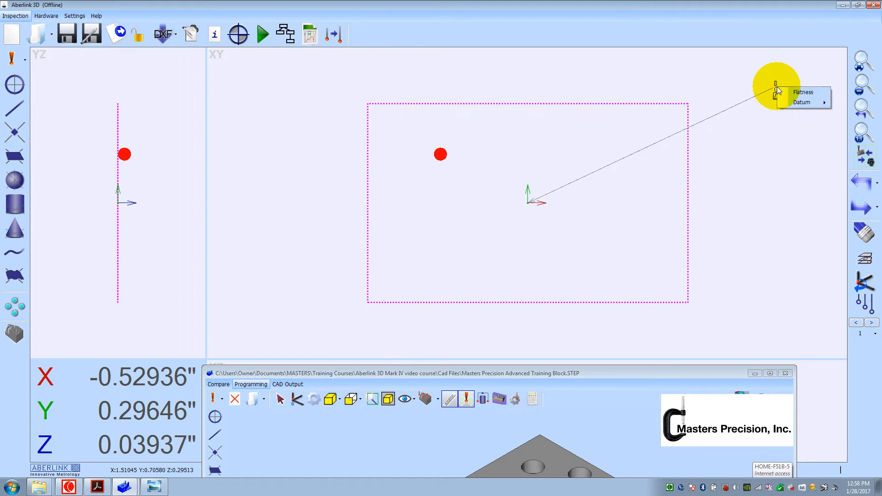
{"action": "left_click", "coordinate": [797, 103]}
{"action": "left_click", "coordinate": [762, 105]}
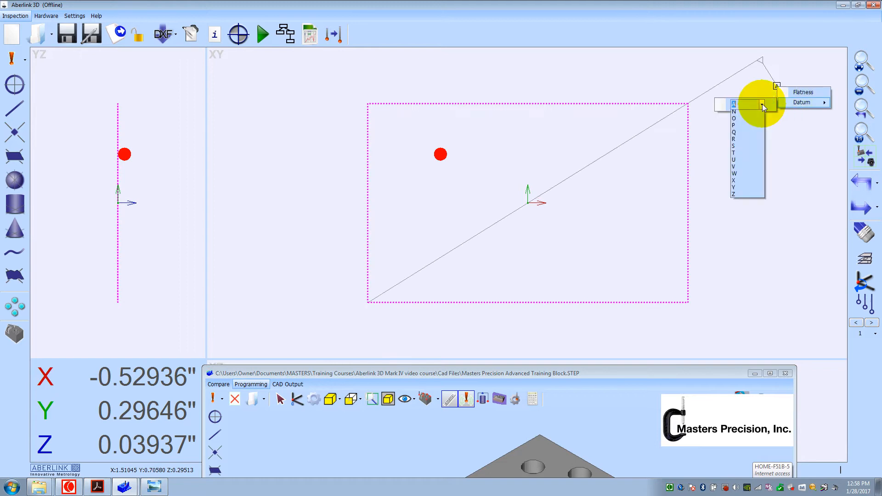
{"action": "left_click", "coordinate": [740, 120]}
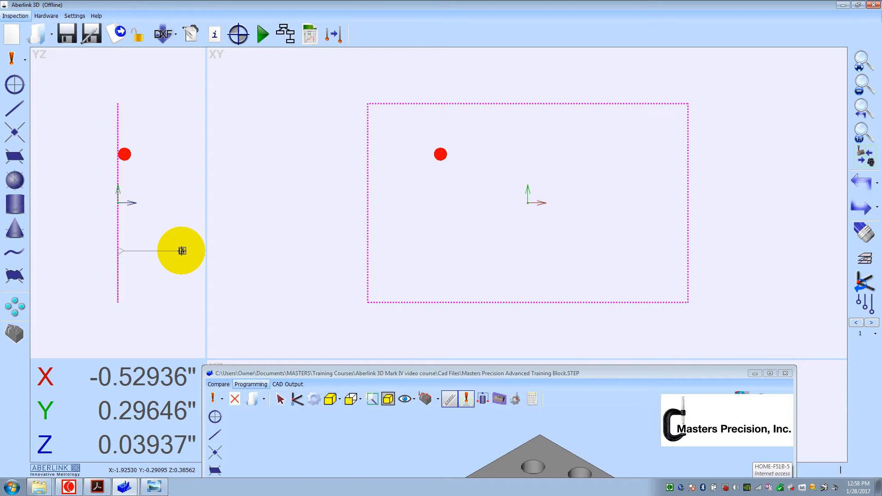
{"action": "left_click", "coordinate": [182, 251]}
{"action": "left_click", "coordinate": [184, 280]}
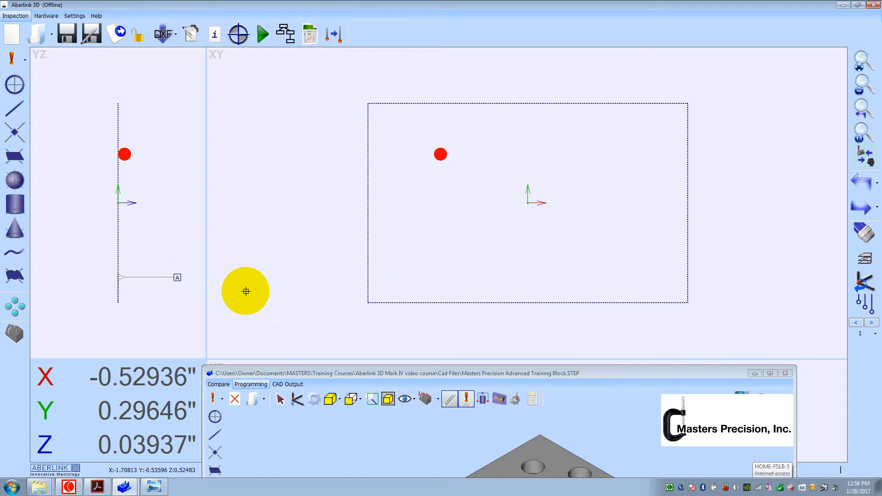
- Bring the CAD model back into view and create a circle feature on the large bore in the upper face
{"action": "left_click_drag", "start_coordinate": [388, 374], "coordinate": [338, 82]}
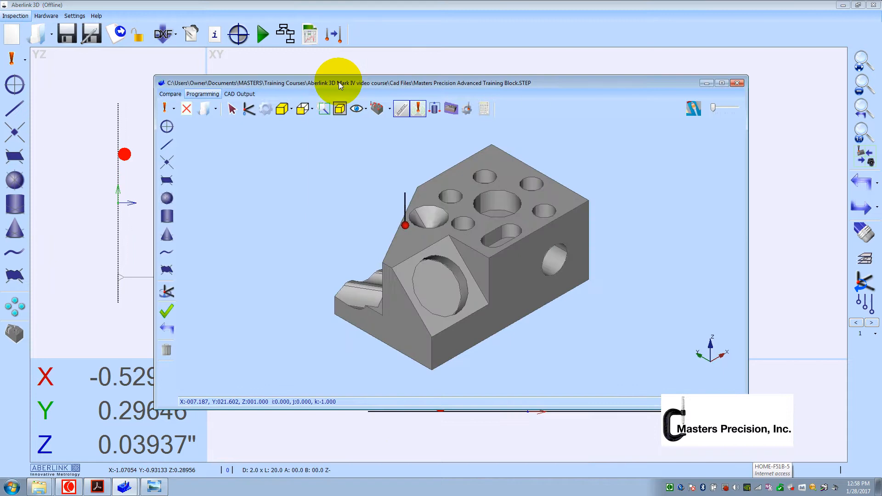
{"action": "left_click", "coordinate": [487, 199]}
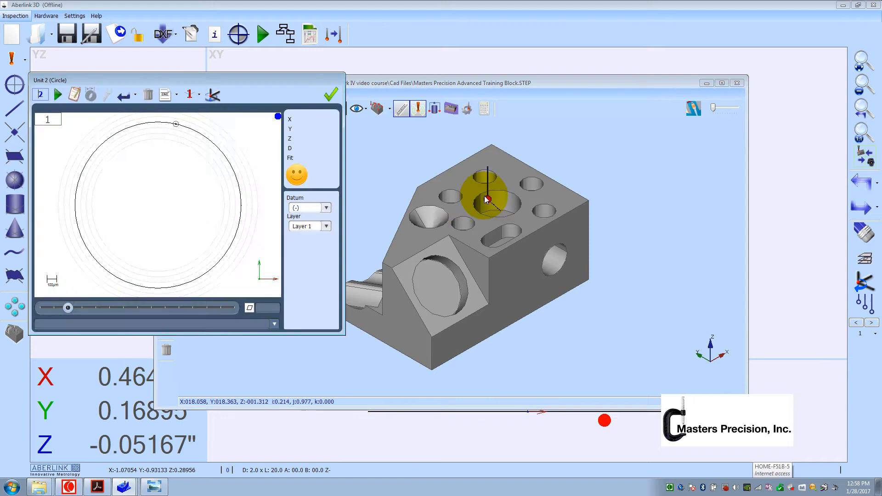
{"action": "left_click", "coordinate": [433, 196]}
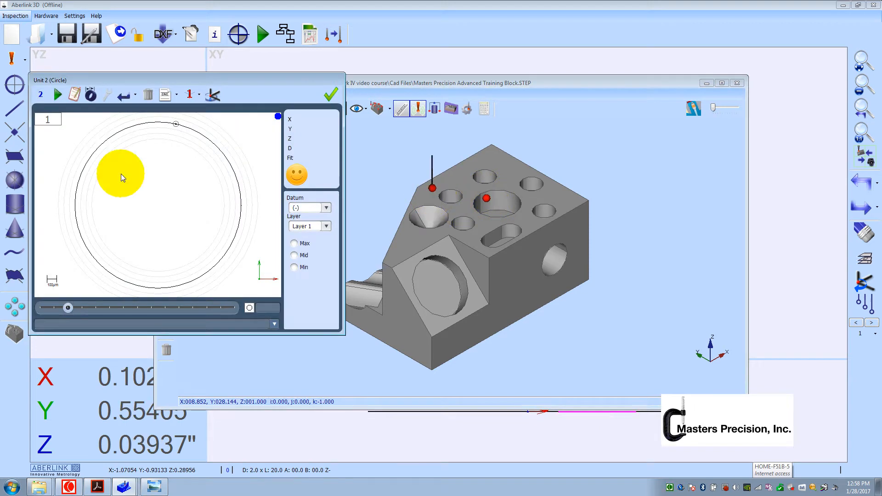
- Set the bore circle's template to 6 points with a penetration of 0.078, and regenerate its machine touch moves
{"action": "left_click", "coordinate": [167, 97]}
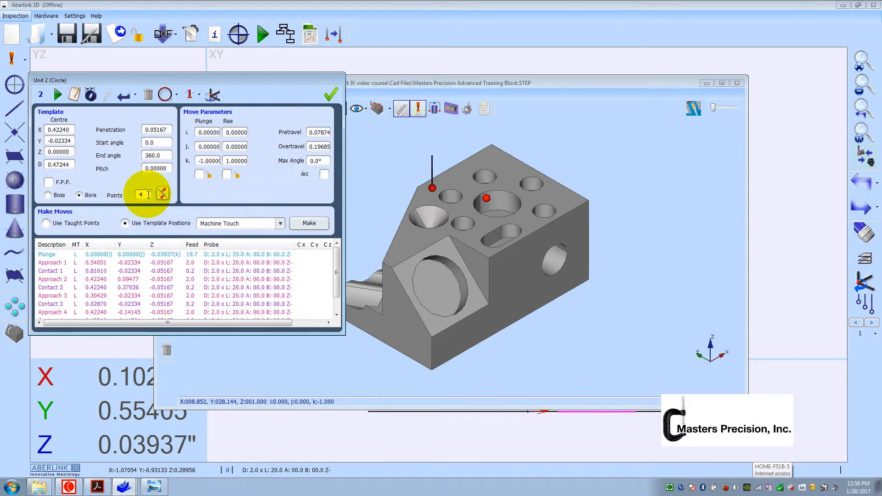
{"action": "double_click", "coordinate": [138, 191]}
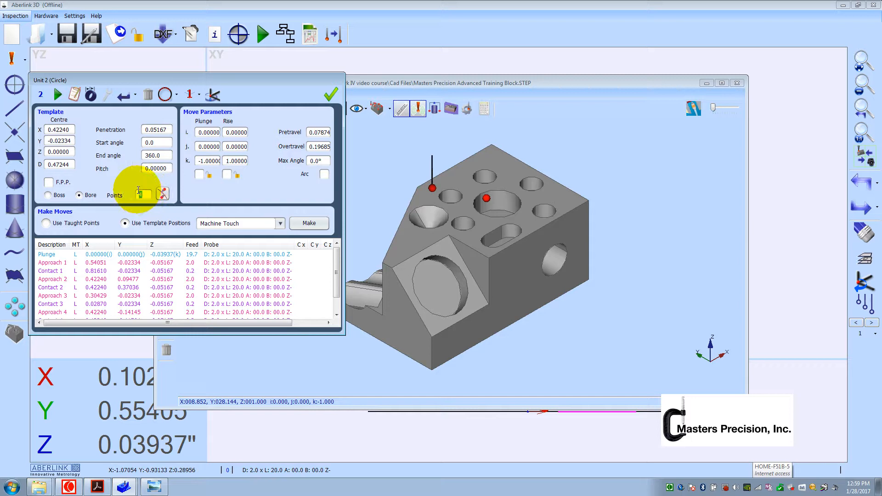
{"action": "type", "text": "6"}
{"action": "left_click_drag", "start_coordinate": [153, 130], "coordinate": [170, 133]}
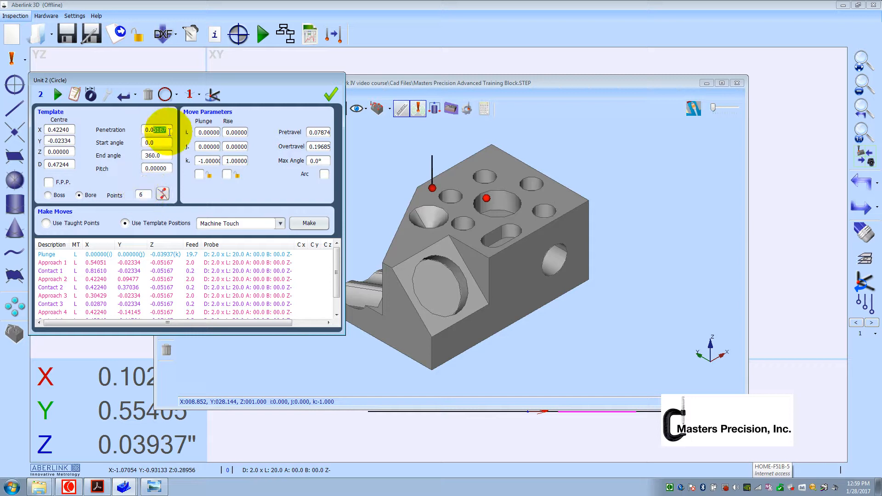
{"action": "type", "text": "78"}
{"action": "left_click", "coordinate": [311, 225]}
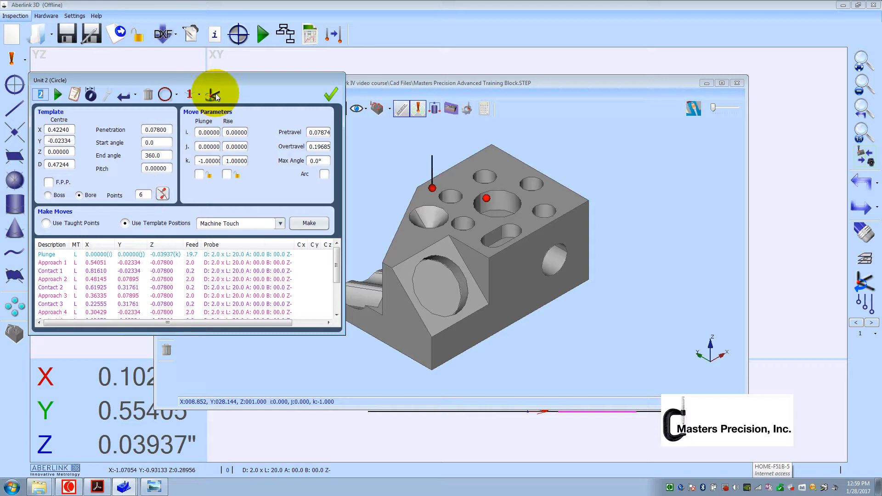
- Use the bore circle to define the reference, assign it datum B, and accept the feature
{"action": "left_click", "coordinate": [163, 95]}
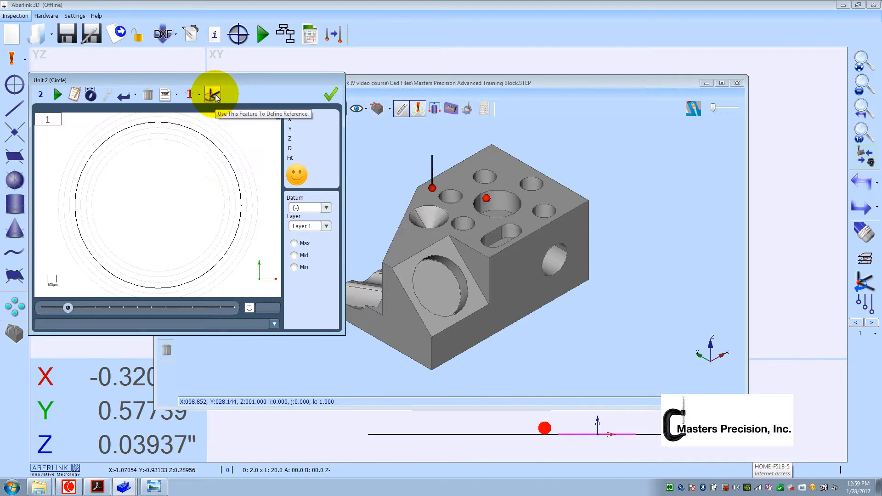
{"action": "left_click", "coordinate": [326, 208]}
{"action": "left_click", "coordinate": [311, 226]}
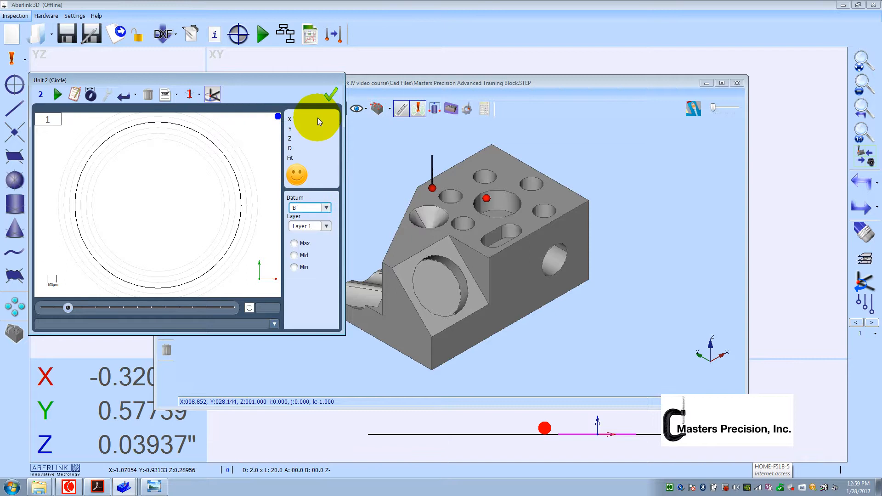
{"action": "left_click", "coordinate": [329, 95]}
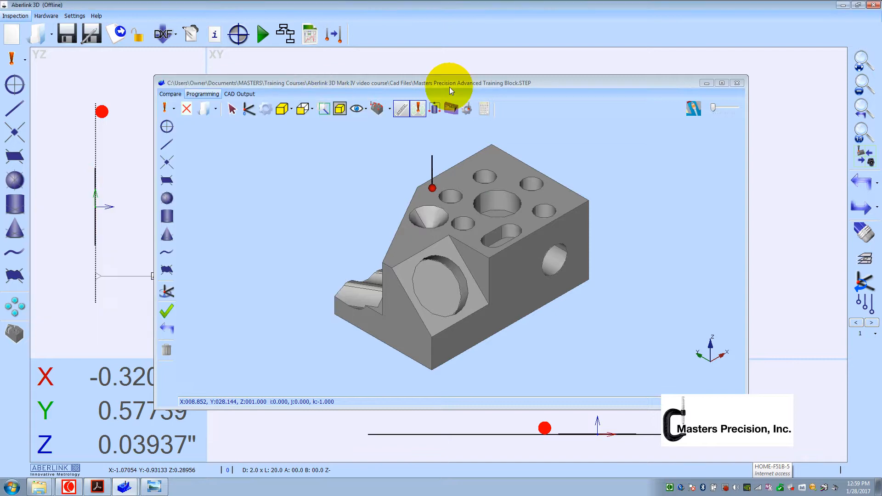
- Hide the CAD model and label the bore circle with the datum B symbol, placed outside the circle in the XY view
{"action": "left_click", "coordinate": [705, 83]}
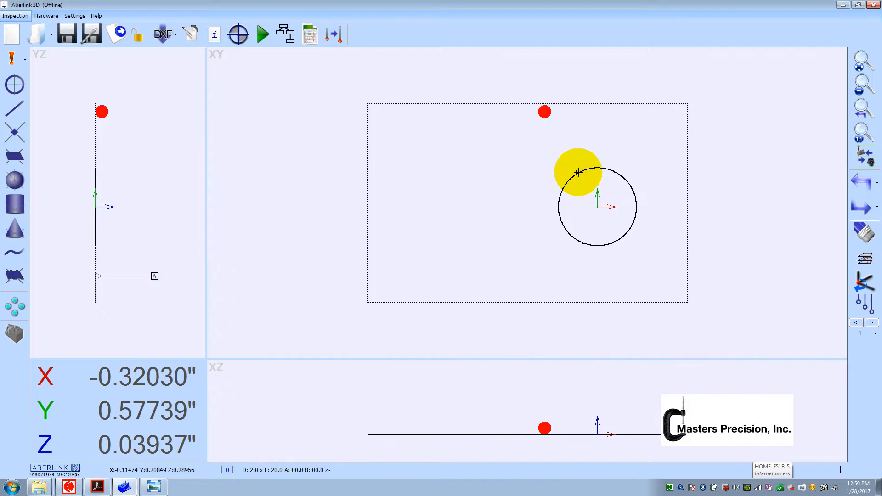
{"action": "left_click", "coordinate": [579, 172]}
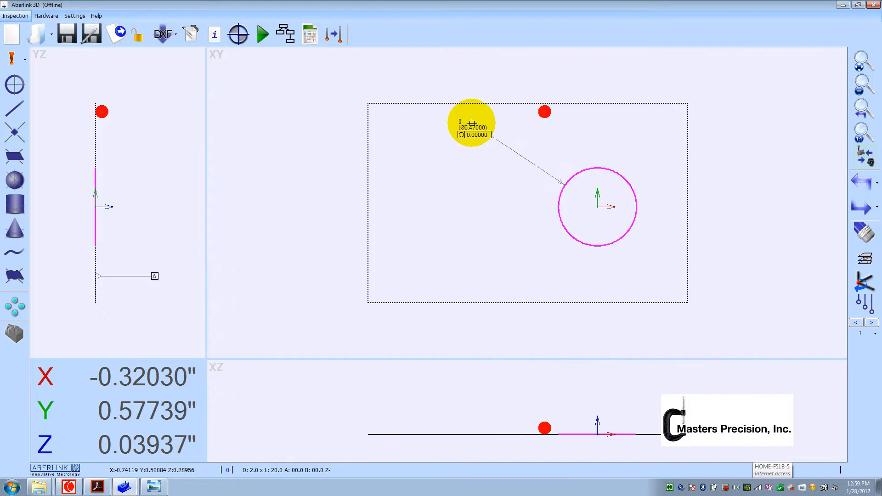
{"action": "right_click", "coordinate": [464, 121]}
{"action": "mouse_move", "coordinate": [489, 158]}
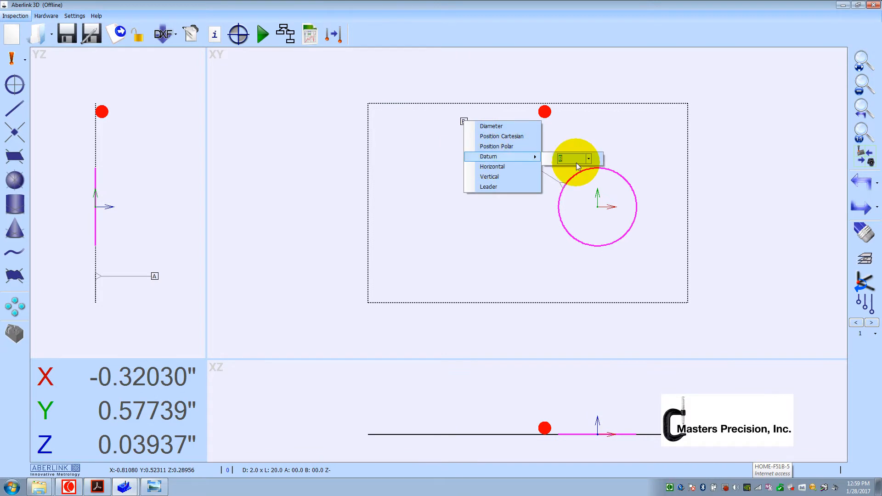
{"action": "left_click", "coordinate": [589, 159]}
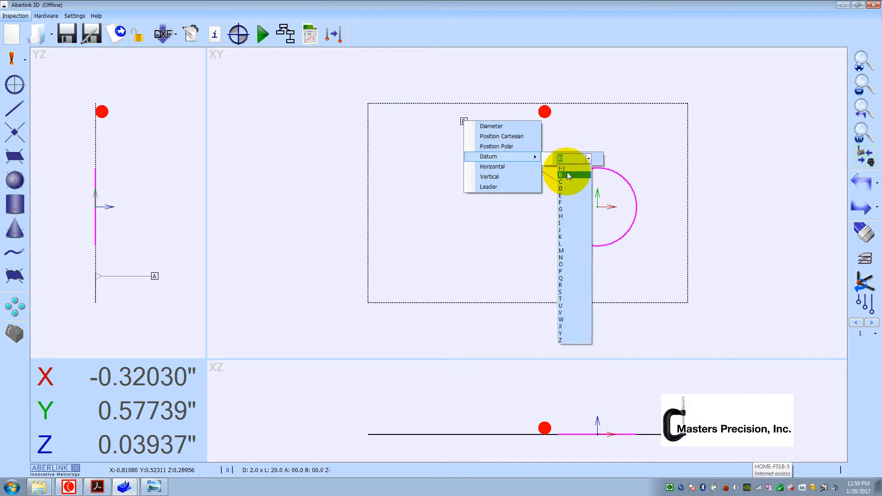
{"action": "left_click", "coordinate": [568, 174]}
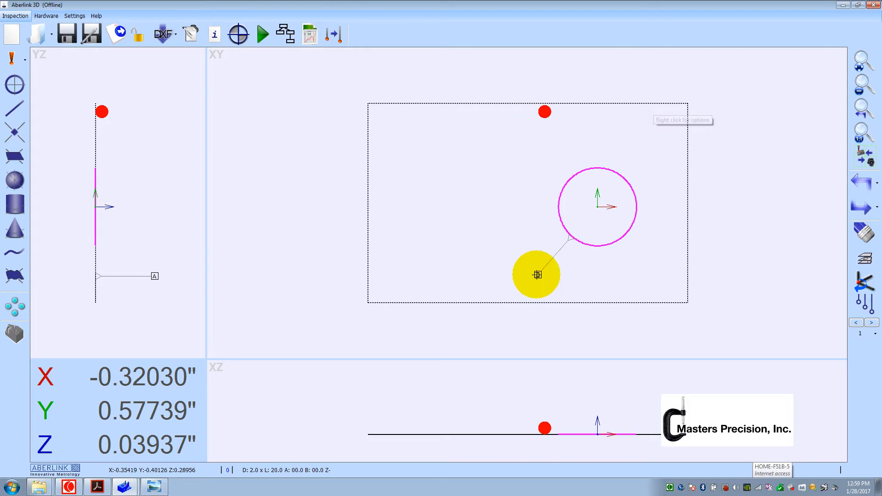
{"action": "left_click", "coordinate": [537, 275]}
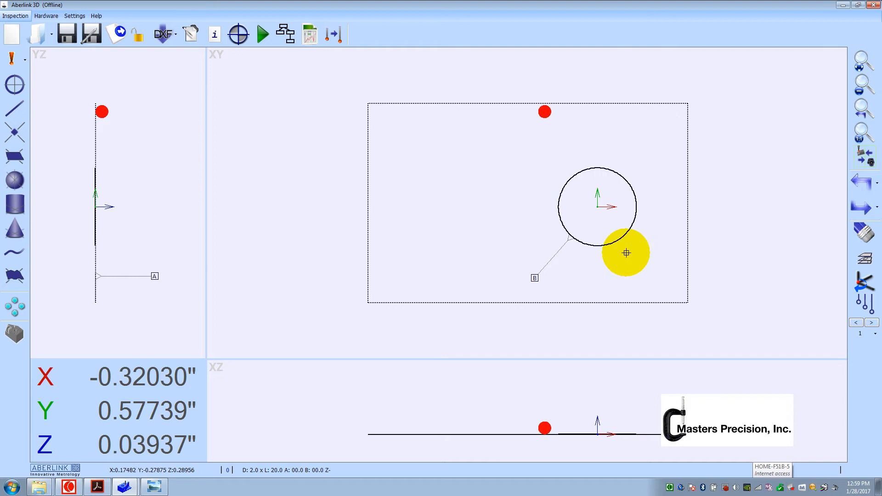
- Bring the CAD model back into view and create a circle feature on the small hole at the +X side of the large bore
{"action": "left_click", "coordinate": [132, 488]}
{"action": "left_click", "coordinate": [136, 466]}
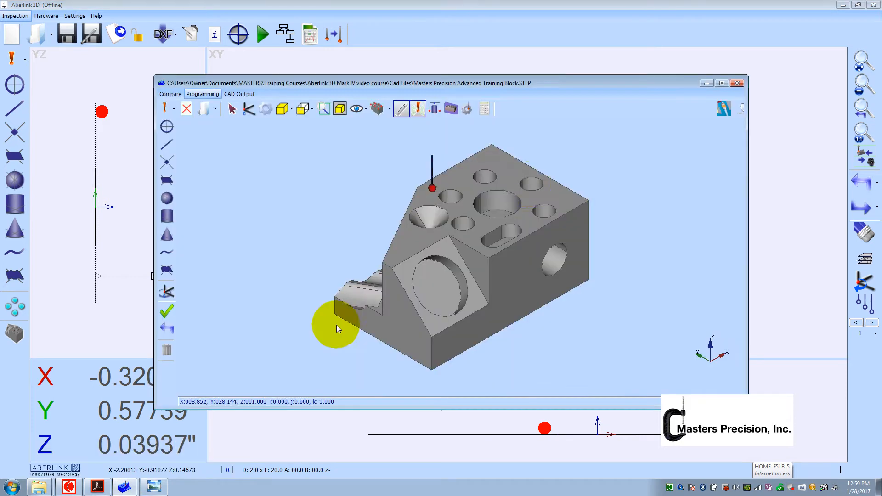
{"action": "left_click", "coordinate": [531, 184]}
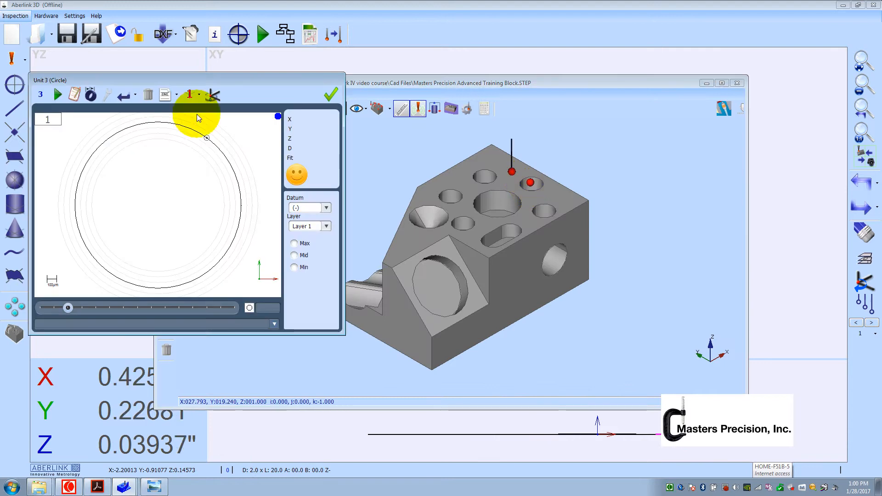
- Set the small hole's template to 6 points with a penetration of 0.078, regenerate its machine touch moves, and accept the feature
{"action": "left_click", "coordinate": [166, 96]}
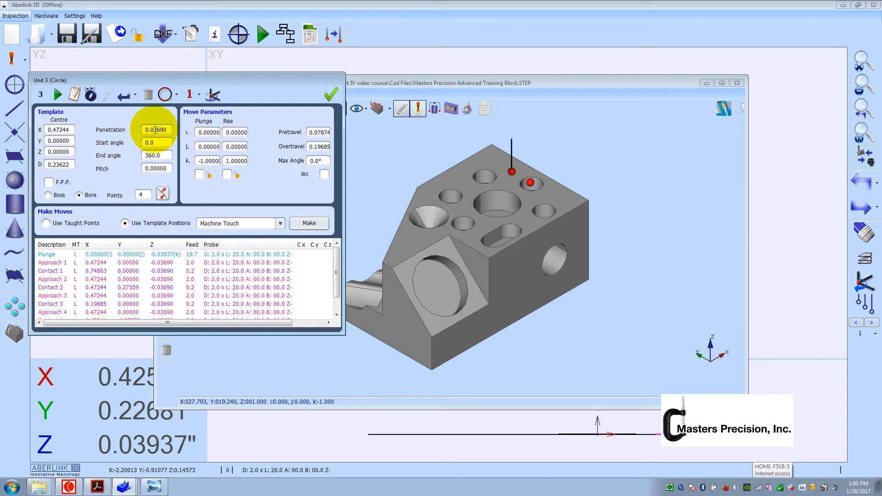
{"action": "left_click_drag", "start_coordinate": [154, 130], "coordinate": [171, 130]}
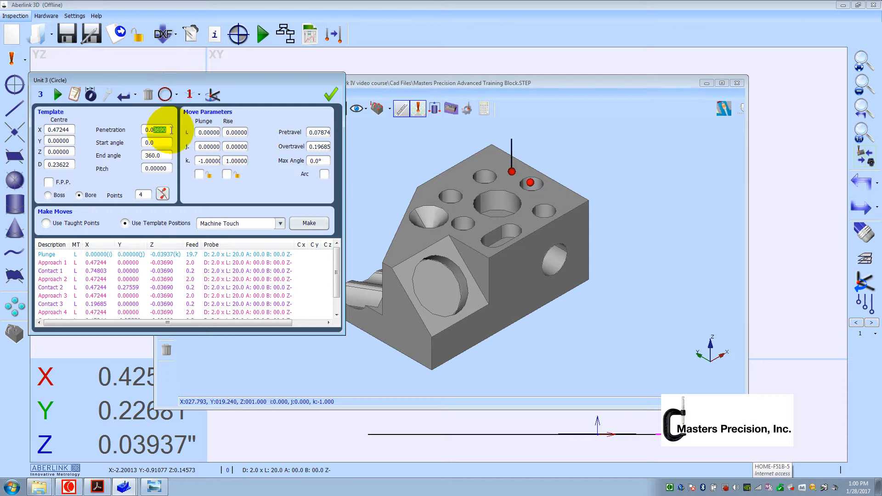
{"action": "type", "text": "78"}
{"action": "double_click", "coordinate": [145, 194]}
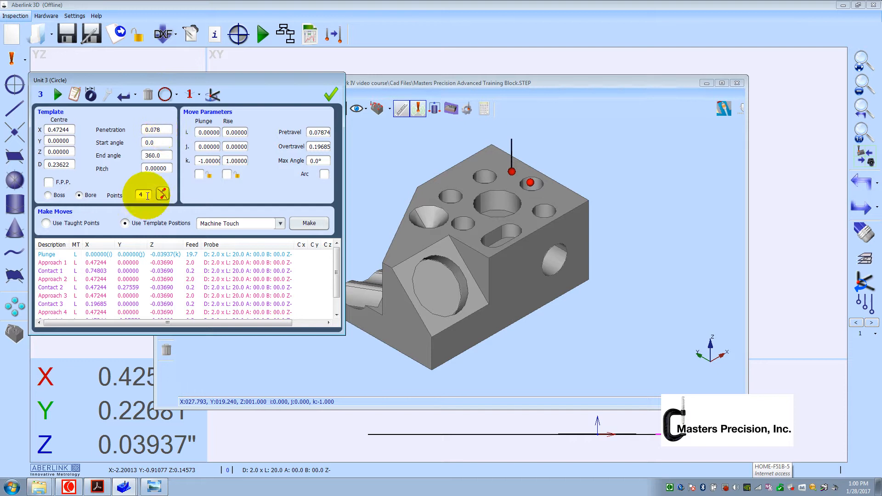
{"action": "left_click", "coordinate": [310, 222]}
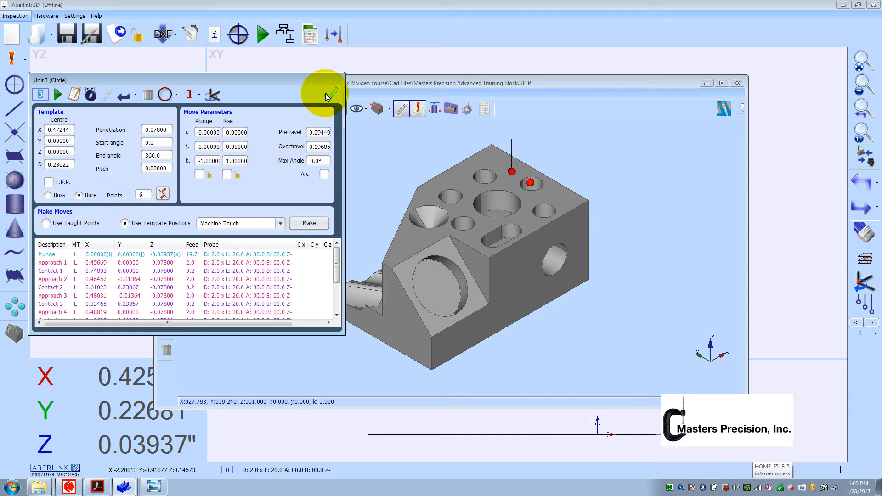
{"action": "left_click", "coordinate": [163, 95]}
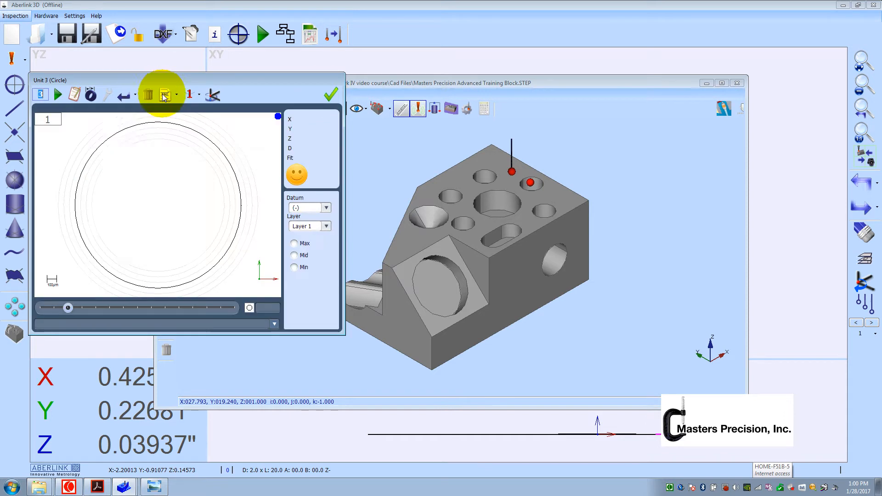
{"action": "left_click", "coordinate": [329, 94]}
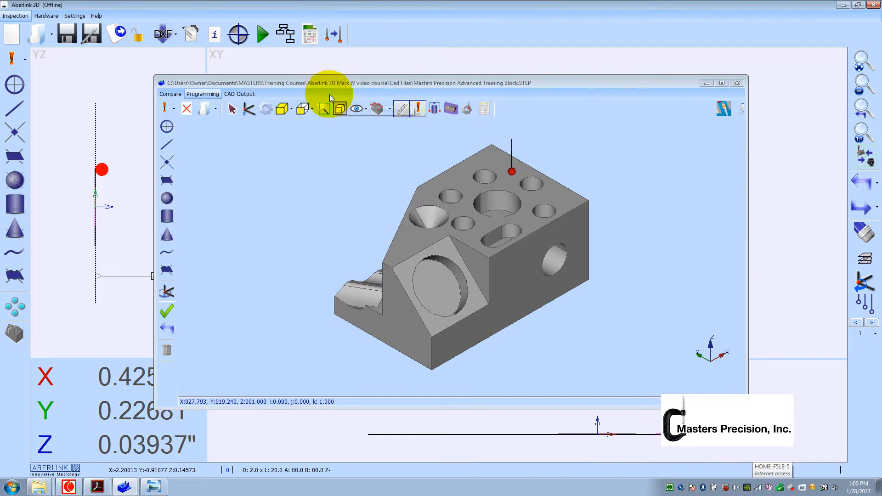
- Hide the CAD model and construct a center line through the bore circle and the small hole circle
{"action": "left_click", "coordinate": [706, 83]}
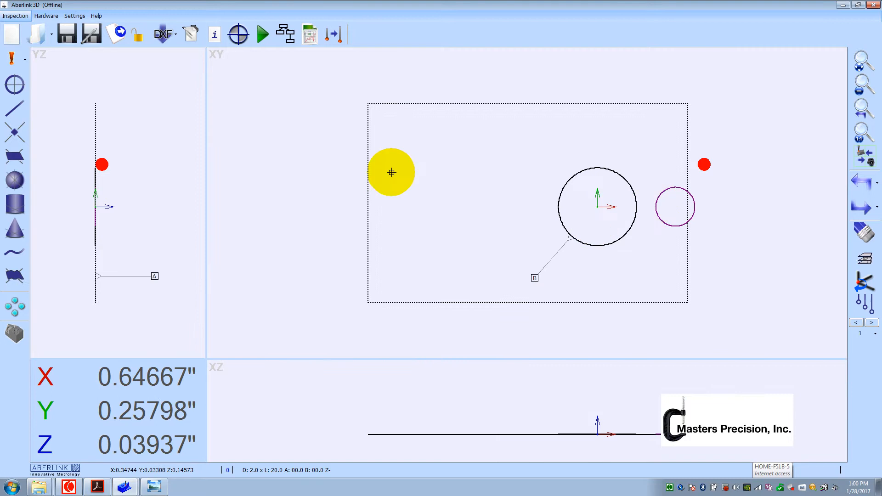
{"action": "left_click", "coordinate": [17, 108]}
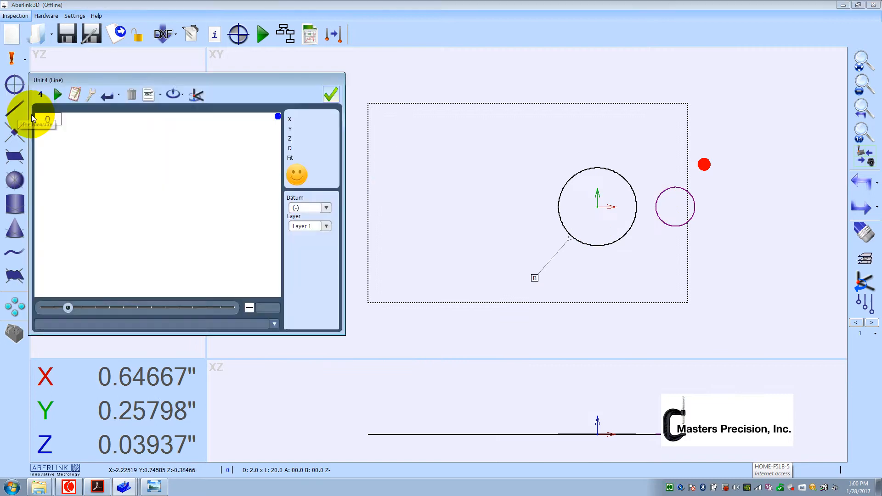
{"action": "left_click", "coordinate": [90, 95]}
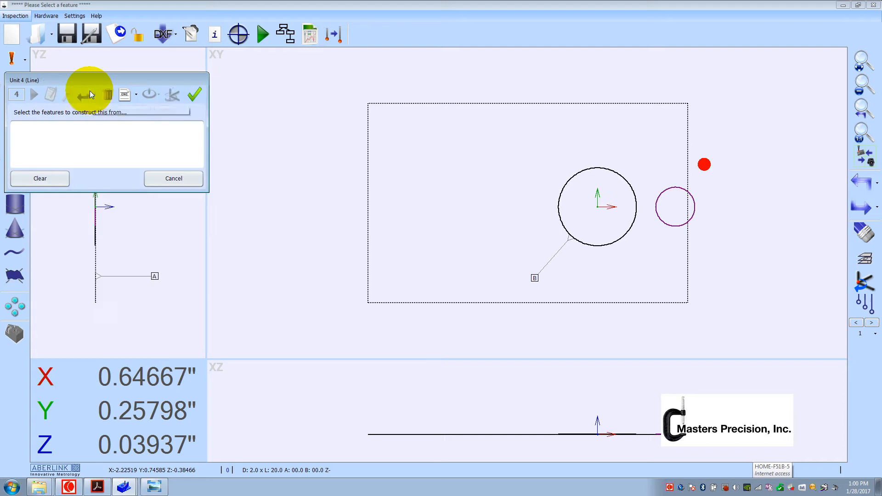
{"action": "left_click", "coordinate": [590, 171]}
{"action": "left_click", "coordinate": [665, 192]}
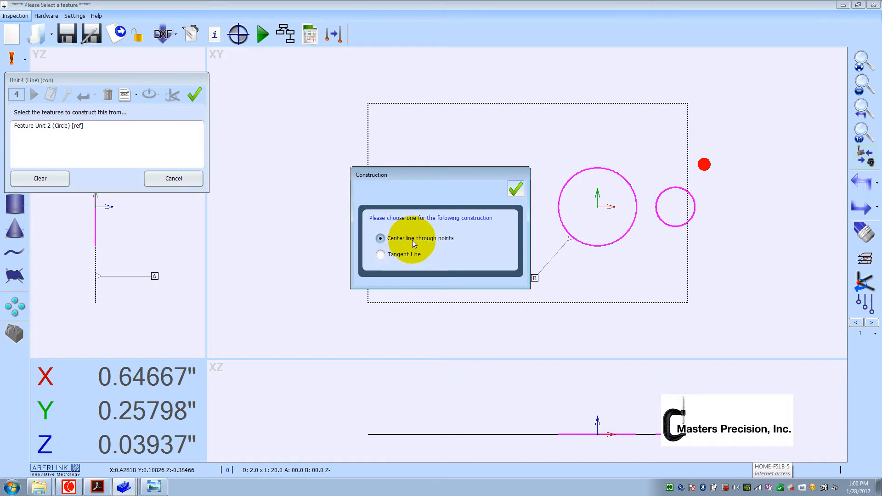
{"action": "left_click", "coordinate": [517, 187]}
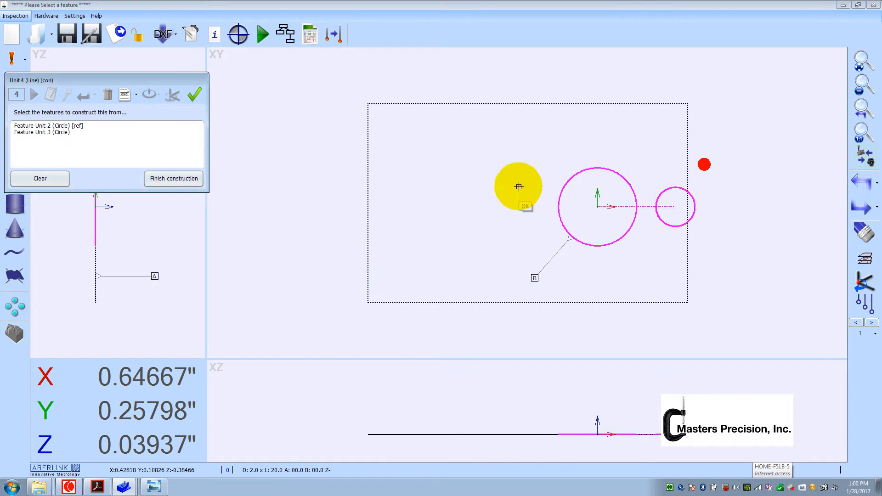
{"action": "left_click", "coordinate": [172, 180]}
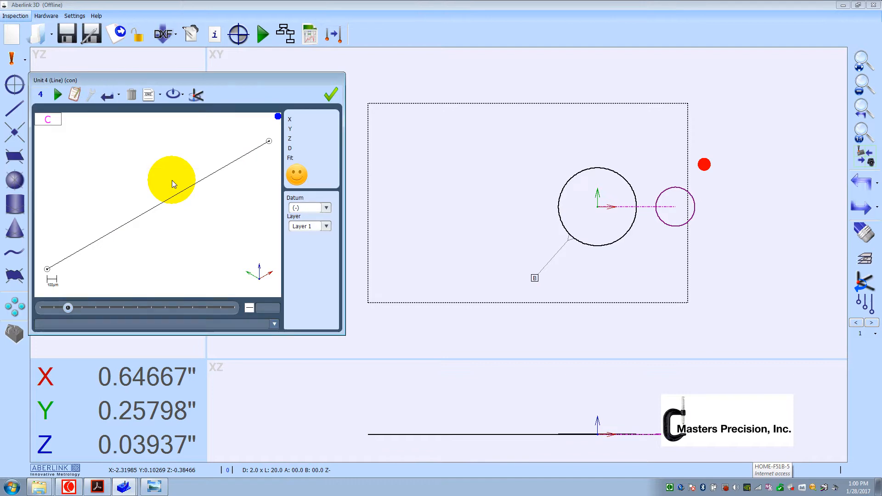
- Assign datum C to the constructed line, use it to define the reference, and accept the feature
{"action": "left_click", "coordinate": [326, 208]}
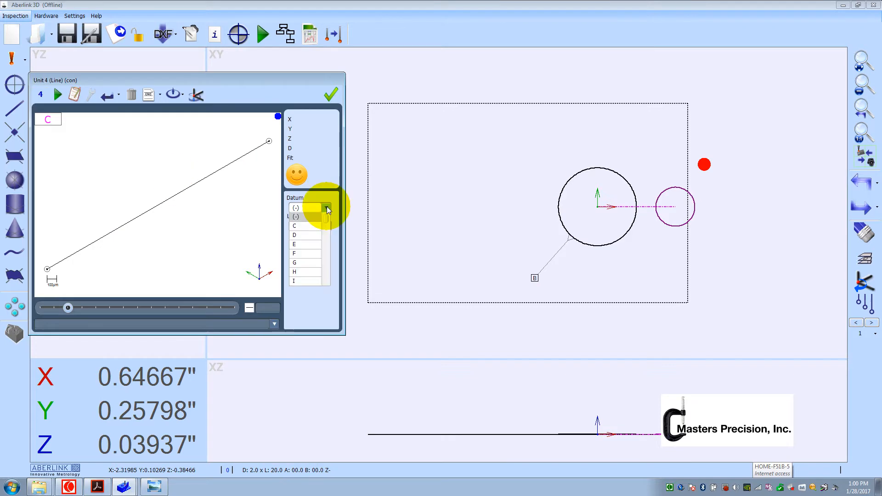
{"action": "left_click", "coordinate": [305, 226]}
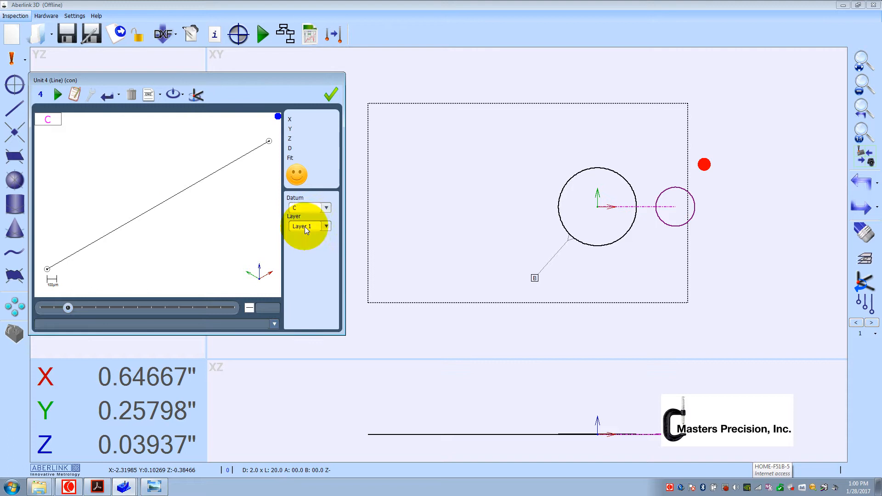
{"action": "left_click", "coordinate": [195, 94]}
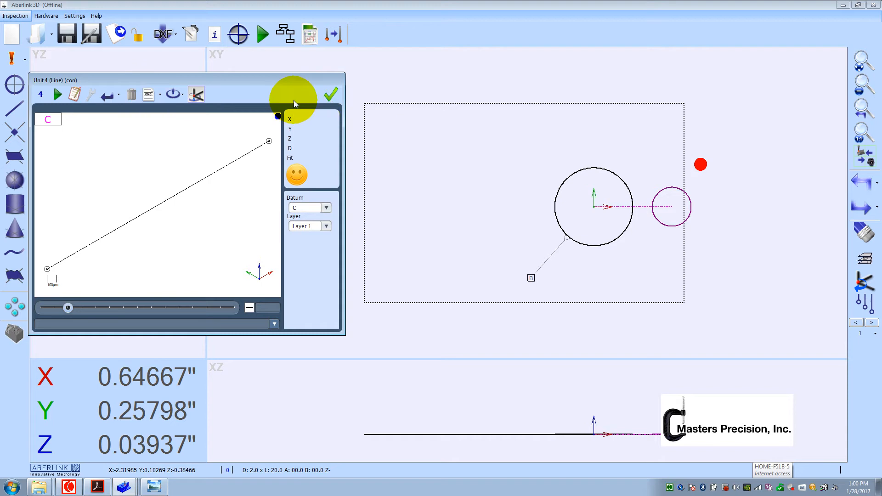
{"action": "left_click", "coordinate": [329, 95]}
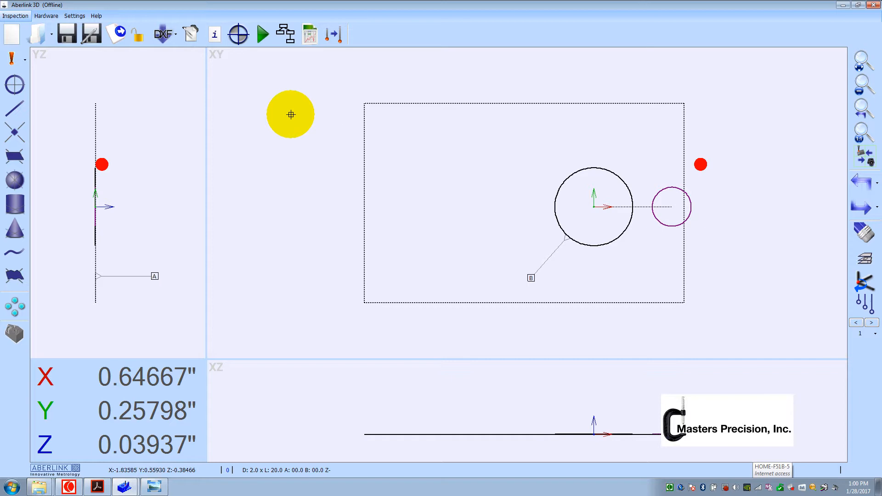
- Check the hole pattern on the drawing, and array the small circle counterclockwise around the bore circle as a ring of 6 items, 60° apart over 360°
{"action": "left_click", "coordinate": [95, 485]}
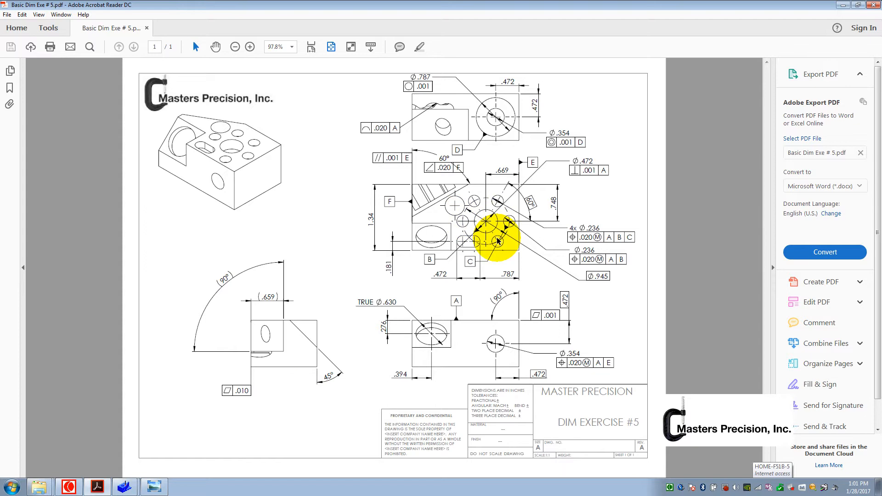
{"action": "left_click", "coordinate": [842, 5]}
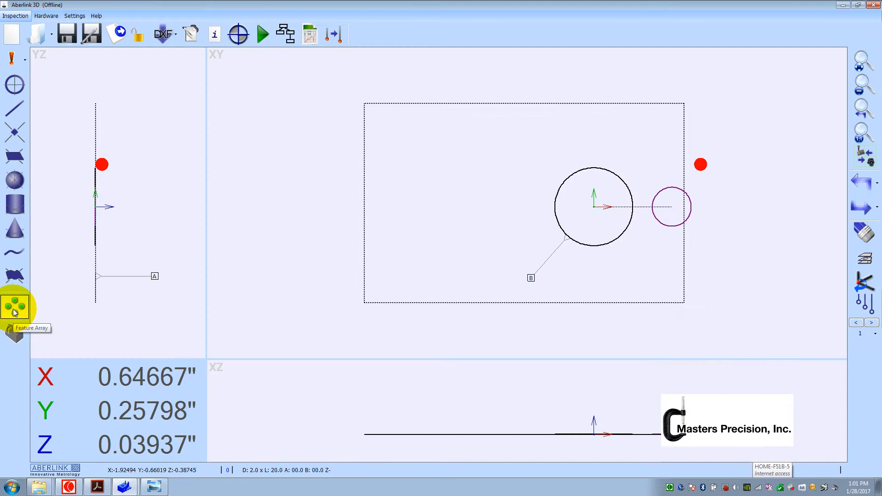
{"action": "left_click", "coordinate": [14, 313]}
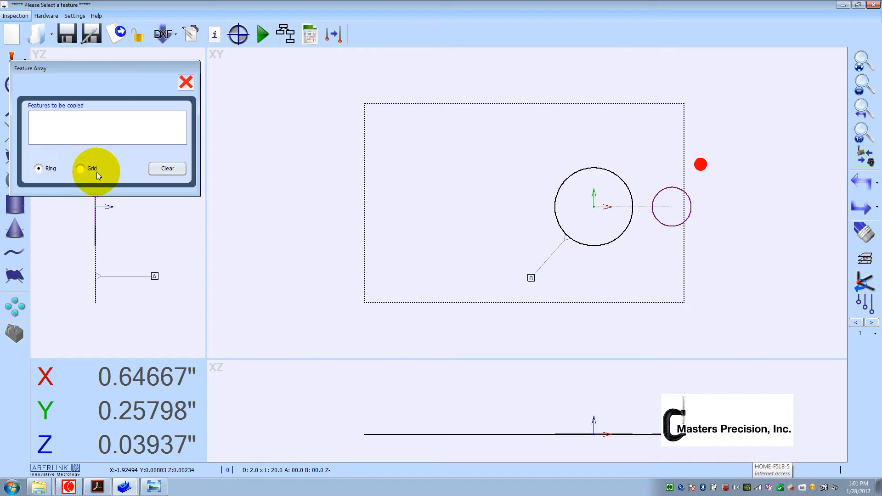
{"action": "left_click_drag", "start_coordinate": [91, 63], "coordinate": [172, 81]}
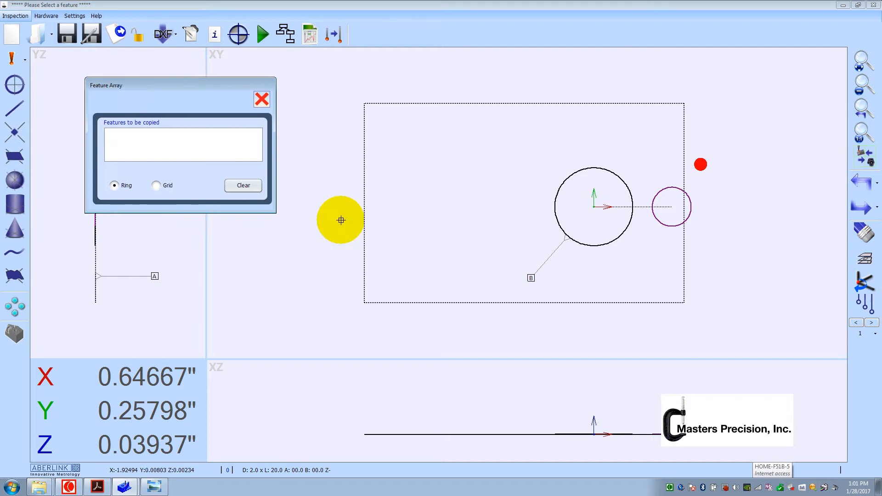
{"action": "left_click", "coordinate": [665, 188]}
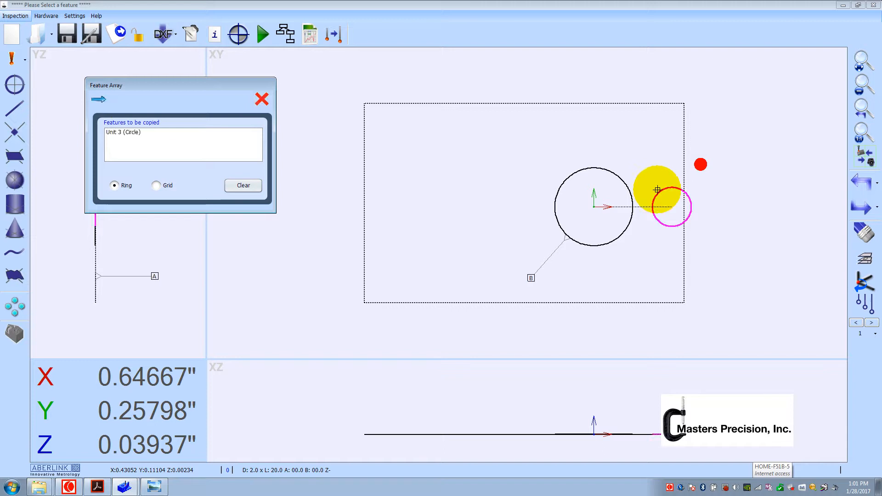
{"action": "left_click", "coordinate": [98, 99]}
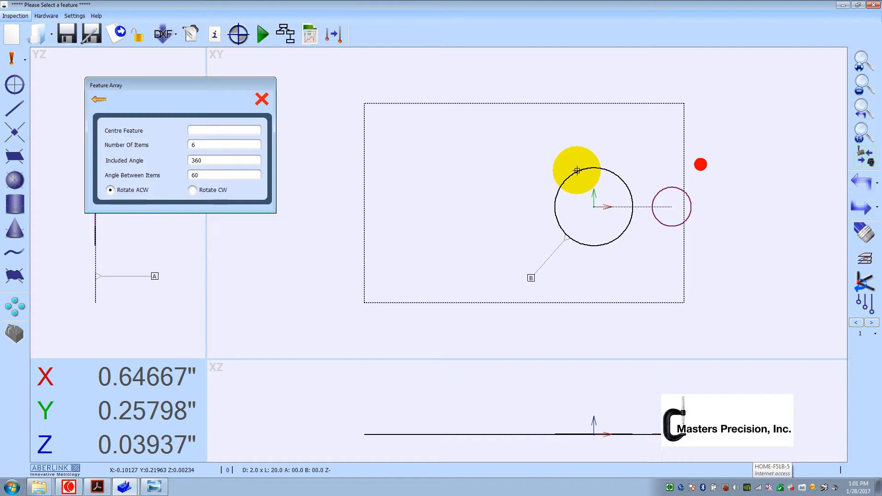
{"action": "left_click", "coordinate": [577, 171]}
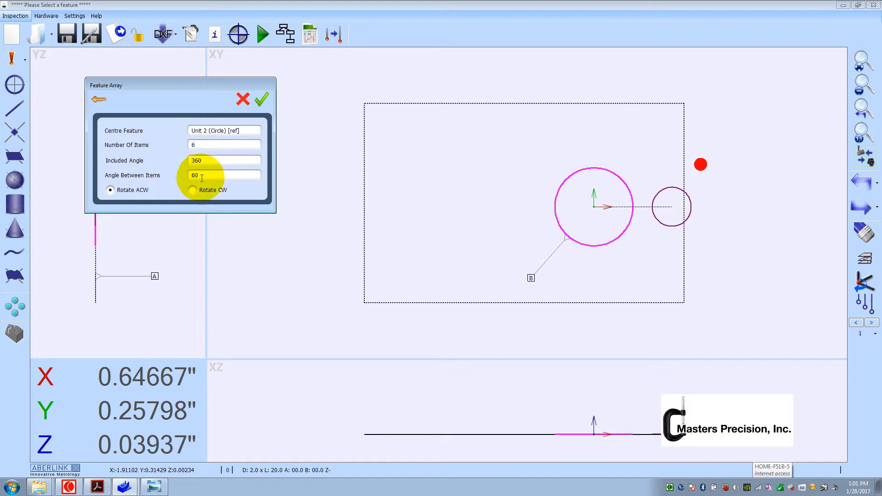
{"action": "left_click", "coordinate": [262, 101]}
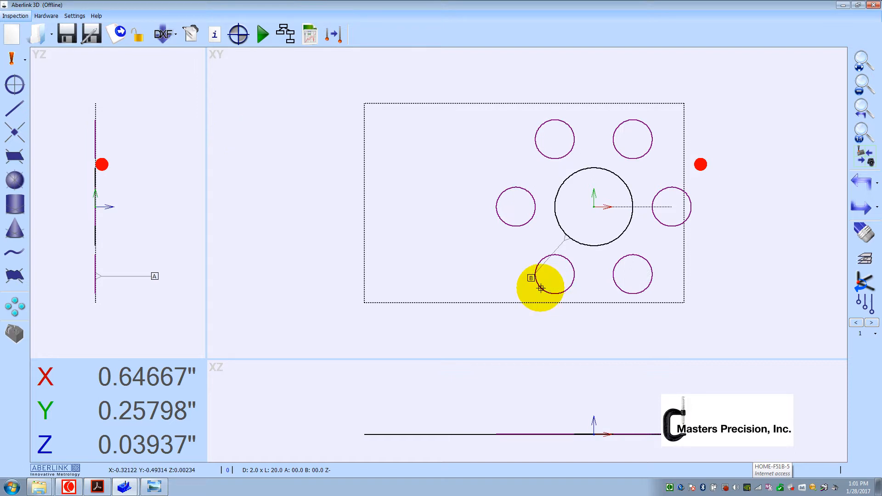
- Check the hole pattern on the CAD model and erase the small circle at the lower left of the bore
{"action": "left_click", "coordinate": [125, 492]}
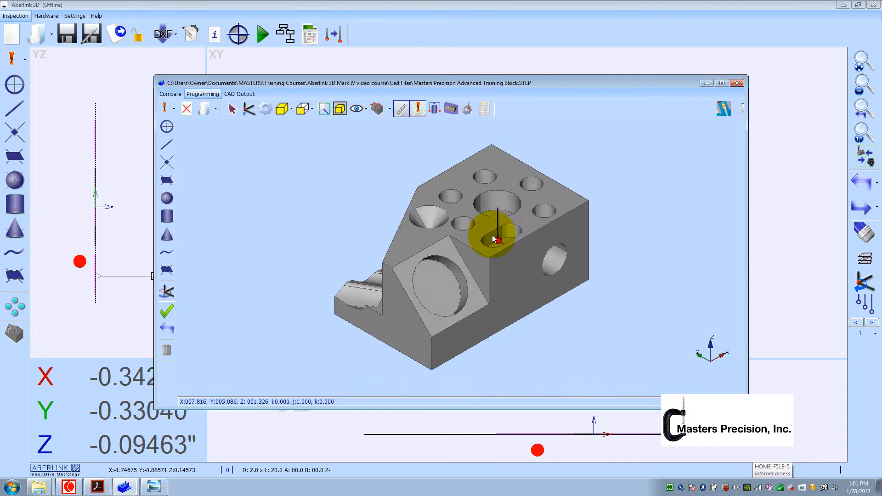
{"action": "left_click", "coordinate": [707, 82]}
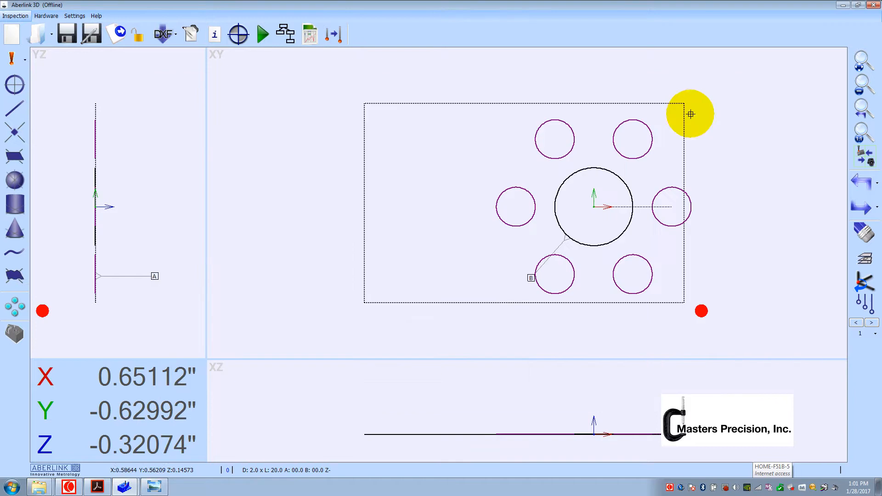
{"action": "left_click", "coordinate": [865, 233]}
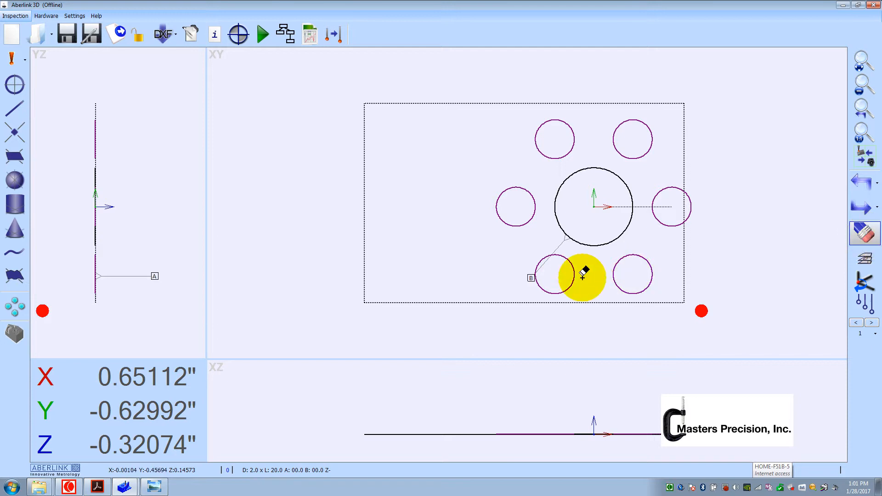
{"action": "left_click", "coordinate": [569, 259]}
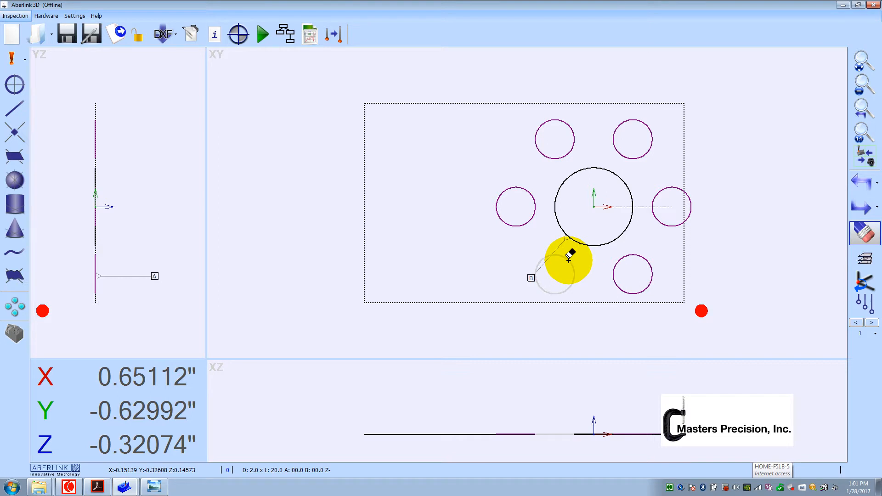
{"action": "left_click", "coordinate": [568, 259]}
{"action": "left_click", "coordinate": [791, 264]}
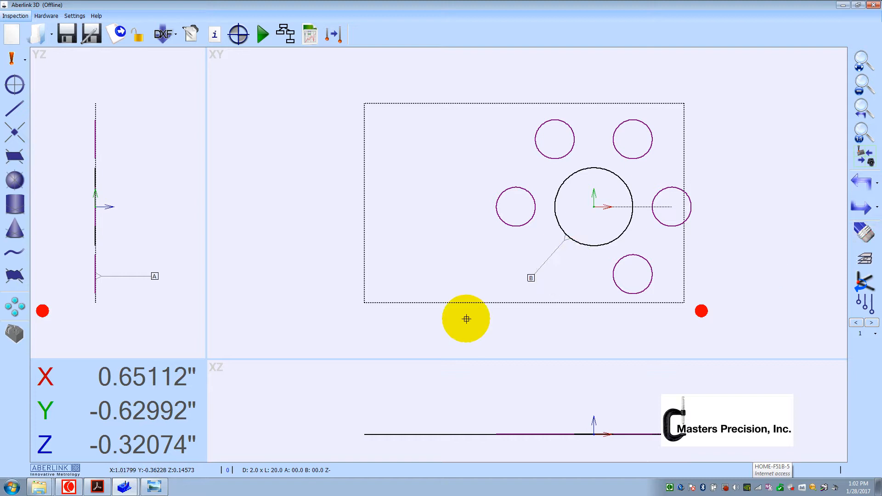
- Check the drawing and attach the datum C label to the constructed center line, placing it below the line's outer end
{"action": "left_click", "coordinate": [102, 489]}
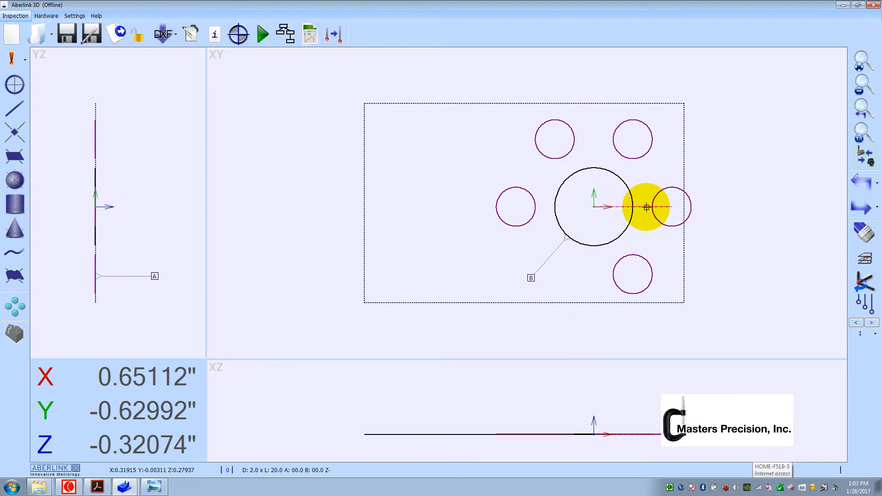
{"action": "right_click", "coordinate": [646, 207]}
{"action": "mouse_move", "coordinate": [685, 223]}
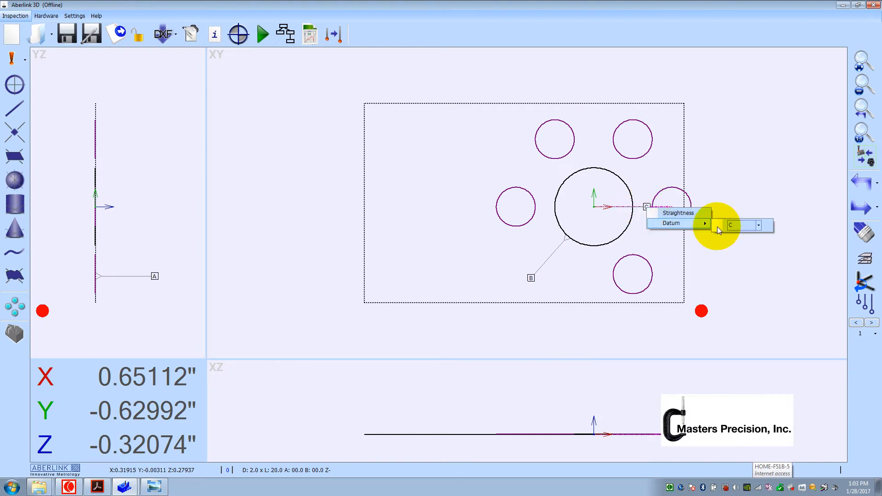
{"action": "left_click", "coordinate": [759, 225]}
{"action": "left_click", "coordinate": [737, 240]}
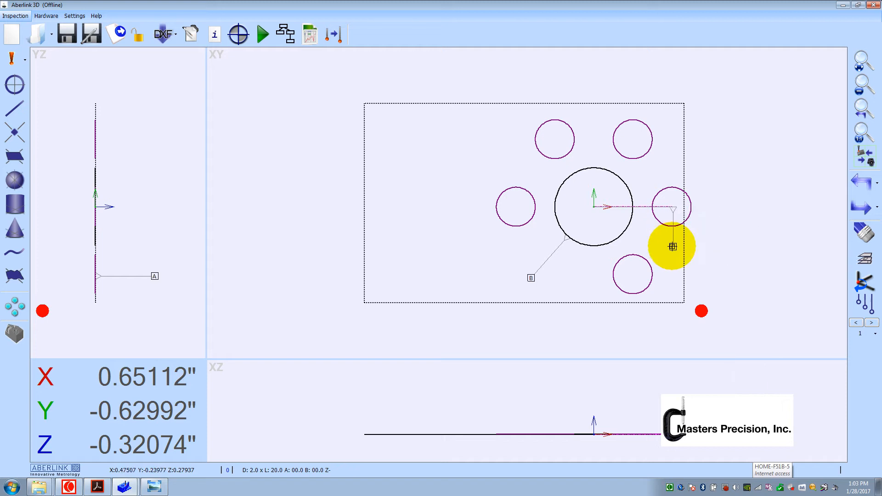
{"action": "left_click", "coordinate": [672, 246]}
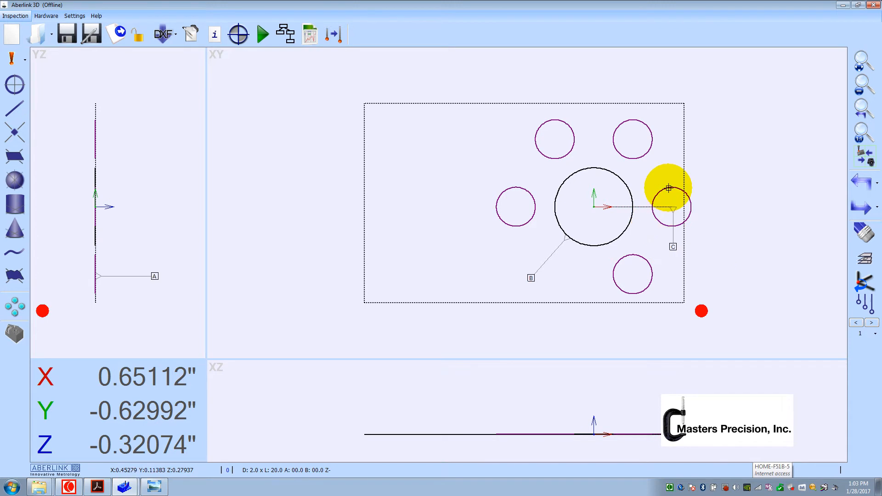
- Dimension the small circle on the datum C line as a polar position and place the callout beside it
{"action": "left_click_drag", "start_coordinate": [669, 188], "coordinate": [734, 86]}
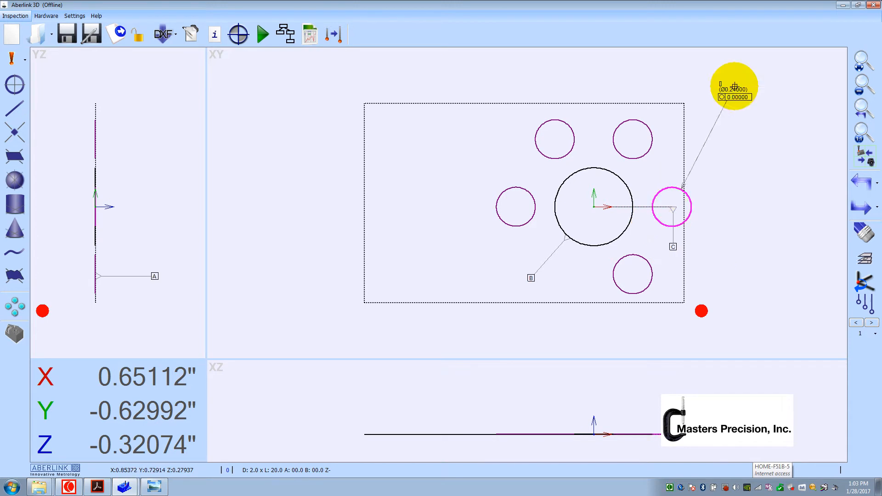
{"action": "right_click", "coordinate": [739, 85]}
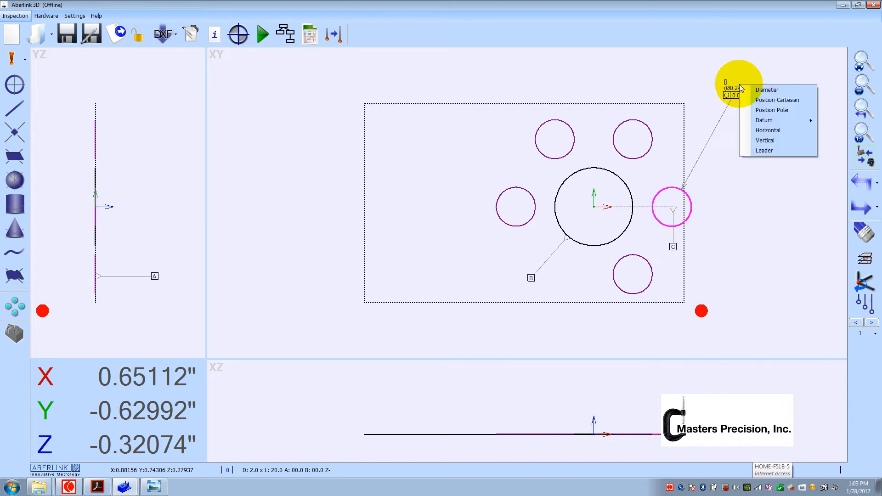
{"action": "left_click", "coordinate": [781, 113]}
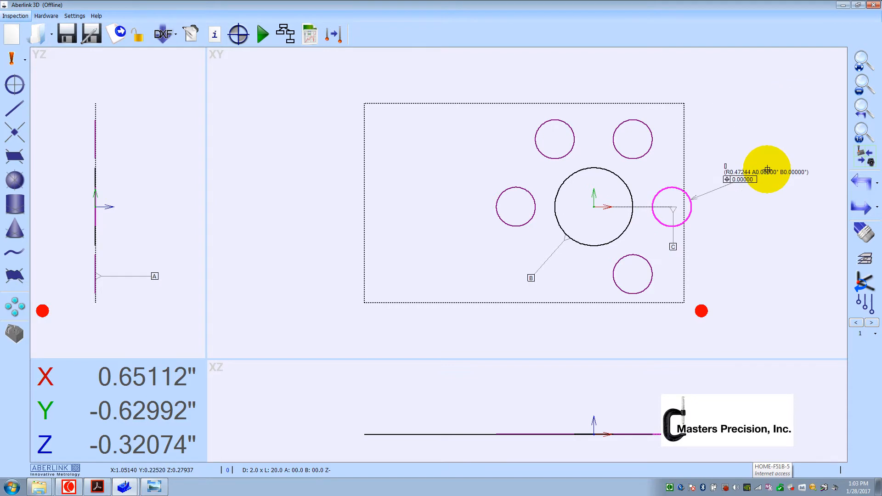
{"action": "left_click", "coordinate": [767, 169]}
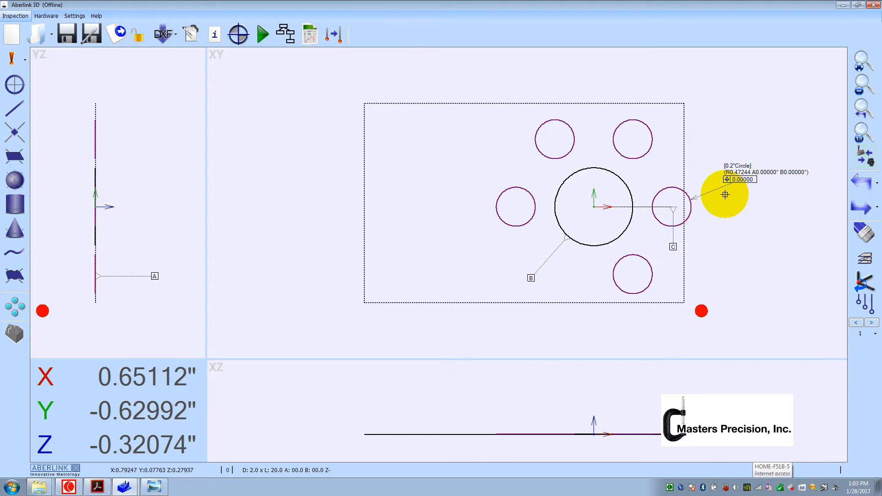
- Edit the polar position dimension: set the geometric limit to 0.02, MMC with max material 0.206, and the nominal diameter to 0.236
{"action": "double_click", "coordinate": [718, 188]}
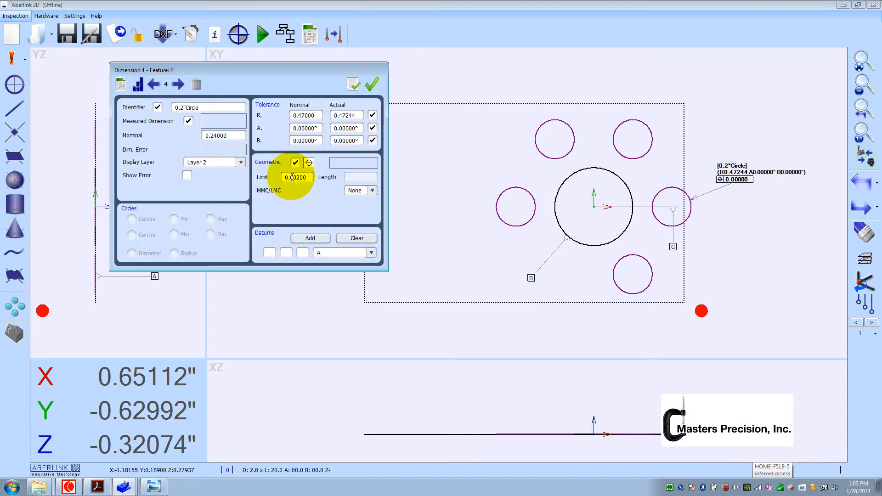
{"action": "left_click_drag", "start_coordinate": [292, 177], "coordinate": [306, 179]}
{"action": "type", "text": "2"}
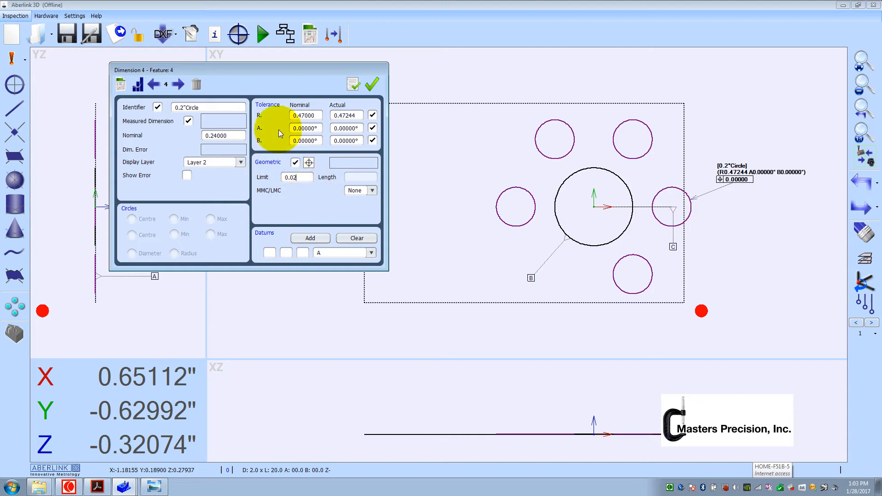
{"action": "left_click", "coordinate": [372, 191]}
{"action": "left_click", "coordinate": [357, 208]}
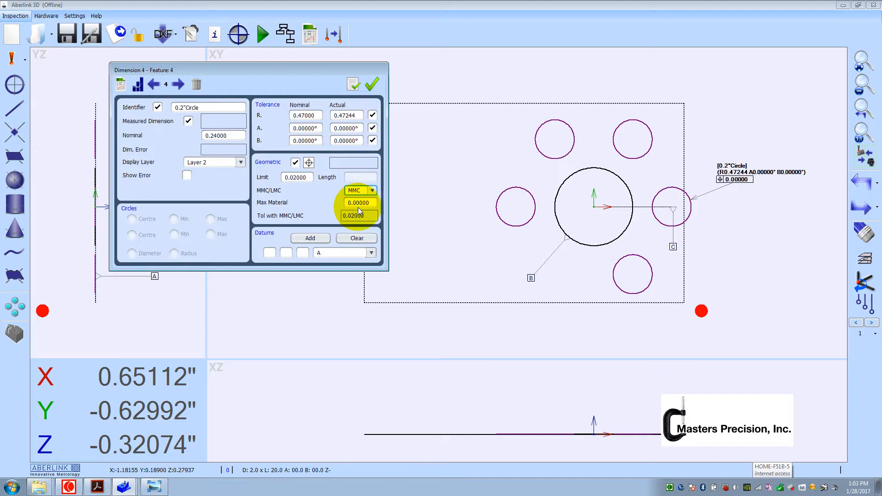
{"action": "left_click_drag", "start_coordinate": [353, 203], "coordinate": [378, 205]}
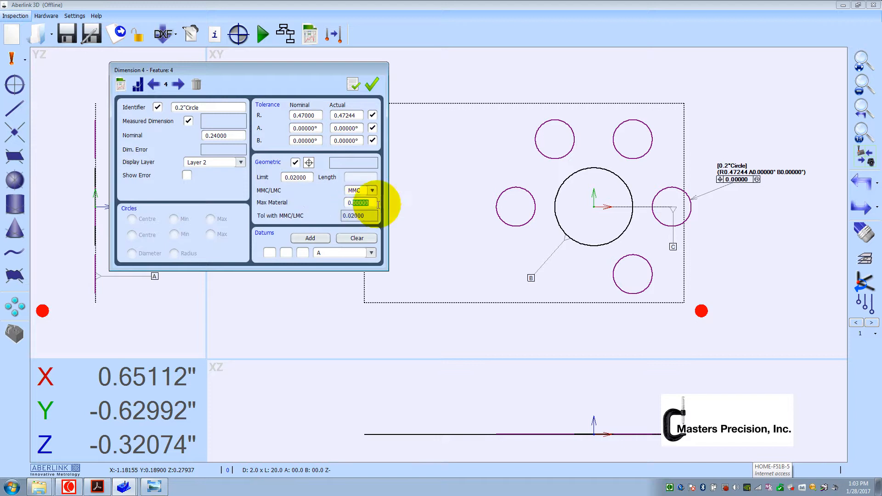
{"action": "type", "text": "206"}
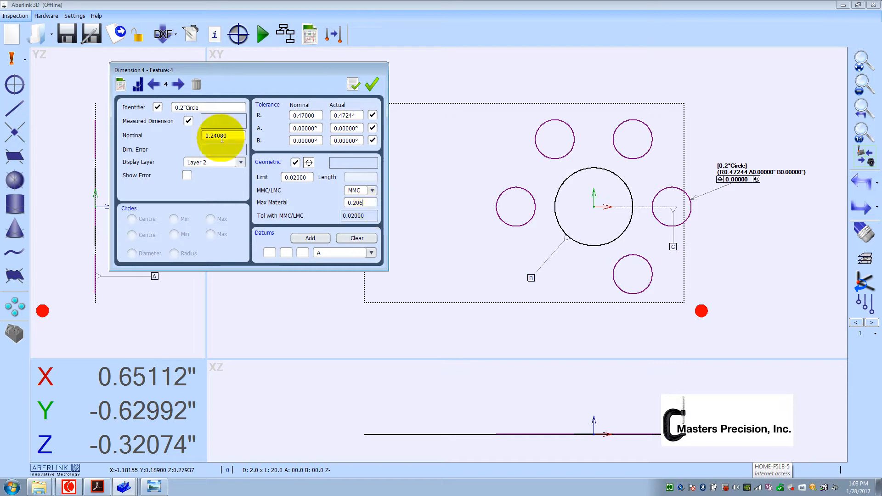
{"action": "left_click_drag", "start_coordinate": [213, 135], "coordinate": [227, 136]}
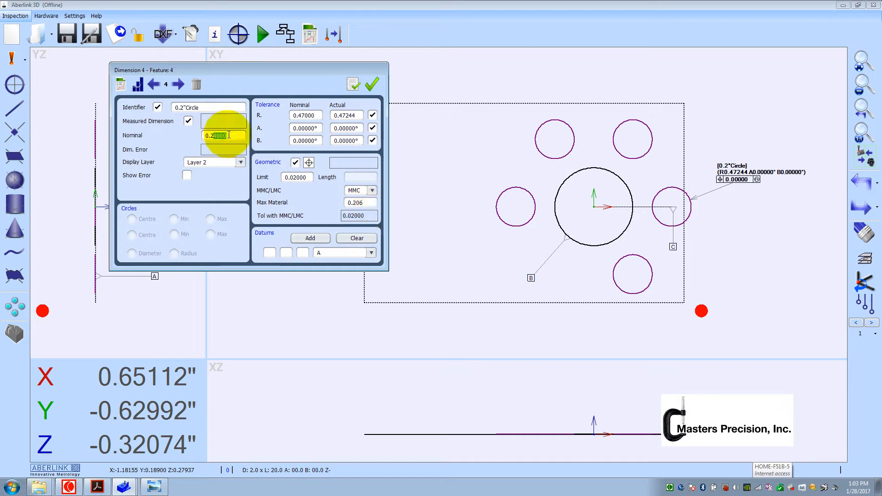
{"action": "type", "text": "36"}
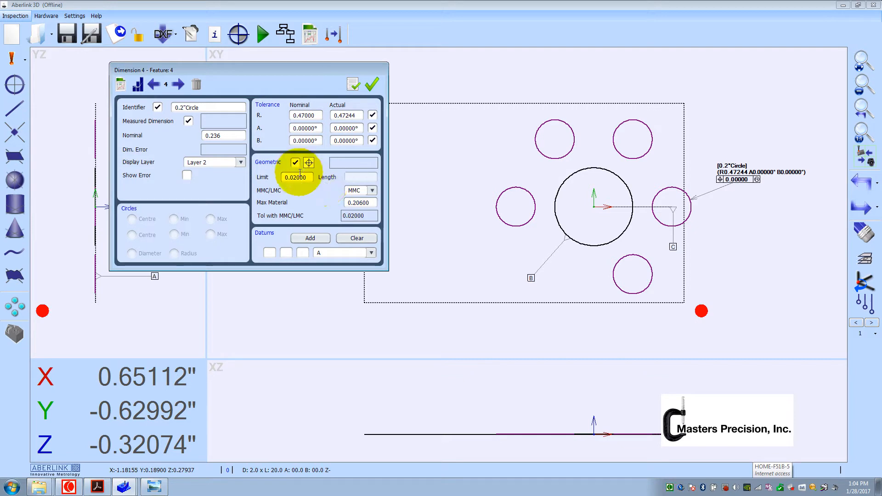
- Exclude angle A from the position dimension and add datums A and B to its tolerance
{"action": "left_click", "coordinate": [372, 129]}
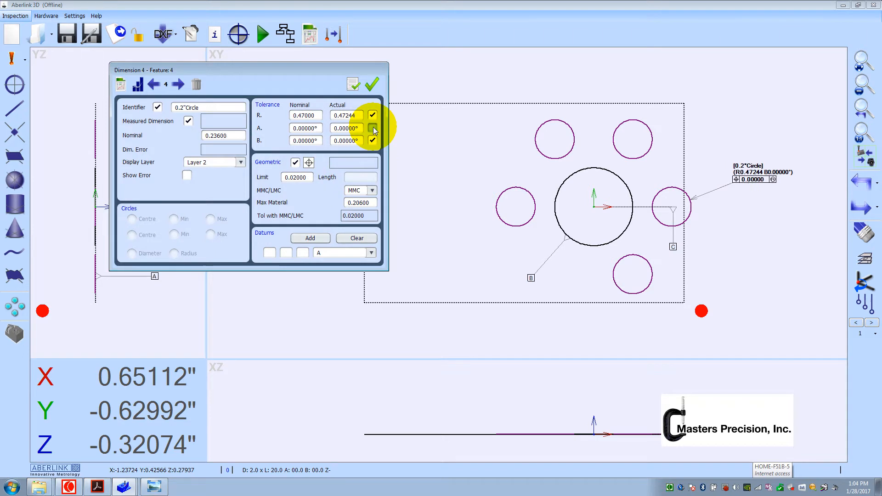
{"action": "left_click", "coordinate": [309, 239]}
{"action": "left_click", "coordinate": [359, 255]}
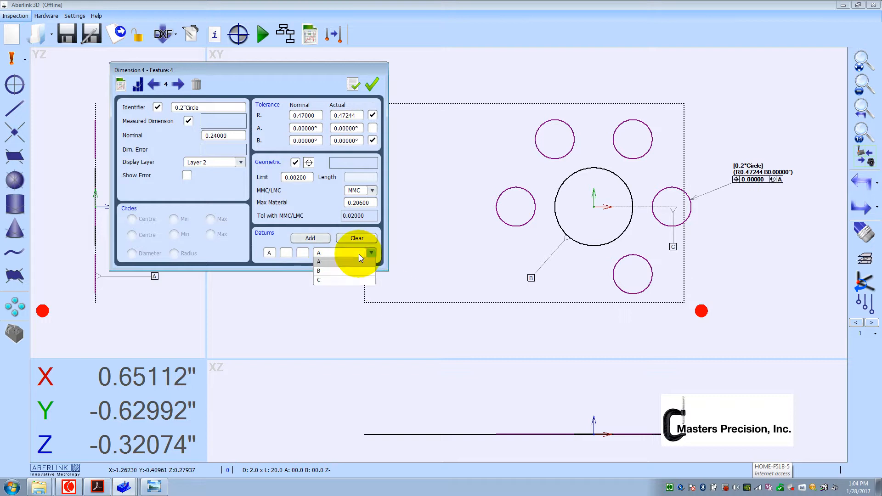
{"action": "left_click", "coordinate": [337, 271]}
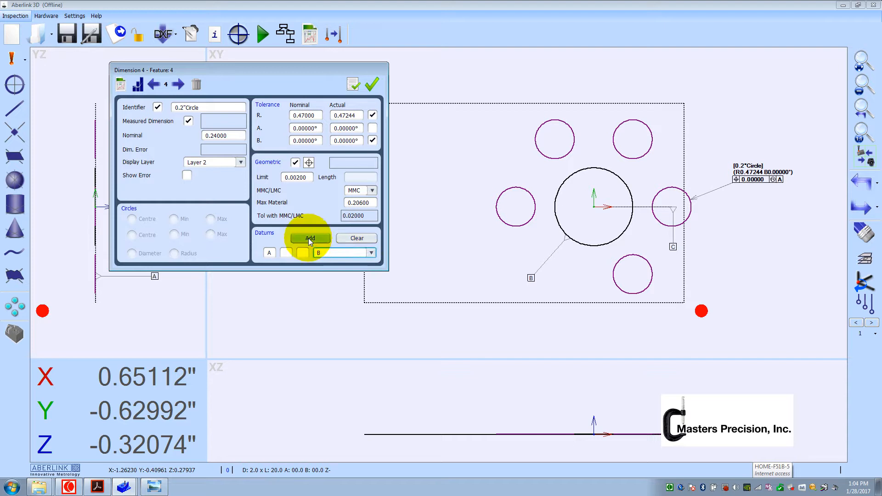
{"action": "left_click", "coordinate": [308, 238]}
- Re-enter the position dimension's nominal diameter as 0.236 and its geometric limit as 0.02
{"action": "left_click_drag", "start_coordinate": [212, 135], "coordinate": [233, 134]}
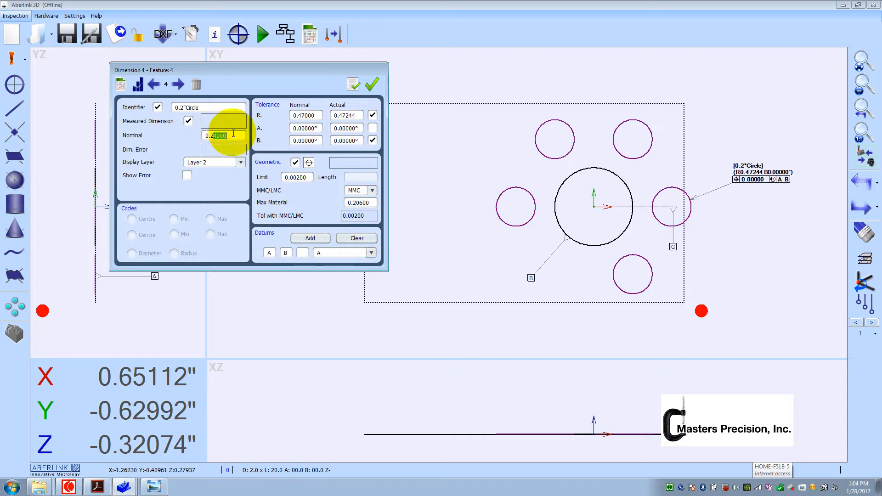
{"action": "type", "text": "36"}
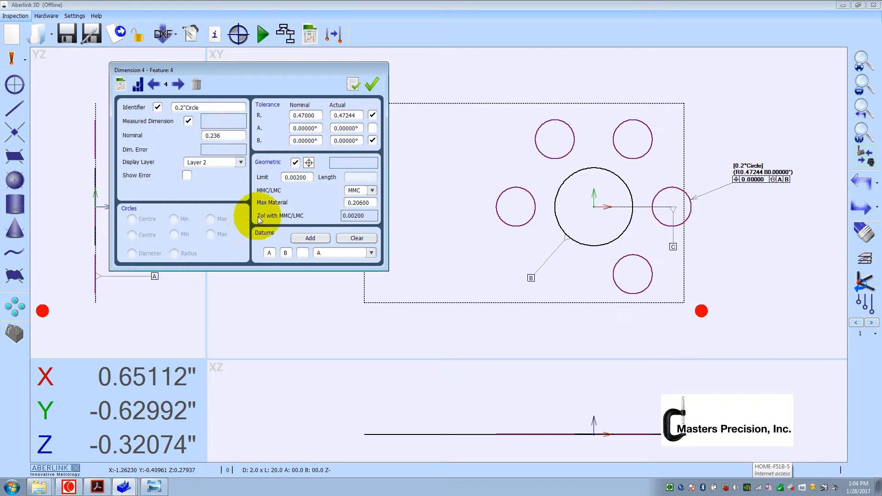
{"action": "left_click_drag", "start_coordinate": [292, 177], "coordinate": [300, 178]}
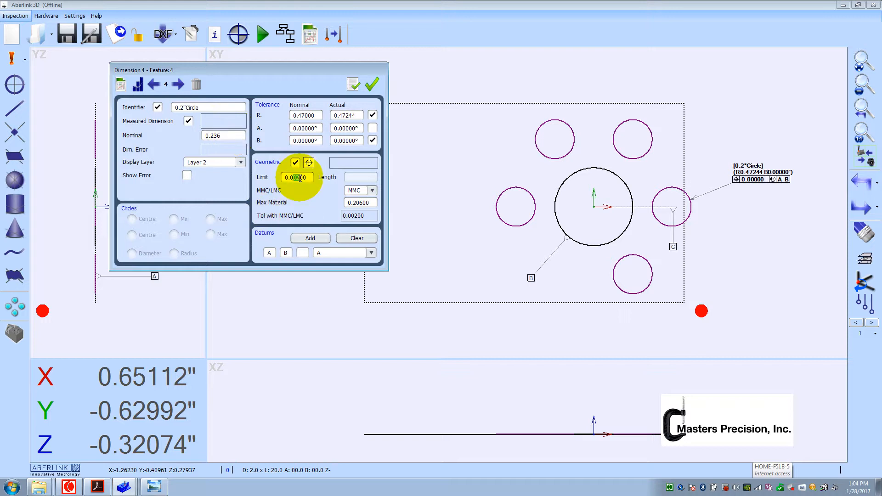
{"action": "type", "text": "2"}
- Exclude angle B, set the nominal radius R to 0.4725, turn off the identifier, and apply and accept the dimension
{"action": "left_click", "coordinate": [372, 141]}
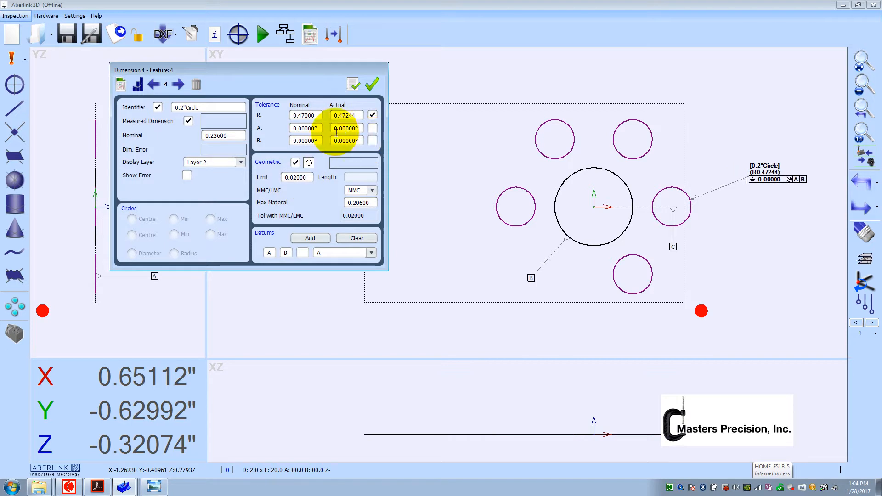
{"action": "left_click_drag", "start_coordinate": [306, 116], "coordinate": [319, 116]}
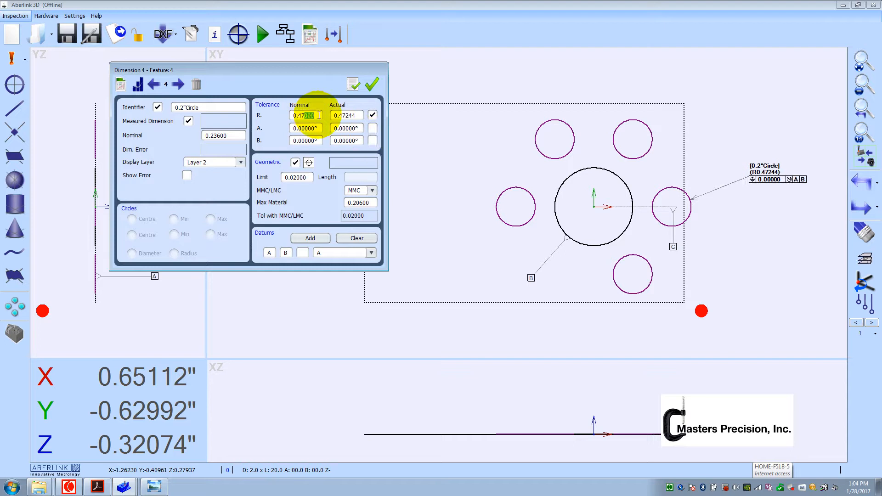
{"action": "type", "text": "25"}
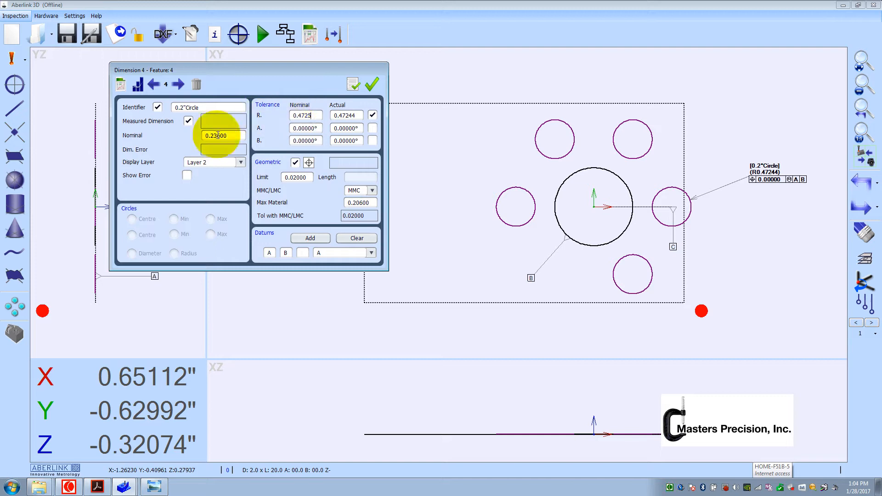
{"action": "left_click", "coordinate": [158, 108]}
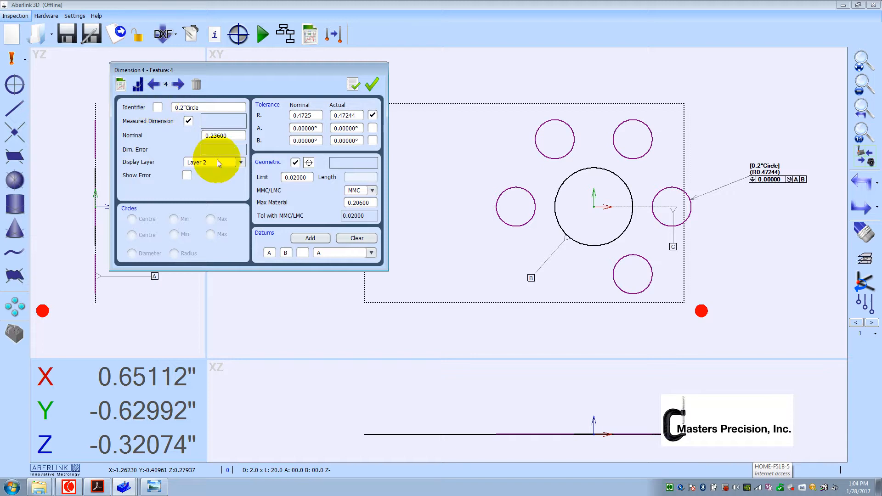
{"action": "left_click", "coordinate": [241, 163]}
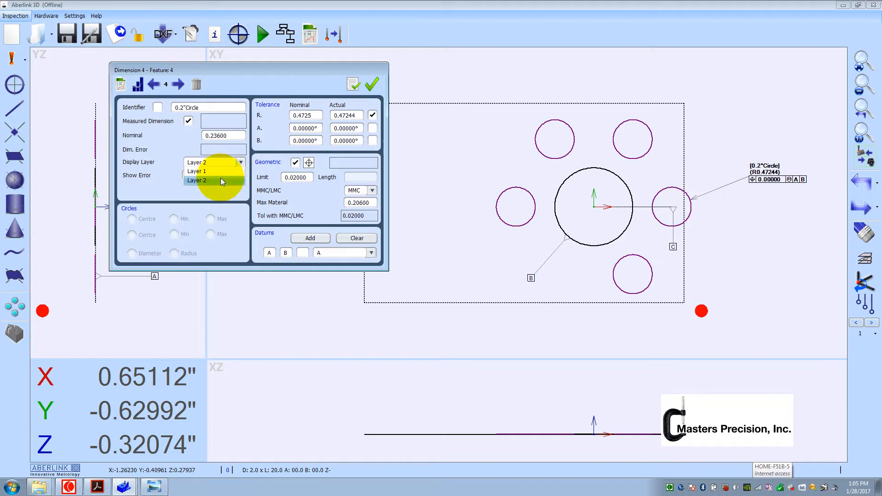
{"action": "left_click", "coordinate": [238, 161]}
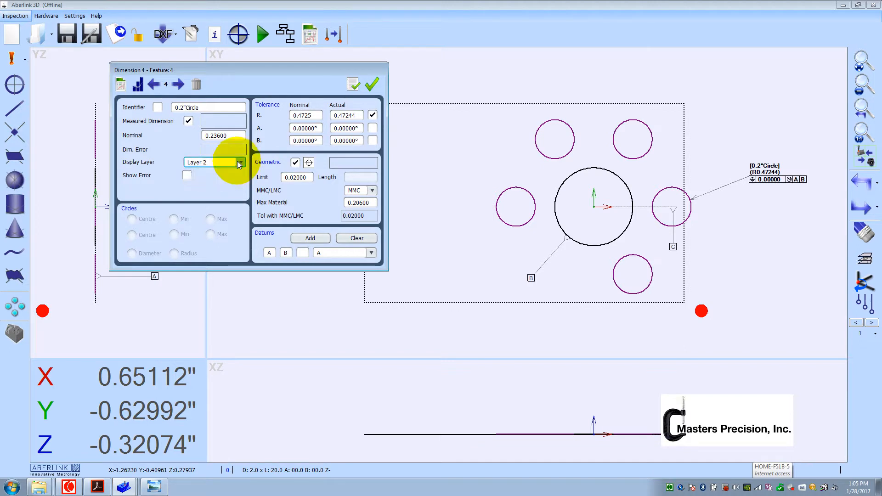
{"action": "left_click", "coordinate": [354, 87]}
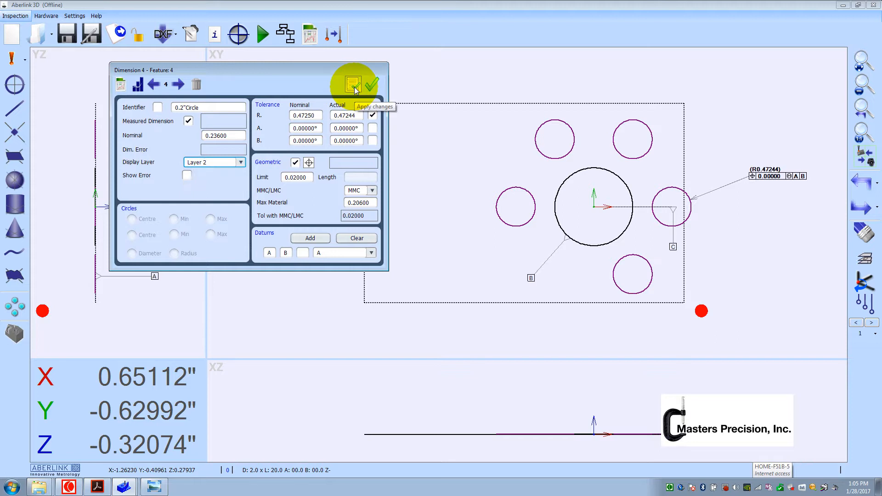
{"action": "left_click", "coordinate": [372, 84]}
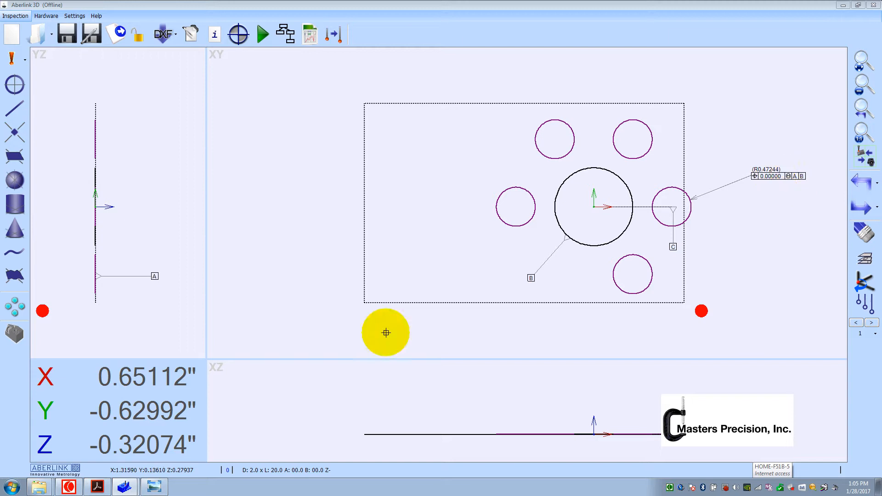
- Check the hole callouts on the PDF drawing and add a diameter dimension to the small hole at datum C
{"action": "left_click", "coordinate": [97, 486]}
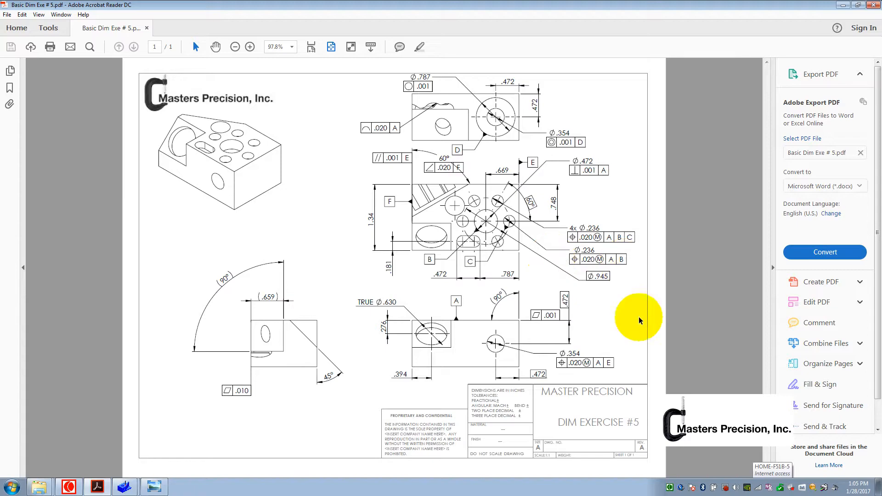
{"action": "key", "text": "alt+Tab"}
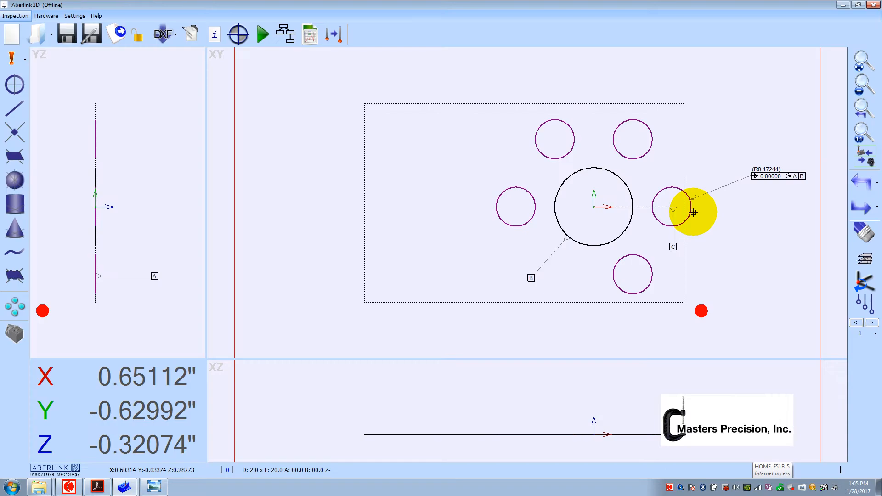
{"action": "left_click", "coordinate": [678, 188]}
{"action": "left_click_drag", "start_coordinate": [678, 188], "coordinate": [769, 148]}
{"action": "left_click", "coordinate": [769, 149]}
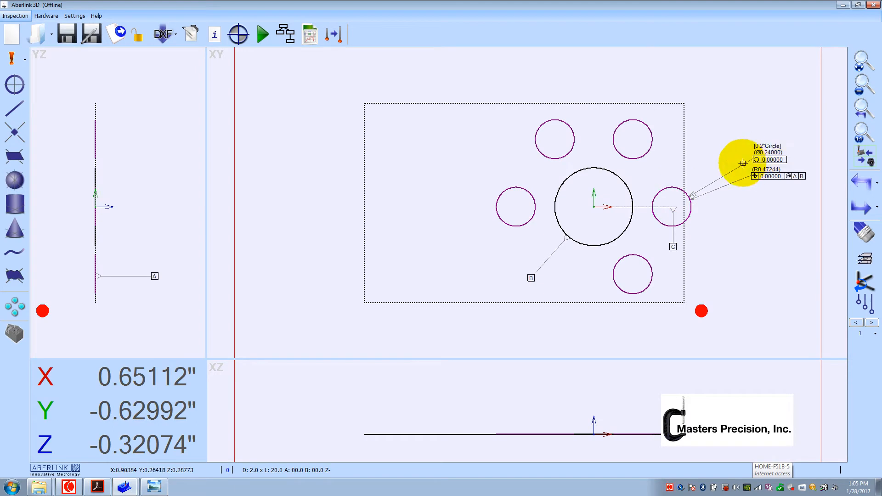
- Edit the new diameter dimension: switch off its geometric tolerance and identifier, and set the nominal to 0.236
{"action": "left_click", "coordinate": [743, 167]}
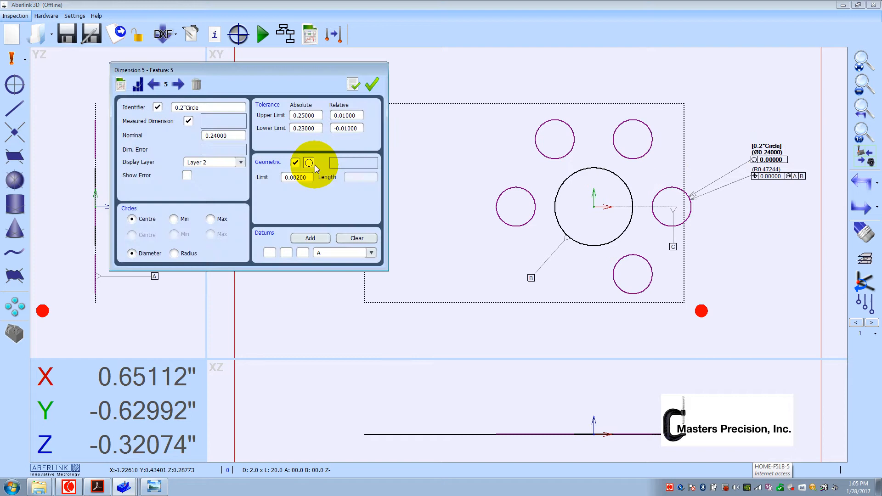
{"action": "left_click", "coordinate": [296, 165]}
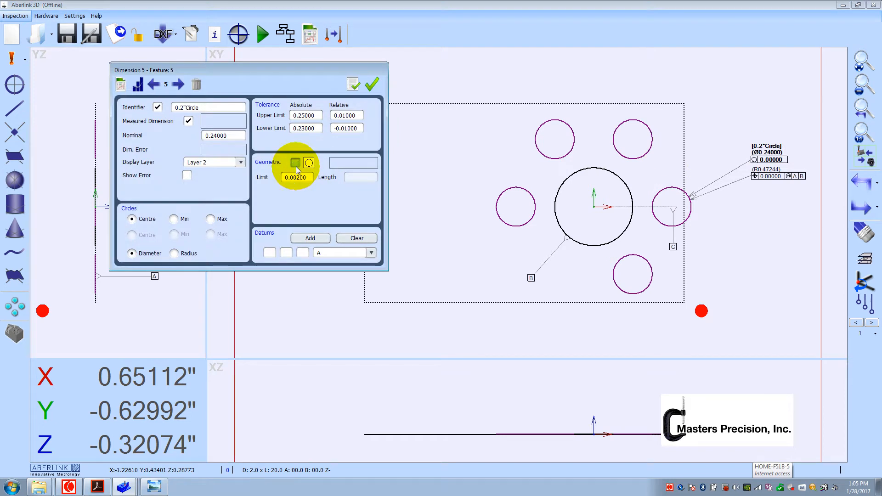
{"action": "left_click", "coordinate": [158, 107]}
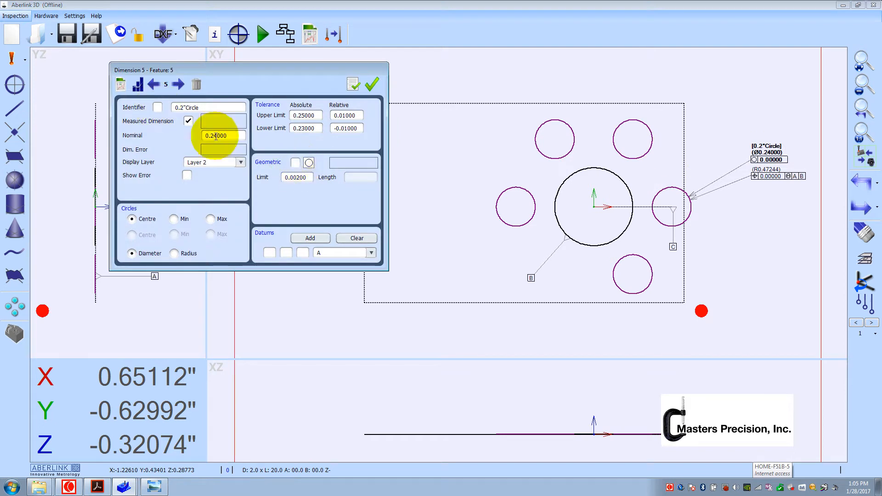
{"action": "left_click_drag", "start_coordinate": [216, 135], "coordinate": [214, 135]}
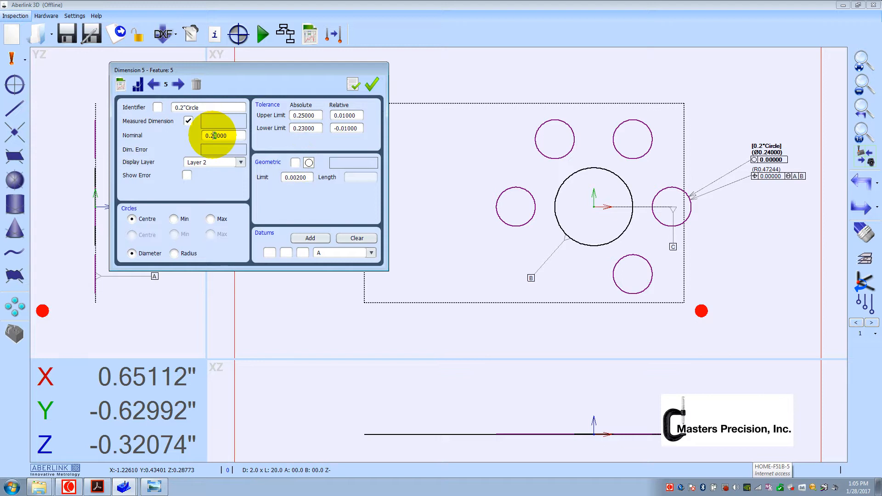
{"action": "type", "text": "36"}
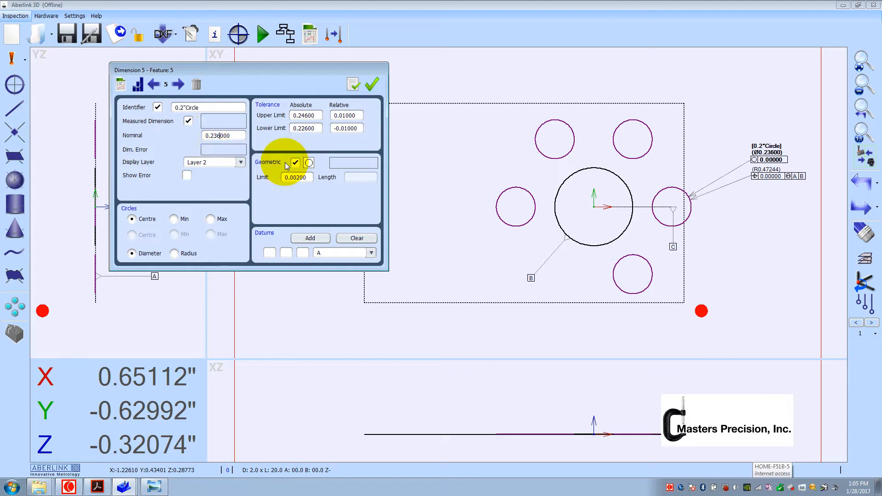
- Set the diameter dimension's relative upper and lower limits to 0.03 and -0.03
{"action": "left_click", "coordinate": [296, 162]}
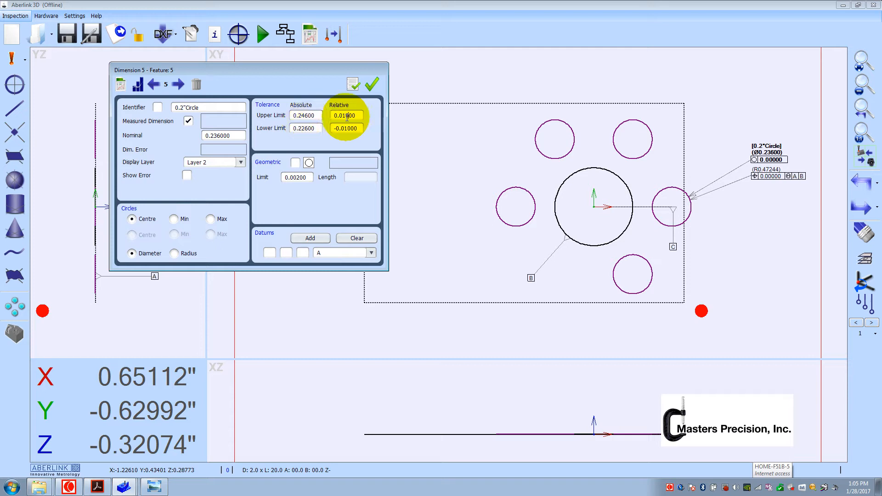
{"action": "left_click_drag", "start_coordinate": [347, 115], "coordinate": [346, 128]}
{"action": "type", "text": "3"}
{"action": "type", "text": "3"}
{"action": "left_click", "coordinate": [227, 137]}
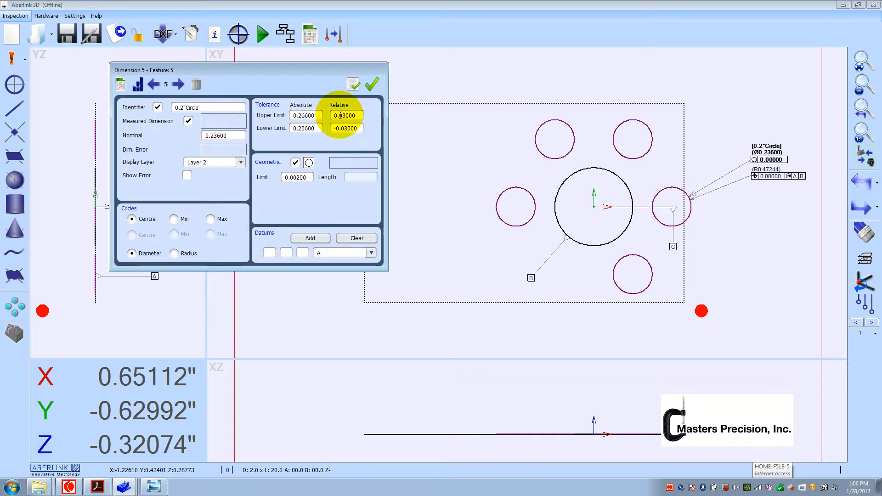
- Turn off the diameter dimension's geometric tolerance and identifier, apply and accept it, and place its label directly above the position callout
{"action": "left_click", "coordinate": [294, 163]}
{"action": "left_click", "coordinate": [157, 107]}
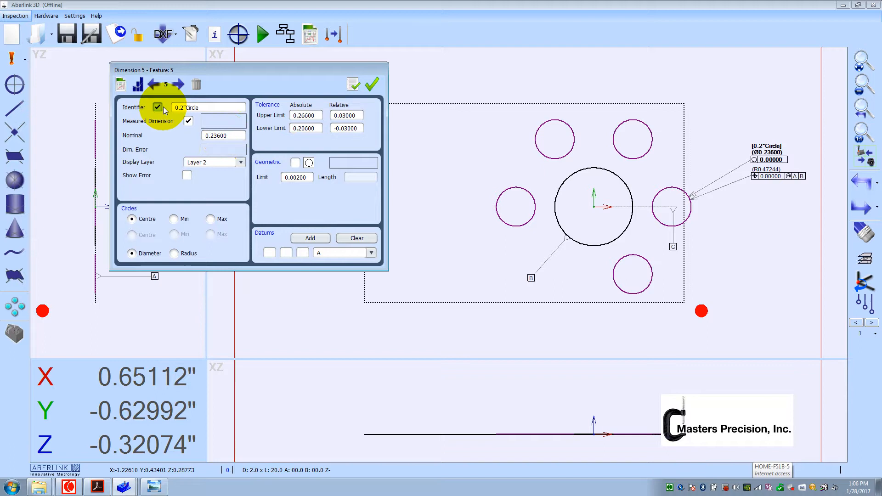
{"action": "left_click", "coordinate": [352, 86]}
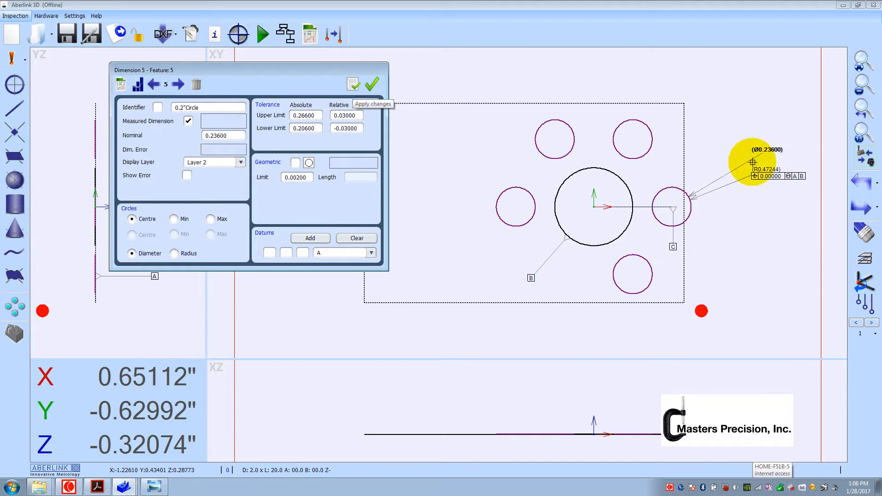
{"action": "left_click_drag", "start_coordinate": [763, 151], "coordinate": [767, 162]}
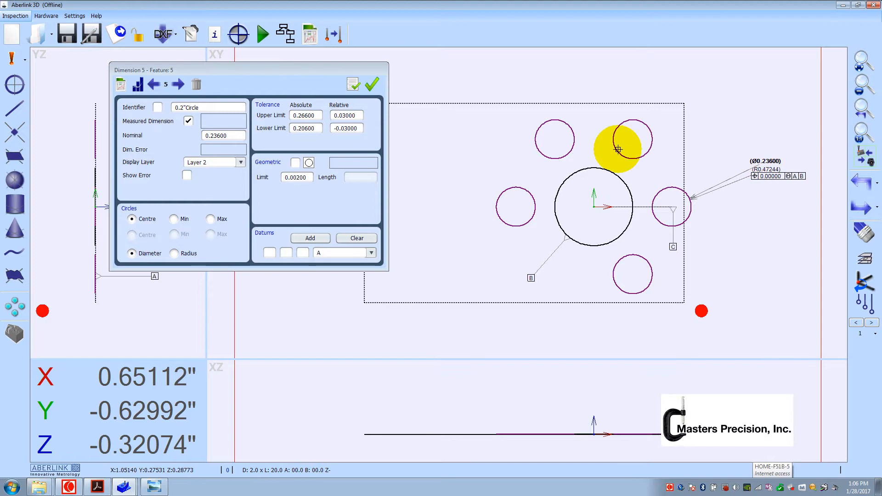
{"action": "left_click", "coordinate": [373, 84]}
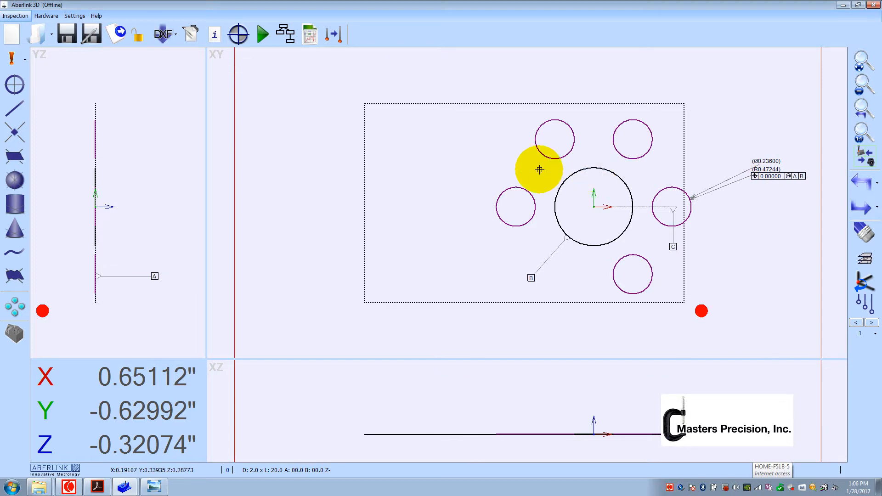
- Add a polar position dimension to the small hole at 60° and place its label to the right of the hole
{"action": "left_click", "coordinate": [649, 129]}
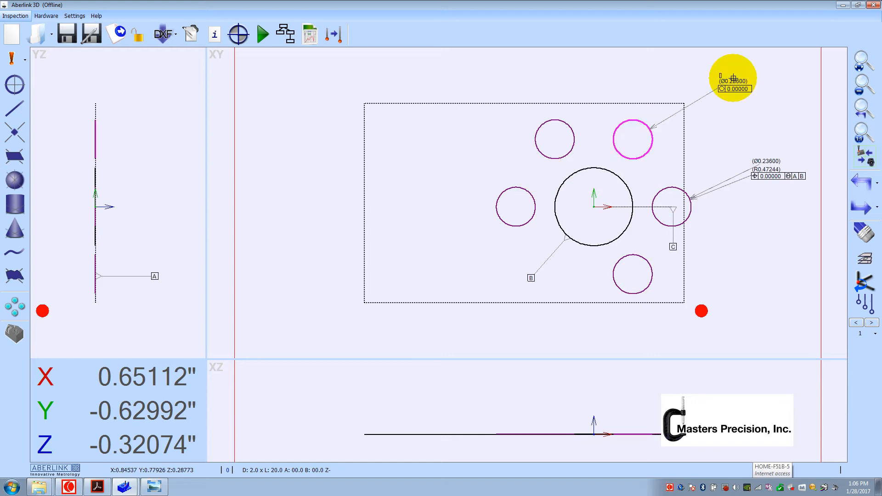
{"action": "right_click", "coordinate": [733, 79]}
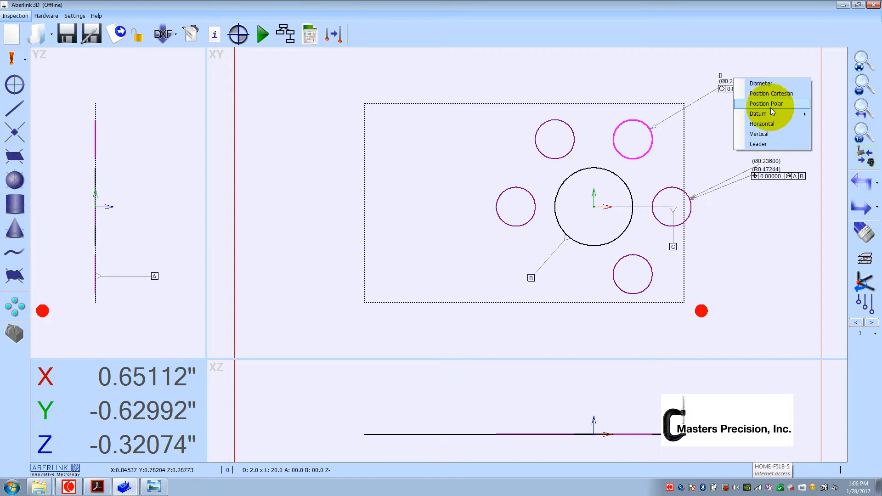
{"action": "left_click", "coordinate": [770, 104]}
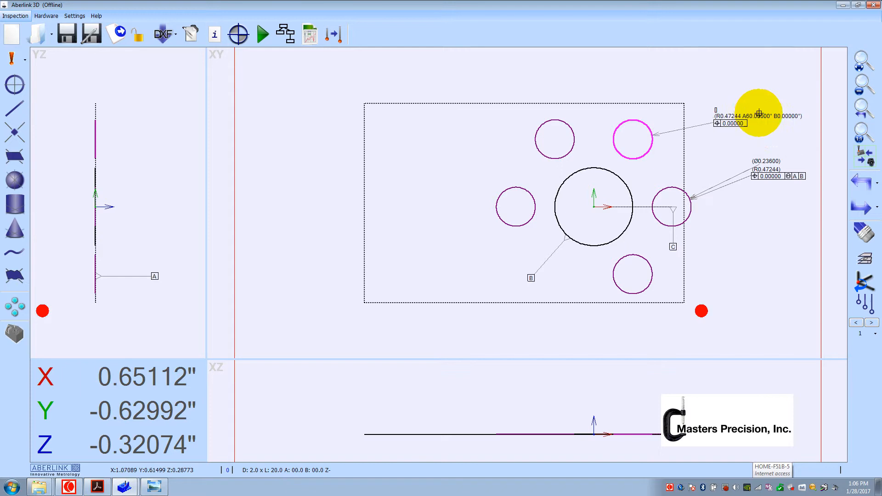
{"action": "left_click", "coordinate": [757, 125]}
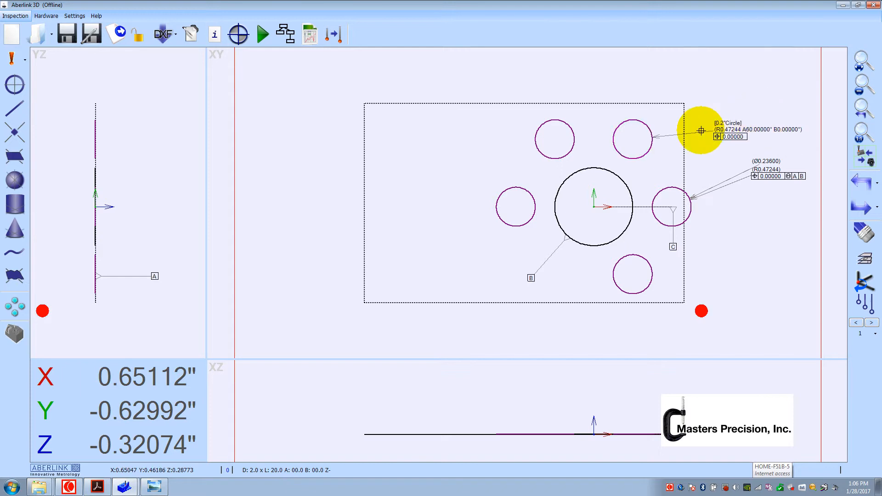
- Add datums A, B and C to the 60° hole's position tolerance
{"action": "left_click", "coordinate": [700, 131]}
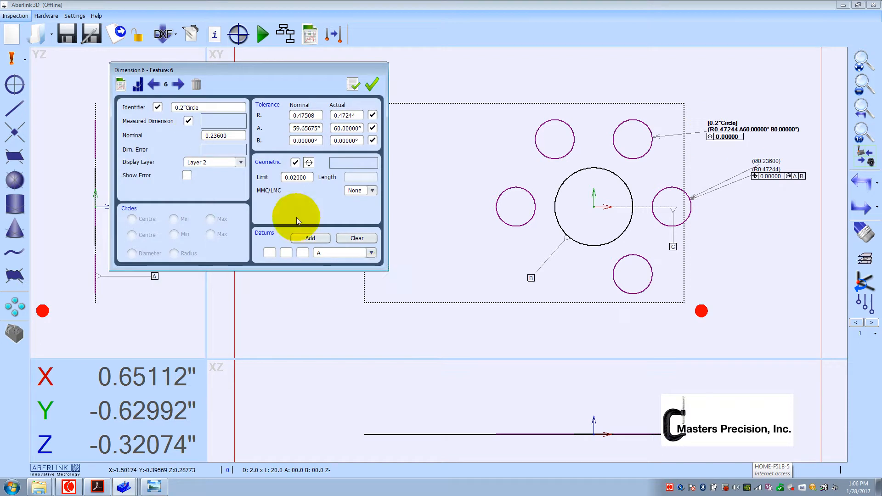
{"action": "left_click", "coordinate": [307, 238]}
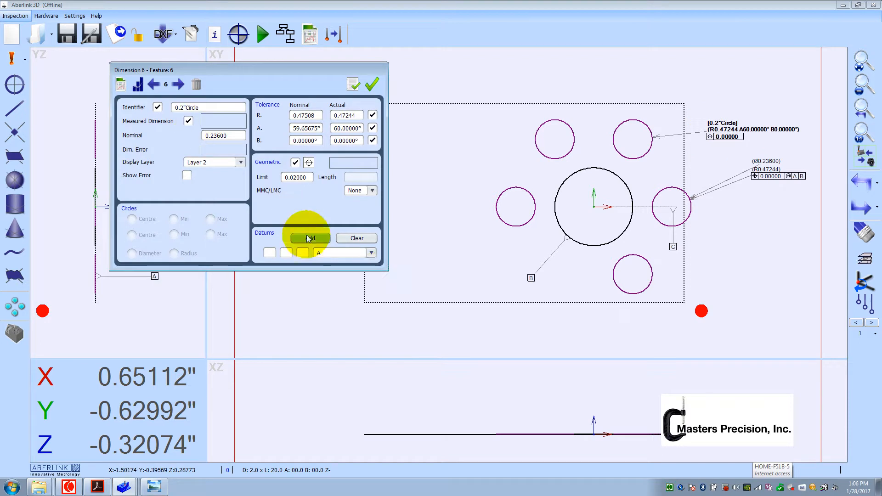
{"action": "left_click", "coordinate": [364, 254]}
{"action": "left_click", "coordinate": [342, 270]}
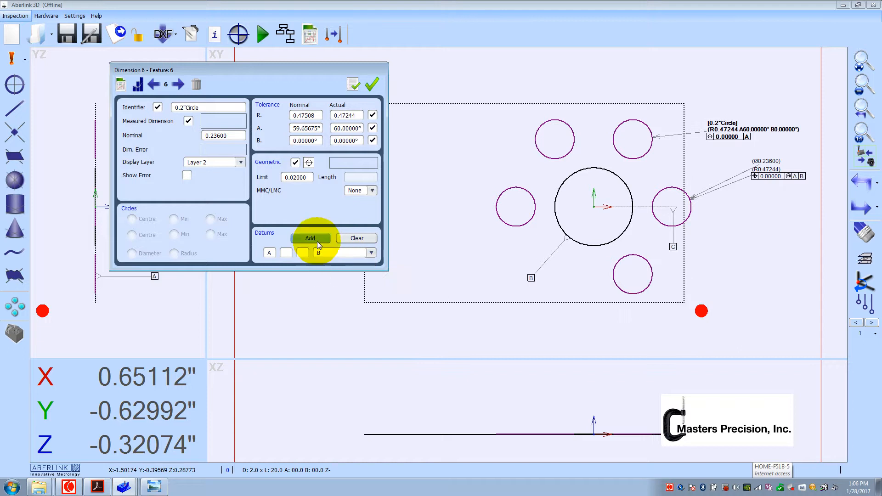
{"action": "left_click", "coordinate": [317, 241]}
{"action": "left_click", "coordinate": [333, 253]}
{"action": "left_click", "coordinate": [349, 280]}
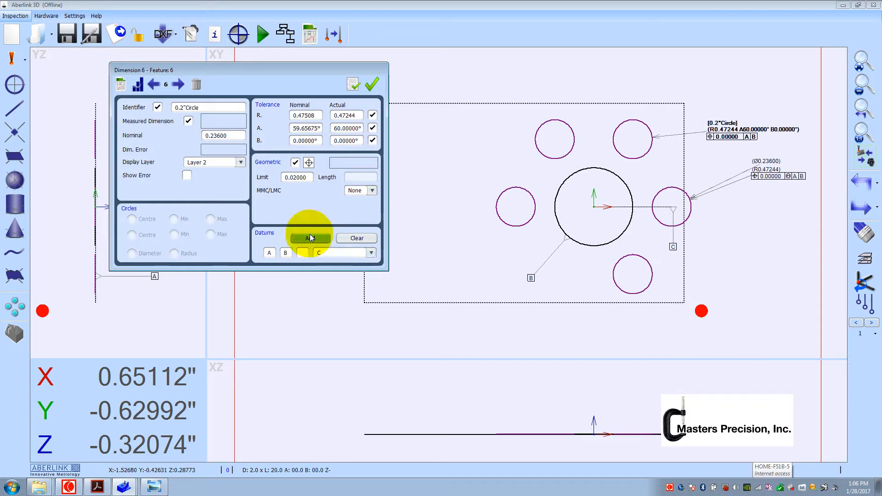
{"action": "left_click", "coordinate": [310, 237]}
- Set the 60° hole's position tolerance to MMC with a max material of 0.206
{"action": "left_click", "coordinate": [296, 178]}
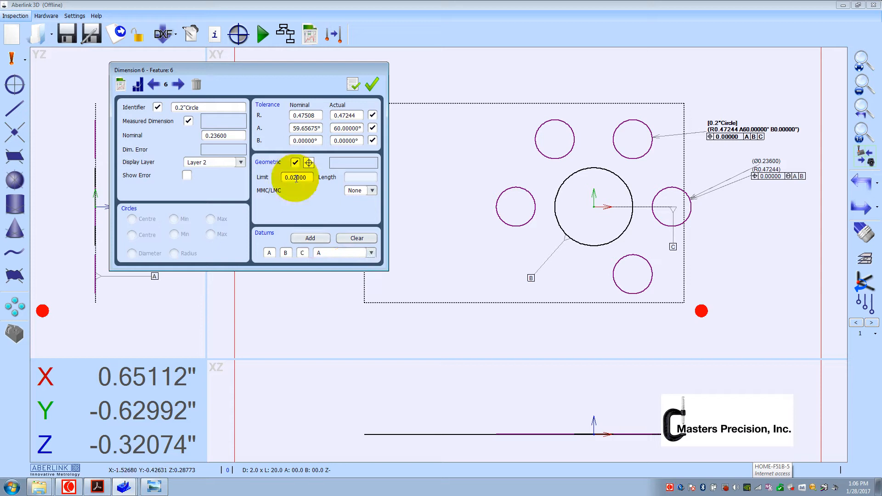
{"action": "left_click_drag", "start_coordinate": [296, 178], "coordinate": [293, 178]}
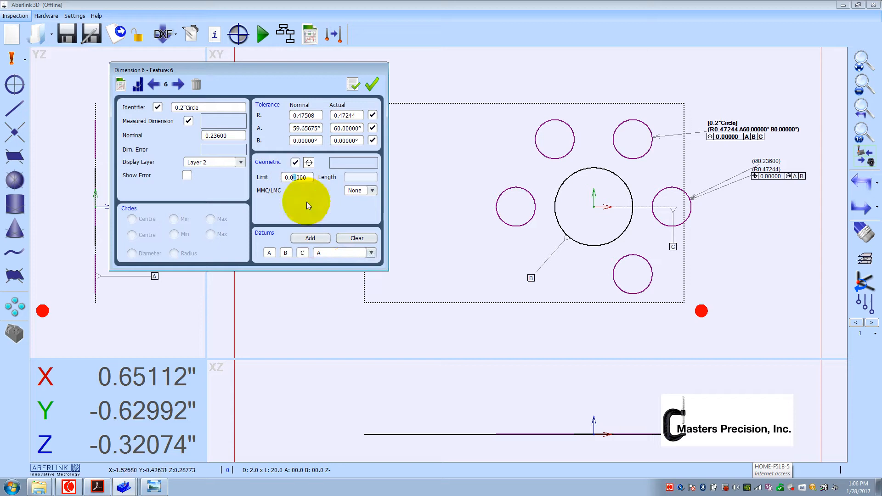
{"action": "left_click", "coordinate": [373, 196]}
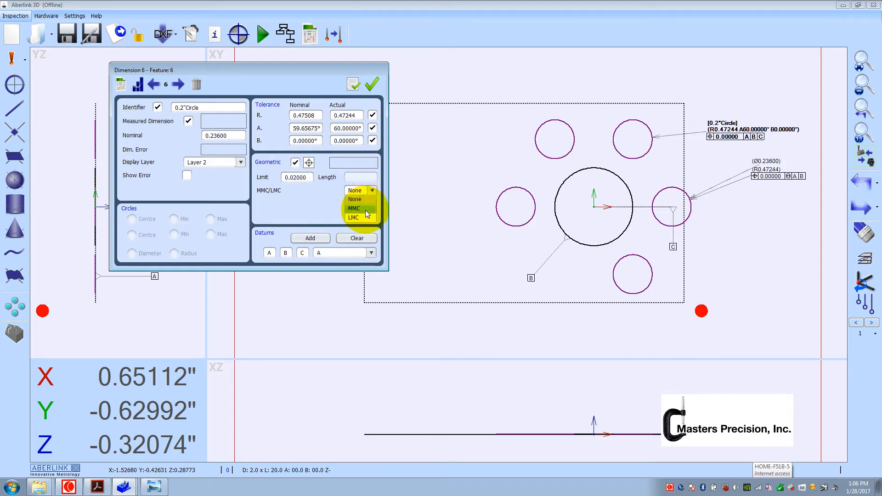
{"action": "left_click", "coordinate": [365, 209]}
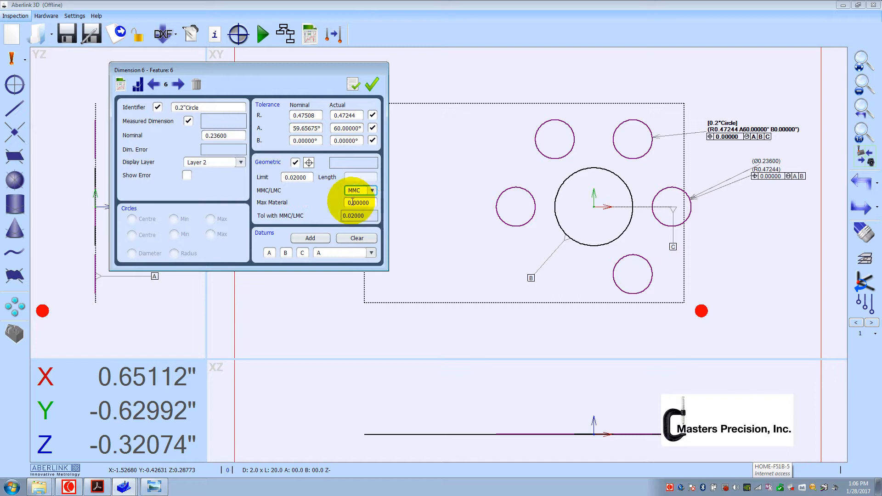
{"action": "double_click", "coordinate": [370, 203]}
{"action": "type", "text": "20"}
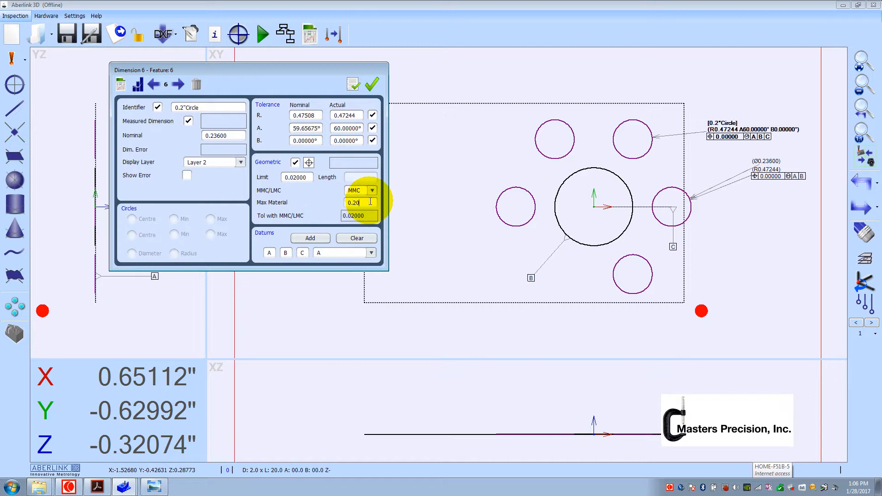
{"action": "type", "text": "6"}
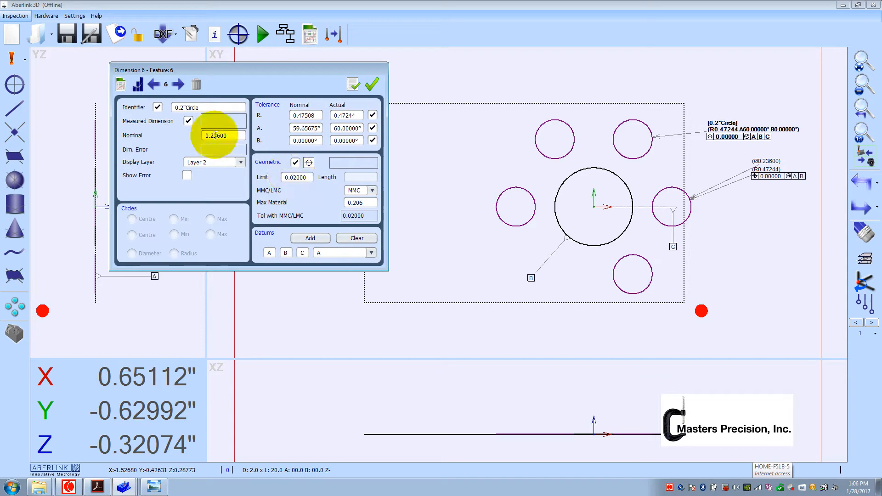
- Set the position's nominal radius R to 0.4725 and angle A to 60°, exclude angle B, and apply the changes
{"action": "left_click_drag", "start_coordinate": [305, 116], "coordinate": [320, 120]}
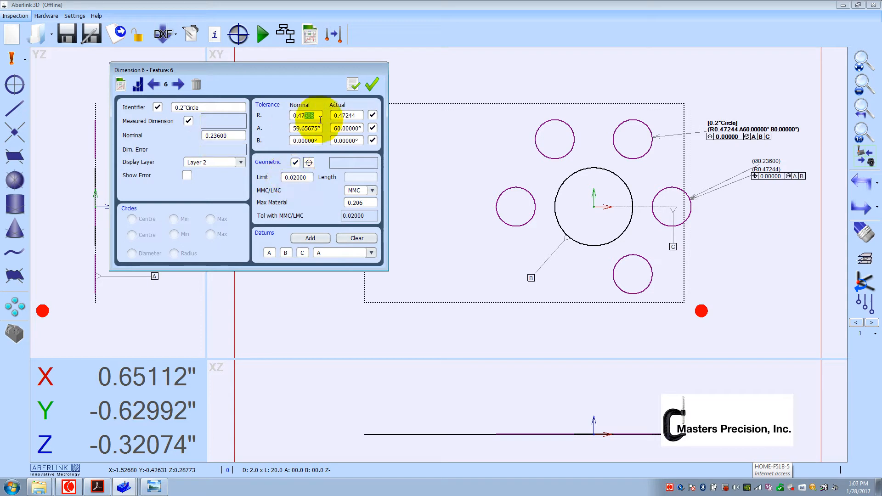
{"action": "type", "text": "25"}
{"action": "double_click", "coordinate": [320, 128]}
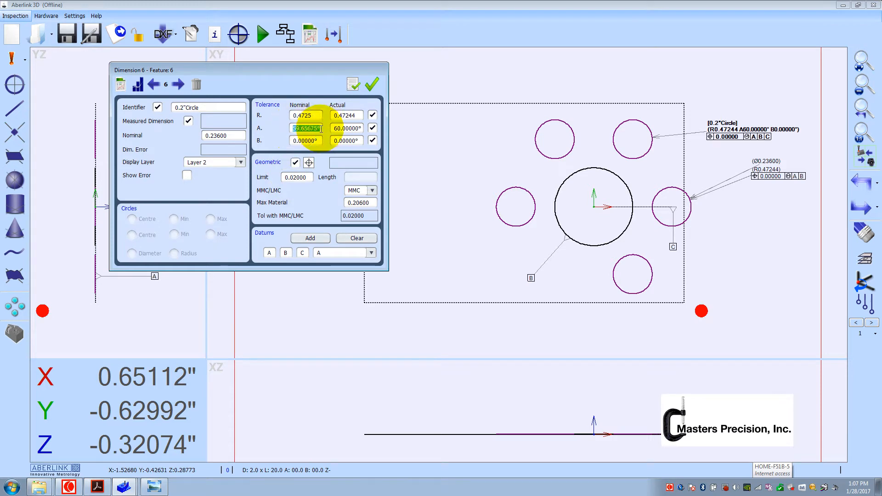
{"action": "type", "text": "60"}
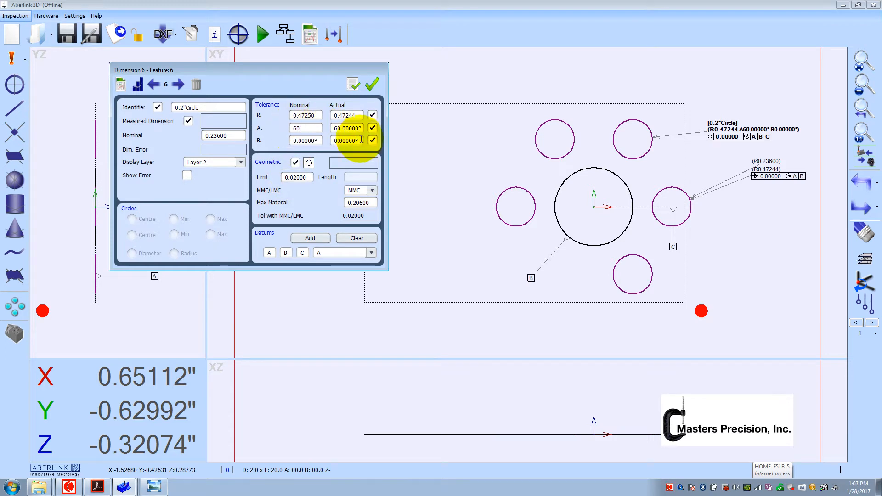
{"action": "left_click", "coordinate": [375, 142]}
{"action": "left_click", "coordinate": [352, 84]}
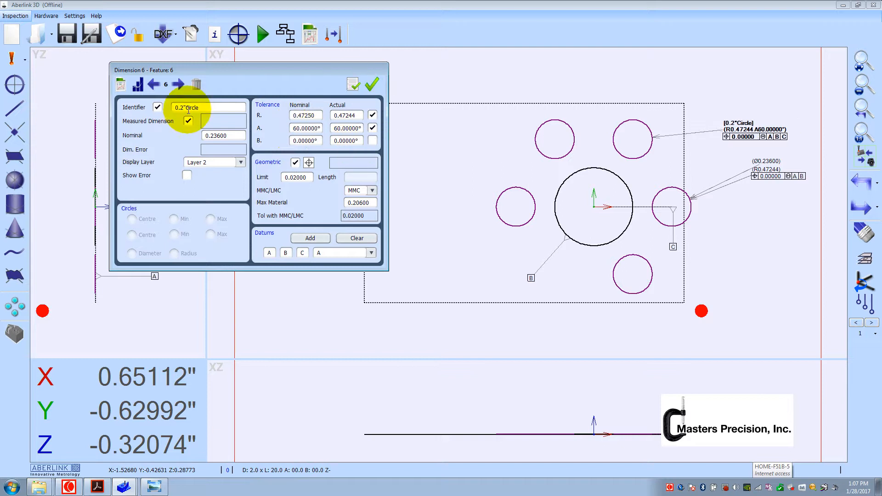
- Turn off the 60° hole dimension's identifier, apply and accept it, and move its label closer to the hole
{"action": "left_click", "coordinate": [159, 109]}
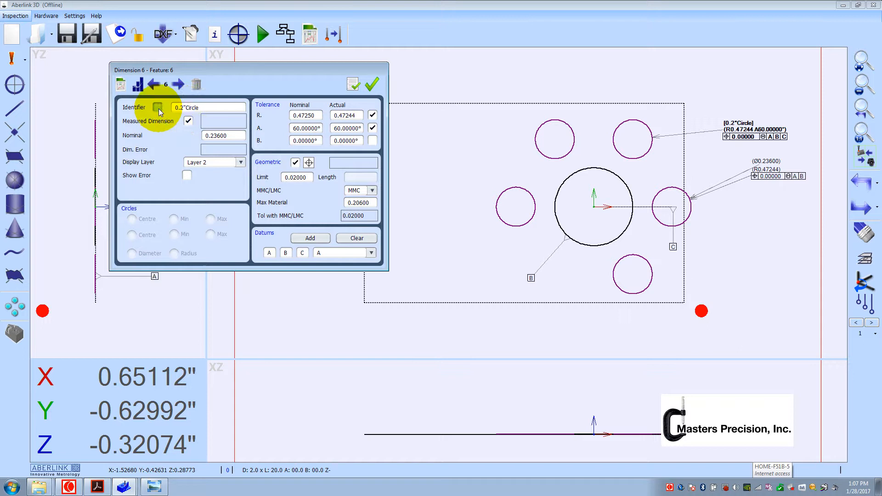
{"action": "left_click", "coordinate": [357, 90]}
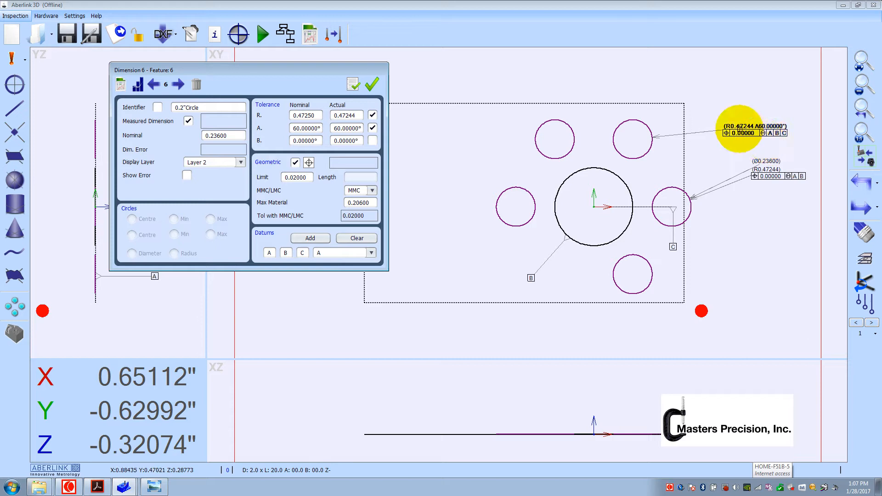
{"action": "left_click", "coordinate": [370, 84]}
{"action": "left_click_drag", "start_coordinate": [758, 126], "coordinate": [722, 139]}
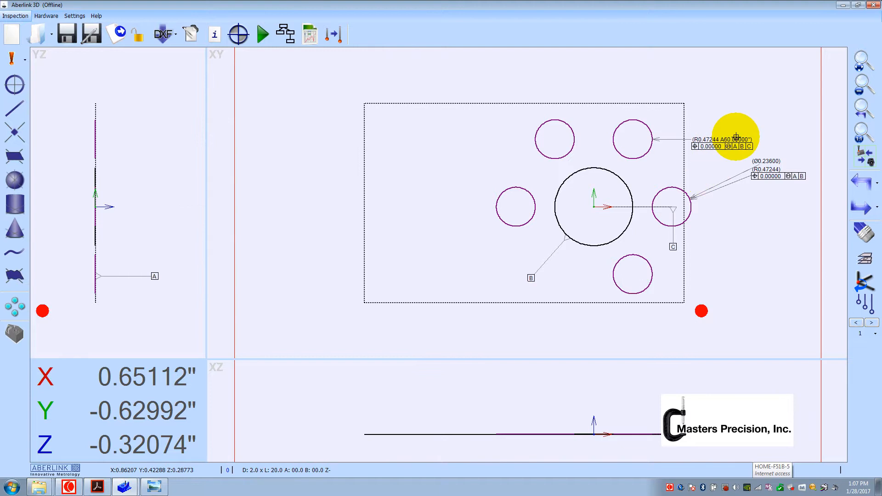
- Add a position tolerance dimension to the upper-left small hole at 120° and place its label above the block
{"action": "left_click", "coordinate": [570, 126]}
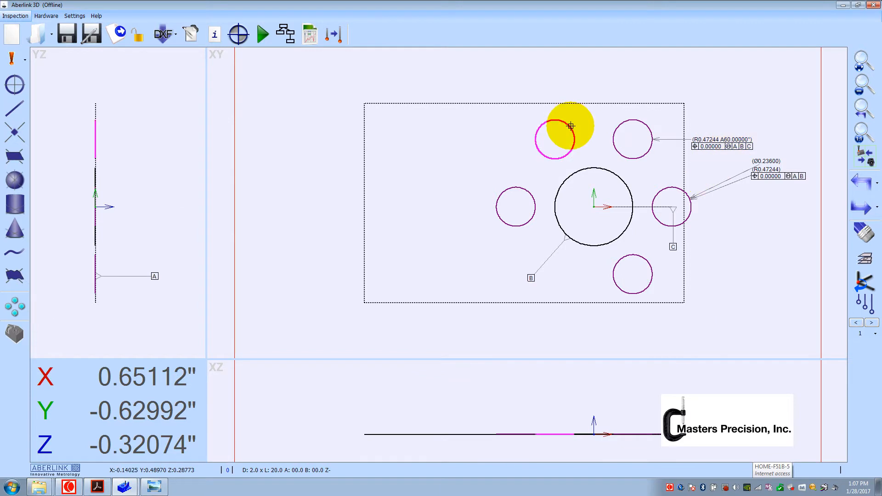
{"action": "right_click_drag", "start_coordinate": [571, 126], "coordinate": [625, 69]}
{"action": "left_click", "coordinate": [658, 92]}
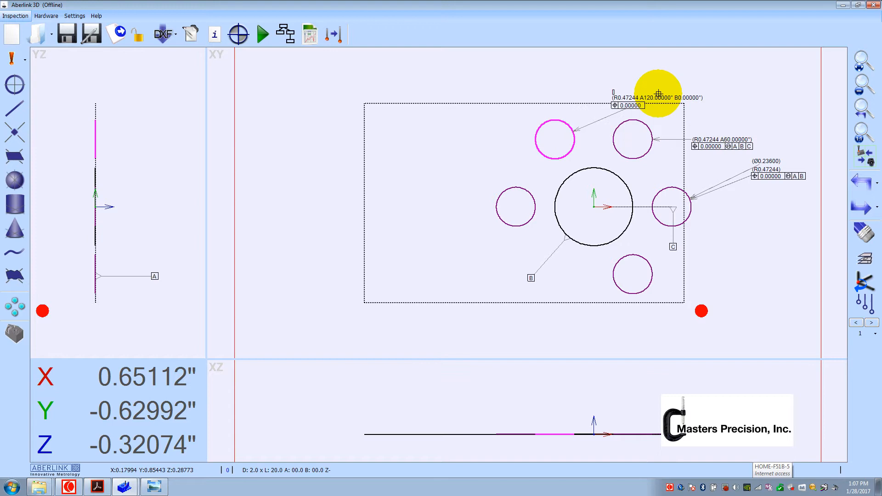
{"action": "left_click_drag", "start_coordinate": [658, 94], "coordinate": [617, 64]}
{"action": "left_click", "coordinate": [618, 64]}
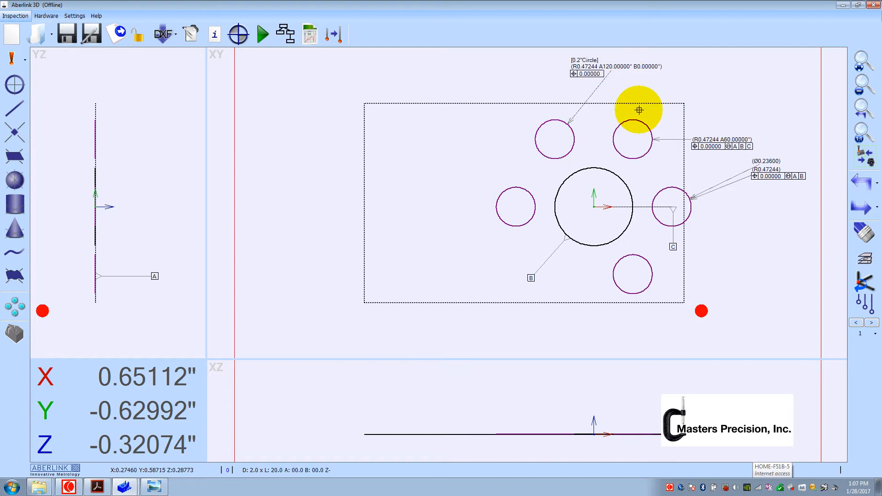
- Add datums A, B and C to the 120° hole's position tolerance
{"action": "double_click", "coordinate": [596, 89]}
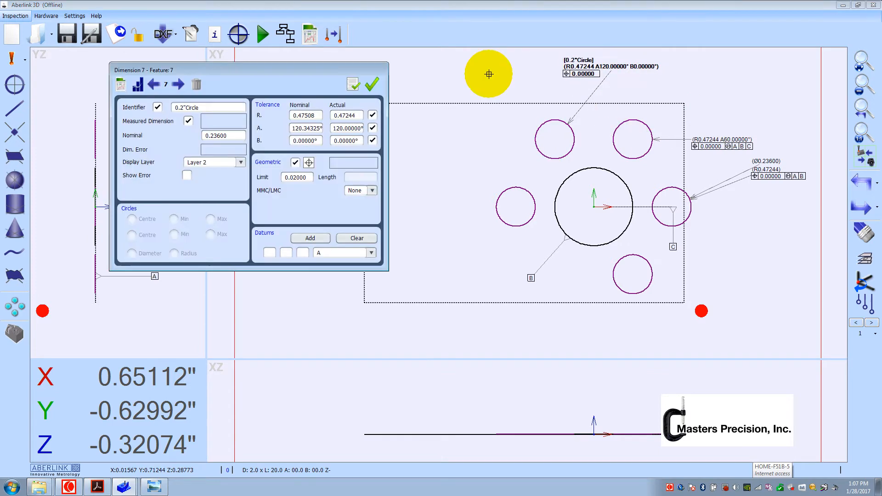
{"action": "left_click", "coordinate": [326, 242]}
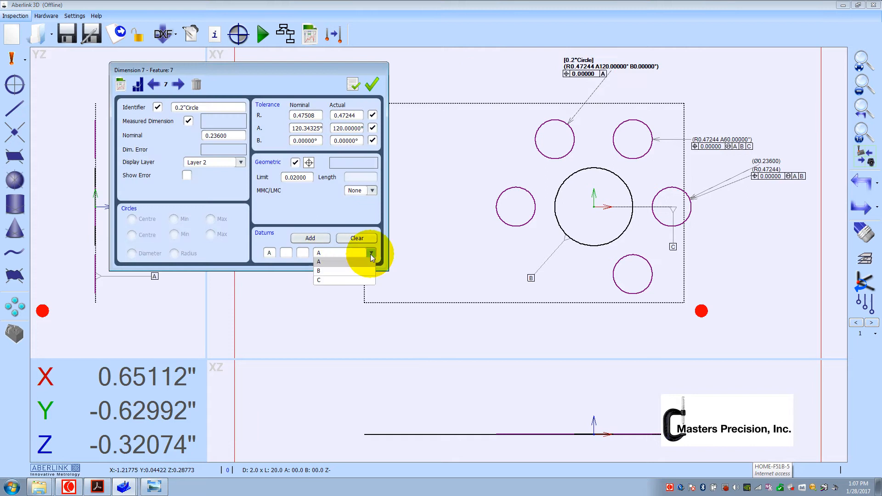
{"action": "left_click", "coordinate": [325, 240]}
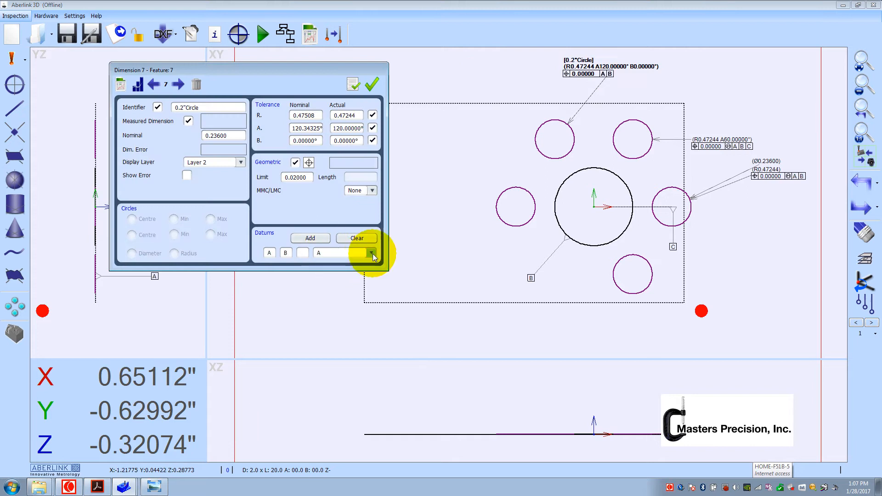
{"action": "left_click", "coordinate": [307, 240]}
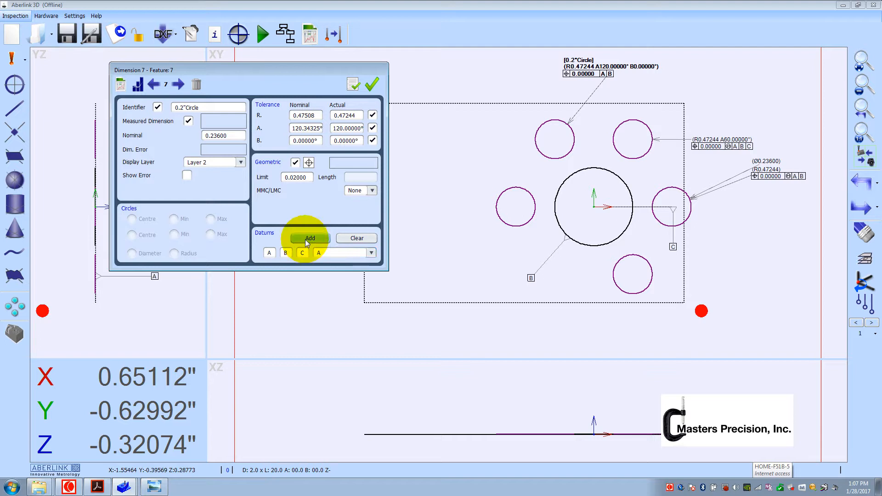
- Set the 120° hole's position tolerance to MMC with a max material of 0.206
{"action": "left_click", "coordinate": [296, 177]}
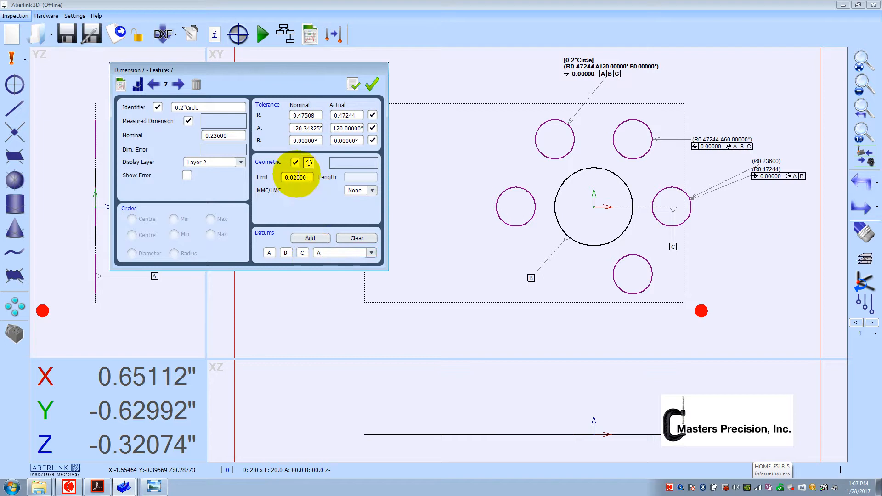
{"action": "left_click", "coordinate": [372, 191]}
{"action": "left_click", "coordinate": [357, 208]}
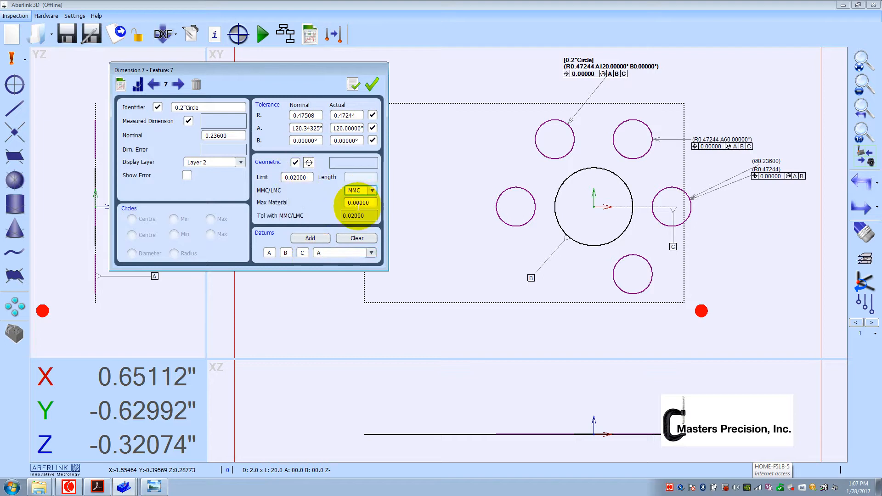
{"action": "left_click_drag", "start_coordinate": [355, 203], "coordinate": [381, 202]}
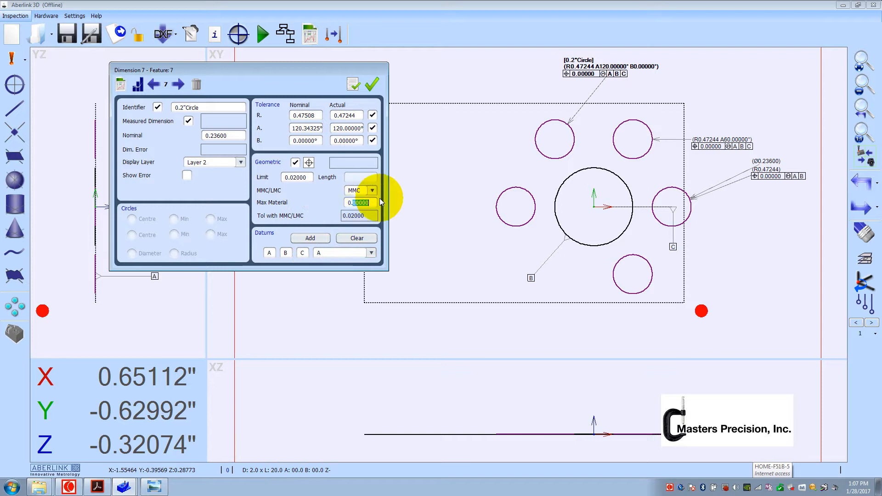
{"action": "type", "text": "206"}
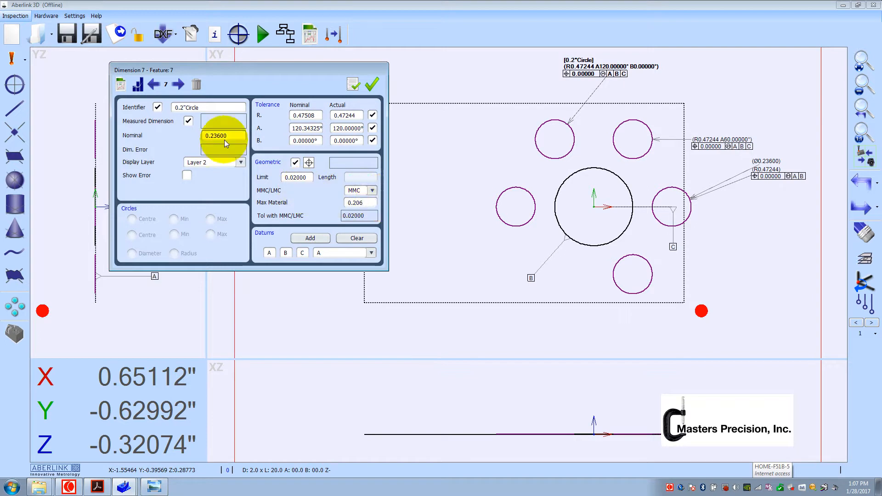
- Set the 120° hole's nominal radius R to 0.4725 and nominal angle A to 120°
{"action": "left_click", "coordinate": [187, 121]}
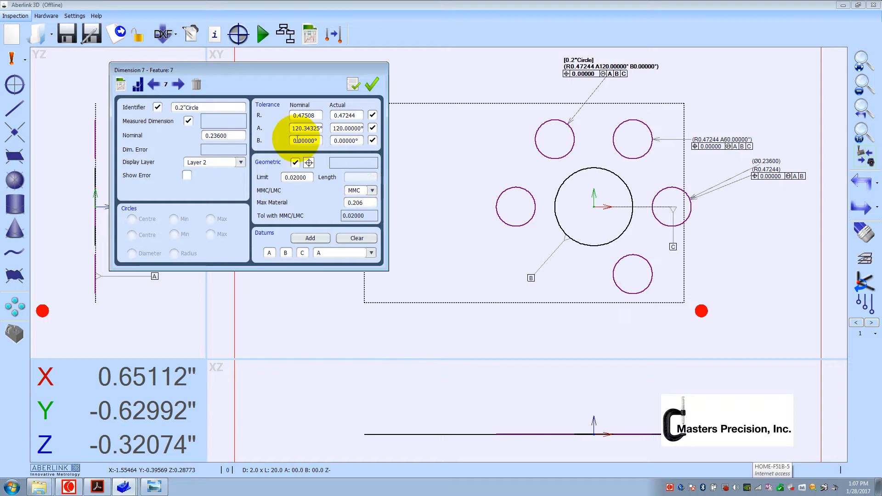
{"action": "left_click_drag", "start_coordinate": [322, 118], "coordinate": [304, 118]}
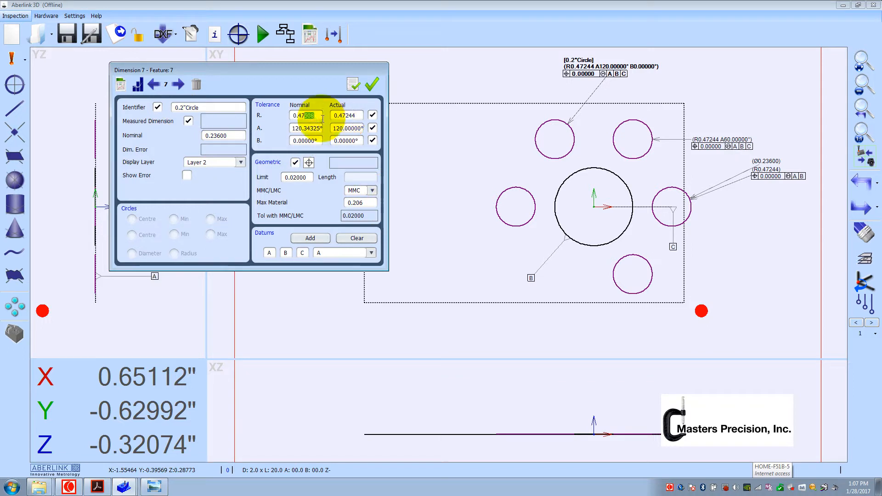
{"action": "type", "text": "25"}
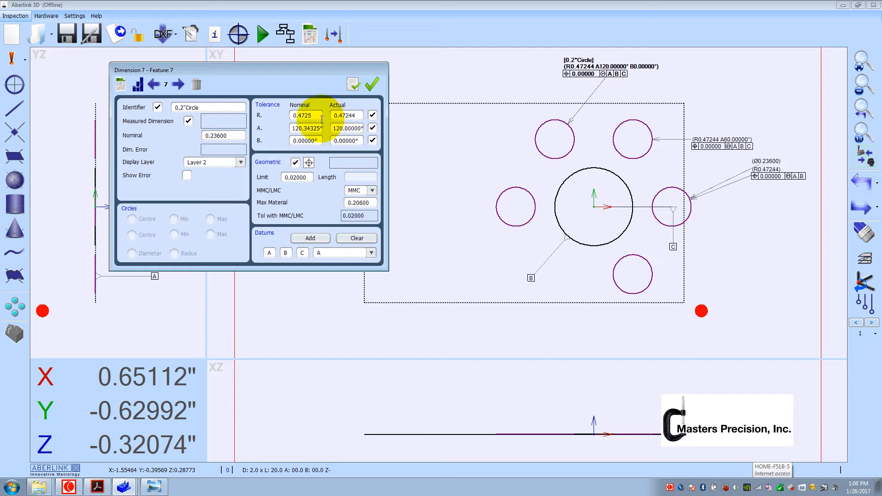
{"action": "left_click_drag", "start_coordinate": [303, 128], "coordinate": [332, 133]}
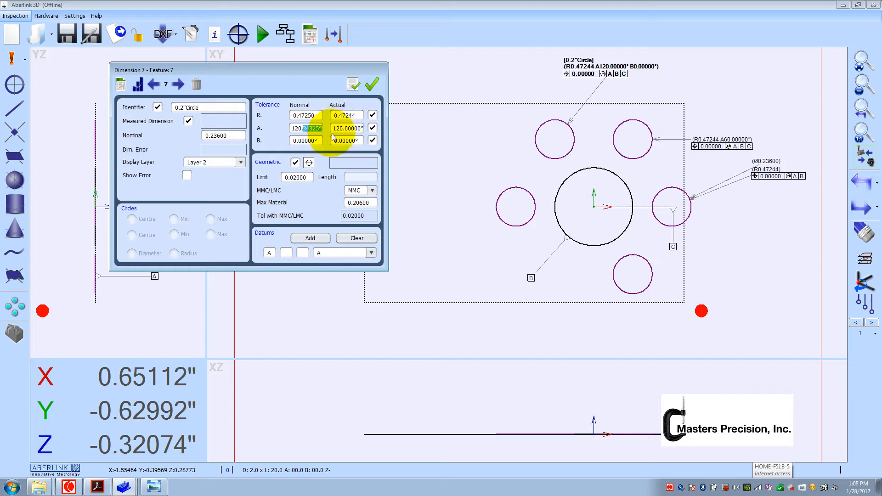
{"action": "type", "text": "00000"}
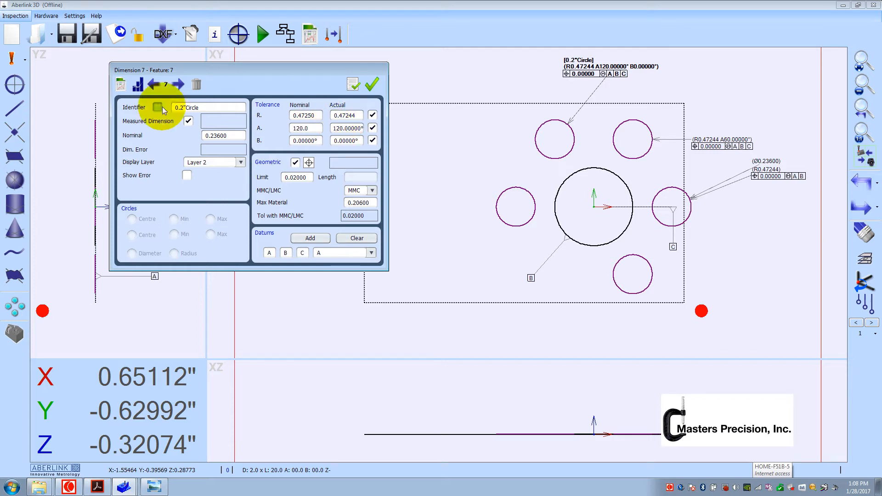
- Turn off the 120° hole dimension's identifier, exclude angle B, and apply and accept the changes
{"action": "left_click", "coordinate": [352, 85]}
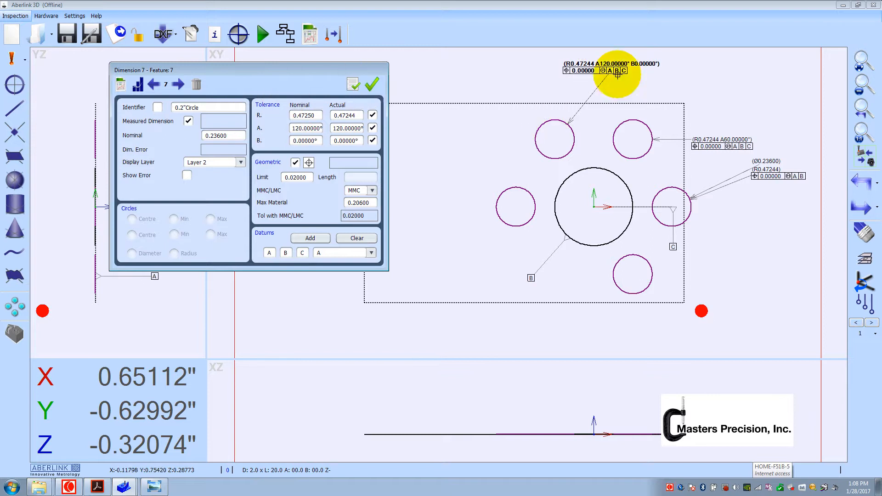
{"action": "left_click", "coordinate": [372, 140]}
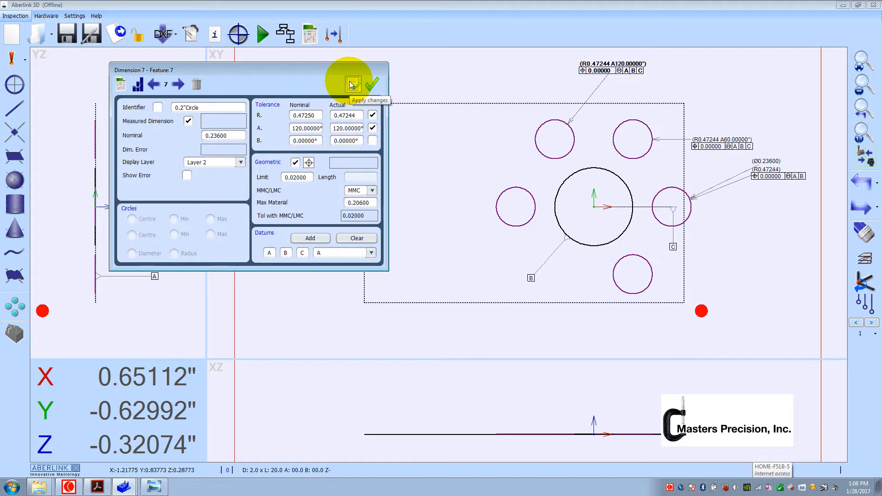
{"action": "left_click", "coordinate": [370, 83]}
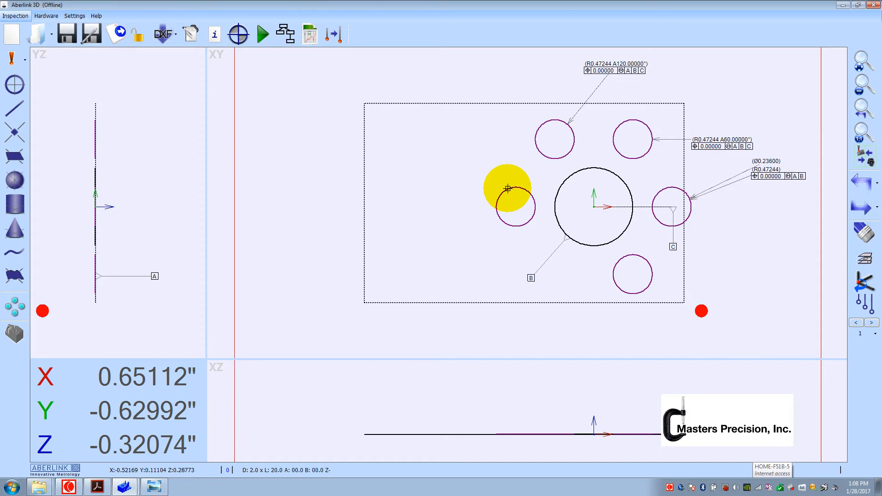
- Add a position tolerance dimension to the small hole at 180° and place its label above the block
{"action": "left_click_drag", "start_coordinate": [508, 188], "coordinate": [467, 121]}
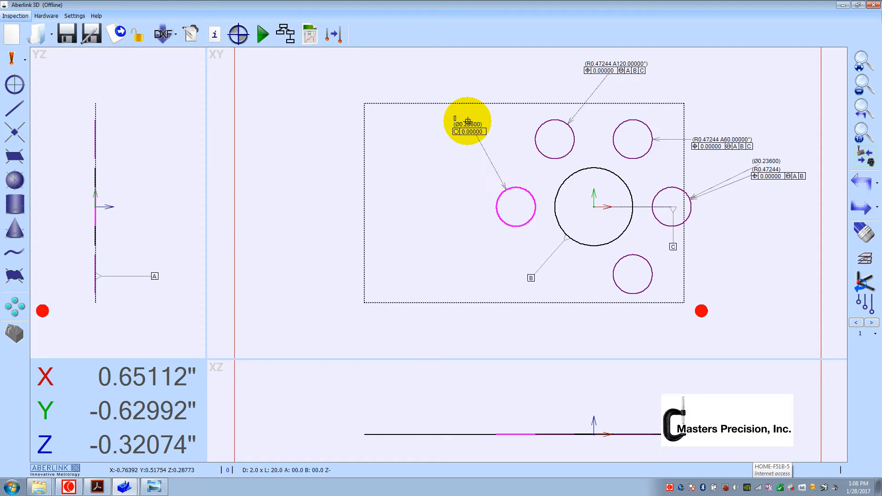
{"action": "right_click", "coordinate": [468, 121]}
{"action": "left_click", "coordinate": [495, 146]}
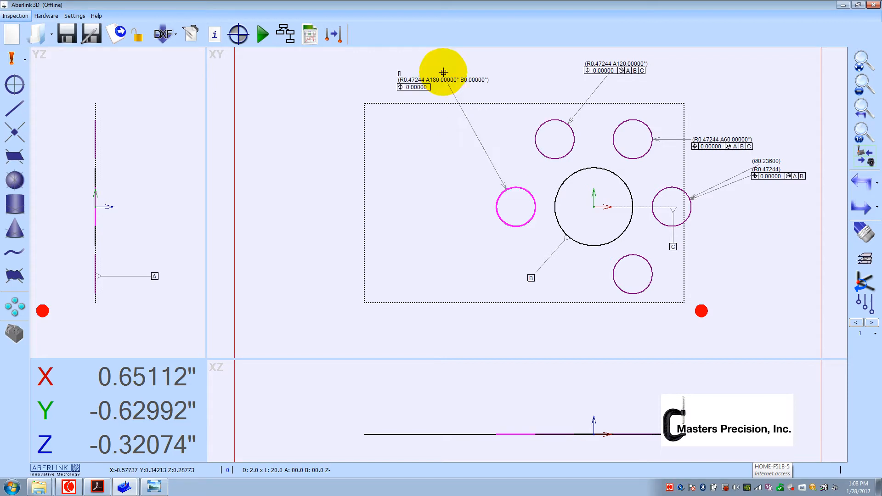
{"action": "left_click", "coordinate": [503, 64]}
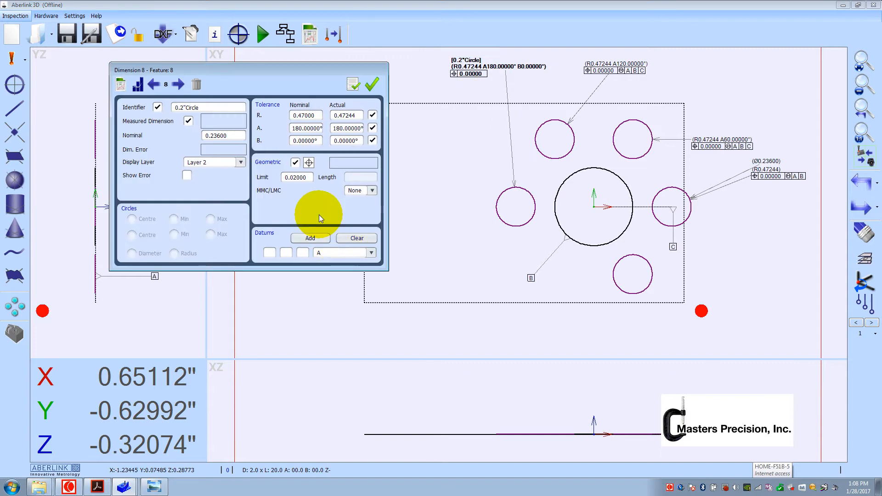
- Add datums A, B and C to the 180° hole's position tolerance
{"action": "left_click", "coordinate": [157, 109]}
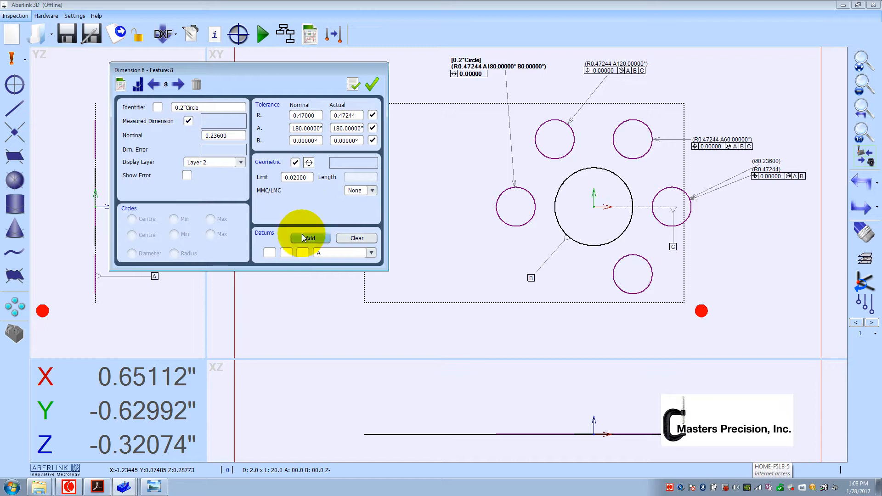
{"action": "left_click", "coordinate": [303, 238]}
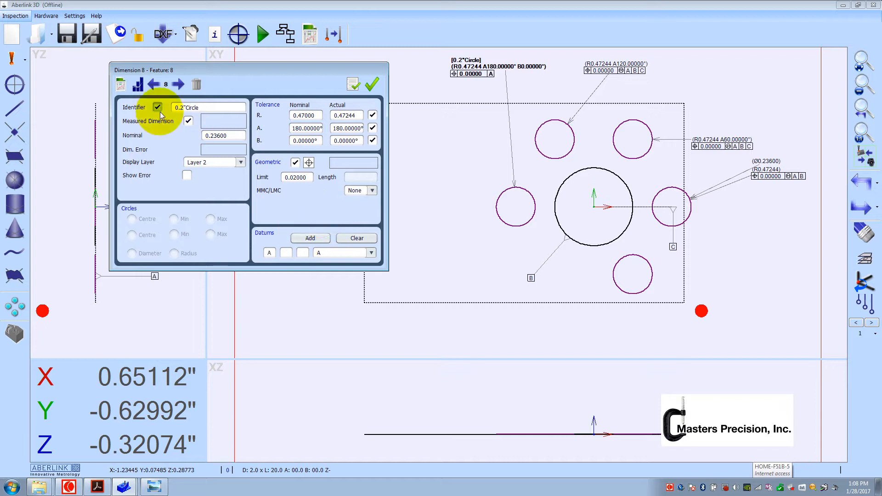
{"action": "left_click", "coordinate": [370, 253]}
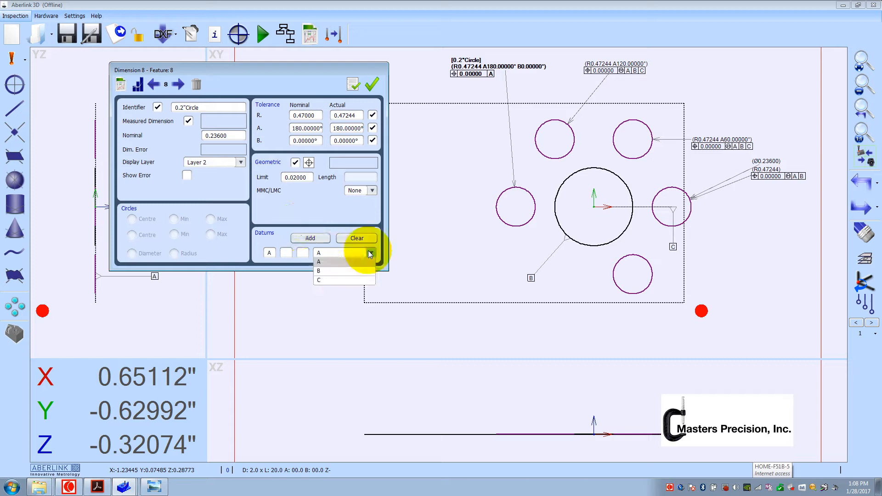
{"action": "left_click", "coordinate": [332, 270]}
{"action": "left_click", "coordinate": [323, 241]}
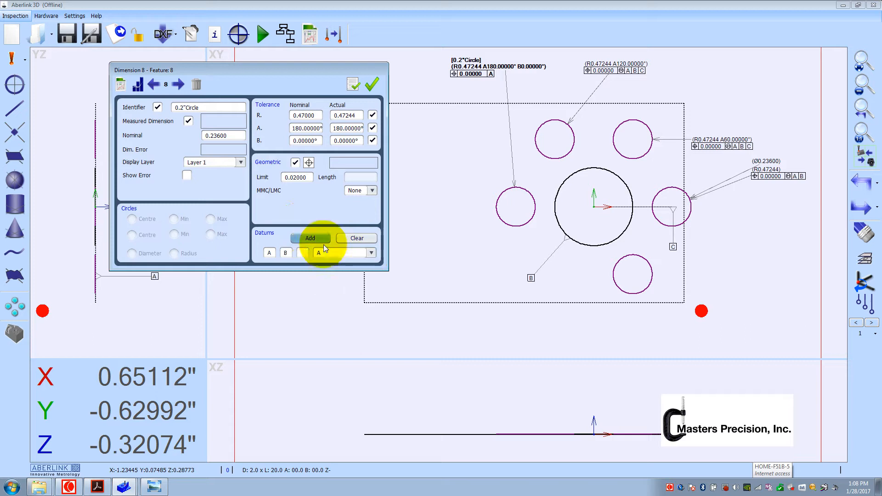
{"action": "left_click", "coordinate": [371, 253]}
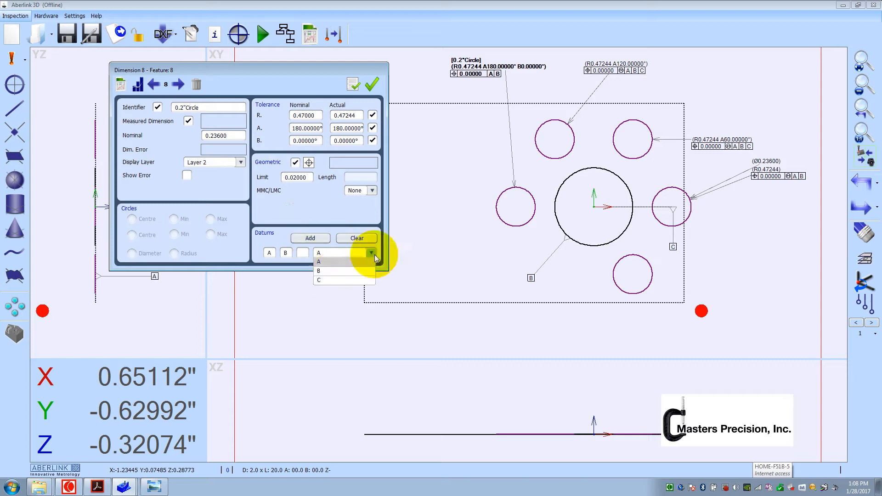
{"action": "left_click", "coordinate": [333, 276]}
{"action": "left_click", "coordinate": [309, 238]}
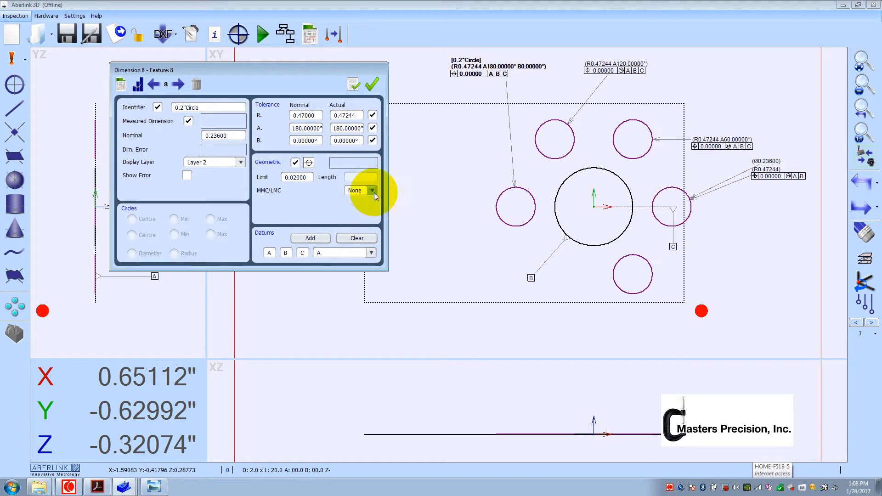
- Set the 180° hole's position tolerance to MMC with a max material of 0.206
{"action": "left_click", "coordinate": [356, 209]}
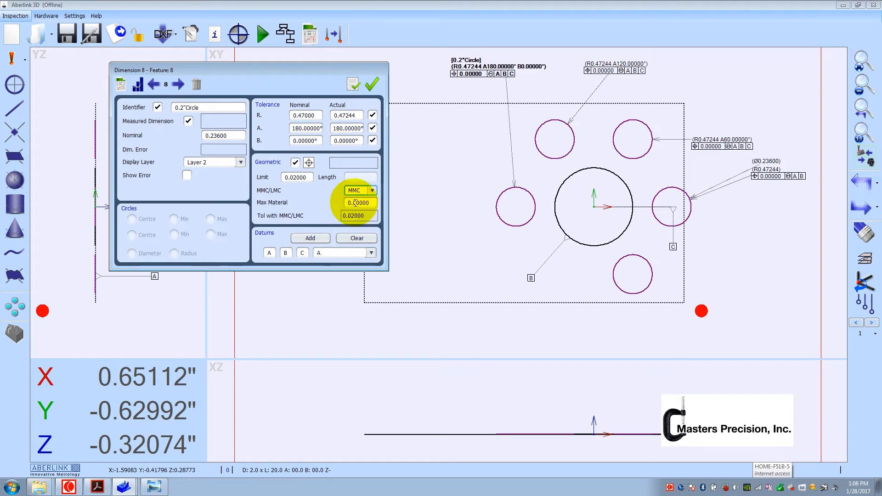
{"action": "left_click_drag", "start_coordinate": [352, 203], "coordinate": [373, 200]}
{"action": "type", "text": "206"}
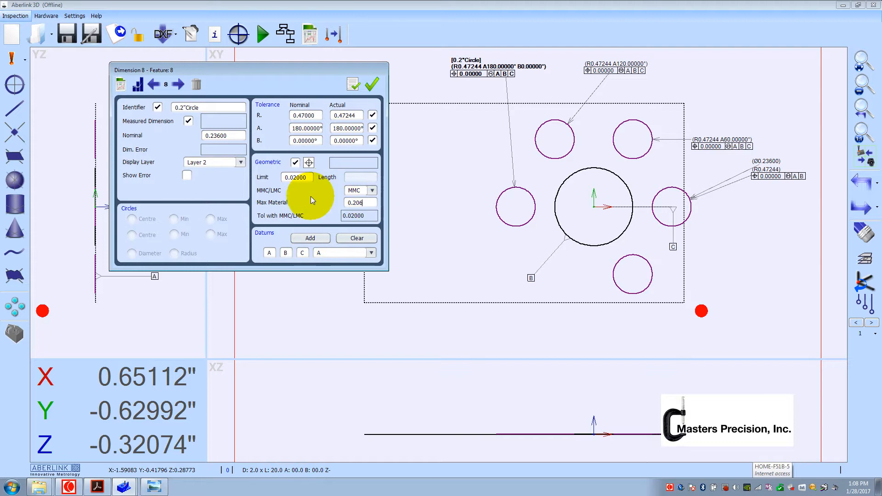
- Set the 180° hole's nominal radius R to 0.4725, turn off the identifier and angle B, and accept the dimension
{"action": "left_click_drag", "start_coordinate": [304, 114], "coordinate": [319, 115]}
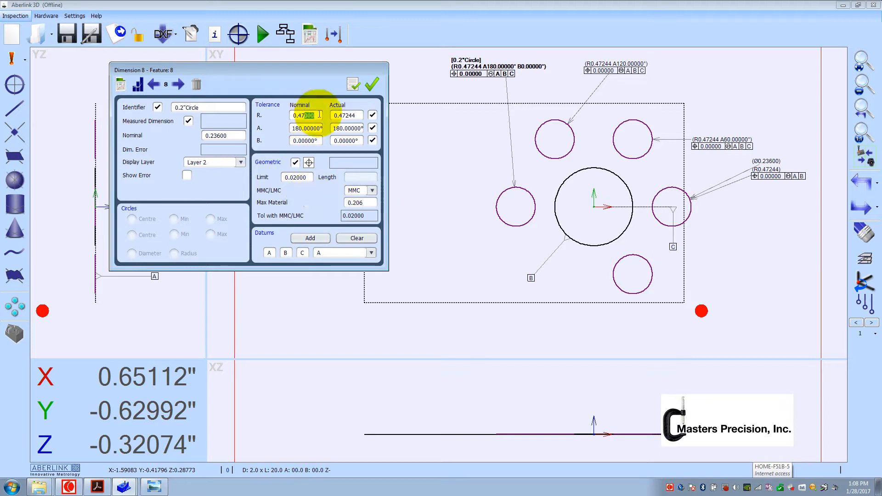
{"action": "type", "text": "25"}
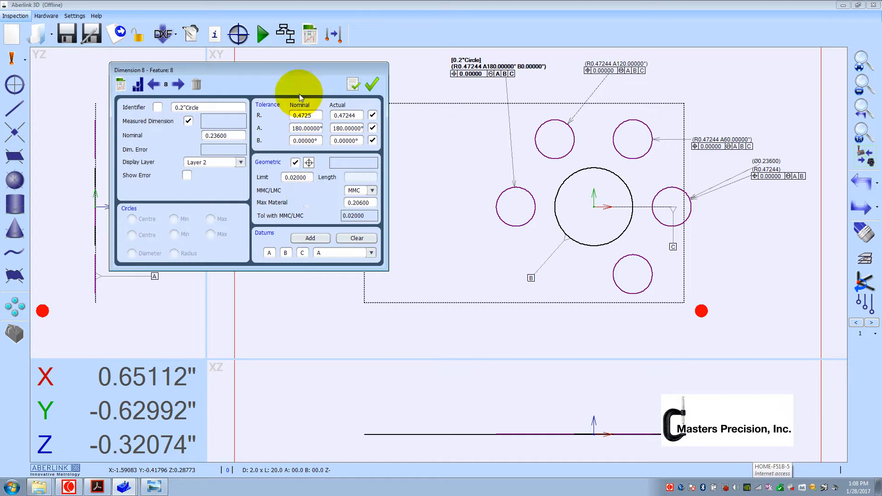
{"action": "left_click", "coordinate": [353, 84]}
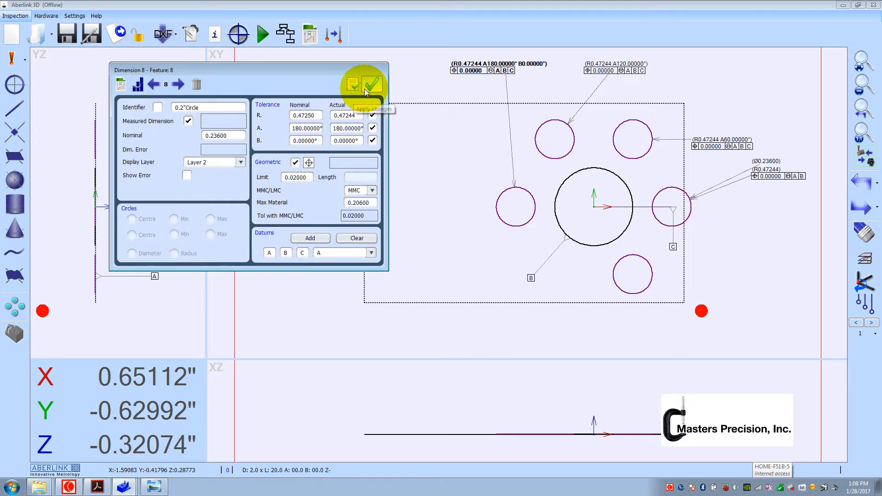
{"action": "left_click", "coordinate": [372, 140]}
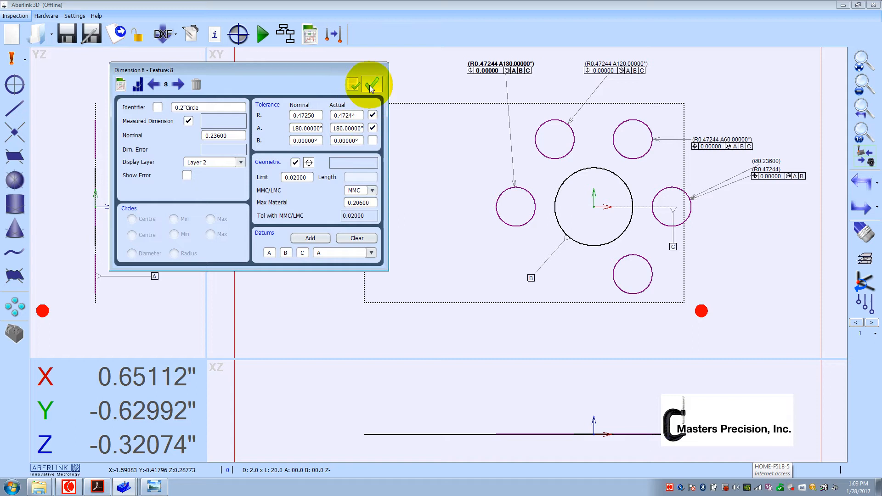
{"action": "left_click", "coordinate": [370, 85]}
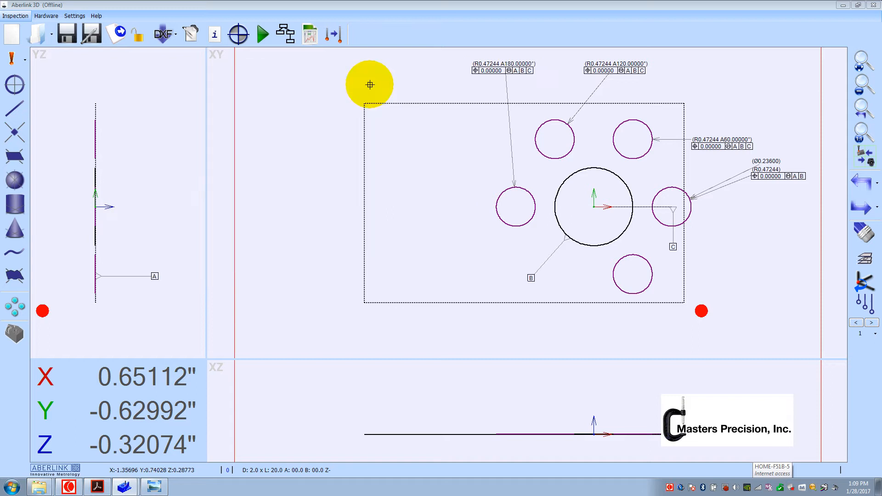
- Add a polar position tolerance dimension to the small hole at 300° and place its label beside the block
{"action": "left_click", "coordinate": [648, 263]}
{"action": "right_click", "coordinate": [743, 255]}
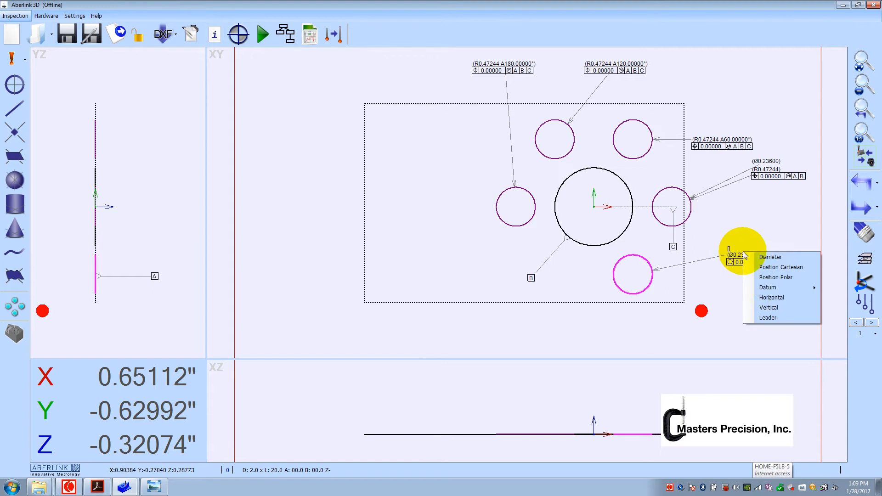
{"action": "left_click", "coordinate": [775, 277]}
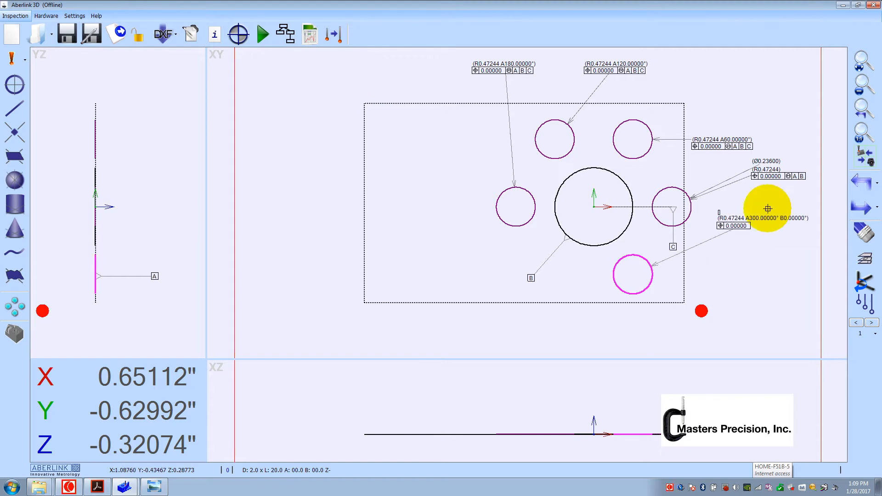
{"action": "left_click", "coordinate": [775, 201]}
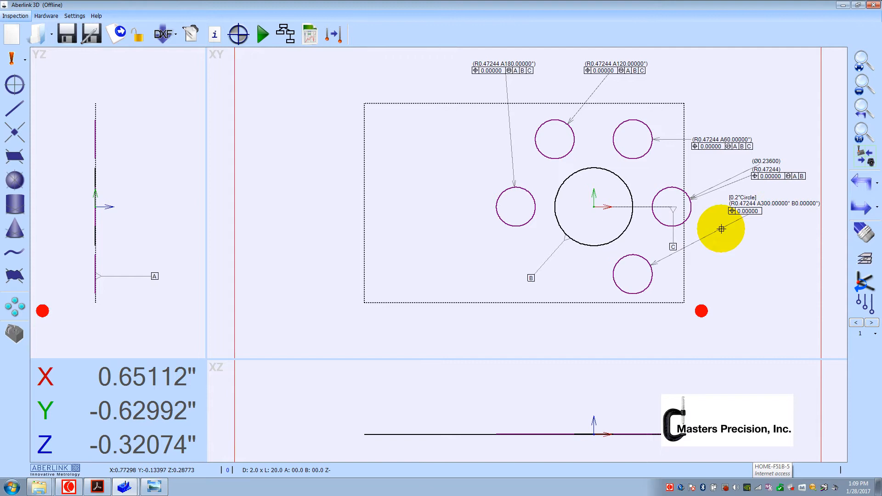
- Add datums A, B and C to the 300° hole's position tolerance
{"action": "double_click", "coordinate": [721, 229]}
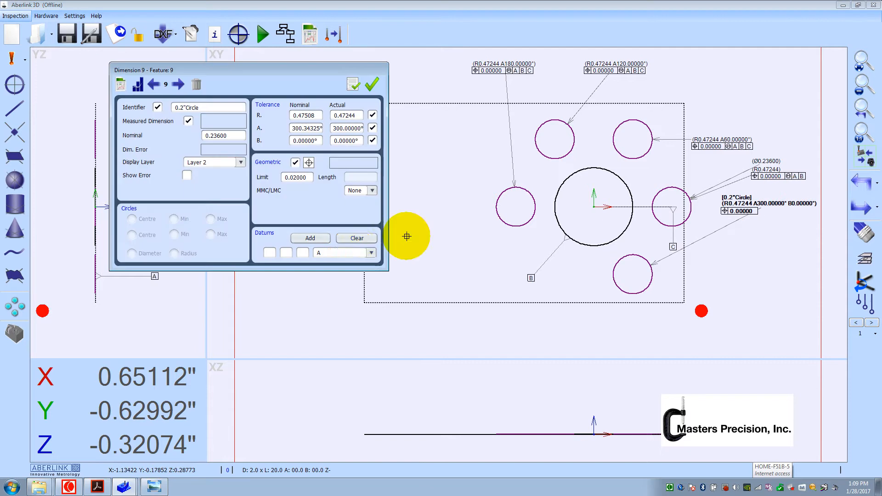
{"action": "left_click", "coordinate": [353, 252]}
{"action": "left_click", "coordinate": [342, 271]}
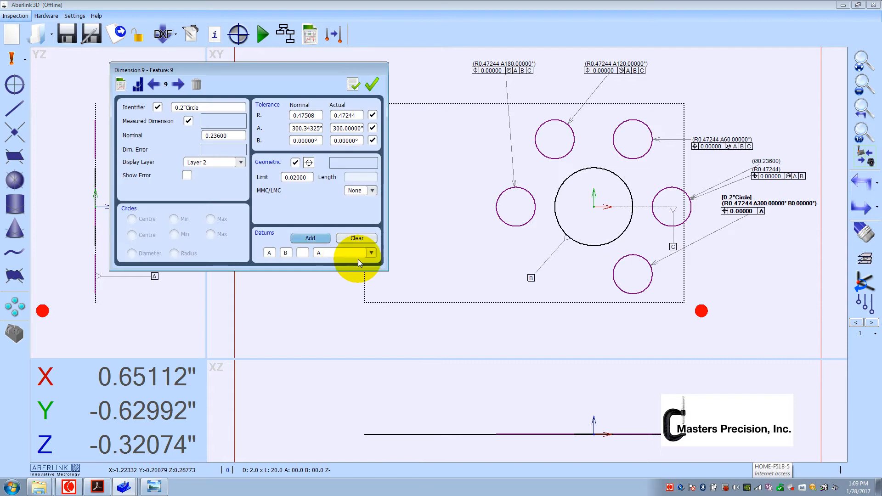
{"action": "left_click", "coordinate": [357, 256]}
{"action": "left_click", "coordinate": [342, 280]}
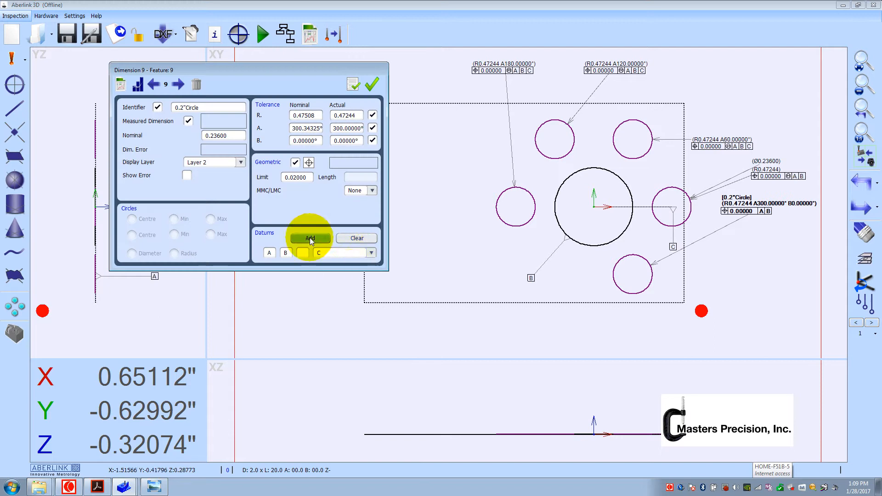
{"action": "left_click", "coordinate": [309, 238]}
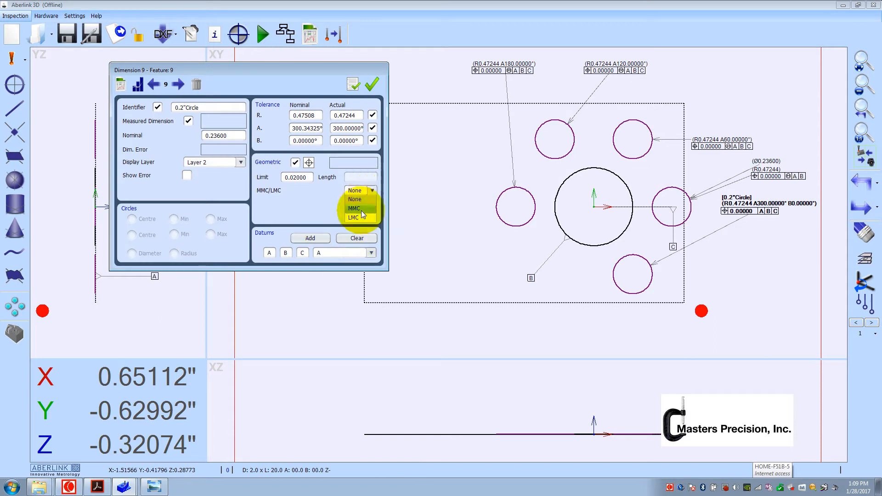
- Set the 300° hole's position tolerance to MMC with a max material of 0.206
{"action": "left_click", "coordinate": [361, 210]}
{"action": "left_click_drag", "start_coordinate": [354, 204], "coordinate": [375, 203]}
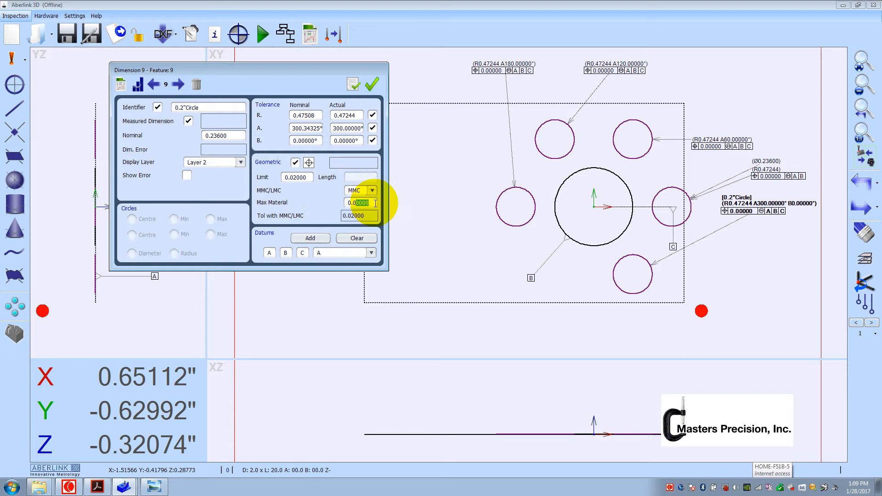
{"action": "key", "text": "BackSpace"}
{"action": "key", "text": "BackSpace"}
{"action": "type", "text": "206"}
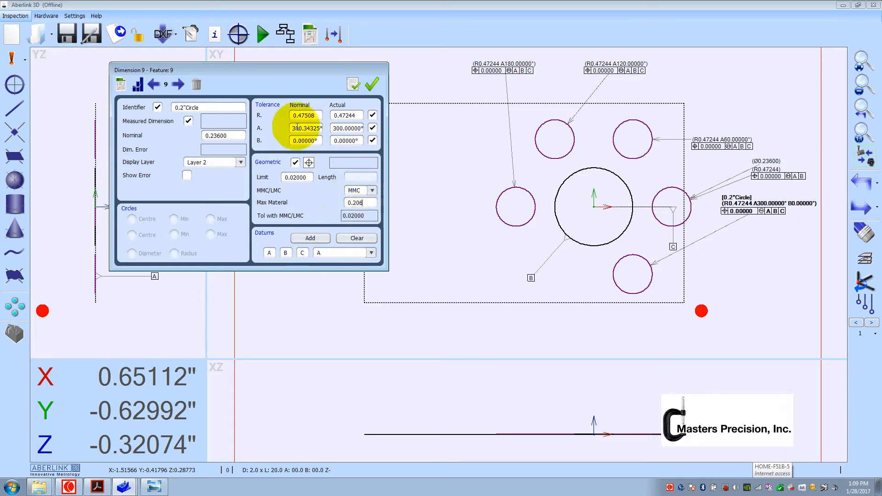
- Set the 300° hole's nominal radius R to 0.4725 and nominal angle A to 300.0°
{"action": "left_click_drag", "start_coordinate": [304, 115], "coordinate": [320, 119]}
{"action": "type", "text": "25"}
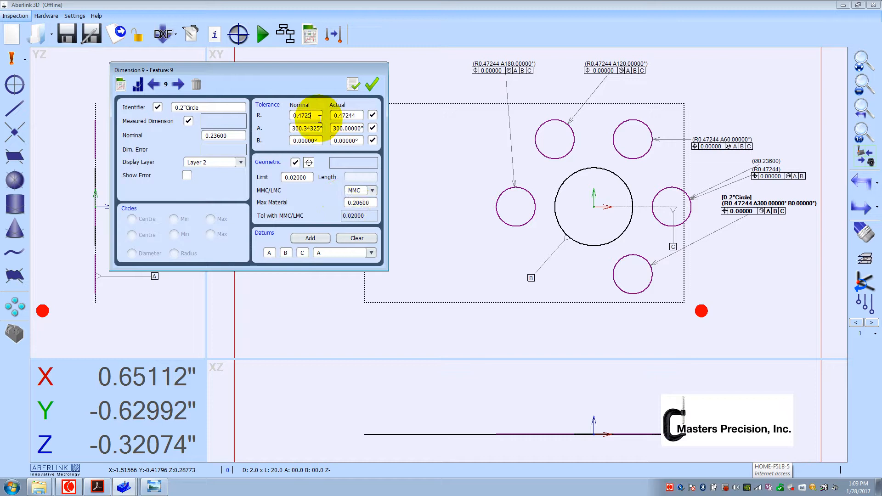
{"action": "left_click_drag", "start_coordinate": [305, 128], "coordinate": [331, 122]}
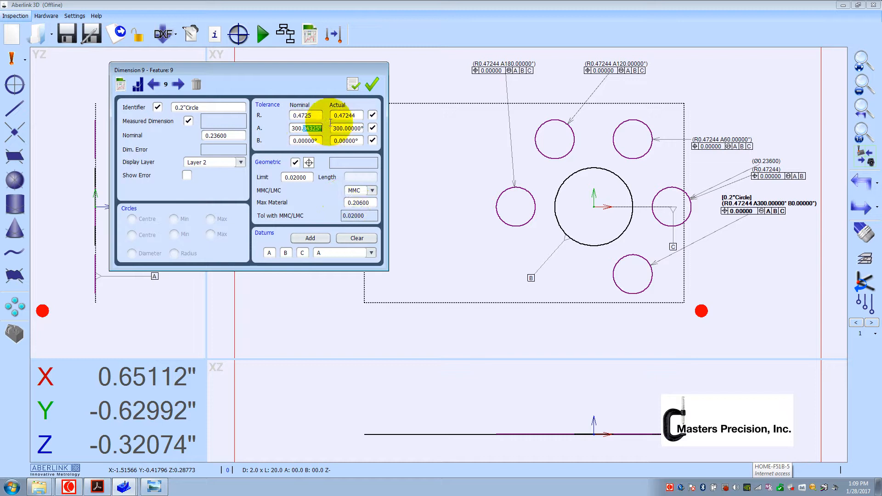
{"action": "type", "text": "00.0"}
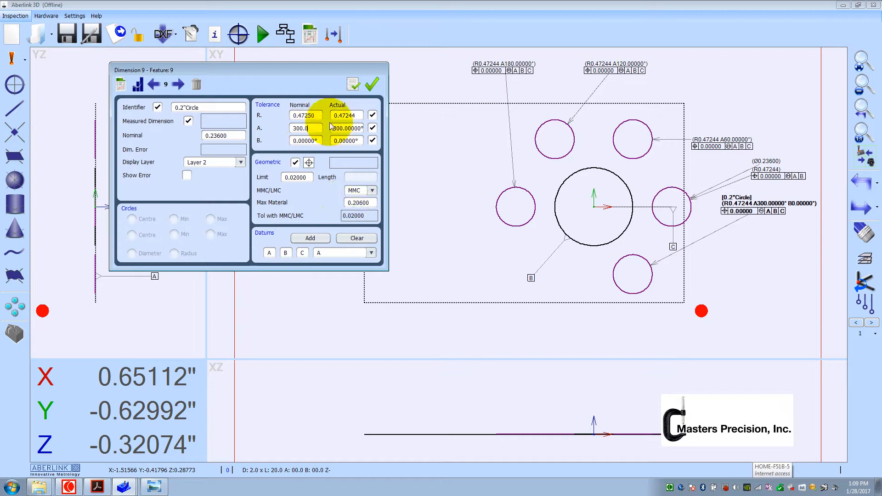
- Turn off the identifier and angle B for the 300° hole's position dimension and accept it
{"action": "left_click", "coordinate": [157, 107]}
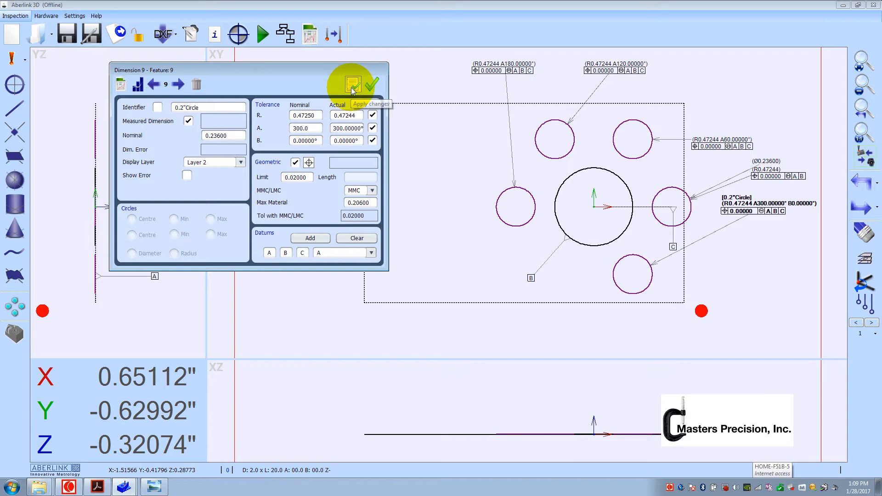
{"action": "left_click", "coordinate": [352, 85]}
{"action": "left_click", "coordinate": [157, 107]}
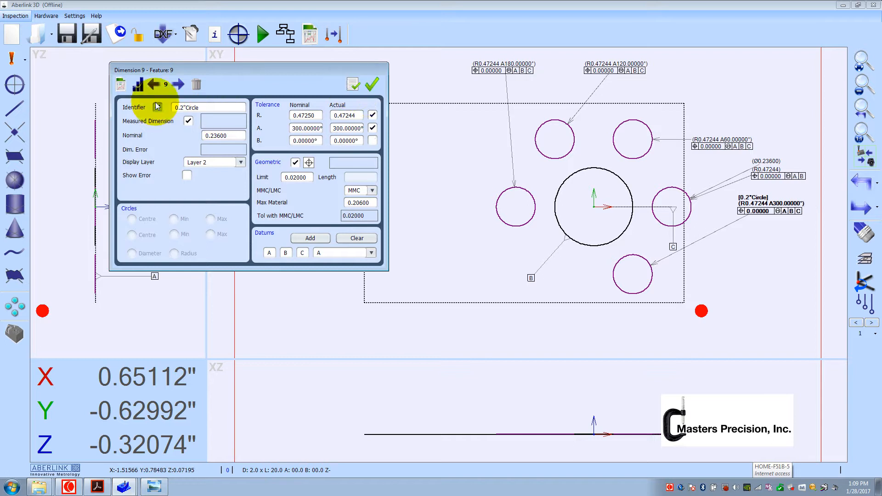
{"action": "left_click", "coordinate": [158, 108]}
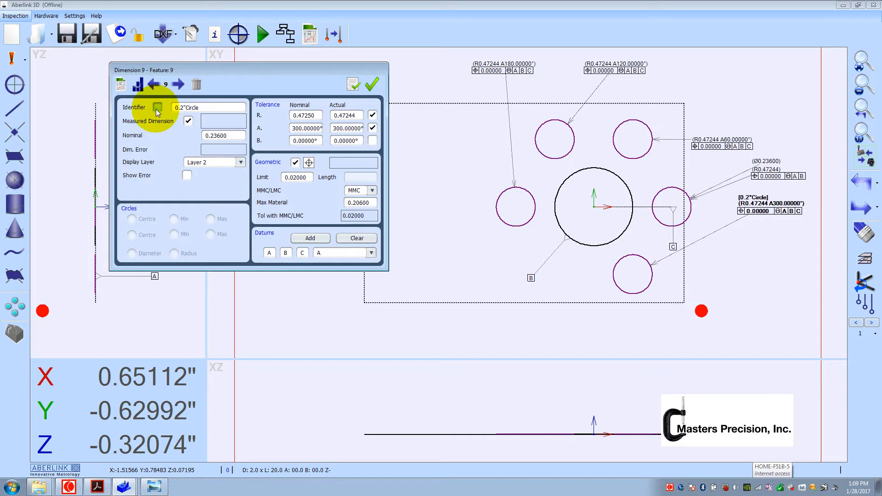
{"action": "left_click", "coordinate": [351, 85]}
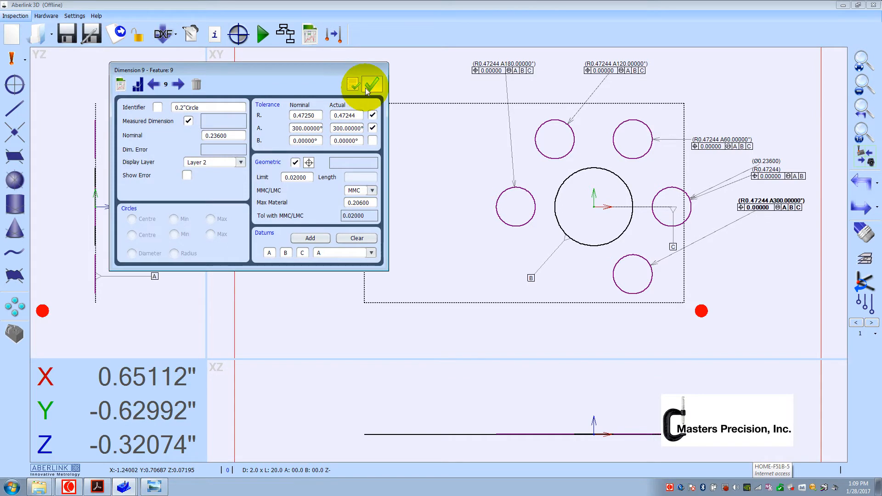
{"action": "left_click", "coordinate": [373, 85]}
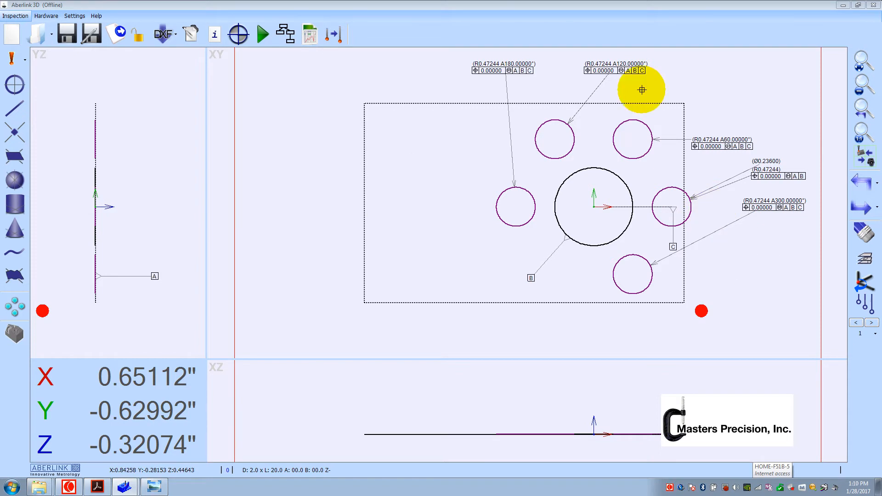
- Create a new display layer named Positions
{"action": "left_click", "coordinate": [869, 260]}
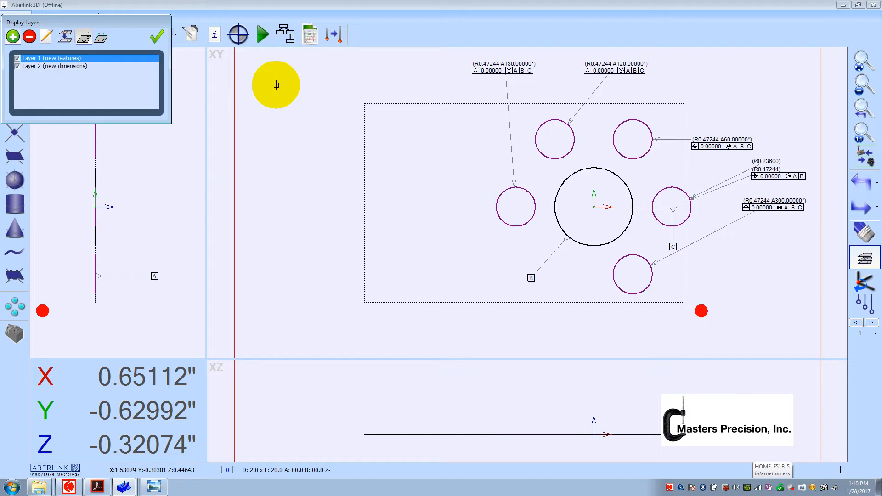
{"action": "left_click_drag", "start_coordinate": [134, 26], "coordinate": [249, 112]}
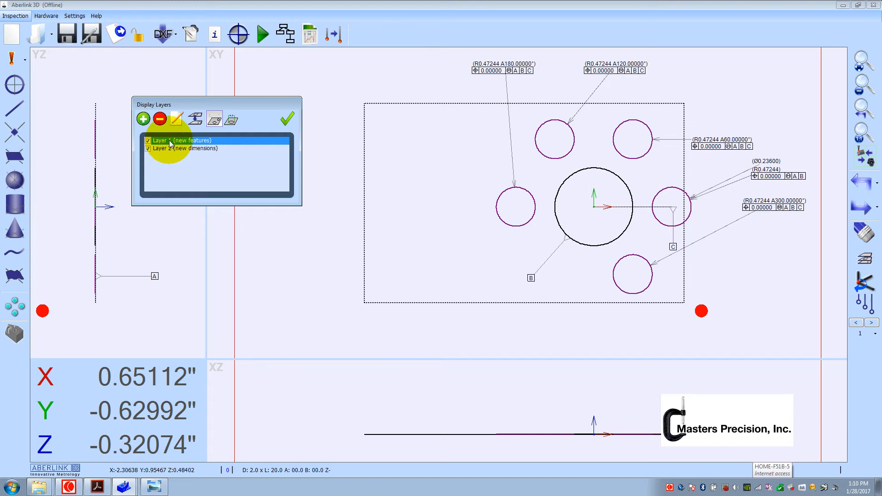
{"action": "left_click", "coordinate": [142, 120]}
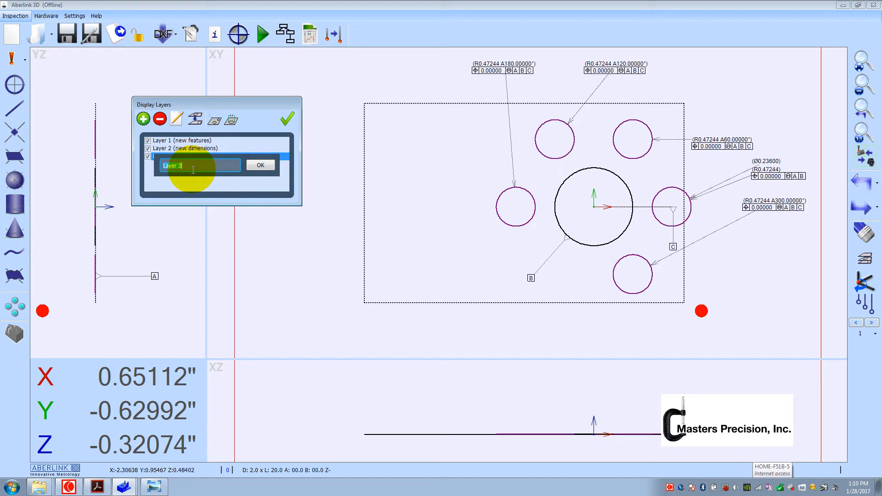
{"action": "type", "text": "Positions"}
{"action": "left_click", "coordinate": [260, 165]}
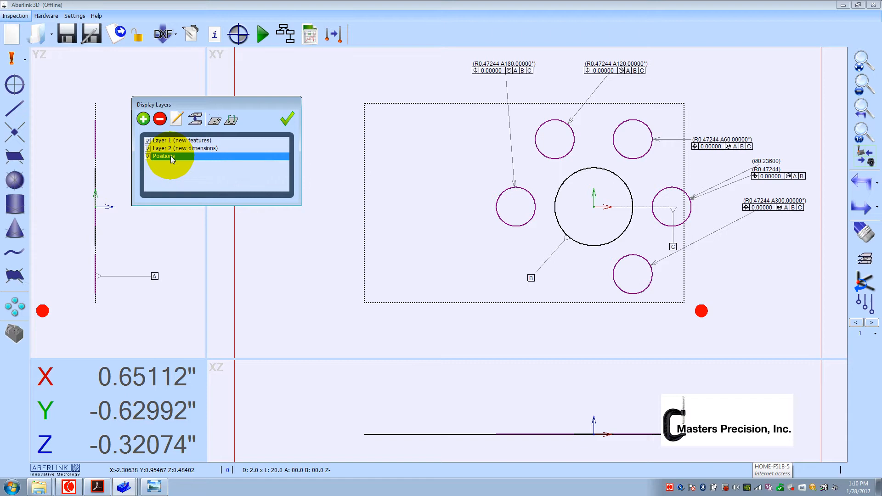
{"action": "left_click", "coordinate": [286, 121]}
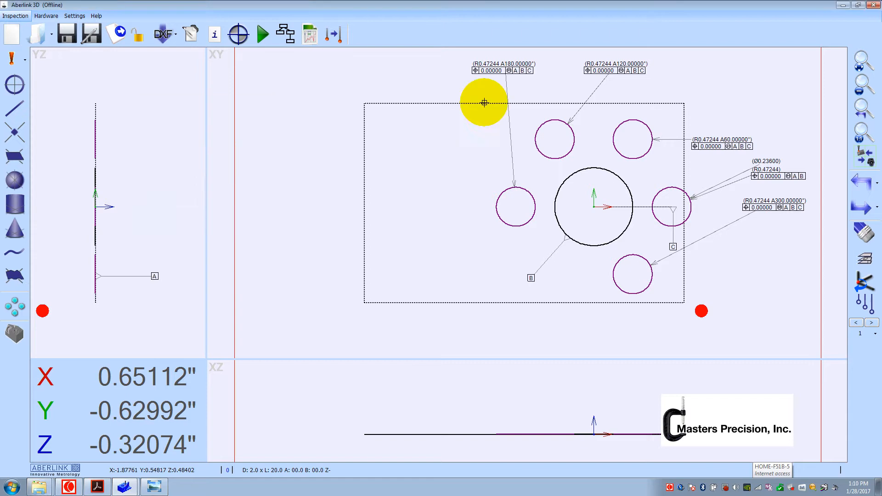
- Move the 180° hole's position dimension to the Positions display layer
{"action": "double_click", "coordinate": [502, 70]}
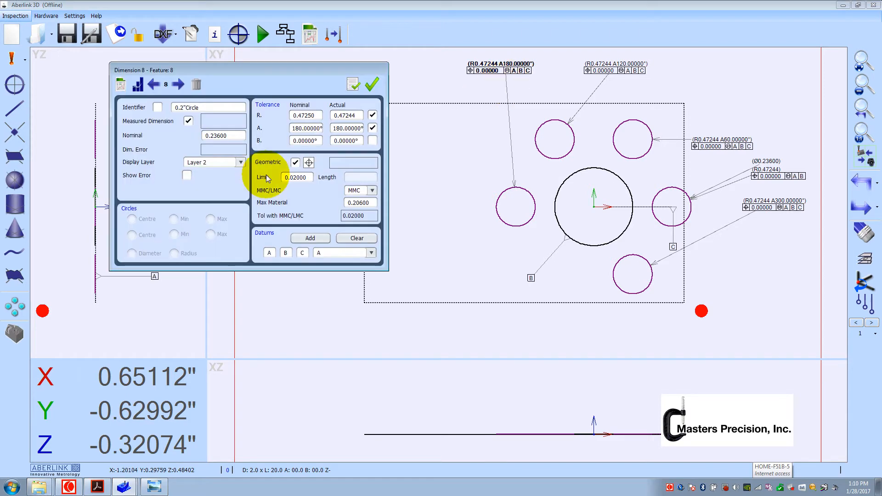
{"action": "left_click", "coordinate": [240, 162]}
{"action": "left_click", "coordinate": [199, 190]}
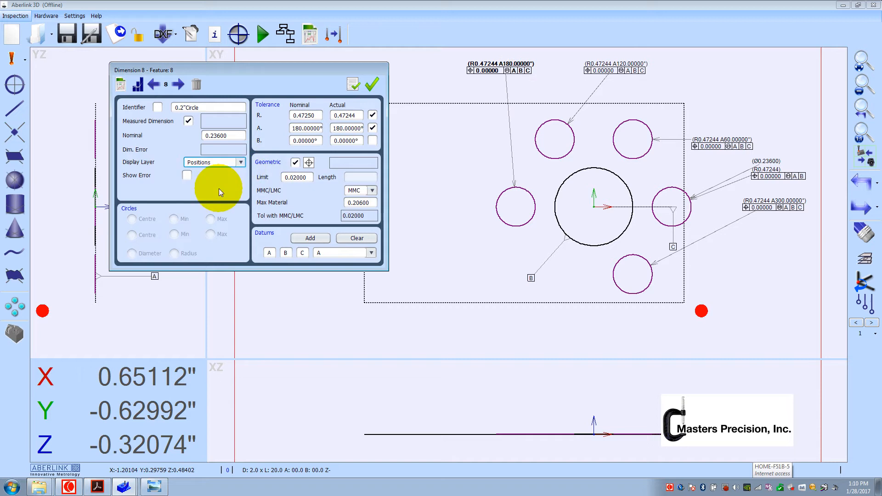
{"action": "left_click", "coordinate": [371, 86]}
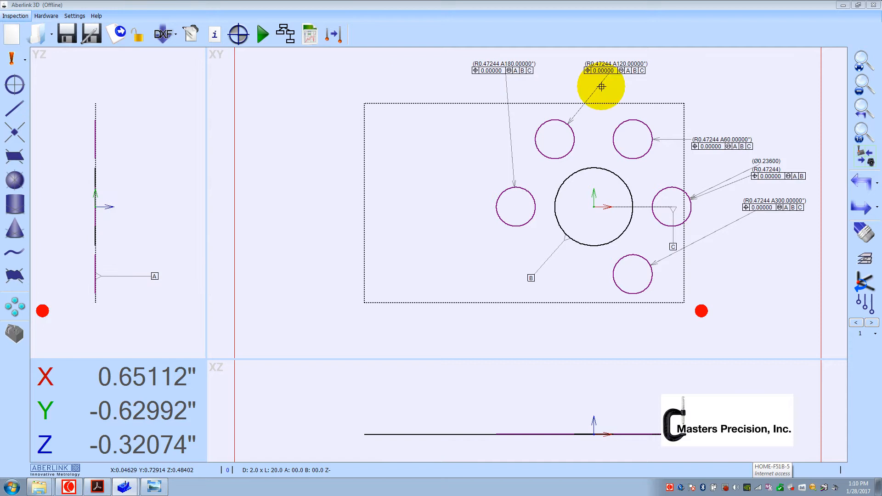
- Move the 120° hole's position dimension to the Positions display layer
{"action": "double_click", "coordinate": [601, 86]}
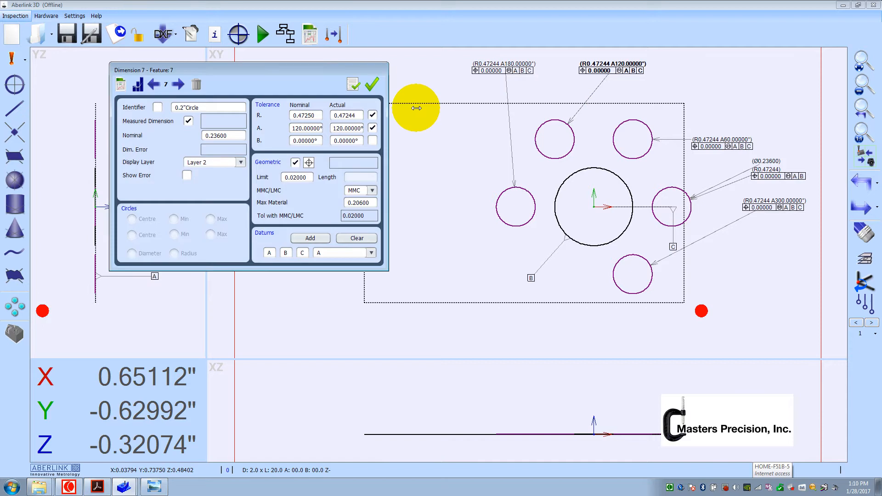
{"action": "left_click", "coordinate": [241, 162]}
{"action": "left_click", "coordinate": [222, 190]}
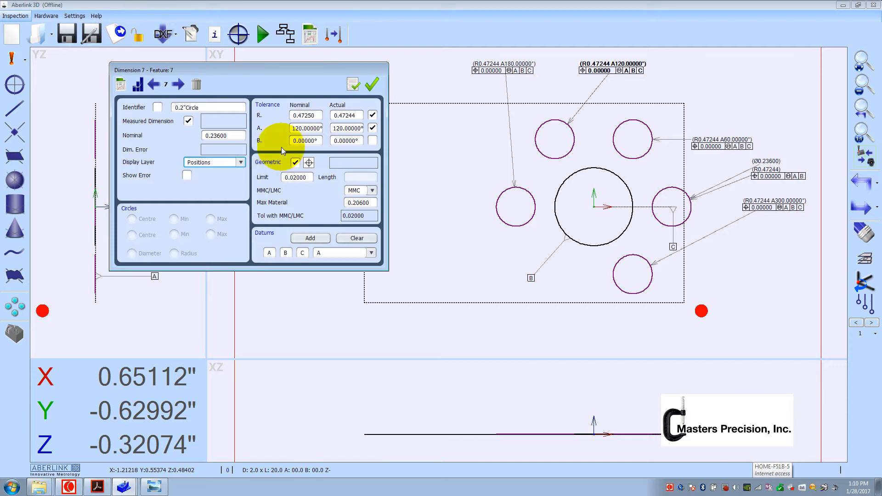
{"action": "left_click", "coordinate": [357, 84]}
- Move the 60° hole's position dimension to the Positions display layer
{"action": "double_click", "coordinate": [665, 139]}
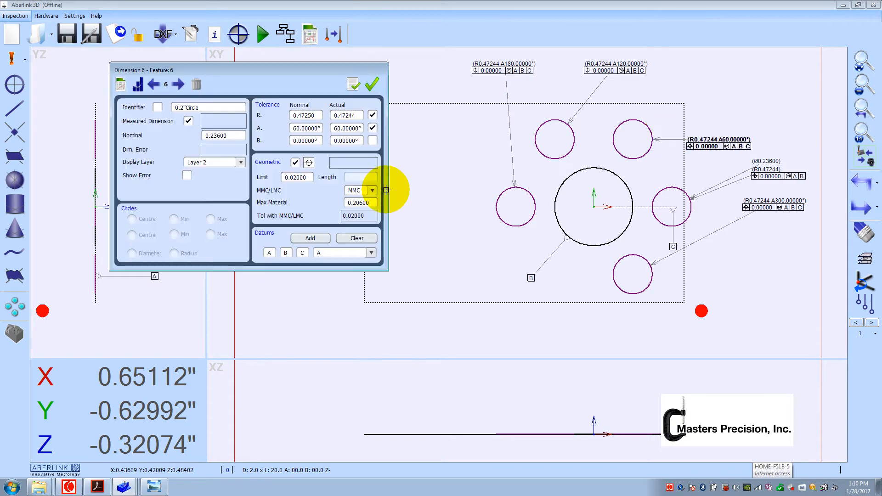
{"action": "left_click", "coordinate": [240, 163]}
{"action": "left_click", "coordinate": [227, 189]}
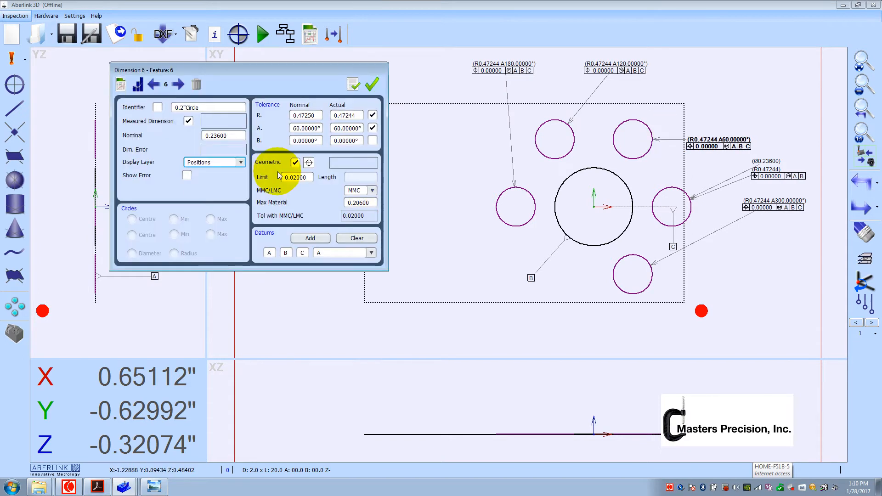
{"action": "left_click", "coordinate": [367, 86]}
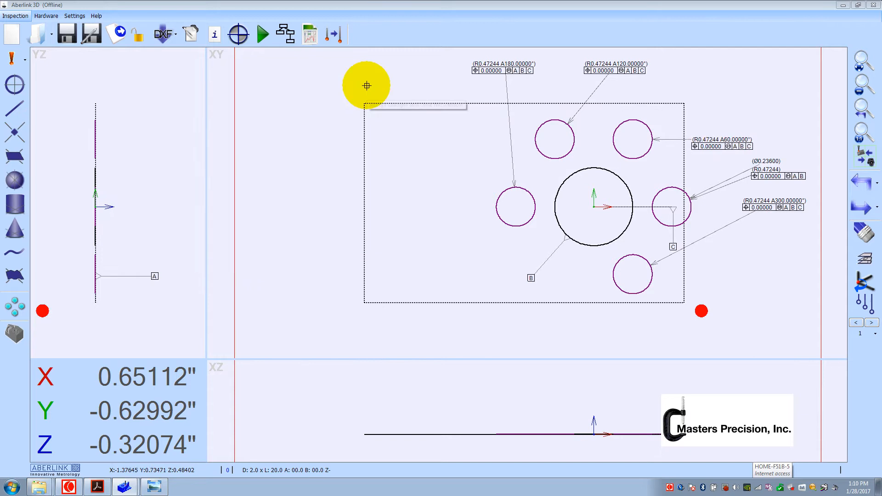
- Move the position dimension of the small hole on the datum C axis to the Positions display layer
{"action": "double_click", "coordinate": [736, 175]}
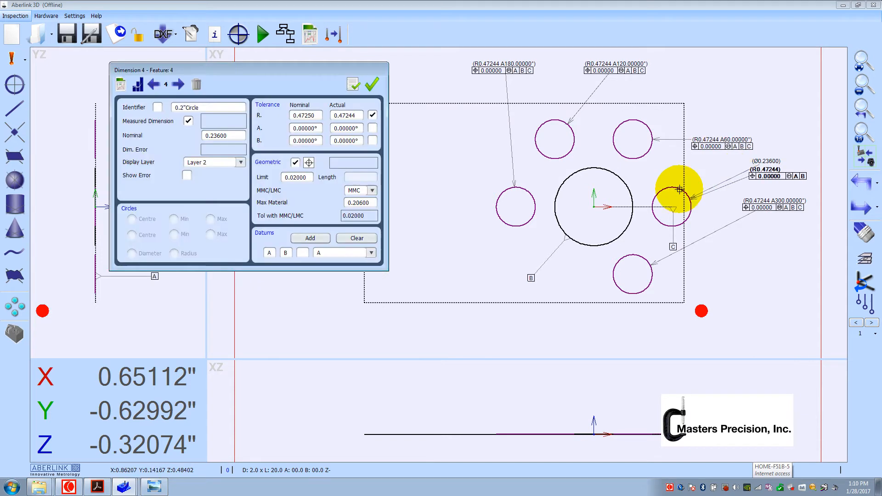
{"action": "left_click", "coordinate": [241, 163]}
{"action": "left_click", "coordinate": [227, 188]}
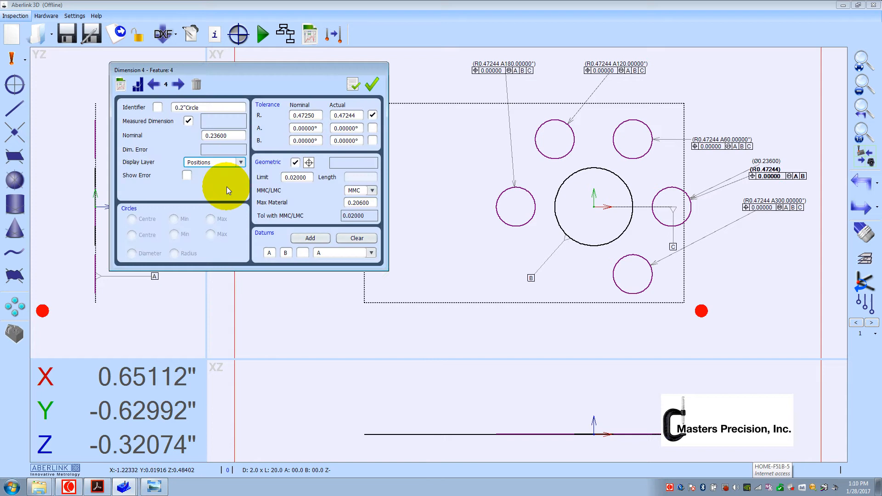
{"action": "left_click", "coordinate": [354, 84]}
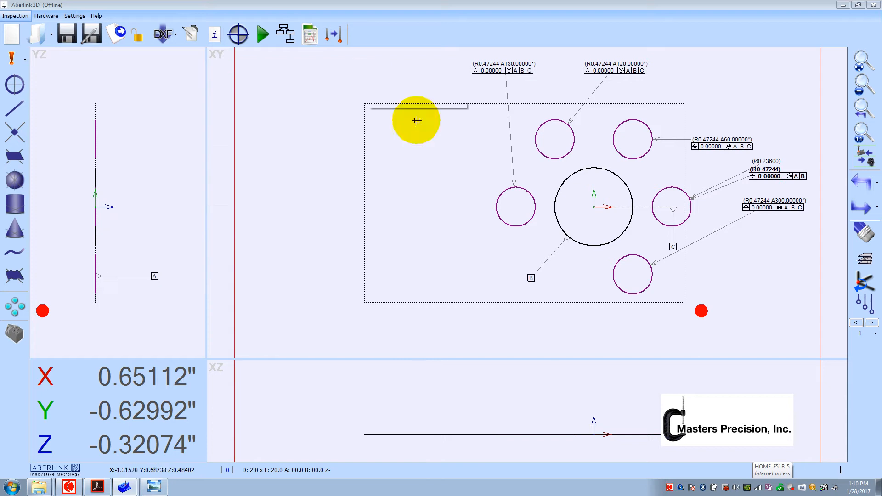
- Move the 0.236 diameter dimension of the small hole on the datum C axis to the Positions display layer
{"action": "double_click", "coordinate": [735, 174]}
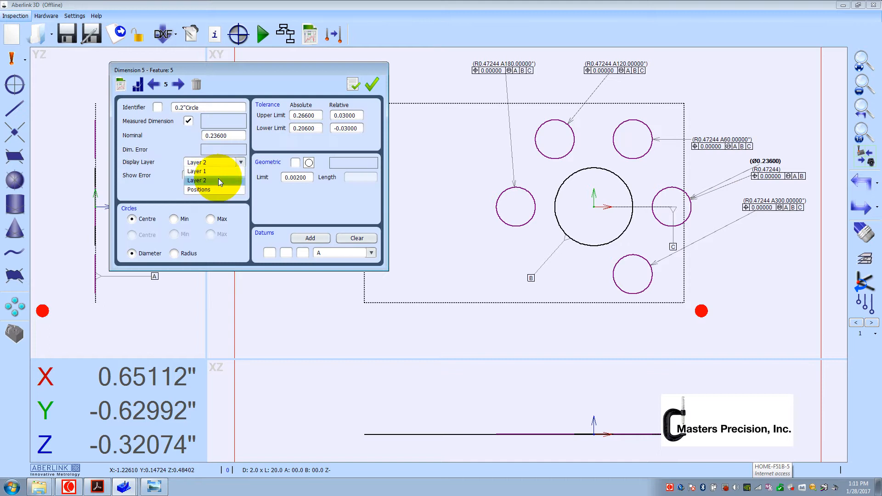
{"action": "left_click", "coordinate": [202, 189]}
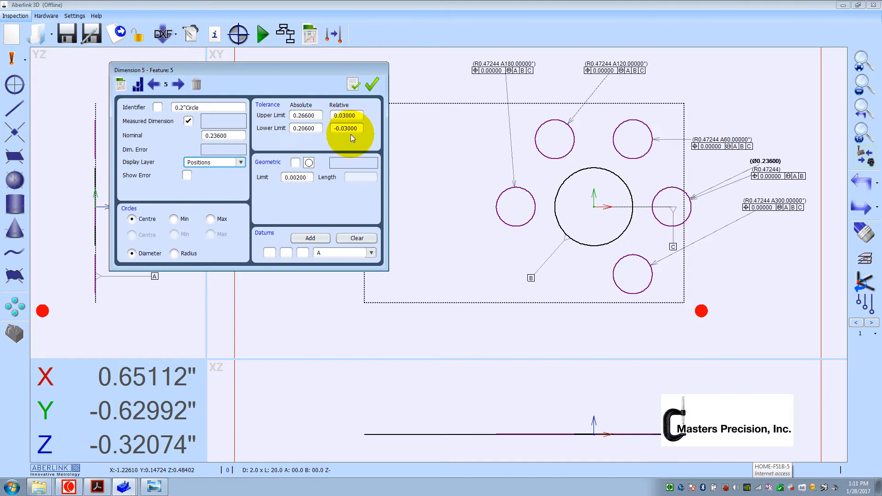
{"action": "left_click", "coordinate": [372, 84]}
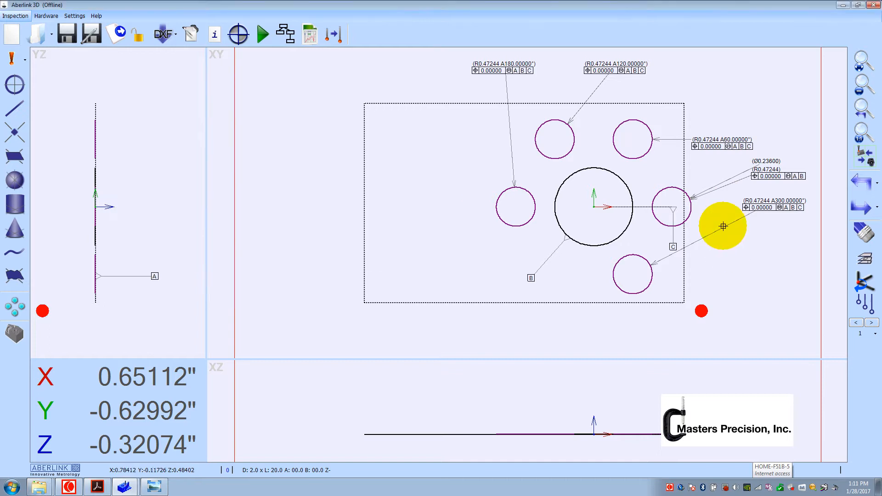
- Move the 300° hole's position dimension to the Positions display layer
{"action": "double_click", "coordinate": [723, 226]}
{"action": "left_click", "coordinate": [241, 162]}
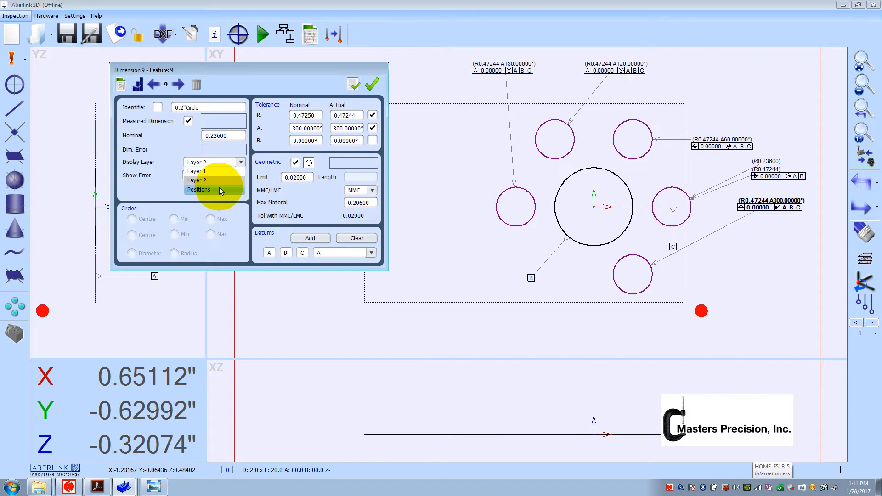
{"action": "left_click", "coordinate": [219, 189]}
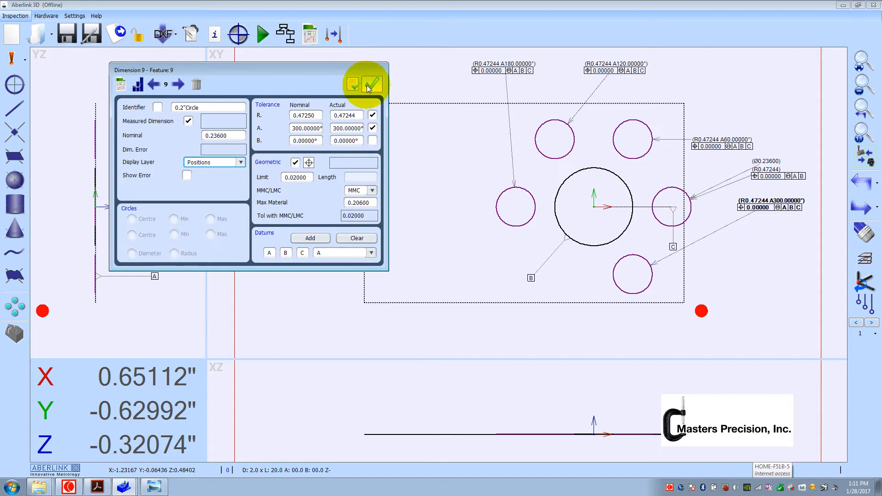
{"action": "left_click", "coordinate": [372, 84]}
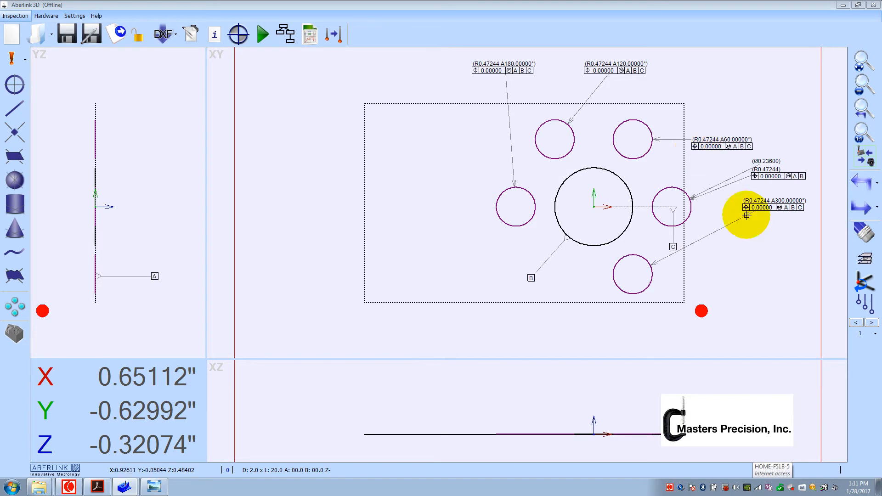
- Hide the Positions display layer
{"action": "left_click", "coordinate": [863, 260]}
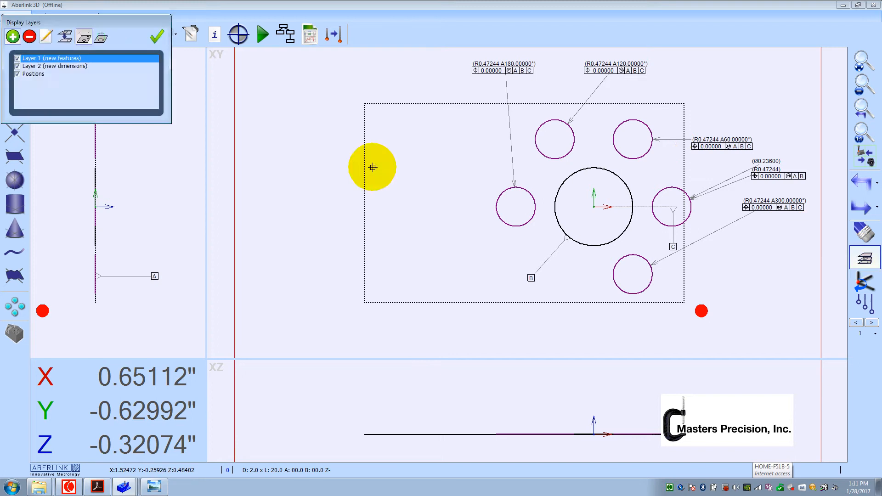
{"action": "left_click", "coordinate": [18, 75]}
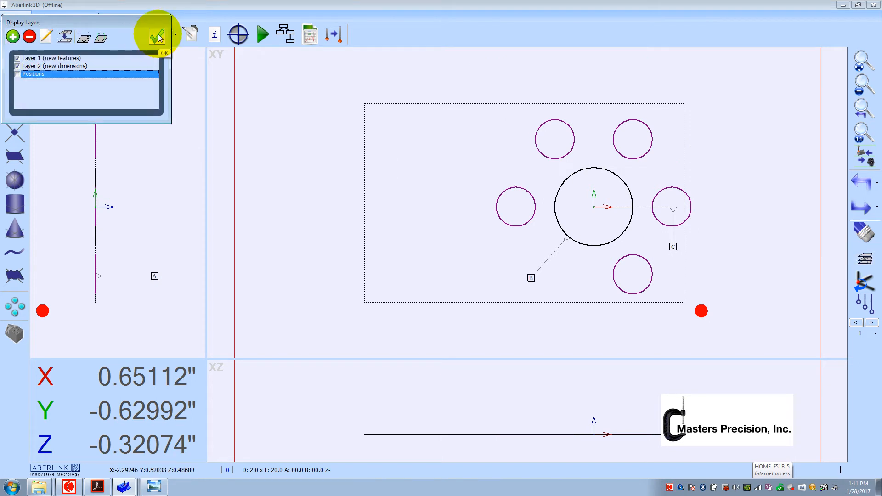
{"action": "left_click", "coordinate": [157, 37]}
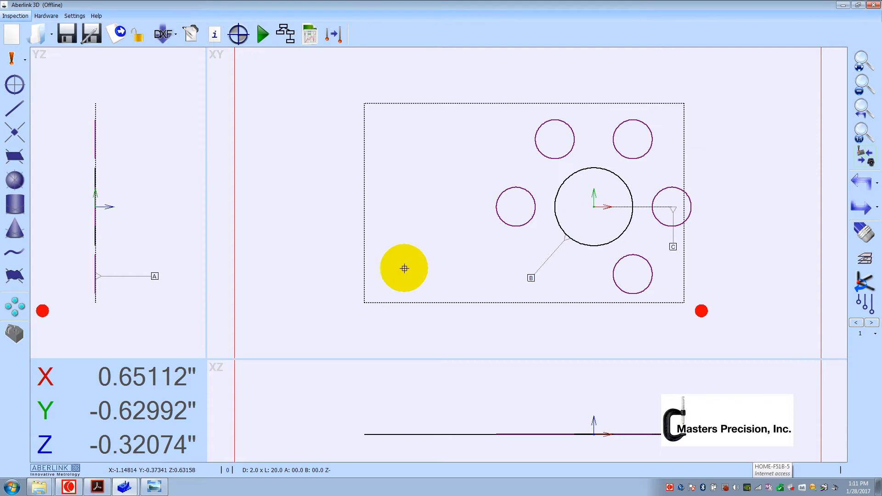
- Examine the drawing Basic Dim Exe # 5.pdf in Acrobat Reader, and return to the training block's CAD model in Aberlink 3D
{"action": "left_click", "coordinate": [102, 483]}
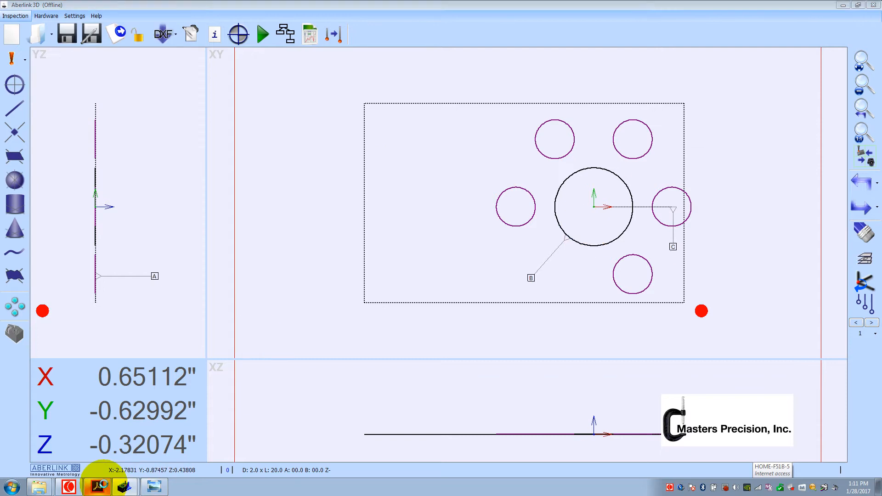
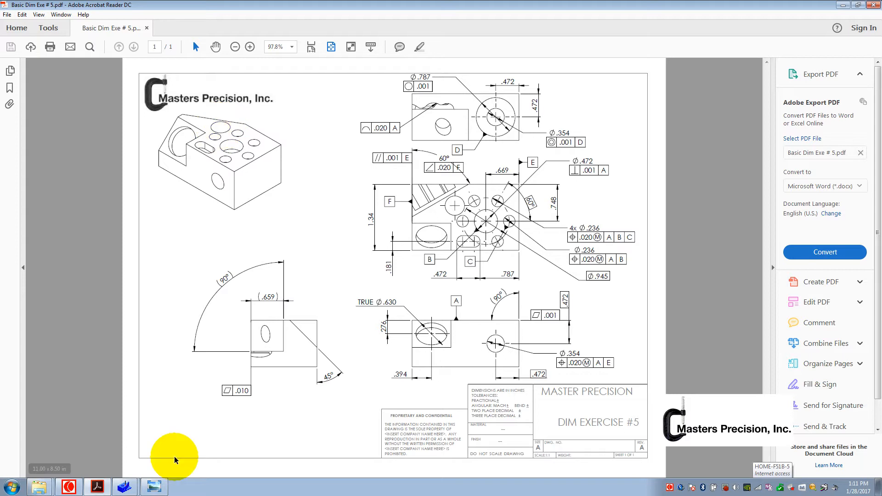
{"action": "left_click", "coordinate": [122, 489]}
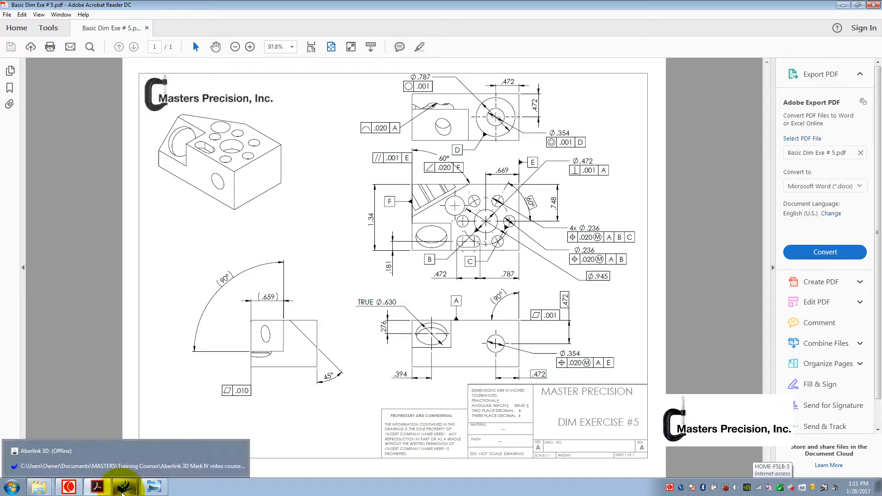
{"action": "left_click", "coordinate": [843, 5]}
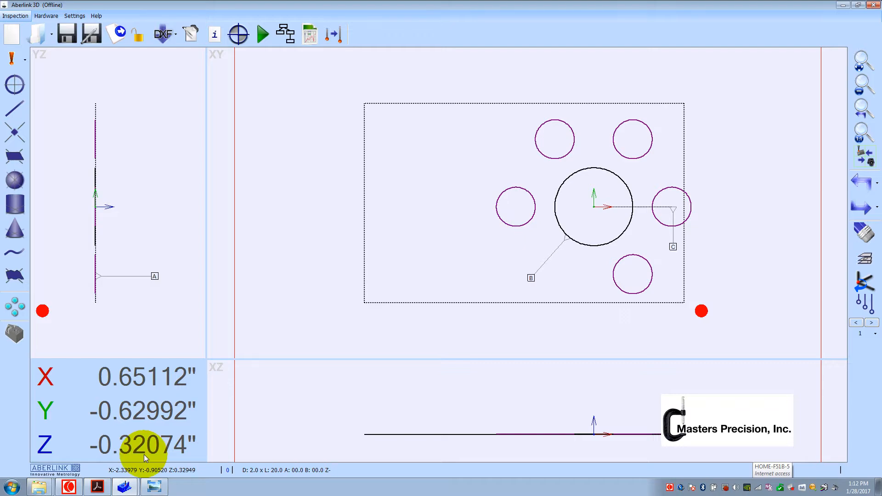
{"action": "left_click", "coordinate": [131, 480]}
{"action": "left_click", "coordinate": [132, 465]}
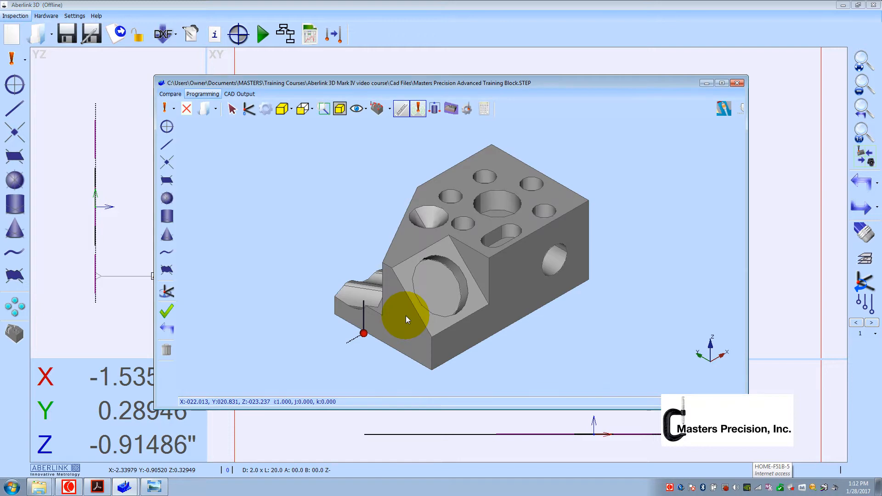
- Program a three-point circle on the rounded slot end nearest the angled face with the large round pocket
{"action": "scroll", "coordinate": [467, 254], "scroll_direction": "up", "scroll_amount": 2}
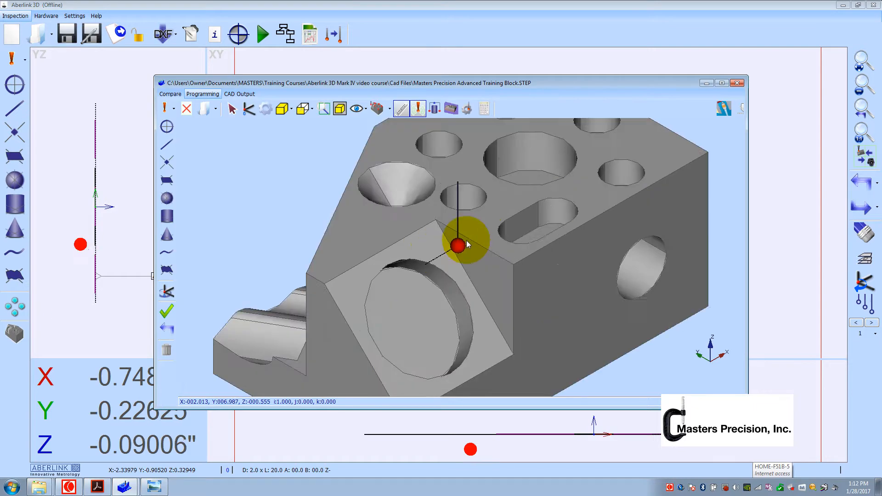
{"action": "mouse_move", "coordinate": [466, 241]}
{"action": "middle_mouse_down"}
{"action": "mouse_move", "coordinate": [416, 241]}
{"action": "mouse_move", "coordinate": [521, 286]}
{"action": "mouse_move", "coordinate": [476, 336]}
{"action": "middle_mouse_up"}
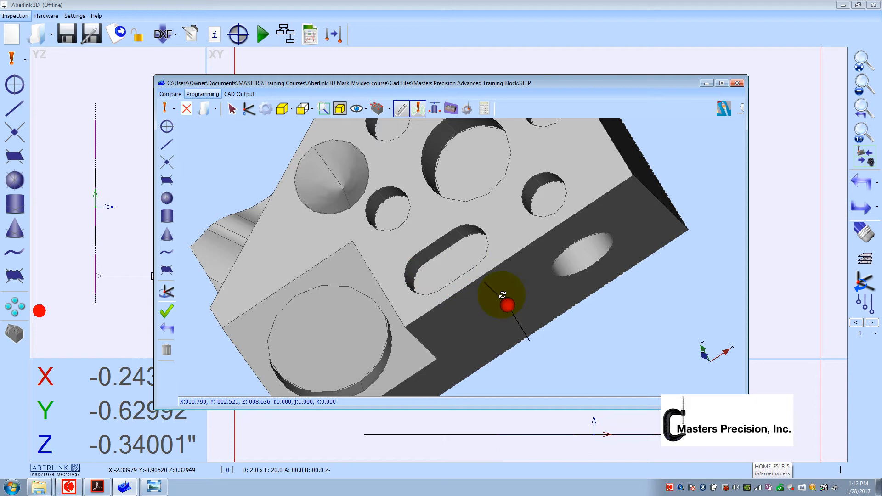
{"action": "left_click_drag", "start_coordinate": [500, 298], "coordinate": [445, 332]}
{"action": "left_click", "coordinate": [167, 180]}
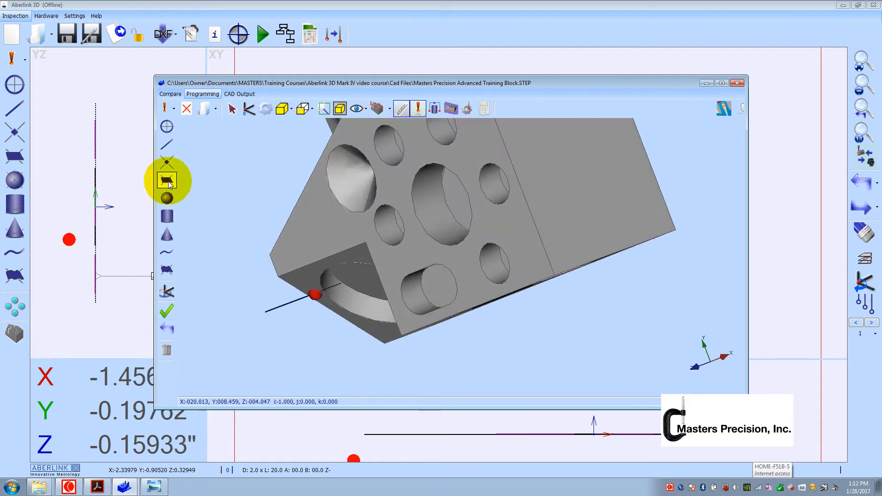
{"action": "left_click", "coordinate": [166, 128]}
{"action": "left_click", "coordinate": [420, 311]}
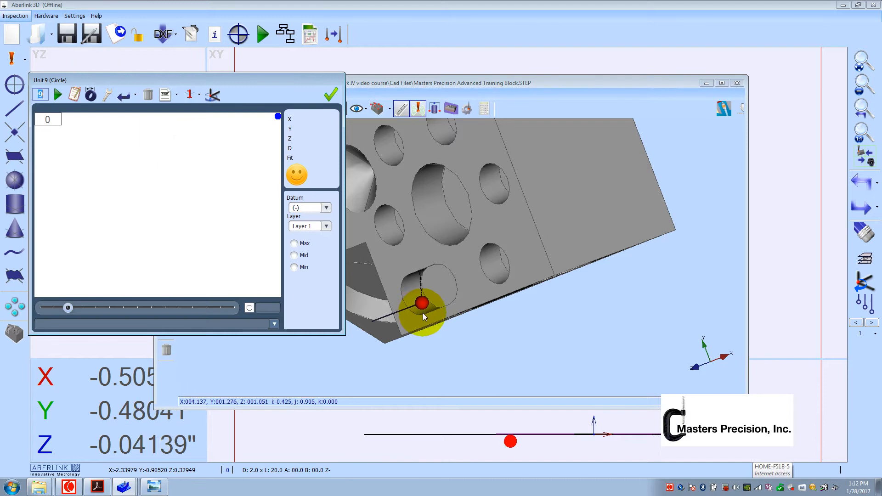
{"action": "left_click", "coordinate": [423, 313]}
{"action": "left_click", "coordinate": [407, 294]}
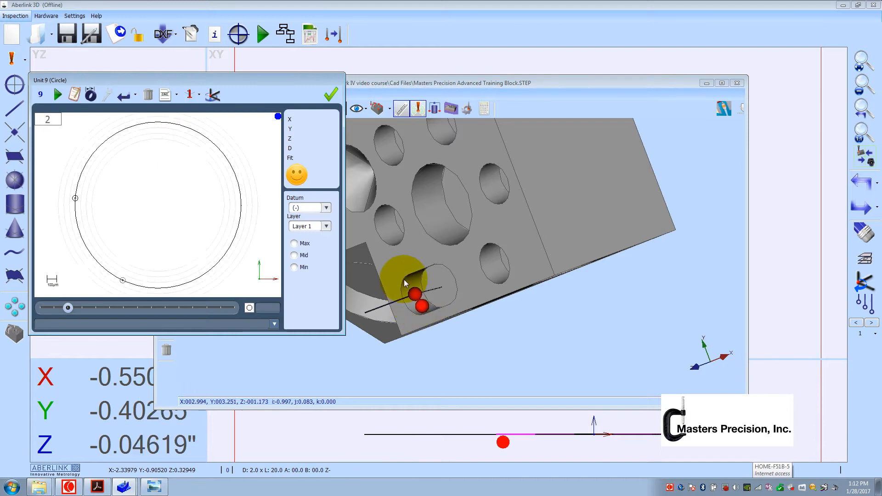
{"action": "middle_click_drag", "start_coordinate": [403, 280], "coordinate": [392, 262]}
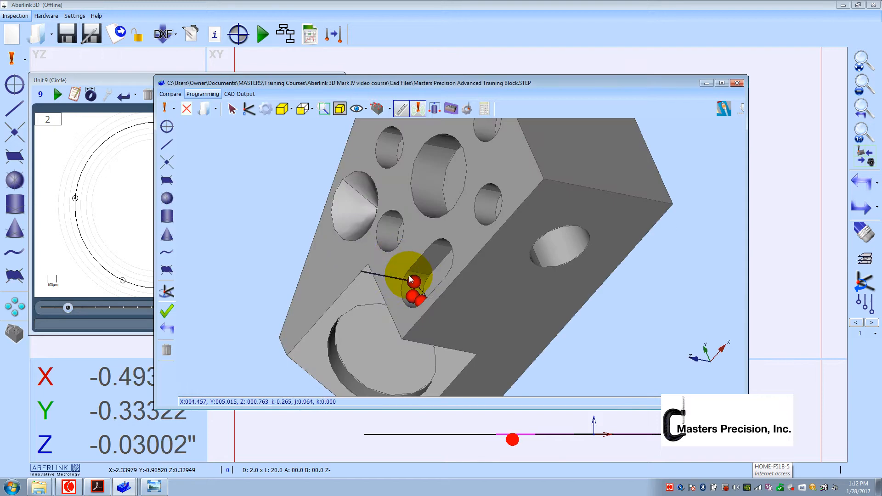
{"action": "left_click", "coordinate": [410, 279]}
{"action": "left_click", "coordinate": [329, 95]}
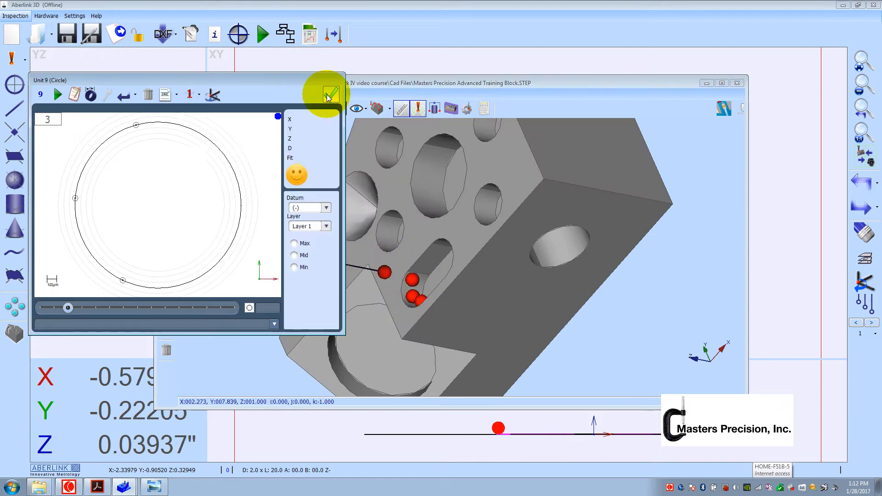
- Program a two-point line on the slot's straight wall on the side facing the large central bore
{"action": "left_click", "coordinate": [15, 110]}
{"action": "scroll", "coordinate": [418, 259], "scroll_direction": "up", "scroll_amount": 3}
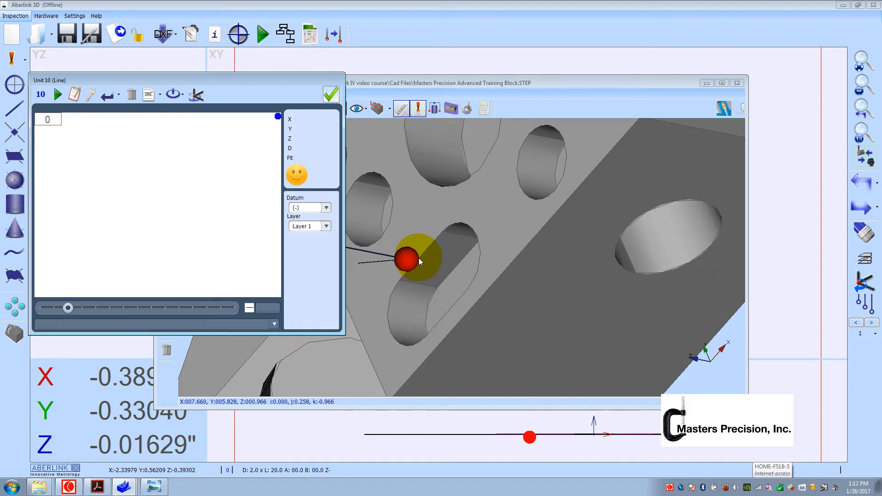
{"action": "left_click_drag", "start_coordinate": [418, 257], "coordinate": [410, 281]}
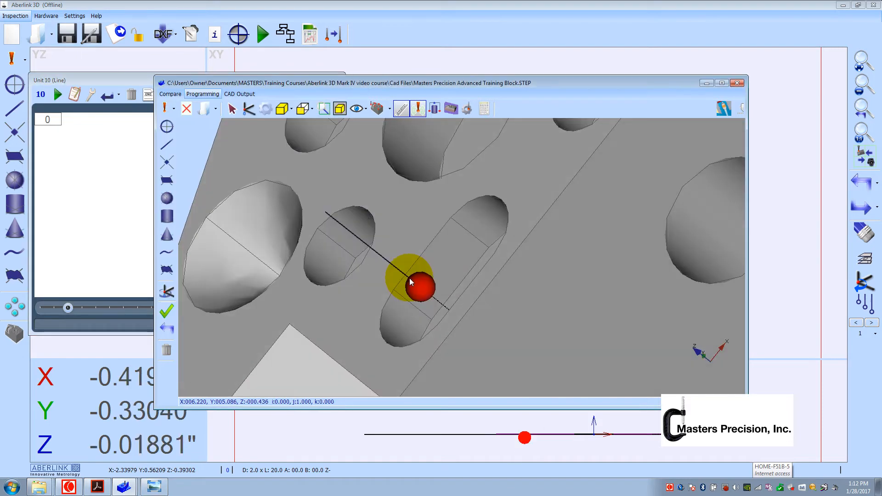
{"action": "left_click", "coordinate": [409, 277]}
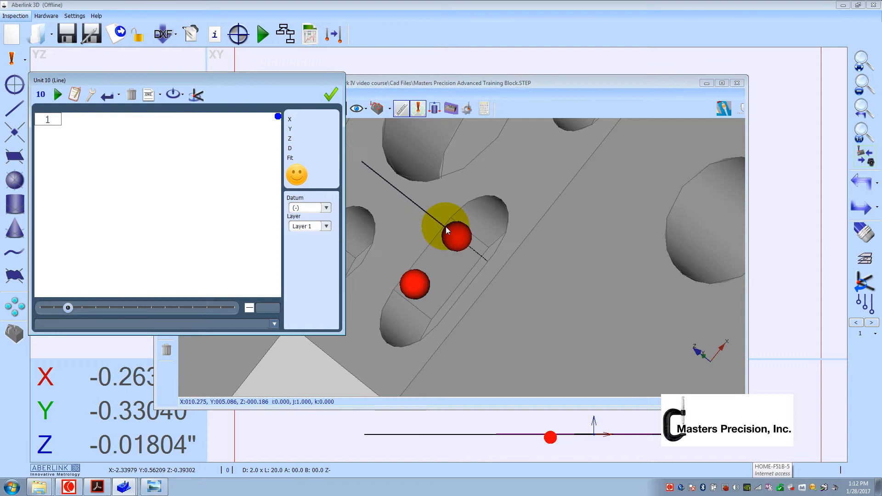
{"action": "left_click", "coordinate": [445, 227]}
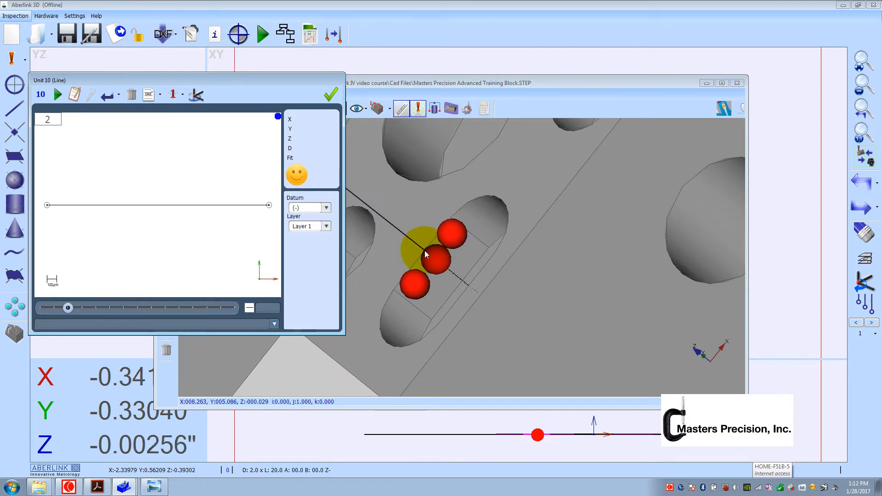
{"action": "left_click", "coordinate": [330, 94]}
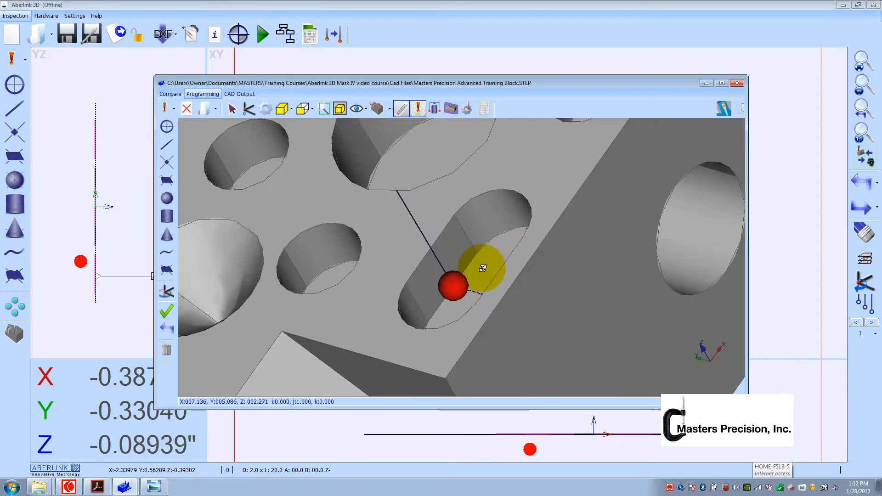
- Program a three-point circle on the slot's other rounded end, farthest from the angled face
{"action": "left_click", "coordinate": [166, 146]}
{"action": "left_click", "coordinate": [38, 102]}
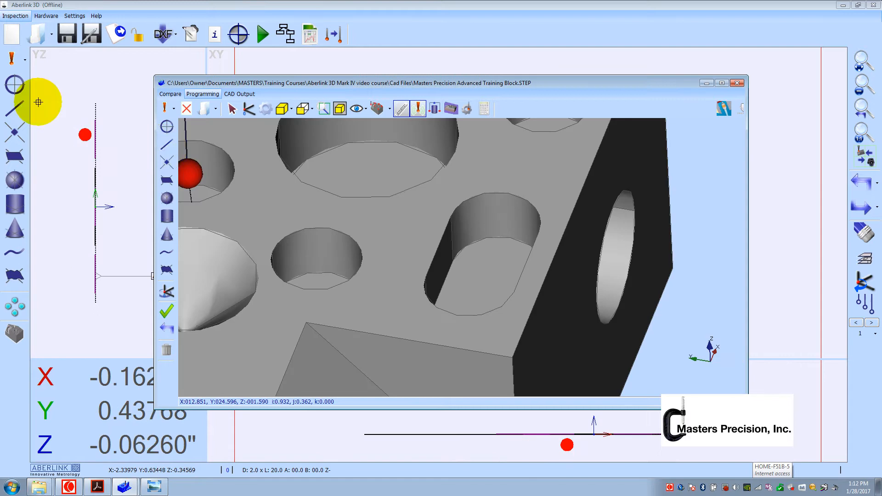
{"action": "left_click", "coordinate": [449, 224]}
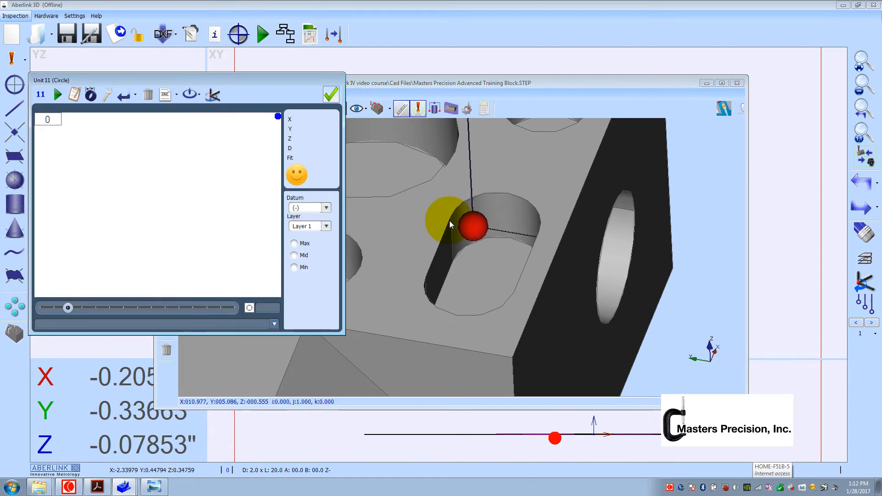
{"action": "left_click", "coordinate": [482, 212]}
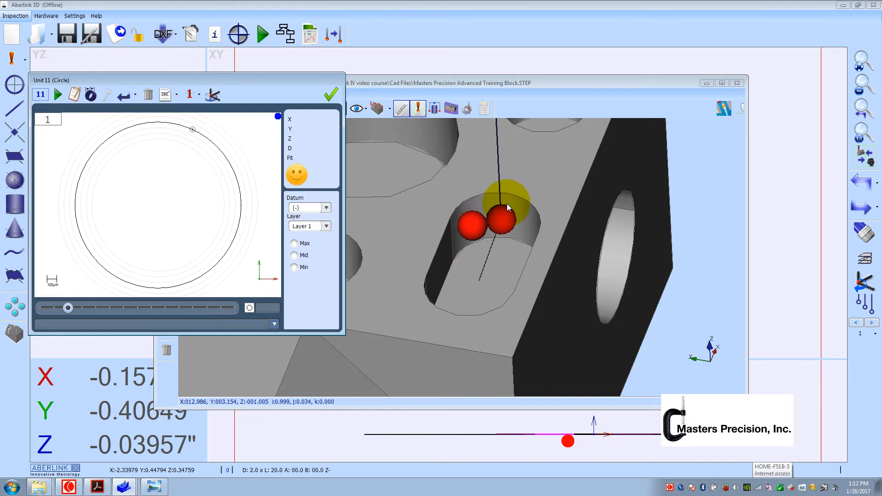
{"action": "left_click", "coordinate": [507, 205]}
{"action": "middle_click_drag", "start_coordinate": [498, 223], "coordinate": [559, 238]}
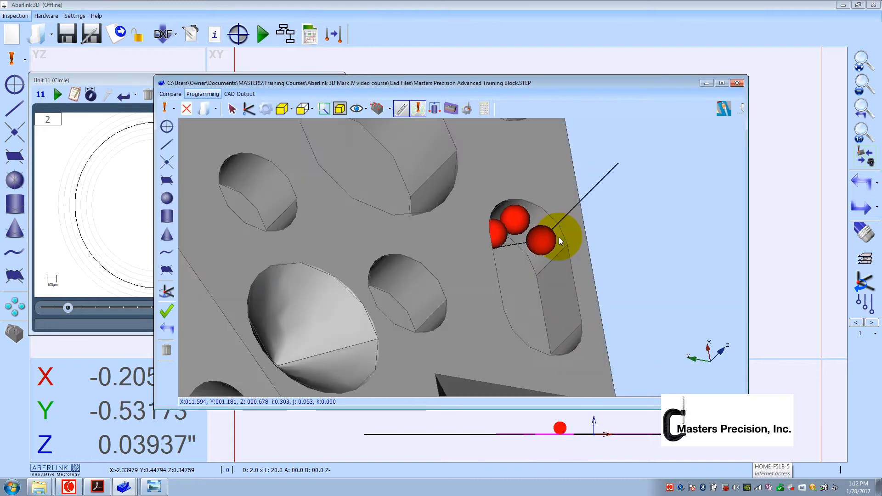
{"action": "left_click", "coordinate": [552, 233]}
{"action": "left_click", "coordinate": [552, 234]}
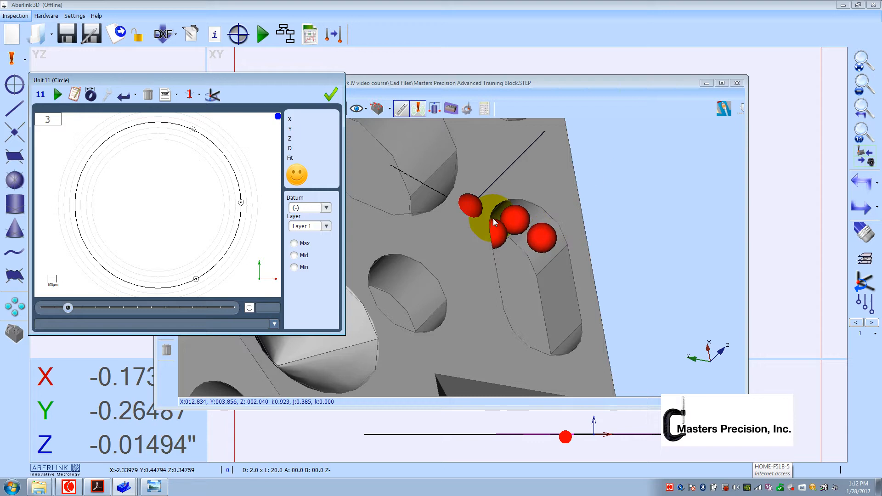
{"action": "left_click", "coordinate": [379, 109]}
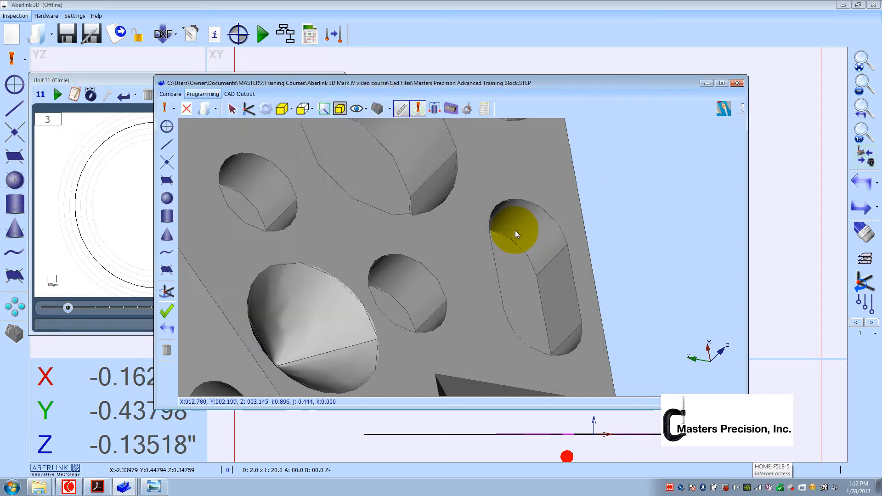
{"action": "left_click_drag", "start_coordinate": [403, 83], "coordinate": [285, 40]}
{"action": "left_click", "coordinate": [330, 94]}
- Program a two-point line on the slot's opposite straight wall, nearest the block's outer edge
{"action": "left_click", "coordinate": [59, 127]}
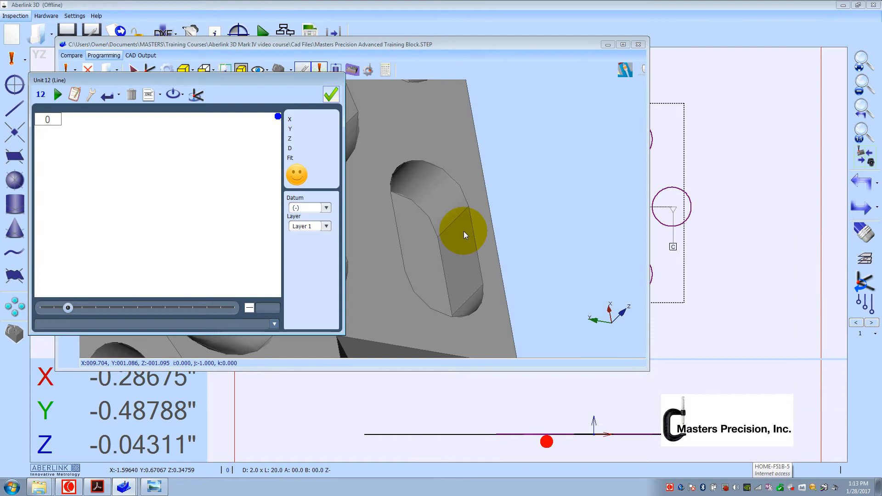
{"action": "left_click", "coordinate": [475, 275]}
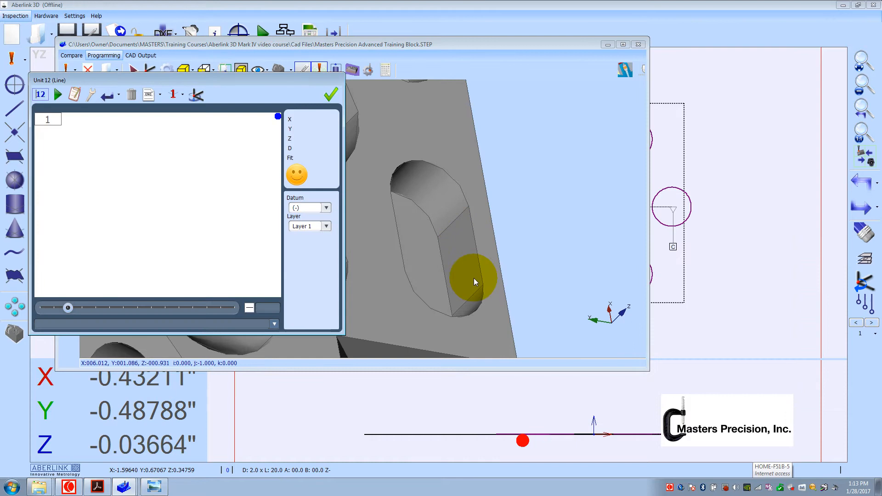
{"action": "left_click", "coordinate": [436, 267]}
{"action": "left_click", "coordinate": [328, 96]}
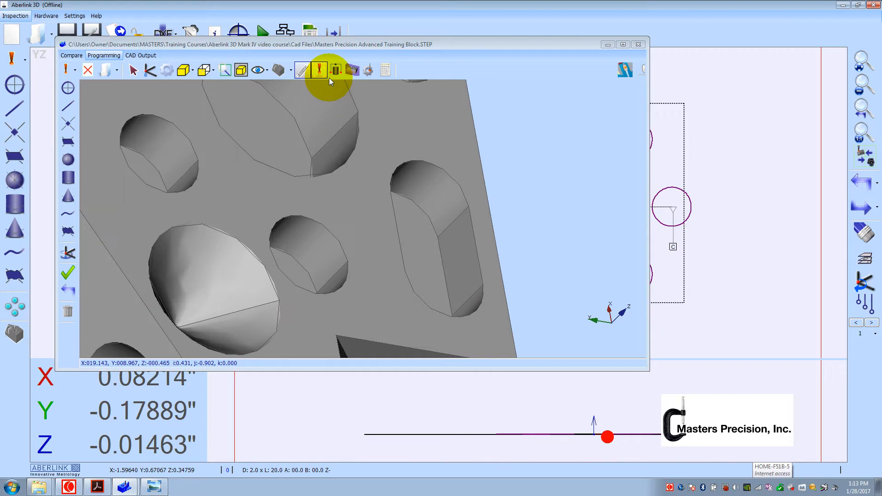
- Minimize the CAD model and move the datum B label out of the slot and the datum C label closer to its hole
{"action": "left_click", "coordinate": [279, 70]}
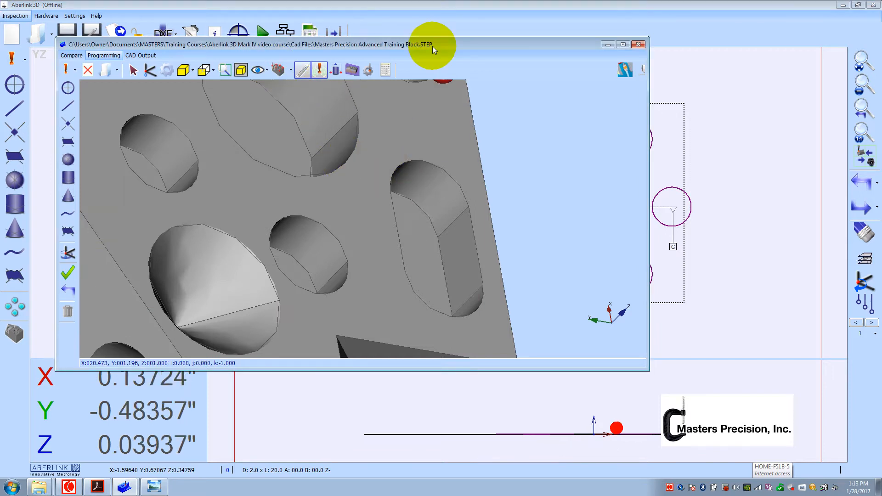
{"action": "left_click_drag", "start_coordinate": [432, 46], "coordinate": [530, 101]}
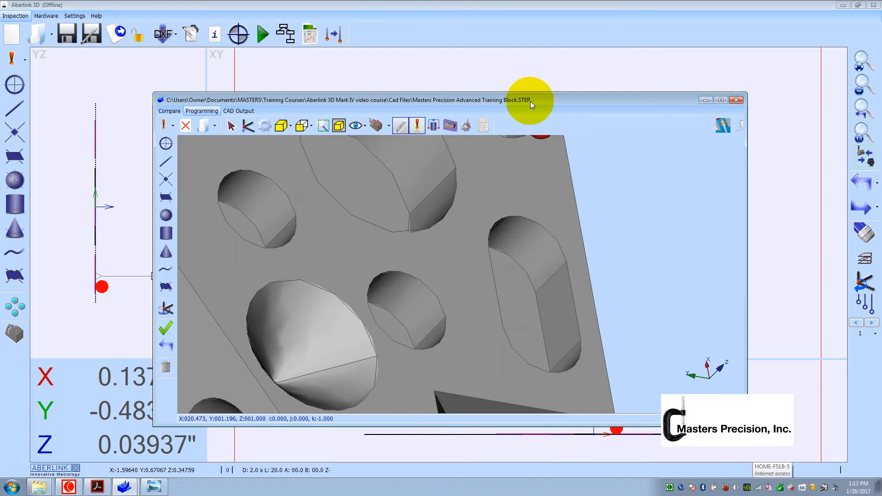
{"action": "left_click", "coordinate": [705, 100]}
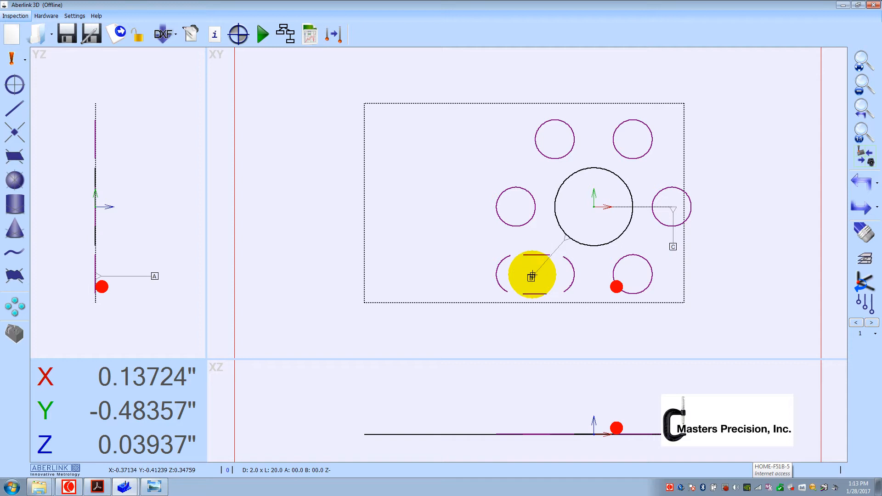
{"action": "left_click_drag", "start_coordinate": [531, 276], "coordinate": [538, 233]}
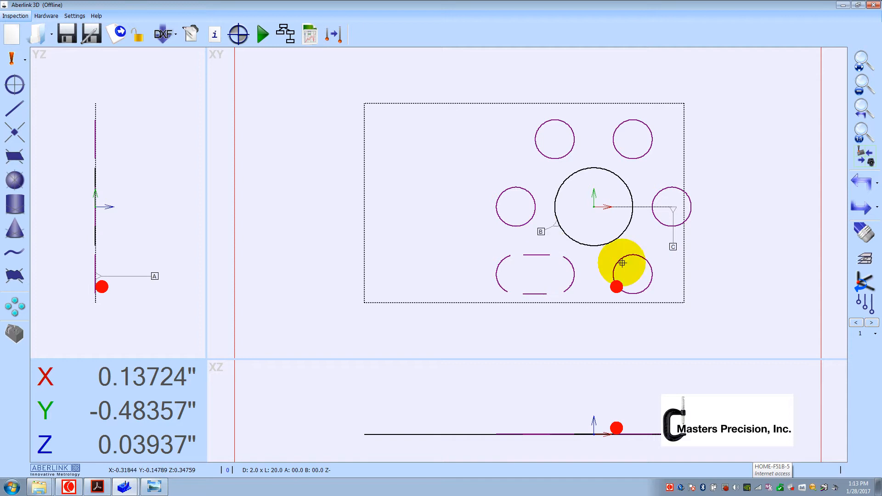
{"action": "left_click_drag", "start_coordinate": [672, 246], "coordinate": [672, 233]}
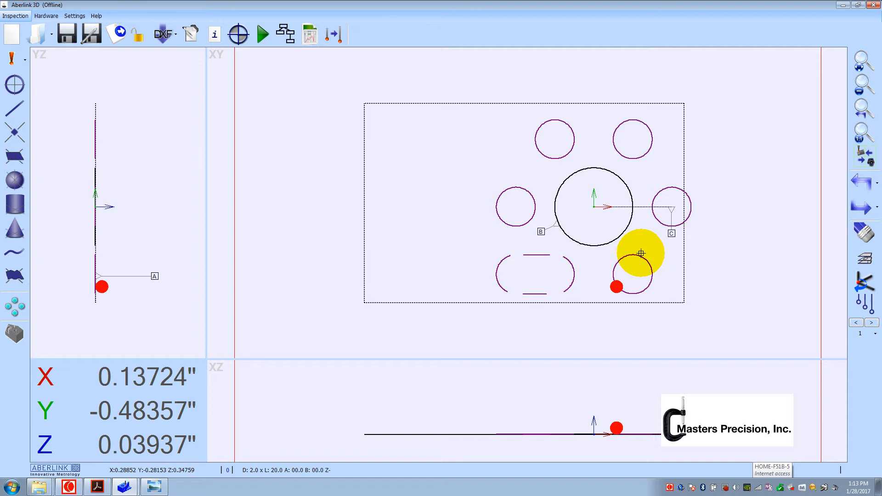
- Check the part drawing, then dimension between the slot's two rounded end circles and place the dimension below the block outline
{"action": "left_click", "coordinate": [99, 487]}
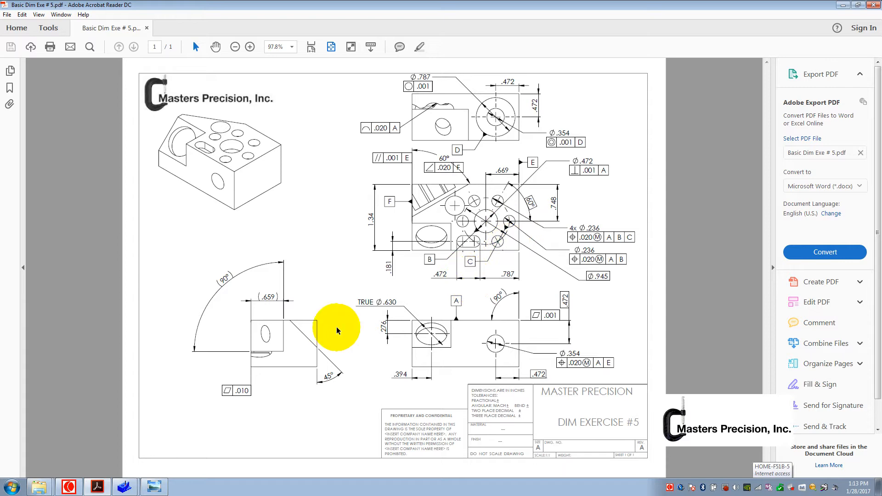
{"action": "left_click", "coordinate": [125, 486]}
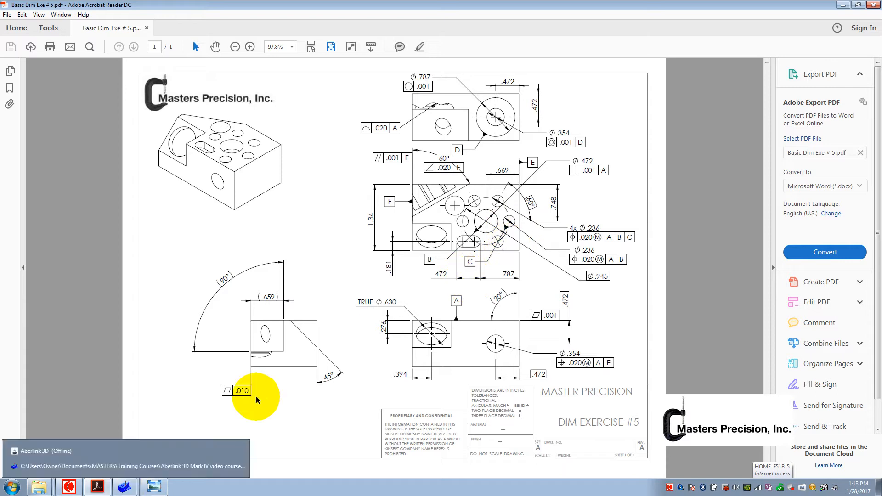
{"action": "left_click", "coordinate": [842, 6]}
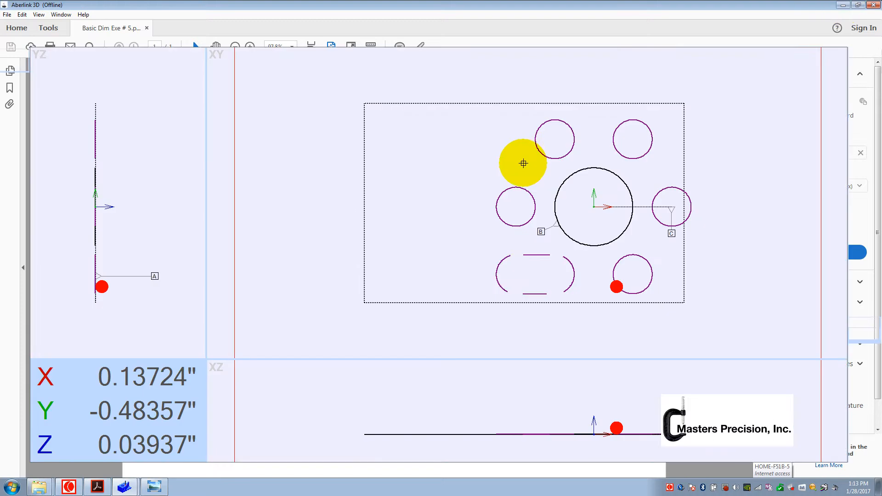
{"action": "left_click", "coordinate": [517, 276]}
{"action": "left_click", "coordinate": [574, 269]}
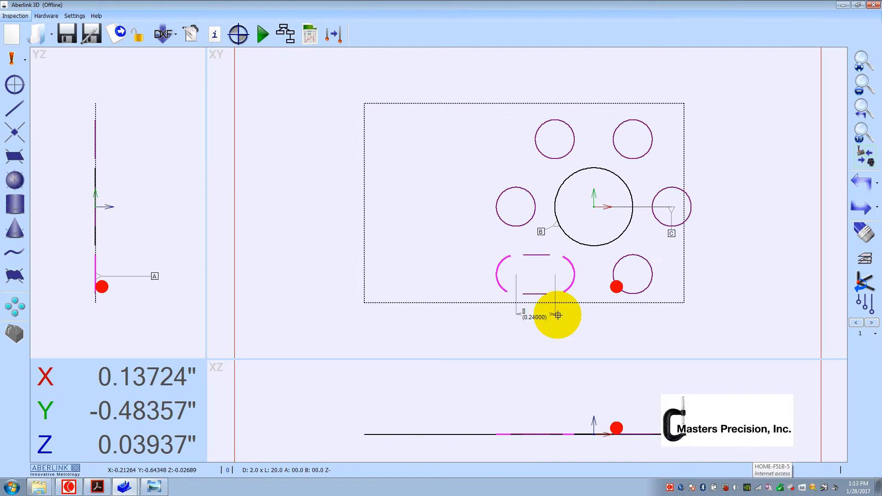
{"action": "left_click", "coordinate": [556, 327]}
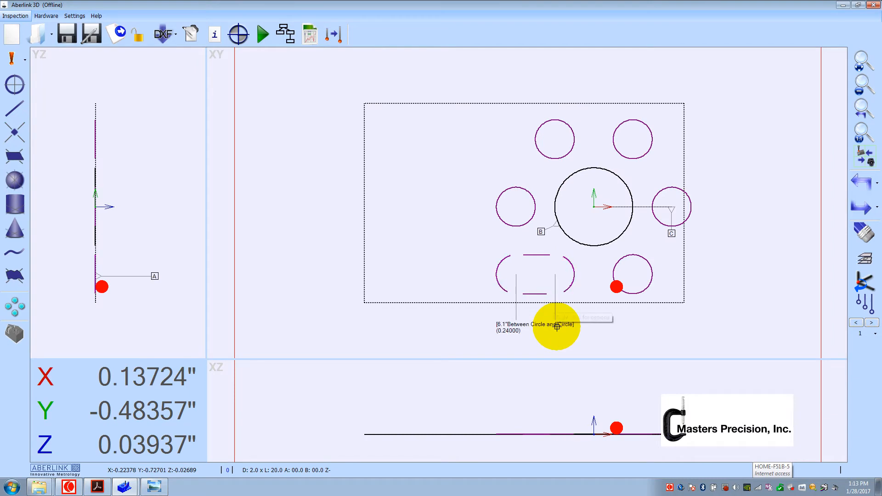
- Set the slot dimension to use the Max position of both end circles so it covers the overall length
{"action": "double_click", "coordinate": [554, 309]}
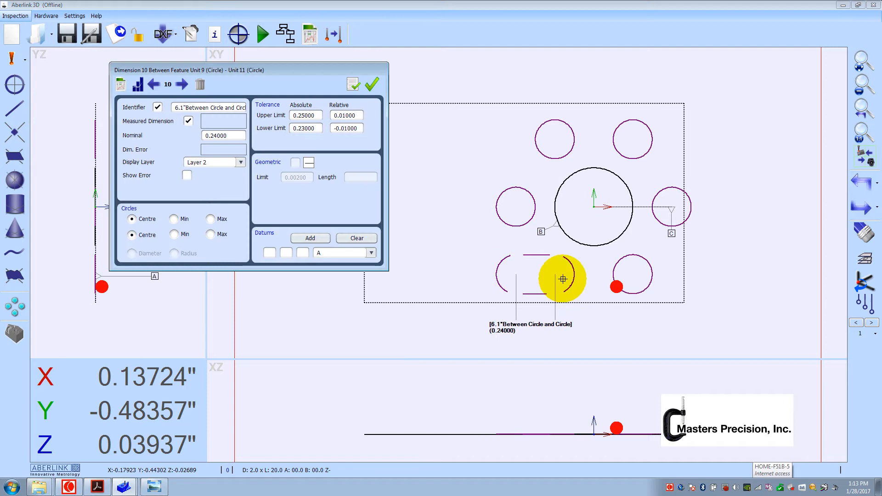
{"action": "left_click", "coordinate": [216, 216]}
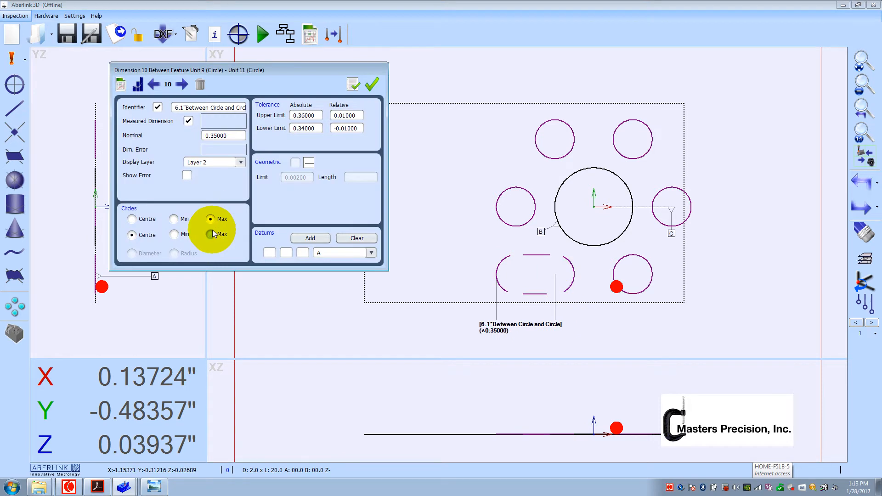
{"action": "left_click", "coordinate": [211, 234]}
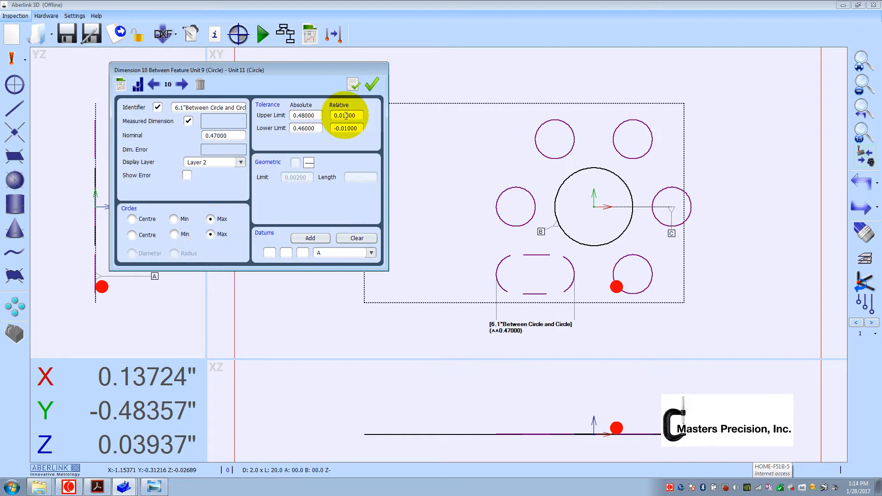
- Set the slot length's relative tolerance limits to 0.03 and -0.03 and its nominal to 0.472
{"action": "type", "text": "3"}
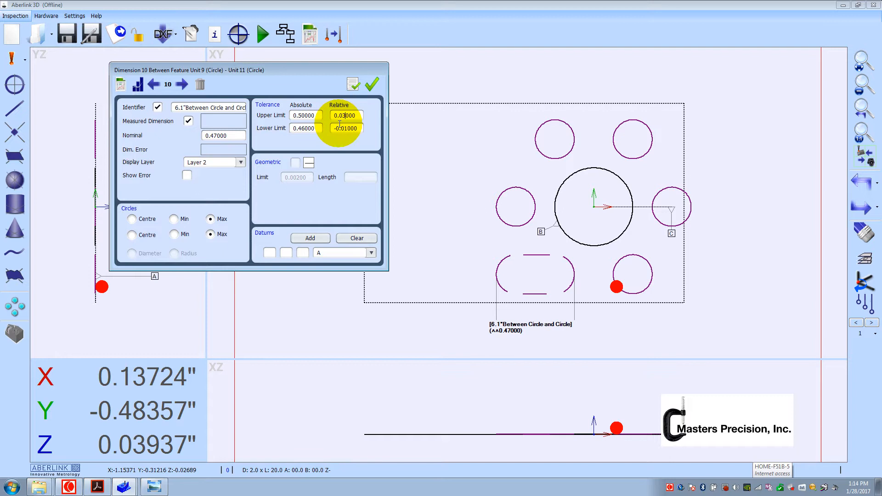
{"action": "left_click_drag", "start_coordinate": [343, 128], "coordinate": [348, 128]}
{"action": "type", "text": "3"}
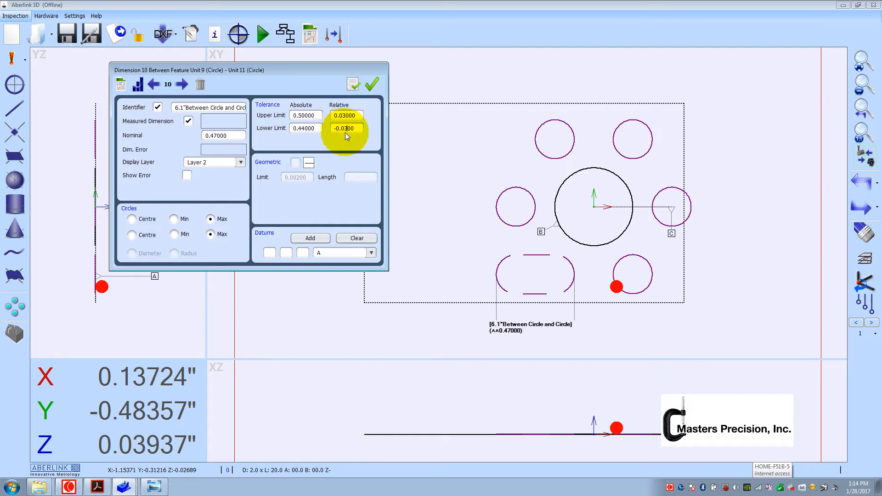
{"action": "left_click", "coordinate": [216, 135]}
{"action": "left_click_drag", "start_coordinate": [215, 136], "coordinate": [241, 138]}
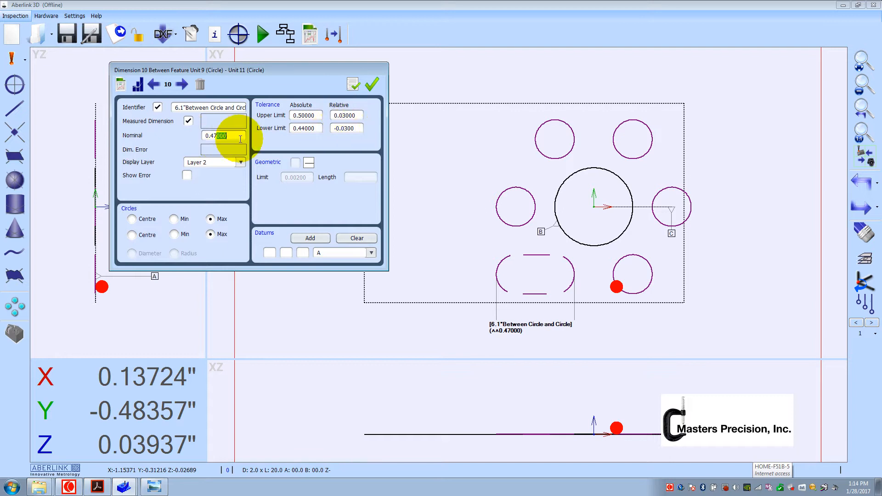
{"action": "type", "text": "2"}
- Turn off the slot length dimension's identifier and save the dimension changes
{"action": "left_click", "coordinate": [159, 108]}
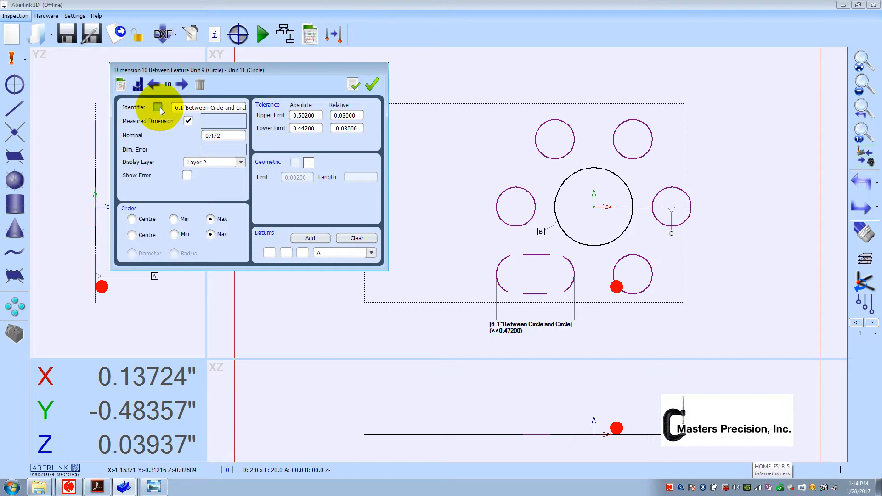
{"action": "left_click", "coordinate": [352, 85]}
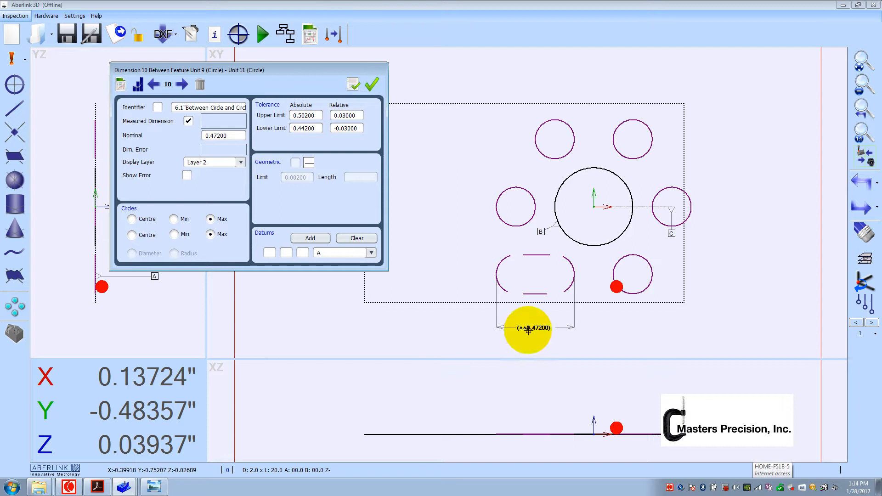
{"action": "left_click", "coordinate": [371, 84]}
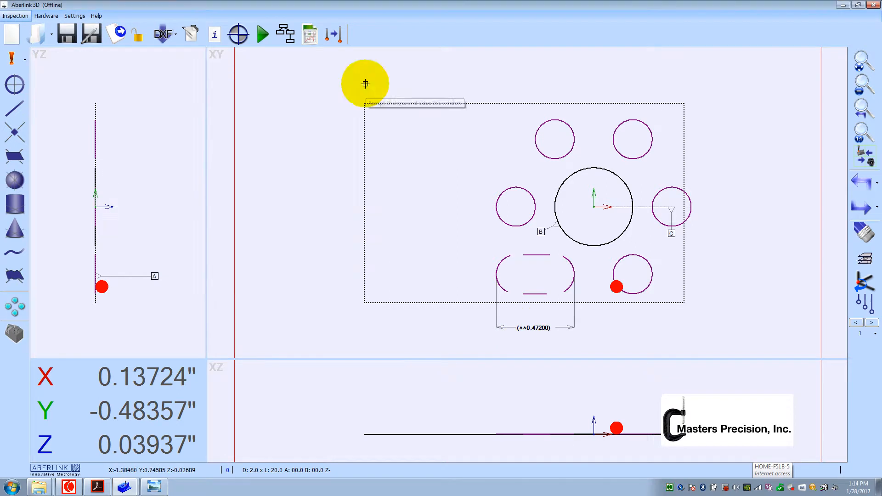
- Check the part drawing, reopen the CAD model and switch the probe to the D: 2.0 x L: 20.0 X- orientation
{"action": "left_click", "coordinate": [98, 487]}
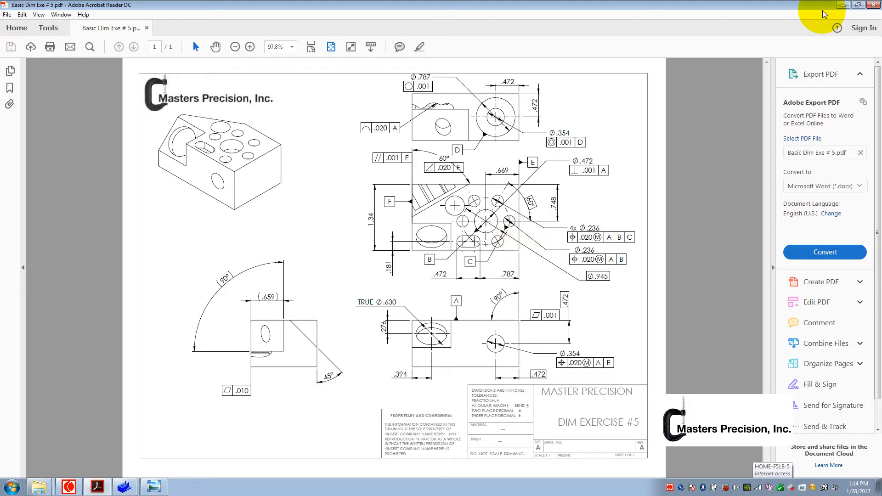
{"action": "left_click", "coordinate": [843, 6]}
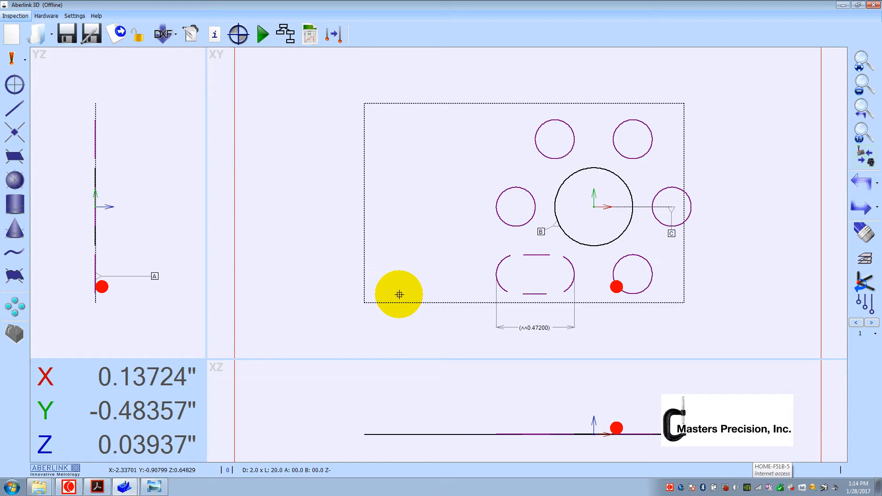
{"action": "left_click", "coordinate": [125, 487]}
{"action": "left_click", "coordinate": [146, 463]}
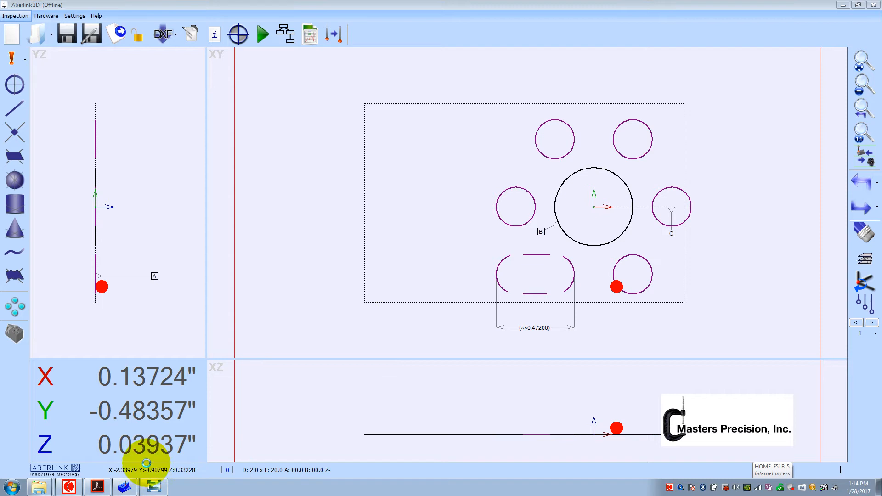
{"action": "left_click", "coordinate": [405, 269]}
{"action": "scroll", "coordinate": [405, 270], "scroll_direction": "down", "scroll_amount": 5}
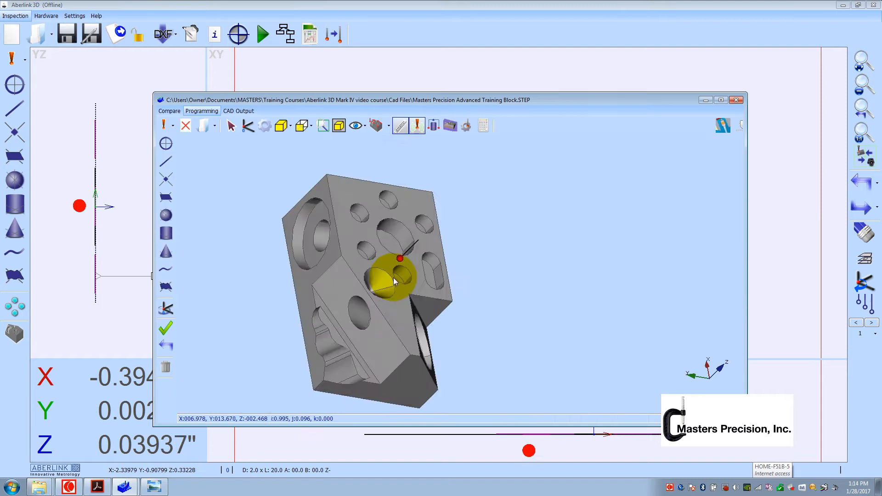
{"action": "left_click_drag", "start_coordinate": [394, 281], "coordinate": [537, 308]}
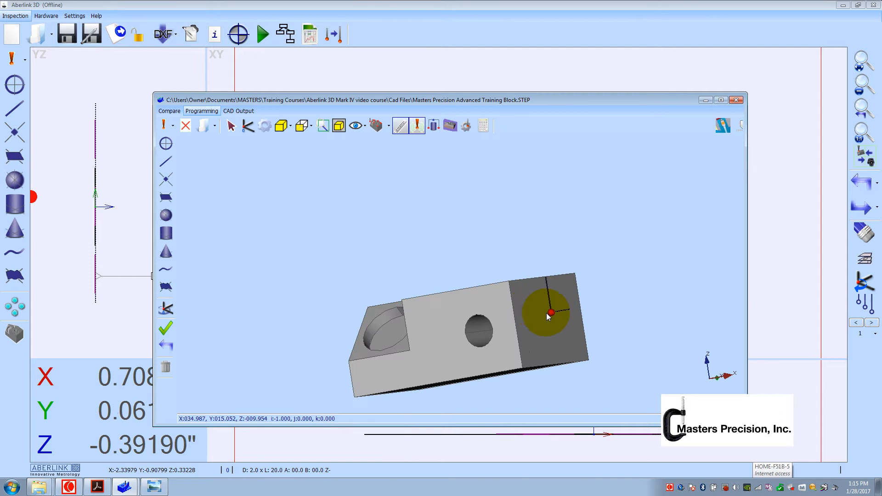
{"action": "left_click", "coordinate": [173, 125]}
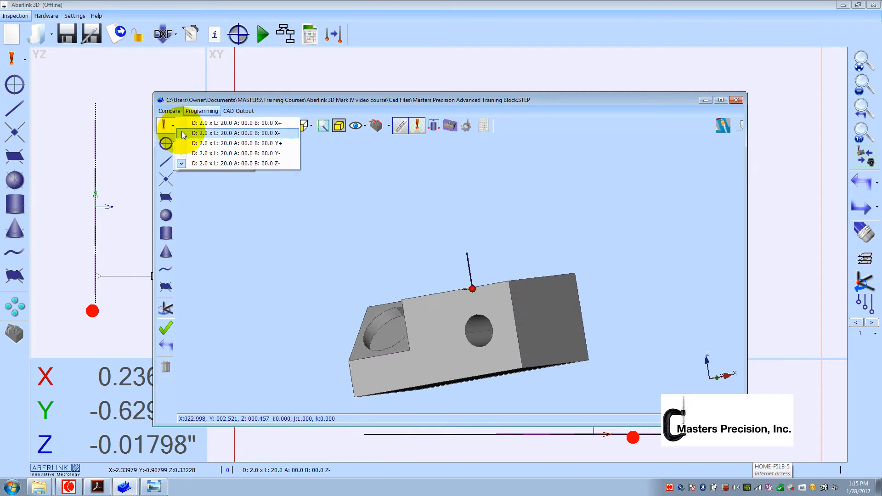
{"action": "left_click", "coordinate": [245, 133]}
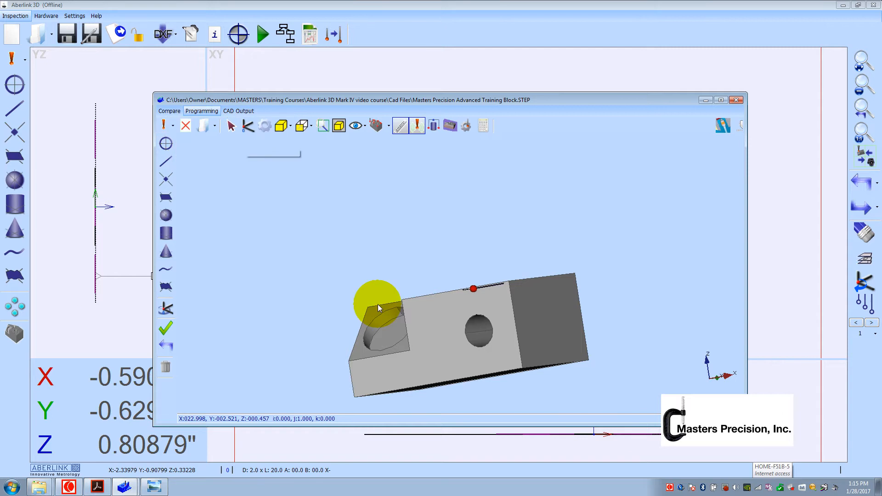
- Program a four-point plane on the block's end face beside the side hole, with one point near each corner
{"action": "left_click", "coordinate": [538, 306]}
{"action": "left_click", "coordinate": [543, 303]}
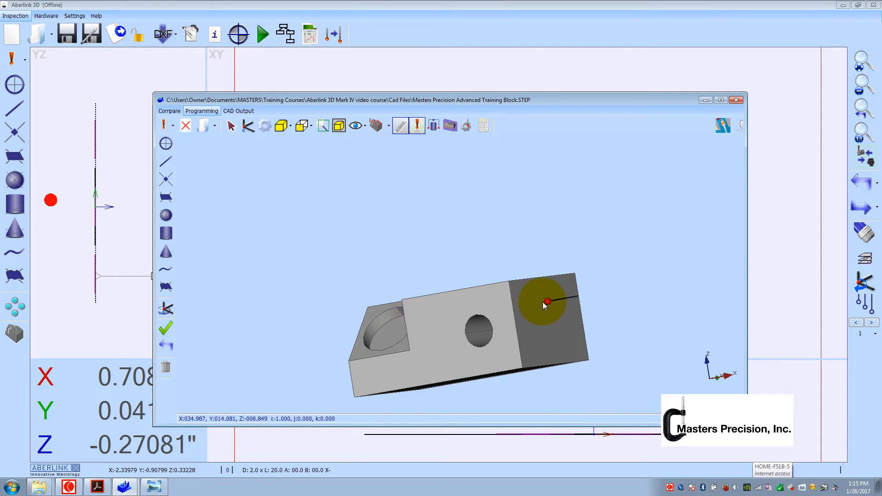
{"action": "left_click", "coordinate": [528, 331]}
{"action": "left_click_drag", "start_coordinate": [525, 330], "coordinate": [492, 307]}
{"action": "left_click", "coordinate": [543, 312]}
{"action": "left_click", "coordinate": [488, 305]}
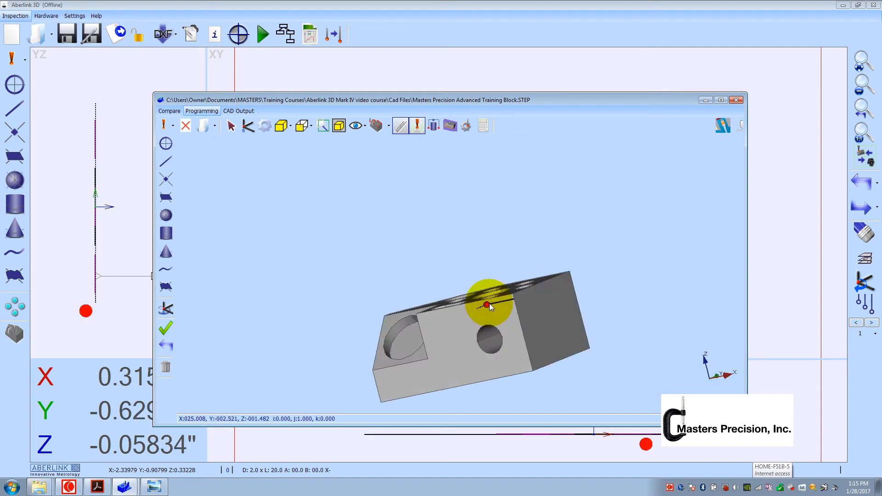
{"action": "left_click", "coordinate": [168, 199]}
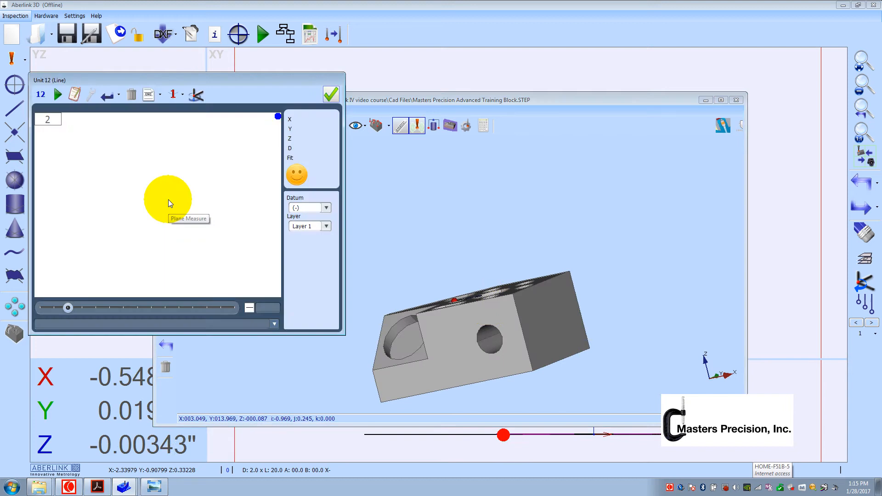
{"action": "left_click", "coordinate": [530, 313]}
{"action": "left_click", "coordinate": [520, 296]}
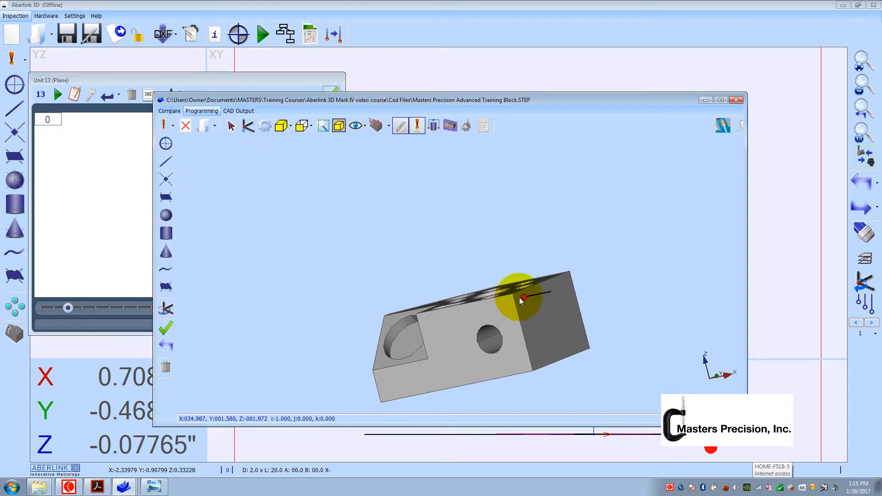
{"action": "left_click", "coordinate": [532, 357]}
{"action": "left_click", "coordinate": [579, 343]}
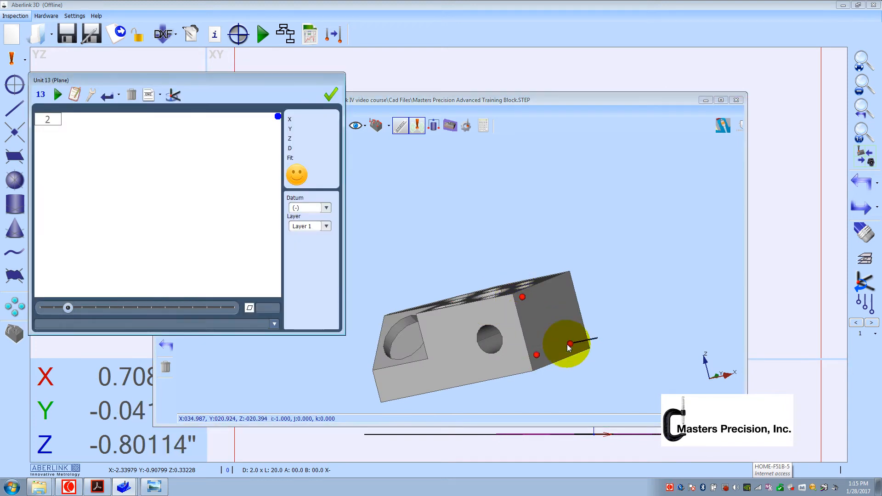
{"action": "left_click", "coordinate": [564, 280]}
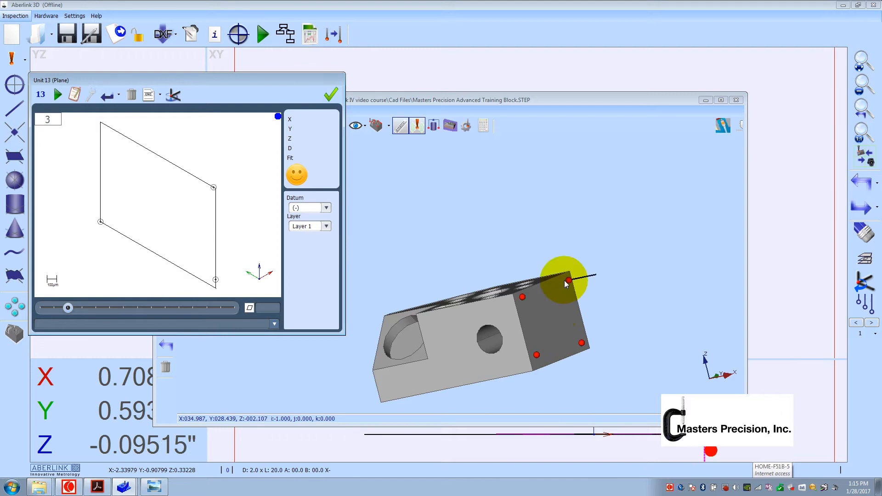
{"action": "left_click", "coordinate": [556, 310]}
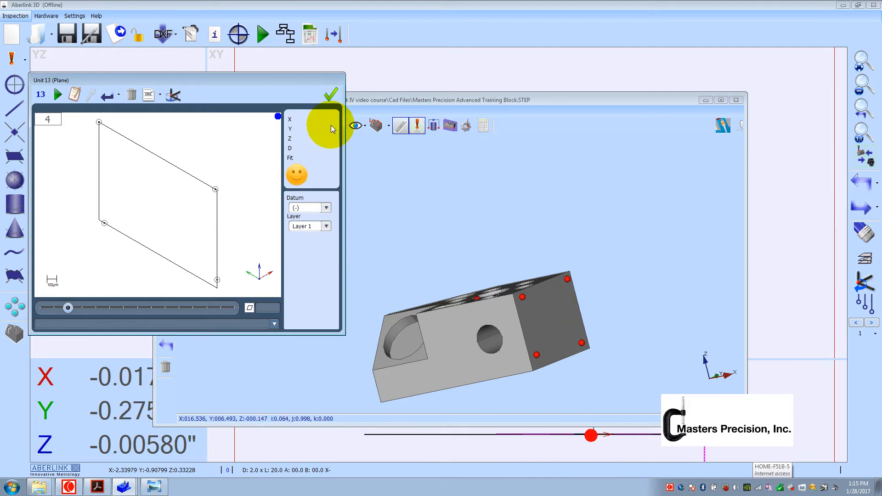
{"action": "left_click", "coordinate": [331, 95]}
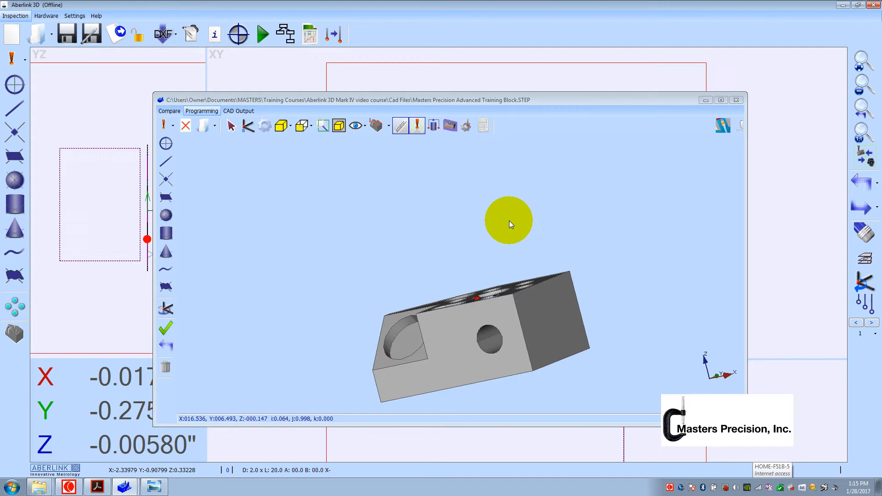
- Minimize the CAD model and check the part drawing for the slot's location dimension from the block's end face
{"action": "left_click", "coordinate": [705, 100]}
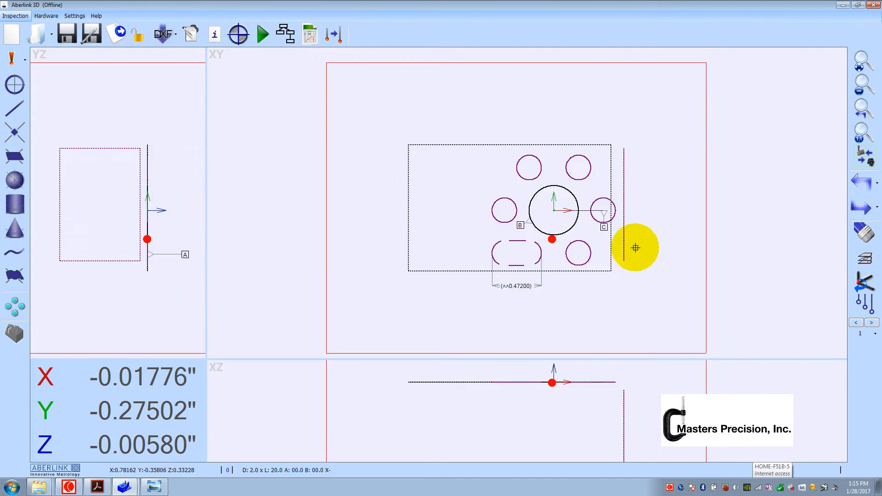
{"action": "left_click", "coordinate": [117, 480]}
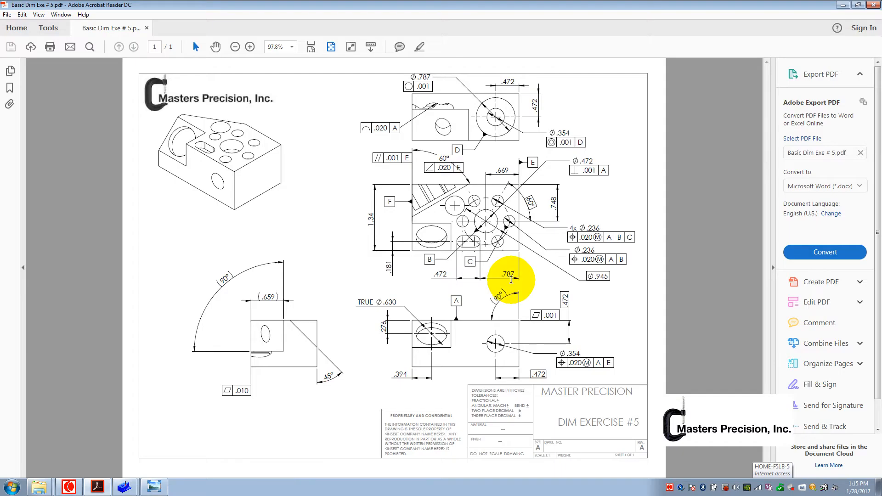
{"action": "left_click", "coordinate": [844, 6]}
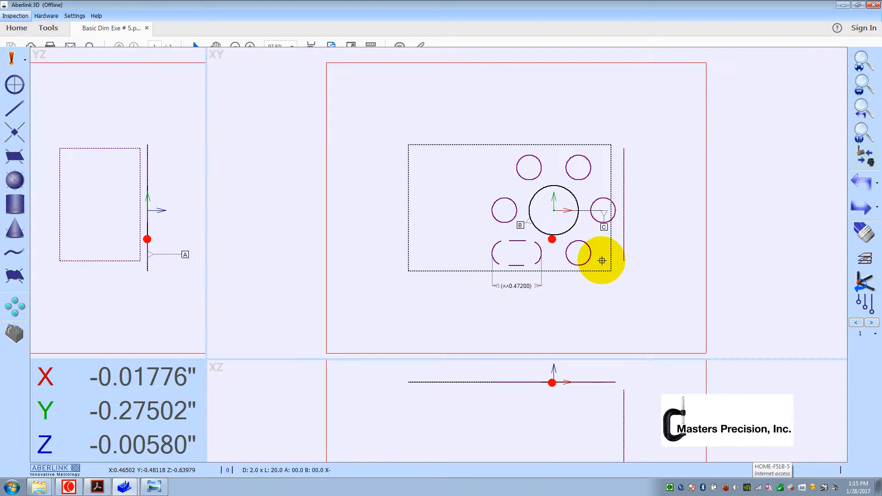
- Dimension the distance from the slot's right-end arc to the vertical plane at the part's right side, placing it below the part
{"action": "left_click", "coordinate": [538, 248]}
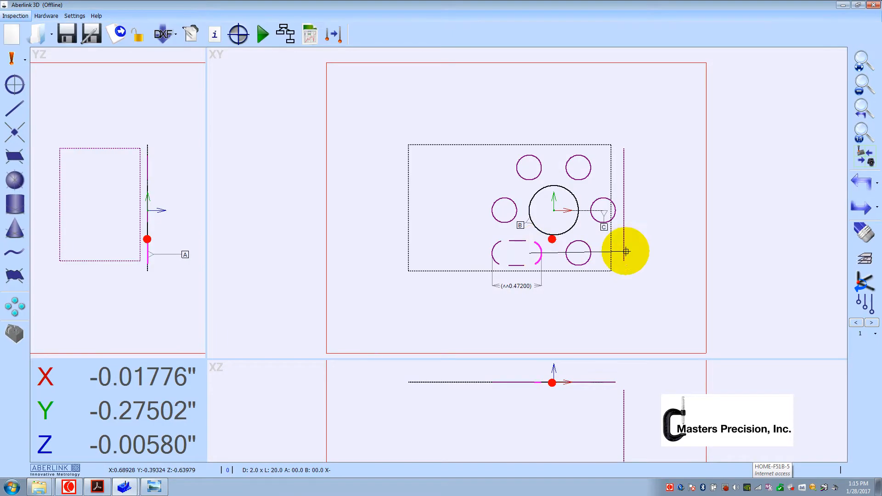
{"action": "left_click", "coordinate": [623, 247]}
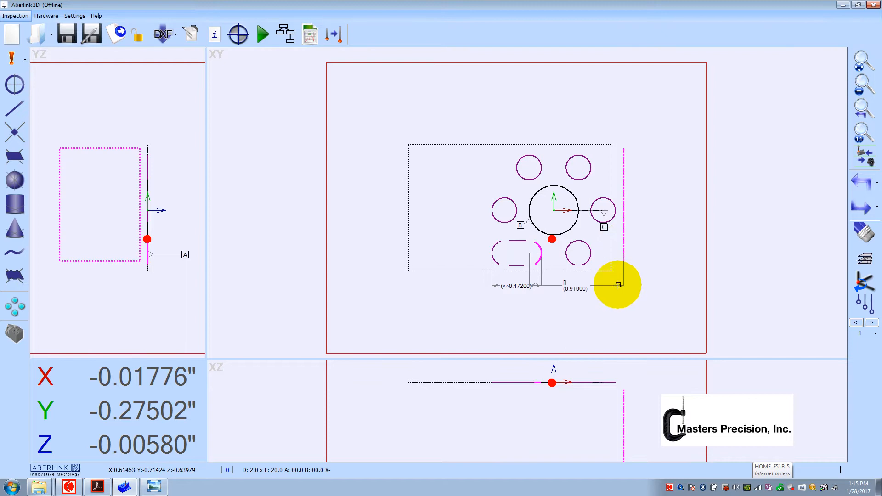
{"action": "left_click", "coordinate": [618, 281]}
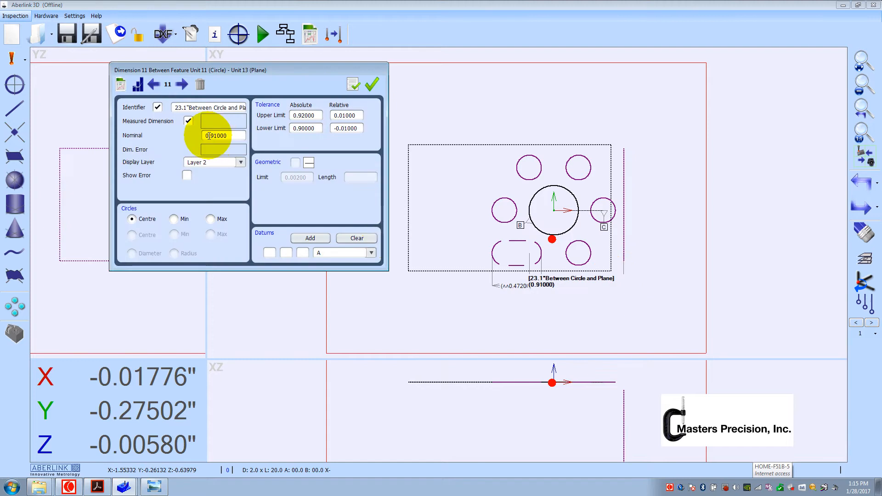
- Give the slot-to-plane dimension a 0.787 nominal, +0.03/-0.03 limits and no identifier, and move it lower beneath the part
{"action": "double_click", "coordinate": [227, 135]}
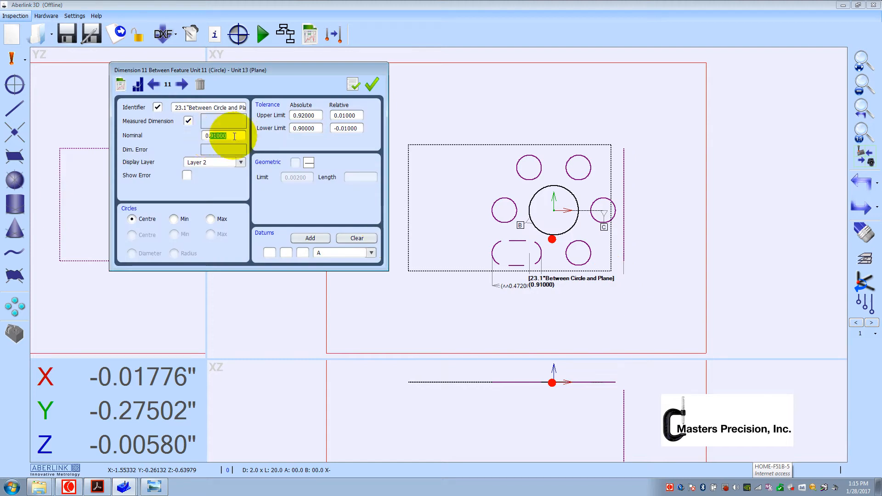
{"action": "type", "text": "0.787"}
{"action": "left_click_drag", "start_coordinate": [342, 116], "coordinate": [351, 128]}
{"action": "type", "text": "3"}
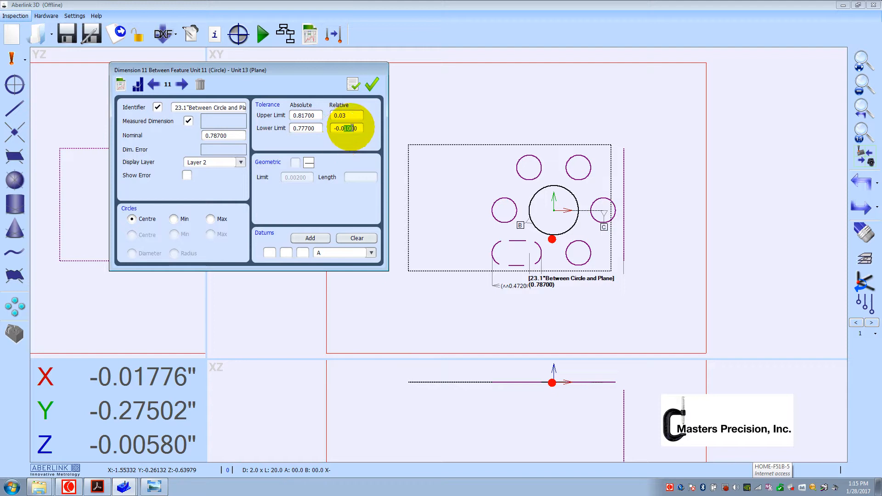
{"action": "type", "text": "3"}
{"action": "left_click", "coordinate": [157, 108]}
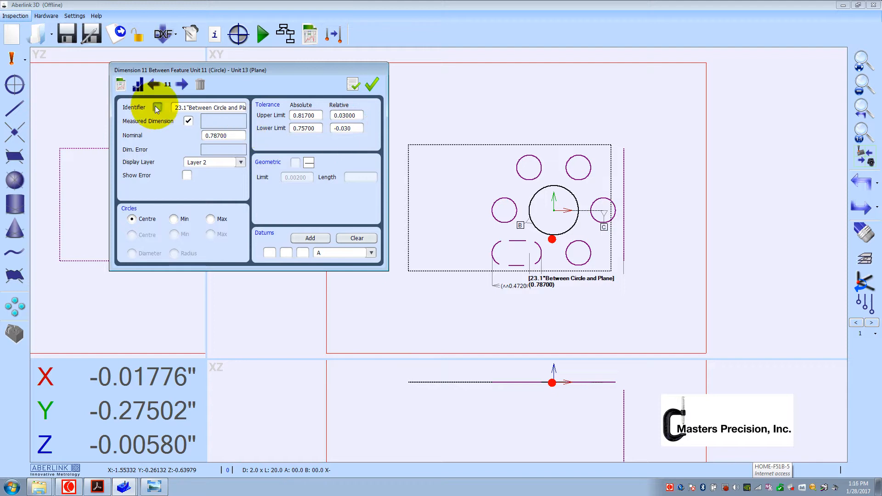
{"action": "left_click", "coordinate": [353, 87]}
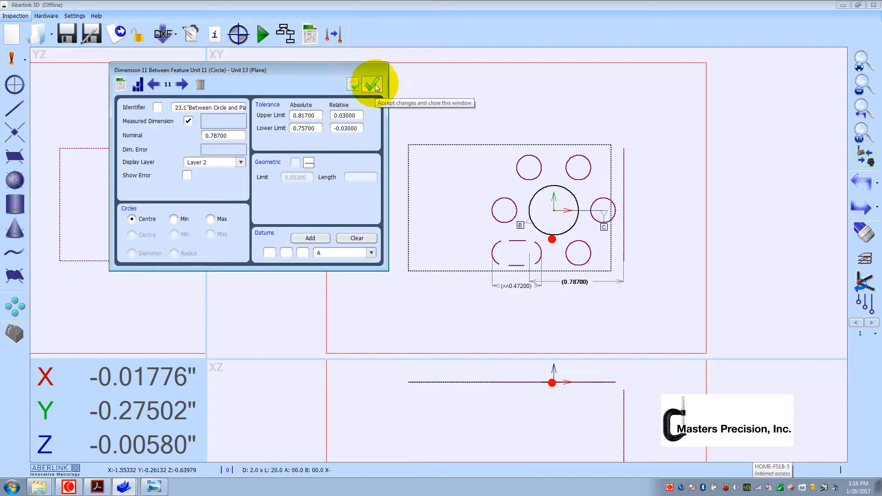
{"action": "left_click", "coordinate": [373, 84]}
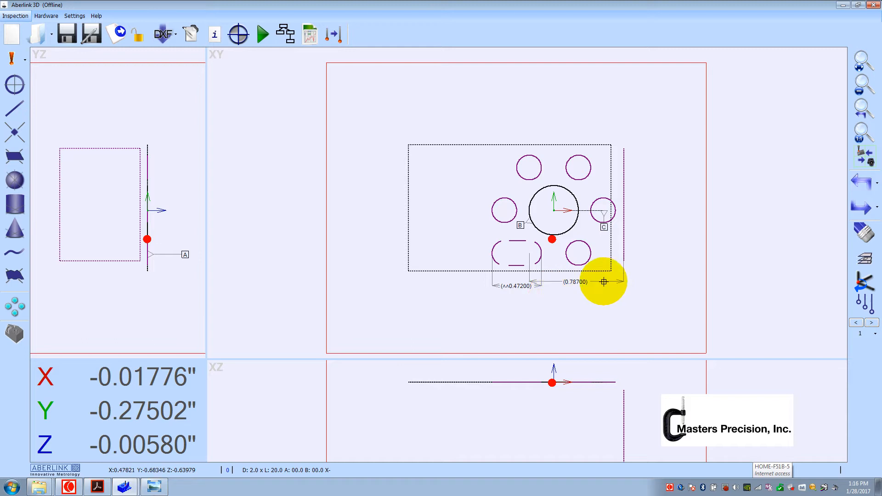
{"action": "left_click_drag", "start_coordinate": [603, 282], "coordinate": [607, 294]}
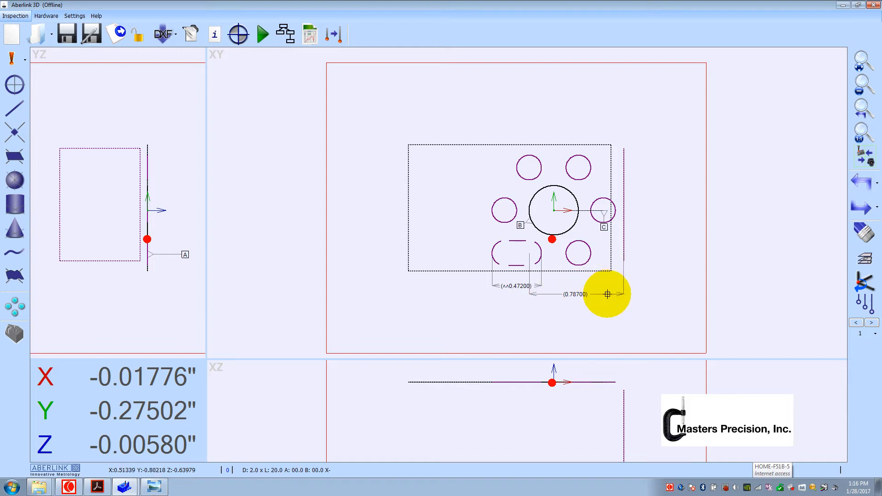
- Check the PDF drawing and dimension the distance from the large central circle to the right-side plane, placing it above the part
{"action": "left_click", "coordinate": [96, 488]}
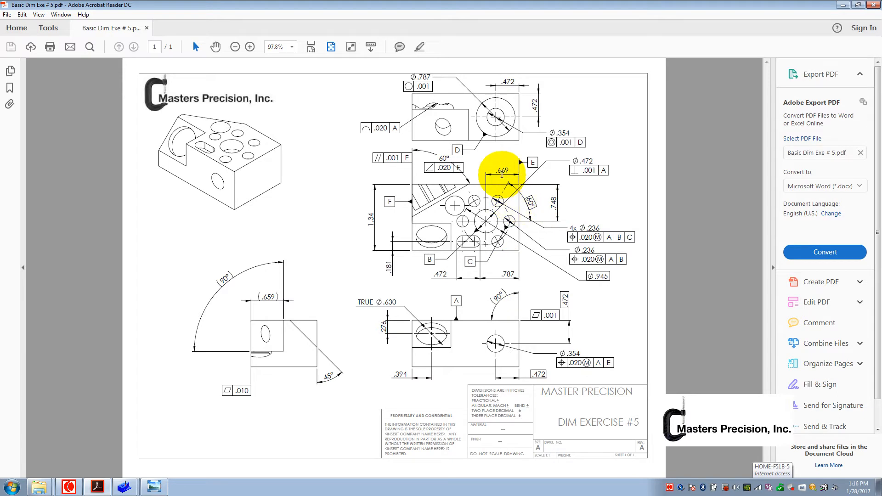
{"action": "left_click", "coordinate": [844, 5]}
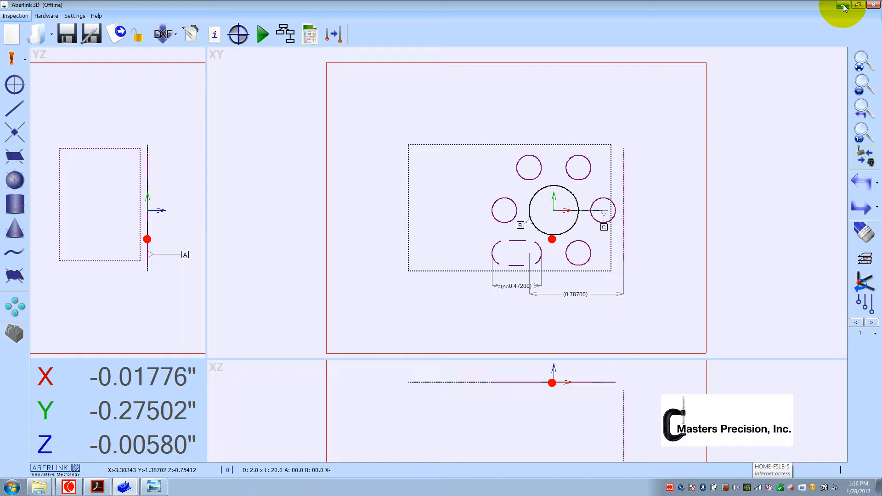
{"action": "left_click", "coordinate": [564, 187]}
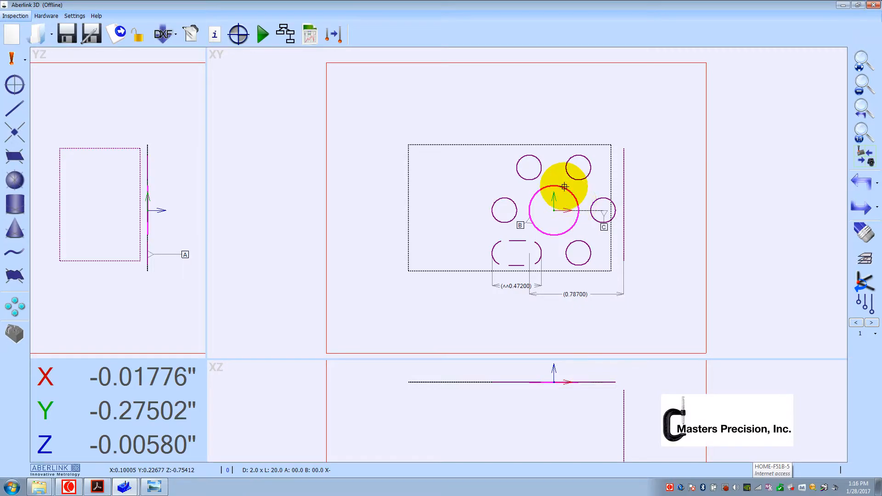
{"action": "left_click", "coordinate": [623, 186]}
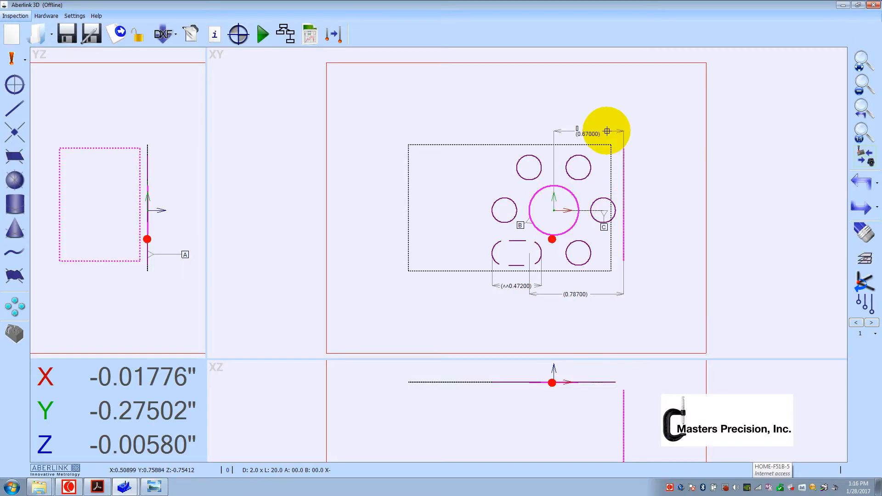
{"action": "left_click", "coordinate": [607, 130]}
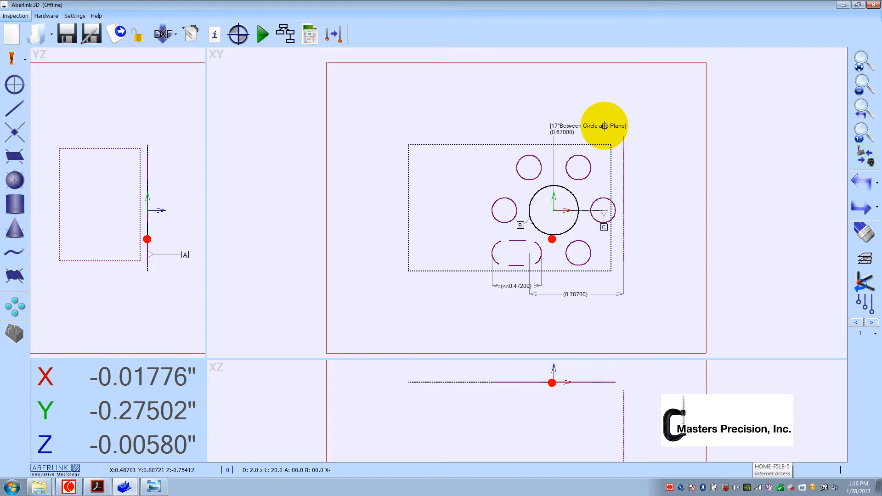
- Set the central circle-to-plane dimension's relative tolerance limits to +0.03 and -0.03
{"action": "double_click", "coordinate": [604, 126]}
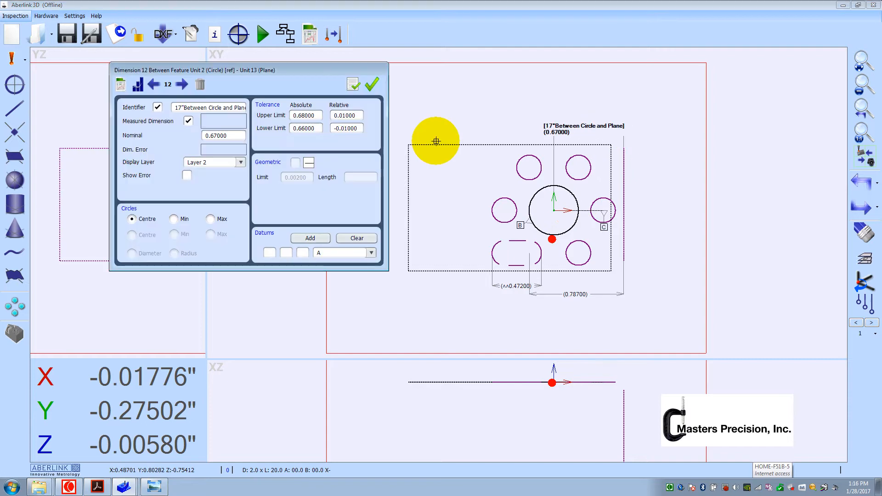
{"action": "left_click", "coordinate": [345, 116]}
{"action": "key", "text": "BackSpace"}
{"action": "type", "text": "3"}
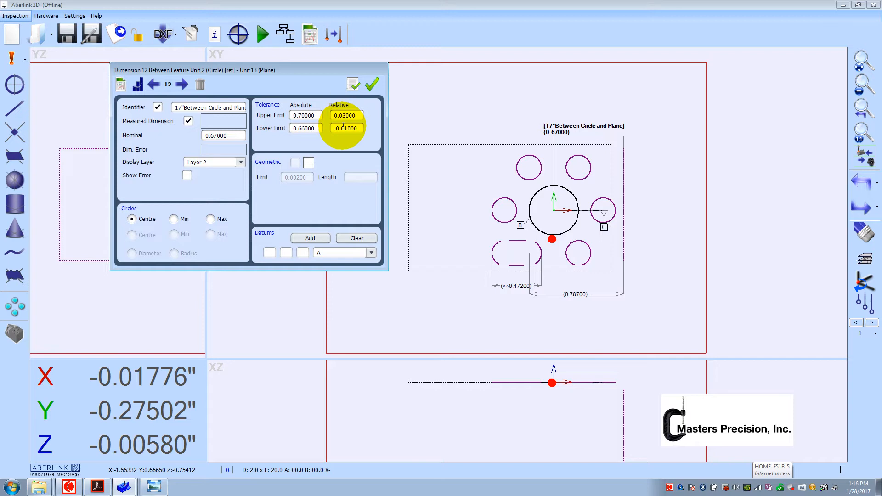
{"action": "left_click", "coordinate": [345, 128]}
{"action": "key", "text": "BackSpace"}
{"action": "type", "text": "3"}
- Give the central circle-to-plane dimension a 0.669 nominal and no identifier, and move it closer to the part
{"action": "left_click", "coordinate": [224, 136]}
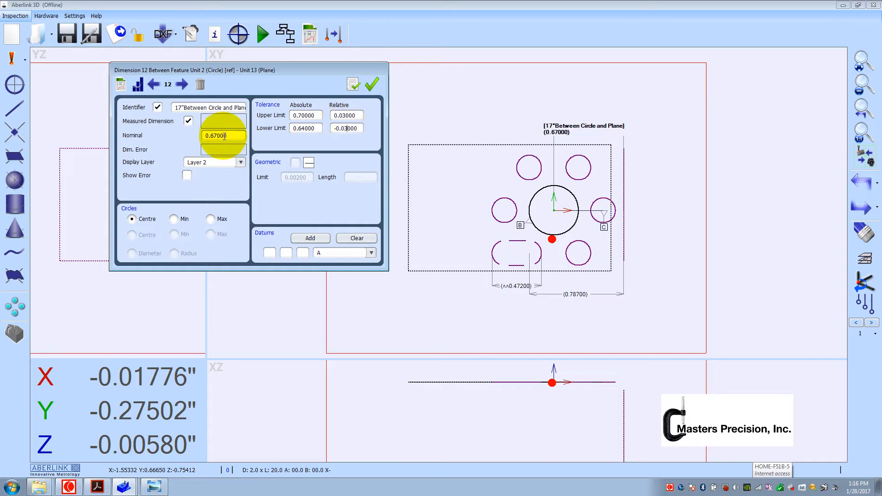
{"action": "left_click_drag", "start_coordinate": [213, 136], "coordinate": [244, 140]}
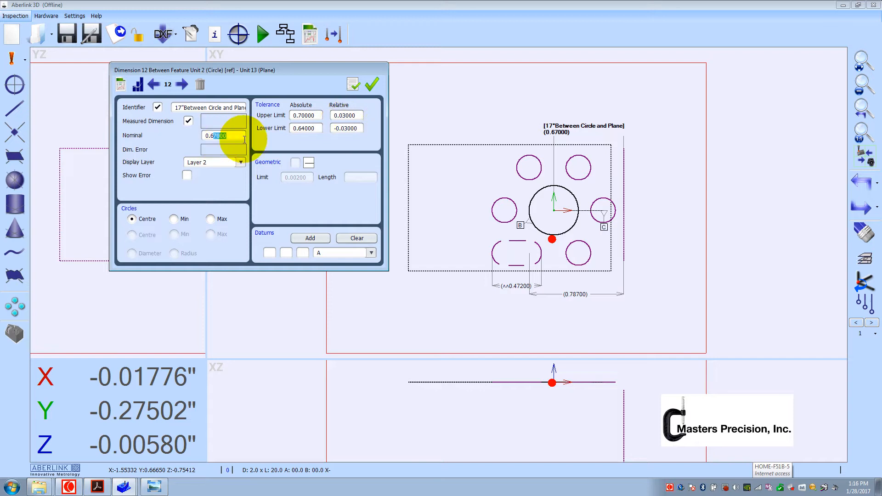
{"action": "type", "text": "69"}
{"action": "left_click", "coordinate": [157, 107]}
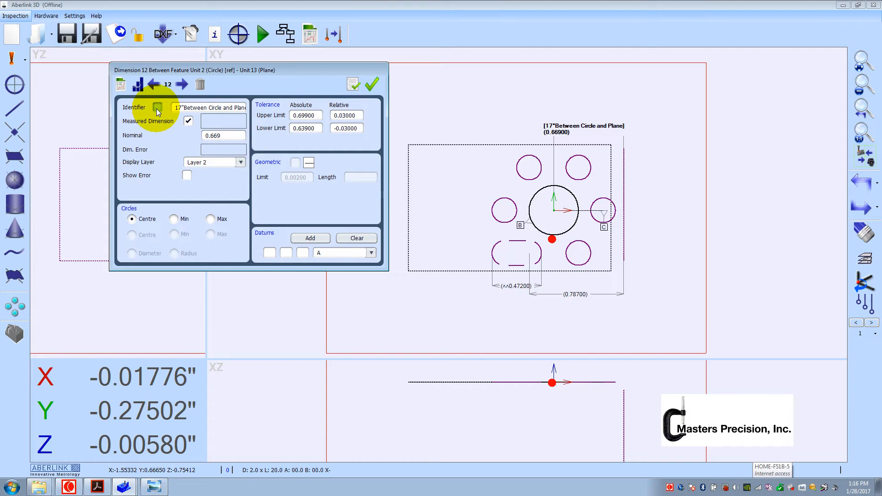
{"action": "left_click", "coordinate": [352, 86]}
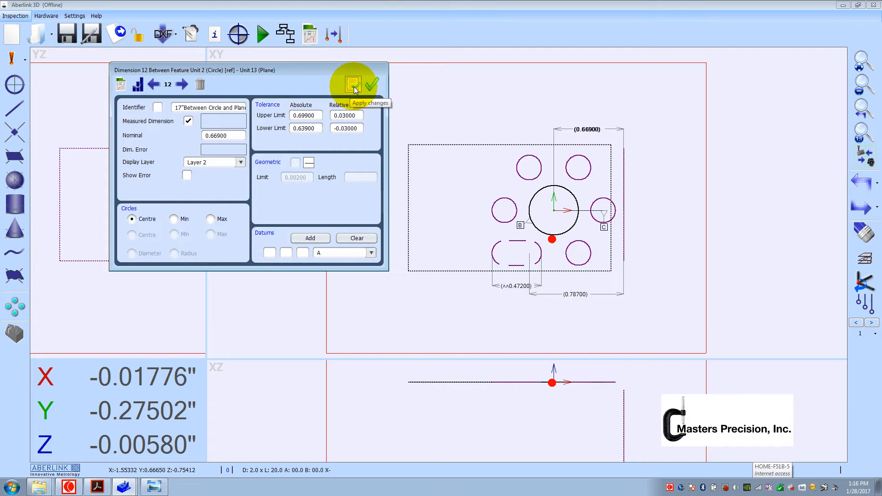
{"action": "left_click", "coordinate": [372, 84]}
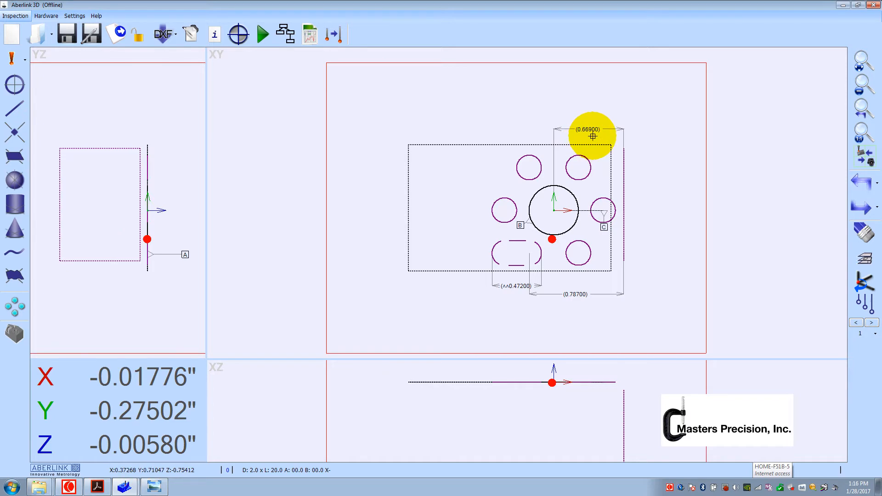
{"action": "left_click_drag", "start_coordinate": [592, 136], "coordinate": [587, 146]}
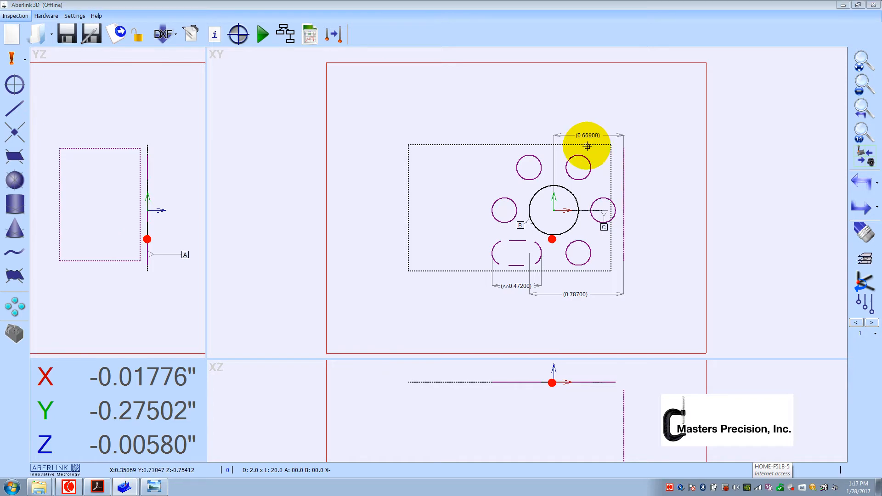
- Consult the PDF drawing and part photo, and select the D: 2.0 x L: 20.0 Y- stylus in the training block's CAD window
{"action": "left_click", "coordinate": [96, 488]}
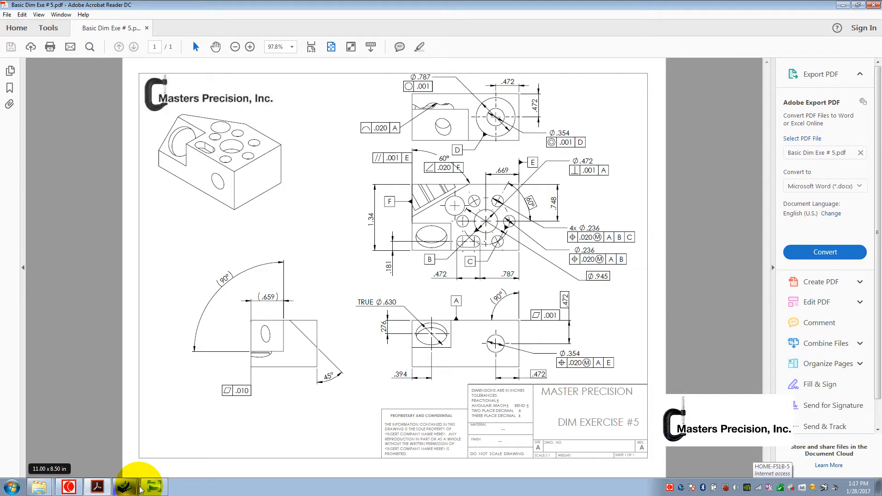
{"action": "left_click", "coordinate": [153, 486]}
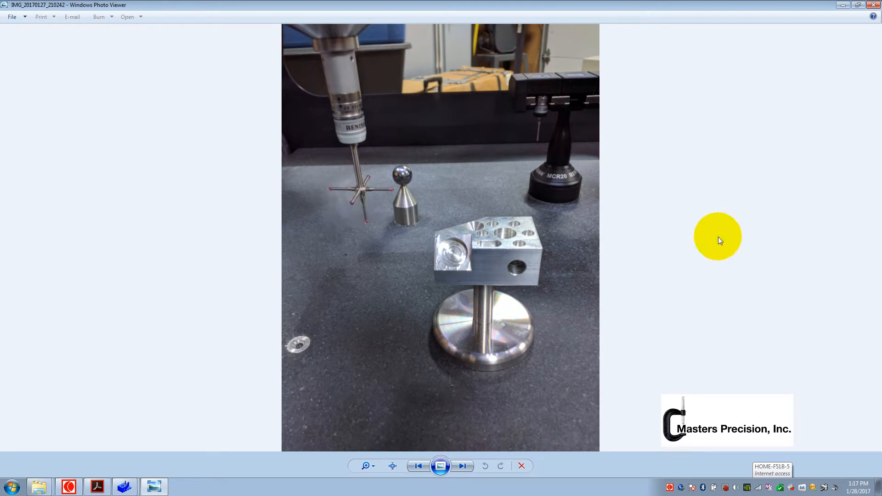
{"action": "left_click", "coordinate": [846, 7]}
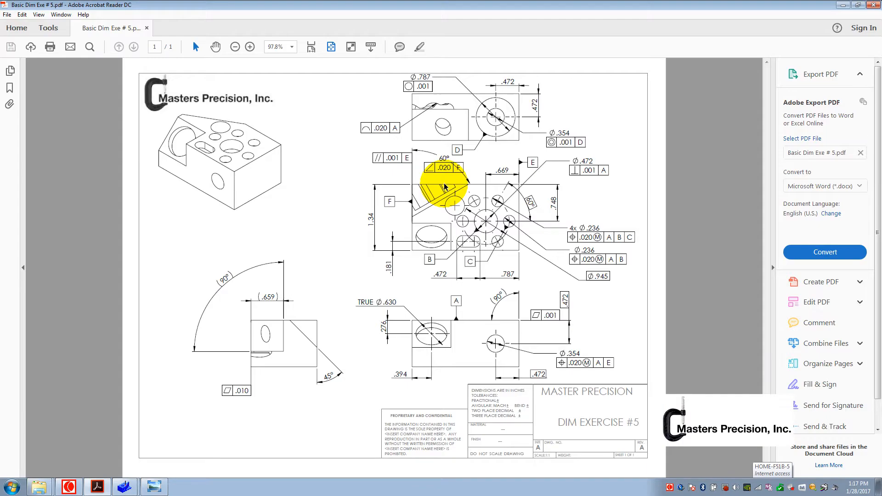
{"action": "left_click", "coordinate": [838, 6]}
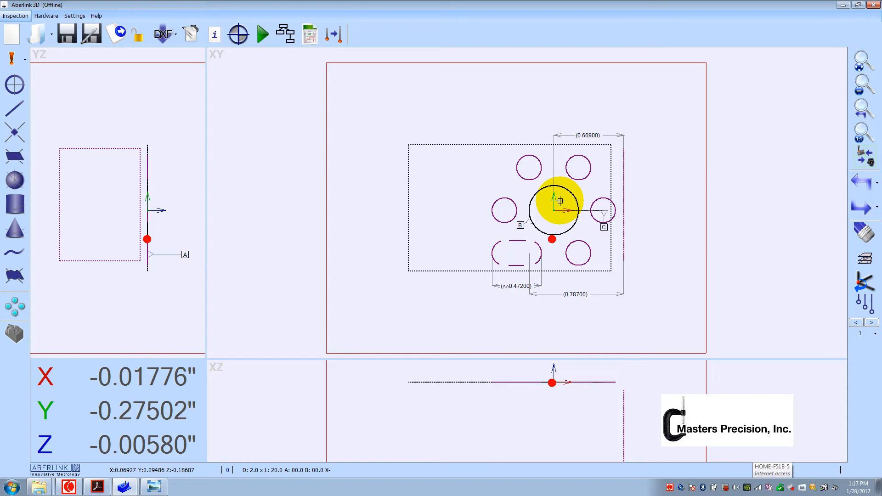
{"action": "left_click", "coordinate": [131, 486]}
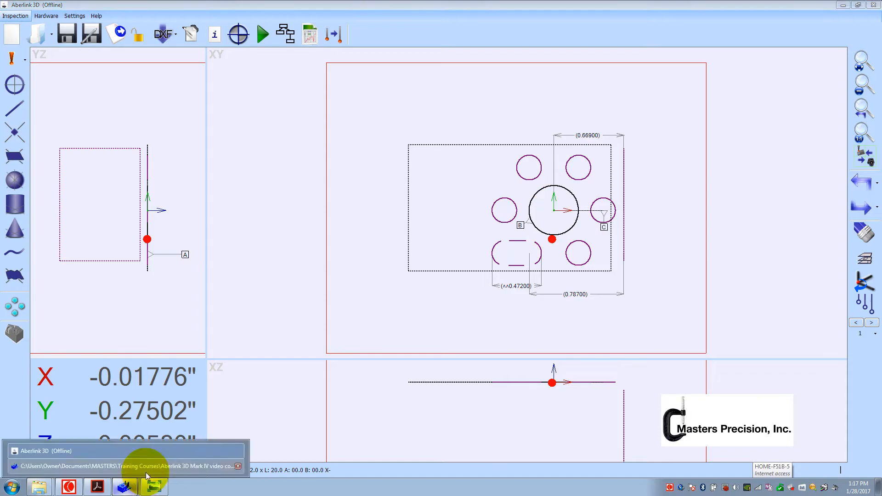
{"action": "left_click", "coordinate": [145, 466]}
{"action": "scroll", "coordinate": [482, 288], "scroll_direction": "down", "scroll_amount": 2}
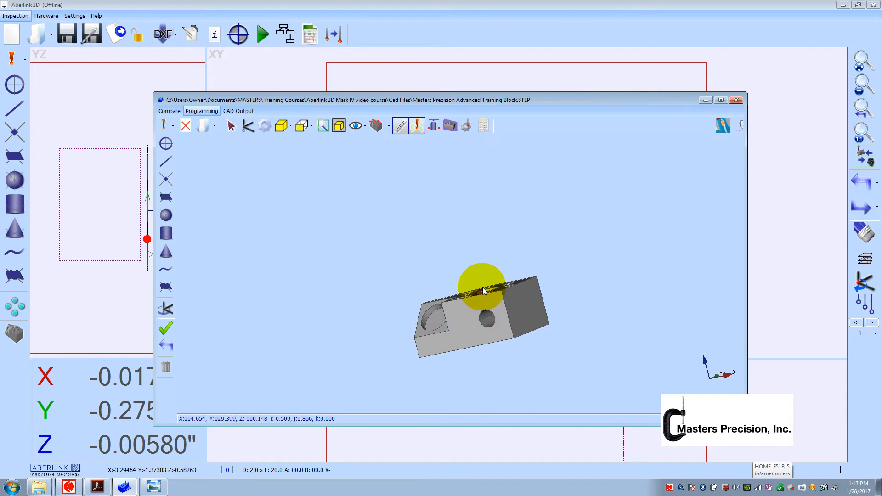
{"action": "middle_click_drag", "start_coordinate": [536, 297], "coordinate": [392, 319]}
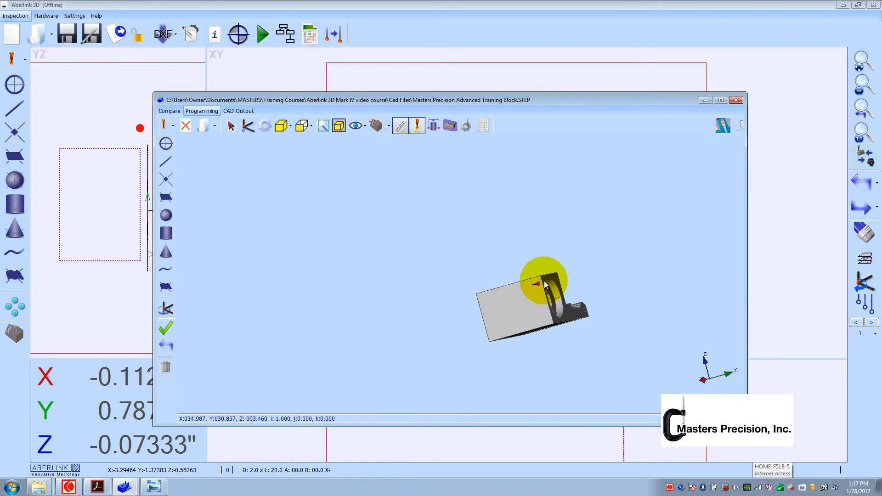
{"action": "scroll", "coordinate": [557, 279], "scroll_direction": "up", "scroll_amount": 3}
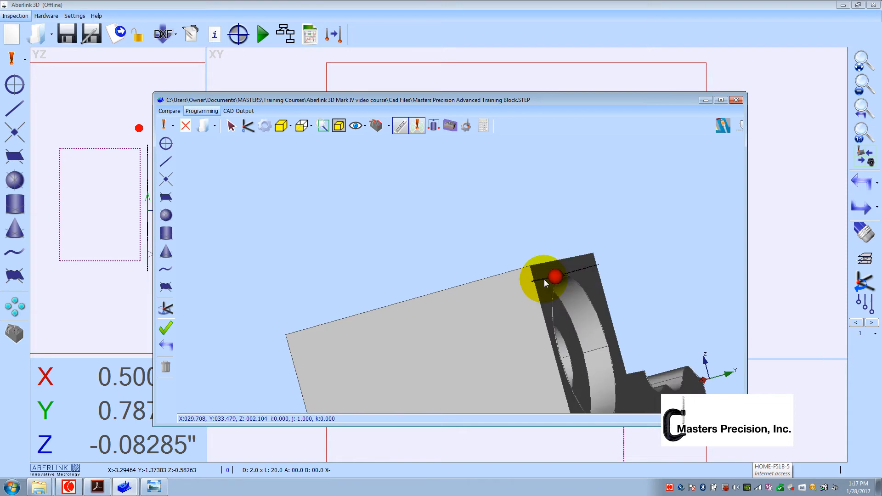
{"action": "scroll", "coordinate": [544, 279], "scroll_direction": "up", "scroll_amount": 1}
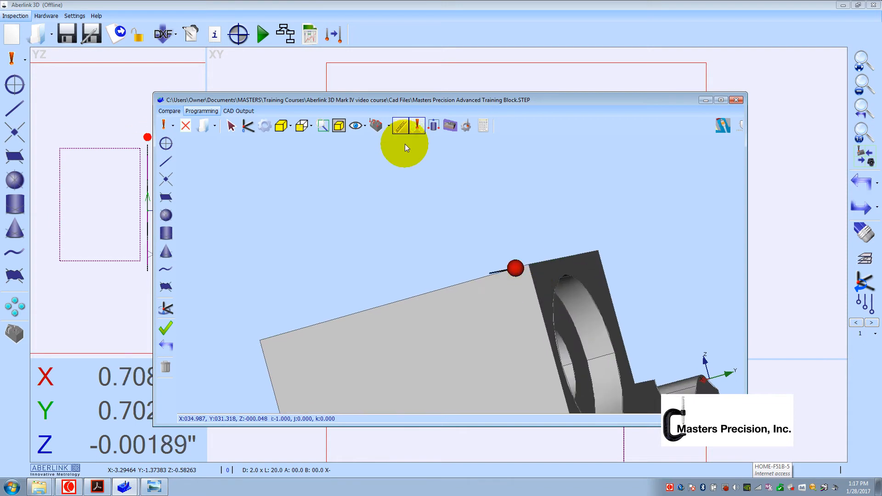
{"action": "left_click", "coordinate": [173, 126]}
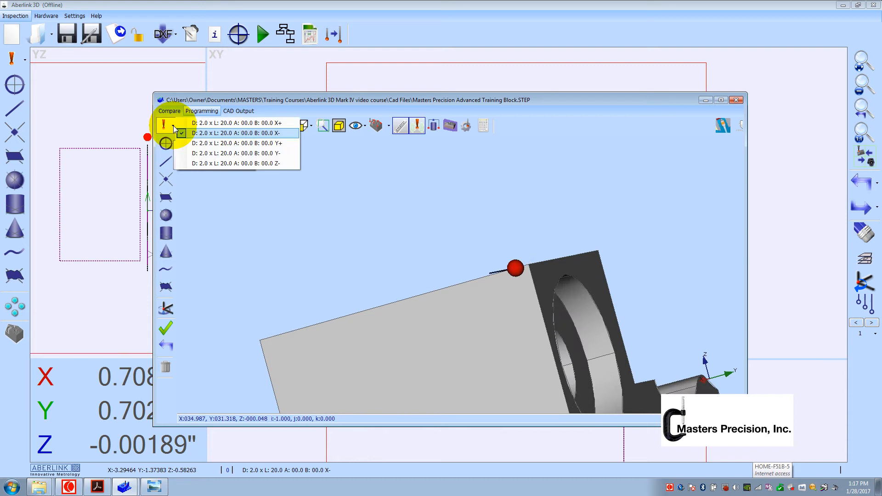
{"action": "left_click", "coordinate": [234, 153]}
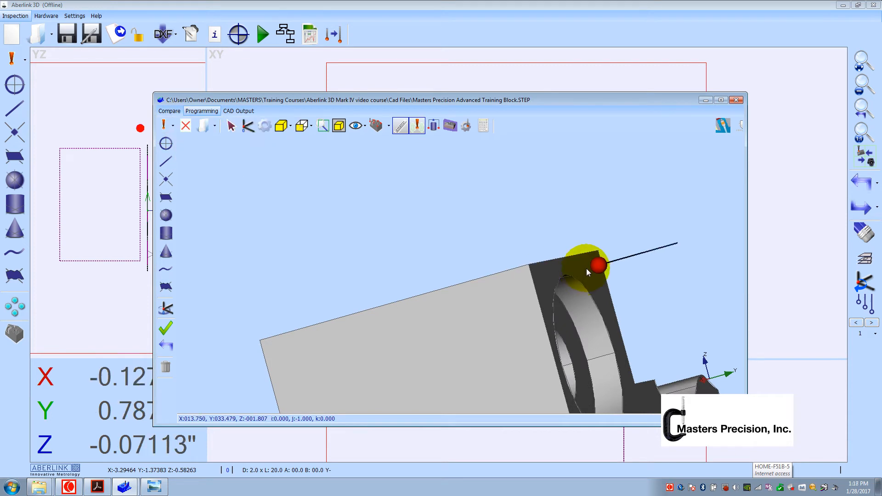
- Measure the counterbored side face of the block as a plane, taking four touch points near its corners
{"action": "scroll", "coordinate": [567, 264], "scroll_direction": "down", "scroll_amount": 2}
{"action": "middle_click_drag", "start_coordinate": [566, 263], "coordinate": [337, 148]}
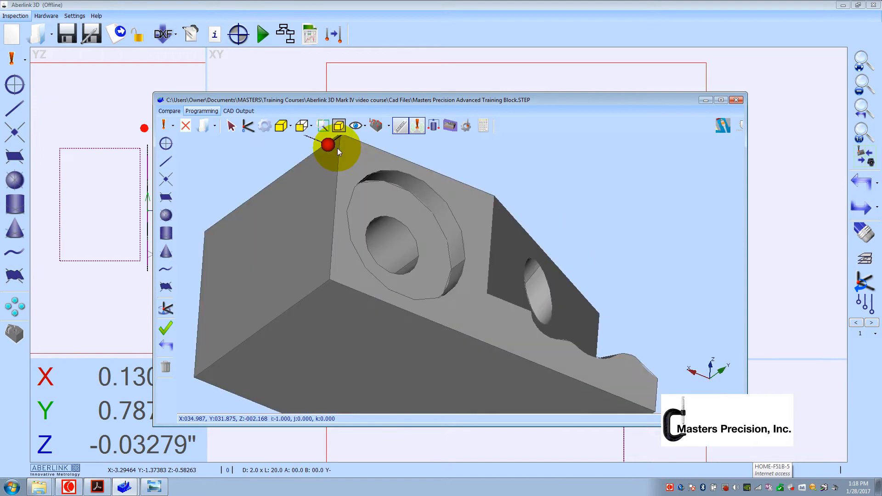
{"action": "left_click_drag", "start_coordinate": [338, 148], "coordinate": [180, 195]}
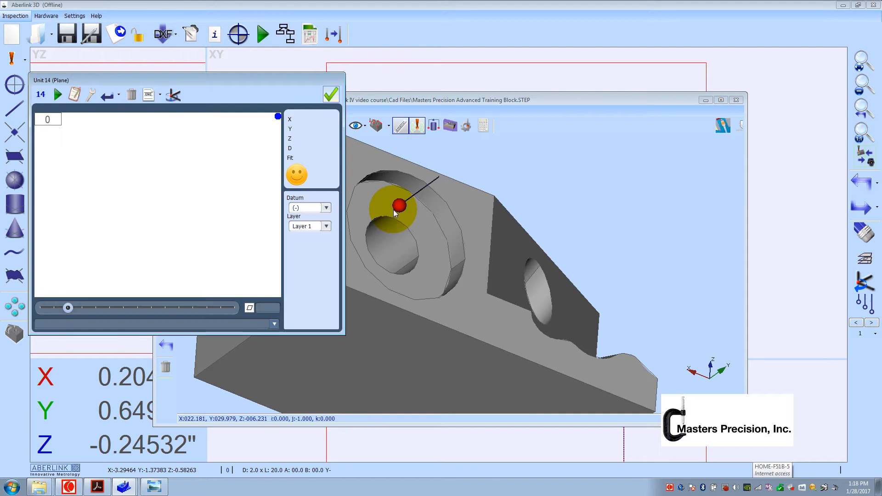
{"action": "left_click", "coordinate": [457, 202]}
{"action": "middle_click_drag", "start_coordinate": [456, 203], "coordinate": [493, 215]}
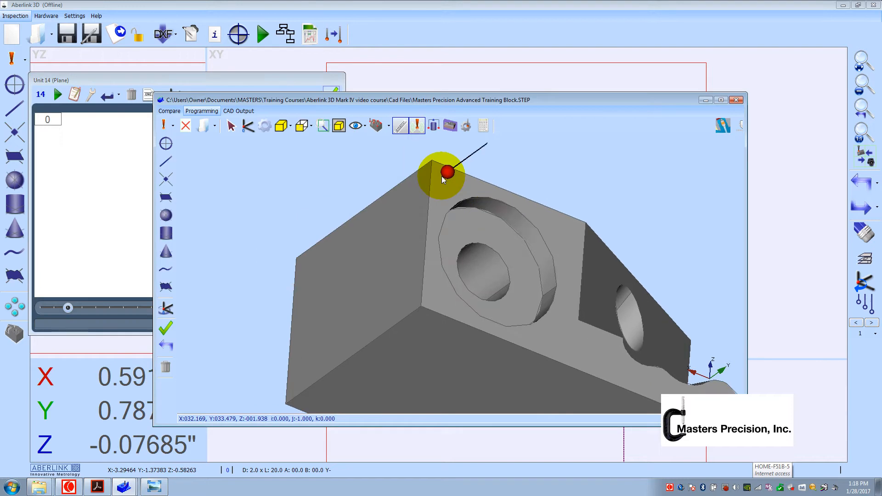
{"action": "left_click", "coordinate": [435, 178]}
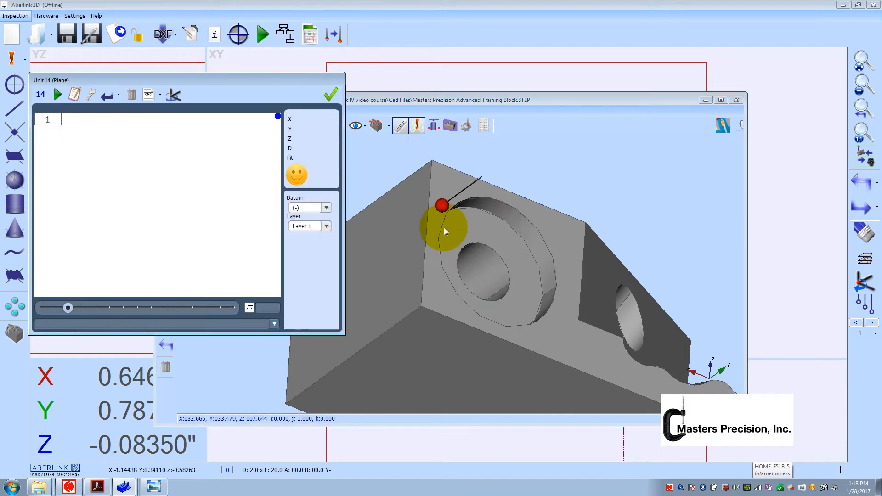
{"action": "left_click", "coordinate": [427, 301]}
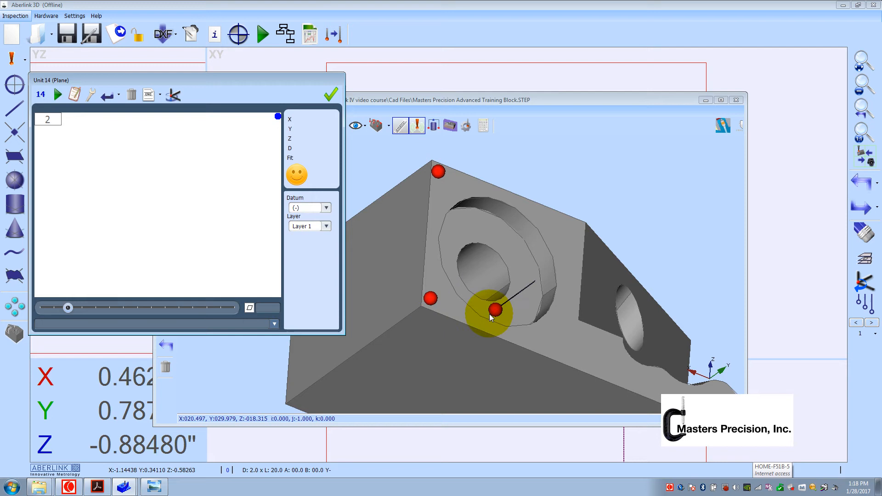
{"action": "scroll", "coordinate": [512, 316], "scroll_direction": "down", "scroll_amount": 2}
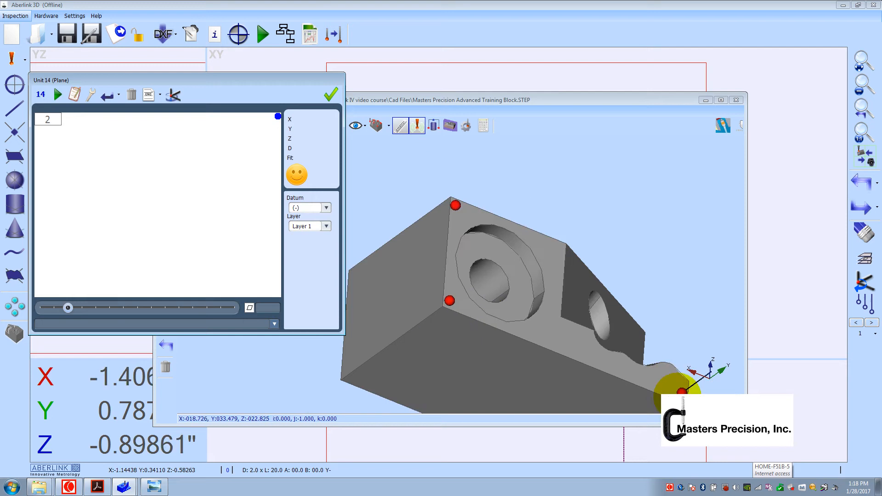
{"action": "left_click", "coordinate": [558, 248]}
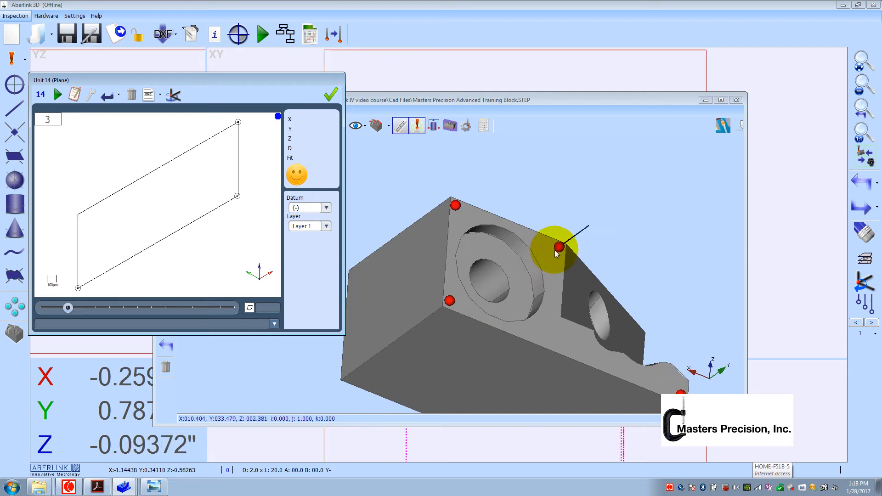
{"action": "left_click", "coordinate": [557, 249]}
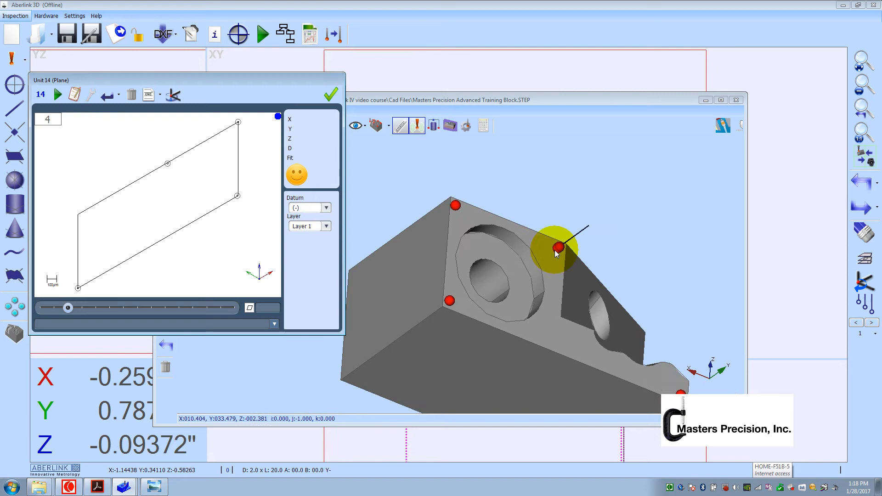
{"action": "left_click", "coordinate": [327, 93]}
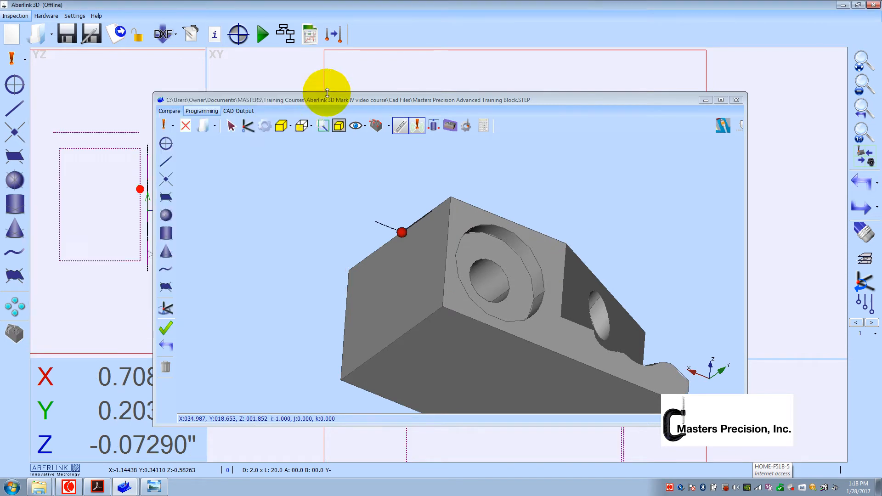
- Measure the outer counterbore on that side face as a circle and, per the PDF drawing, assign it datum D
{"action": "left_click", "coordinate": [512, 239]}
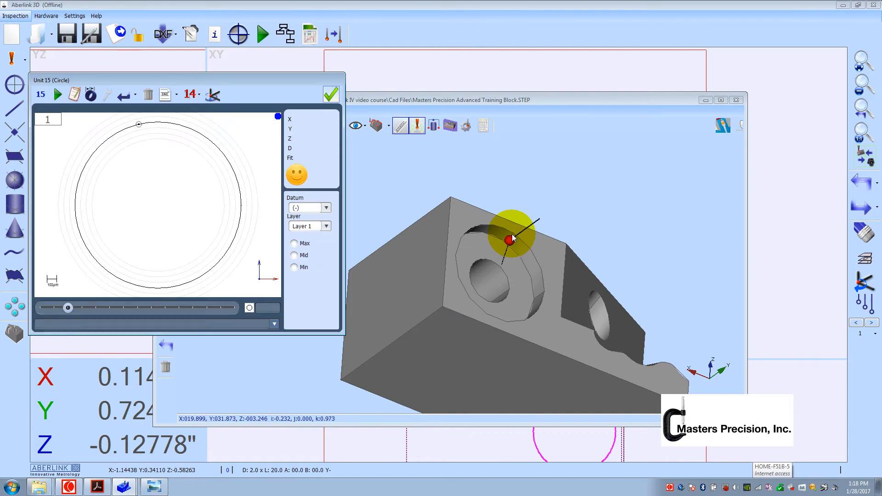
{"action": "left_click", "coordinate": [335, 101]}
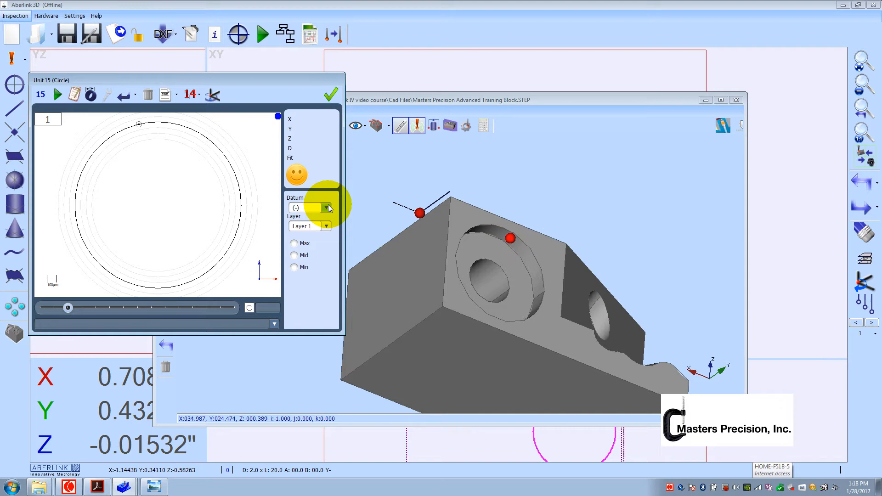
{"action": "left_click", "coordinate": [96, 486]}
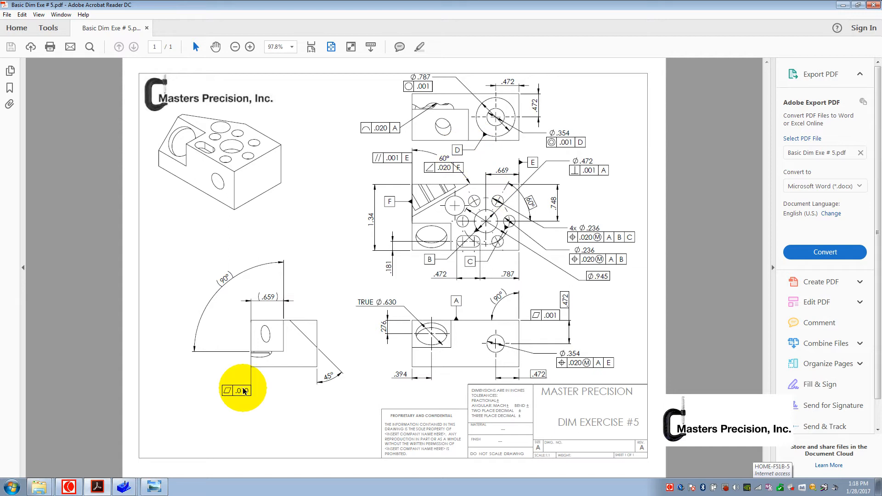
{"action": "left_click", "coordinate": [842, 5]}
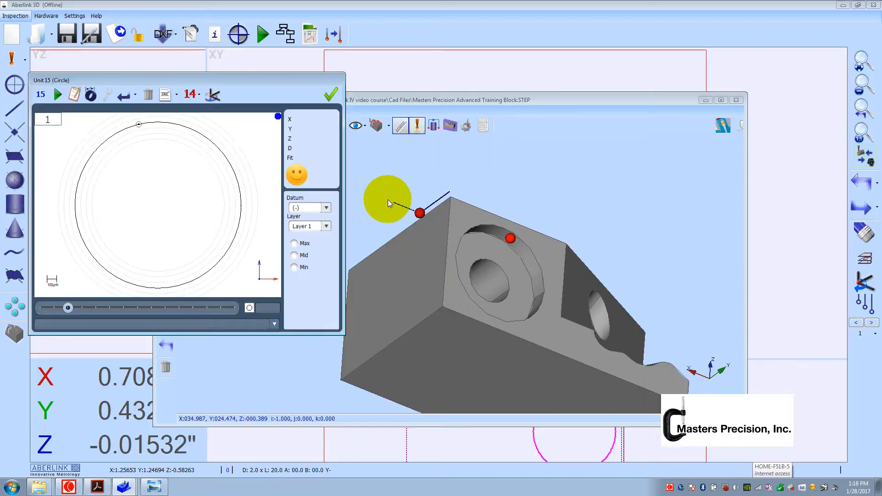
{"action": "left_click", "coordinate": [327, 208]}
{"action": "left_click", "coordinate": [309, 226]}
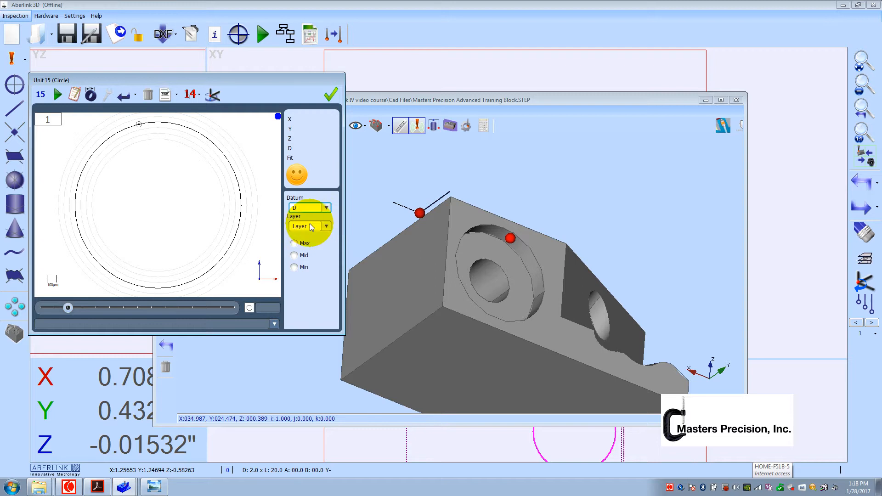
{"action": "left_click", "coordinate": [330, 95]}
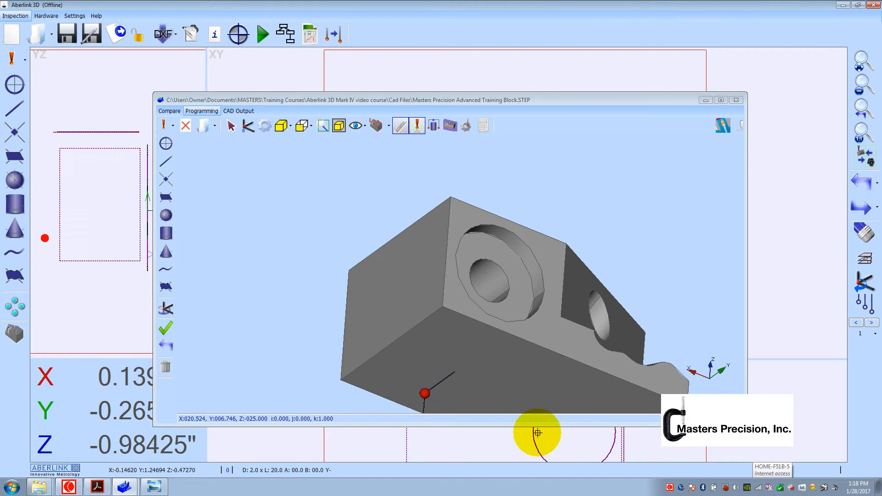
- Measure the smaller bore inside the counterbore as a circle with no datum assigned
{"action": "left_click_drag", "start_coordinate": [593, 99], "coordinate": [629, 69]}
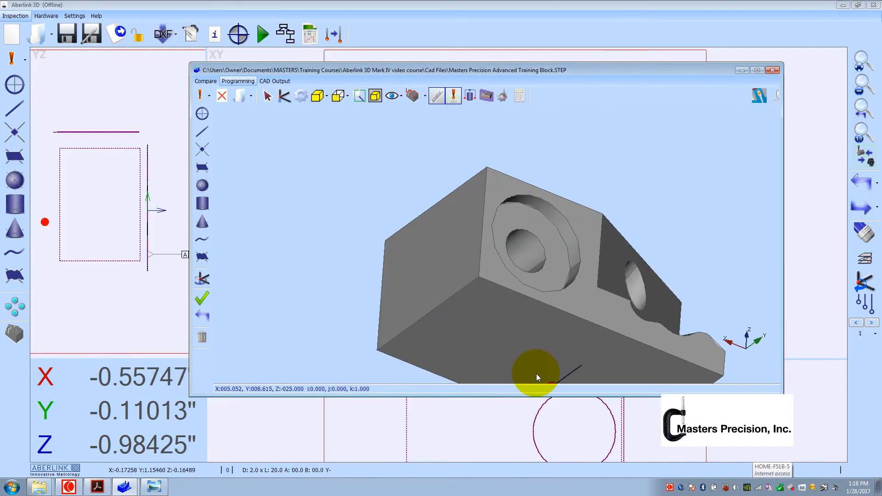
{"action": "left_click", "coordinate": [526, 237]}
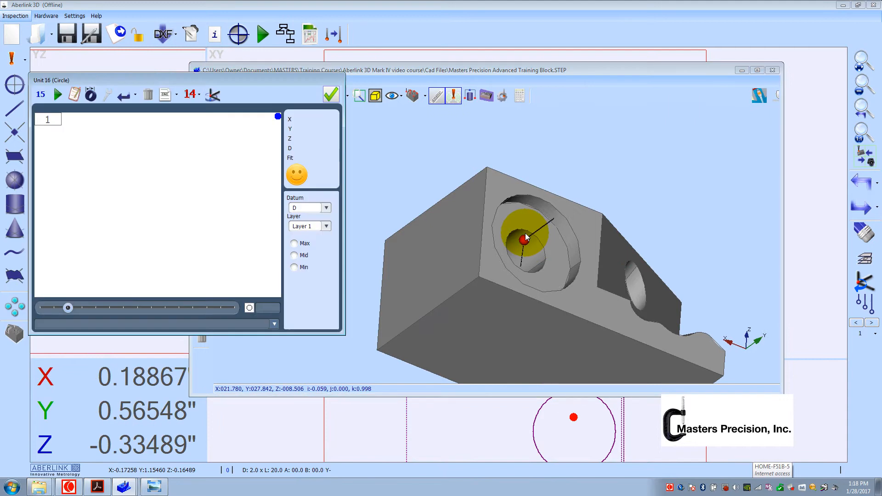
{"action": "left_click", "coordinate": [363, 121]}
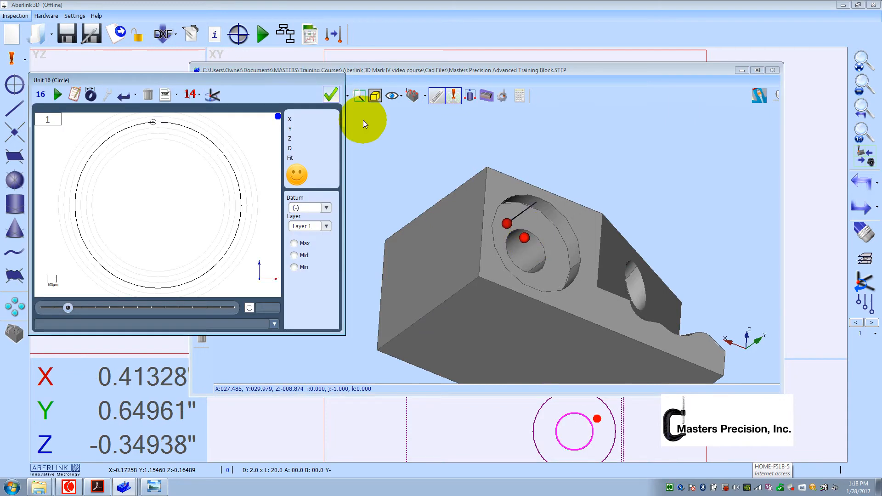
{"action": "left_click", "coordinate": [330, 95]}
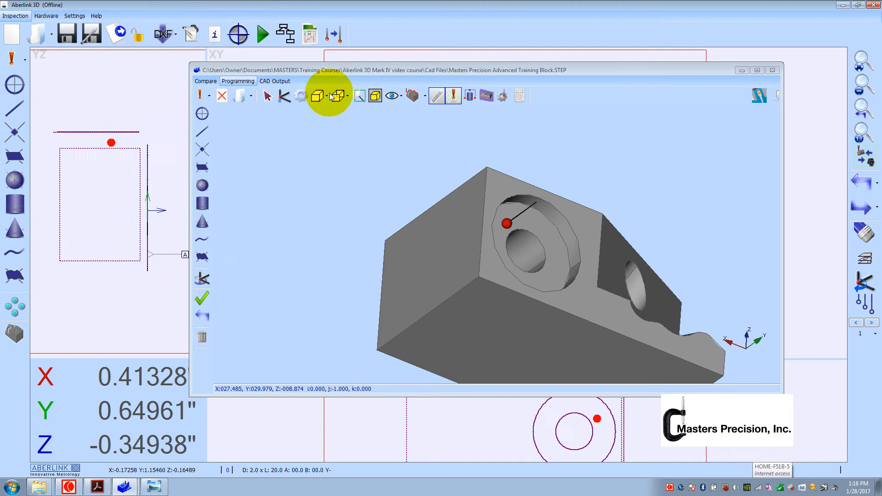
- Set the inner bore circle's penetration to 0.2 and remake its four-point machine touch moves
{"action": "left_click", "coordinate": [592, 420]}
{"action": "left_click", "coordinate": [568, 413]}
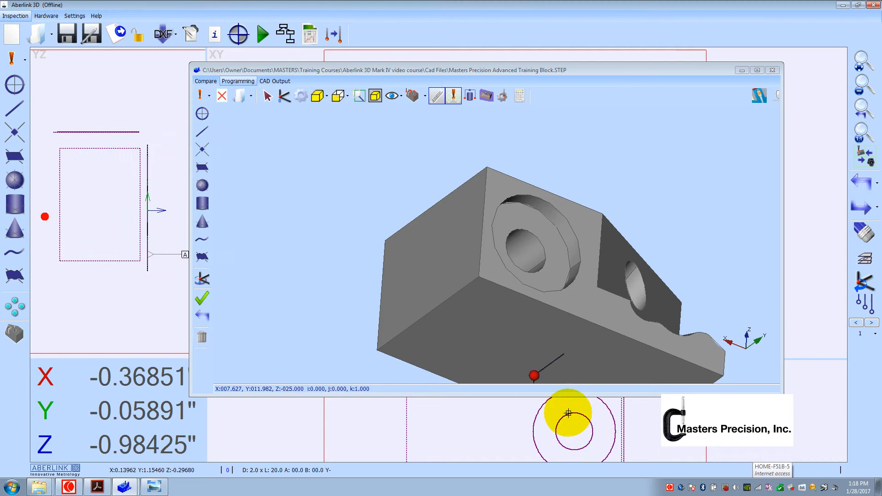
{"action": "left_click", "coordinate": [166, 95]}
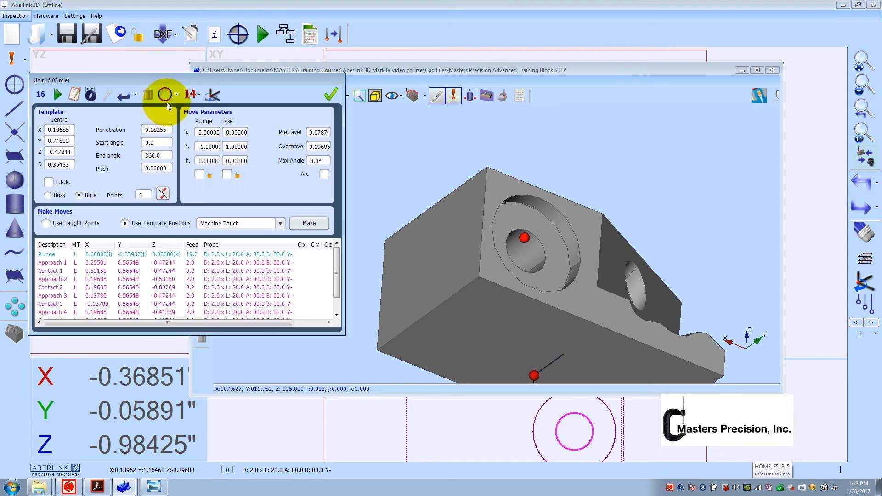
{"action": "left_click_drag", "start_coordinate": [150, 130], "coordinate": [174, 131]}
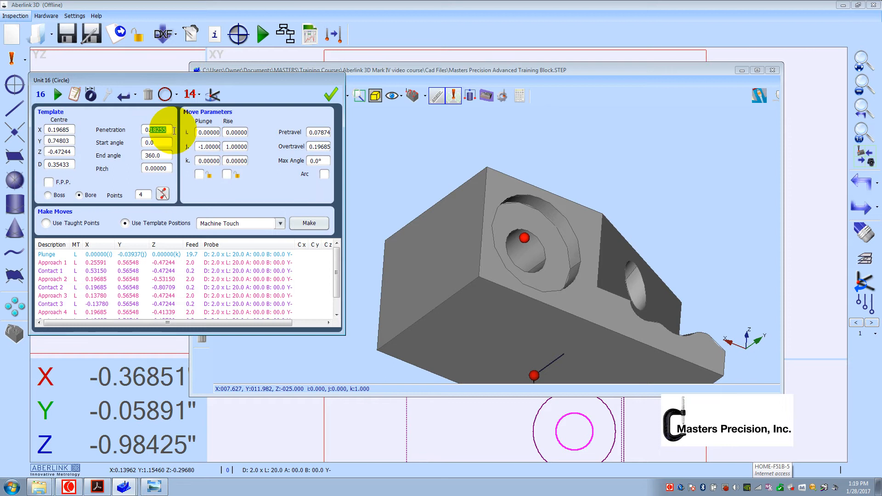
{"action": "type", "text": "2"}
{"action": "left_click", "coordinate": [154, 195]}
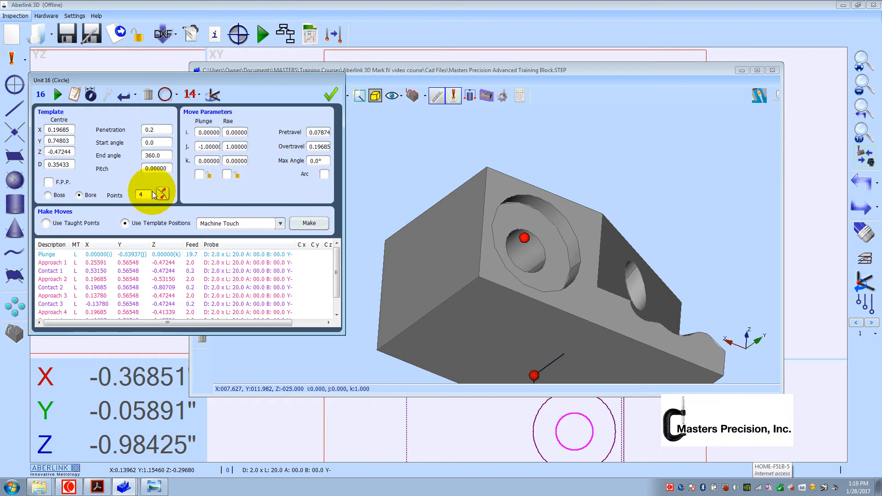
{"action": "double_click", "coordinate": [140, 194]}
{"action": "left_click", "coordinate": [315, 224]}
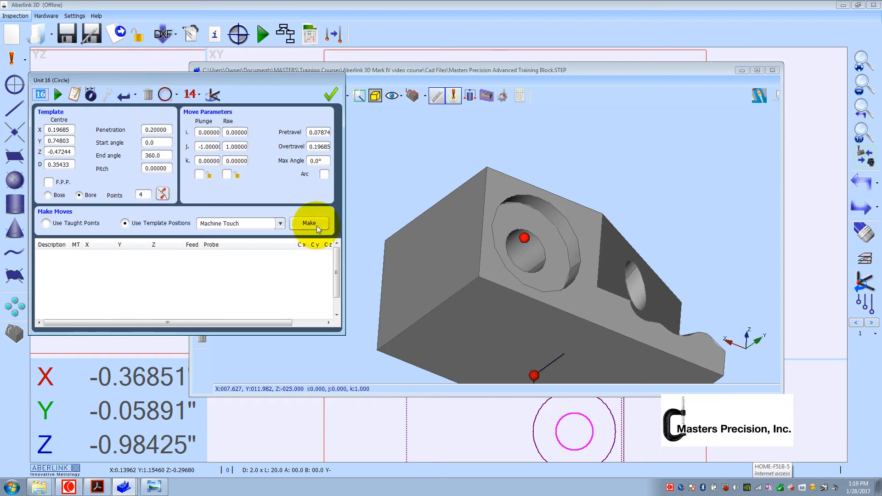
{"action": "left_click", "coordinate": [330, 97]}
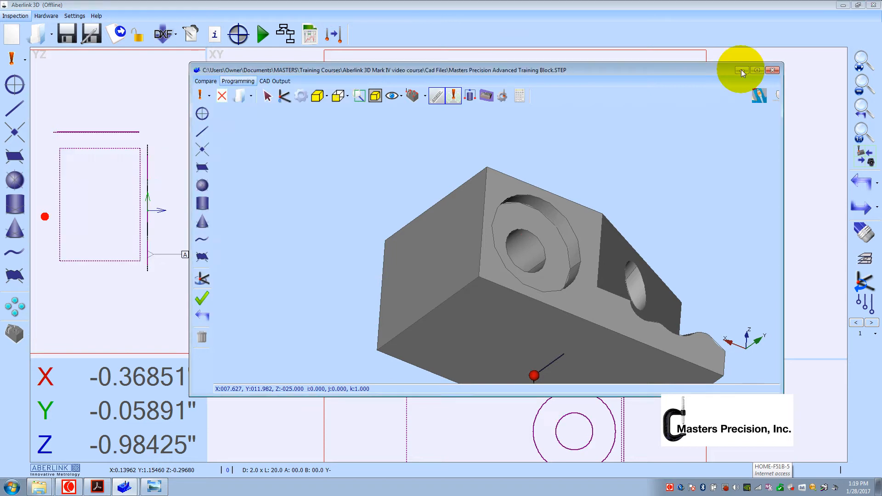
- Minimise the CAD window, enlarge the XZ view and annotate the outer counterbore circle with its datum D label
{"action": "left_click", "coordinate": [742, 72]}
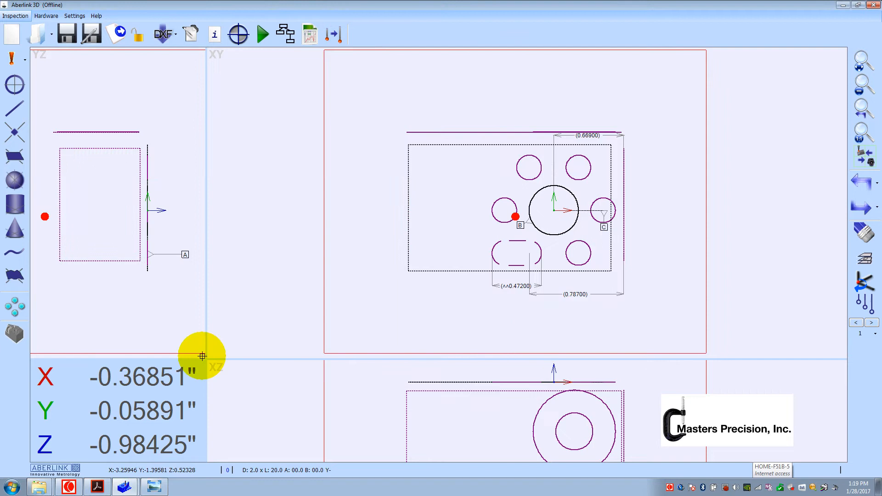
{"action": "left_click_drag", "start_coordinate": [202, 356], "coordinate": [197, 286]}
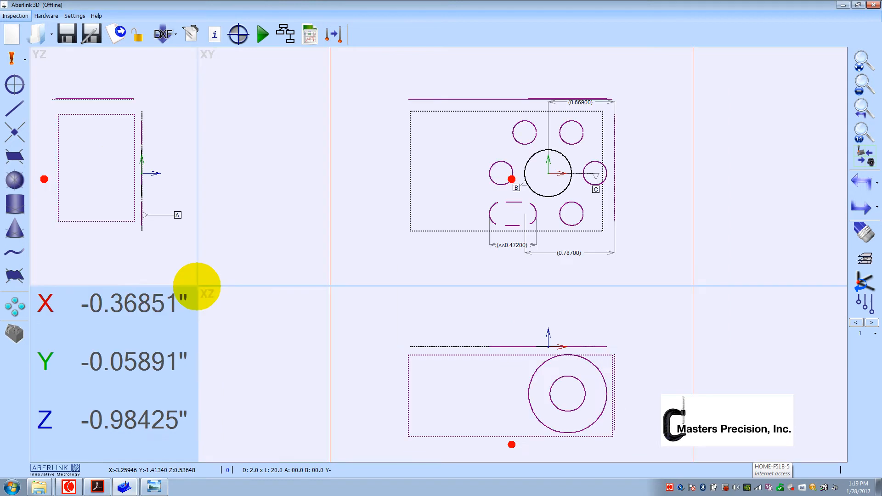
{"action": "left_click", "coordinate": [536, 368]}
{"action": "left_click_drag", "start_coordinate": [536, 369], "coordinate": [435, 298]}
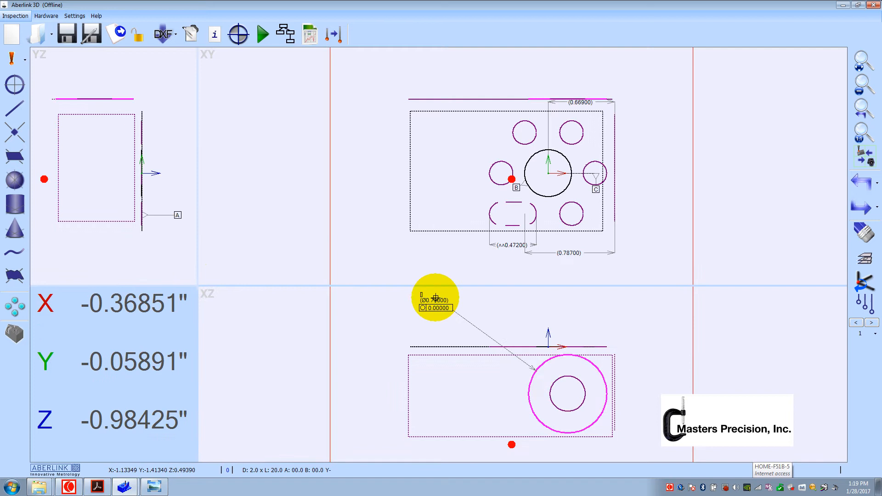
{"action": "right_click", "coordinate": [434, 298]}
{"action": "left_click", "coordinate": [465, 339]}
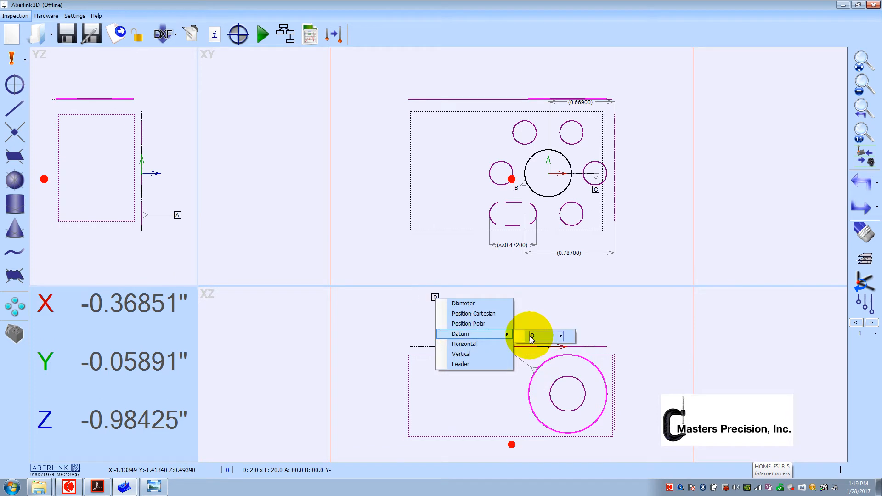
{"action": "key", "text": "Return"}
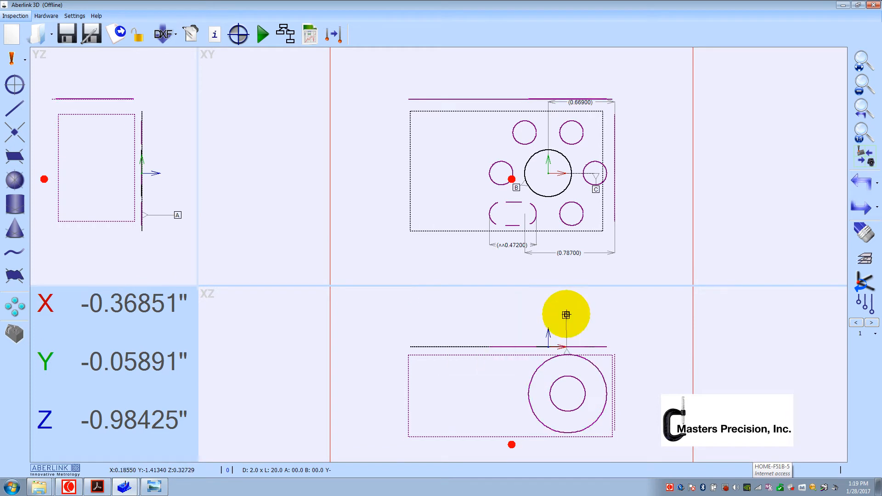
- Place the datum D label below and to the left of the counterbore circle in the XZ view
{"action": "left_click", "coordinate": [566, 314]}
{"action": "left_click_drag", "start_coordinate": [566, 314], "coordinate": [514, 426]}
{"action": "left_click", "coordinate": [514, 426]}
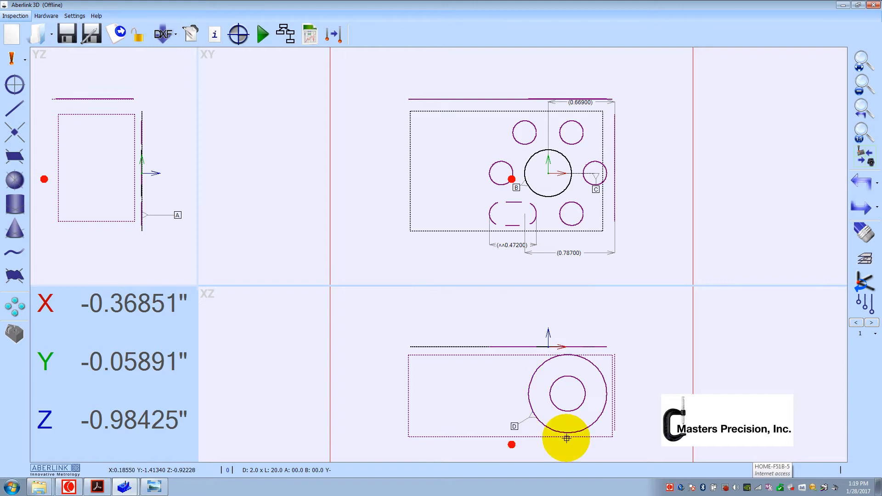
- Check the drawing in Acrobat Reader and dimension the upper edge plane to the datum B circle in the XY view of Aberlink 3D
{"action": "left_click", "coordinate": [130, 489]}
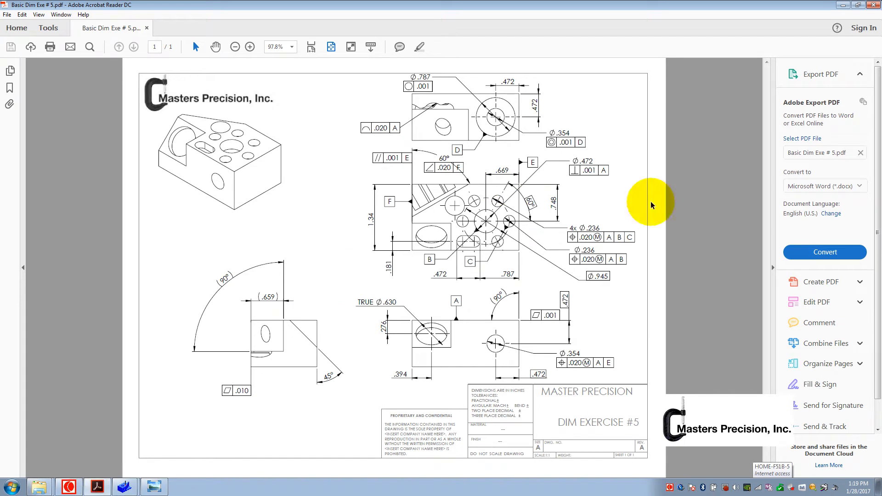
{"action": "left_click", "coordinate": [842, 5]}
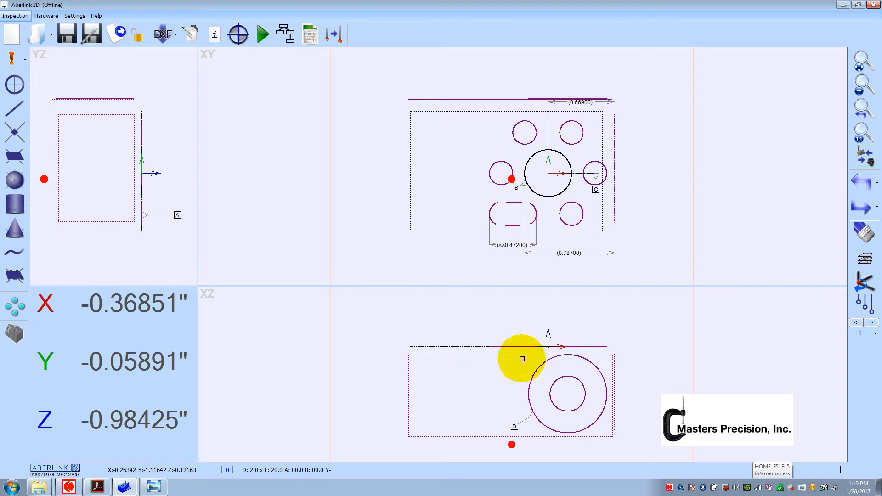
{"action": "left_click_drag", "start_coordinate": [519, 356], "coordinate": [551, 193]}
{"action": "left_click_drag", "start_coordinate": [432, 173], "coordinate": [390, 153]}
{"action": "left_click", "coordinate": [389, 153]}
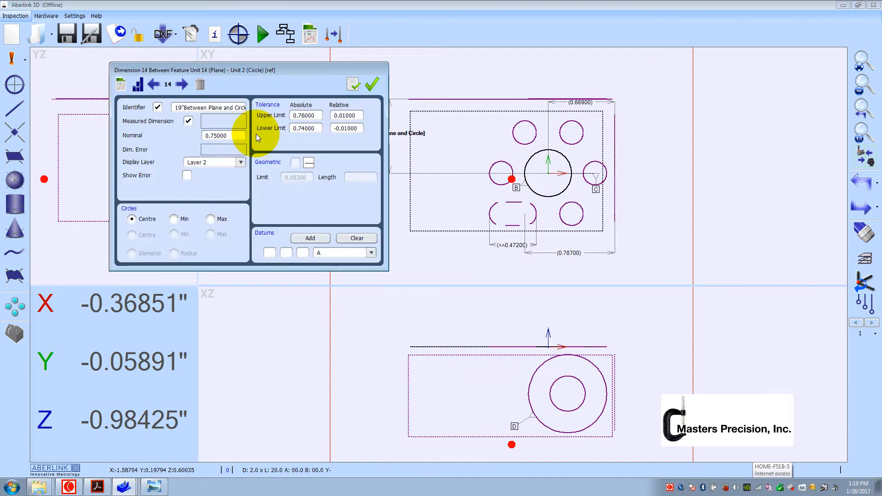
- Set the plane-to-circle dimension's nominal to 0.748 with relative tolerance limits of 0.03 and -0.03
{"action": "type", "text": "0.748"}
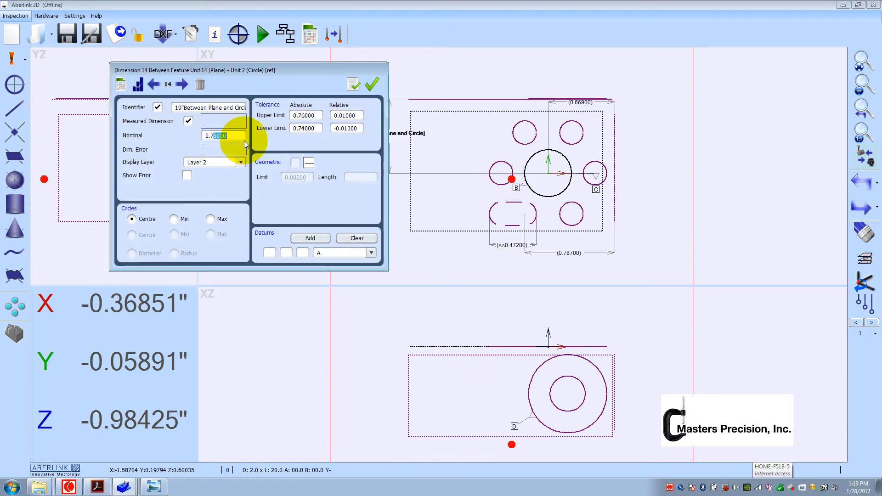
{"action": "left_click", "coordinate": [331, 129]}
{"action": "left_click_drag", "start_coordinate": [342, 116], "coordinate": [359, 129]}
{"action": "type", "text": "3"}
{"action": "left_click", "coordinate": [344, 129]}
{"action": "type", "text": "3"}
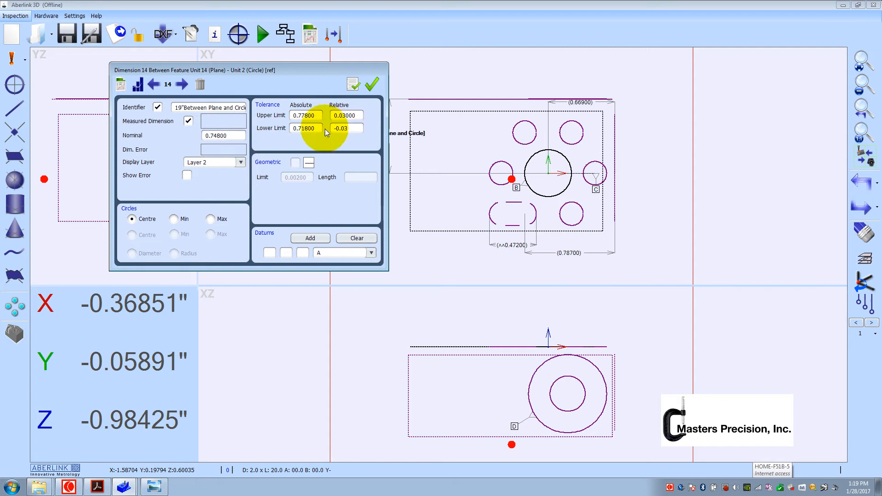
- Hide the plane-to-circle dimension's identifier, accept the changes and place the dimension to the right of the block in the XY view
{"action": "left_click", "coordinate": [161, 110]}
{"action": "left_click", "coordinate": [354, 86]}
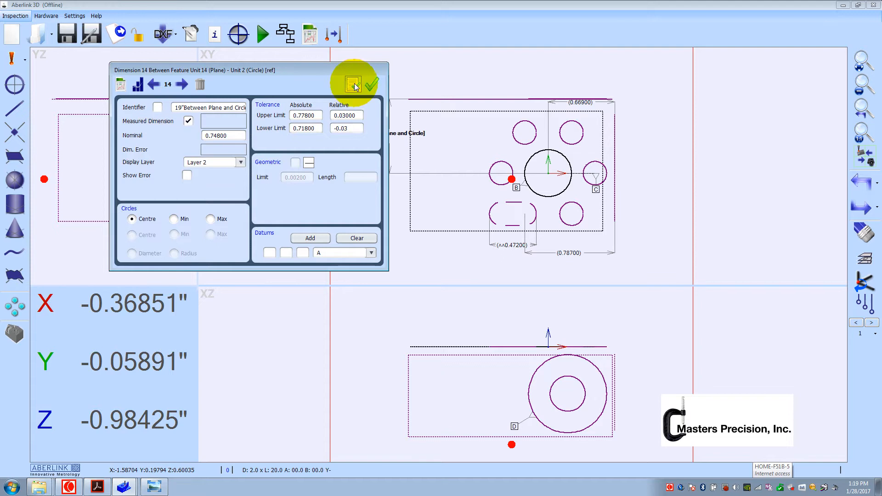
{"action": "left_click", "coordinate": [371, 85]}
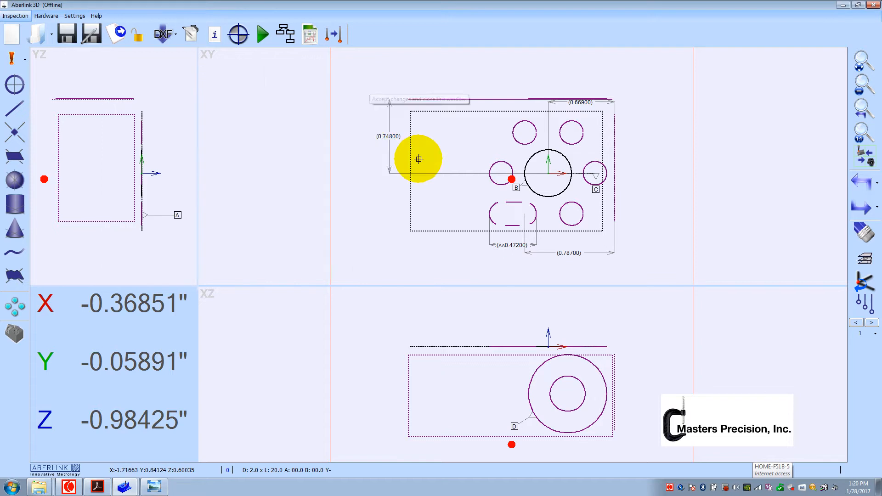
{"action": "left_click_drag", "start_coordinate": [389, 125], "coordinate": [634, 169]}
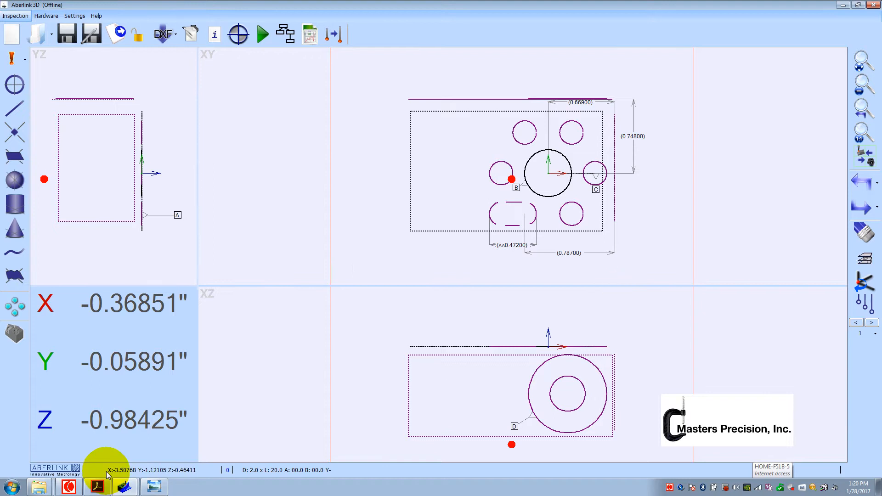
- Consult the drawing in Acrobat Reader, reopen Aberlink's CAD model window and switch the model to an isometric view
{"action": "left_click", "coordinate": [96, 486]}
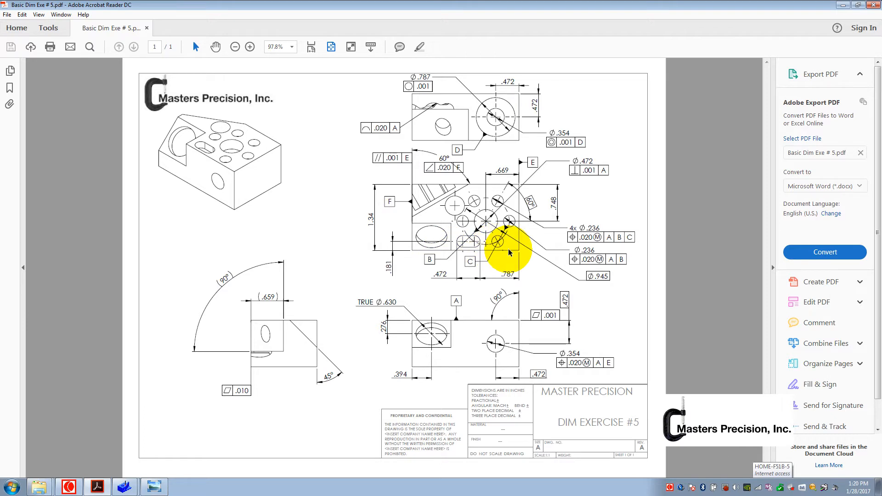
{"action": "left_click", "coordinate": [842, 7]}
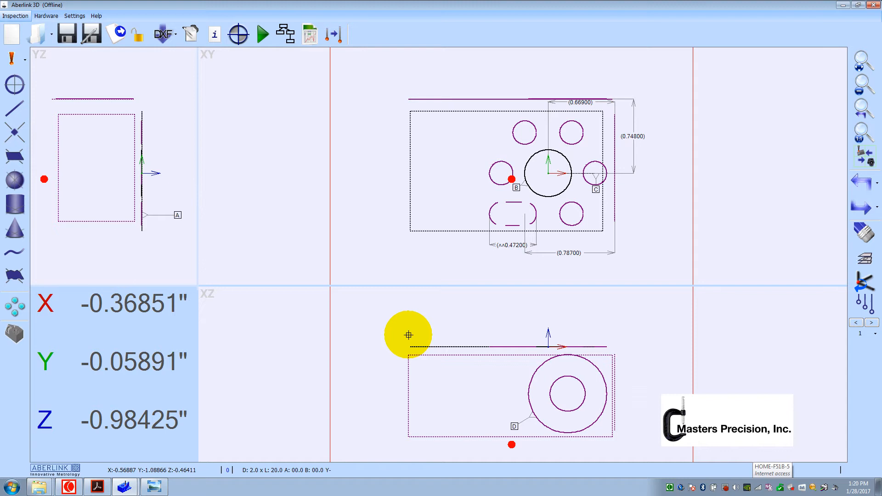
{"action": "left_click", "coordinate": [125, 487]}
{"action": "left_click", "coordinate": [128, 466]}
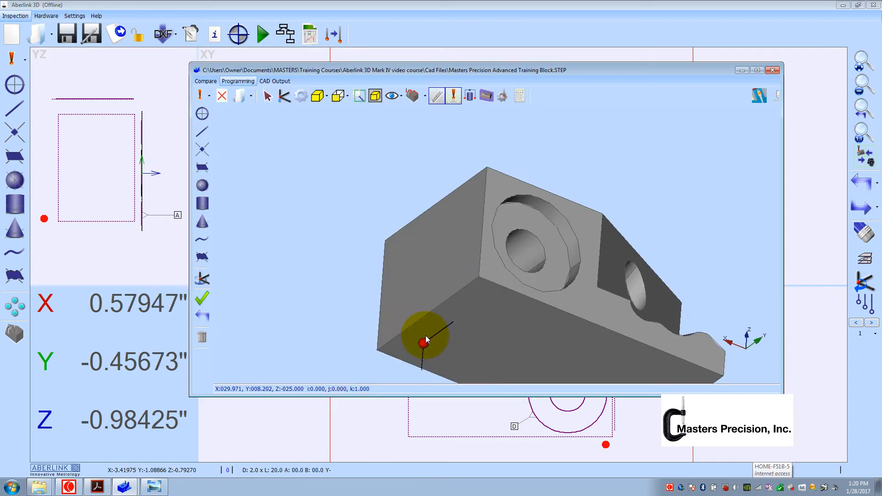
{"action": "scroll", "coordinate": [426, 336], "scroll_direction": "down", "scroll_amount": 4}
{"action": "left_click", "coordinate": [336, 95]}
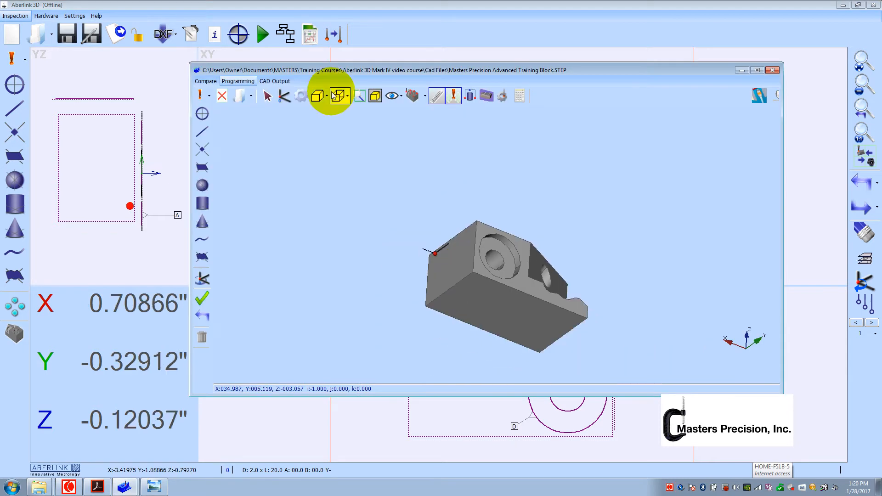
{"action": "left_click", "coordinate": [347, 96]}
{"action": "left_click", "coordinate": [352, 113]}
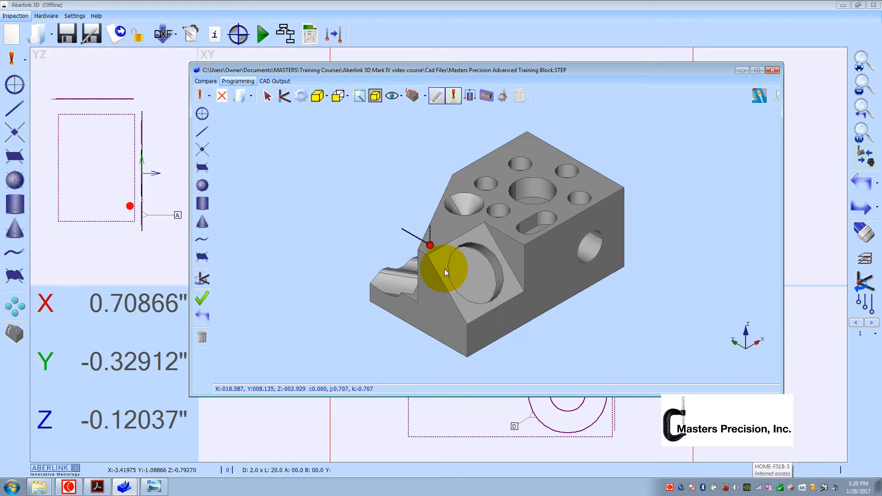
- Turn the model to face its long side with the cross bore and select the D: 2.0 x L: 20.0 Y+ stylus
{"action": "left_click", "coordinate": [505, 314]}
{"action": "middle_click_drag", "start_coordinate": [505, 313], "coordinate": [522, 277]}
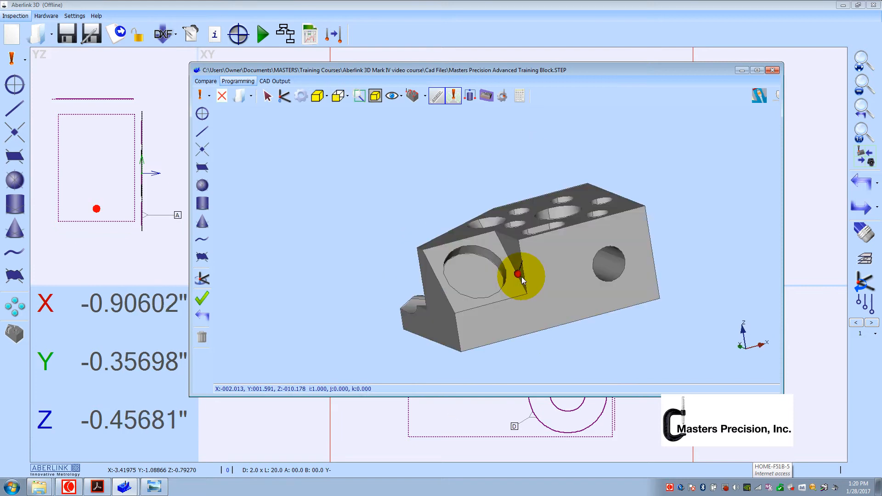
{"action": "left_click", "coordinate": [523, 280]}
{"action": "left_click", "coordinate": [538, 256]}
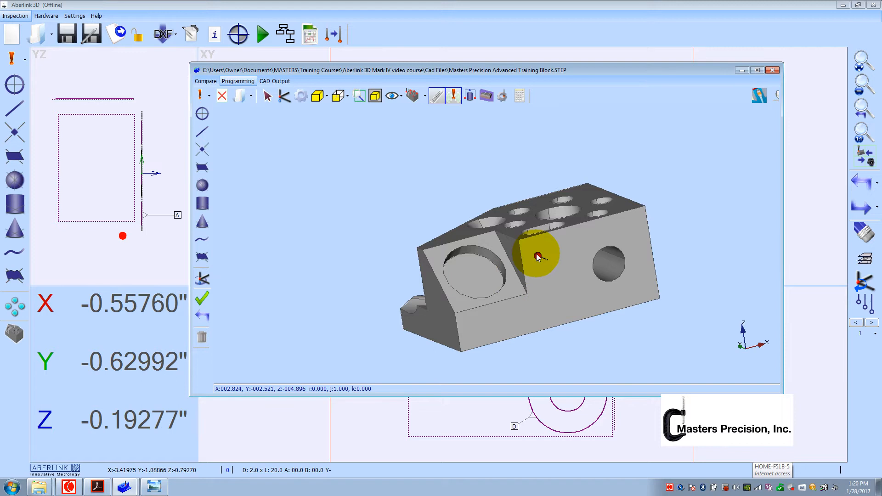
{"action": "left_click", "coordinate": [444, 228]}
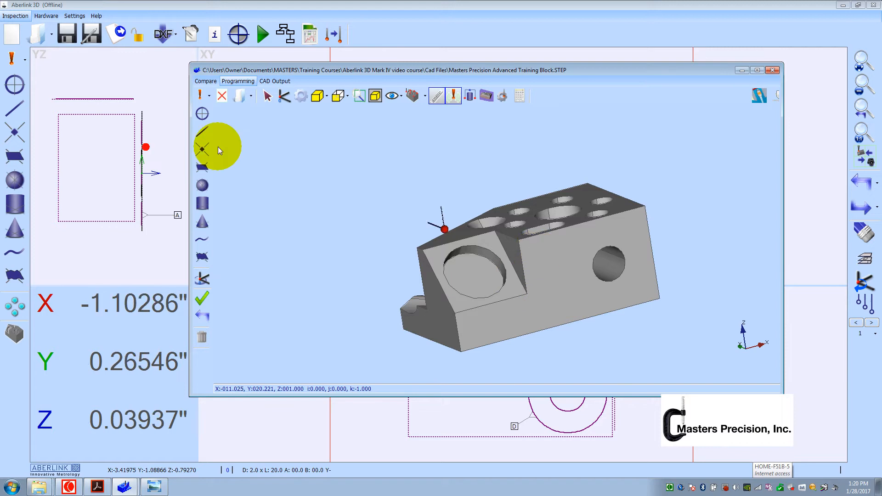
{"action": "left_click", "coordinate": [209, 97]}
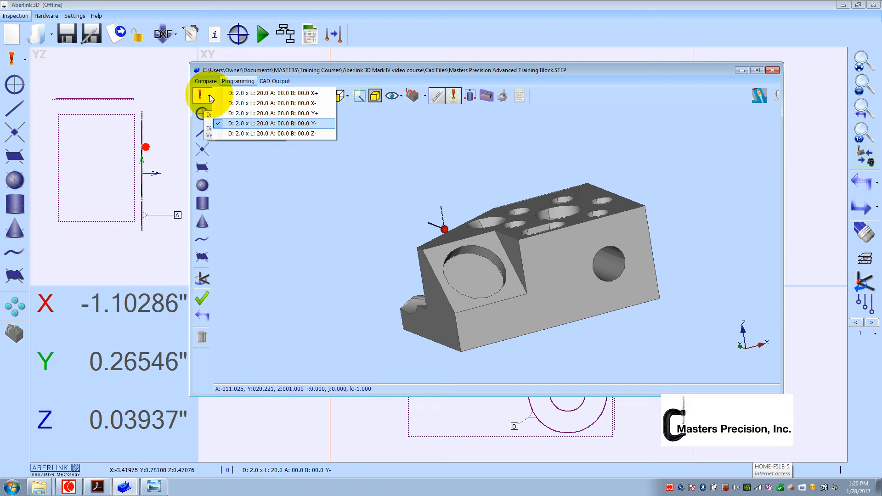
{"action": "left_click", "coordinate": [290, 114]}
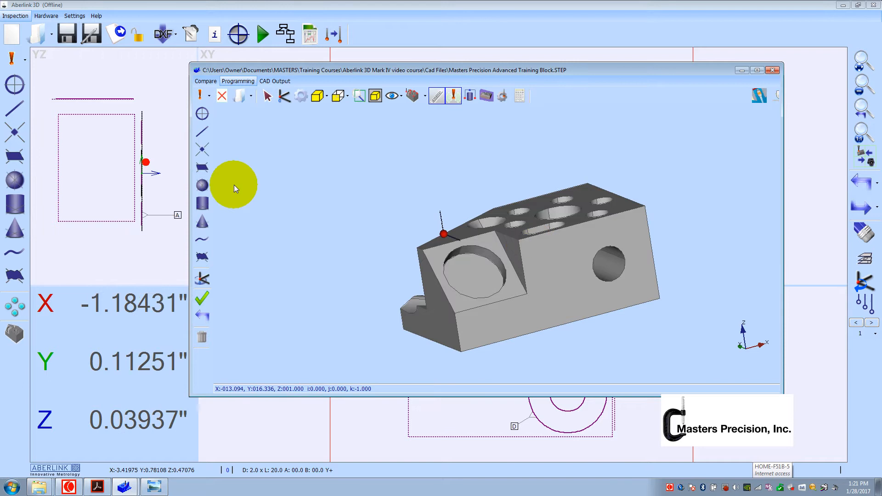
- Measure the long side face with the cross bore as a plane, using five touch points near its corners and edges
{"action": "left_click", "coordinate": [202, 168]}
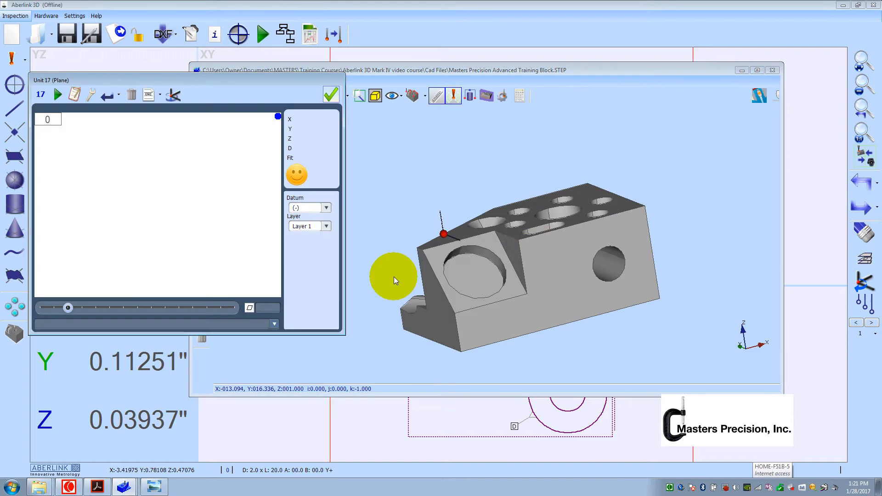
{"action": "left_click", "coordinate": [526, 245]}
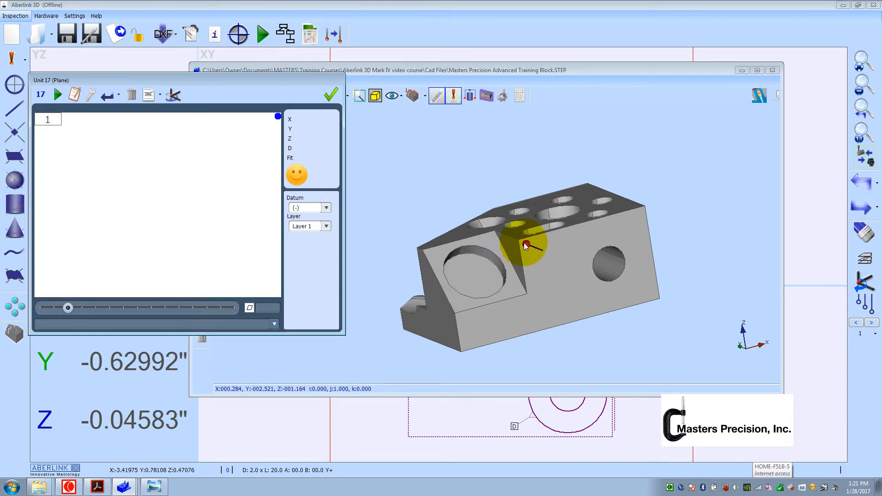
{"action": "left_click", "coordinate": [640, 212]}
{"action": "left_click", "coordinate": [653, 292]}
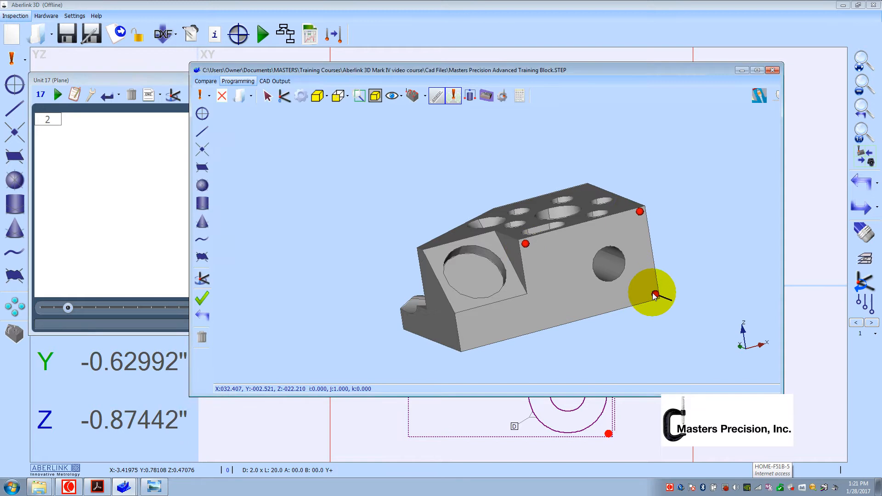
{"action": "left_click", "coordinate": [655, 294]}
{"action": "left_click", "coordinate": [464, 345]}
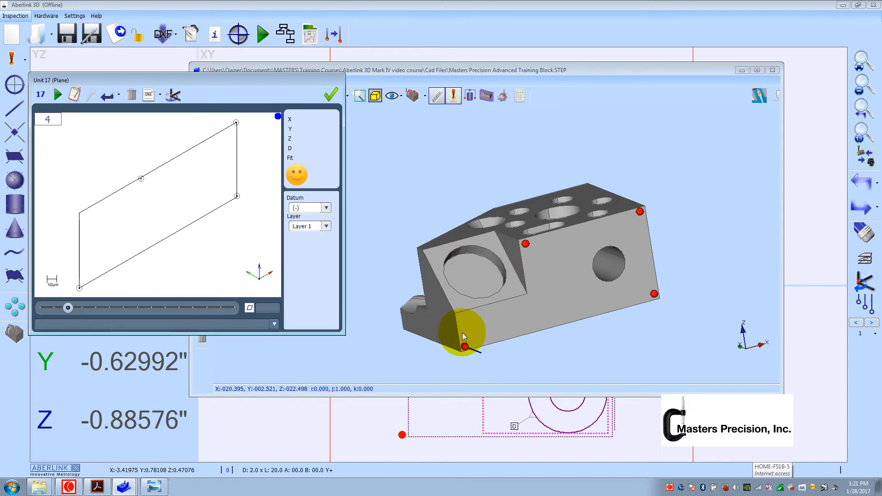
{"action": "left_click", "coordinate": [461, 318]}
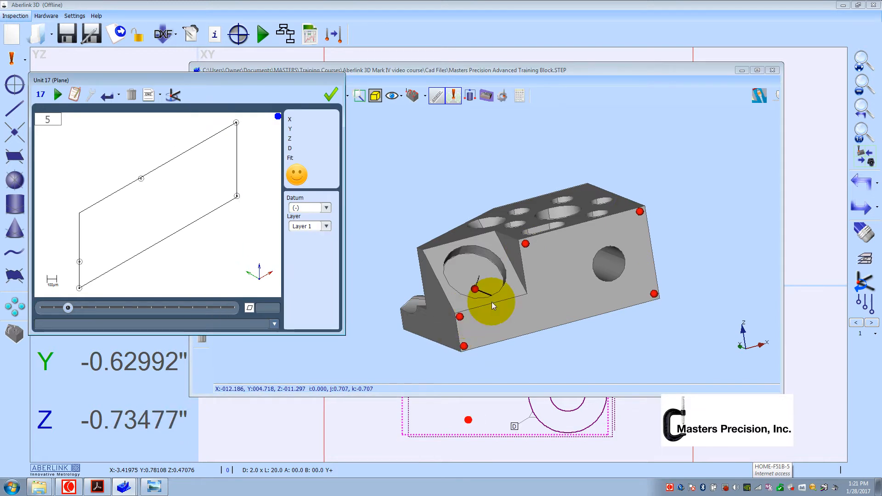
{"action": "left_click", "coordinate": [329, 93]}
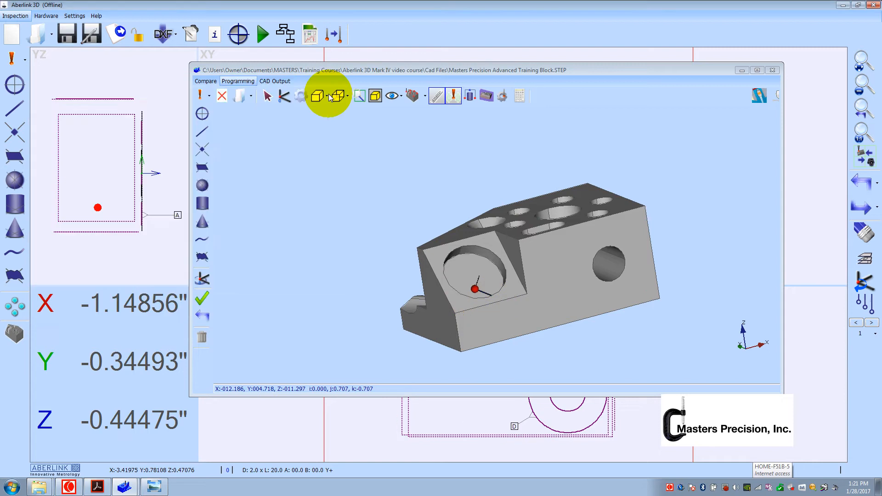
- Minimise the CAD window and dimension between the upper and lower edge planes, placing it to the left of the block in the XY view
{"action": "left_click", "coordinate": [740, 70]}
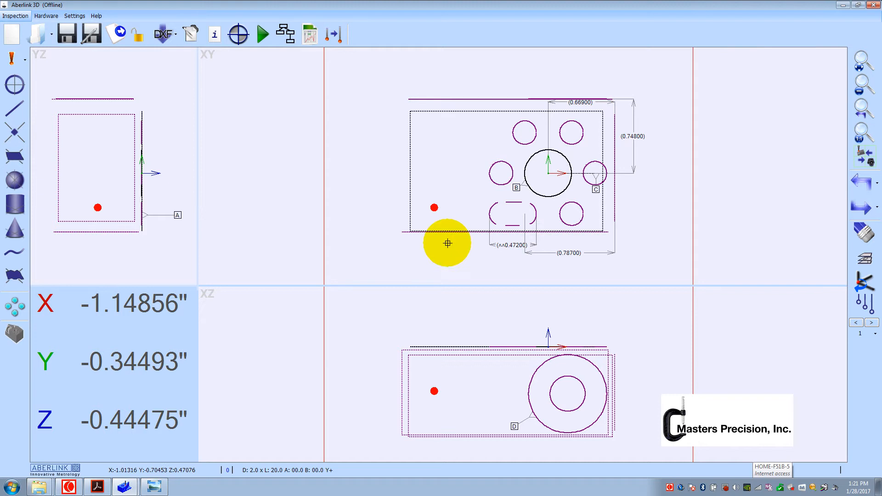
{"action": "left_click", "coordinate": [425, 99]}
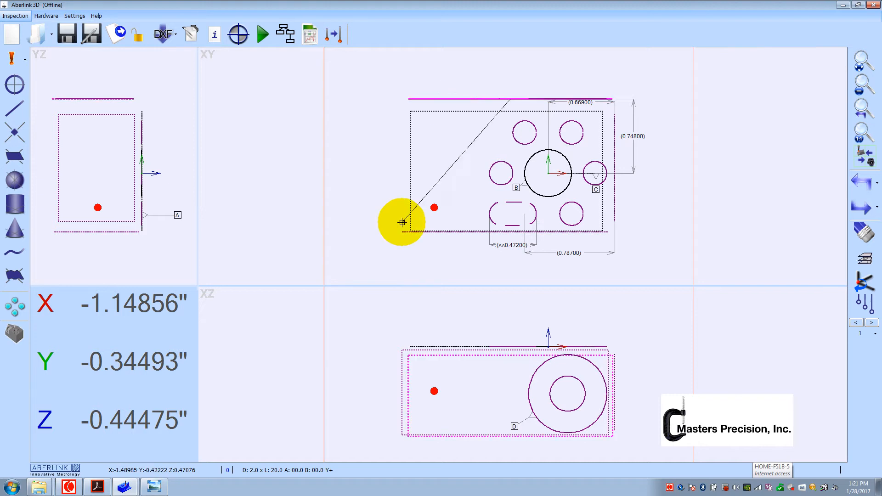
{"action": "left_click", "coordinate": [401, 222]}
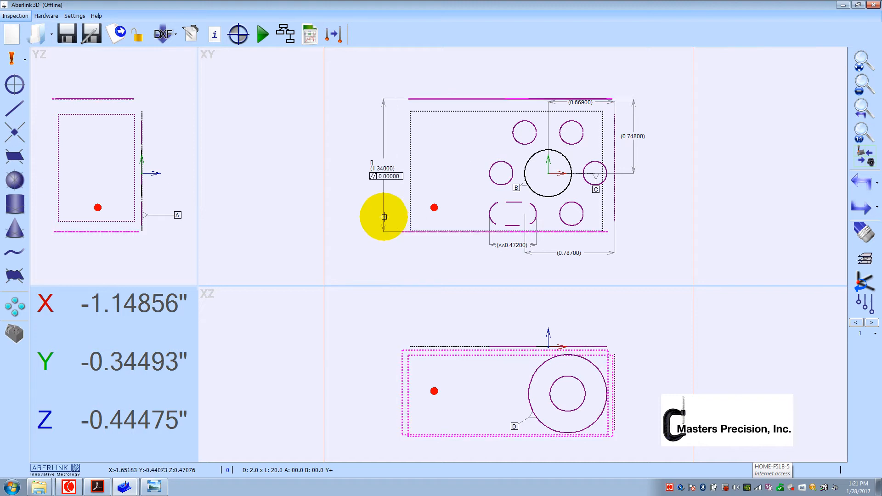
{"action": "left_click", "coordinate": [381, 205]}
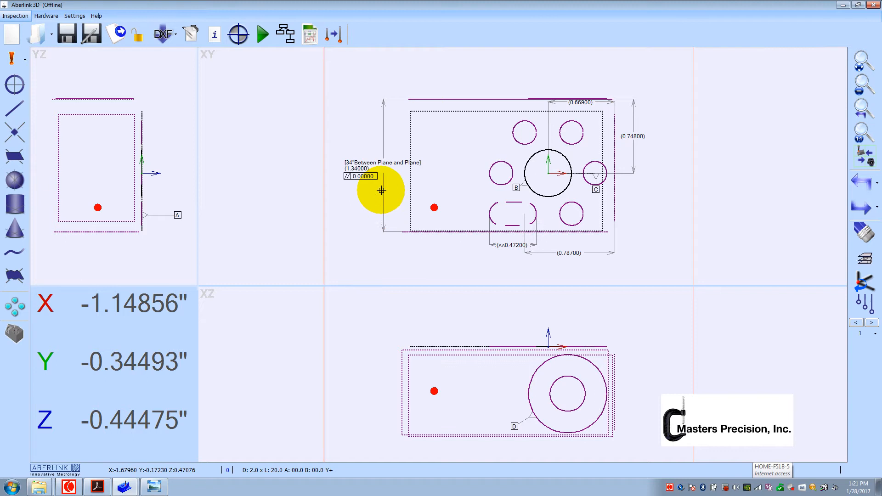
- Set the plane-to-plane dimension's relative tolerance limits to 0.03 and -0.03
{"action": "double_click", "coordinate": [381, 190]}
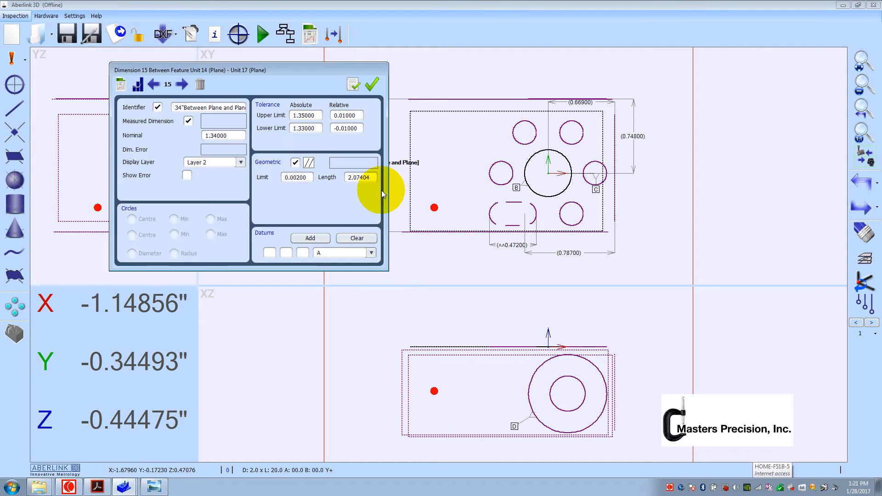
{"action": "left_click_drag", "start_coordinate": [342, 115], "coordinate": [346, 129]}
{"action": "type", "text": "3"}
{"action": "type", "text": "3"}
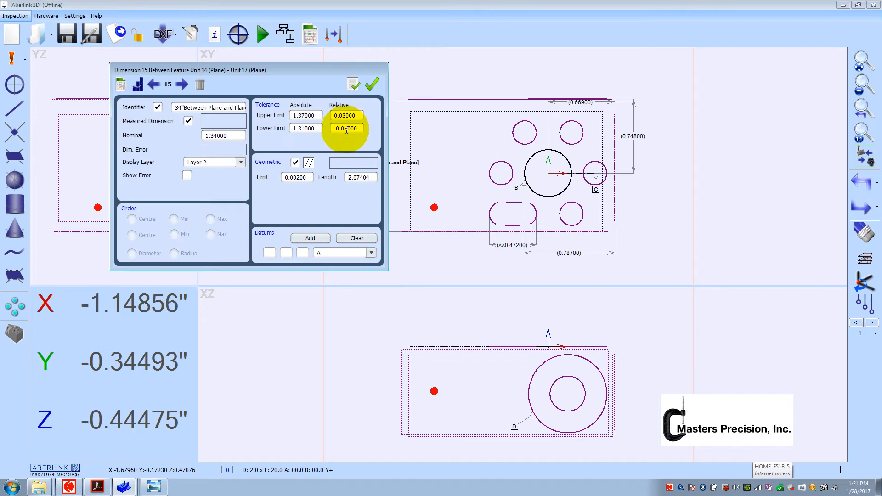
- Turn off the plane-to-plane dimension's parallelism tolerance and identifier, and accept the changes
{"action": "left_click", "coordinate": [295, 162]}
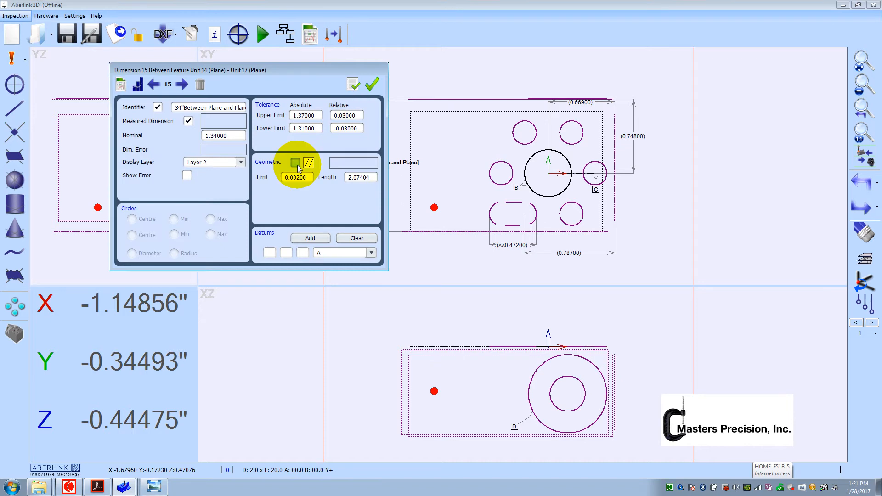
{"action": "left_click", "coordinate": [159, 108]}
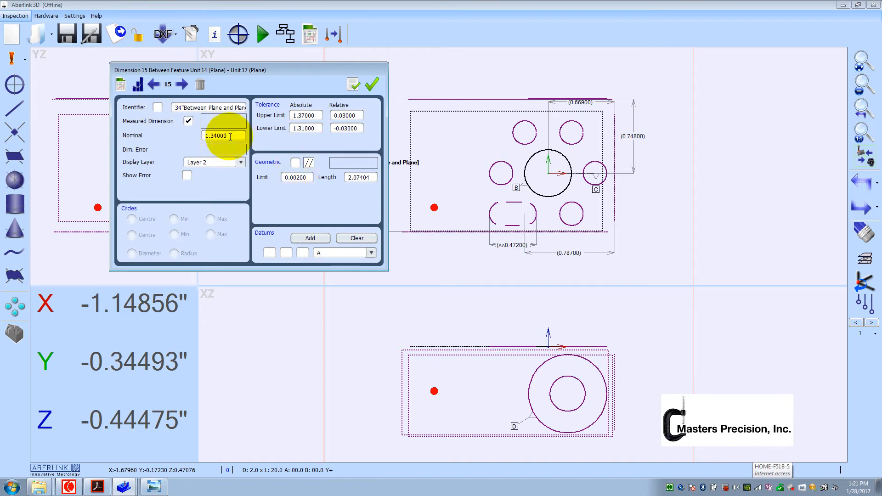
{"action": "left_click", "coordinate": [356, 87]}
{"action": "left_click_drag", "start_coordinate": [372, 69], "coordinate": [292, 63]}
{"action": "left_click", "coordinate": [306, 76]}
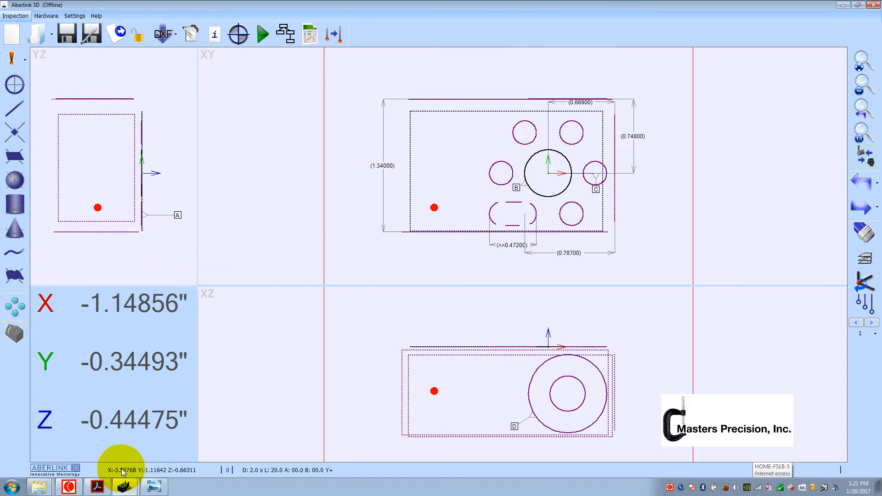
- Check the slot's dimensions on the drawing in Acrobat Reader and return to Aberlink 3D
{"action": "left_click", "coordinate": [98, 487]}
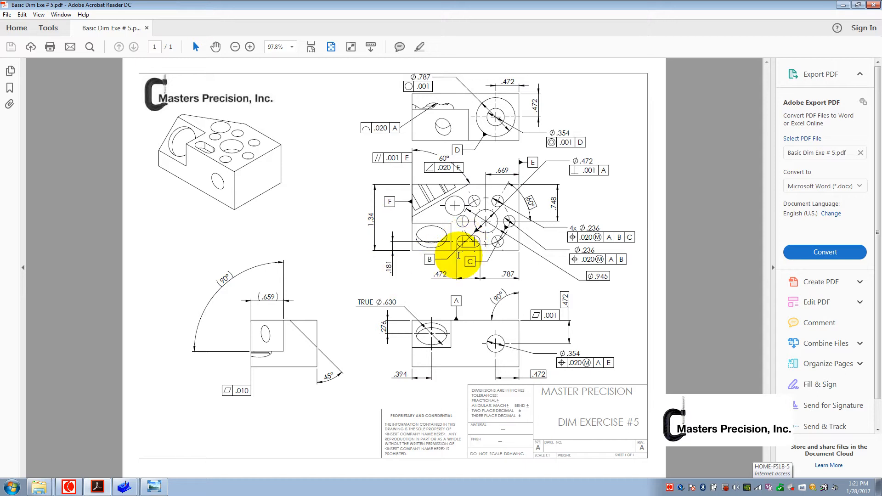
{"action": "left_click", "coordinate": [843, 5]}
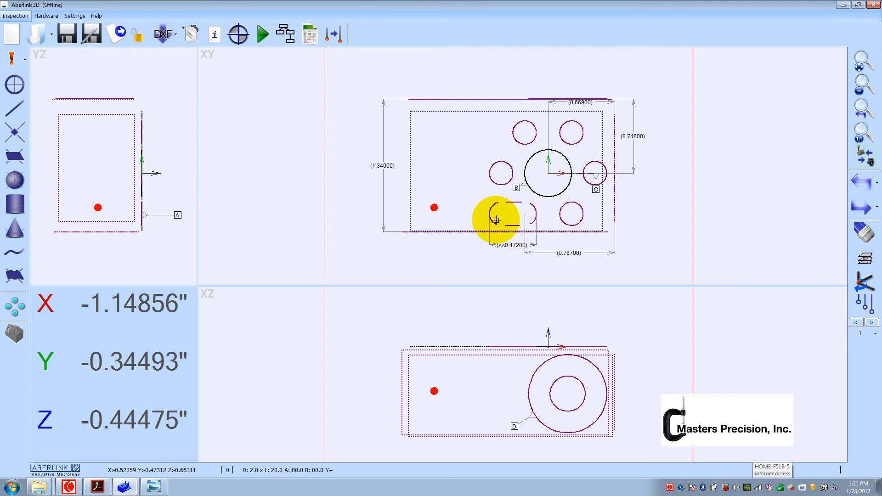
- Construct a mid-line between the slot's upper and lower straight edges in the XY view and accept the line
{"action": "left_click", "coordinate": [15, 109]}
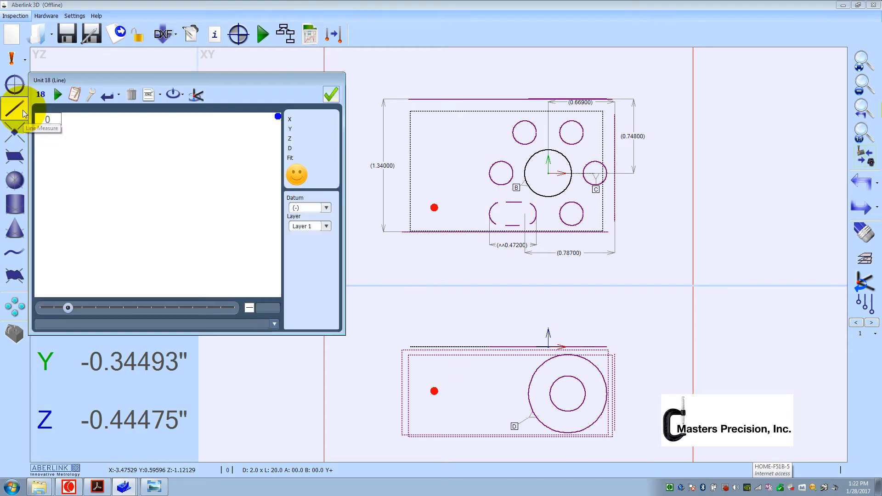
{"action": "left_click", "coordinate": [91, 97]}
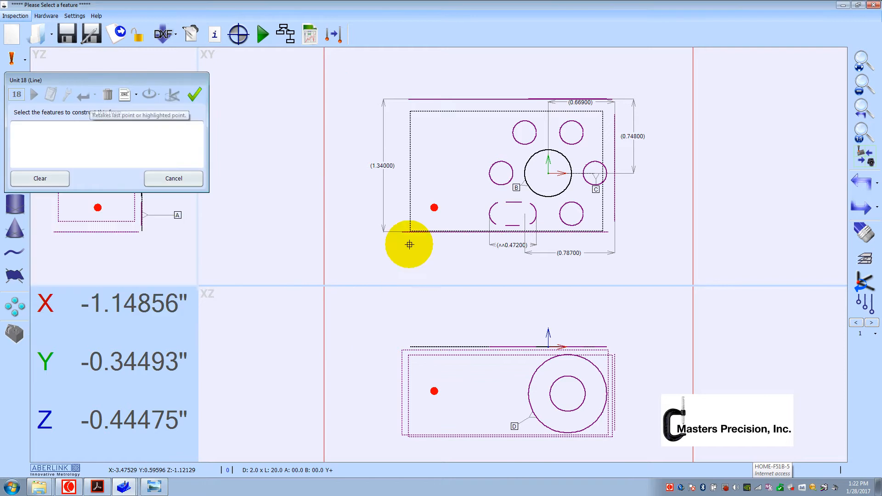
{"action": "left_click", "coordinate": [514, 200]}
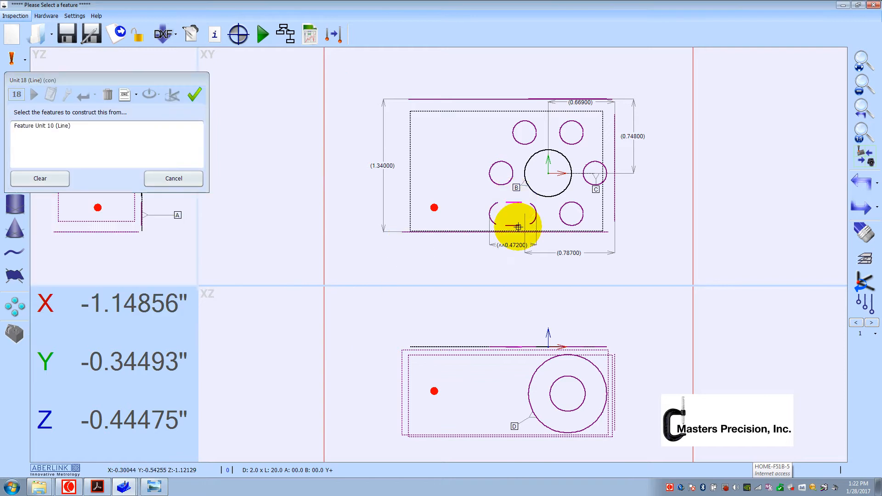
{"action": "left_click", "coordinate": [516, 227]}
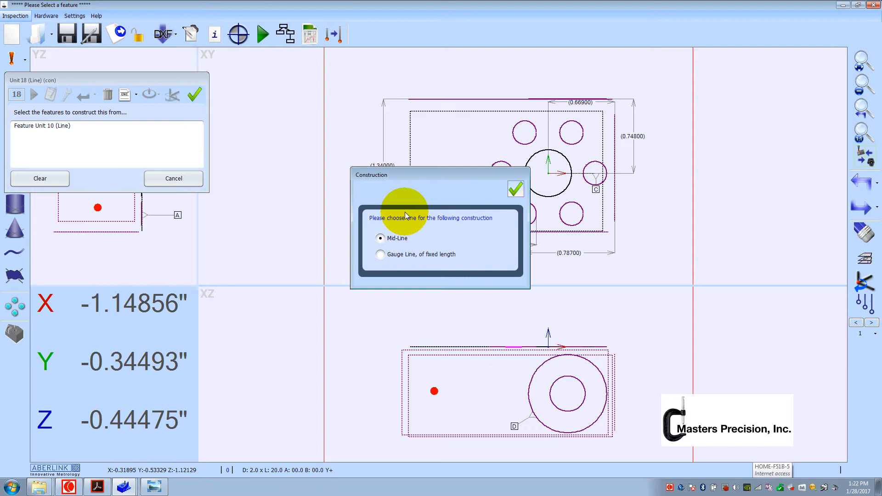
{"action": "left_click", "coordinate": [515, 188]}
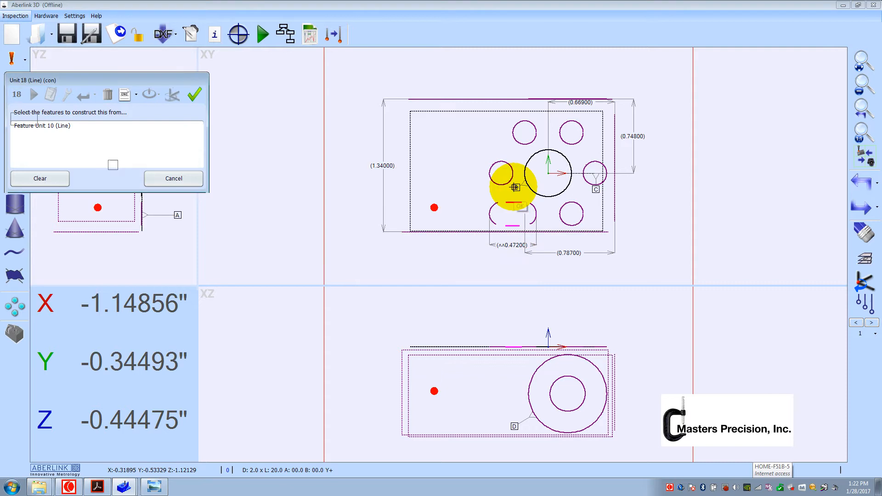
{"action": "left_click", "coordinate": [517, 221]}
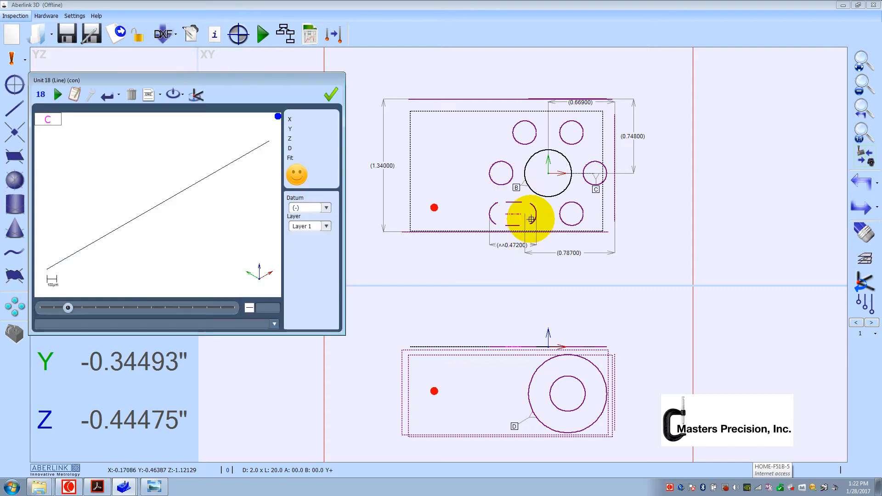
{"action": "left_click", "coordinate": [329, 94]}
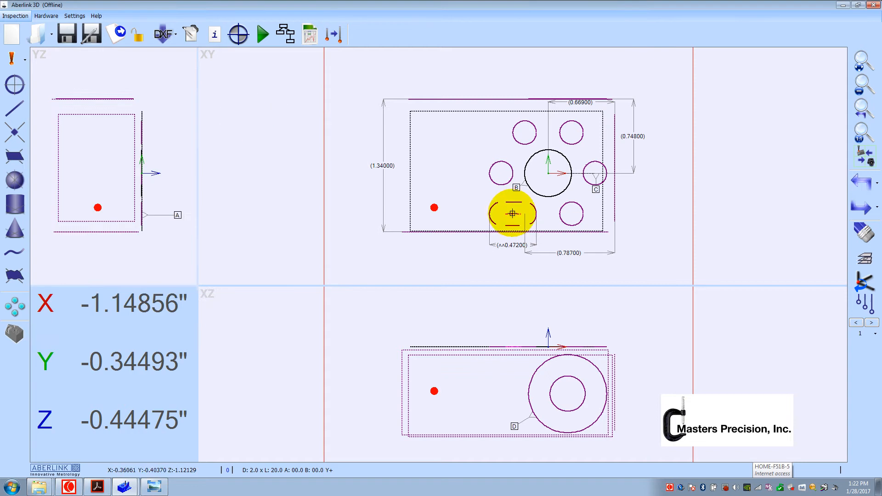
- Dimension from the slot's mid-line to the block's lower edge plane, left of the block, with relative limits of 0.03 and -0.03
{"action": "left_click_drag", "start_coordinate": [513, 214], "coordinate": [360, 224]}
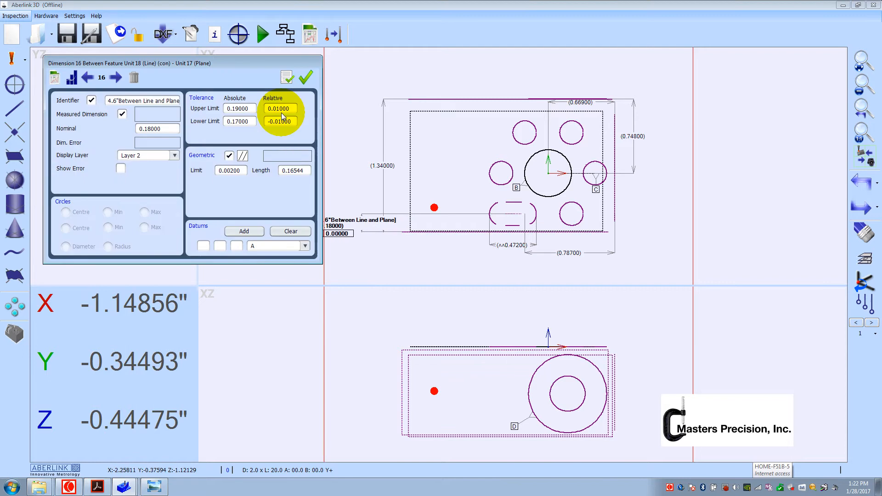
{"action": "type", "text": "3"}
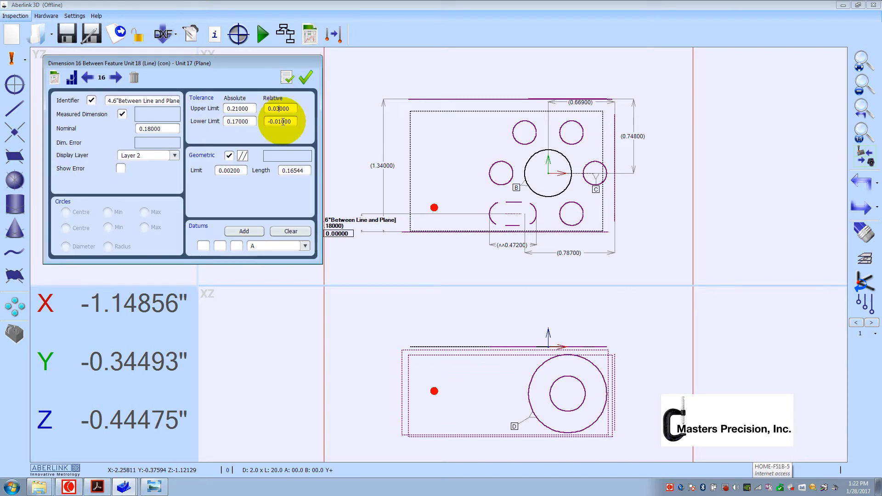
{"action": "left_click_drag", "start_coordinate": [284, 121], "coordinate": [278, 121]}
{"action": "type", "text": "3"}
- Set the mid-line-to-plane dimension's nominal to 0.181 with parallelism tolerance and identifier turned off, and accept the changes
{"action": "left_click", "coordinate": [230, 156]}
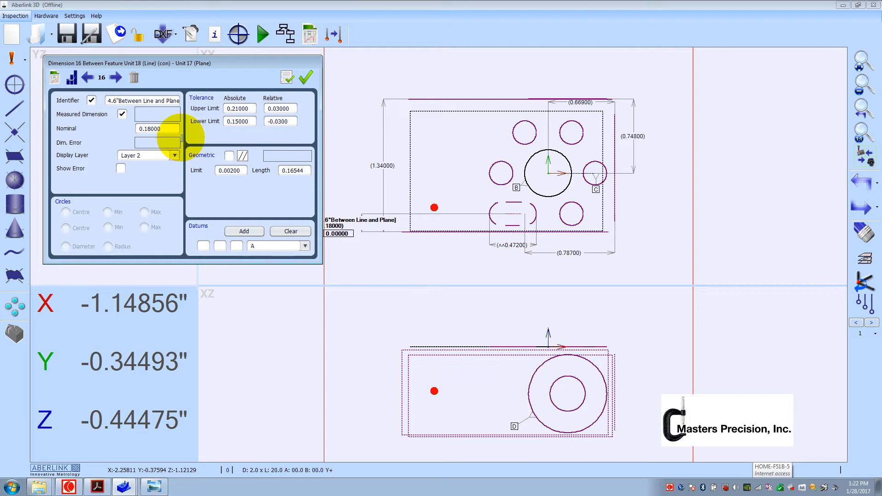
{"action": "left_click", "coordinate": [92, 100]}
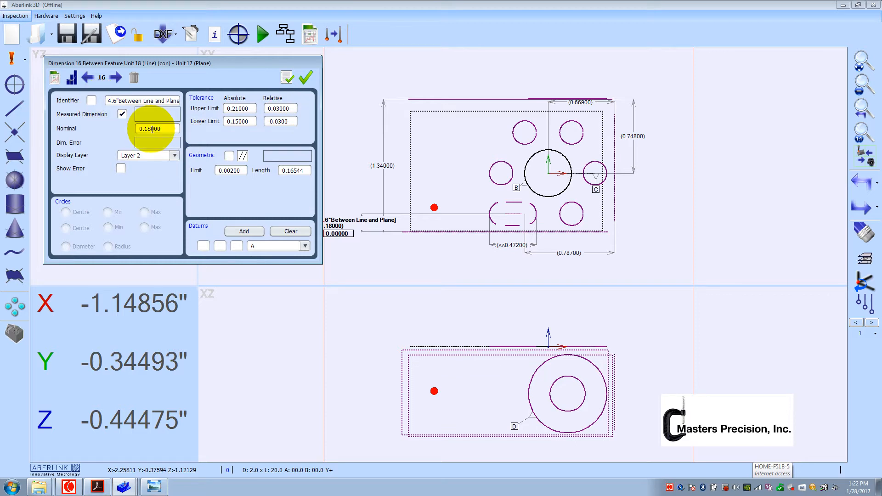
{"action": "type", "text": "1"}
{"action": "left_click", "coordinate": [287, 80]}
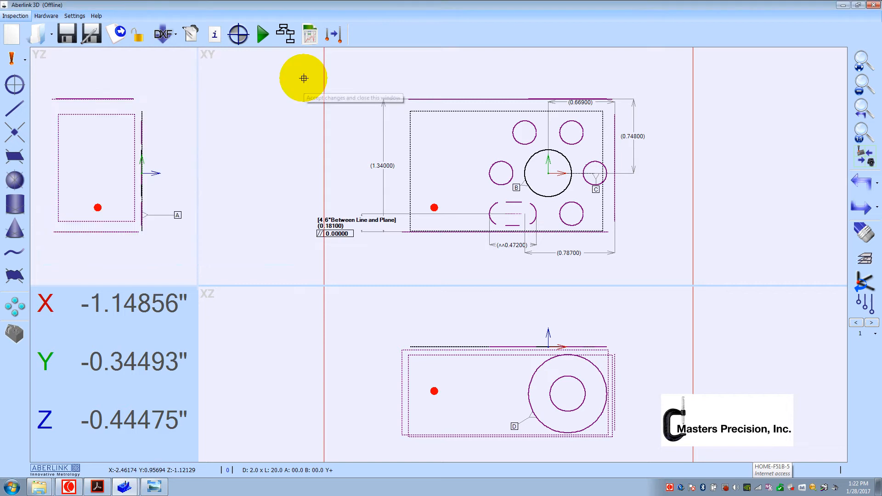
- Move the 0.181 dimension closer to the block and turn off its identifier and parallelism tolerance, applying the changes
{"action": "left_click_drag", "start_coordinate": [357, 217], "coordinate": [370, 216]}
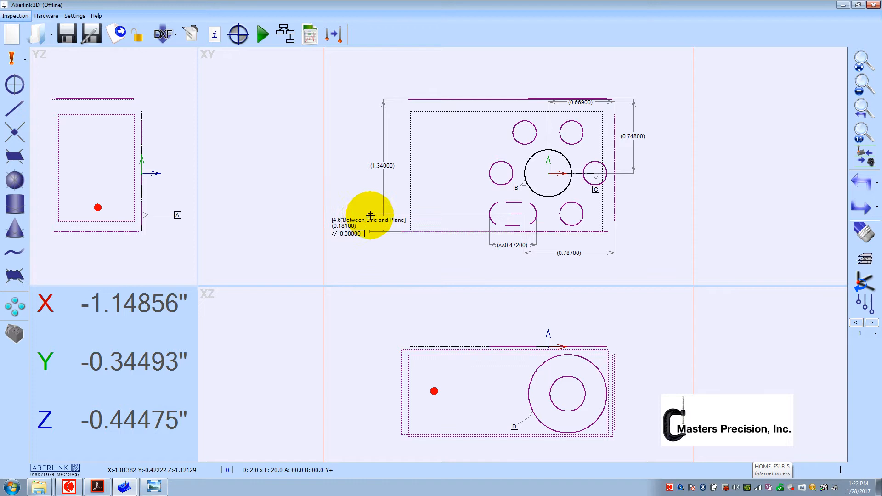
{"action": "right_click", "coordinate": [366, 213]}
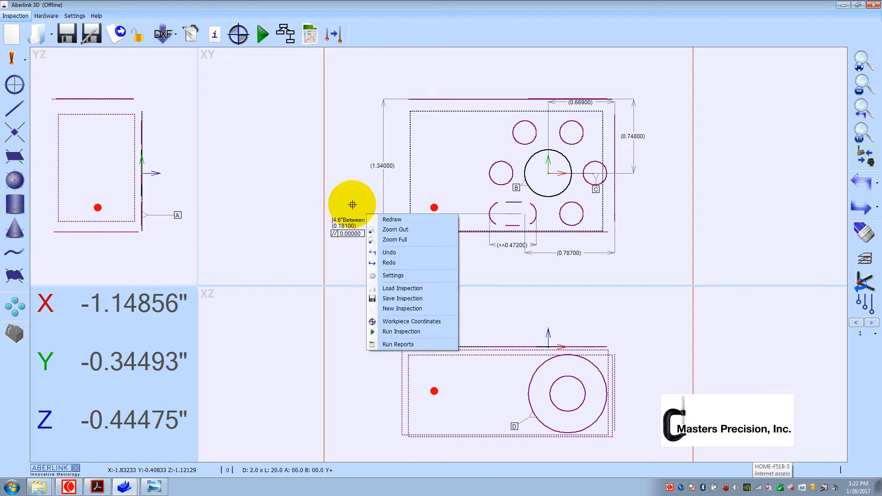
{"action": "left_click", "coordinate": [353, 204]}
{"action": "double_click", "coordinate": [370, 217]}
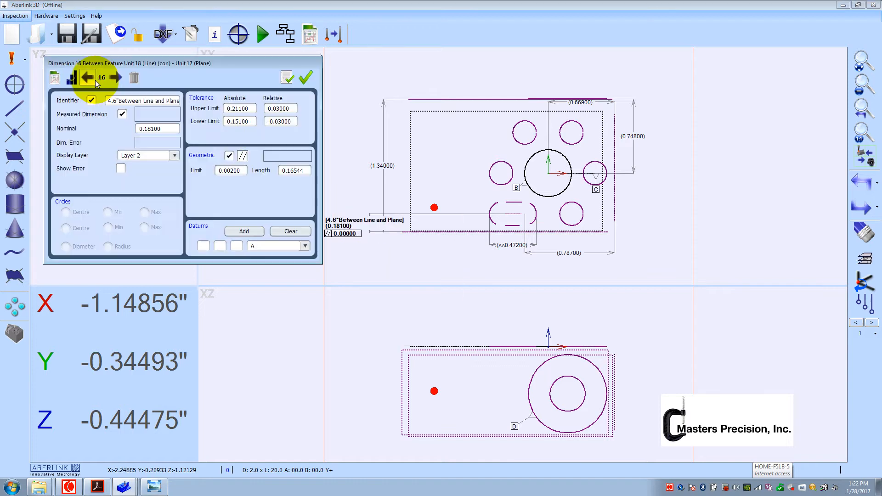
{"action": "left_click", "coordinate": [229, 155]}
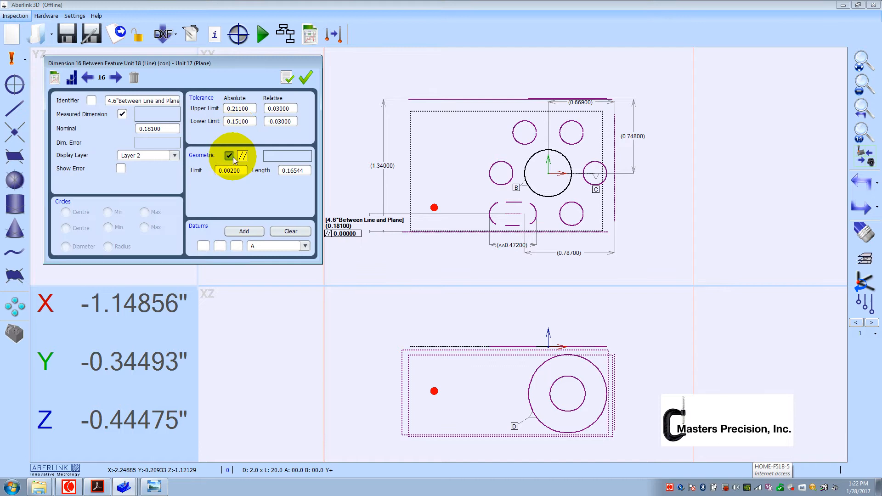
{"action": "left_click", "coordinate": [285, 83]}
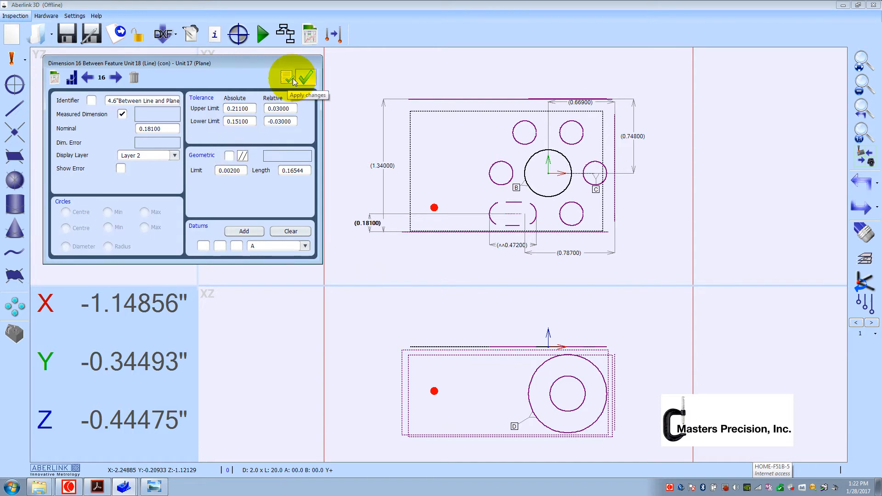
{"action": "left_click", "coordinate": [304, 79]}
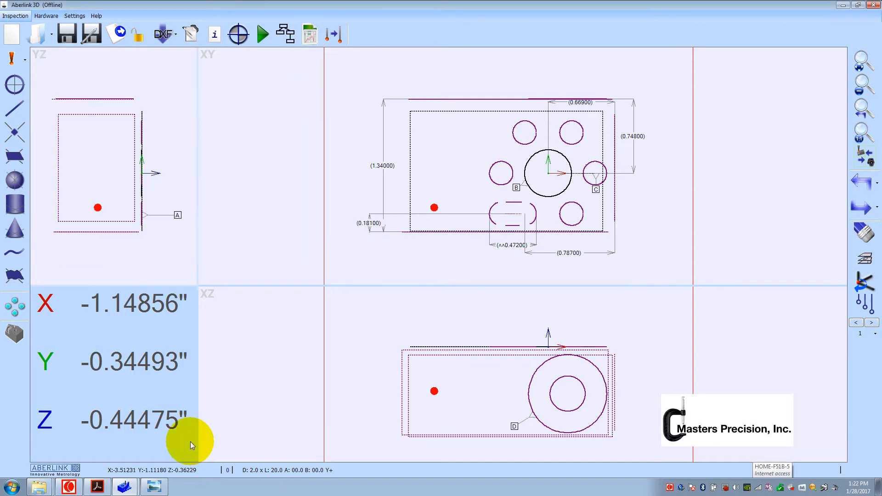
- Check the drawing in Acrobat Reader, return to Aberlink 3D and construct a PCD circle through the five small holes around the central bore
{"action": "left_click", "coordinate": [97, 486]}
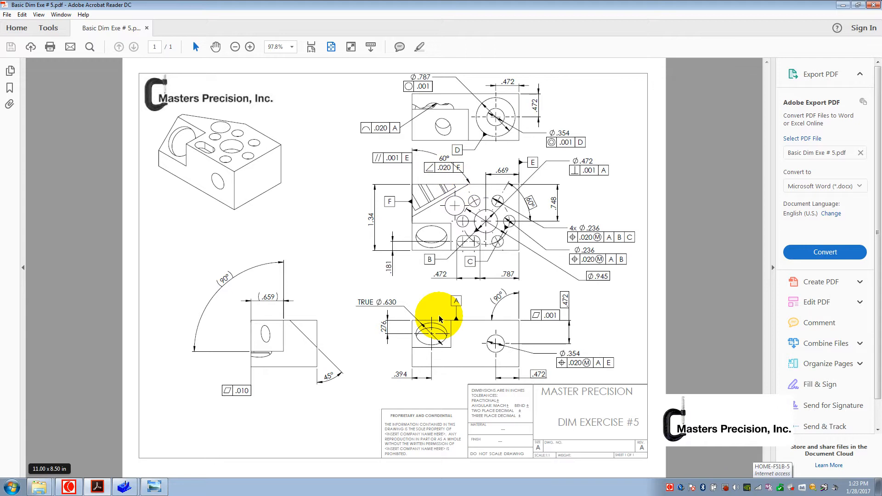
{"action": "left_click", "coordinate": [843, 6]}
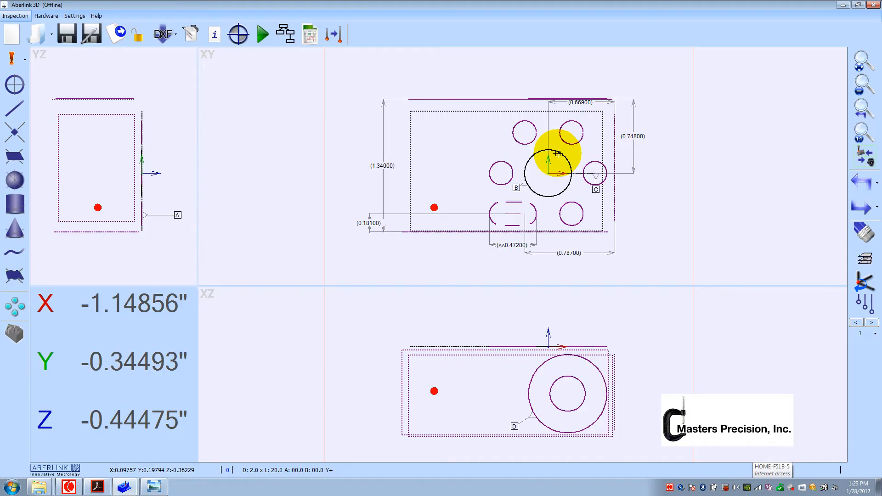
{"action": "left_click", "coordinate": [30, 95]}
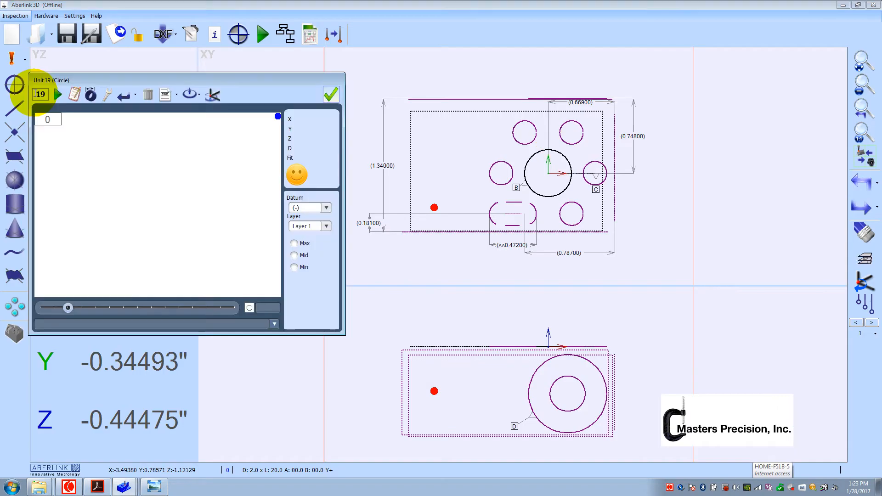
{"action": "left_click", "coordinate": [107, 96]}
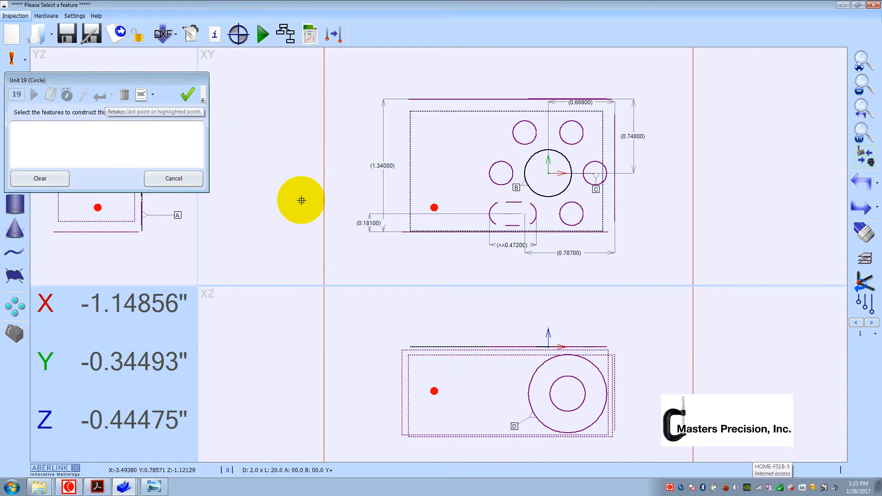
{"action": "left_click", "coordinate": [504, 162]}
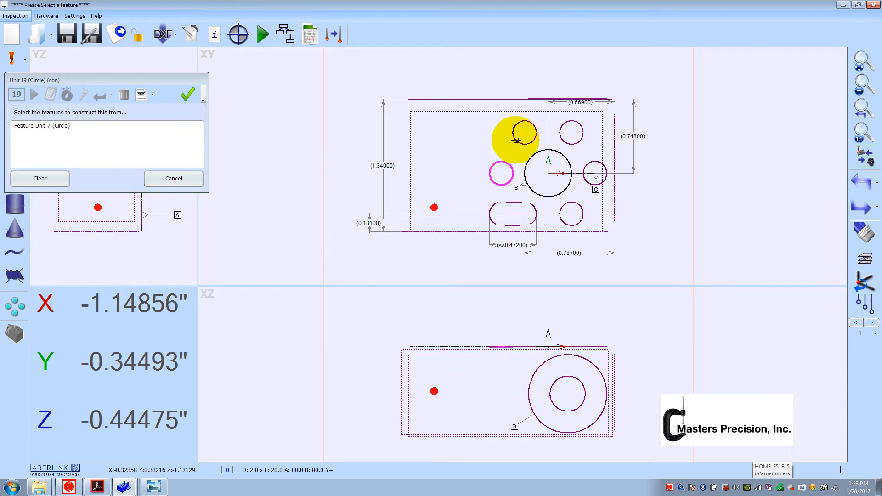
{"action": "left_click", "coordinate": [517, 141]}
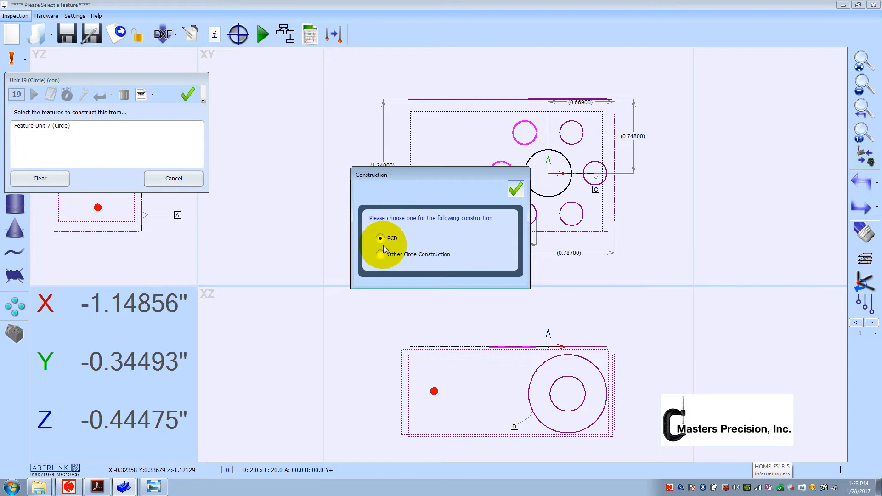
{"action": "left_click", "coordinate": [518, 190]}
{"action": "left_click", "coordinate": [563, 126]}
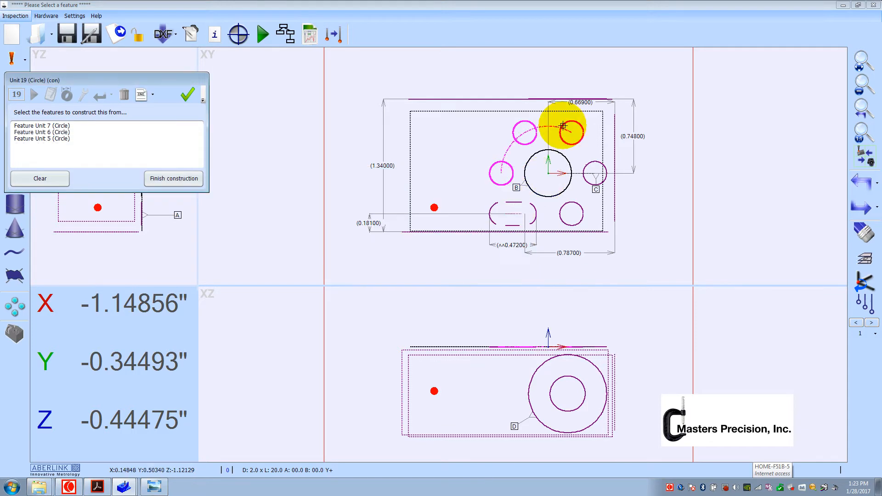
{"action": "left_click", "coordinate": [590, 163]}
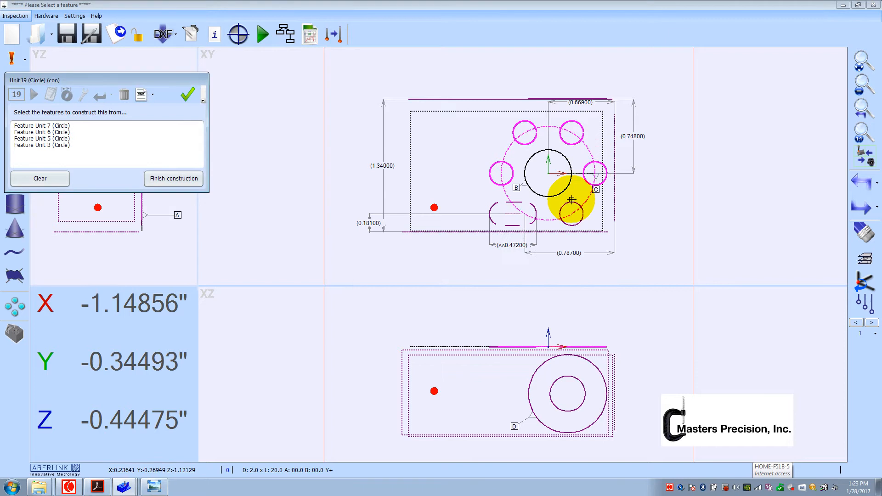
{"action": "left_click", "coordinate": [570, 205]}
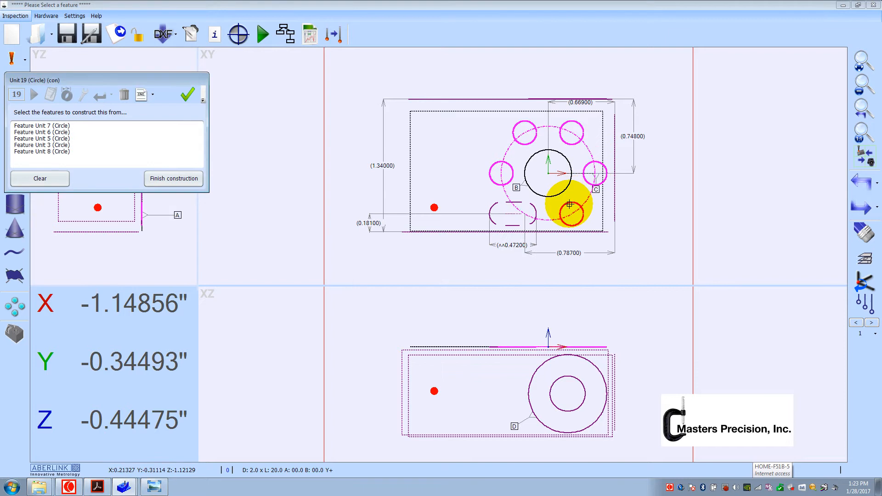
{"action": "left_click", "coordinate": [174, 179]}
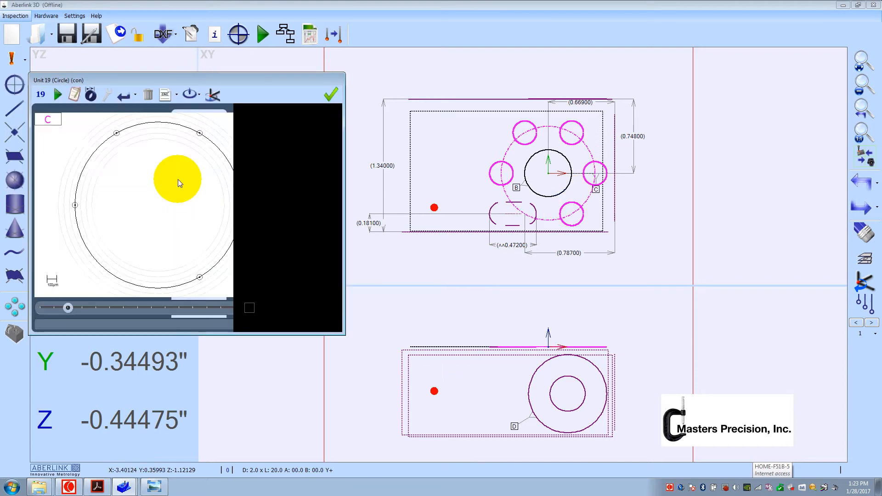
{"action": "left_click", "coordinate": [330, 96]}
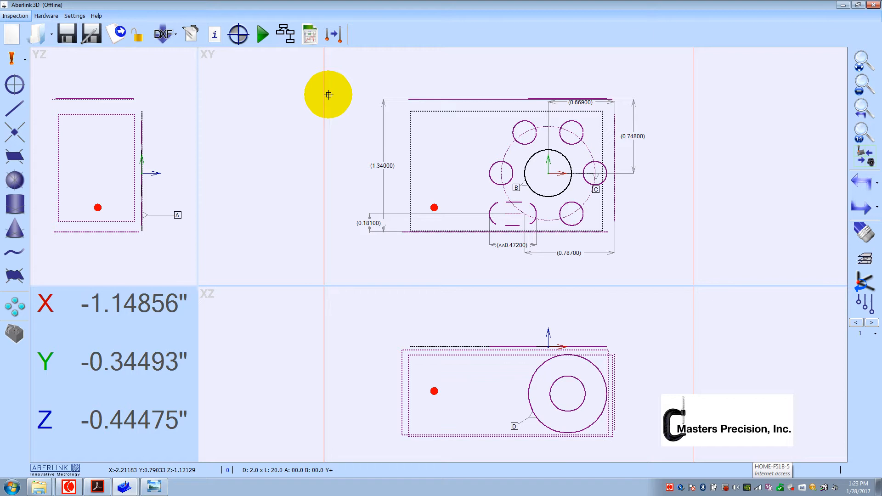
- Select the D: 2.0 x L: 20.0 Z- probe, measure the block's angled face as a plane with four points, and accept it
{"action": "left_click", "coordinate": [25, 61]}
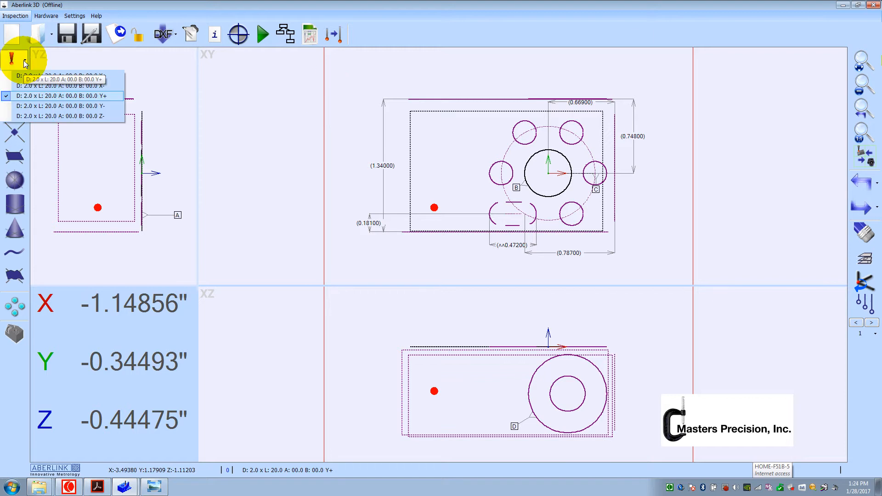
{"action": "left_click", "coordinate": [77, 118]}
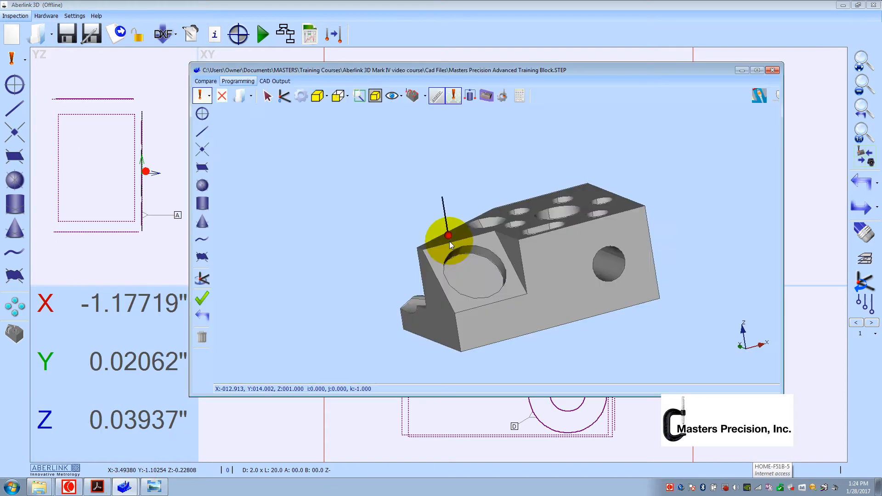
{"action": "scroll", "coordinate": [449, 244], "scroll_direction": "down", "scroll_amount": 2}
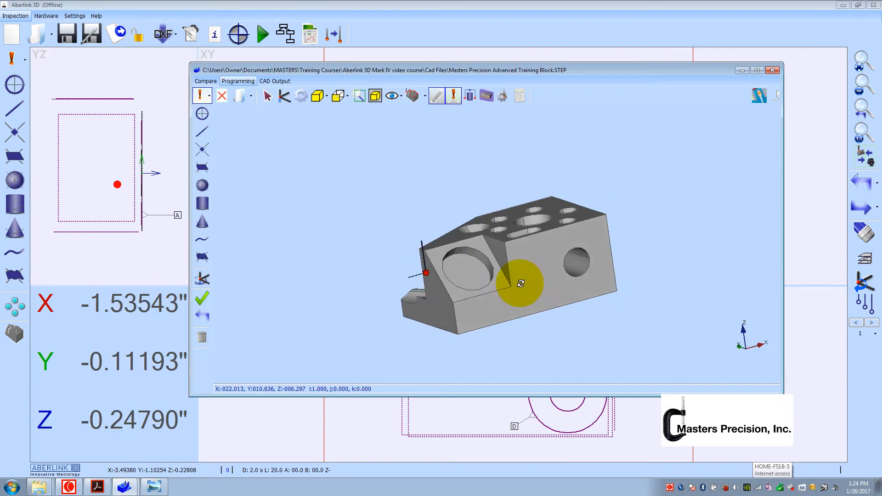
{"action": "middle_click_drag", "start_coordinate": [516, 290], "coordinate": [517, 259]}
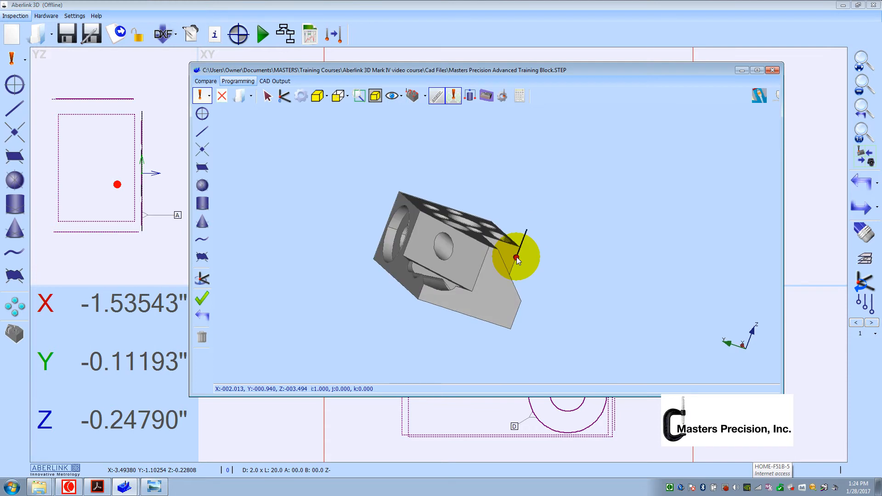
{"action": "left_click", "coordinate": [479, 261]}
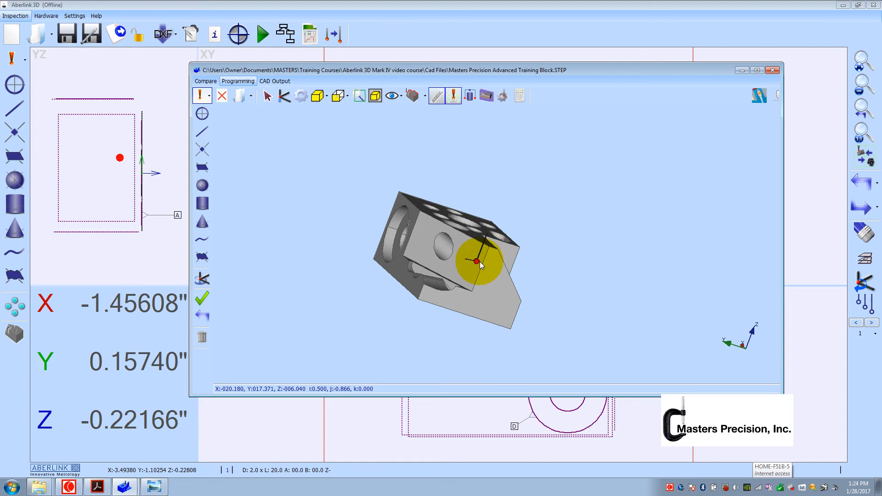
{"action": "left_click", "coordinate": [418, 241]}
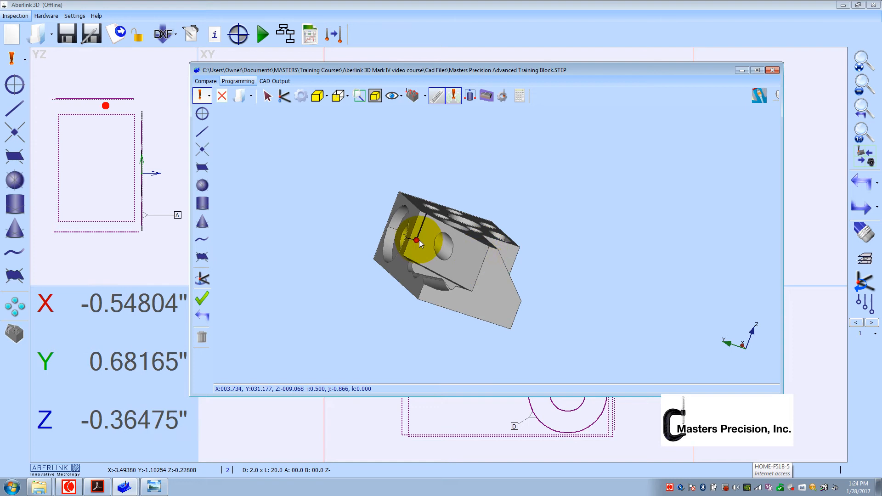
{"action": "left_click", "coordinate": [418, 233]}
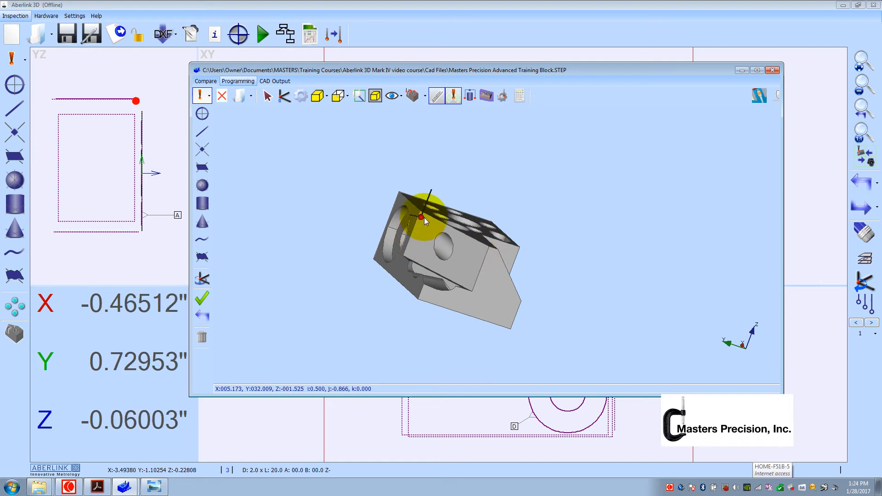
{"action": "left_click", "coordinate": [423, 216]}
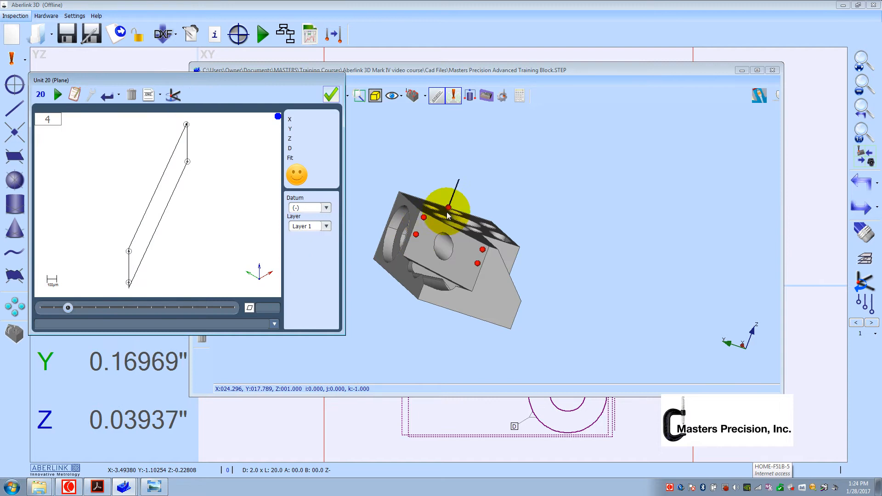
{"action": "left_click", "coordinate": [329, 94]}
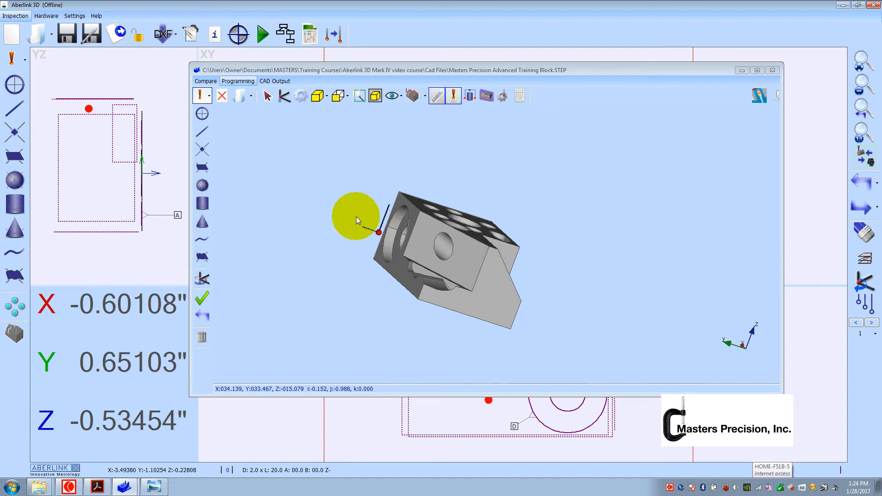
- Switch to the D: 2.0 x L: 20.0 X+ probe for measuring the block's negative-X end face
{"action": "left_click", "coordinate": [209, 96]}
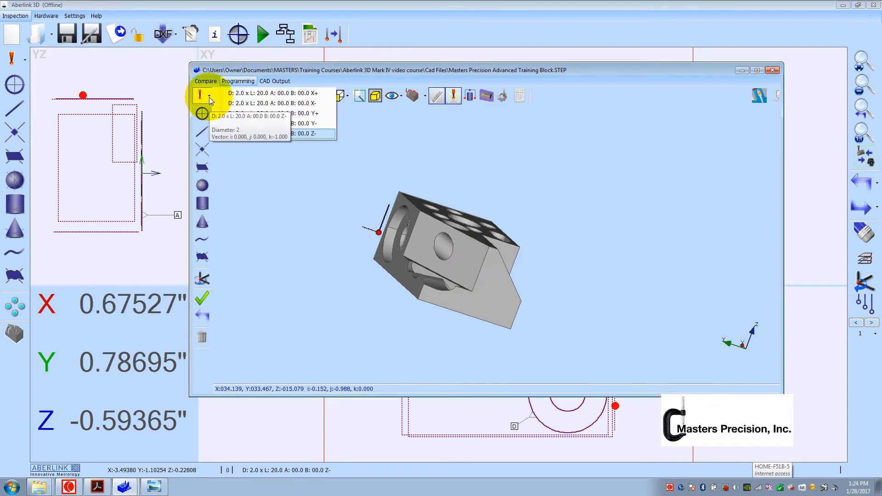
{"action": "left_click", "coordinate": [285, 93]}
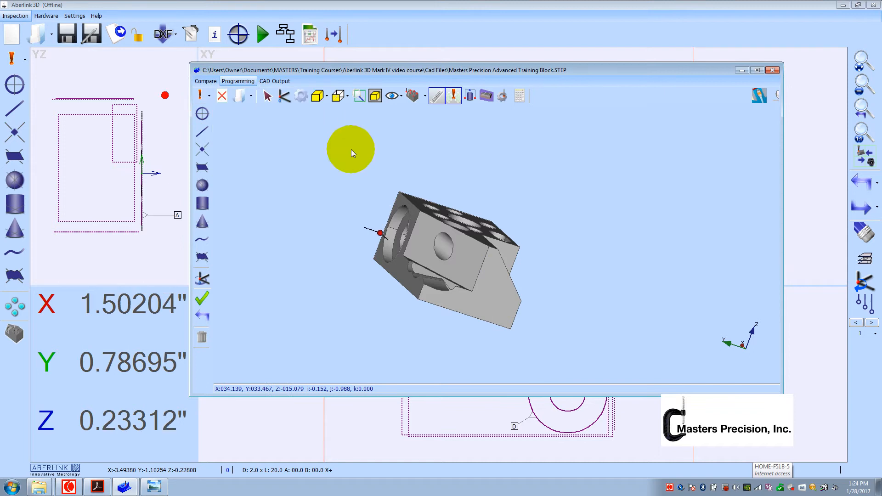
{"action": "left_click", "coordinate": [494, 287]}
{"action": "left_click_drag", "start_coordinate": [494, 287], "coordinate": [514, 287]}
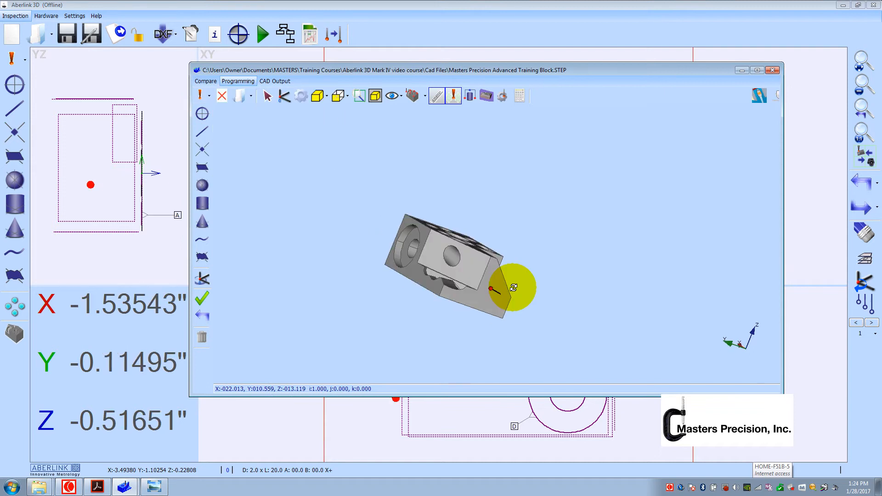
{"action": "middle_click_drag", "start_coordinate": [514, 287], "coordinate": [502, 287]}
{"action": "scroll", "coordinate": [500, 288], "scroll_direction": "up", "scroll_amount": 3}
{"action": "scroll", "coordinate": [498, 290], "scroll_direction": "up", "scroll_amount": 1}
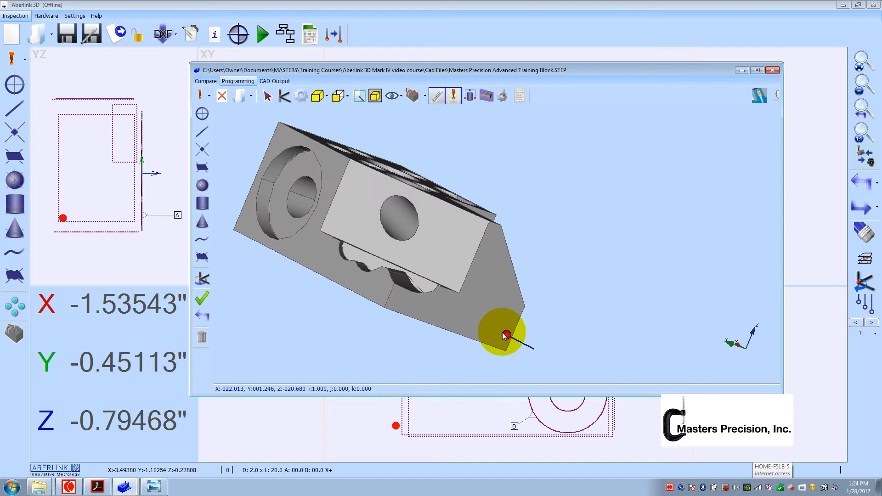
- Take four points near the corners of the negative-X end face and accept the feature
{"action": "left_click", "coordinate": [501, 341]}
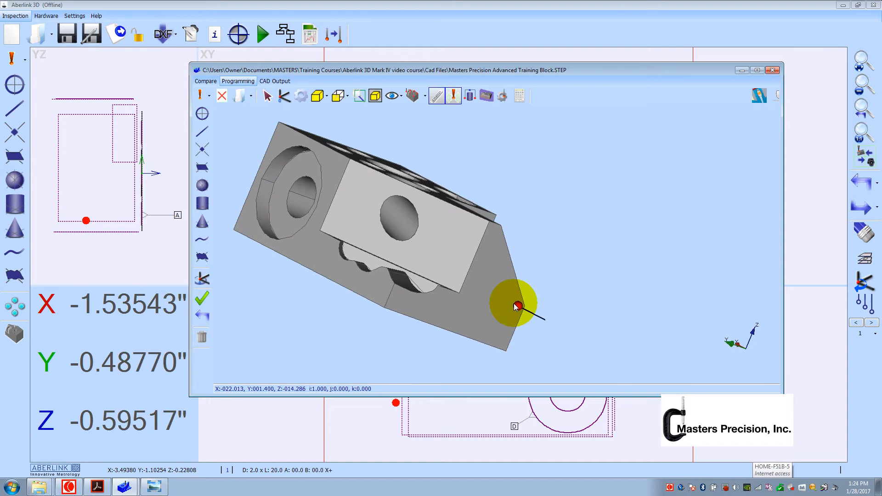
{"action": "left_click", "coordinate": [516, 306]}
{"action": "left_click", "coordinate": [490, 233]}
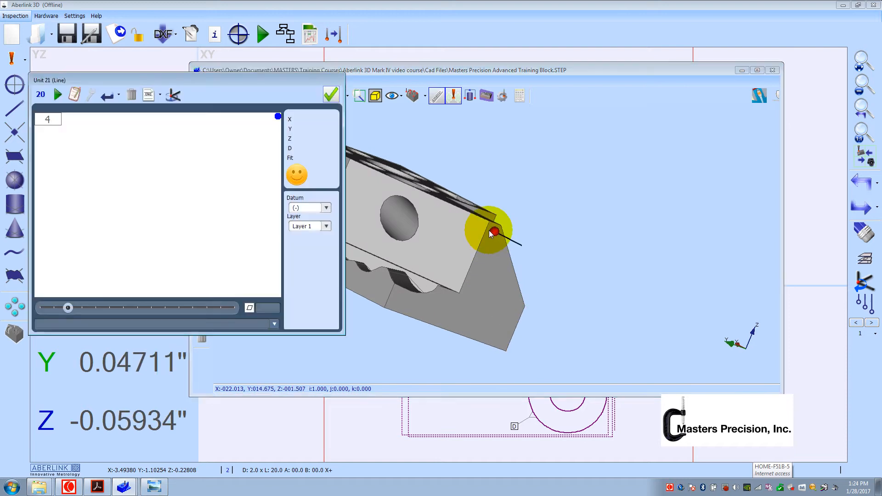
{"action": "left_click", "coordinate": [392, 305]}
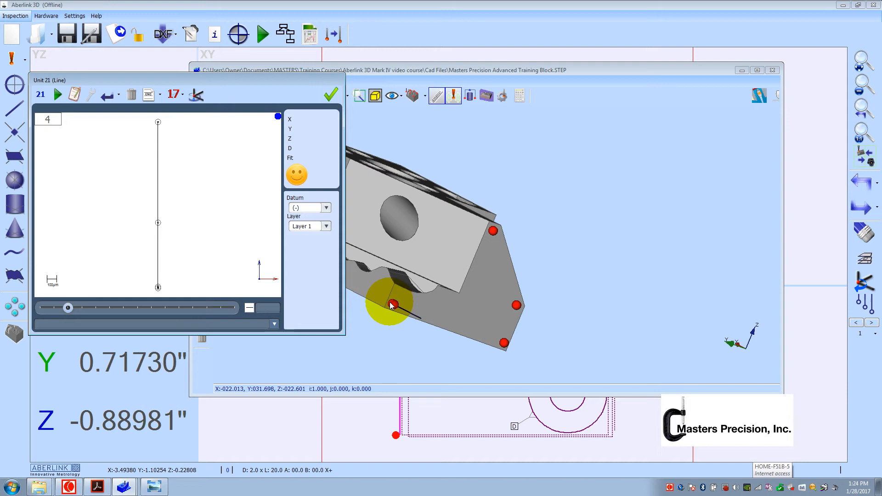
{"action": "left_click", "coordinate": [329, 97]}
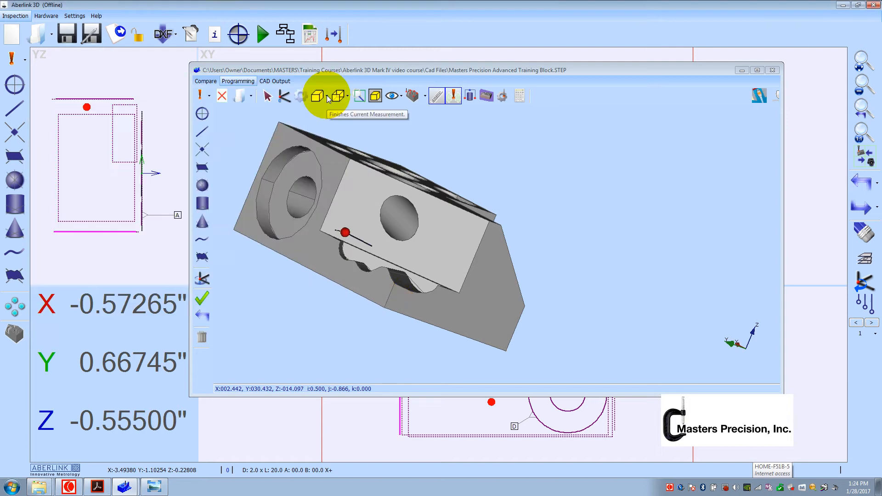
{"action": "left_click", "coordinate": [742, 71]}
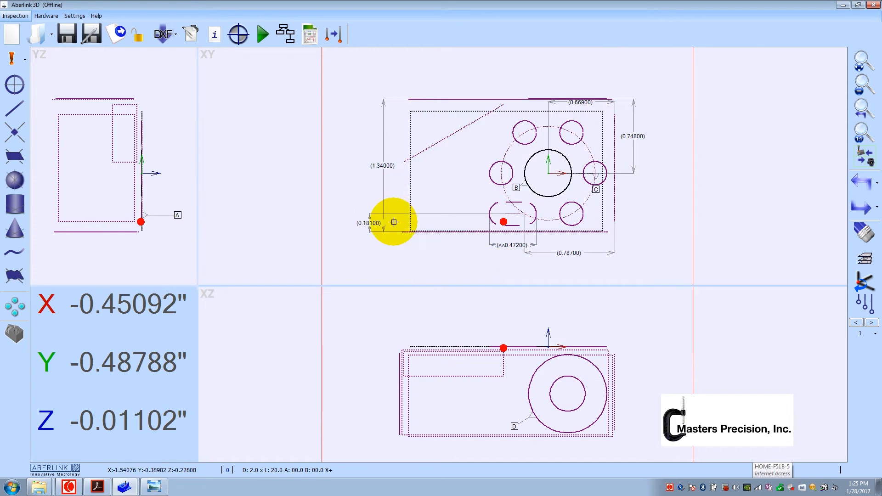
{"action": "scroll", "coordinate": [394, 222], "scroll_direction": "up", "scroll_amount": 2}
{"action": "scroll", "coordinate": [400, 240], "scroll_direction": "up", "scroll_amount": 4}
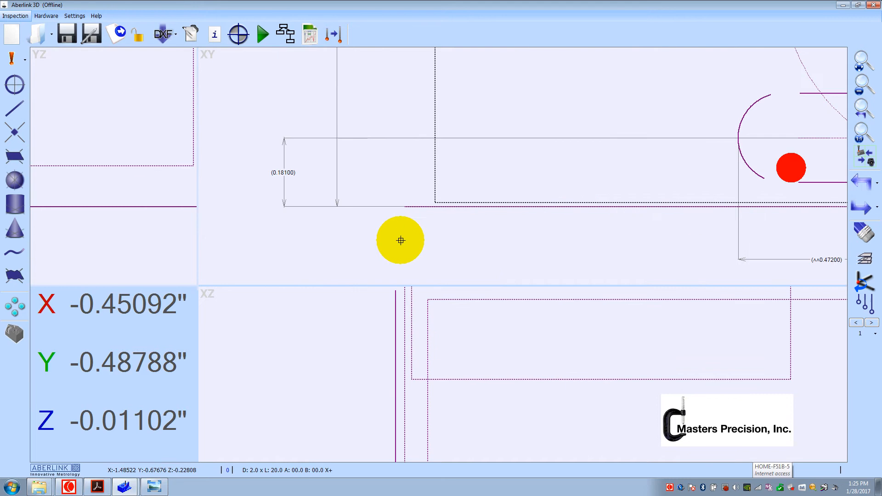
{"action": "scroll", "coordinate": [401, 240], "scroll_direction": "down", "scroll_amount": 8}
{"action": "scroll", "coordinate": [401, 241], "scroll_direction": "up", "scroll_amount": 2}
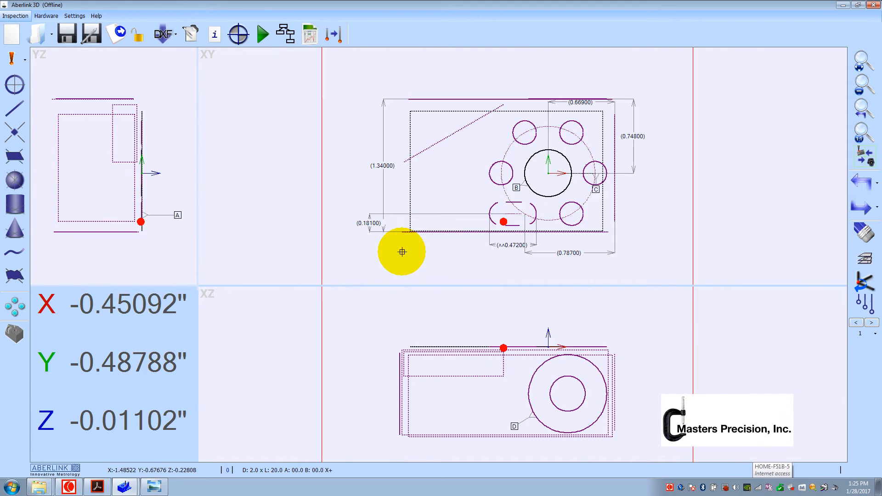
{"action": "left_click", "coordinate": [400, 355]}
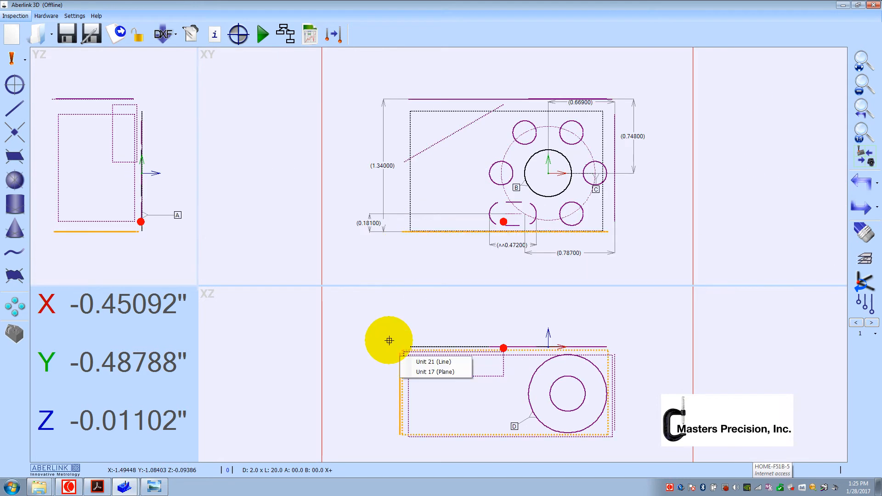
{"action": "left_click", "coordinate": [406, 362]}
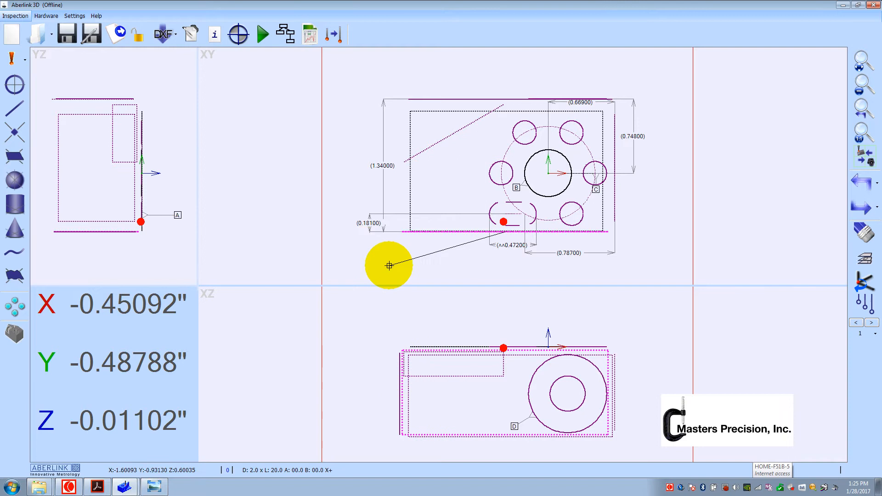
{"action": "left_click", "coordinate": [389, 265]}
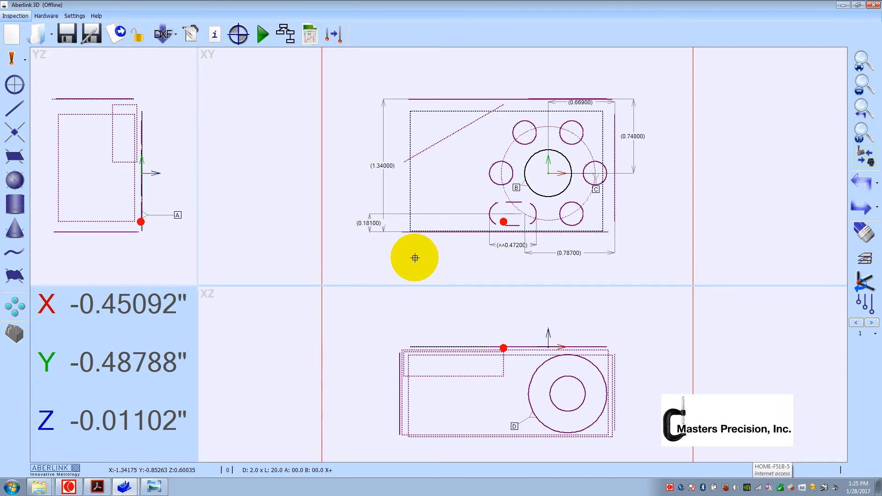
- Highlight Unit 21 among the measured units and erase that line from the negative-X end face
{"action": "scroll", "coordinate": [414, 261], "scroll_direction": "down", "scroll_amount": 2}
{"action": "scroll", "coordinate": [414, 257], "scroll_direction": "up", "scroll_amount": 1}
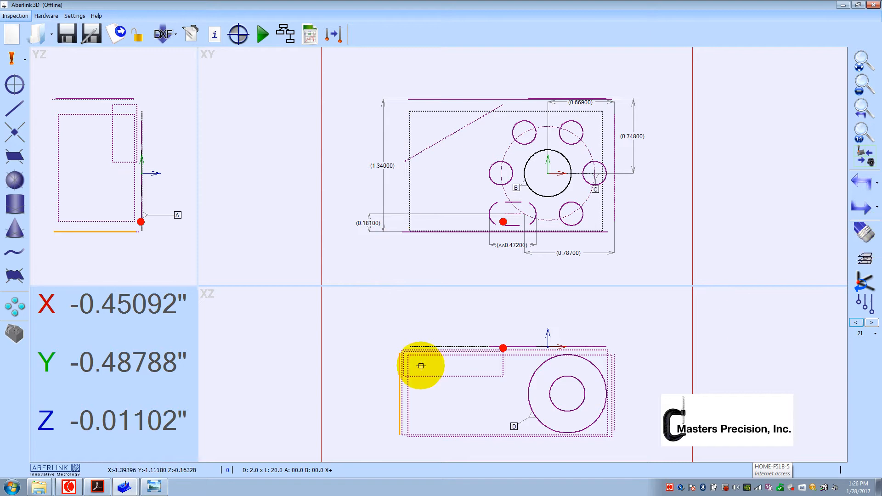
{"action": "left_click", "coordinate": [874, 326]}
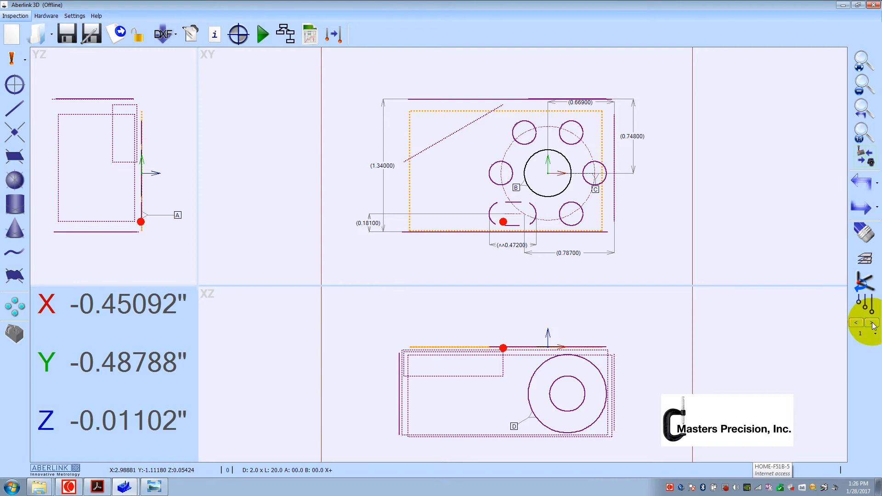
{"action": "left_click", "coordinate": [857, 324]}
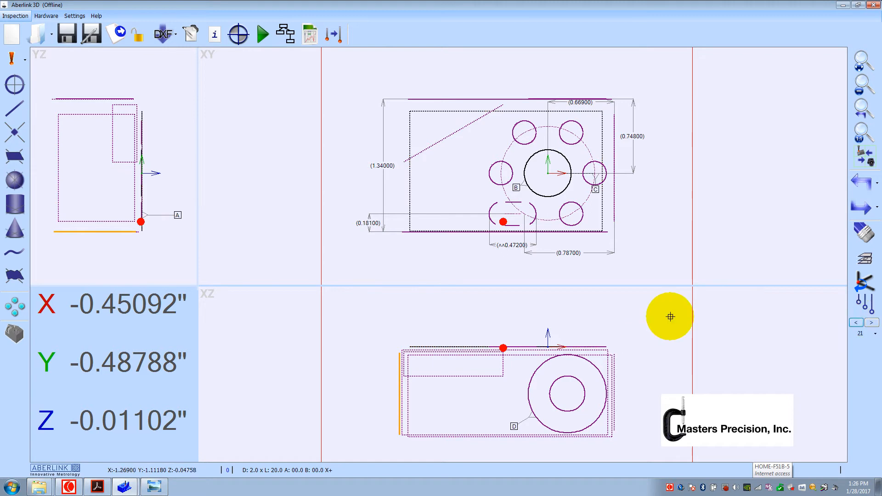
{"action": "left_click", "coordinate": [865, 233]}
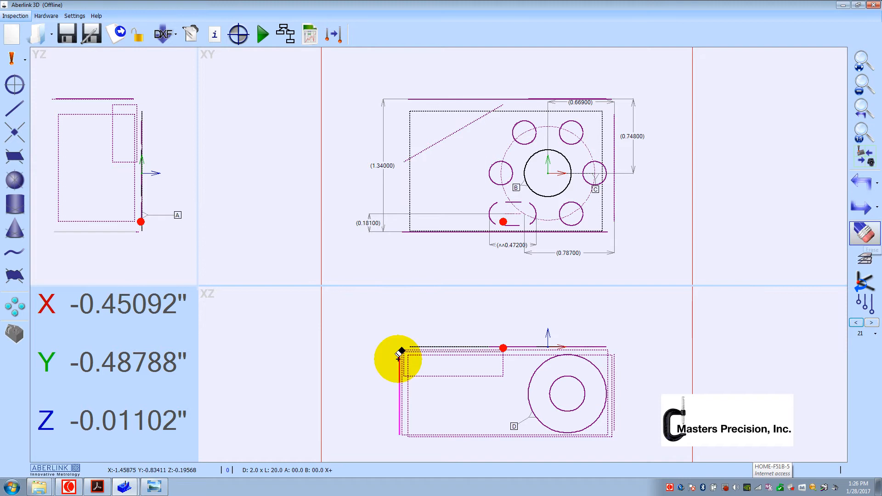
{"action": "left_click", "coordinate": [399, 353]}
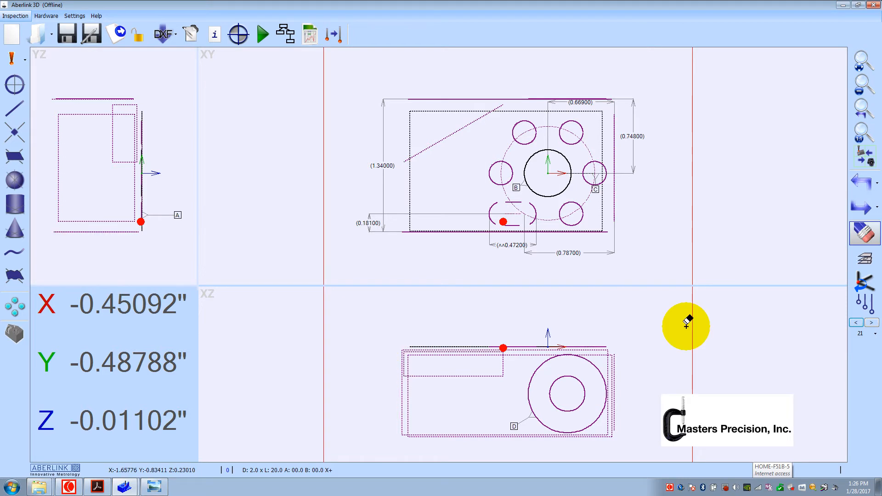
{"action": "left_click", "coordinate": [865, 233]}
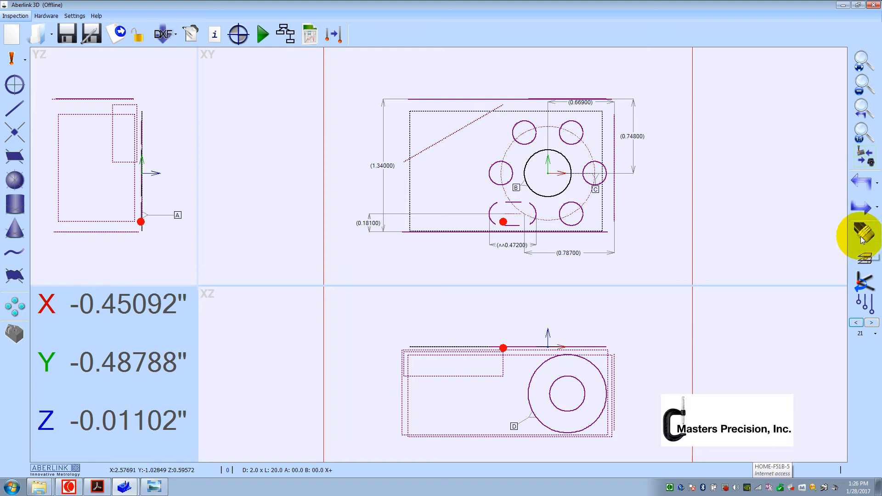
- Cycle through the remaining measured units to check which features are still in the inspection
{"action": "left_click", "coordinate": [869, 323]}
{"action": "left_click", "coordinate": [855, 323]}
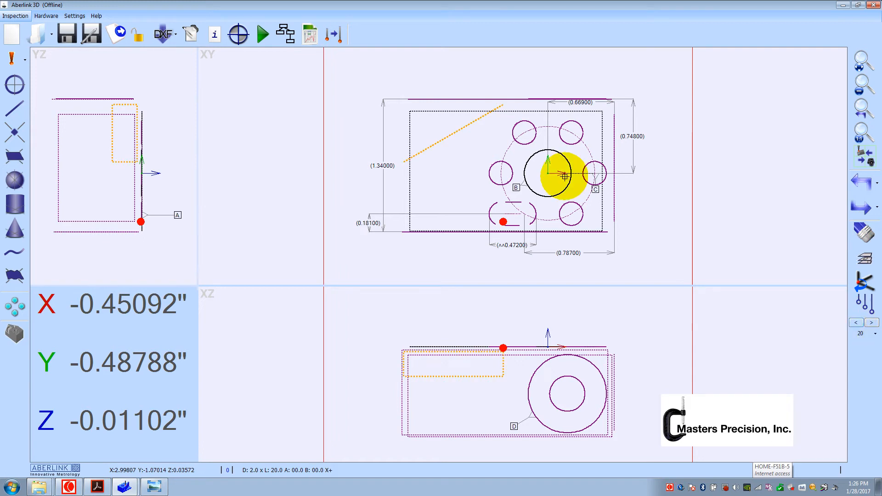
{"action": "left_click", "coordinate": [856, 323]}
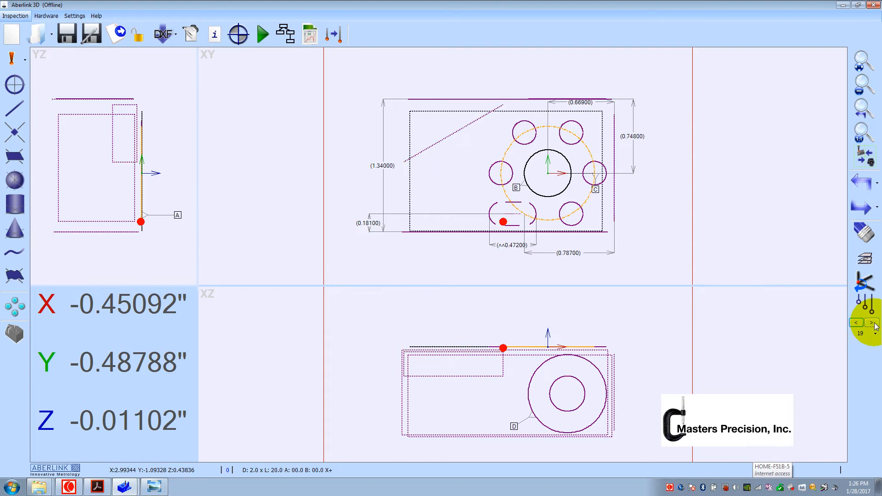
{"action": "left_click", "coordinate": [872, 323]}
{"action": "left_click", "coordinate": [873, 325]}
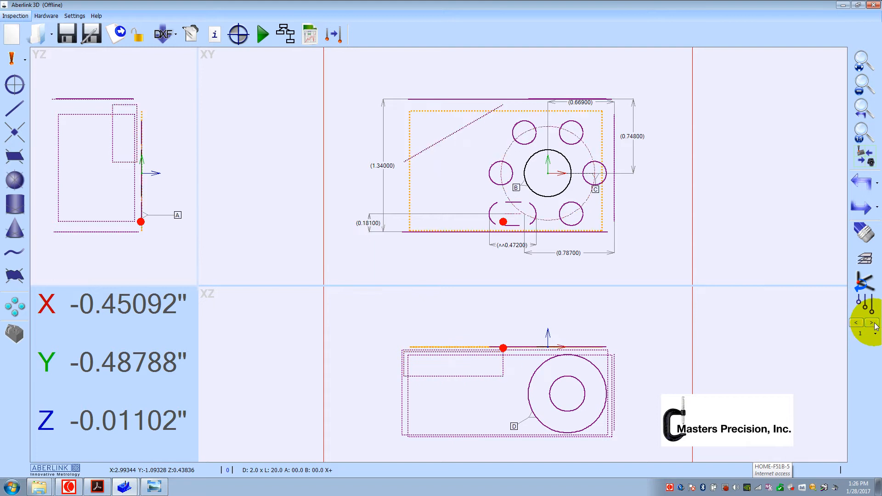
- Measure the negative-X end face on the CAD model as a plane from four points and accept the feature
{"action": "left_click", "coordinate": [123, 488]}
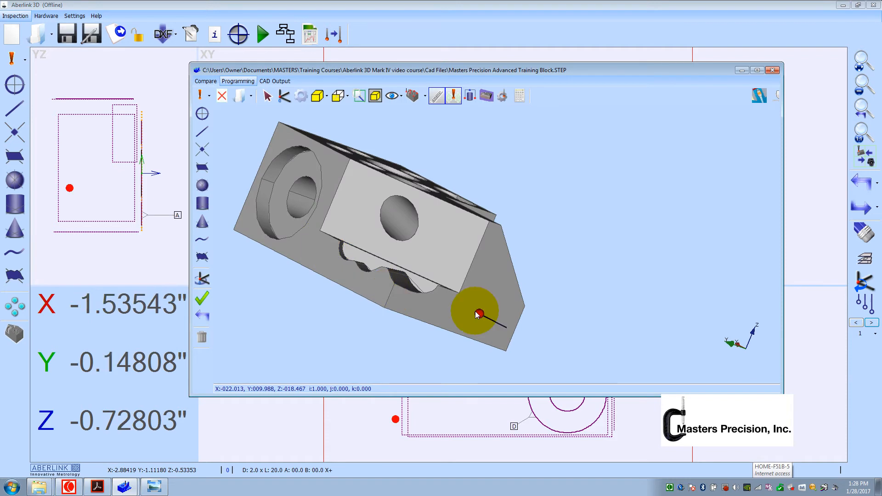
{"action": "left_click", "coordinate": [202, 167]}
{"action": "left_click", "coordinate": [405, 285]}
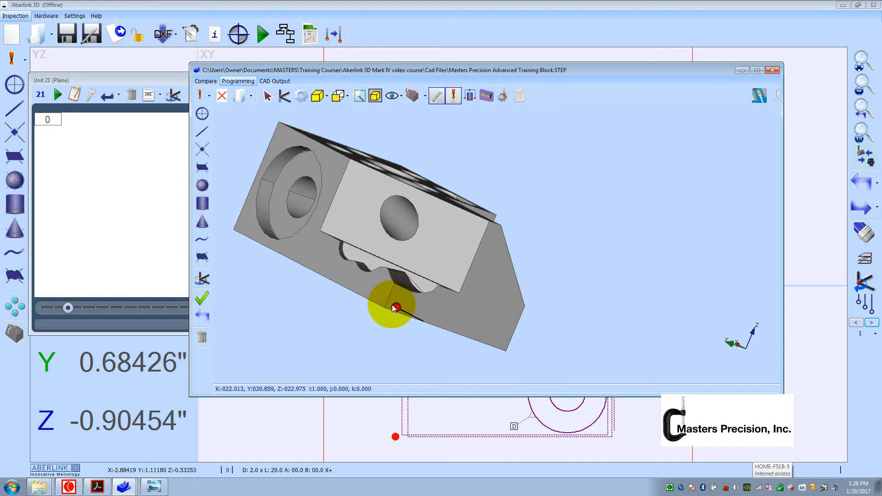
{"action": "left_click", "coordinate": [394, 308]}
{"action": "left_click", "coordinate": [501, 331]}
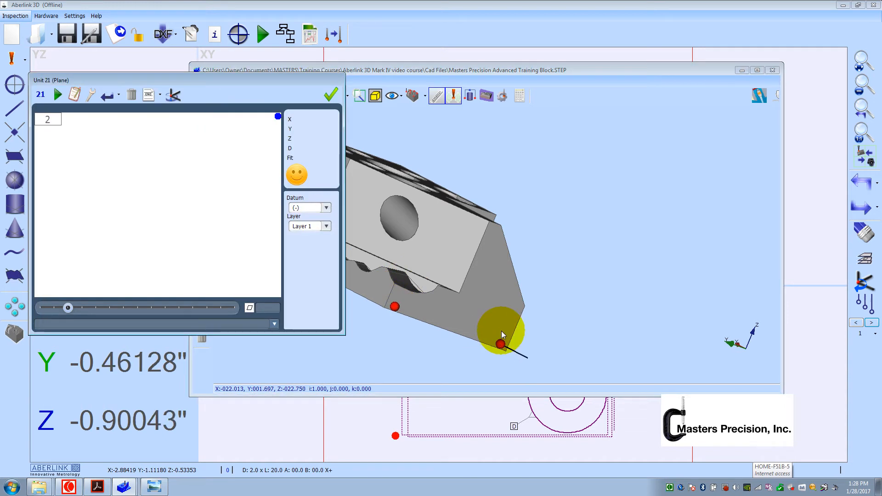
{"action": "left_click", "coordinate": [516, 305]}
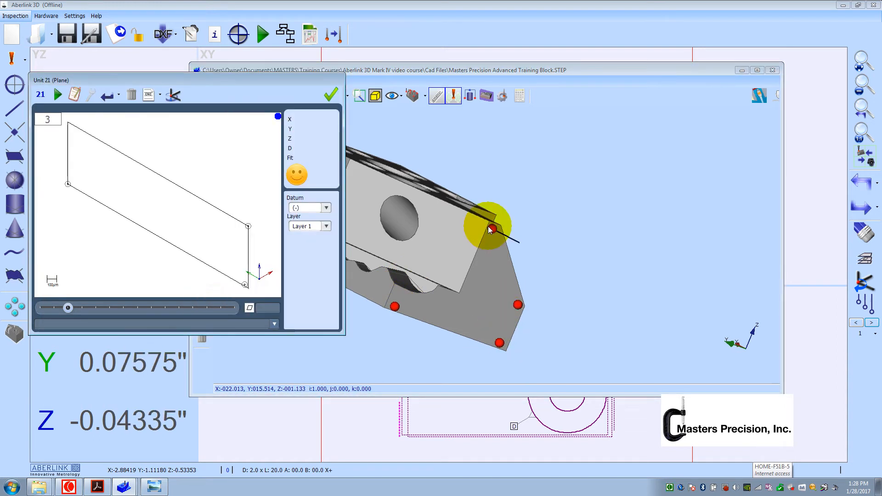
{"action": "left_click", "coordinate": [490, 229]}
{"action": "left_click", "coordinate": [351, 235]}
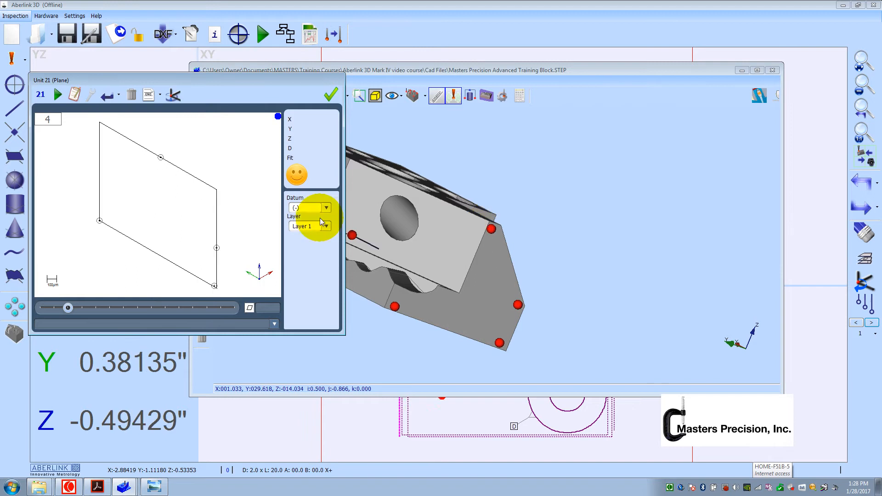
{"action": "left_click", "coordinate": [326, 95]}
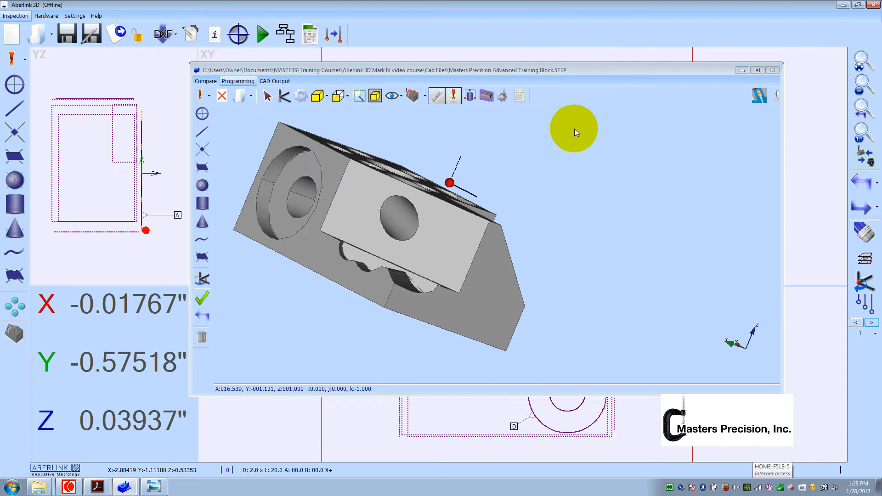
- Put the CAD model away and examine the Dim Exercise #5 drawing in Acrobat Reader for the callouts on the block's end faces
{"action": "left_click", "coordinate": [742, 71]}
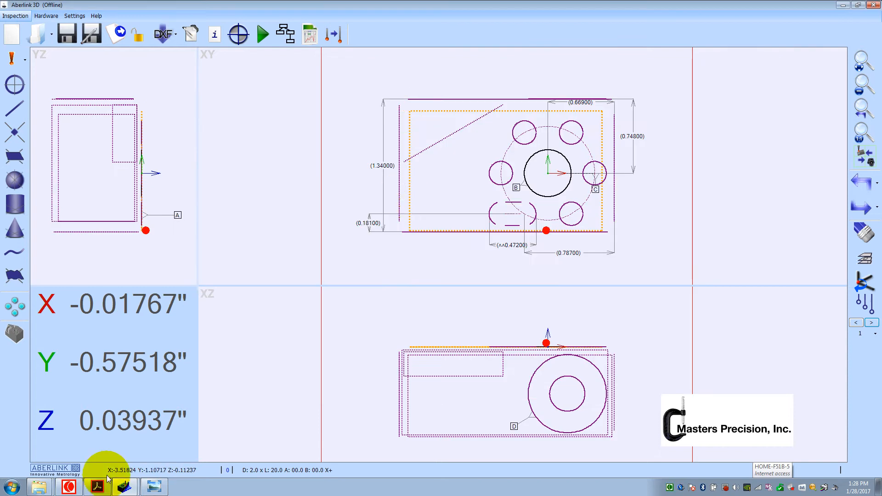
{"action": "left_click", "coordinate": [99, 486]}
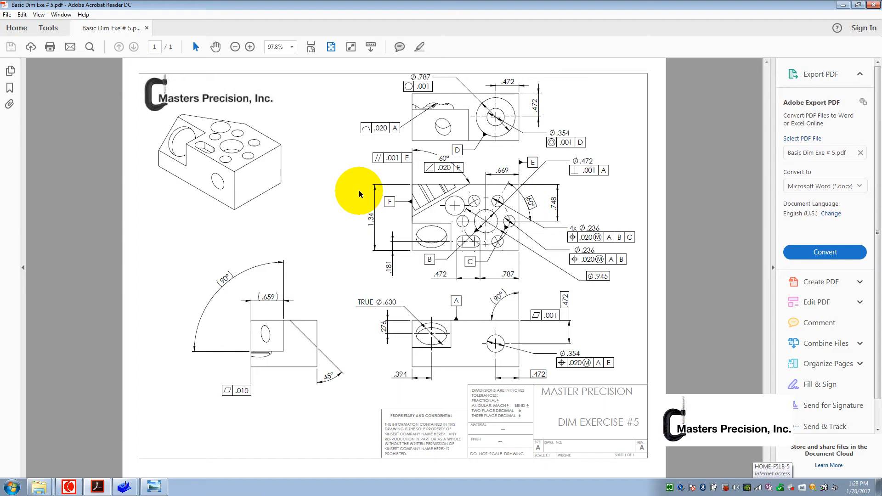
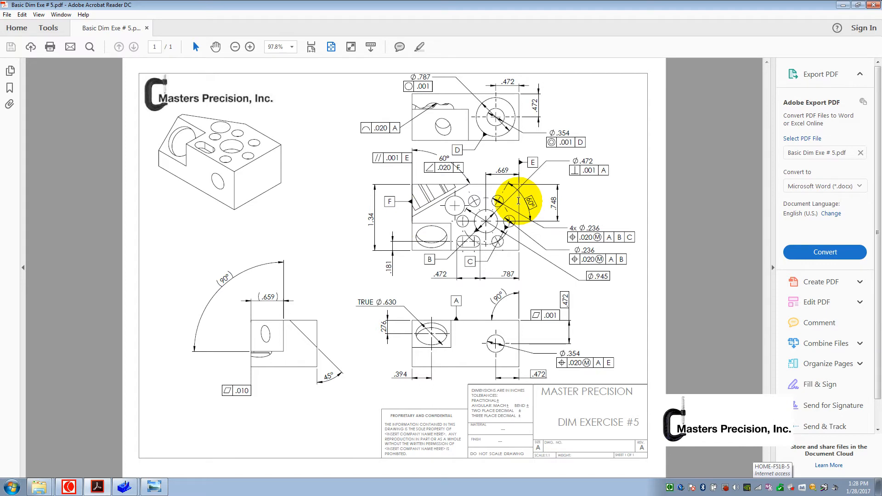
{"action": "left_click", "coordinate": [845, 7]}
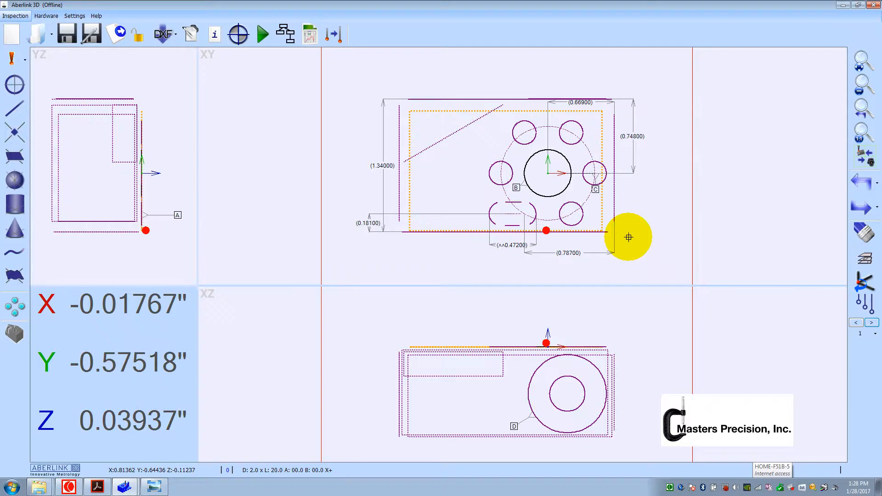
{"action": "left_click", "coordinate": [430, 109]}
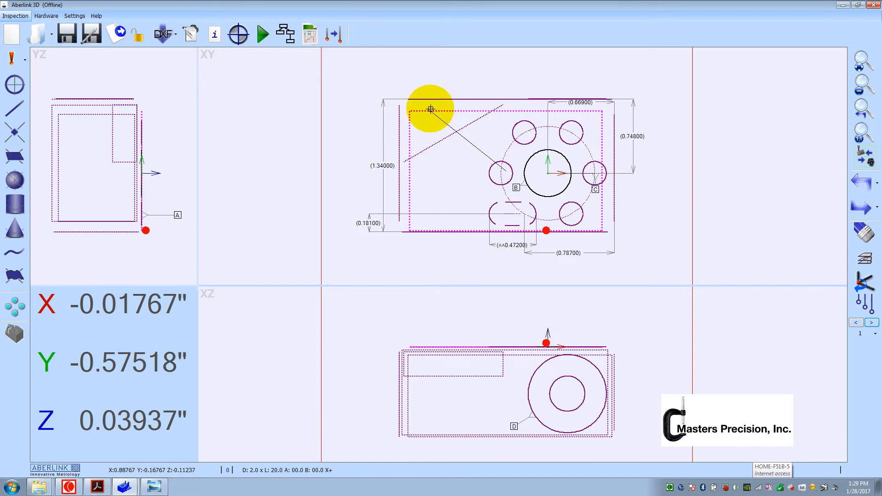
{"action": "left_click", "coordinate": [398, 117]}
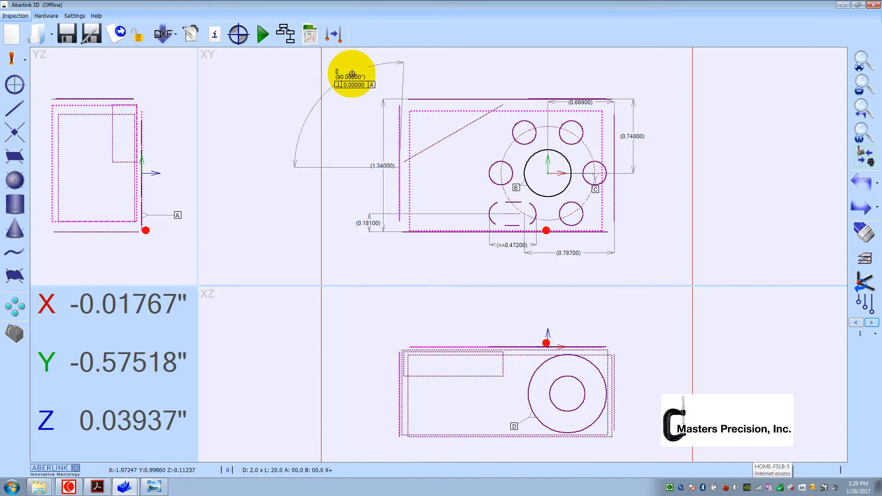
{"action": "left_click", "coordinate": [352, 75]}
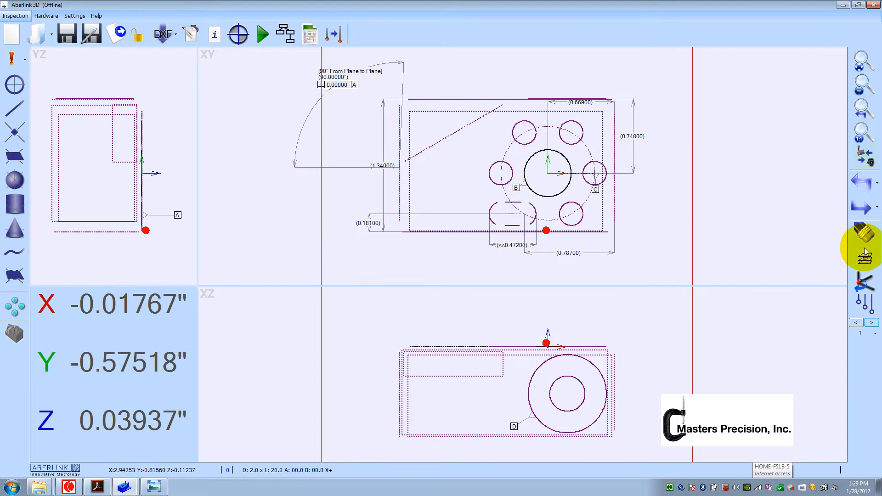
{"action": "left_click", "coordinate": [863, 183]}
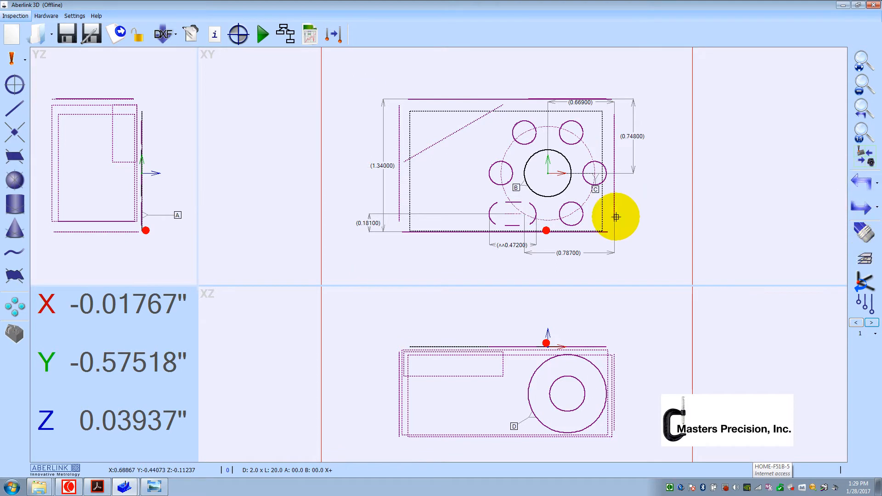
- Dimension between the positive-X and negative-X end faces, placing the dimension above the block in the XY view
{"action": "left_click", "coordinate": [640, 209]}
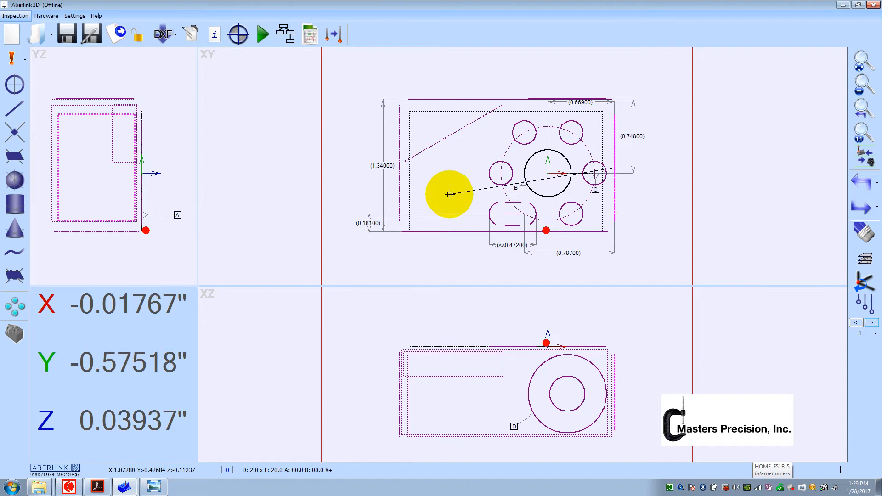
{"action": "left_click", "coordinate": [398, 207]}
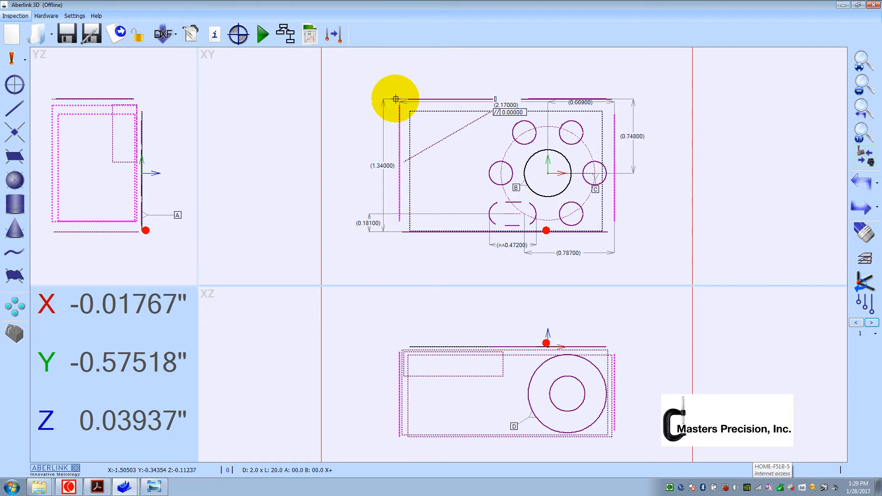
{"action": "left_click", "coordinate": [393, 70]}
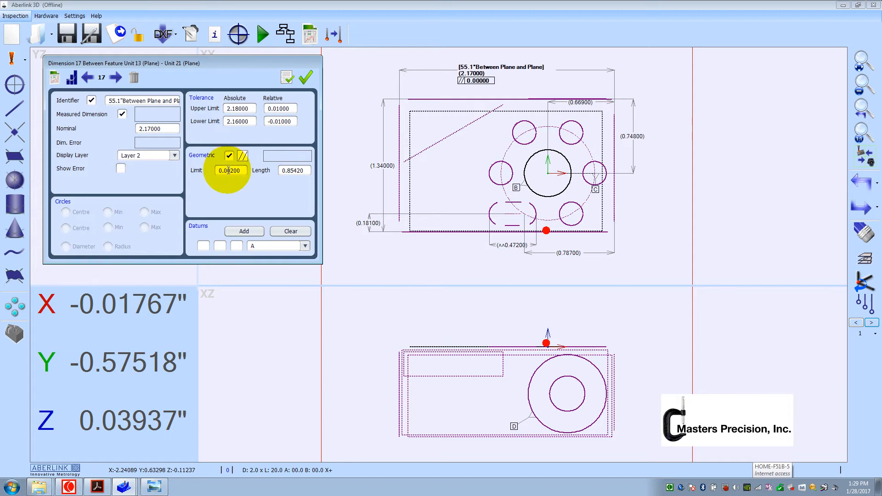
- Check the parallelism callout on the Acrobat Reader drawing and set the end-face dimension's parallelism limit to 0.00100
{"action": "left_click", "coordinate": [97, 487]}
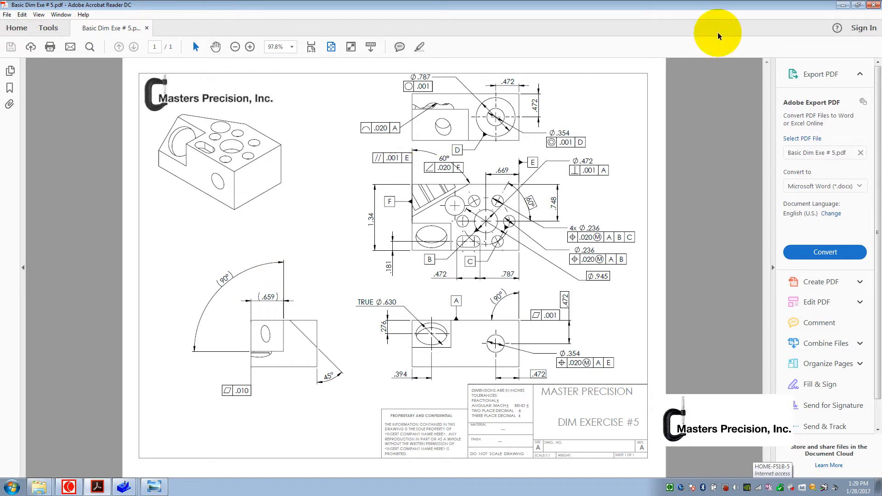
{"action": "left_click", "coordinate": [841, 7]}
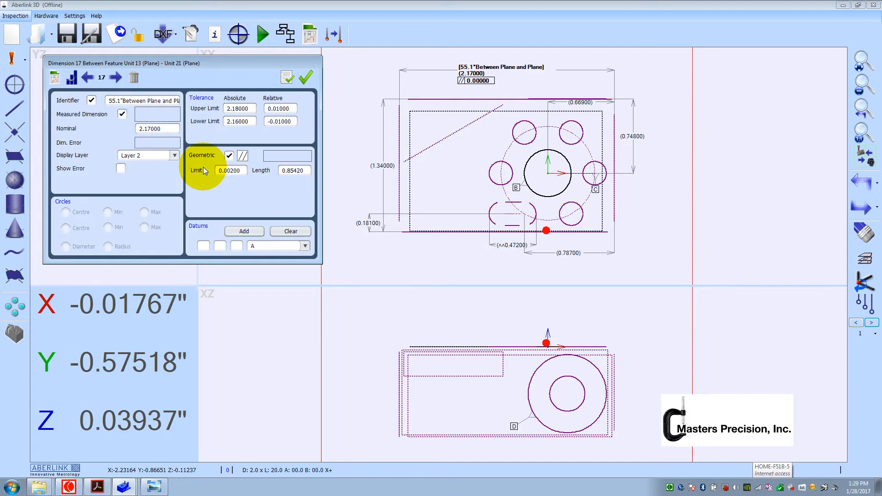
{"action": "left_click", "coordinate": [232, 171]}
{"action": "key", "text": "BackSpace"}
{"action": "type", "text": "1"}
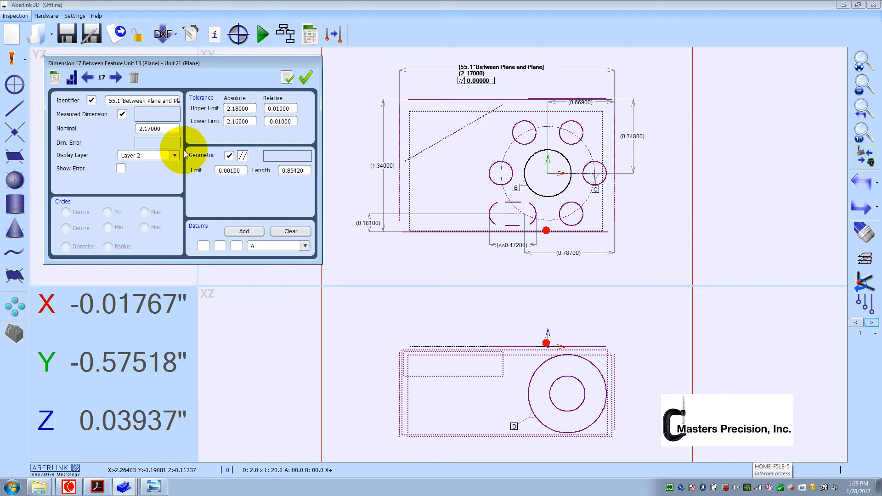
- Hide the end-face dimension's identifier and measured dimension, accept the settings, and move the parallelism callout closer to the block
{"action": "left_click", "coordinate": [91, 101]}
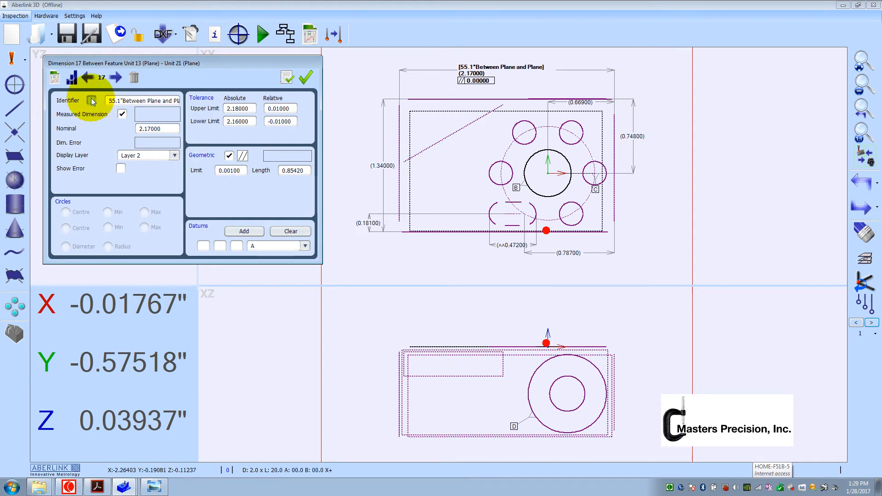
{"action": "left_click", "coordinate": [122, 115]}
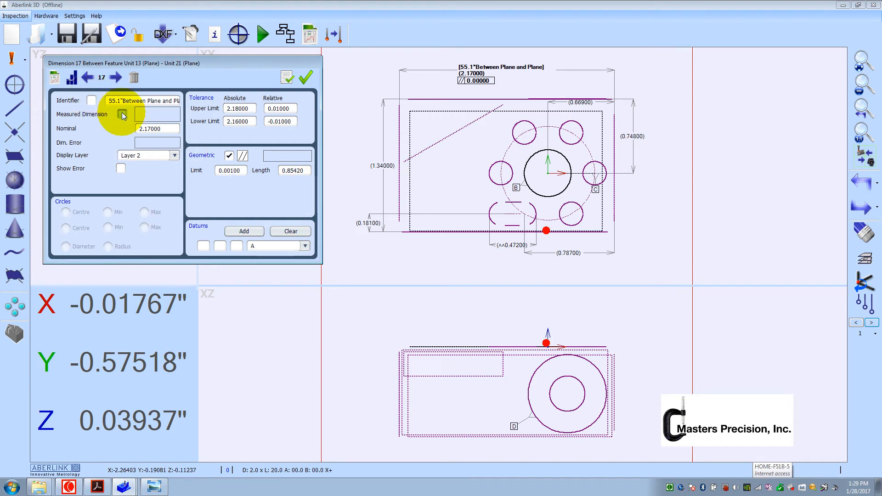
{"action": "left_click", "coordinate": [290, 80]}
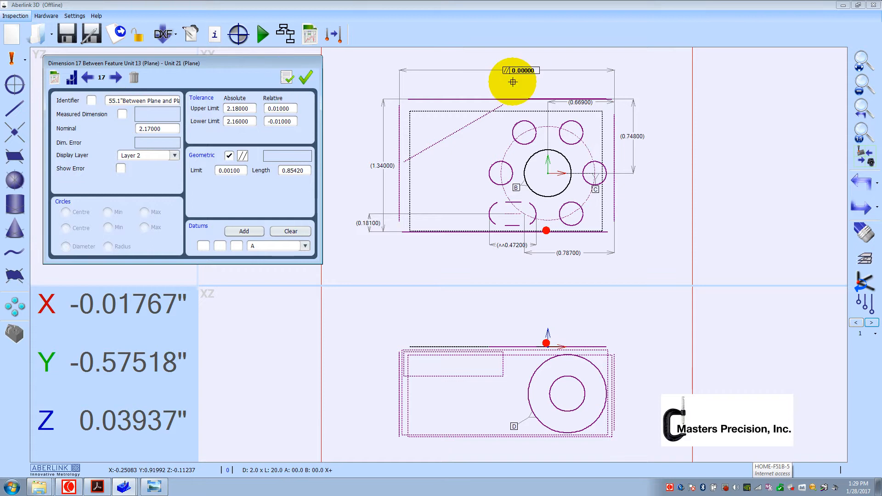
{"action": "left_click", "coordinate": [308, 78]}
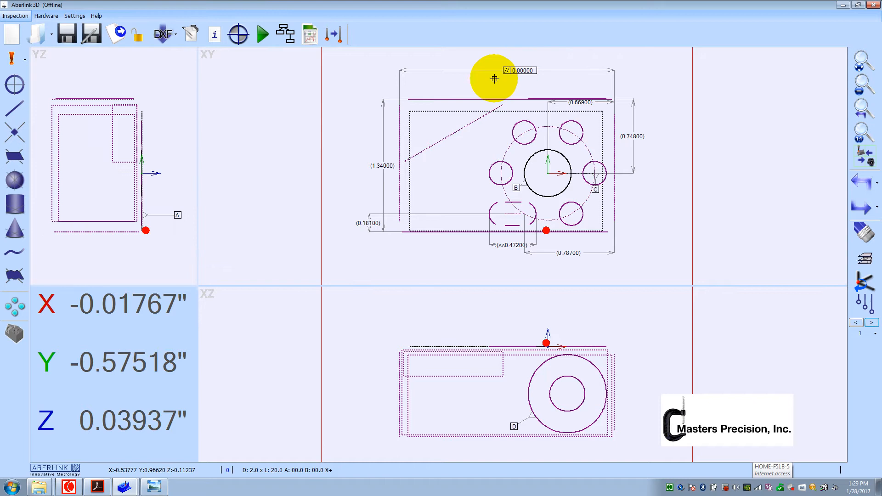
{"action": "left_click_drag", "start_coordinate": [495, 79], "coordinate": [495, 83]}
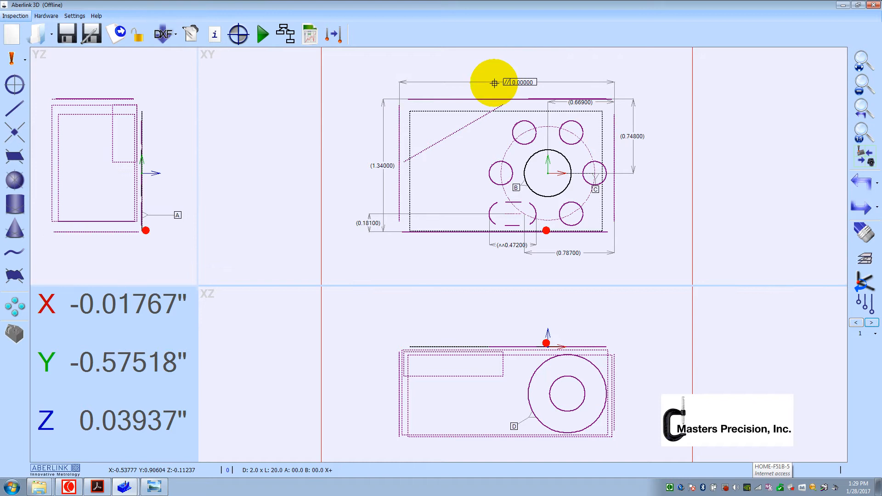
- Try to dimension the angle between the slanted plane and the negative-X end face, checking the drawing's angularity callout before undoing it
{"action": "left_click", "coordinate": [421, 153]}
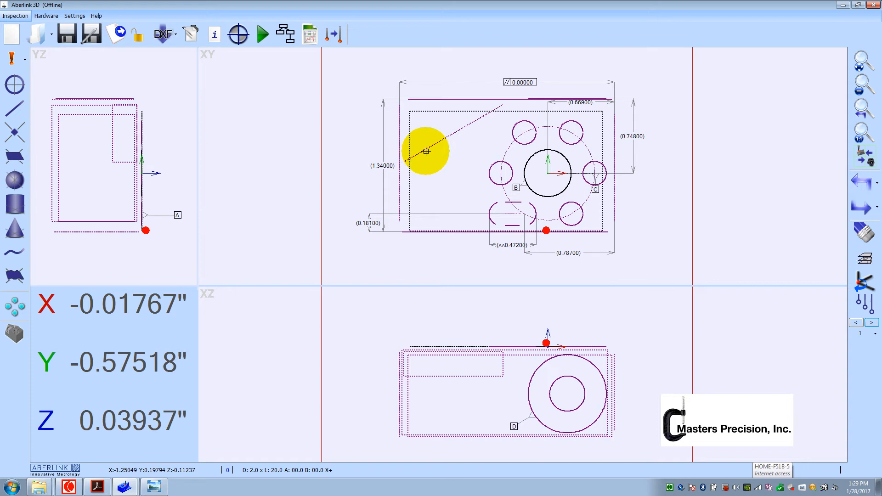
{"action": "left_click", "coordinate": [428, 147]}
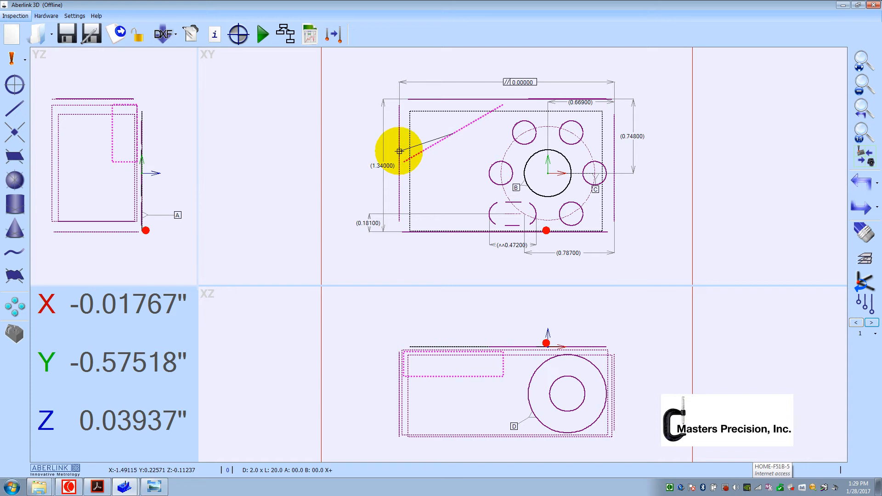
{"action": "left_click", "coordinate": [399, 152]}
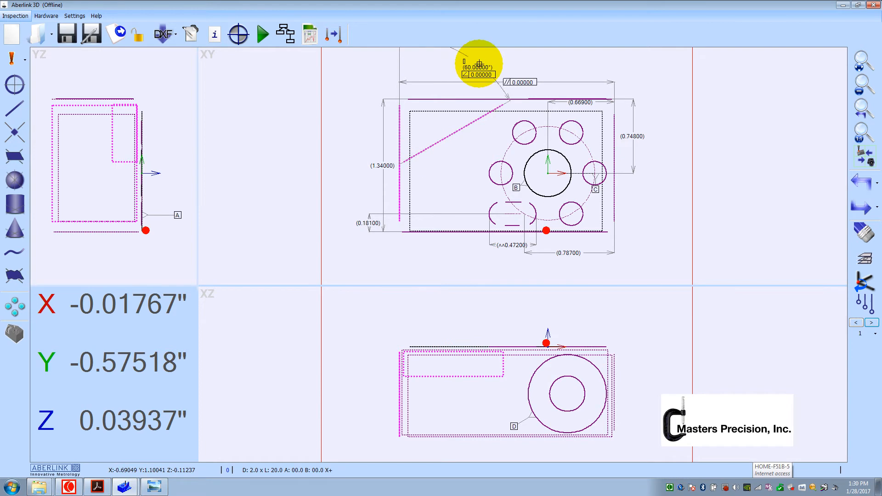
{"action": "left_click", "coordinate": [447, 71]}
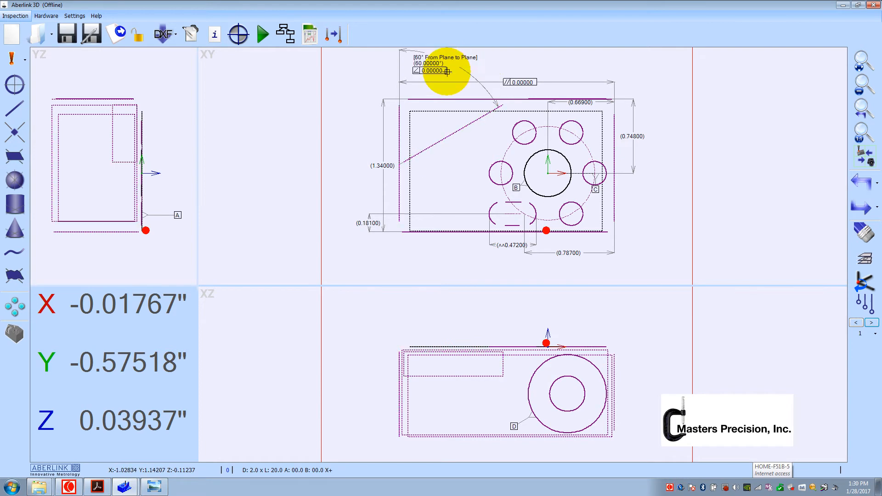
{"action": "left_click", "coordinate": [97, 488]}
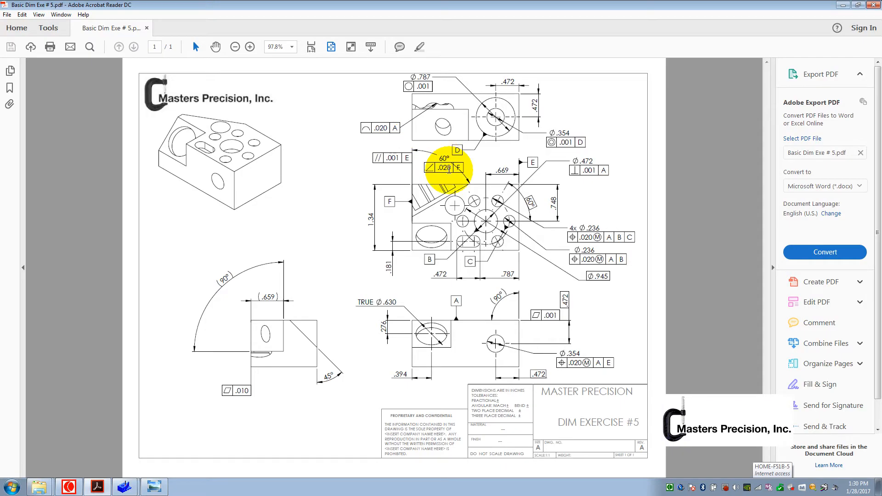
{"action": "left_click", "coordinate": [842, 6]}
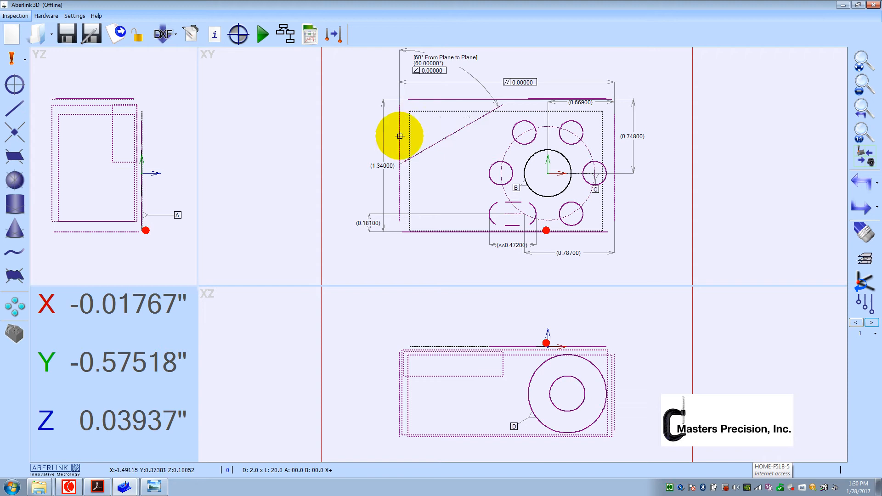
{"action": "left_click", "coordinate": [859, 182]}
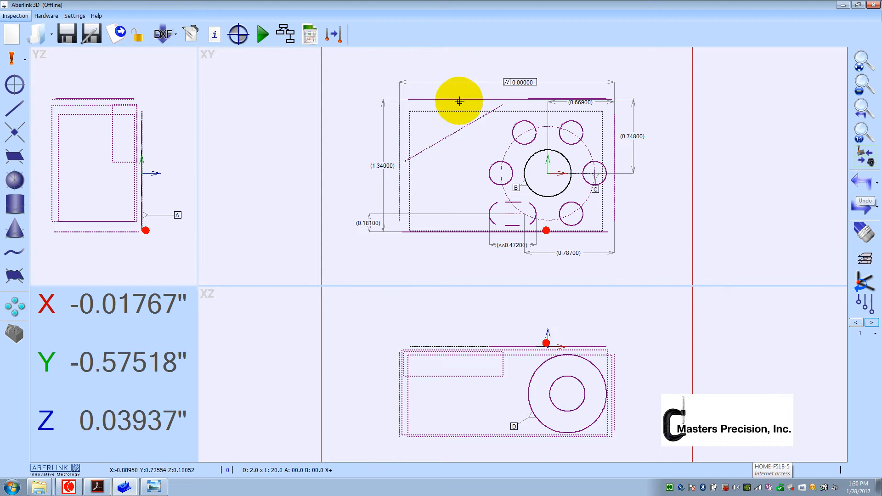
- Assign datum F to the negative-X end face plane
{"action": "double_click", "coordinate": [398, 115]}
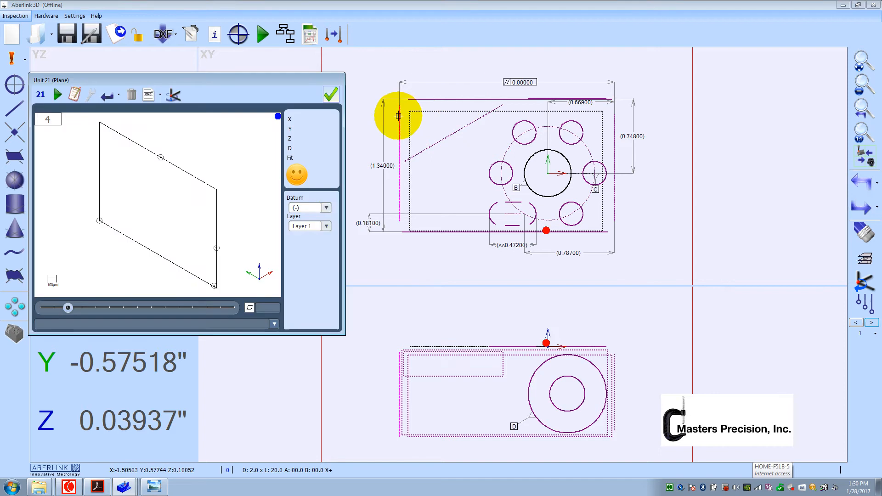
{"action": "left_click", "coordinate": [325, 208]}
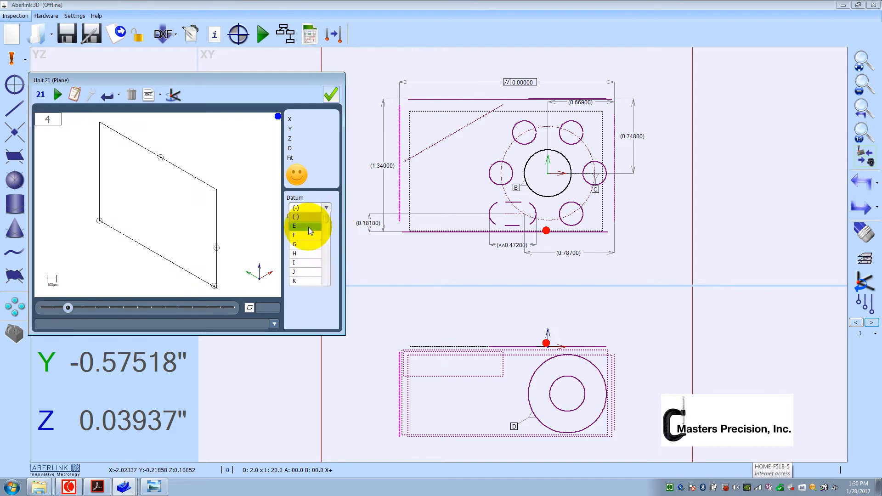
{"action": "left_click", "coordinate": [304, 235]}
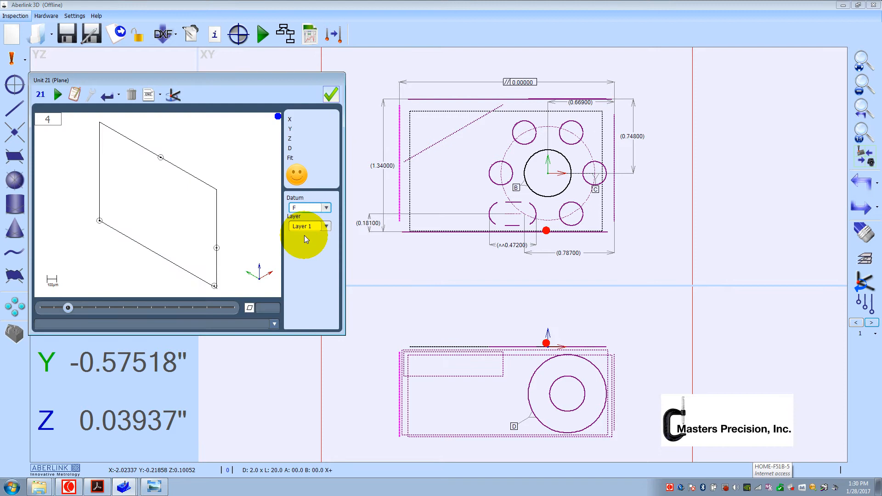
{"action": "left_click", "coordinate": [330, 93]}
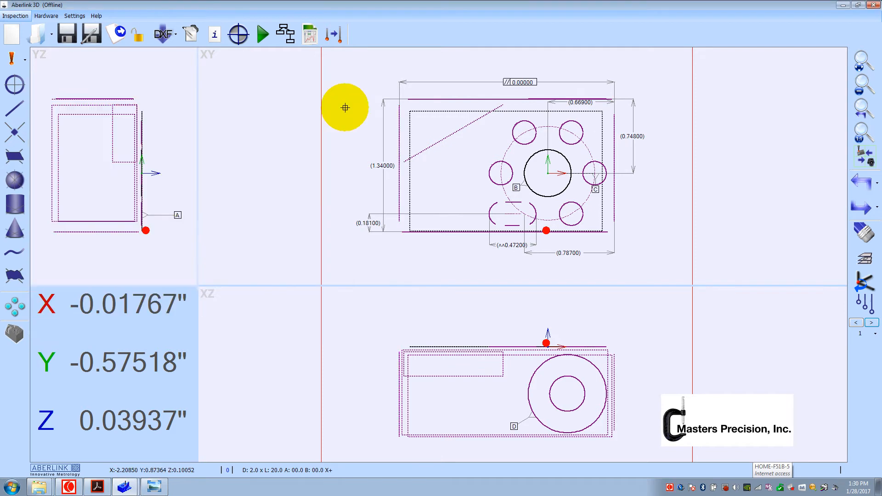
- Show the datum F callout on the negative-X end face, placing it outside the block in the XY view
{"action": "left_click", "coordinate": [399, 132]}
{"action": "right_click", "coordinate": [354, 113]}
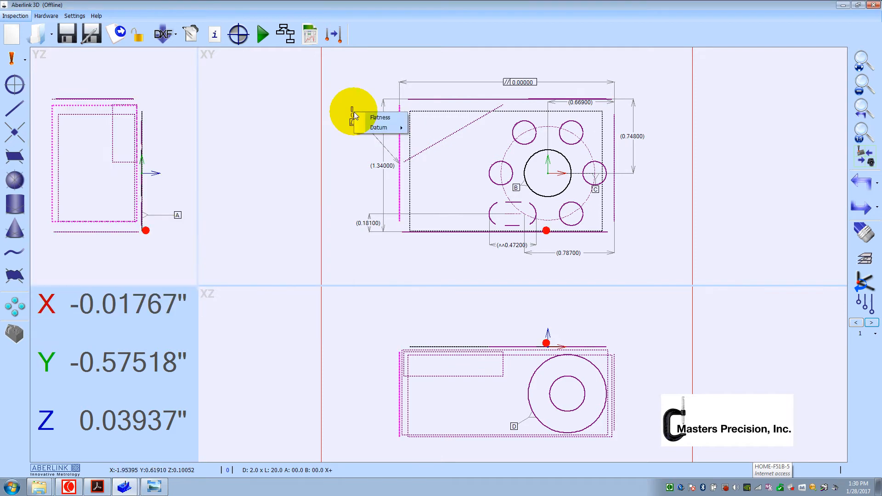
{"action": "mouse_move", "coordinate": [407, 132]}
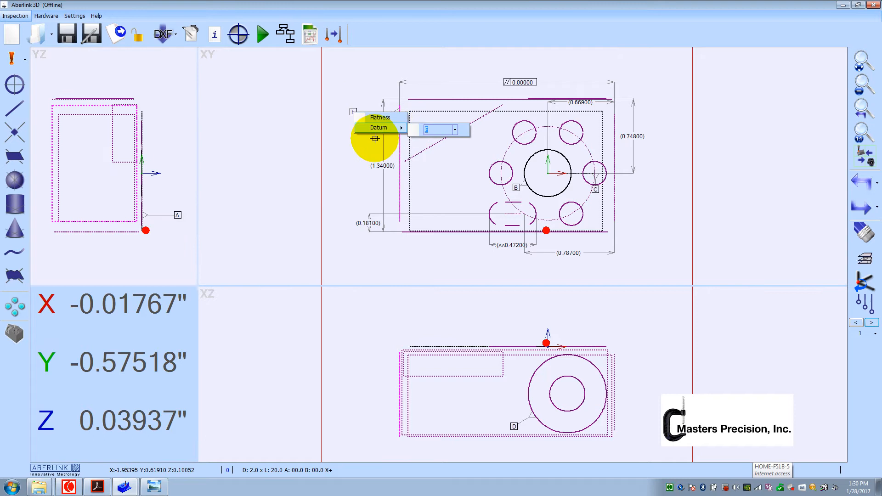
{"action": "left_click", "coordinate": [445, 131]}
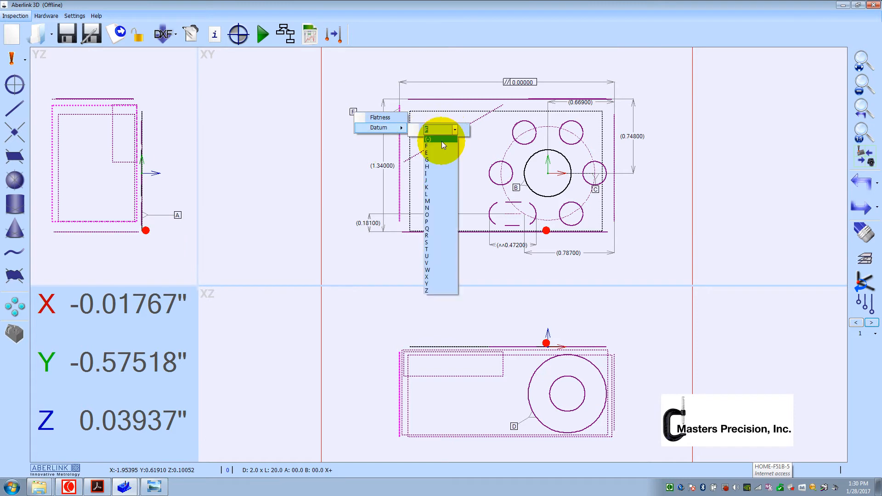
{"action": "left_click", "coordinate": [441, 141]}
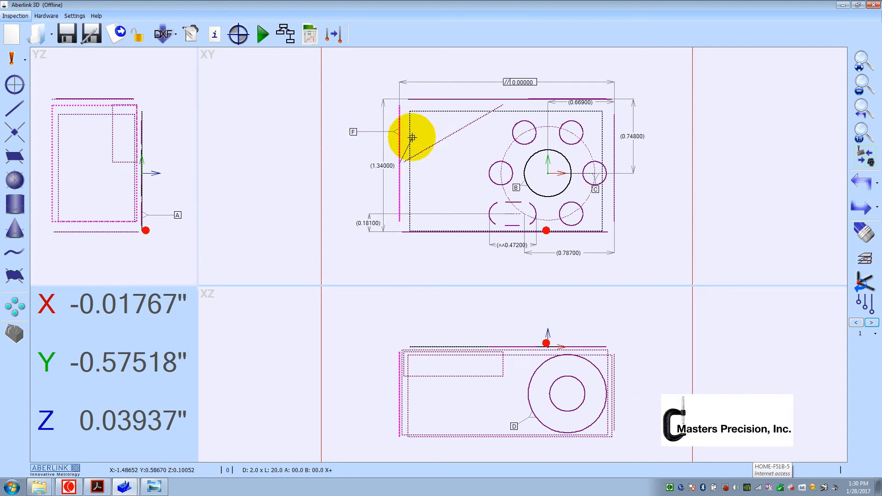
- Dimension the angle between the negative-X end face and the slanted plane above the block, with an angularity limit of 0.01
{"action": "left_click", "coordinate": [442, 137]}
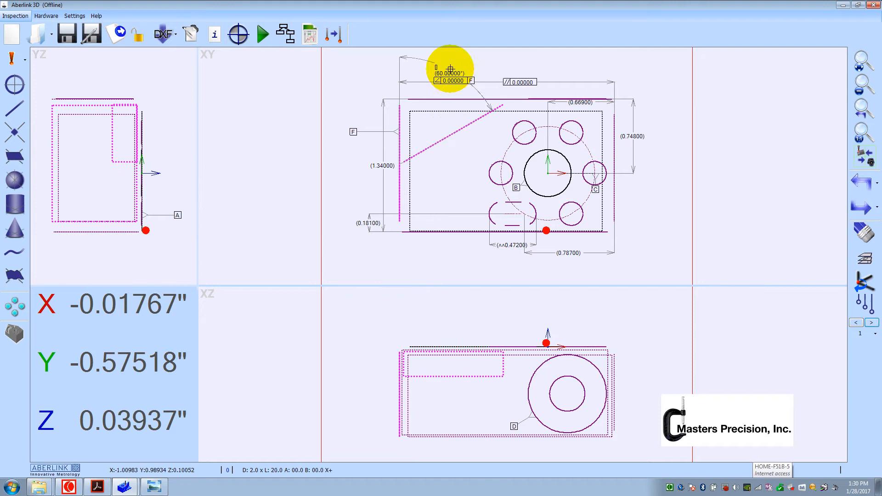
{"action": "left_click_drag", "start_coordinate": [456, 62], "coordinate": [455, 75]}
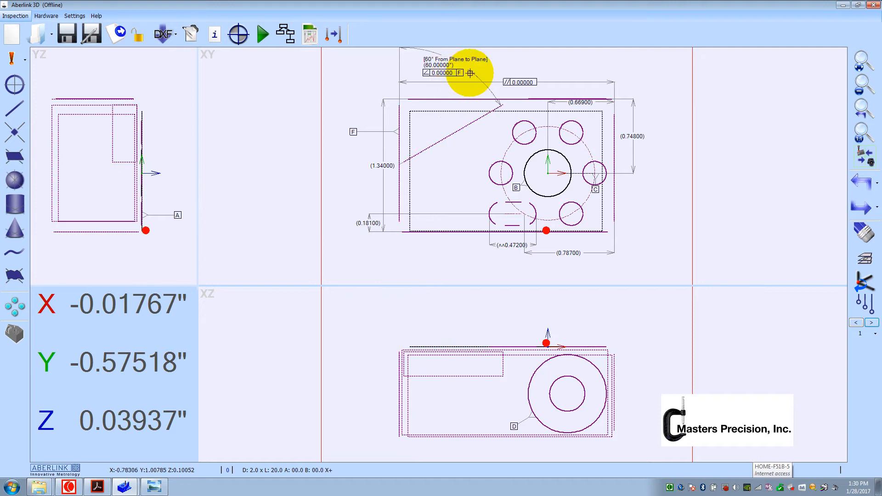
{"action": "double_click", "coordinate": [470, 73]}
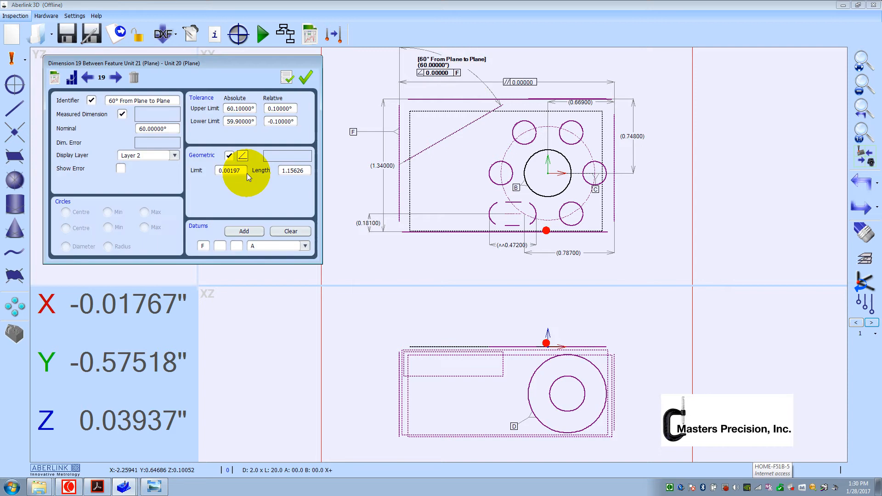
{"action": "left_click_drag", "start_coordinate": [232, 171], "coordinate": [253, 174]}
{"action": "type", "text": "1"}
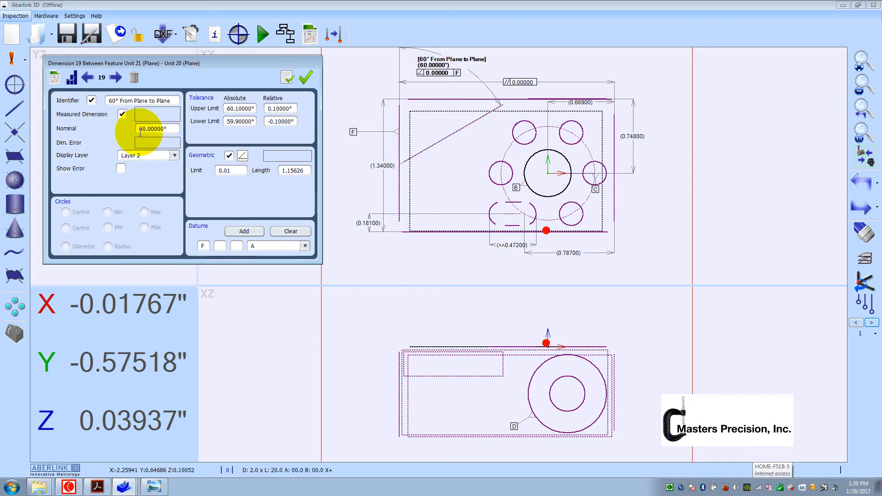
- Set the angle's relative tolerance limits to 1° and -1°, hide its identifier and accept the settings
{"action": "left_click", "coordinate": [92, 101]}
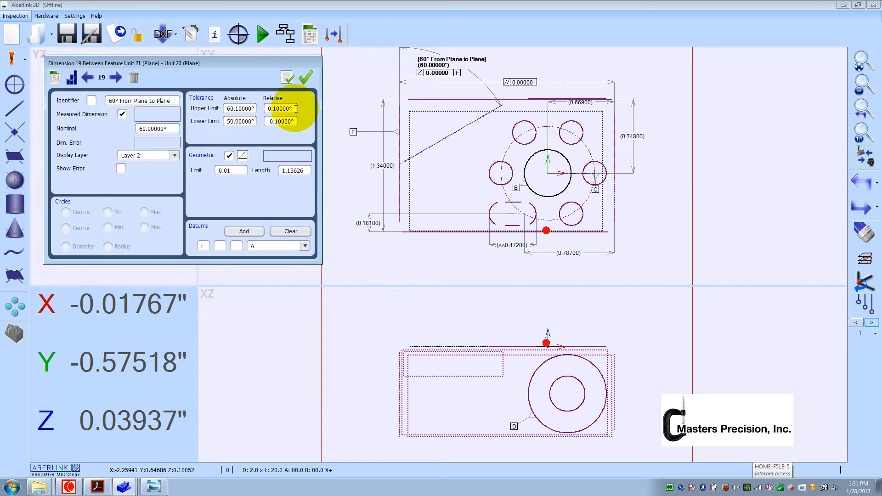
{"action": "double_click", "coordinate": [264, 108]}
{"action": "type", "text": "1"}
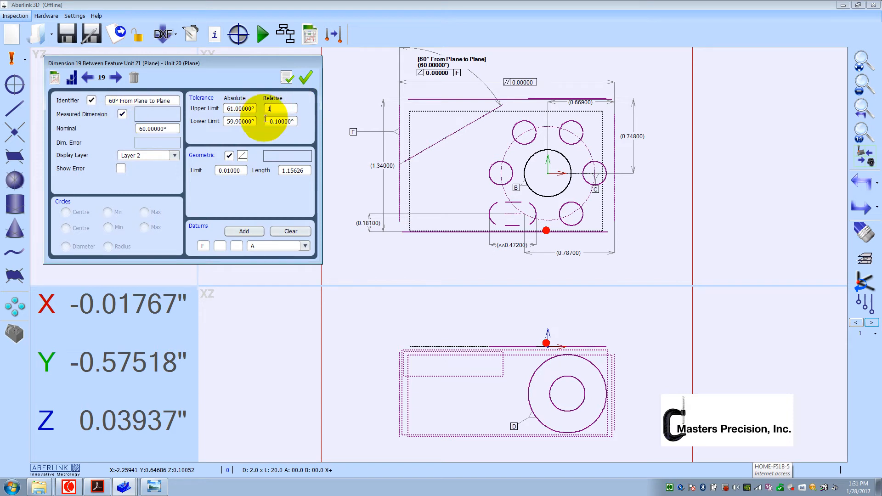
{"action": "left_click_drag", "start_coordinate": [295, 121], "coordinate": [238, 120]}
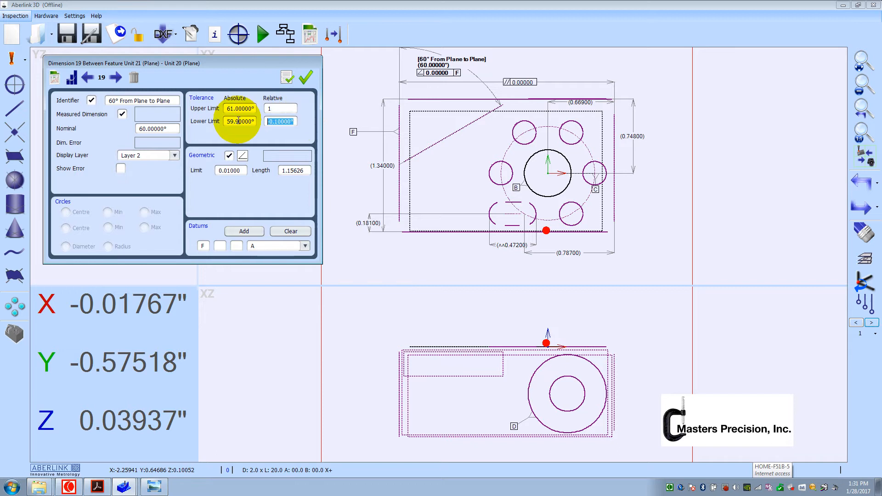
{"action": "type", "text": "-1"}
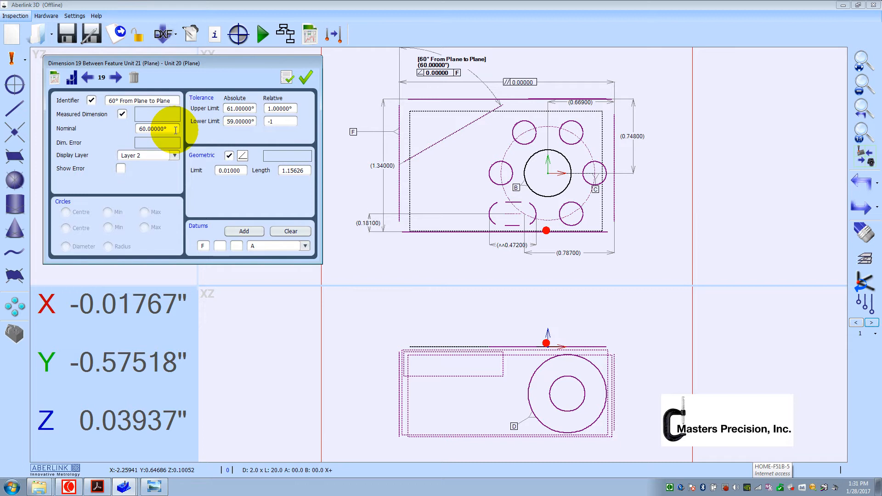
{"action": "left_click", "coordinate": [93, 101]}
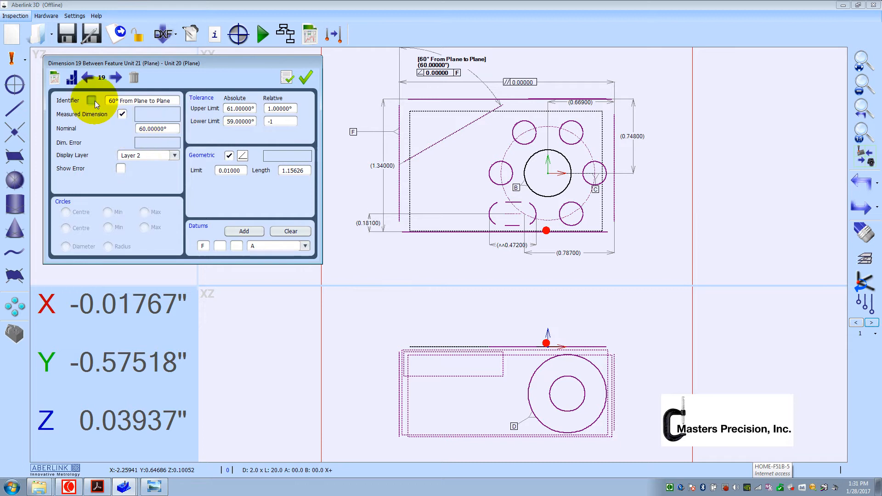
{"action": "left_click", "coordinate": [285, 77]}
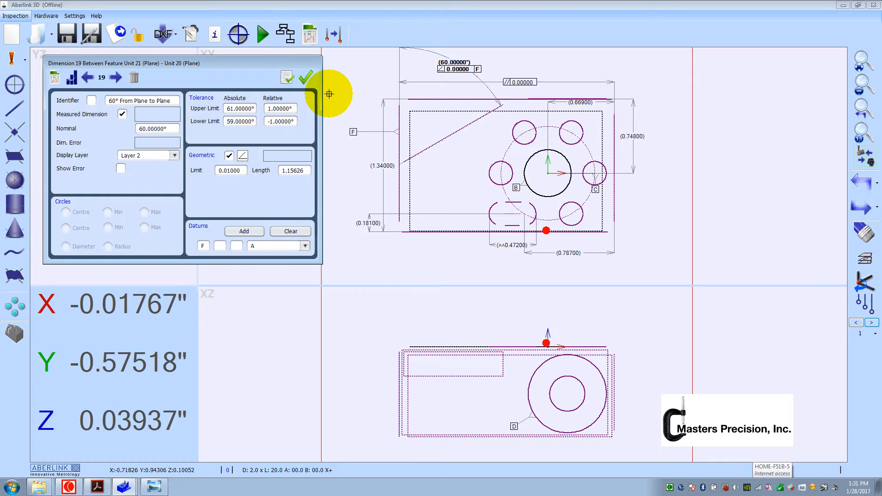
{"action": "left_click", "coordinate": [306, 77]}
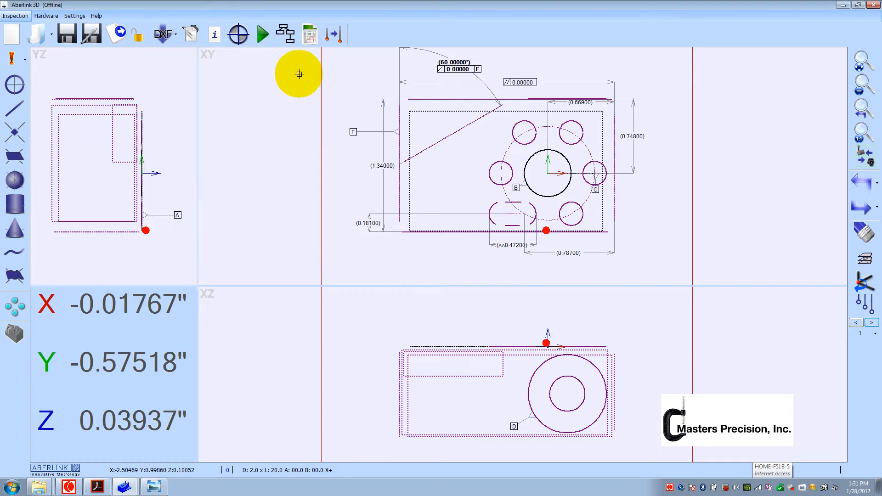
- Check the angularity callout on the Acrobat Reader drawing and set the angle dimension's angularity limit to 0.02000 in Aberlink 3D
{"action": "left_click", "coordinate": [96, 487]}
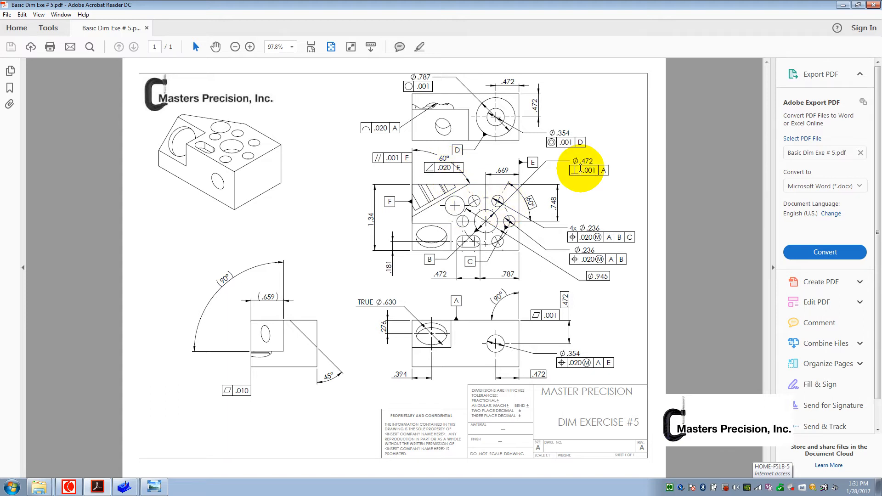
{"action": "left_click", "coordinate": [840, 5]}
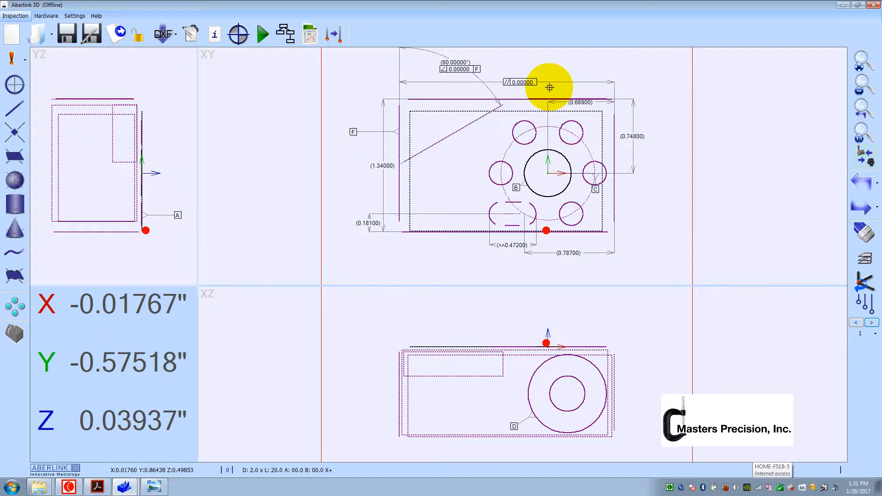
{"action": "double_click", "coordinate": [443, 56]}
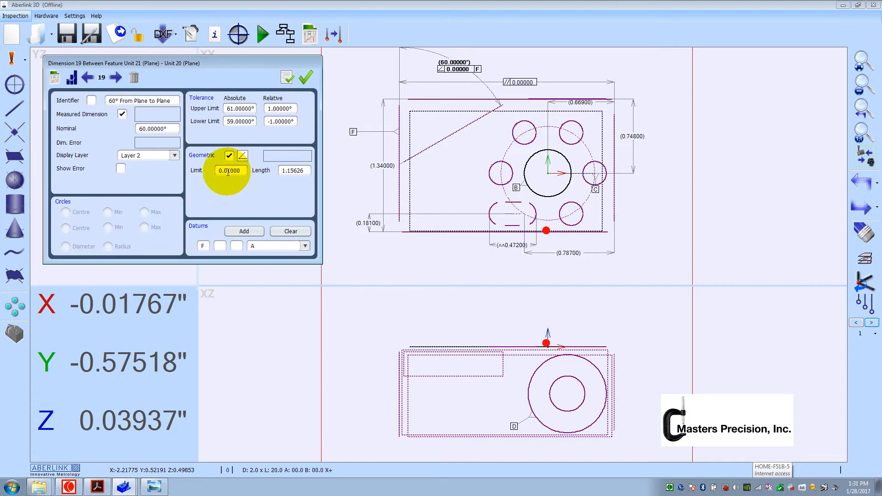
{"action": "type", "text": "2"}
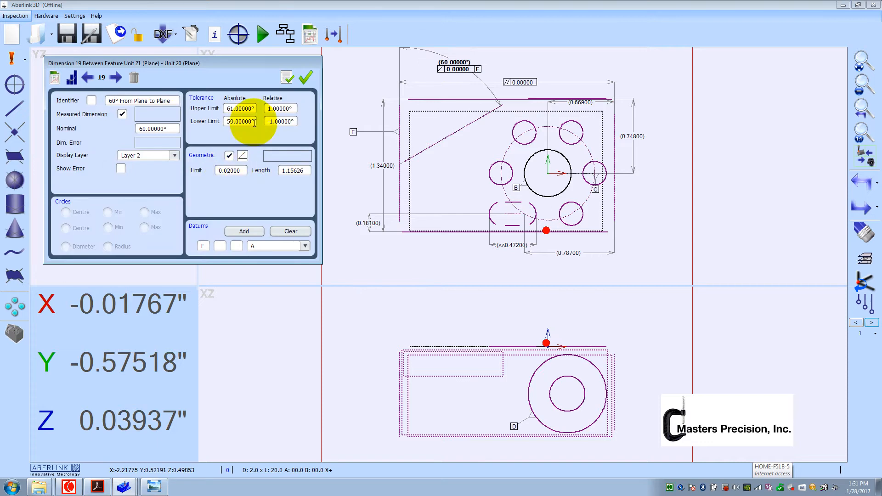
{"action": "left_click", "coordinate": [307, 78]}
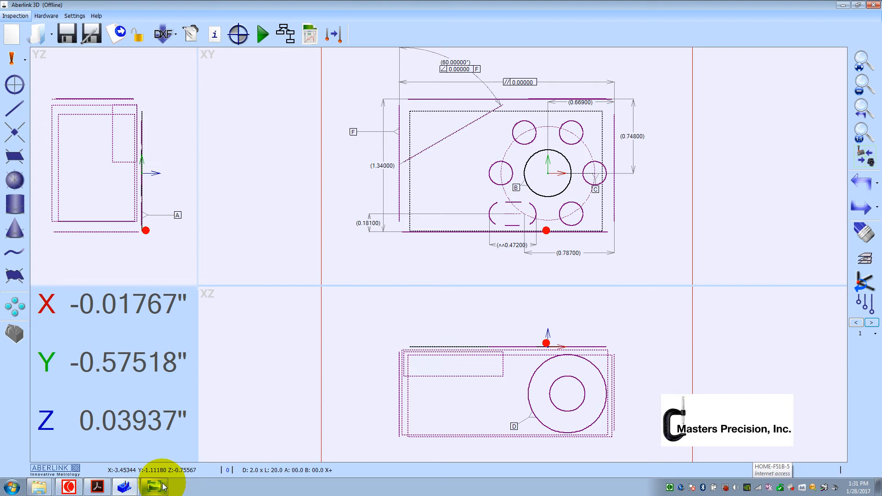
- Measure the block's large central bore as a cylinder on the CAD model, picking points on its wall, and minimize the model window
{"action": "left_click", "coordinate": [129, 465]}
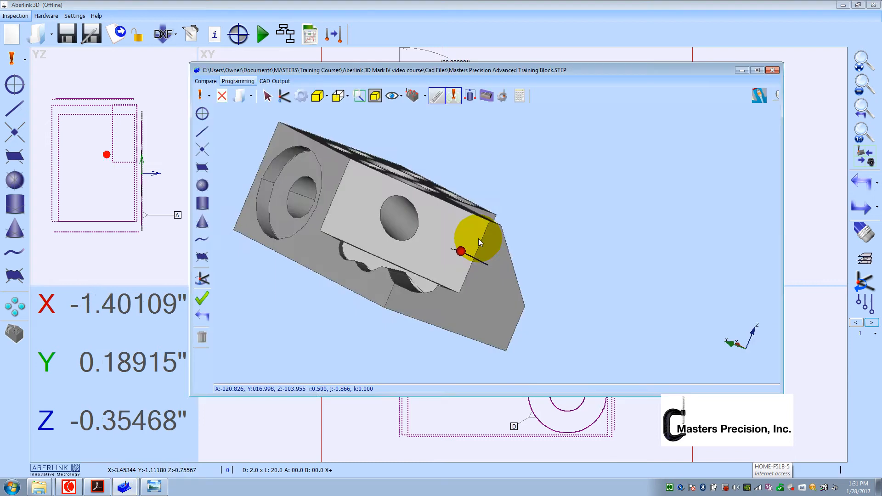
{"action": "left_click_drag", "start_coordinate": [478, 239], "coordinate": [402, 208]}
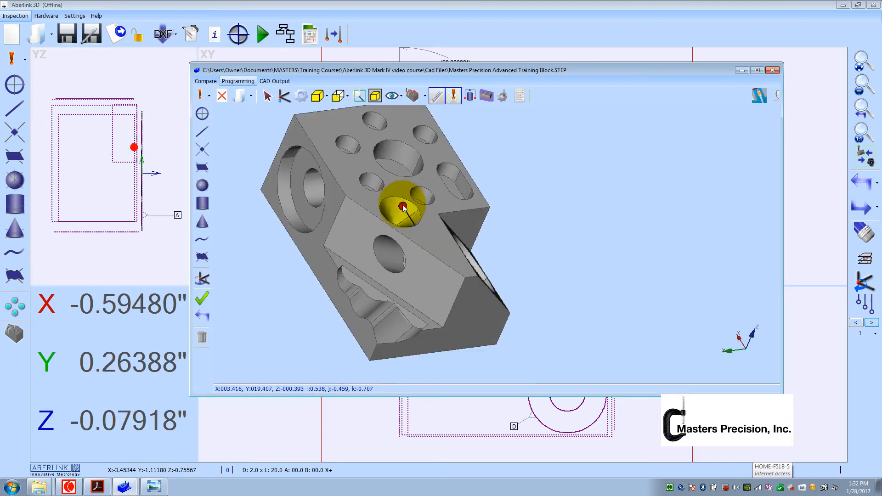
{"action": "left_click", "coordinate": [207, 188]}
{"action": "left_click", "coordinate": [402, 155]}
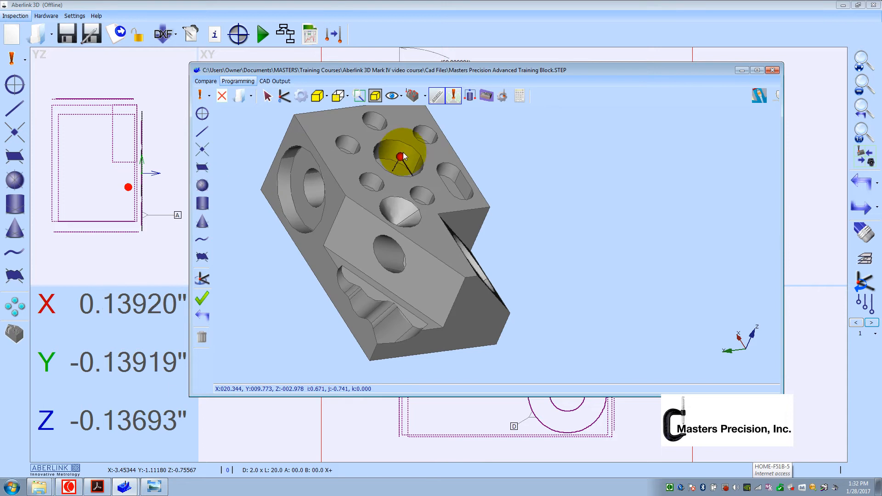
{"action": "left_click", "coordinate": [407, 148]}
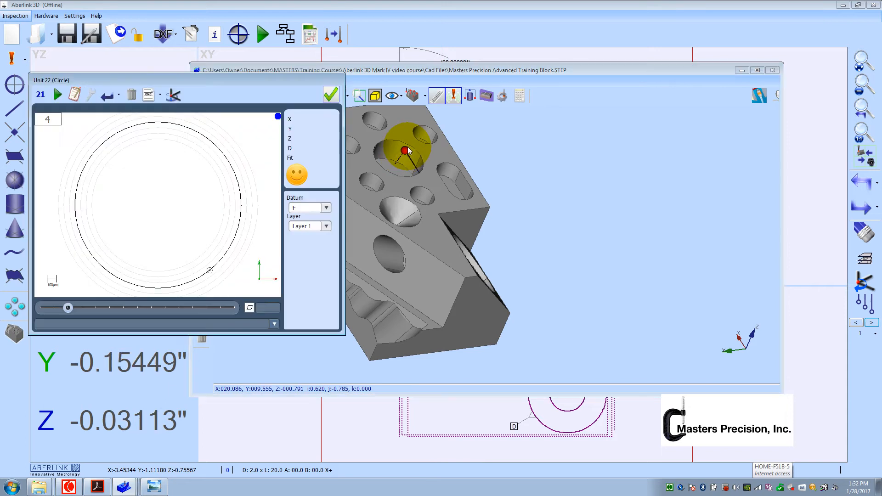
{"action": "left_click", "coordinate": [402, 161]}
{"action": "left_click", "coordinate": [405, 160]}
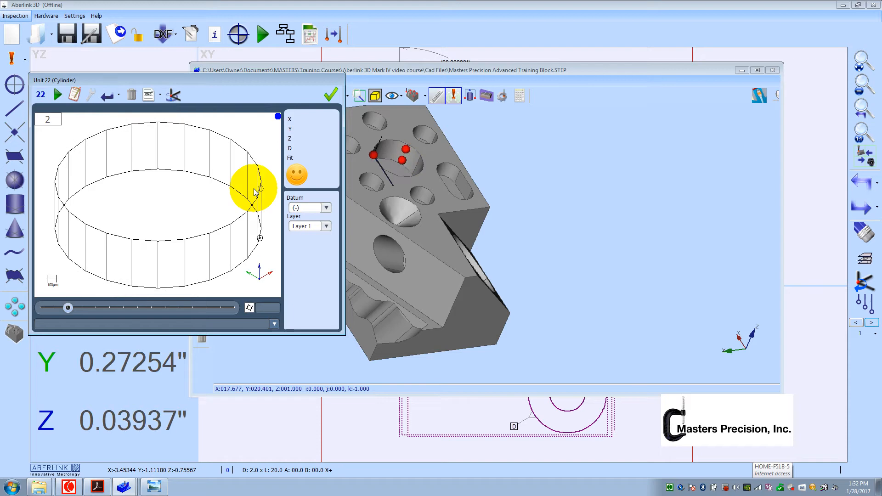
{"action": "left_click", "coordinate": [329, 96]}
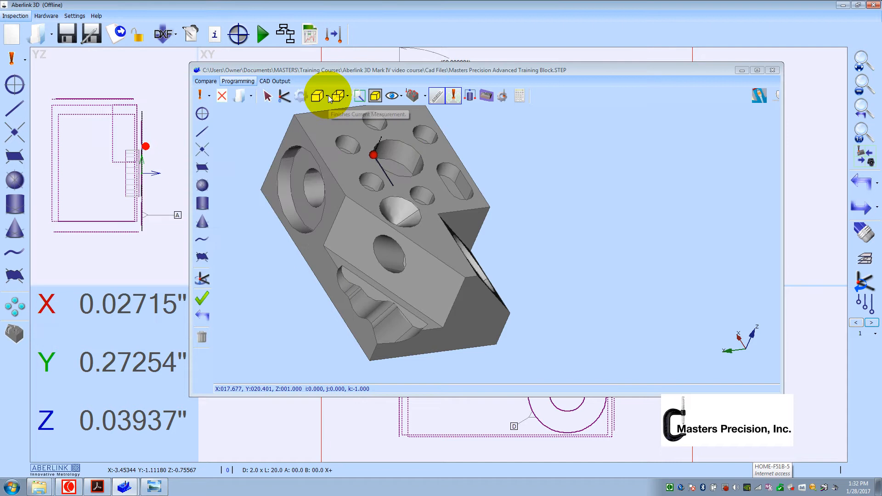
{"action": "left_click", "coordinate": [741, 72]}
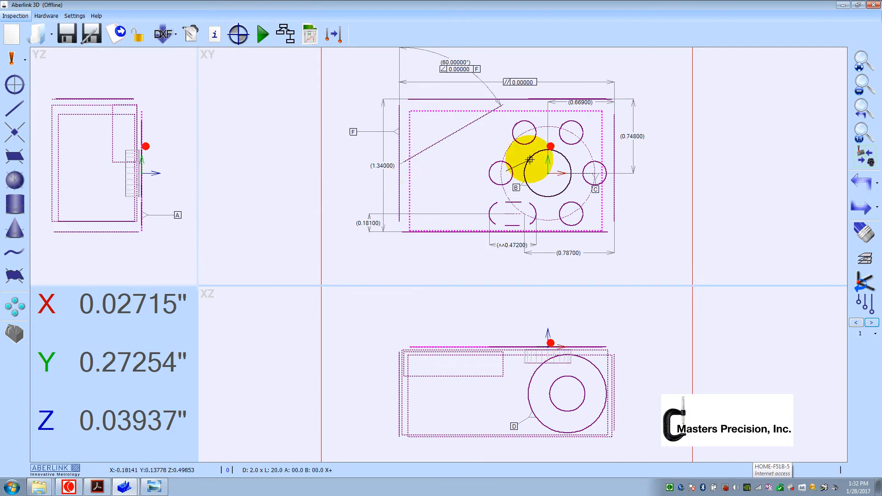
- Dimension the angle between the datum A plane and the central bore's cylinder, placing it above the block in the XZ view
{"action": "left_click", "coordinate": [529, 159]}
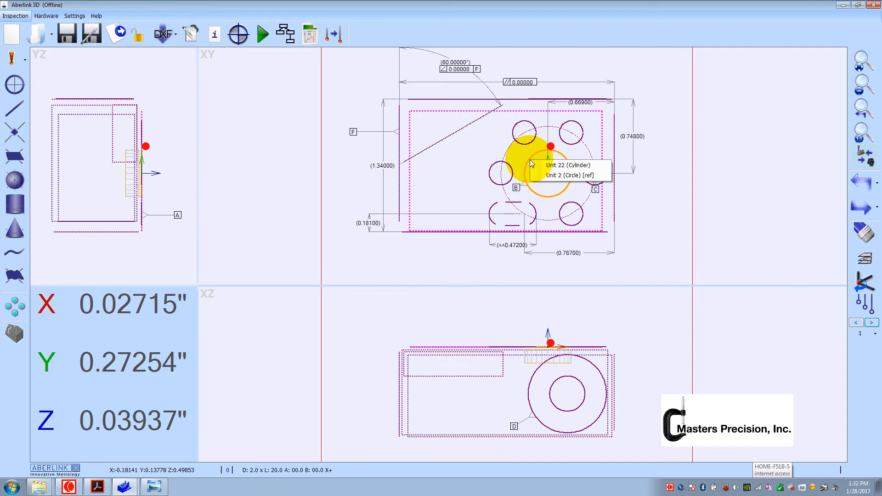
{"action": "left_click", "coordinate": [564, 166]}
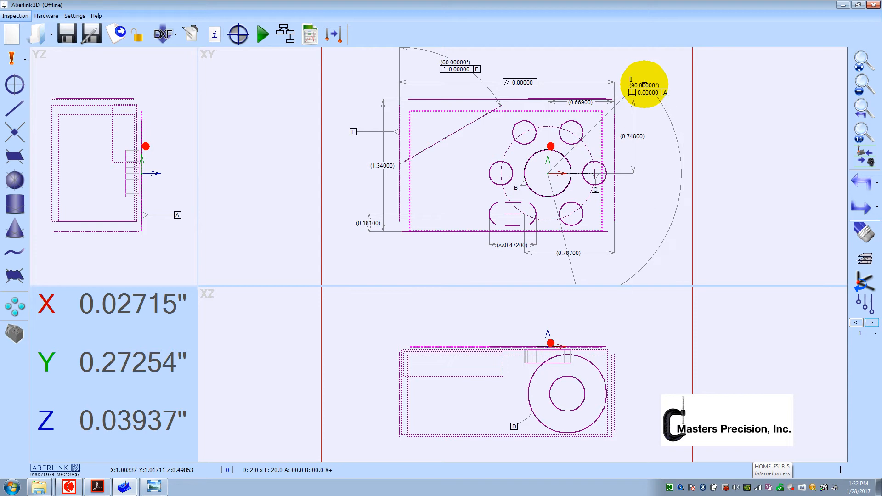
{"action": "left_click", "coordinate": [640, 317]}
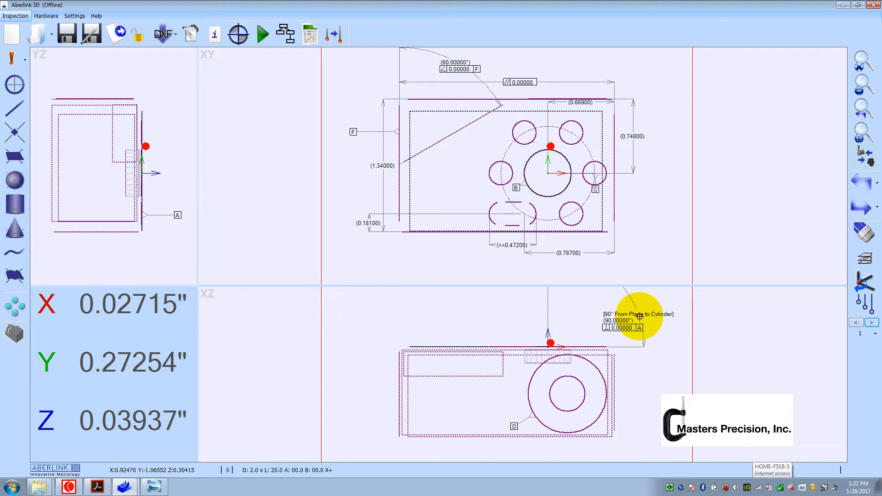
- Check the perpendicularity callout on the Acrobat Reader drawing, set the limit to 0.00100 in Aberlink 3D and hide the identifier and measured dimension
{"action": "left_click", "coordinate": [98, 488]}
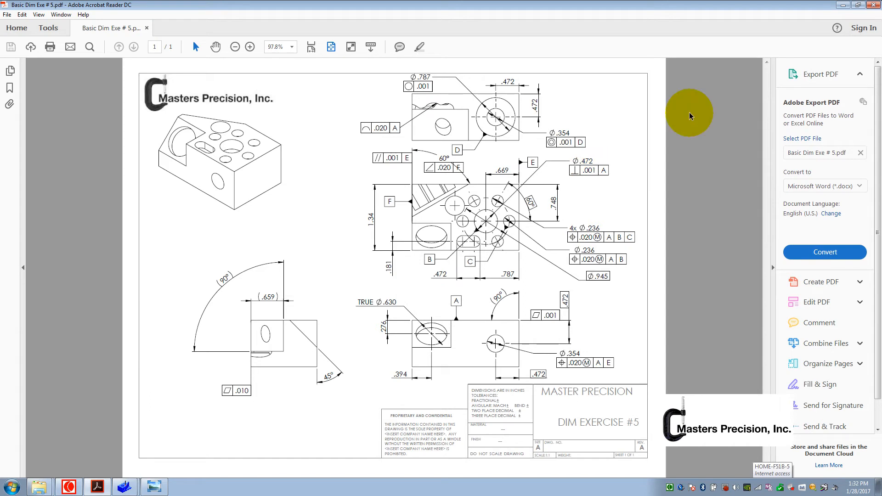
{"action": "left_click", "coordinate": [844, 5]}
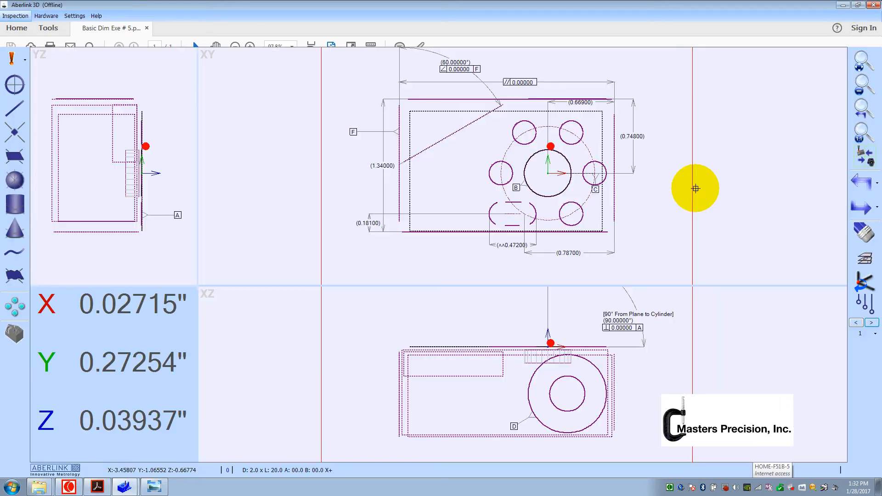
{"action": "left_click", "coordinate": [639, 332]}
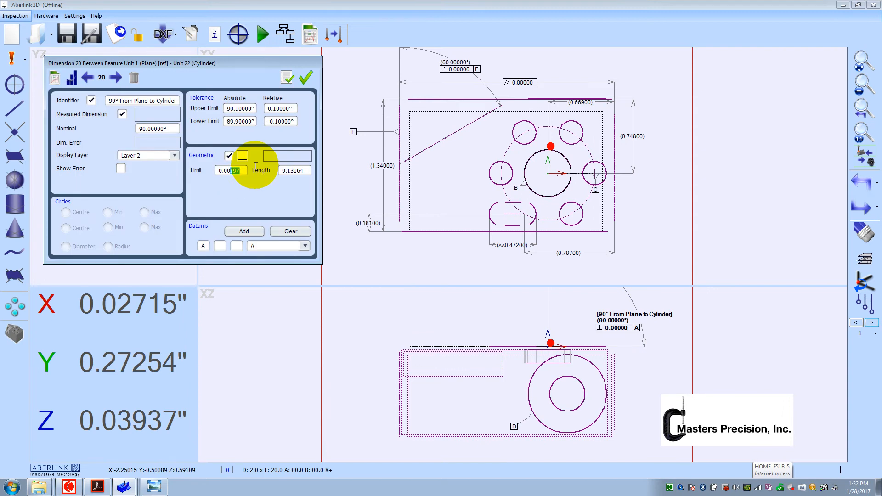
{"action": "key", "text": "BackSpace"}
{"action": "key", "text": "BackSpace"}
{"action": "left_click", "coordinate": [303, 170]}
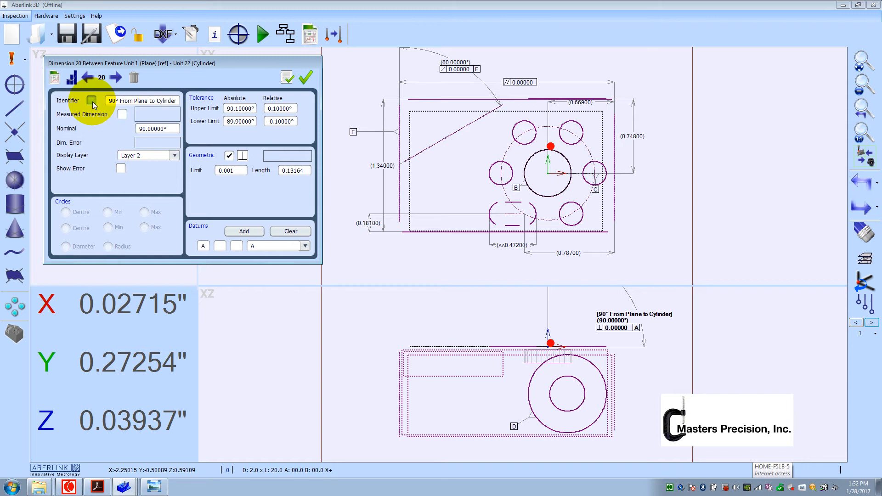
{"action": "left_click", "coordinate": [285, 78]}
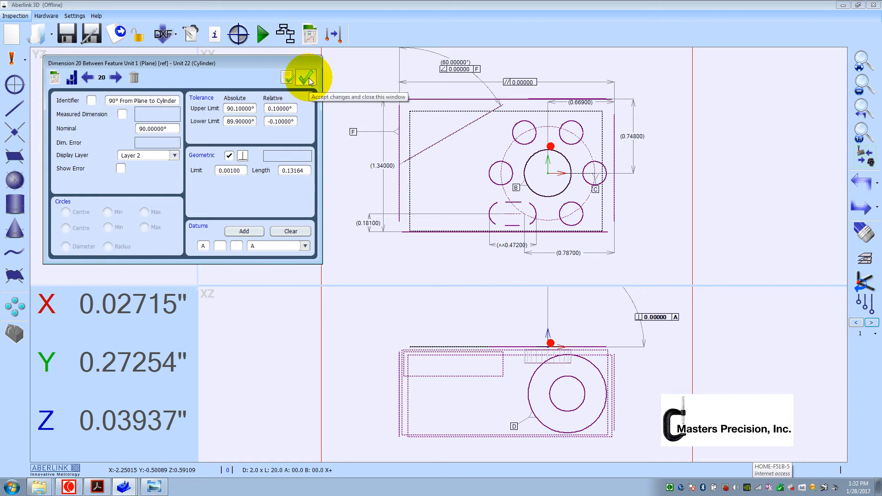
{"action": "left_click", "coordinate": [306, 78]}
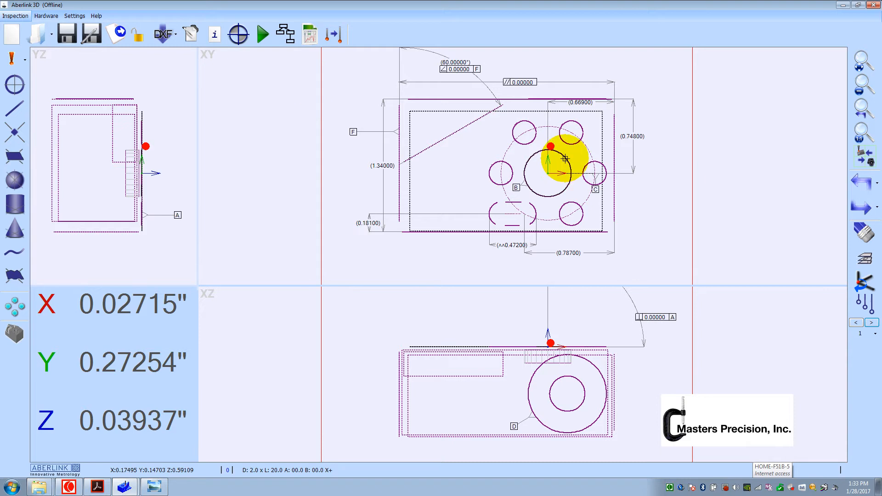
- Try to place a diameter dimension for the central bore's circle in the XY view, and undo it
{"action": "left_click", "coordinate": [565, 159]}
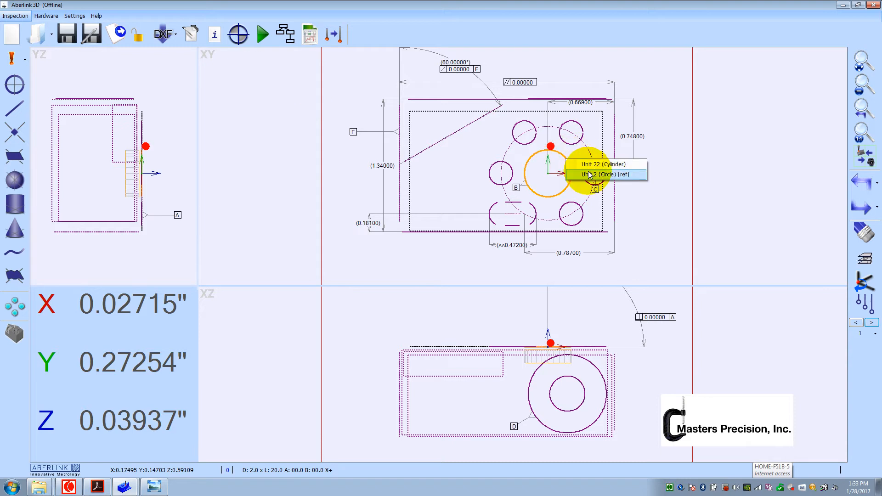
{"action": "left_click", "coordinate": [586, 174]}
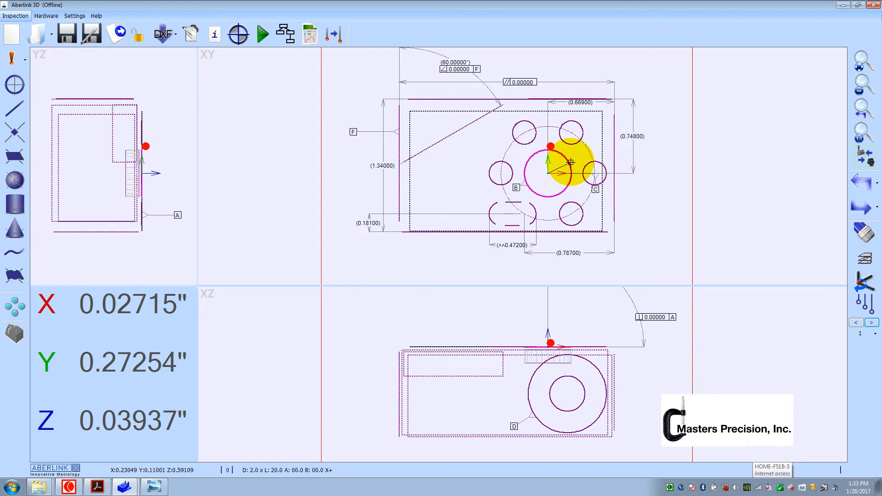
{"action": "left_click", "coordinate": [570, 162]}
{"action": "left_click", "coordinate": [592, 178]}
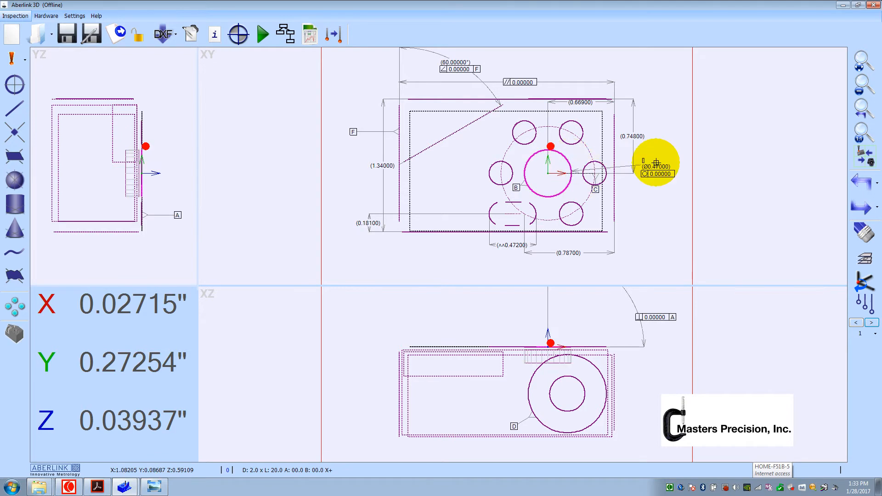
{"action": "left_click", "coordinate": [646, 67]}
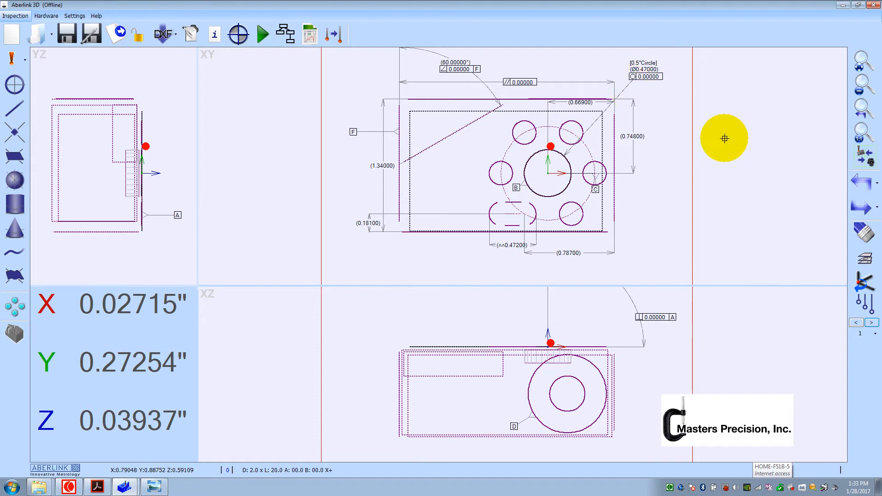
{"action": "left_click", "coordinate": [860, 182]}
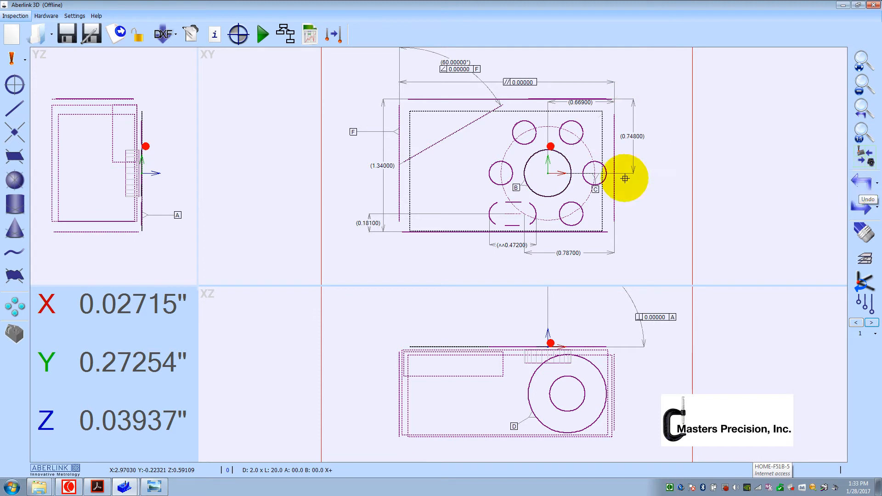
- Dimension the central bore's diameter in the XY view, placing the dimension beyond the block's upper corner nearest the hole pattern
{"action": "left_click", "coordinate": [567, 162]}
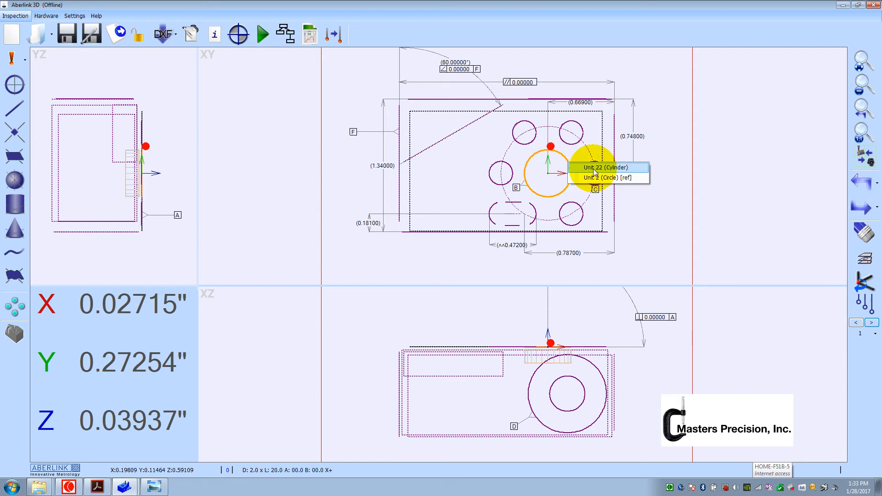
{"action": "left_click", "coordinate": [593, 178]}
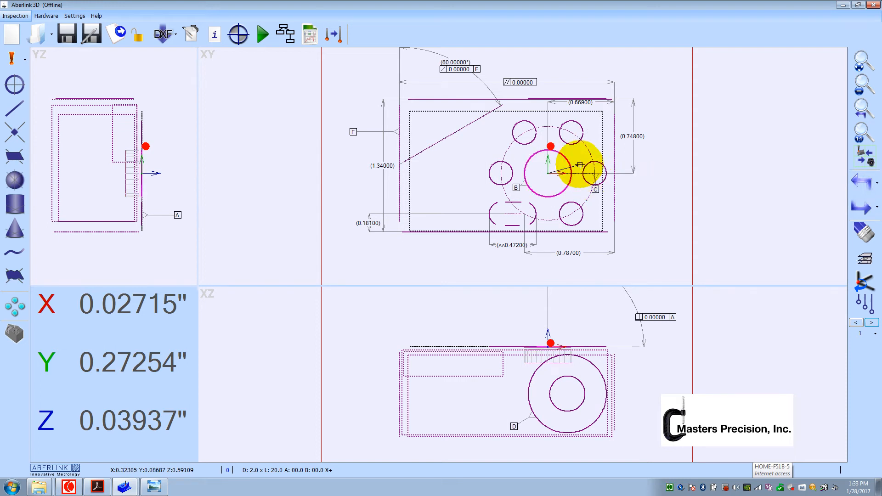
{"action": "left_click", "coordinate": [569, 163]}
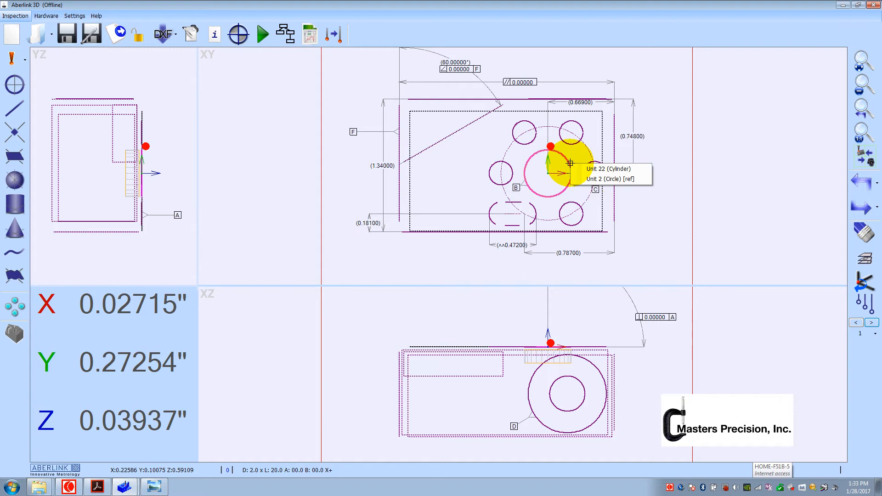
{"action": "left_click", "coordinate": [603, 169]}
{"action": "left_click", "coordinate": [650, 64]}
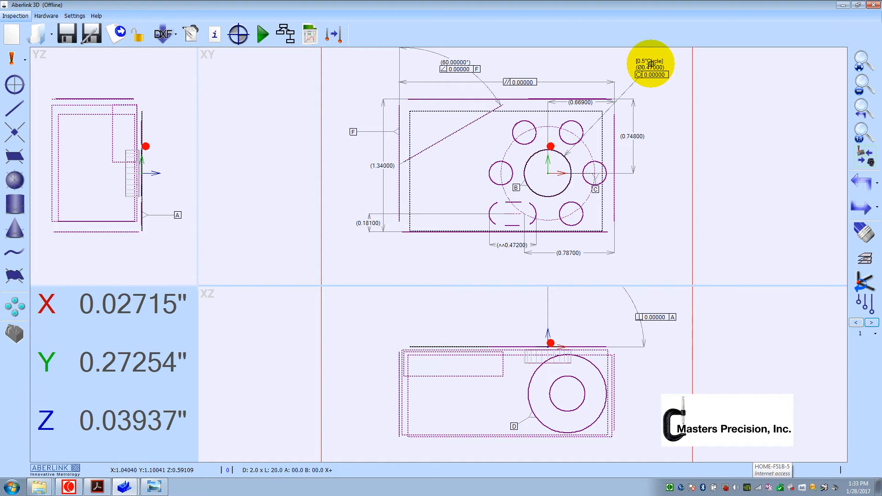
- Set the central bore diameter's relative tolerance limits to 0.03 and -0.03
{"action": "left_click", "coordinate": [628, 87]}
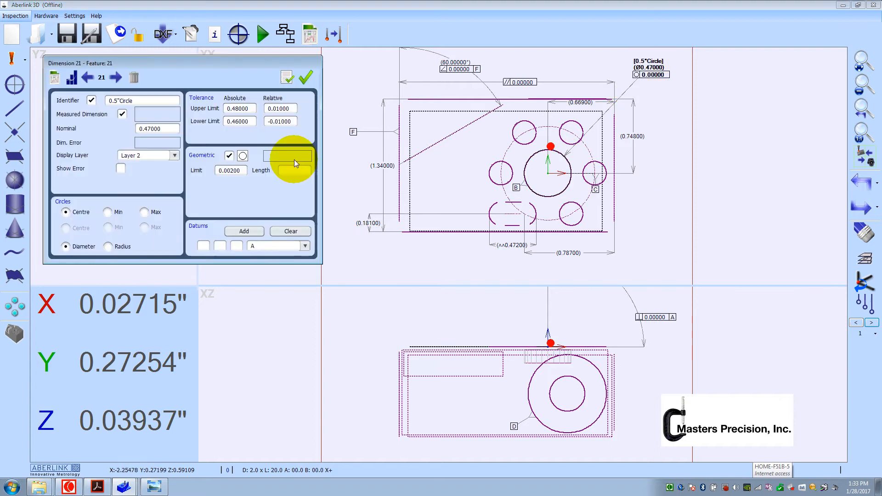
{"action": "left_click", "coordinate": [229, 155]}
{"action": "left_click", "coordinate": [228, 156]}
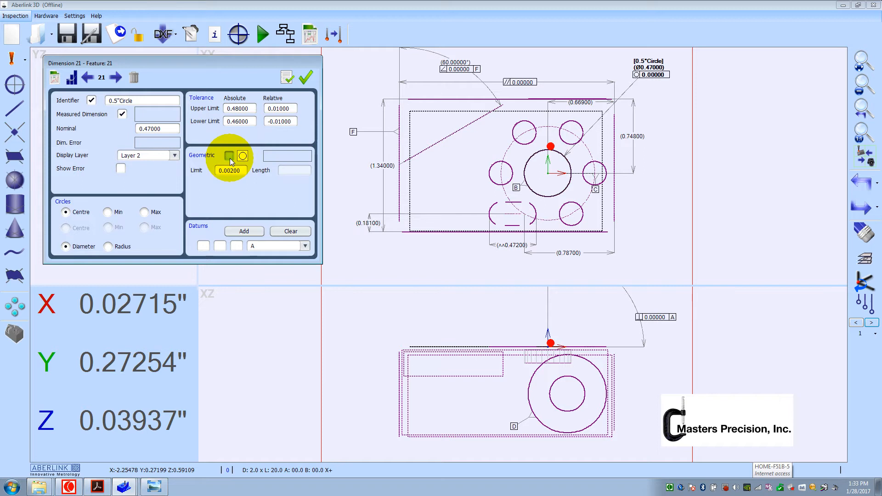
{"action": "left_click", "coordinate": [278, 109]}
{"action": "key", "text": "BackSpace"}
{"action": "type", "text": "3"}
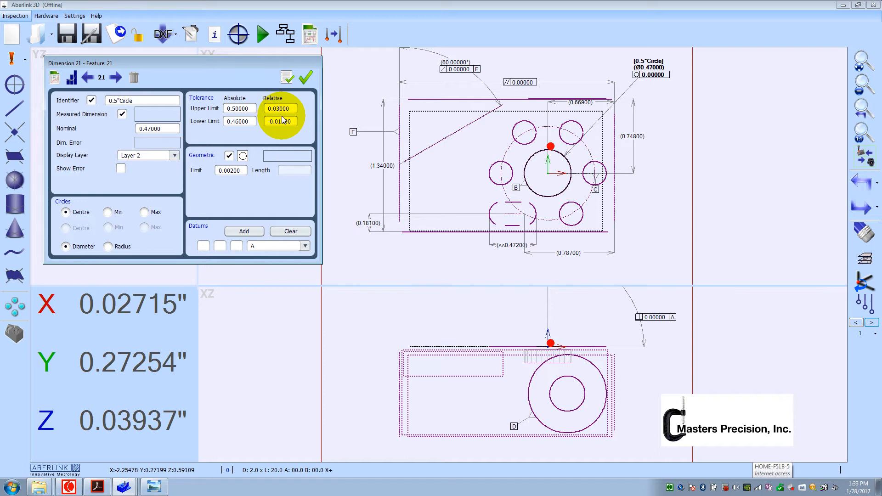
{"action": "left_click_drag", "start_coordinate": [281, 121], "coordinate": [279, 122]}
{"action": "type", "text": "3"}
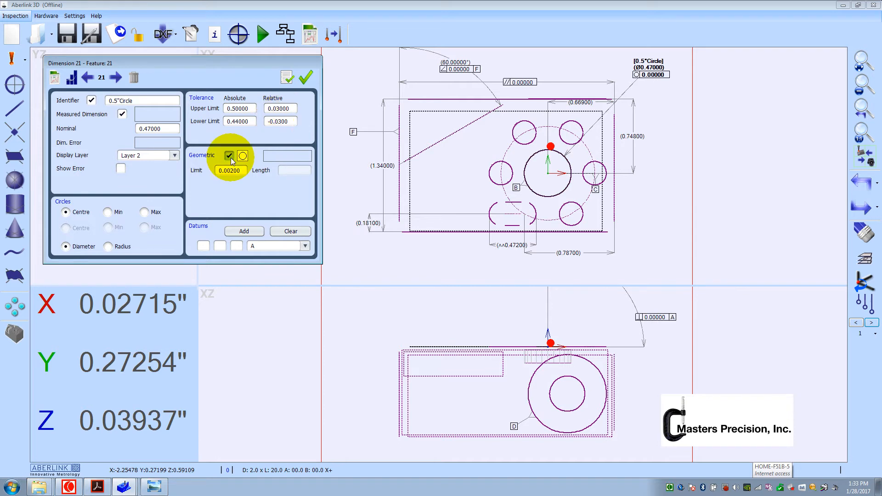
- Set the bore diameter's nominal to 0.472, hide its identifier and geometric tolerance, and accept the settings
{"action": "left_click", "coordinate": [229, 156]}
{"action": "left_click", "coordinate": [111, 110]}
{"action": "left_click", "coordinate": [92, 101]}
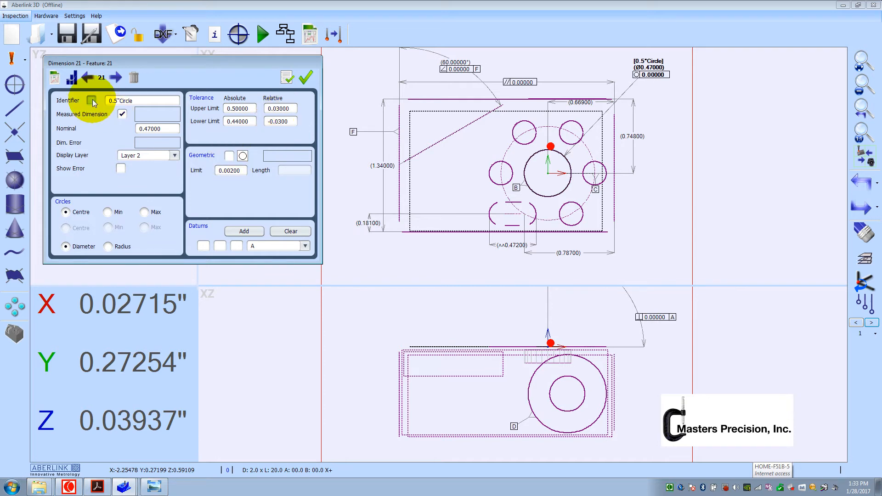
{"action": "left_click", "coordinate": [92, 101]}
{"action": "left_click", "coordinate": [92, 101]}
{"action": "left_click", "coordinate": [152, 128]}
{"action": "left_click_drag", "start_coordinate": [153, 128], "coordinate": [165, 129]}
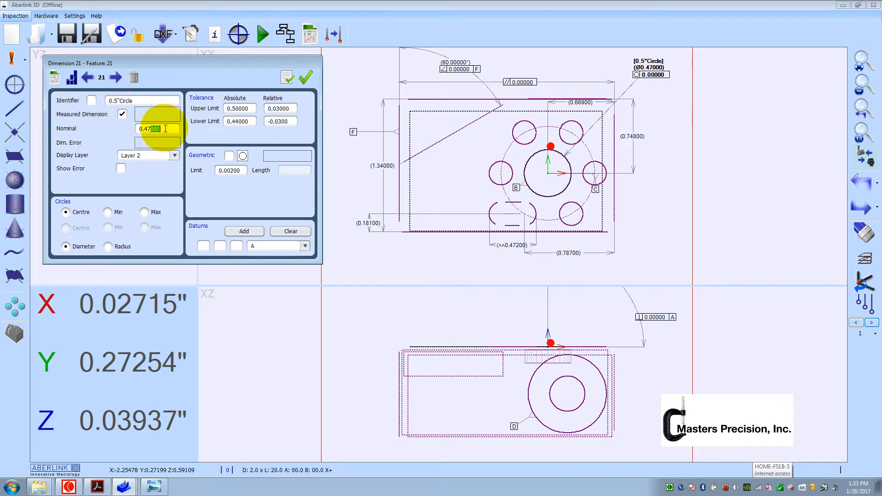
{"action": "type", "text": "2"}
{"action": "left_click", "coordinate": [229, 156]}
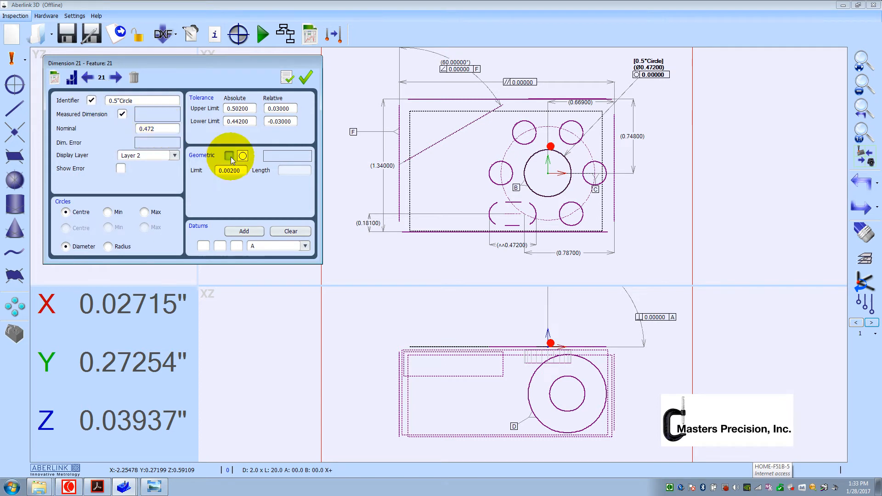
{"action": "left_click", "coordinate": [93, 103]}
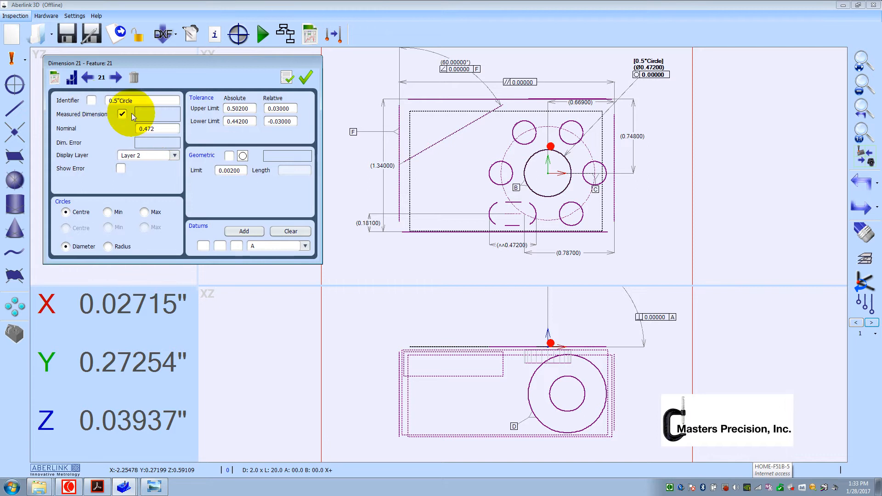
{"action": "left_click", "coordinate": [286, 78]}
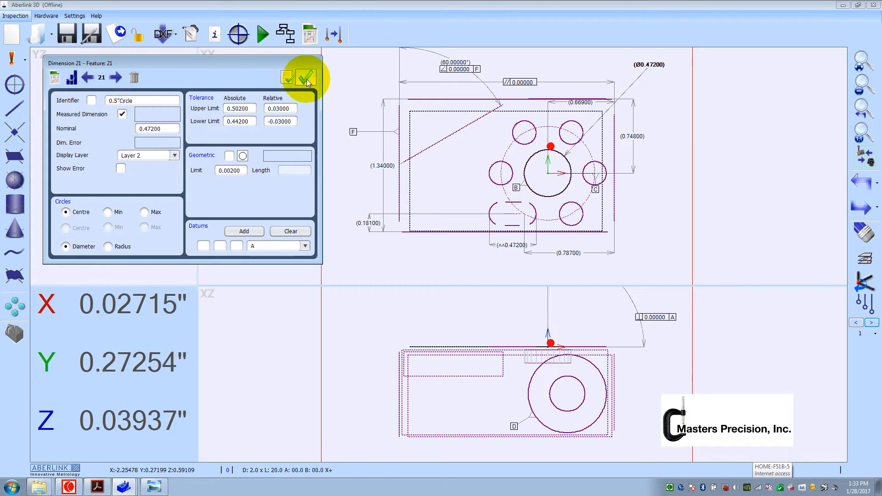
{"action": "left_click", "coordinate": [305, 78]}
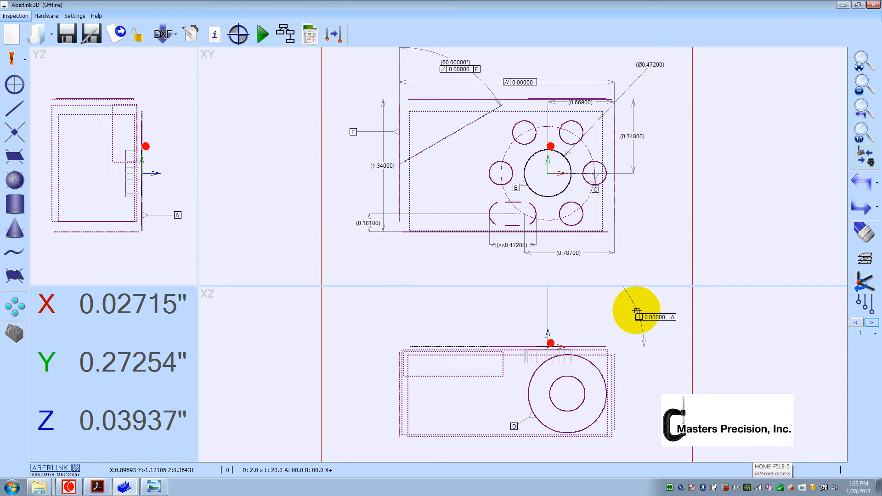
- Move the perpendicularity dimension into the XY view beneath the bore's diameter and check the drawing in Acrobat Reader
{"action": "left_click_drag", "start_coordinate": [637, 311], "coordinate": [653, 73]}
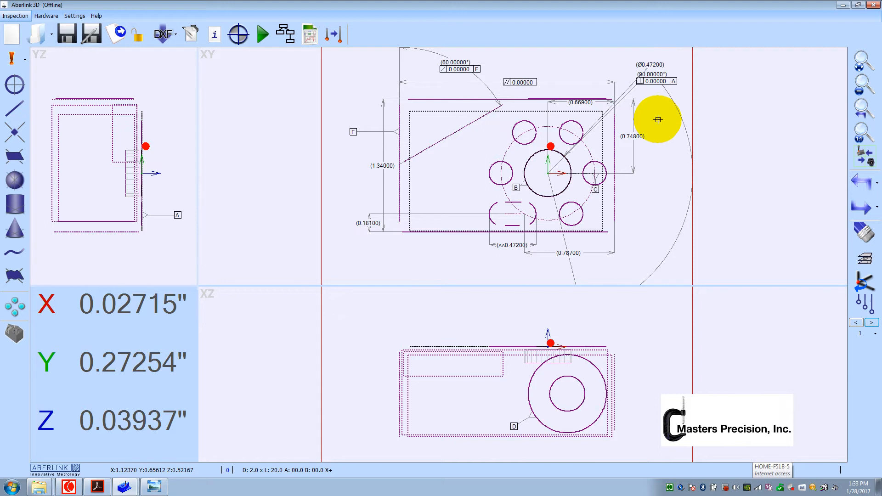
{"action": "left_click", "coordinate": [97, 486]}
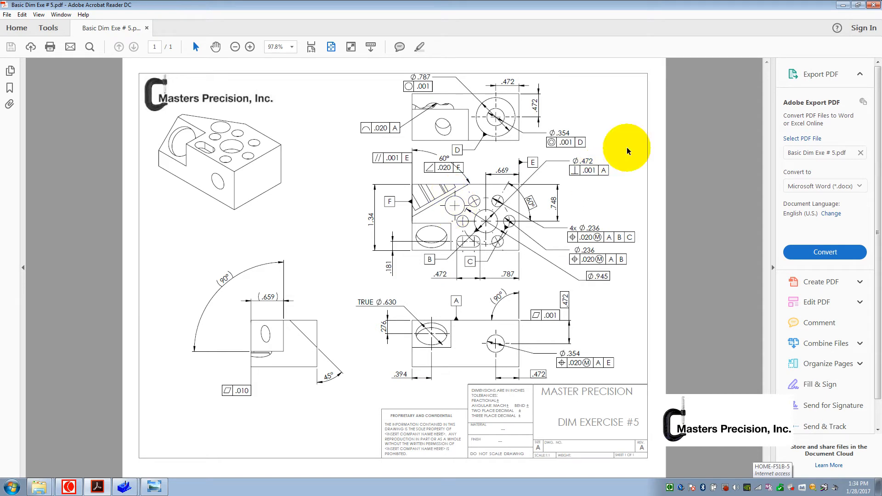
{"action": "left_click", "coordinate": [843, 5]}
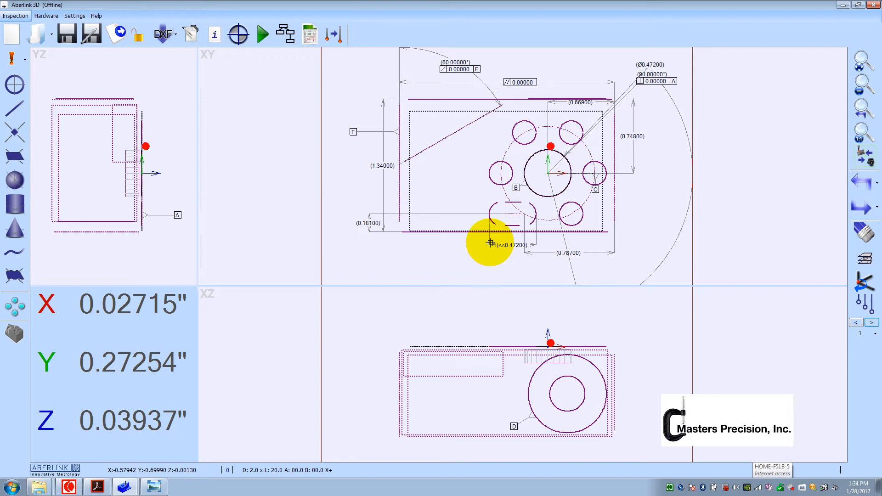
- Bring back the CAD model window in Aberlink 3D and switch the probe to the Z- stylus
{"action": "mouse_move", "coordinate": [124, 486]}
{"action": "left_click", "coordinate": [131, 467]}
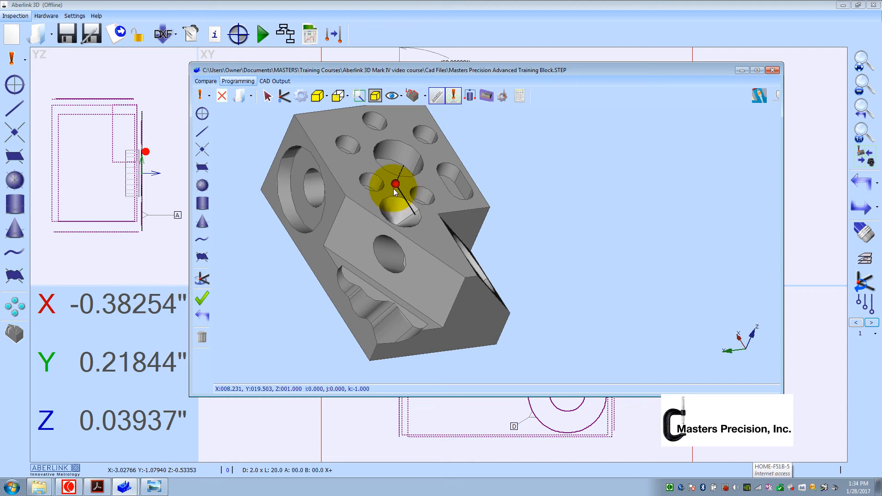
{"action": "left_click", "coordinate": [210, 99]}
{"action": "left_click", "coordinate": [247, 133]}
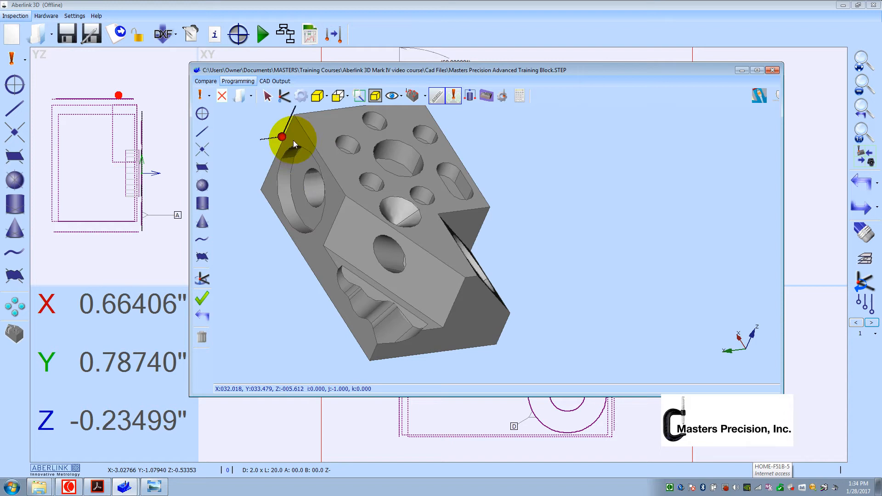
- Start a cone measurement on the block's conical hole and take four touch points around its upper rim
{"action": "left_click", "coordinate": [202, 223]}
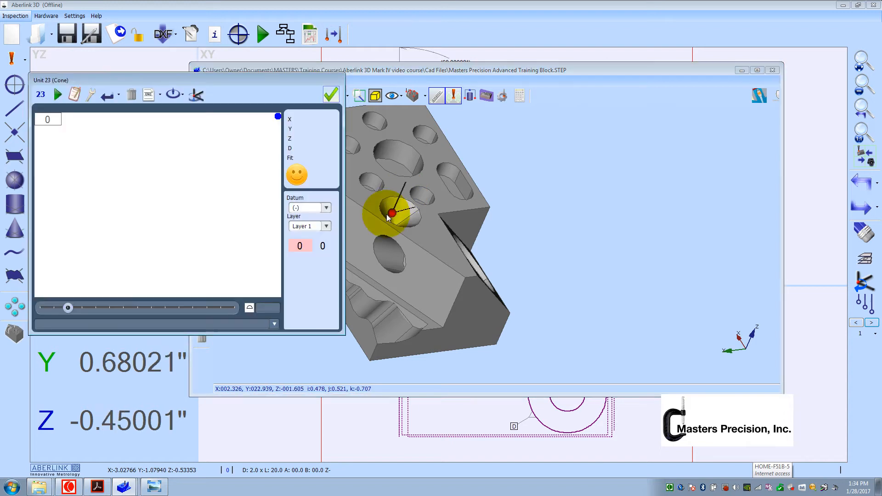
{"action": "left_click", "coordinate": [412, 213]}
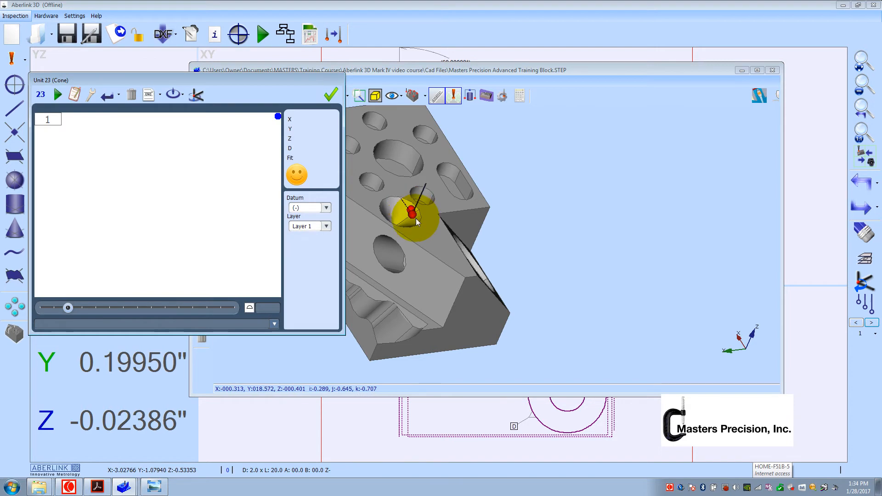
{"action": "left_click", "coordinate": [383, 209]}
{"action": "middle_click_drag", "start_coordinate": [402, 223], "coordinate": [327, 275]}
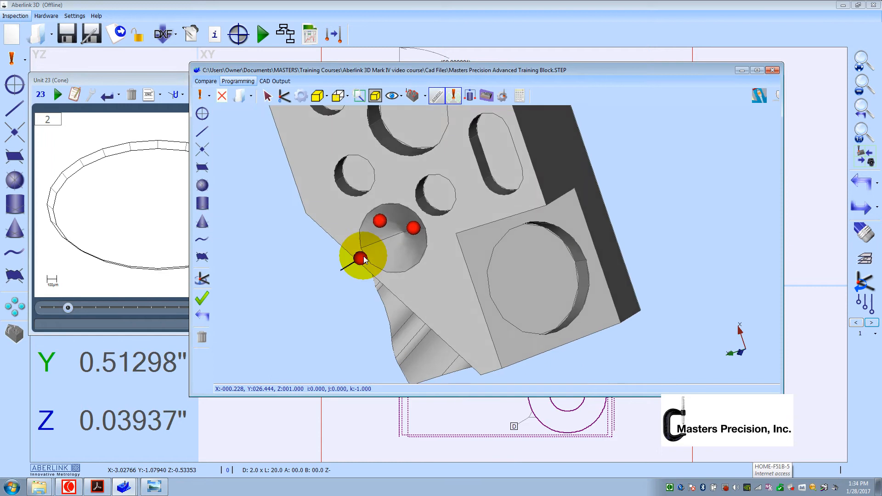
{"action": "left_click", "coordinate": [364, 259]}
{"action": "middle_click_drag", "start_coordinate": [364, 260], "coordinate": [488, 291]}
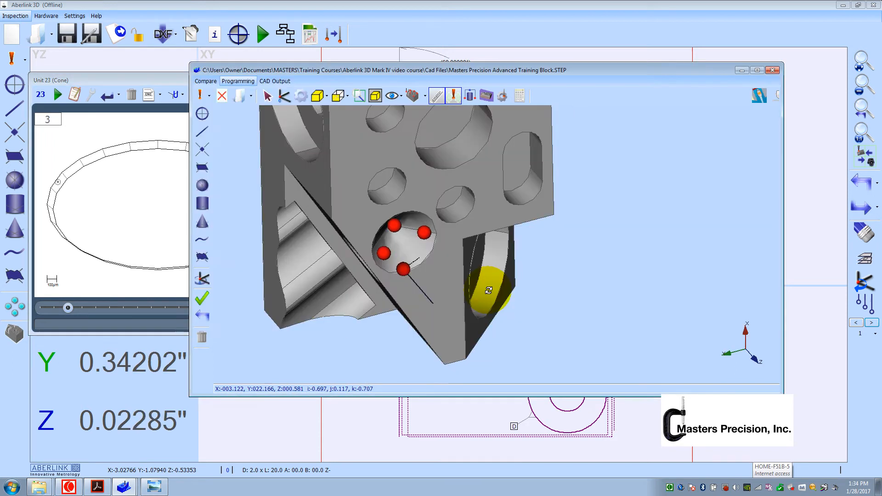
{"action": "left_click", "coordinate": [414, 260]}
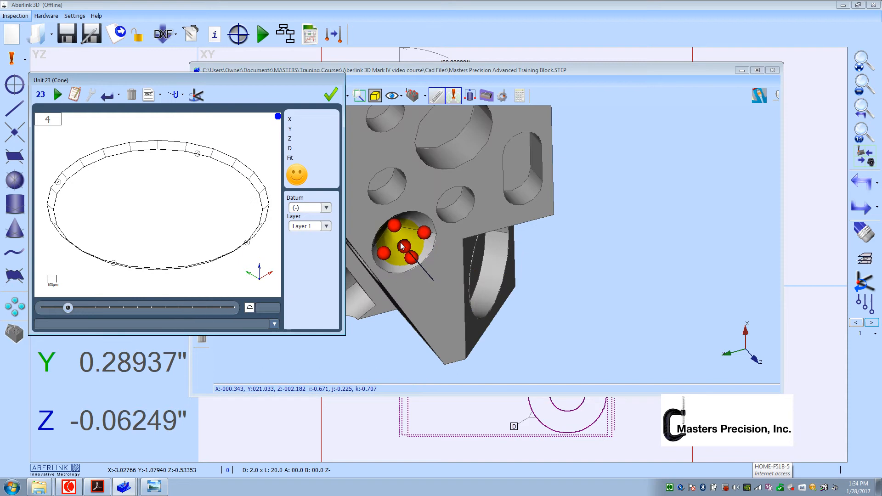
- Take four more touch points spaced around the cone's wall at a deeper level
{"action": "left_click", "coordinate": [403, 248]}
{"action": "middle_click_drag", "start_coordinate": [403, 250], "coordinate": [405, 229]}
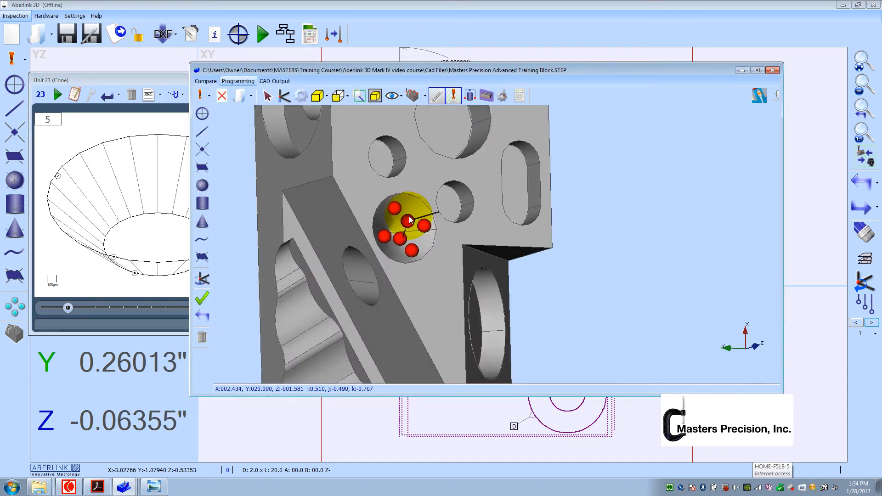
{"action": "left_click", "coordinate": [409, 220]}
{"action": "middle_click_drag", "start_coordinate": [405, 223], "coordinate": [366, 189]}
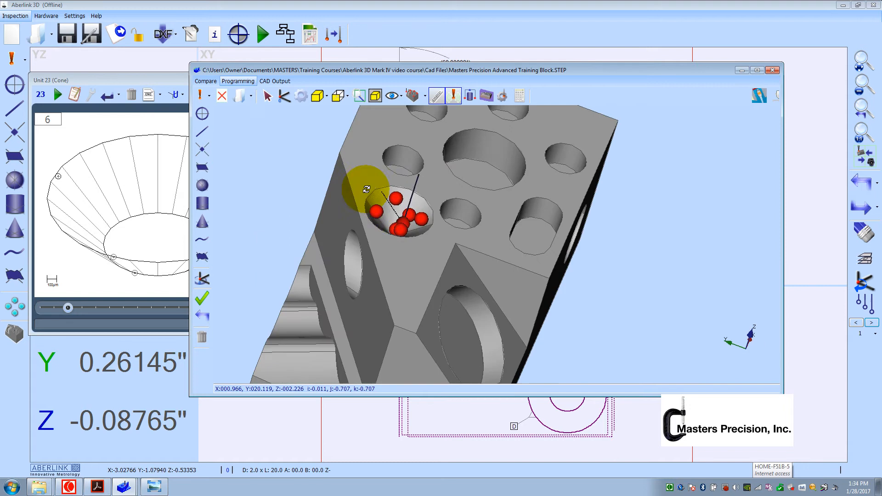
{"action": "left_click", "coordinate": [389, 216]}
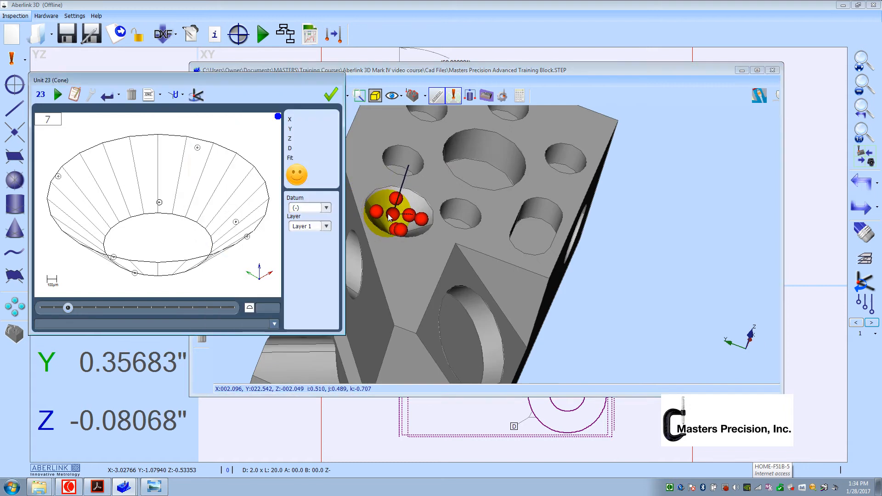
{"action": "middle_click_drag", "start_coordinate": [434, 224], "coordinate": [395, 239]}
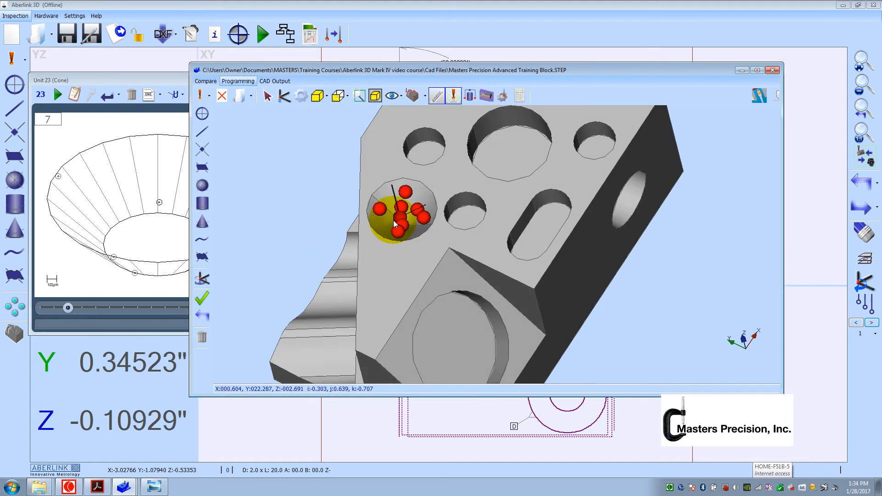
{"action": "left_click", "coordinate": [392, 224]}
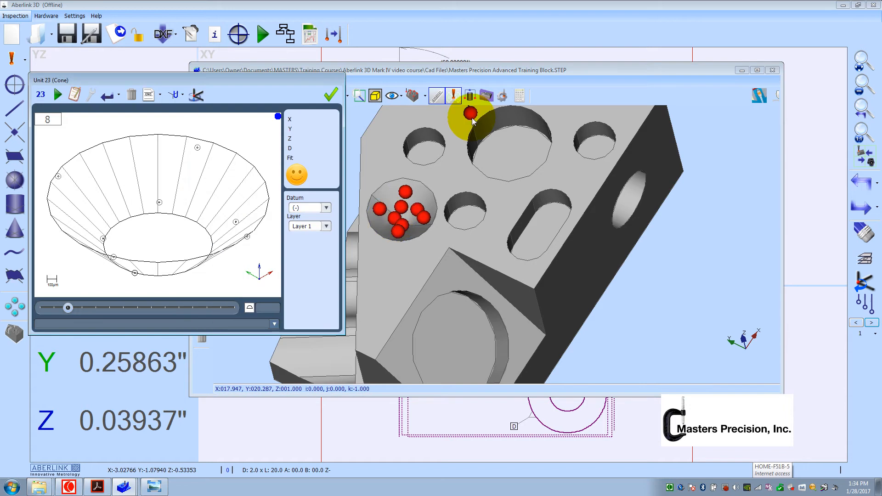
- Clear the touch point markers from the CAD model and move its window aside to uncover the cone's measurement window
{"action": "left_click", "coordinate": [415, 100]}
{"action": "left_click", "coordinate": [415, 99]}
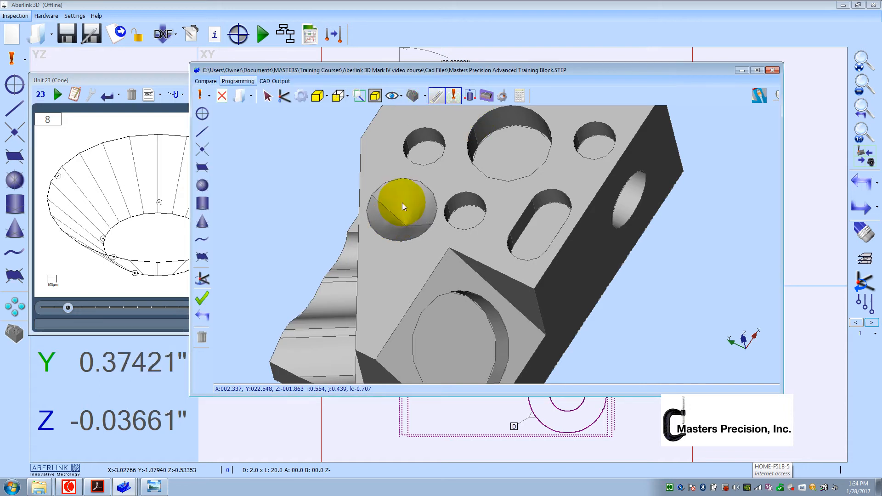
{"action": "left_click_drag", "start_coordinate": [426, 69], "coordinate": [604, 74]}
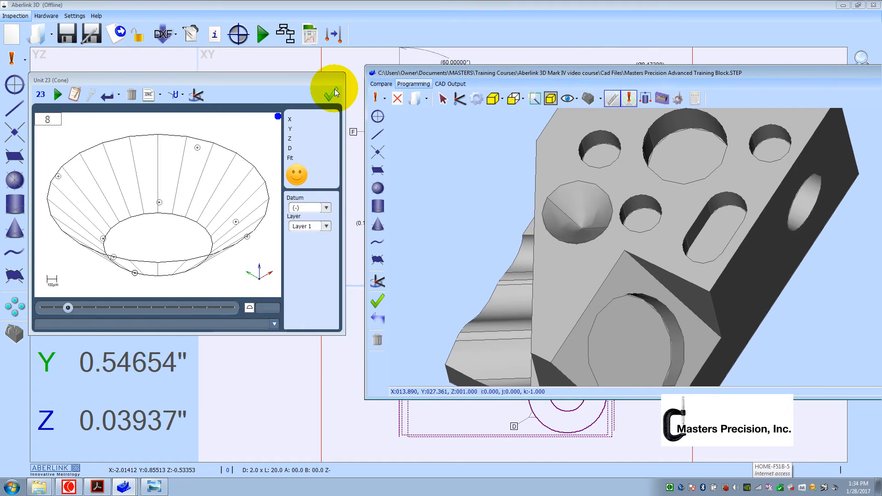
- Set the cone template's Z to -0.12 at End 1 and -0.05 at End 2, make the moves from template positions, and accept
{"action": "left_click", "coordinate": [148, 95]}
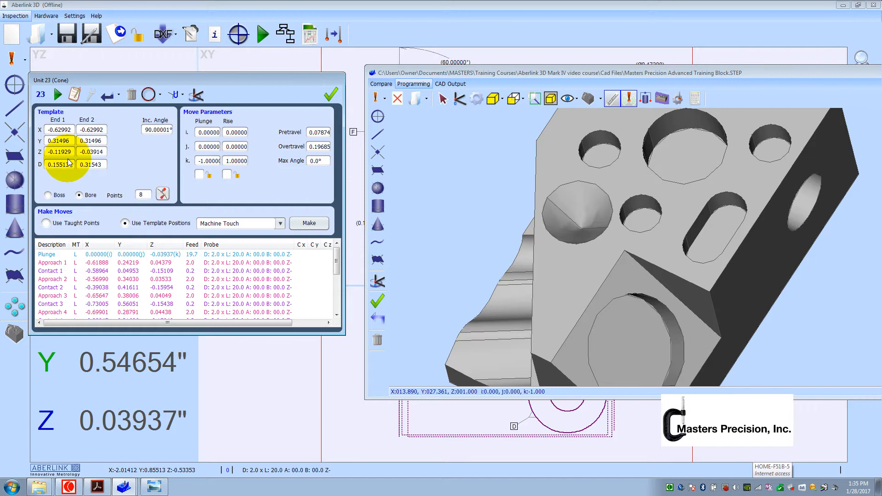
{"action": "left_click_drag", "start_coordinate": [89, 152], "coordinate": [104, 151]}
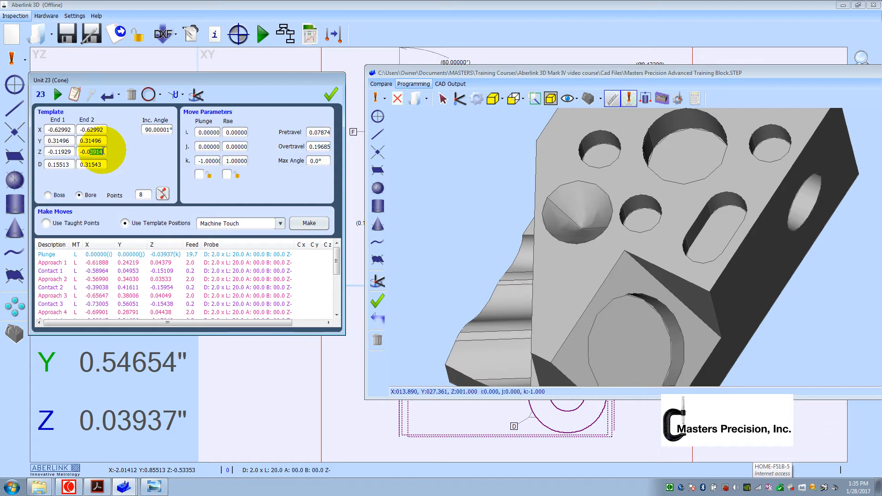
{"action": "type", "text": "5"}
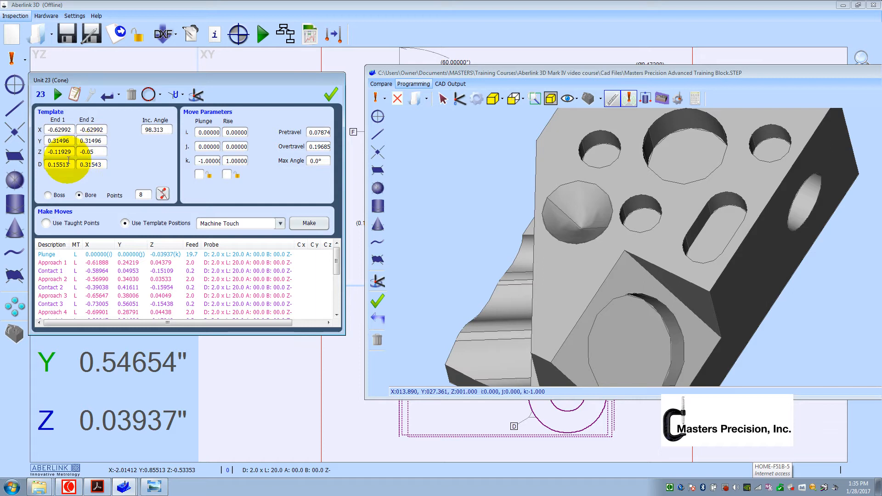
{"action": "left_click_drag", "start_coordinate": [58, 153], "coordinate": [78, 157]}
{"action": "type", "text": "2"}
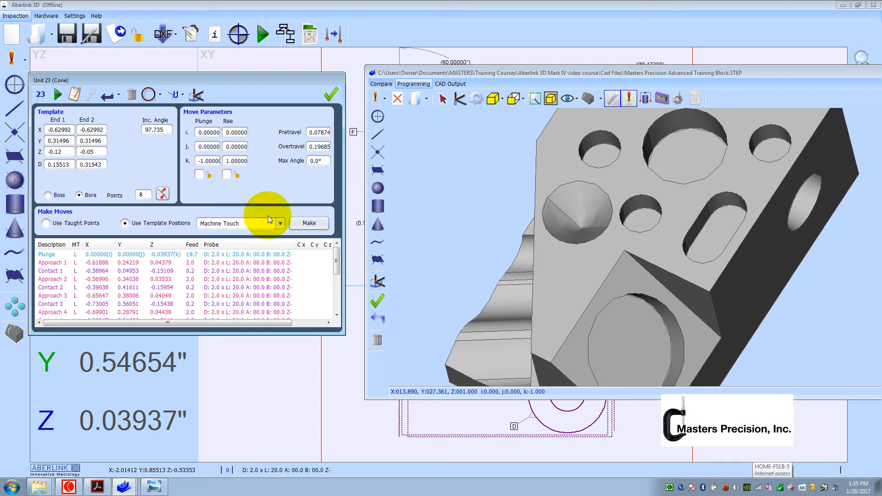
{"action": "left_click", "coordinate": [297, 222]}
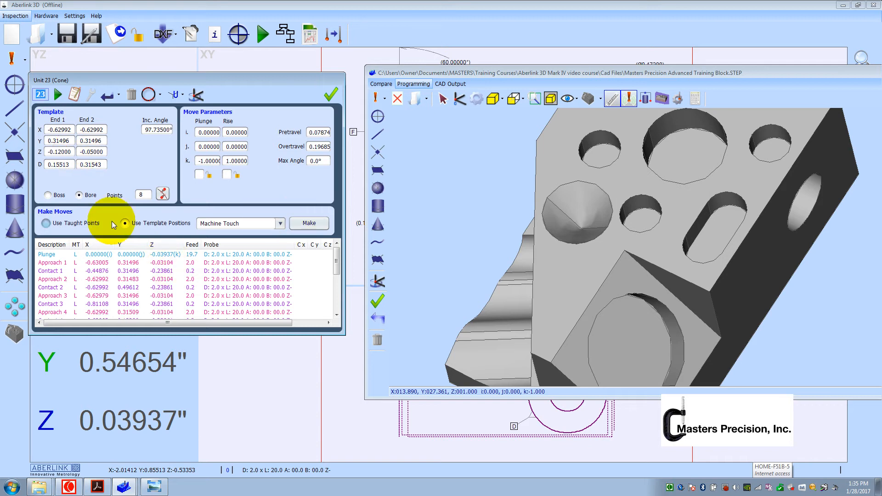
{"action": "left_click", "coordinate": [329, 94]}
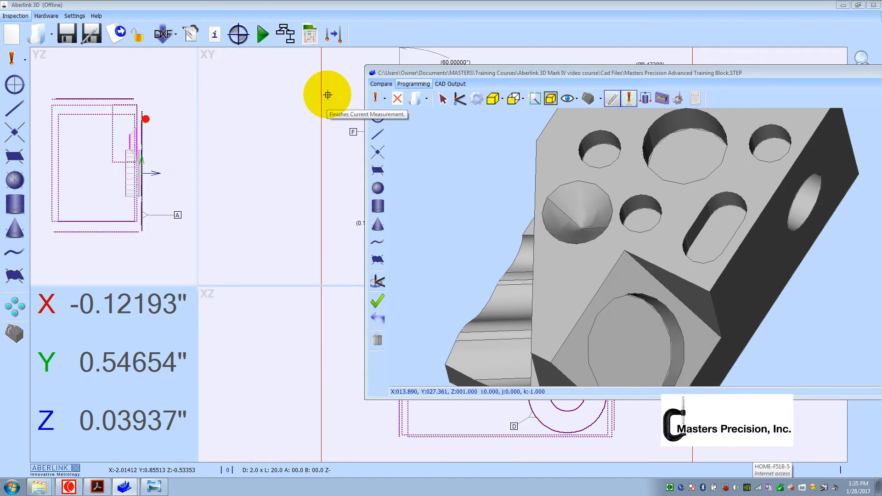
- Minimise the CAD model window and examine the measured cone in the XZ view
{"action": "left_click_drag", "start_coordinate": [532, 72], "coordinate": [337, 75]}
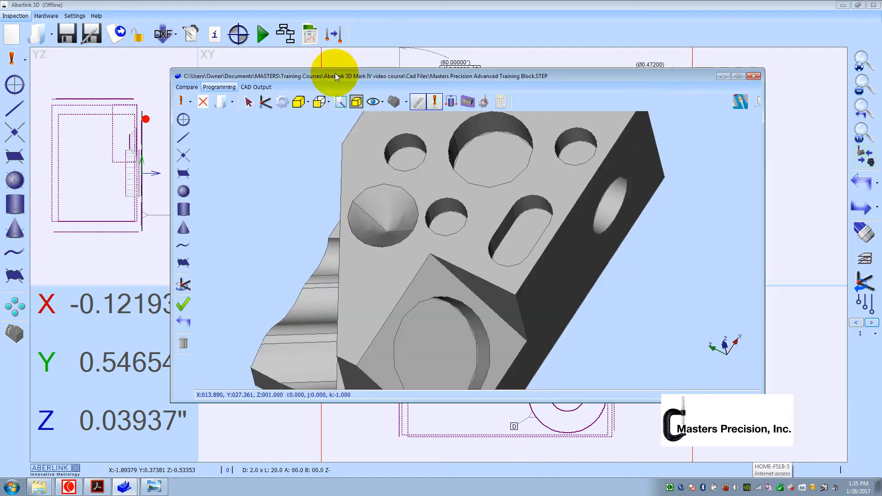
{"action": "scroll", "coordinate": [444, 208], "scroll_direction": "down", "scroll_amount": 3}
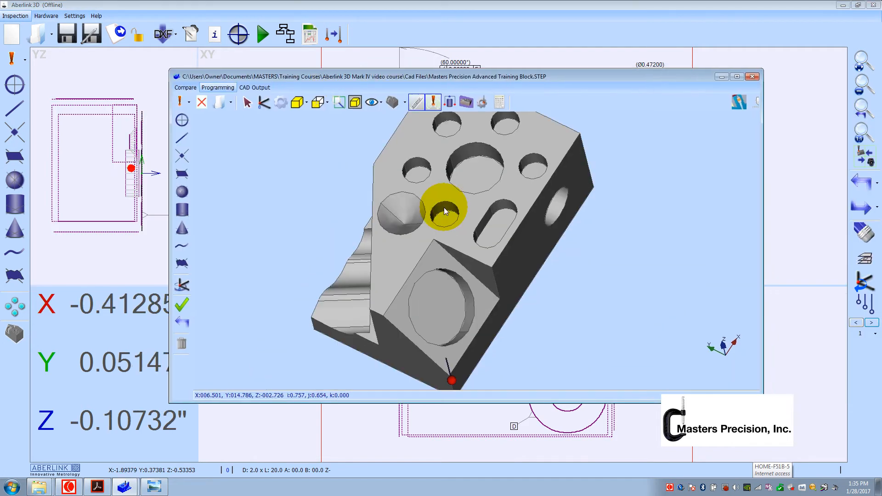
{"action": "left_click", "coordinate": [720, 77]}
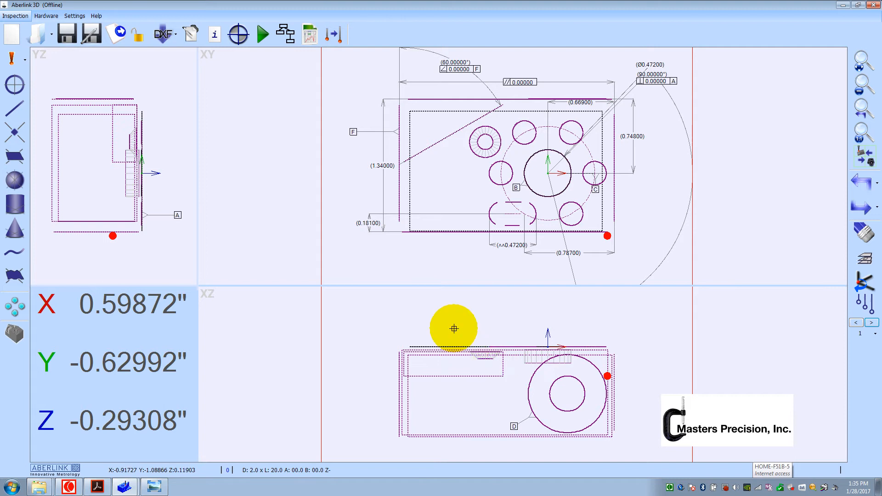
{"action": "scroll", "coordinate": [448, 316], "scroll_direction": "up", "scroll_amount": 3}
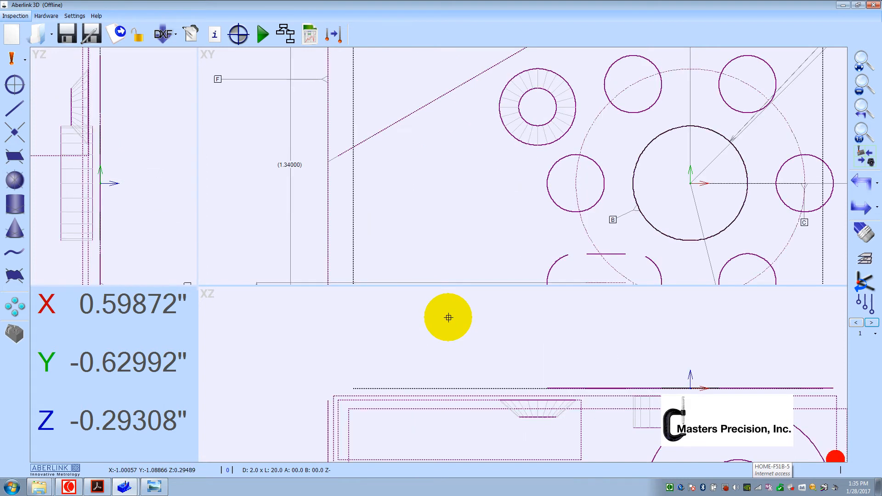
{"action": "scroll", "coordinate": [448, 317], "scroll_direction": "down", "scroll_amount": 2}
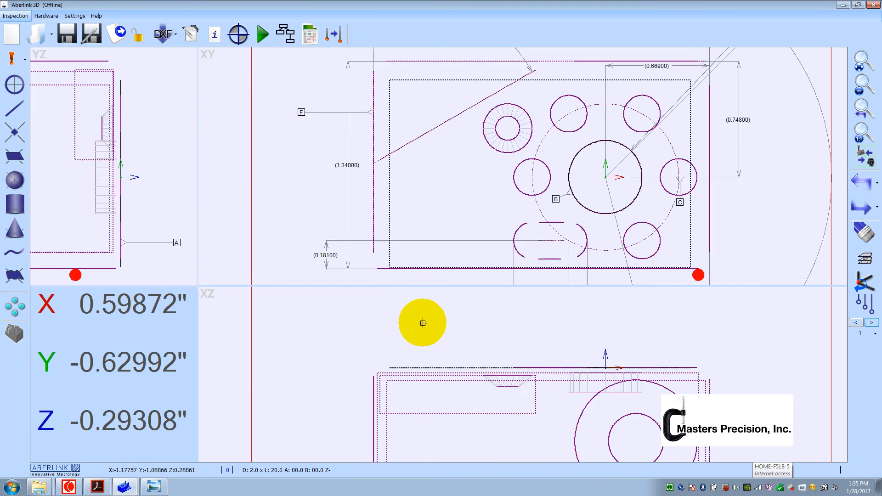
{"action": "left_click_drag", "start_coordinate": [461, 341], "coordinate": [546, 405]}
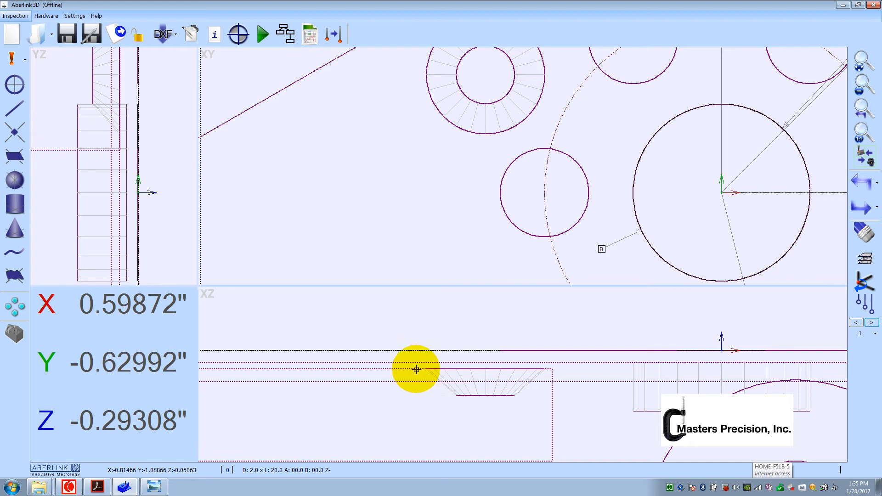
{"action": "left_click", "coordinate": [14, 157]}
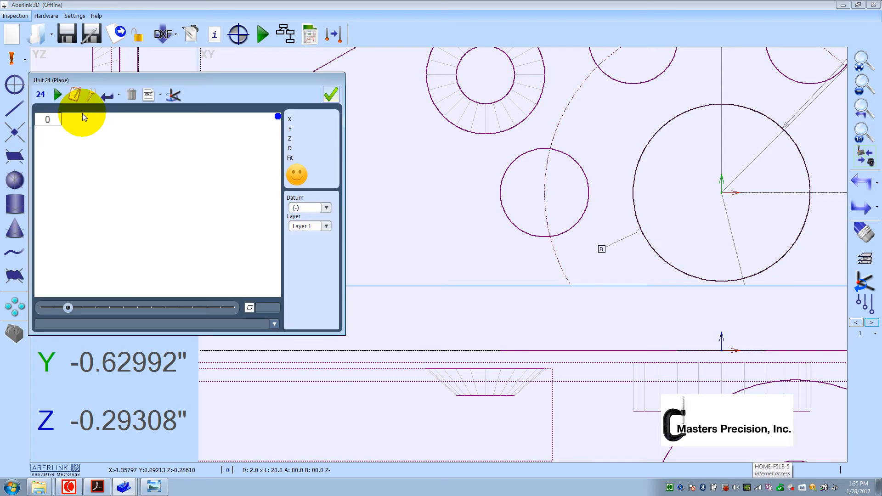
{"action": "left_click", "coordinate": [91, 95]}
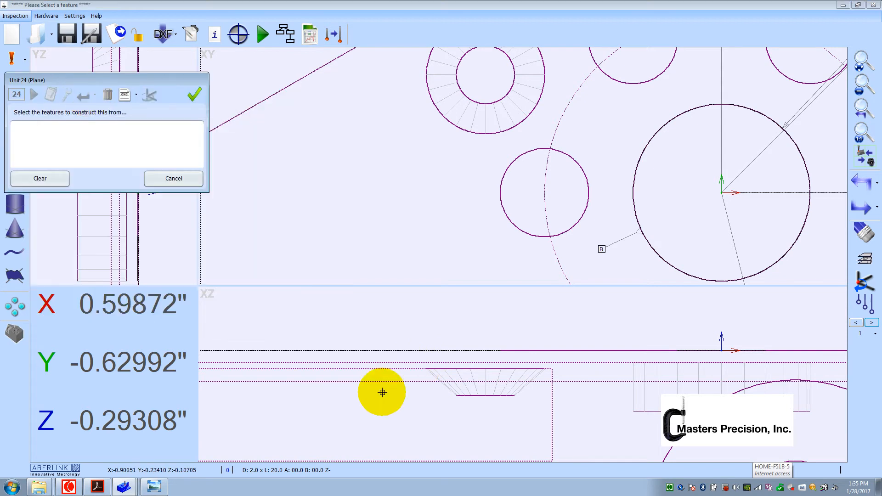
{"action": "left_click", "coordinate": [406, 368]}
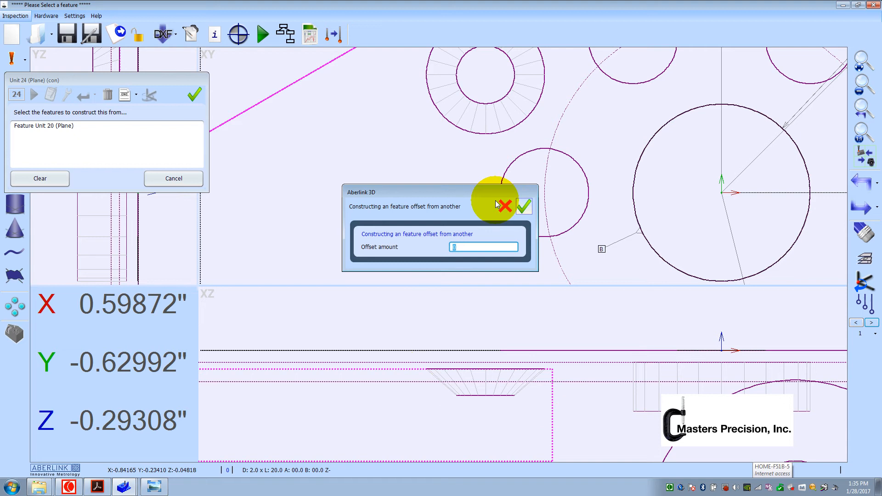
{"action": "left_click", "coordinate": [524, 206]}
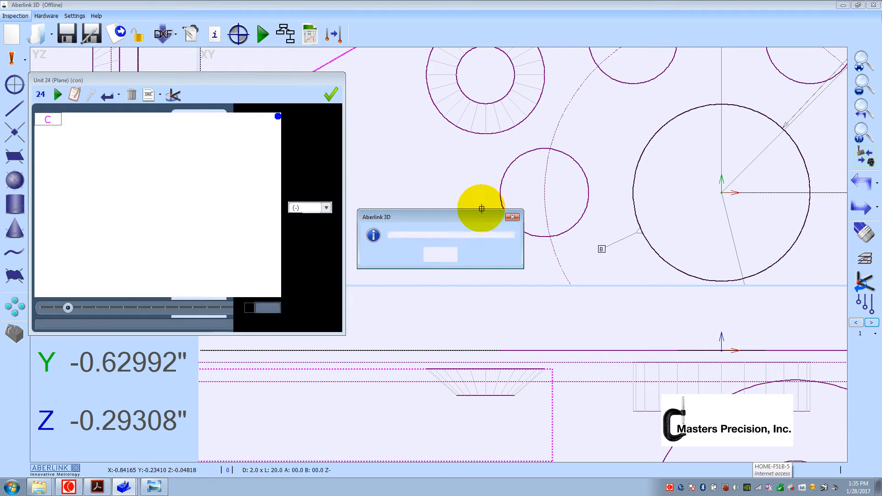
{"action": "left_click", "coordinate": [440, 254]}
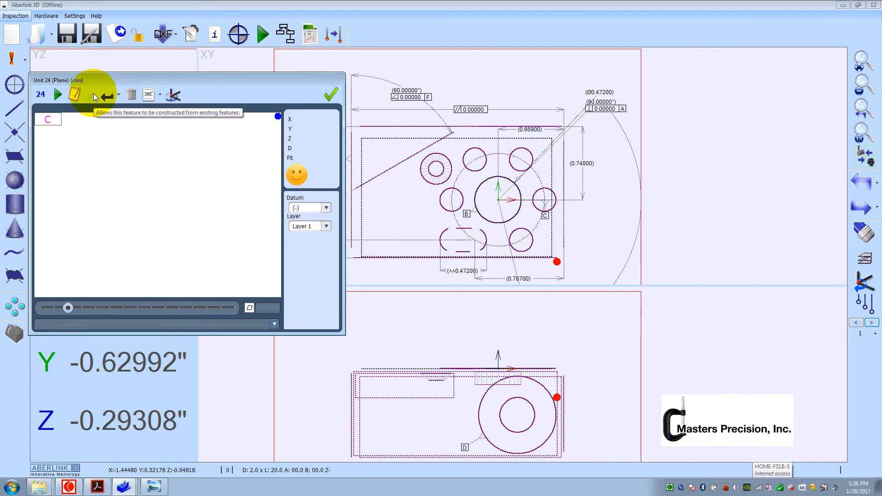
{"action": "left_click", "coordinate": [393, 139]}
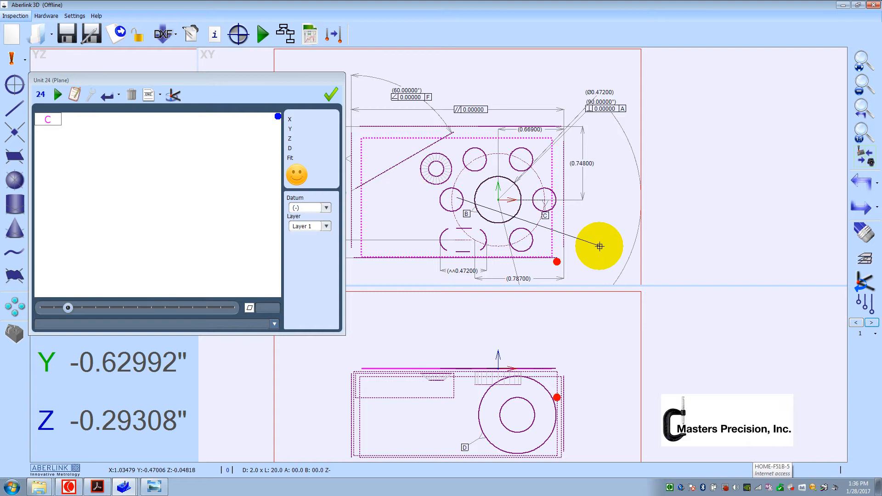
{"action": "left_click", "coordinate": [134, 94]}
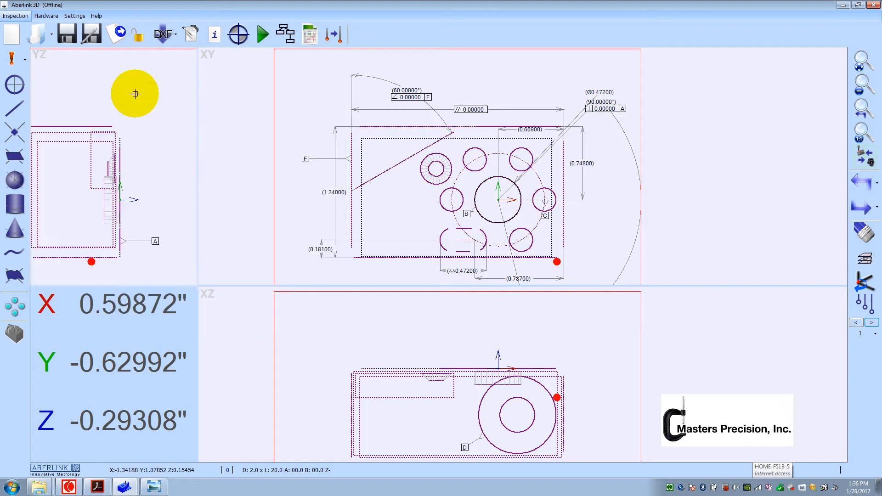
- Construct a plane offset by -0.02 from the block's top reference plane and check its position in the XZ view
{"action": "left_click", "coordinate": [17, 163]}
{"action": "left_click", "coordinate": [90, 98]}
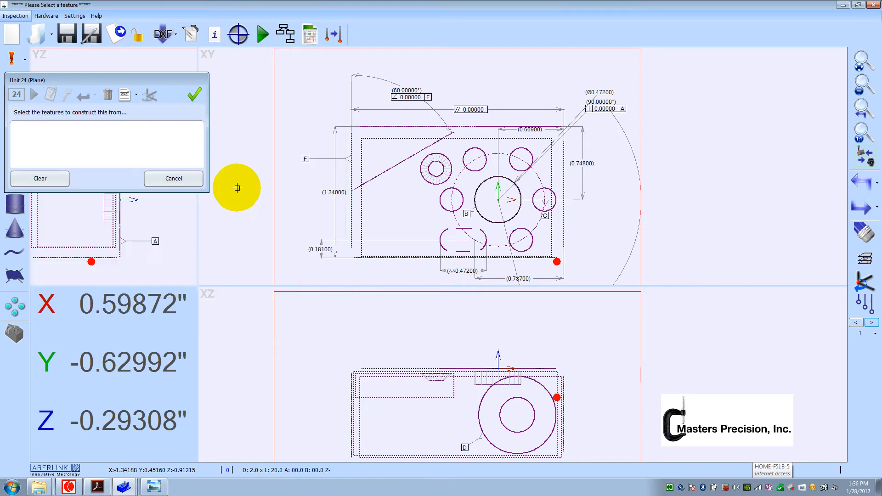
{"action": "left_click", "coordinate": [394, 138]}
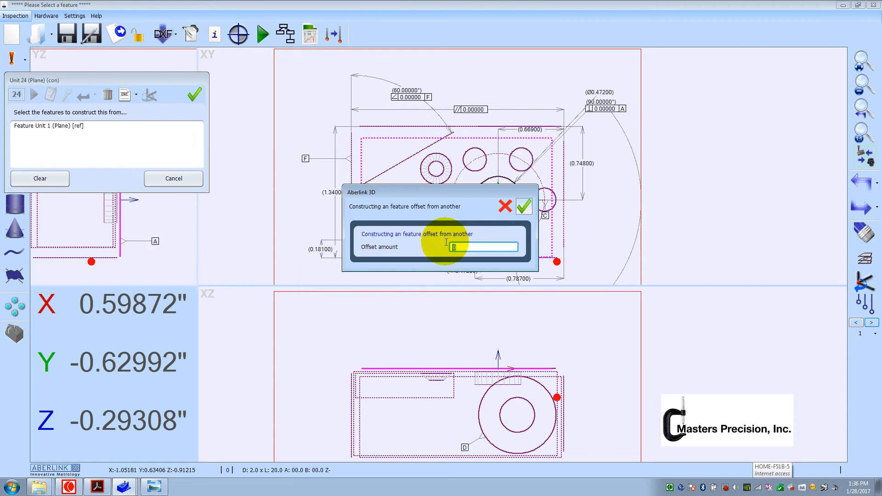
{"action": "type", "text": "-0.02"}
{"action": "left_click", "coordinate": [524, 206]}
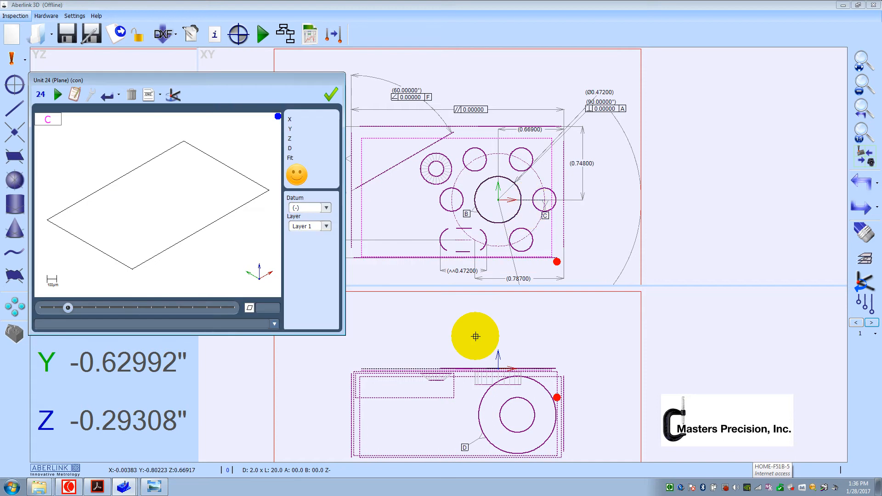
{"action": "scroll", "coordinate": [422, 366], "scroll_direction": "up", "scroll_amount": 4}
{"action": "scroll", "coordinate": [422, 366], "scroll_direction": "down", "scroll_amount": 1}
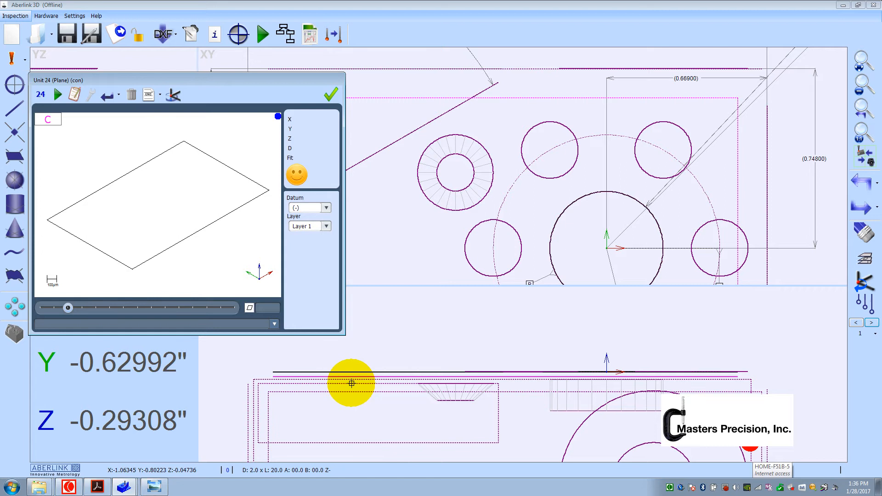
- Accept the offset plane and highlight unit 24 to compare its position with the cone in the XZ view
{"action": "left_click", "coordinate": [330, 92]}
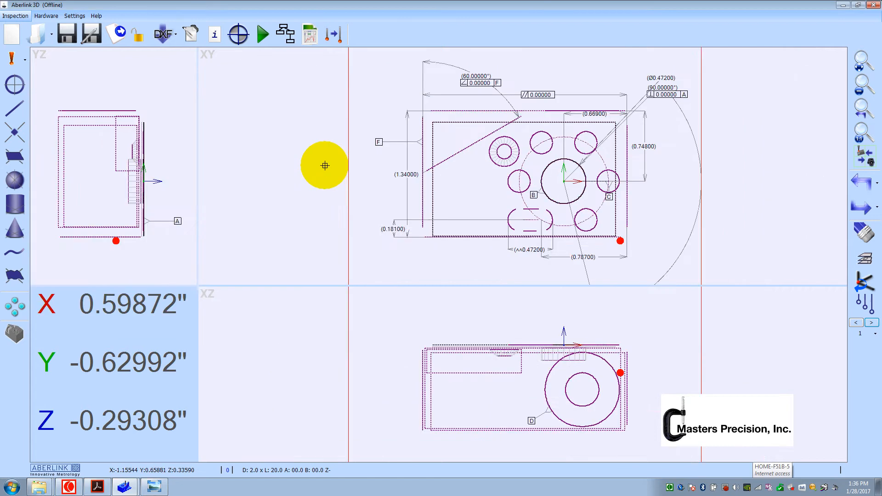
{"action": "scroll", "coordinate": [431, 354], "scroll_direction": "up", "scroll_amount": 5}
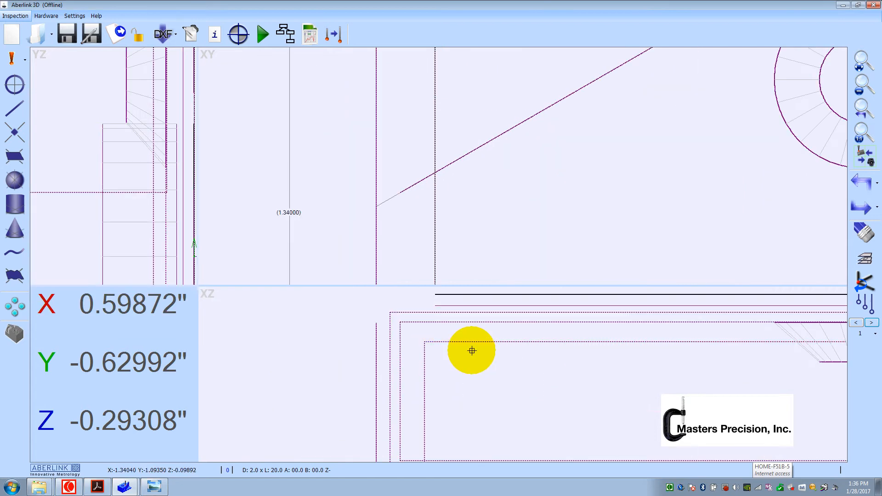
{"action": "left_click", "coordinate": [859, 334]}
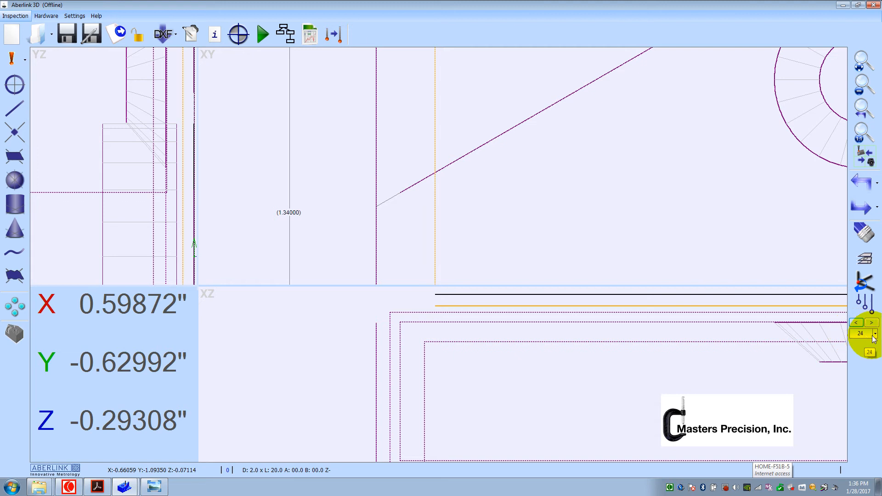
{"action": "scroll", "coordinate": [580, 334], "scroll_direction": "down", "scroll_amount": 2}
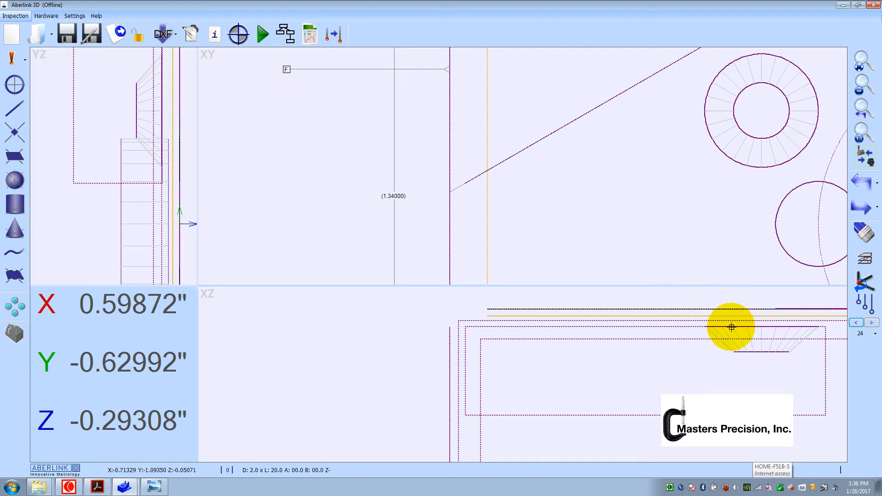
- Construct a circle from the offset plane (unit 24) and the cone (unit 23), and place its diameter dimension beside the cone
{"action": "left_click", "coordinate": [4, 115]}
{"action": "left_click", "coordinate": [74, 95]}
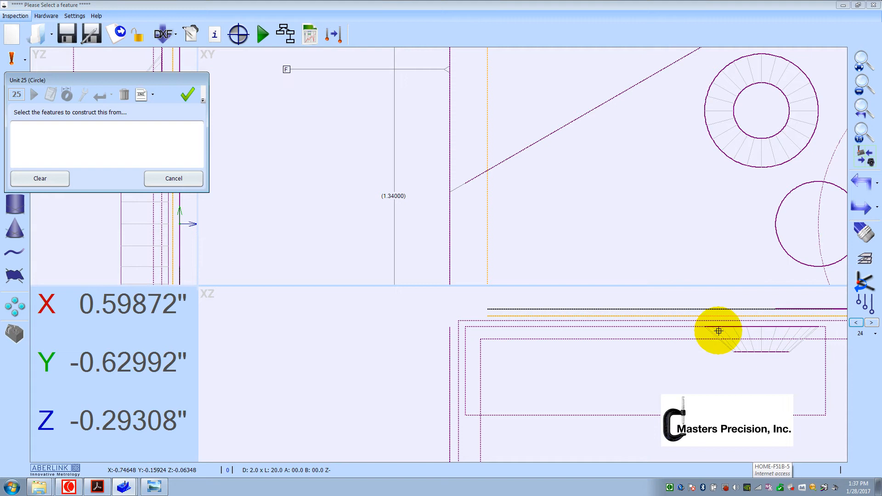
{"action": "left_click", "coordinate": [693, 321]}
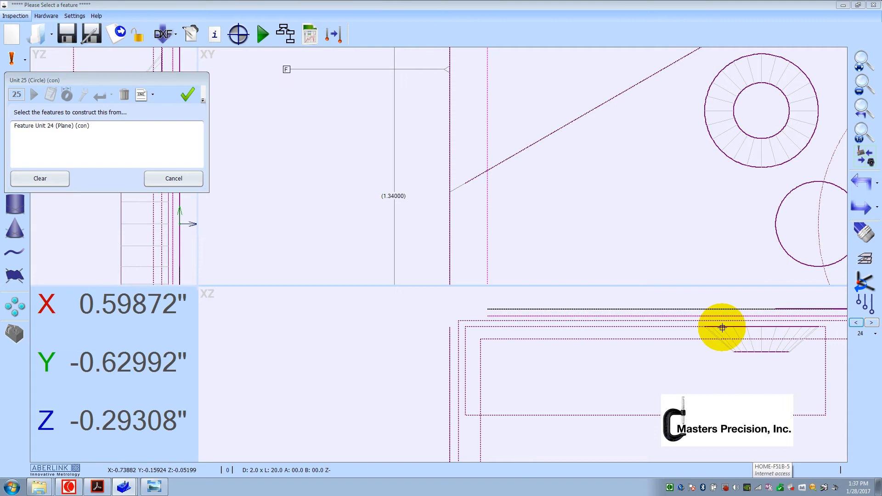
{"action": "left_click", "coordinate": [722, 327]}
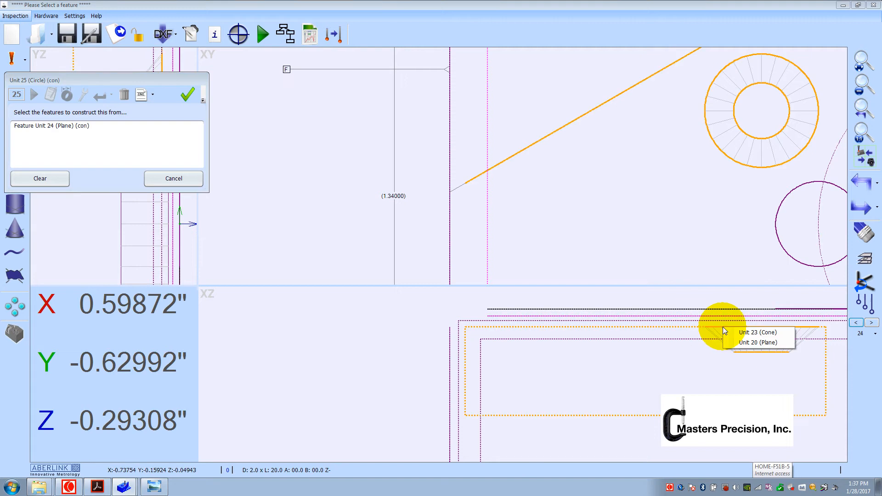
{"action": "left_click", "coordinate": [756, 332]}
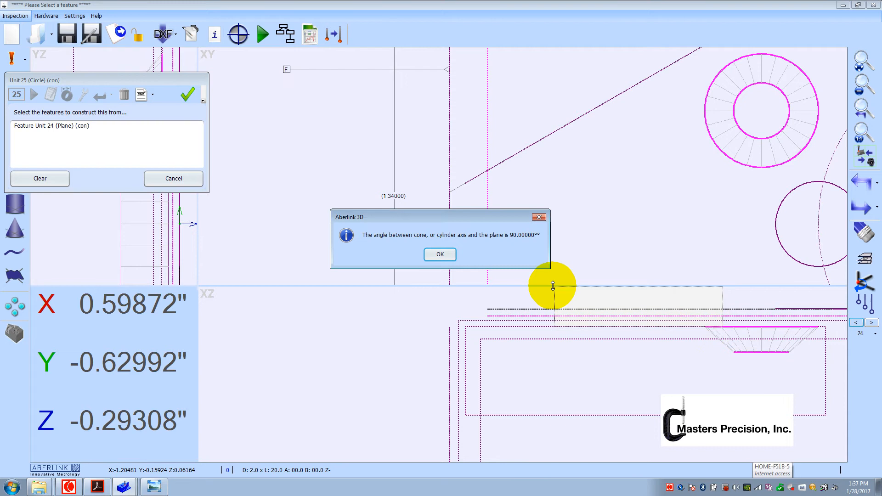
{"action": "left_click", "coordinate": [440, 255]}
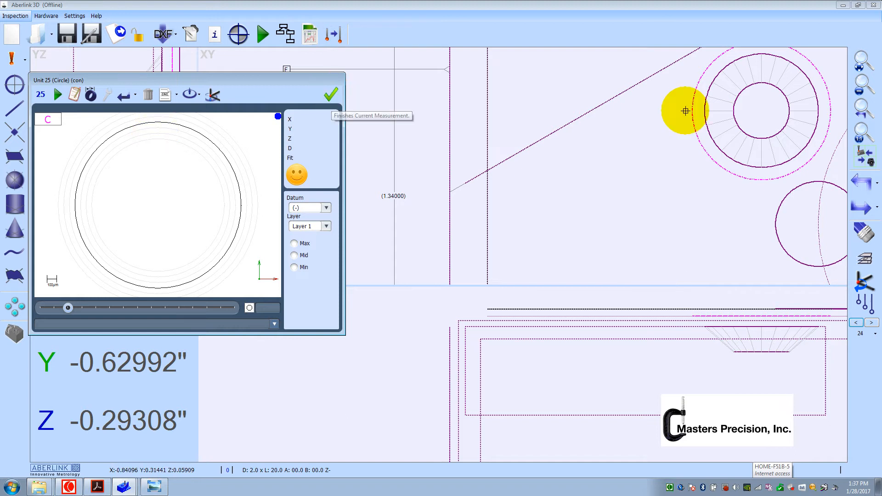
{"action": "left_click", "coordinate": [330, 95]}
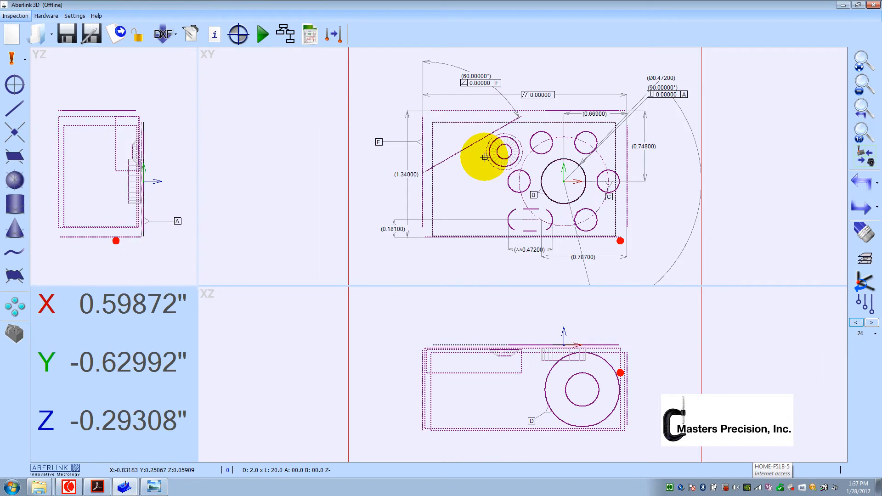
{"action": "left_click", "coordinate": [486, 149]}
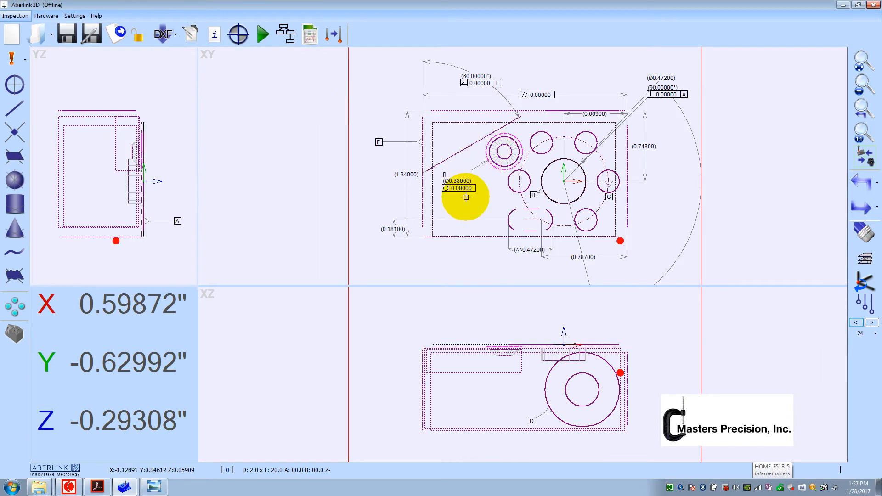
{"action": "left_click", "coordinate": [465, 197]}
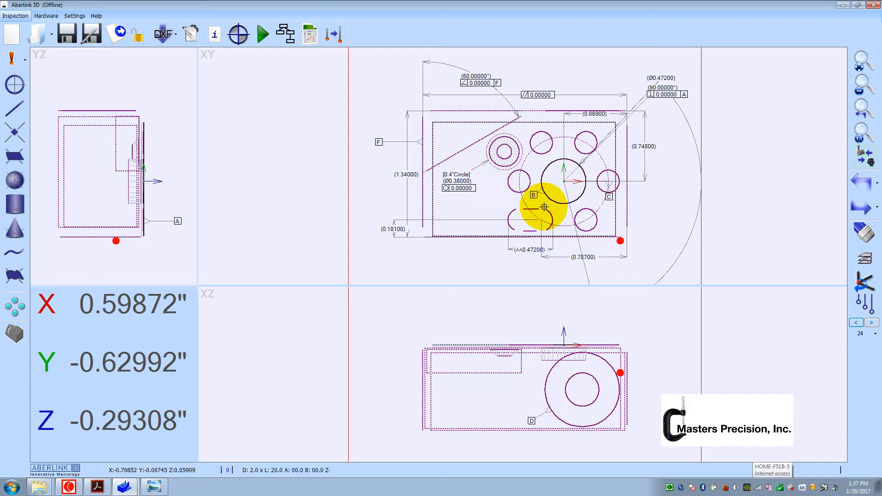
- Undo the cone circle's diameter dimension and the constructed circle itself
{"action": "left_click", "coordinate": [860, 184]}
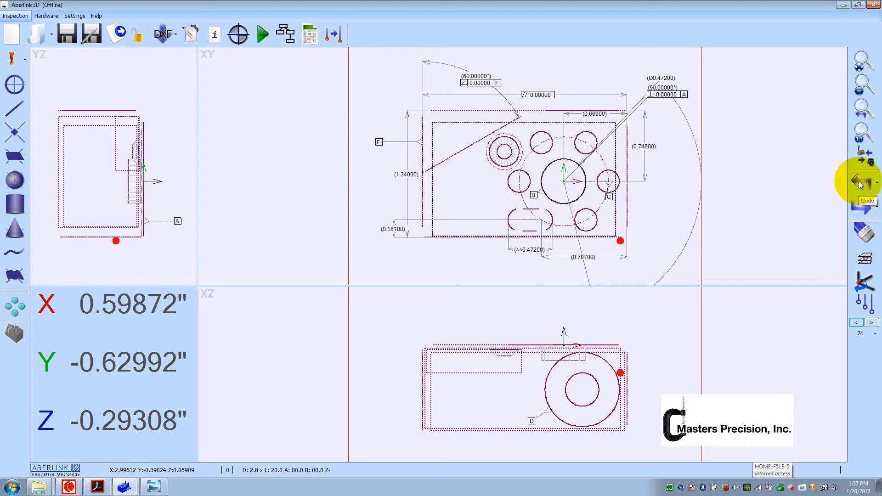
{"action": "left_click", "coordinate": [860, 184]}
{"action": "left_click", "coordinate": [861, 183]}
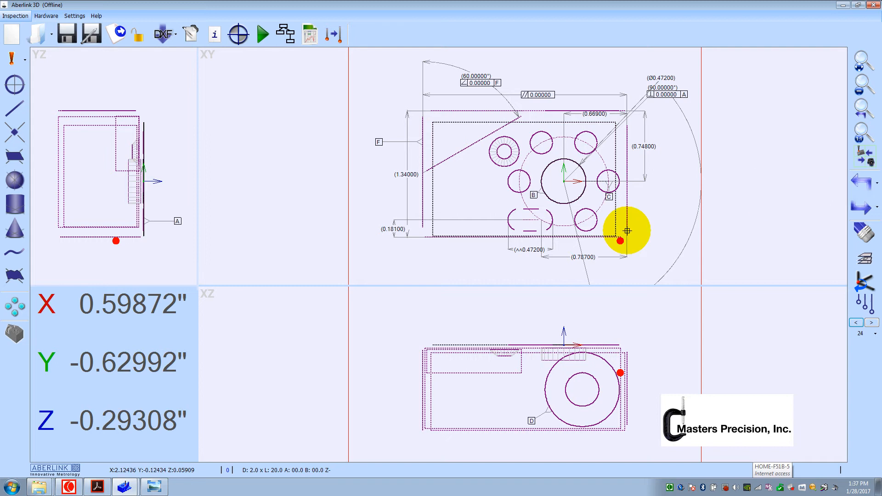
- Check the .354 bore's concentricity callout to datum D on the drawing in Adobe Acrobat Reader and return to Aberlink 3D
{"action": "left_click", "coordinate": [97, 488]}
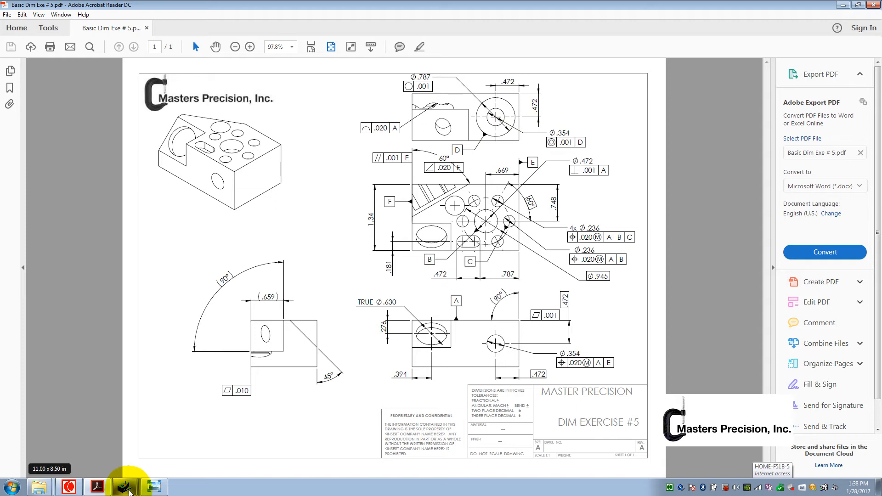
{"action": "mouse_move", "coordinate": [129, 491]}
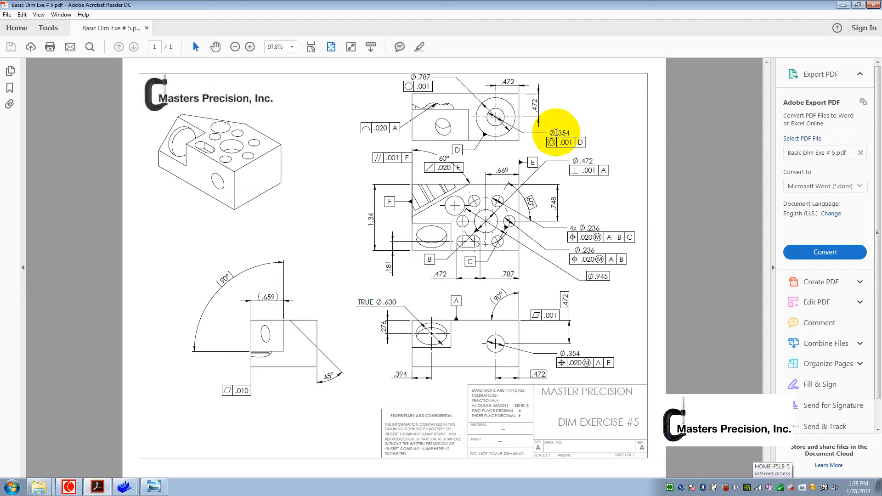
{"action": "left_click", "coordinate": [842, 6]}
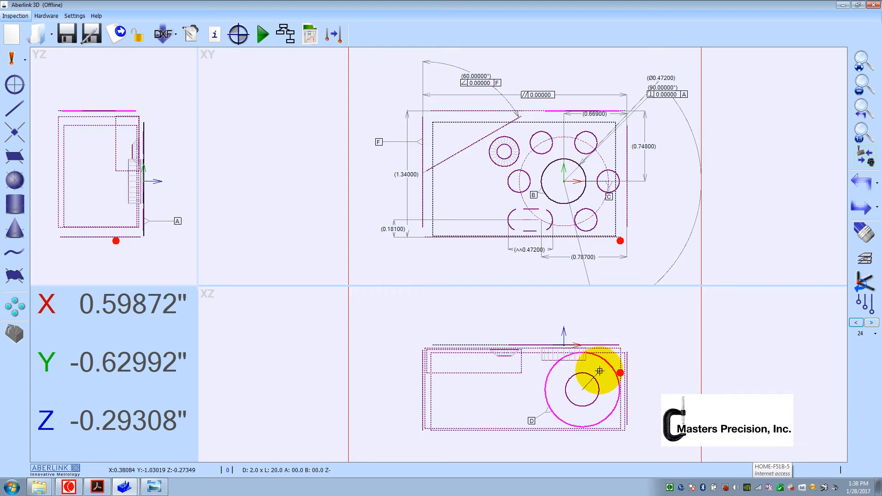
- Add a concentricity callout between the two circles in the XZ view, with a 0.001 limit and its identifier hidden
{"action": "left_click", "coordinate": [593, 378]}
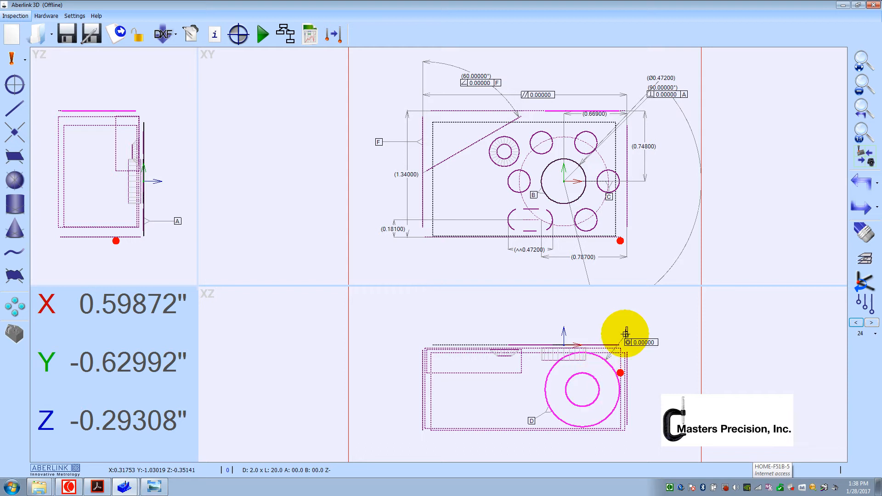
{"action": "left_click", "coordinate": [646, 310]}
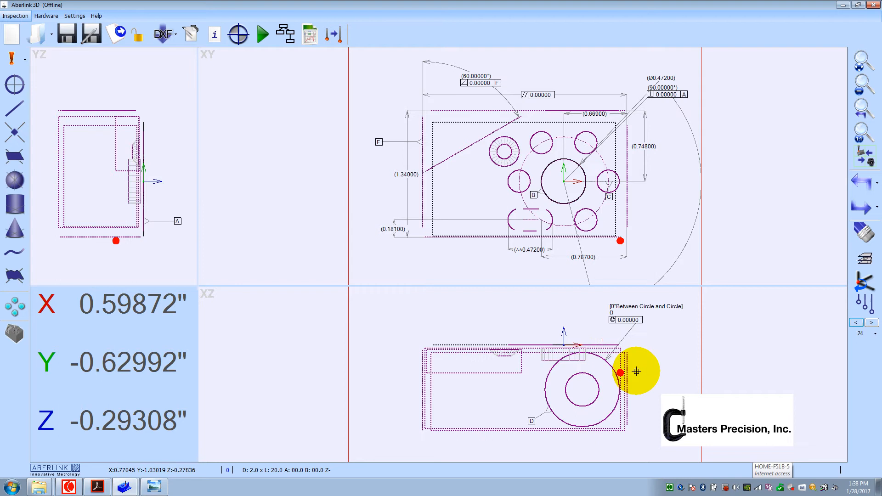
{"action": "double_click", "coordinate": [632, 331]}
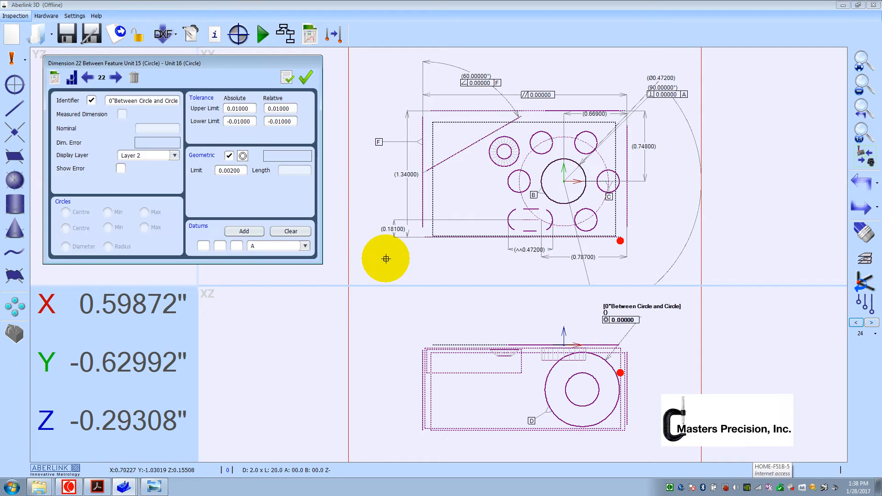
{"action": "left_click", "coordinate": [97, 487]}
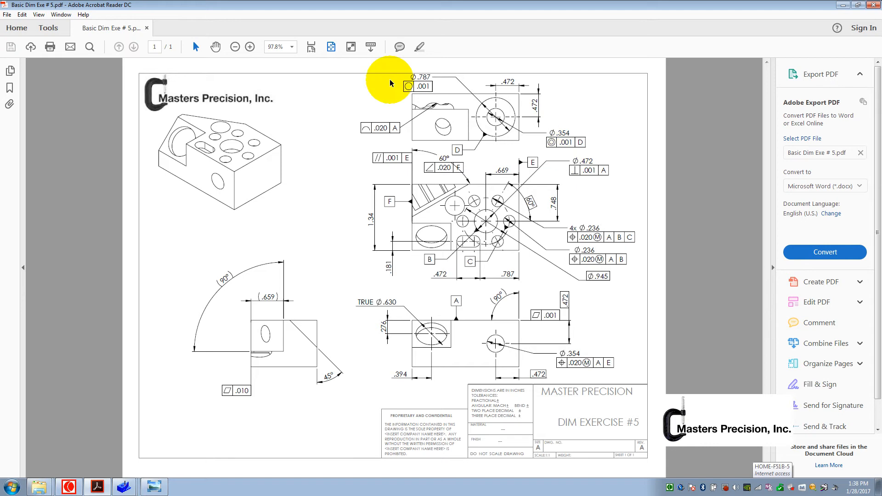
{"action": "left_click", "coordinate": [842, 5]}
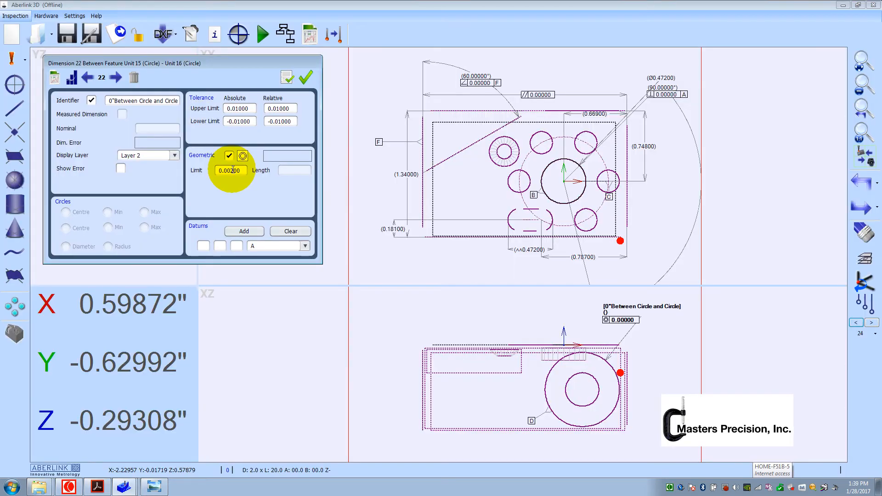
{"action": "type", "text": "1"}
{"action": "left_click", "coordinate": [91, 100]}
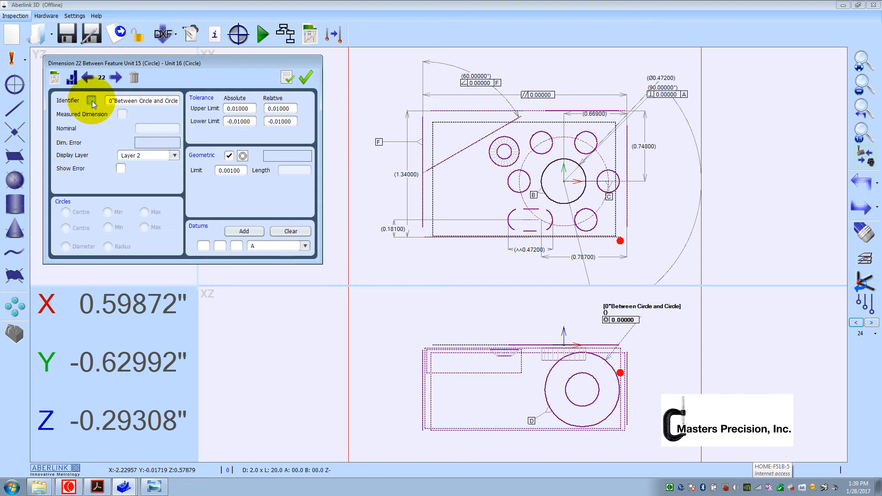
{"action": "left_click", "coordinate": [290, 76]}
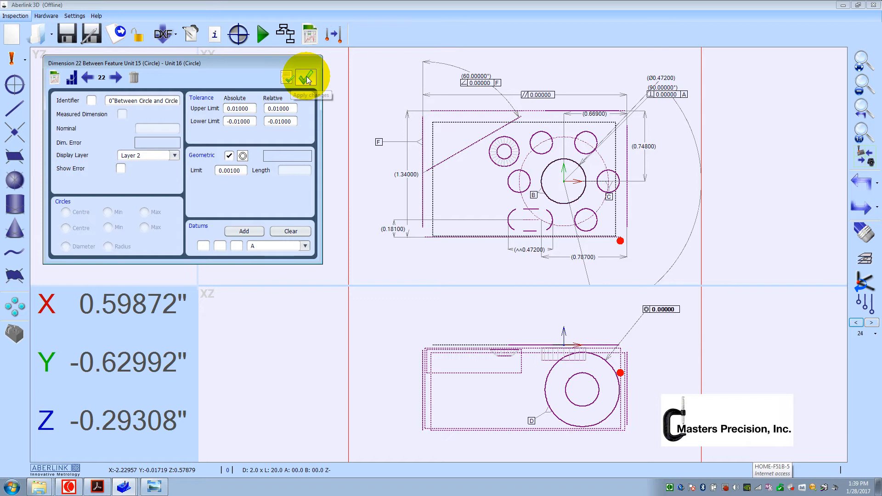
{"action": "left_click", "coordinate": [307, 77]}
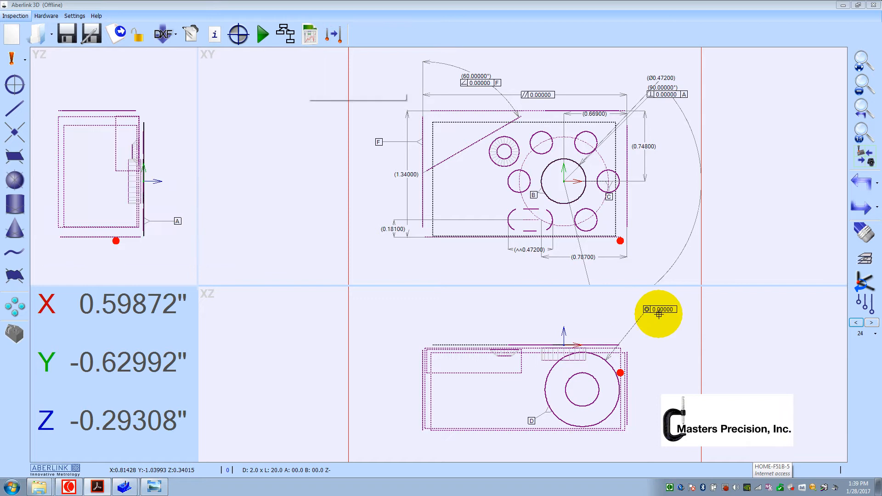
- Move the concentricity callout down beside the block's upper right corner and add datum D to it
{"action": "left_click_drag", "start_coordinate": [656, 309], "coordinate": [648, 359]}
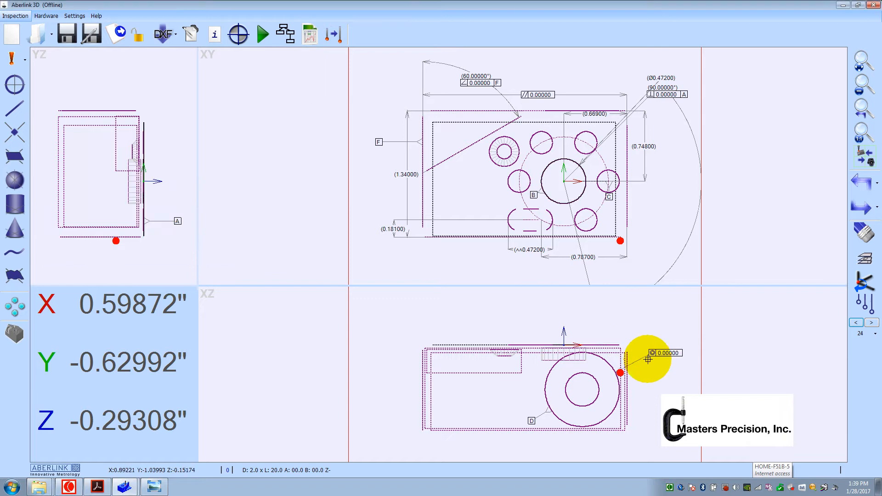
{"action": "double_click", "coordinate": [641, 357]}
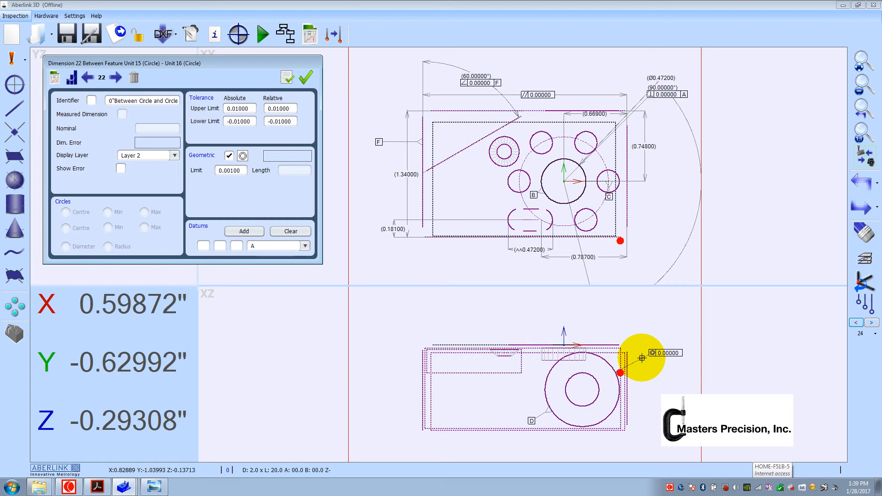
{"action": "left_click", "coordinate": [286, 242]}
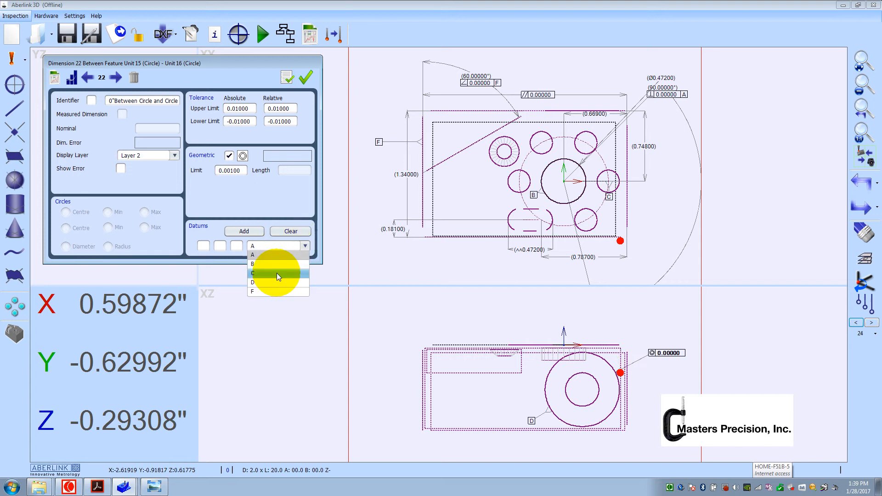
{"action": "left_click", "coordinate": [276, 282]}
{"action": "left_click", "coordinate": [252, 231]}
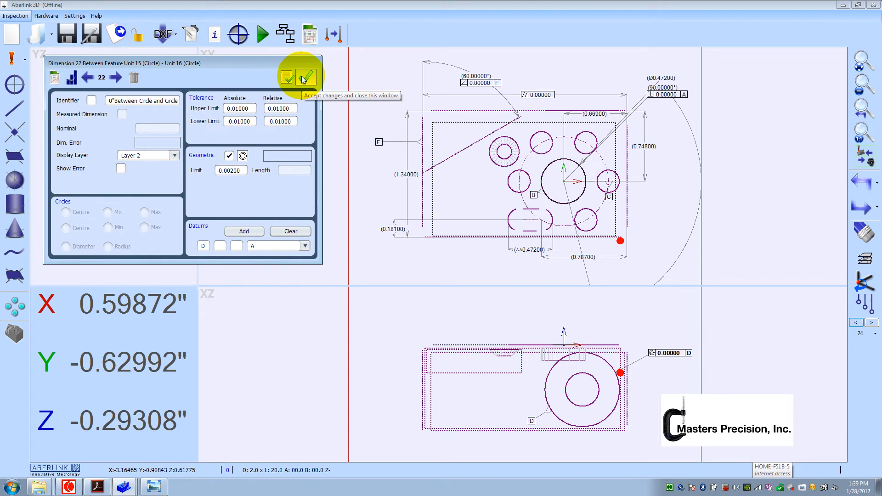
{"action": "left_click", "coordinate": [303, 77]}
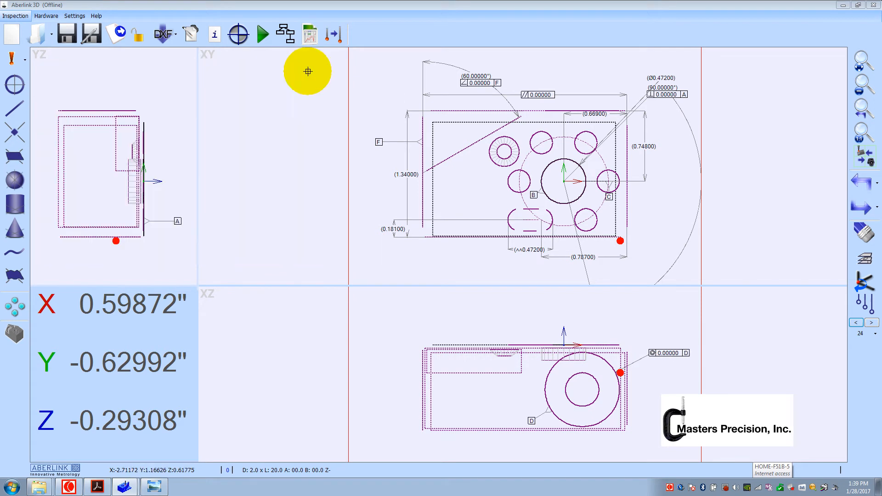
- Place a diameter dimension for the inner circle in the XZ view just above the concentricity callout
{"action": "left_click", "coordinate": [596, 377]}
{"action": "left_click", "coordinate": [661, 334]}
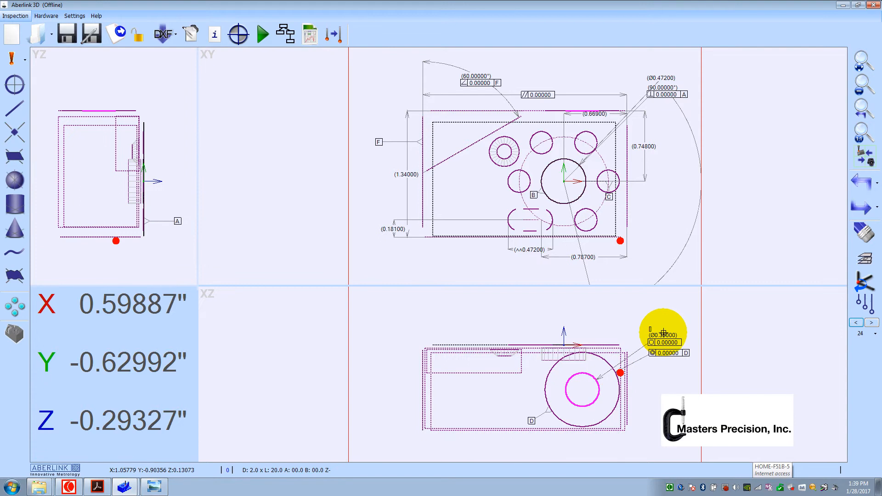
{"action": "left_click", "coordinate": [663, 333]}
- Set the inner circle's nominal diameter to 0.354 with relative tolerance limits of 0.03 and -0.03
{"action": "left_click", "coordinate": [646, 347]}
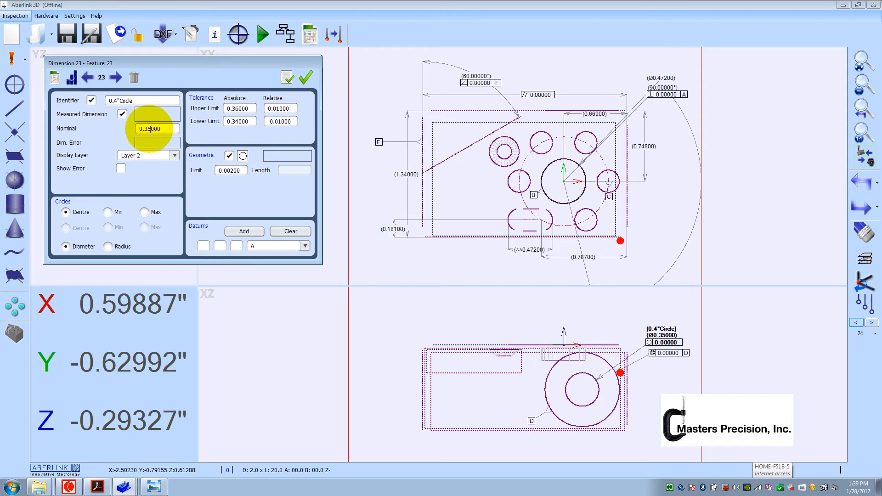
{"action": "left_click_drag", "start_coordinate": [150, 128], "coordinate": [163, 129]}
{"action": "type", "text": "4"}
{"action": "key", "text": "Return"}
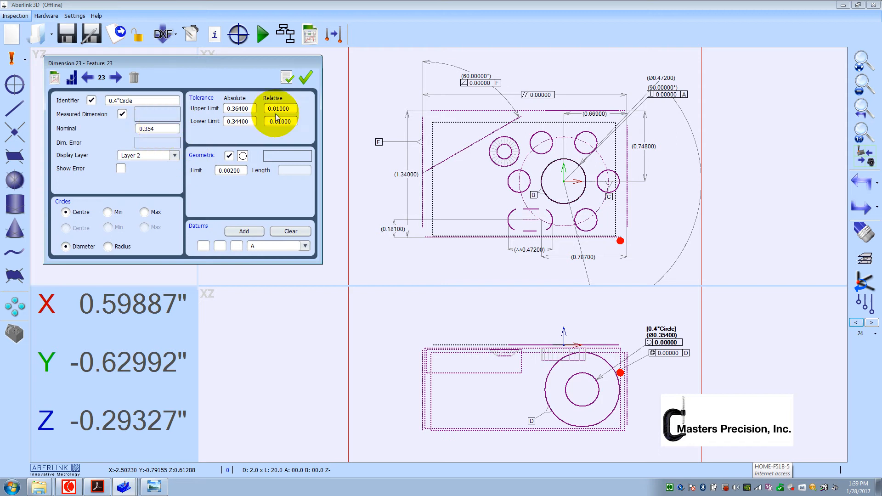
{"action": "type", "text": "3"}
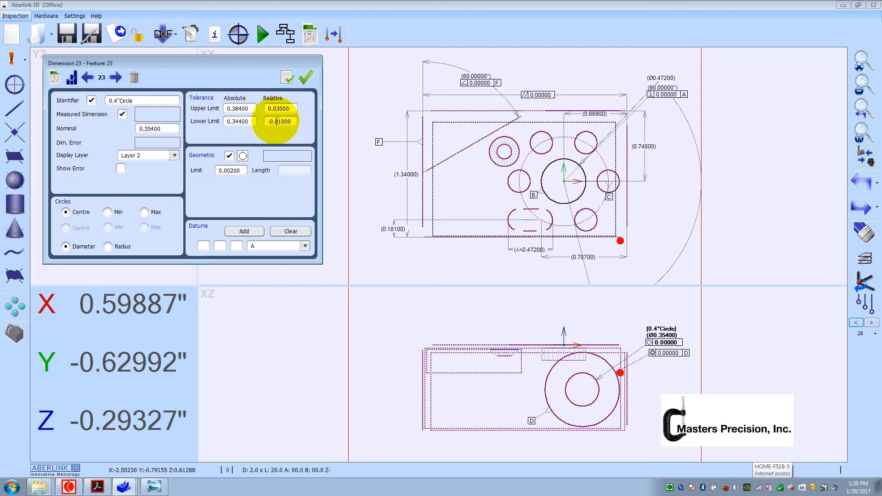
{"action": "left_click_drag", "start_coordinate": [277, 121], "coordinate": [281, 121]}
{"action": "type", "text": "3"}
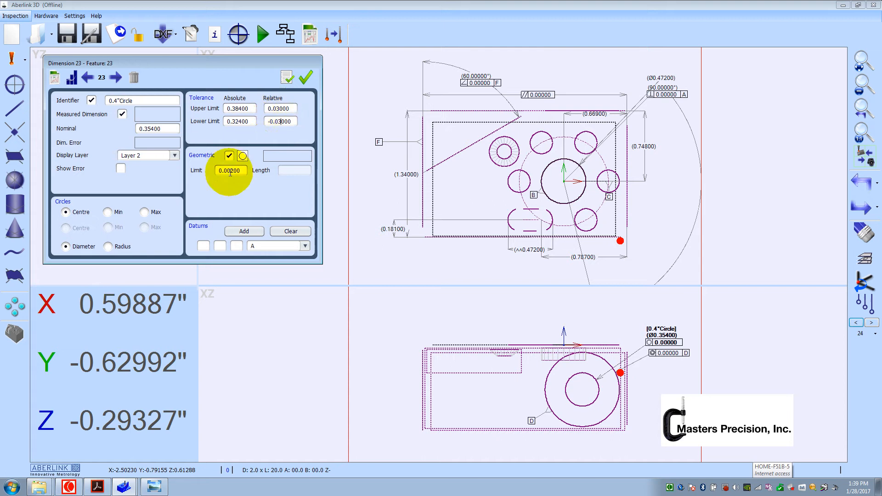
- Turn off the geometric tolerance and the identifier of the inner circle's diameter dimension and accept the changes
{"action": "left_click_drag", "start_coordinate": [230, 173], "coordinate": [234, 173]}
{"action": "left_click", "coordinate": [229, 156]}
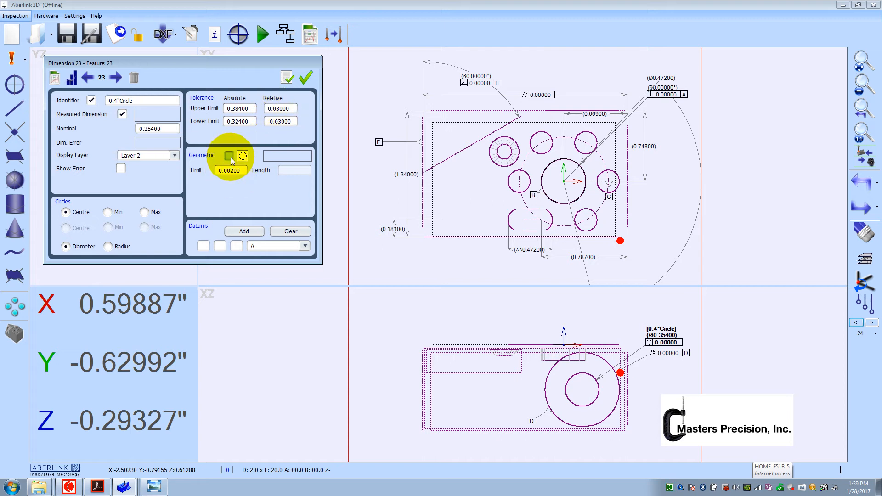
{"action": "left_click", "coordinate": [92, 100]}
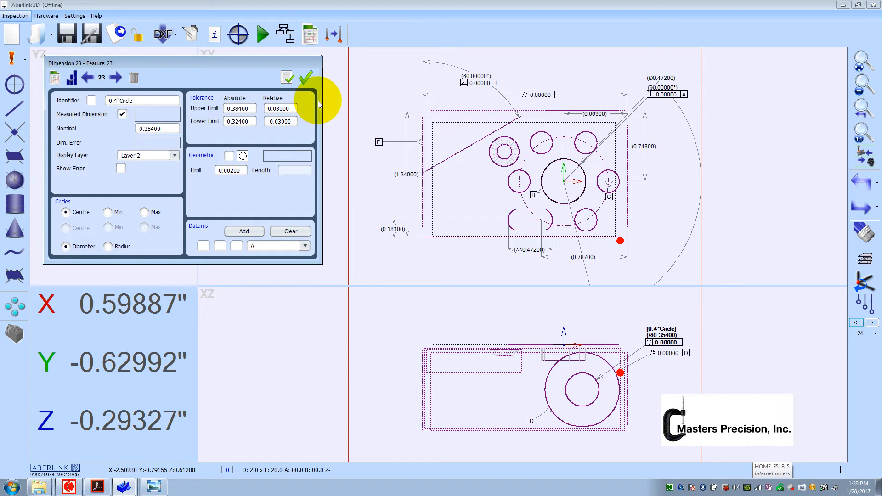
{"action": "left_click", "coordinate": [302, 81]}
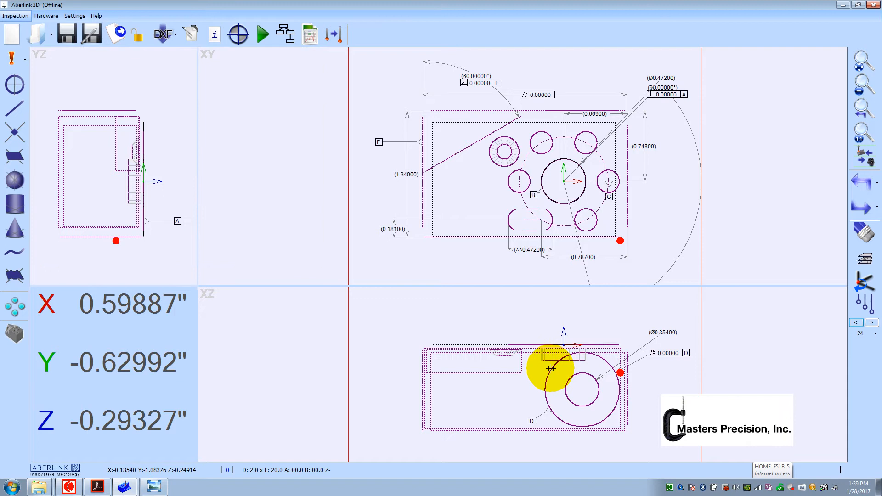
- Place a diameter dimension for the outer circle above the block in the XZ view and check its callout in the PDF drawing
{"action": "left_click", "coordinate": [551, 368]}
{"action": "left_click", "coordinate": [513, 306]}
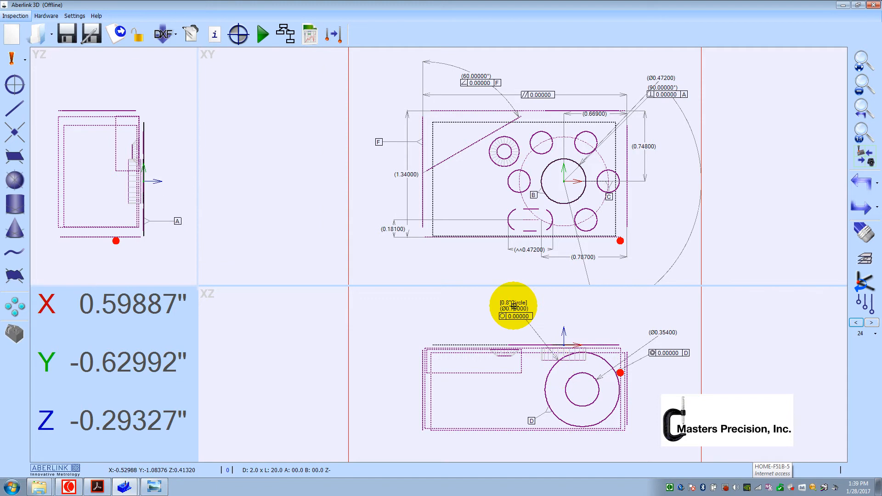
{"action": "left_click", "coordinate": [109, 485]}
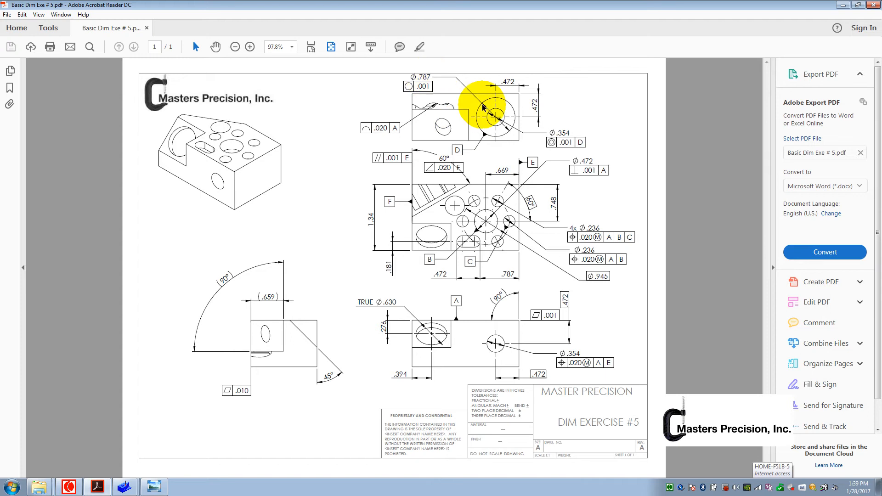
{"action": "left_click", "coordinate": [846, 6]}
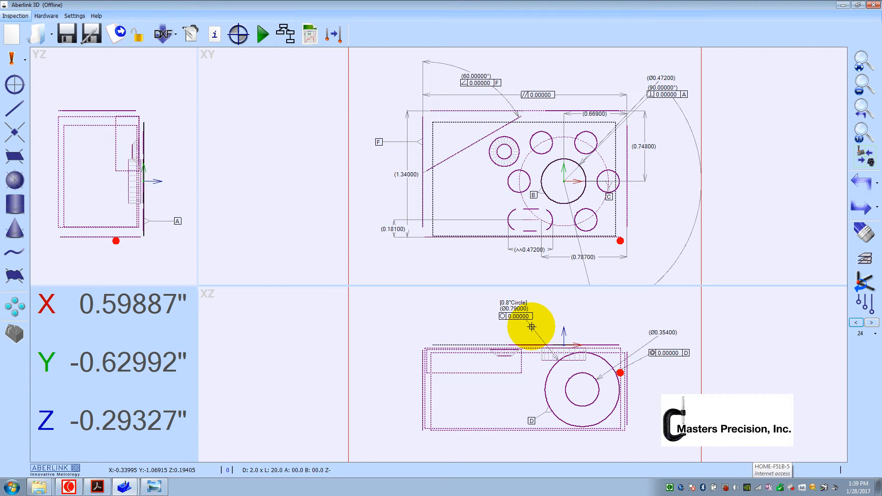
- Set the outer circle's nominal diameter to 0.787 with relative tolerance limits of 0.03 and -0.03
{"action": "double_click", "coordinate": [531, 326]}
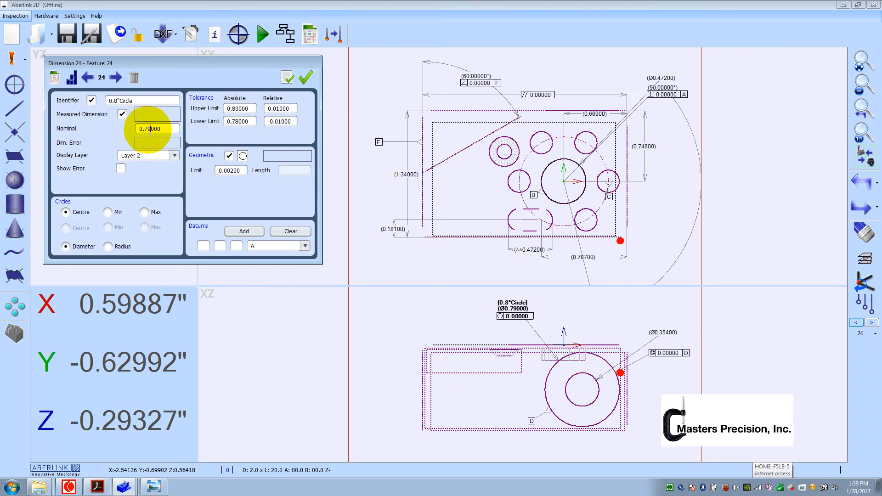
{"action": "left_click", "coordinate": [178, 129]}
{"action": "key", "text": "BackSpace"}
{"action": "key", "text": "BackSpace"}
{"action": "key", "text": "BackSpace"}
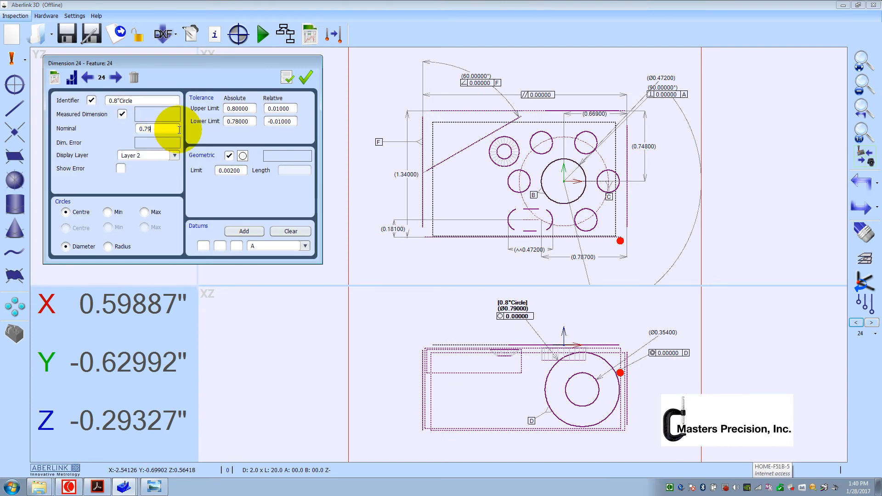
{"action": "key", "text": "BackSpace"}
{"action": "type", "text": "87"}
{"action": "left_click_drag", "start_coordinate": [279, 111], "coordinate": [275, 109]}
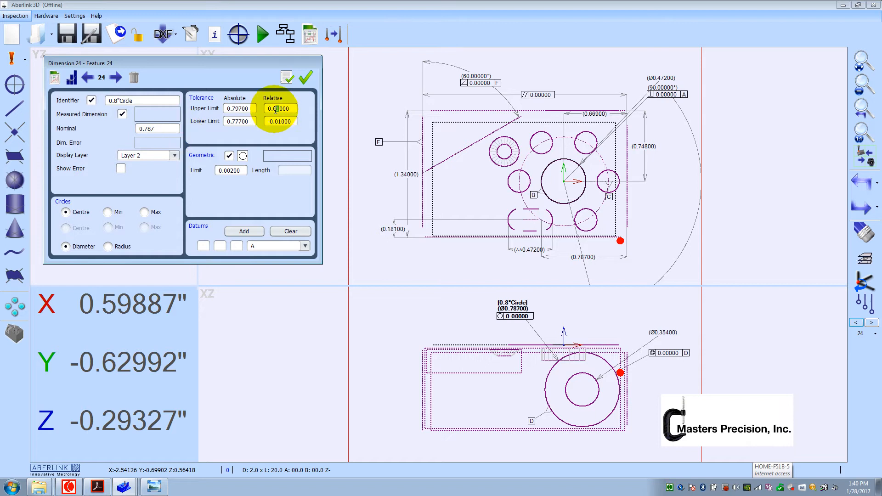
{"action": "type", "text": "3"}
{"action": "type", "text": "3"}
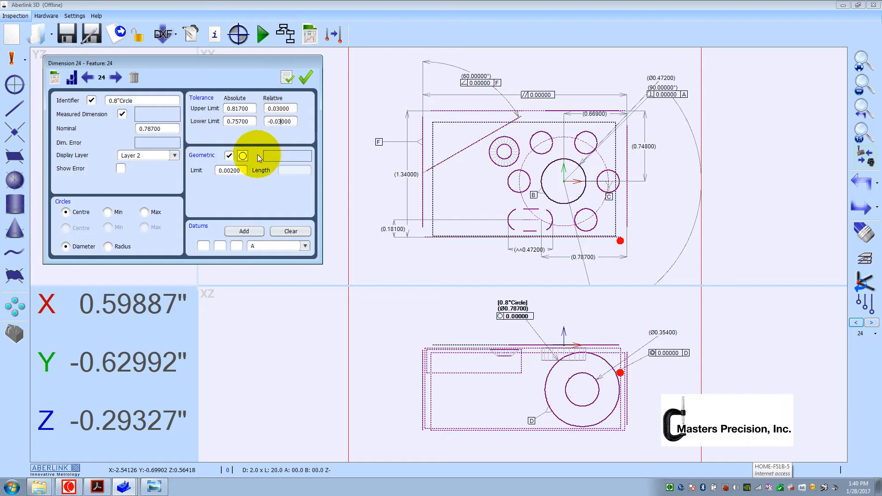
- Set the outer circle's geometric limit to 0.001, hide the dimension's identifier and accept the changes
{"action": "left_click", "coordinate": [230, 171]}
{"action": "type", "text": "1"}
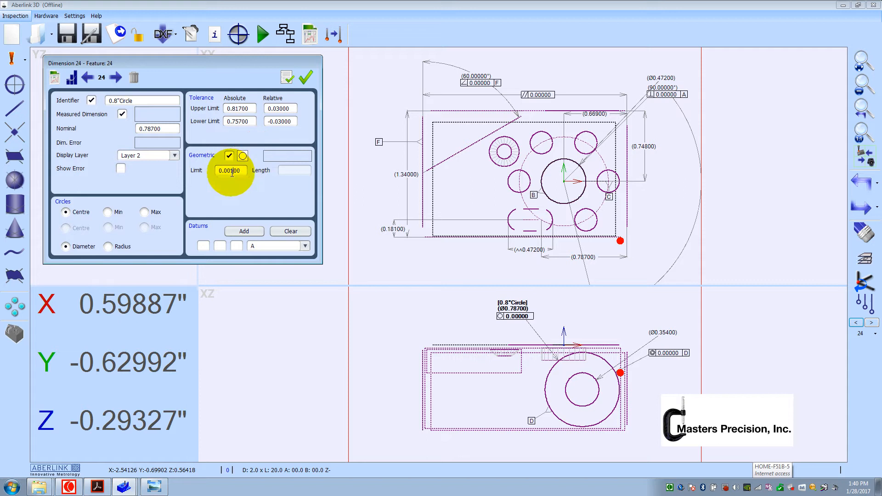
{"action": "left_click", "coordinate": [91, 100]}
{"action": "left_click", "coordinate": [288, 80]}
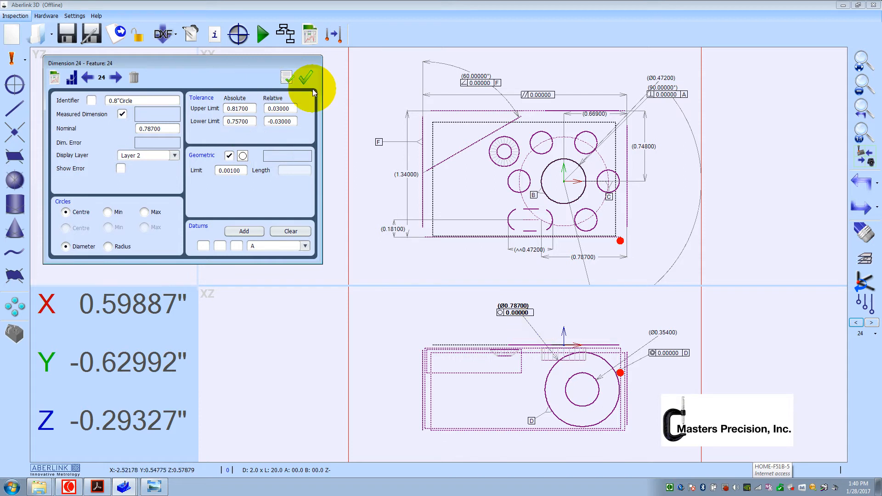
{"action": "left_click", "coordinate": [310, 83]}
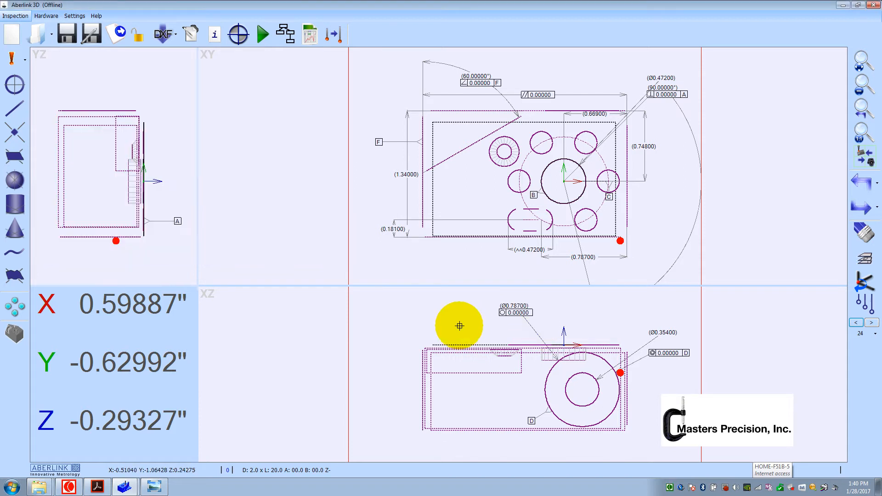
- Check the PDF drawing, and place a distance dimension between the right side plane and the inner circle above the block in the XZ view
{"action": "left_click", "coordinate": [99, 487]}
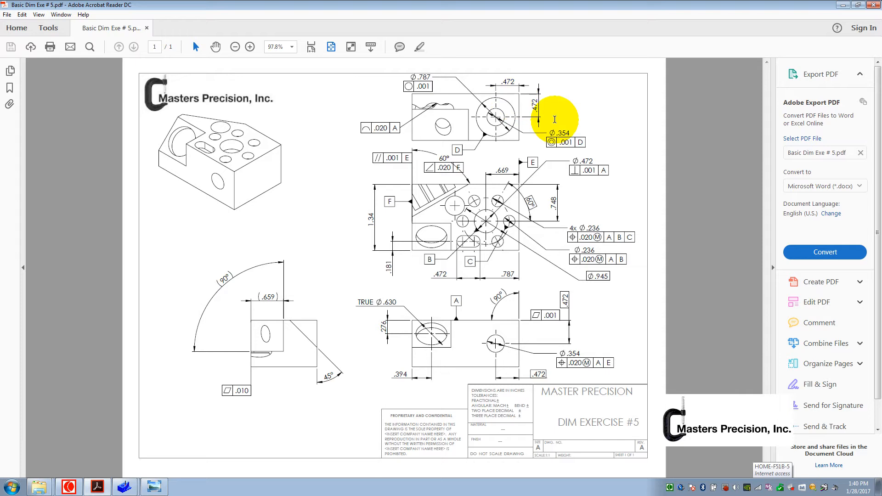
{"action": "left_click", "coordinate": [841, 6]}
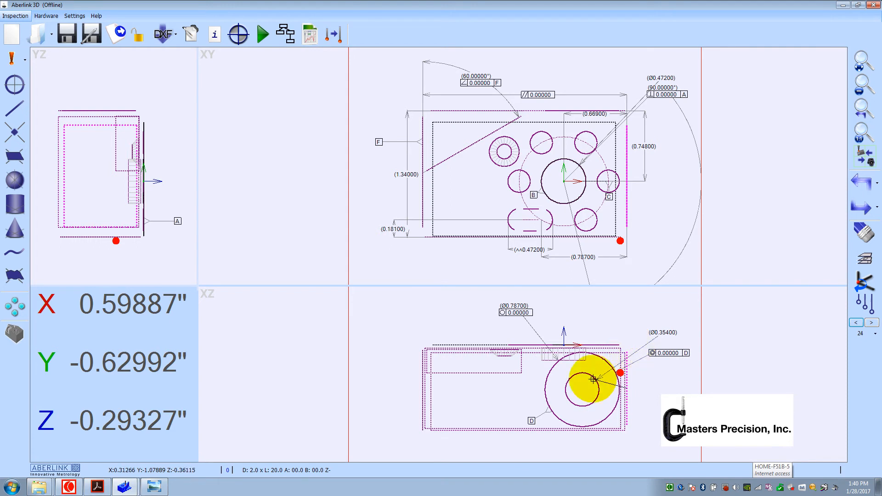
{"action": "left_click_drag", "start_coordinate": [594, 378], "coordinate": [610, 305]}
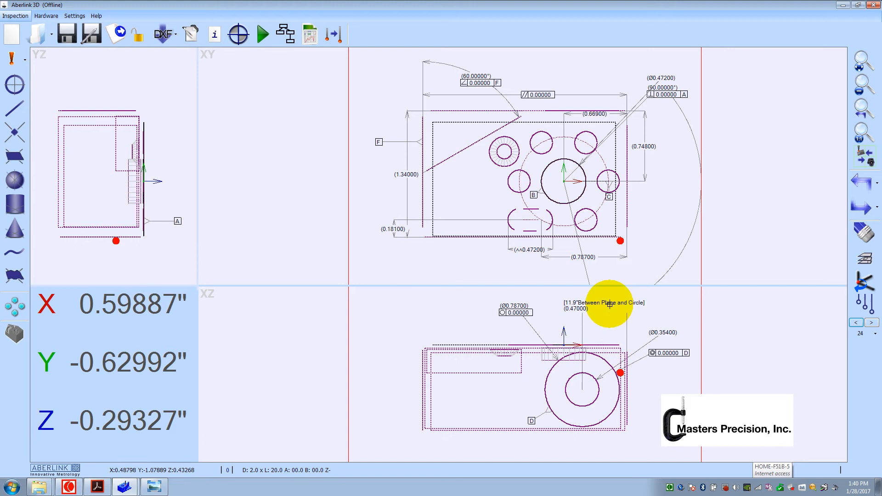
- Set the plane-to-circle dimension's relative tolerance limits to 0.03 and -0.03 and its nominal to 0.472
{"action": "double_click", "coordinate": [609, 304]}
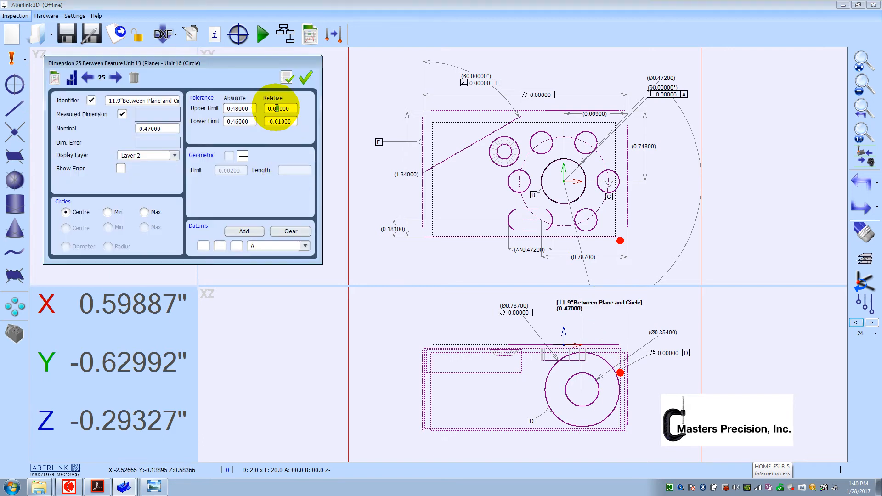
{"action": "type", "text": "3"}
{"action": "left_click_drag", "start_coordinate": [281, 121], "coordinate": [277, 122]}
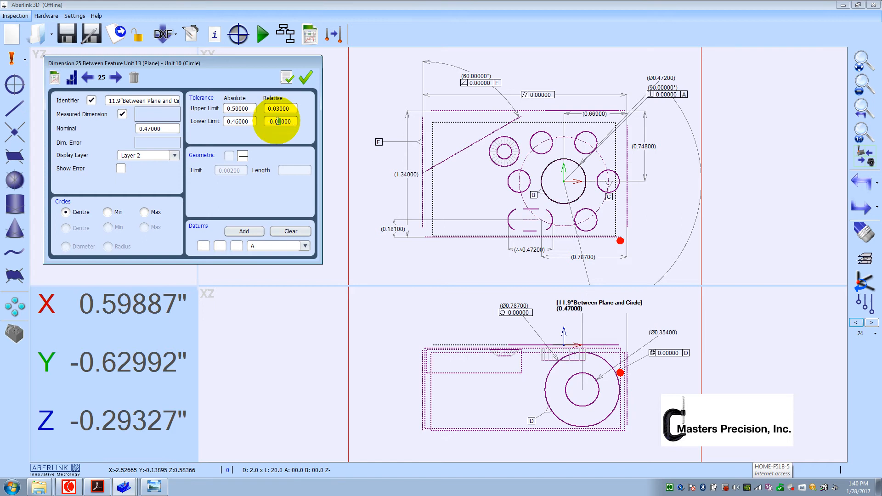
{"action": "type", "text": "3"}
{"action": "left_click_drag", "start_coordinate": [137, 129], "coordinate": [167, 130]}
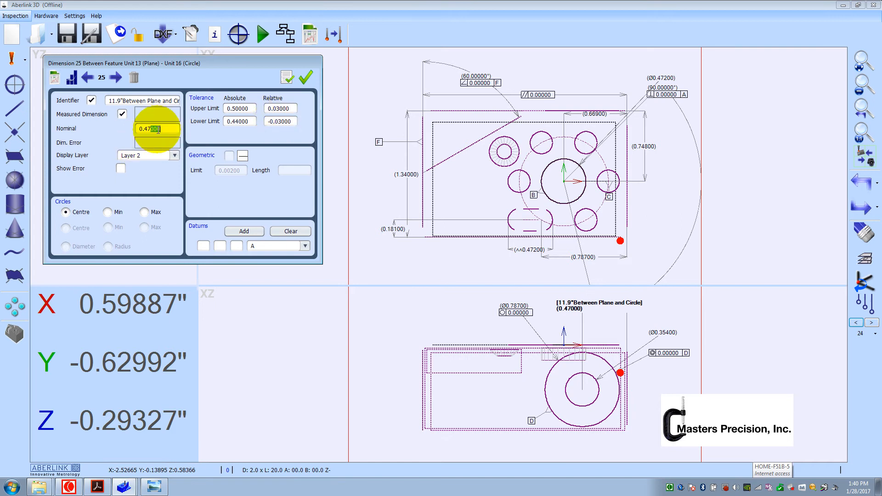
{"action": "type", "text": "0.472"}
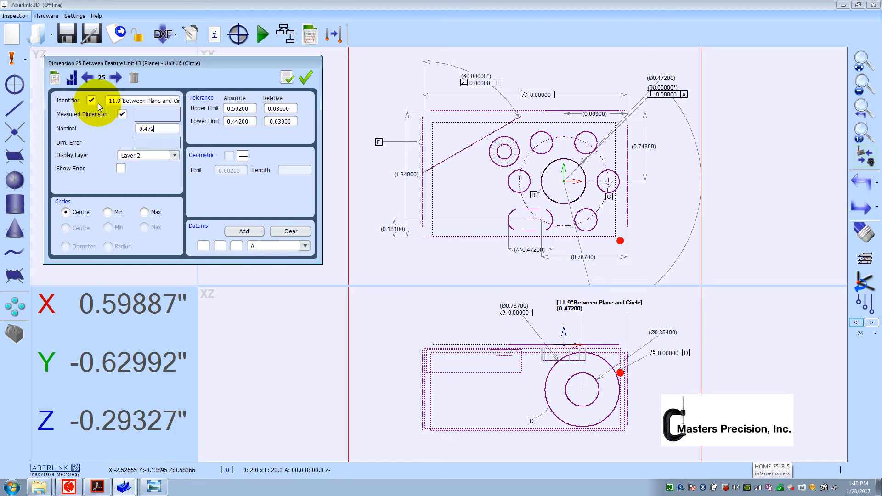
- Hide the identifier of the plane-to-circle dimension and accept the changes
{"action": "left_click", "coordinate": [92, 101]}
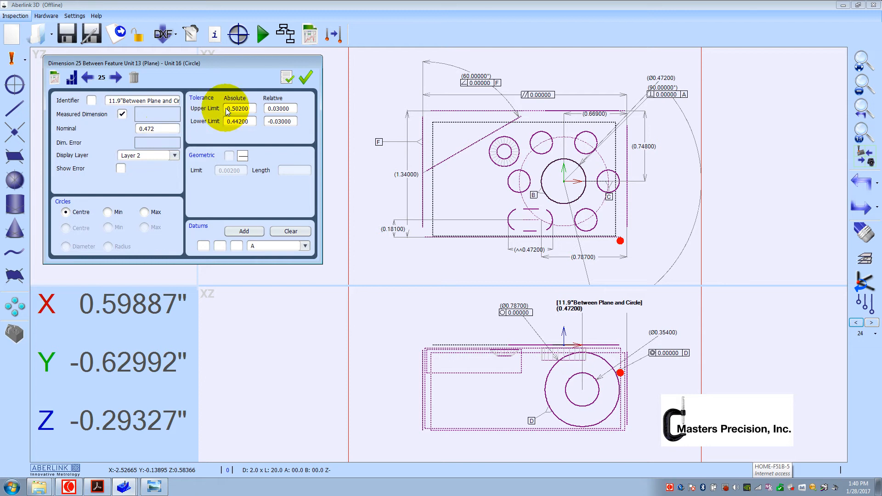
{"action": "left_click", "coordinate": [288, 73]}
{"action": "left_click", "coordinate": [304, 79]}
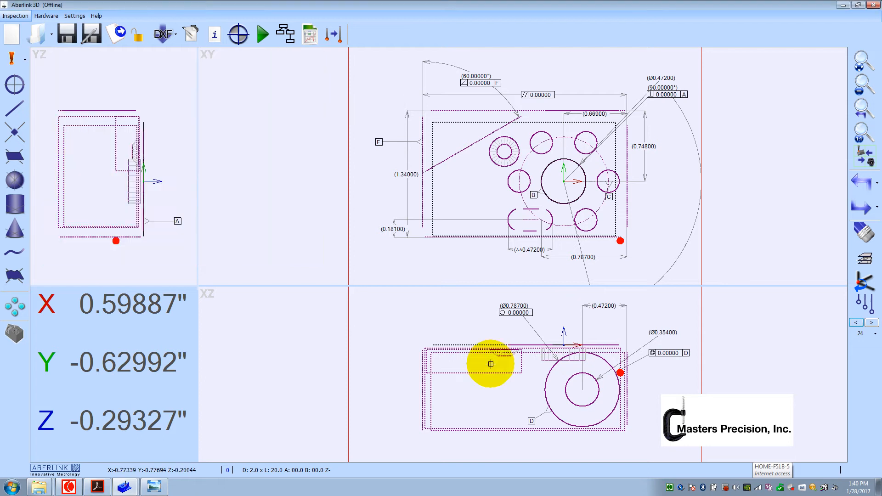
- Check the remaining callouts in the PDF drawing and bring up the Advanced Training Block CAD model for programming
{"action": "left_click", "coordinate": [96, 487]}
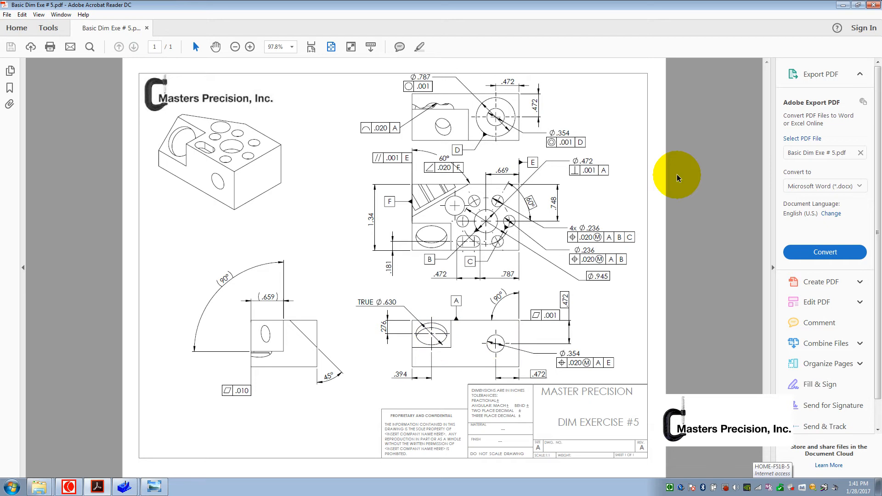
{"action": "left_click", "coordinate": [842, 5]}
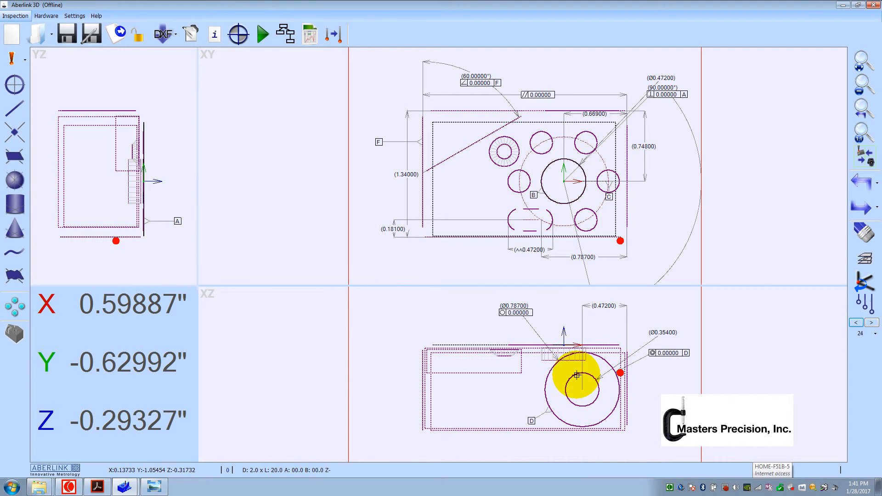
{"action": "left_click", "coordinate": [134, 486]}
{"action": "left_click", "coordinate": [152, 466]}
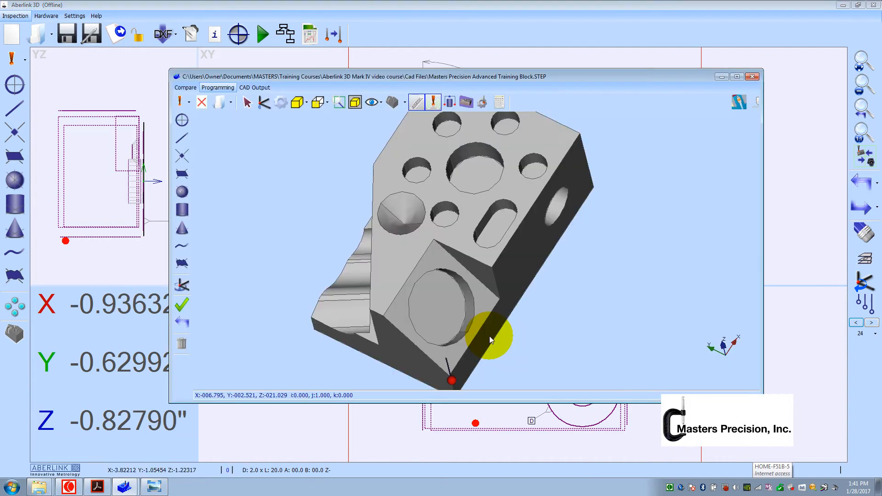
{"action": "middle_click_drag", "start_coordinate": [503, 291], "coordinate": [431, 265]}
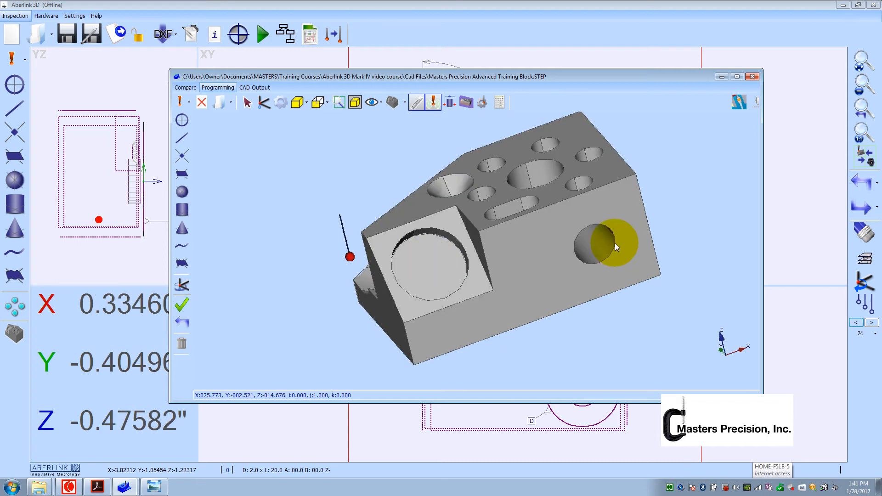
- Select the Y+ probe and pick the round hole in the block's front side face as a circle feature
{"action": "left_click", "coordinate": [189, 103]}
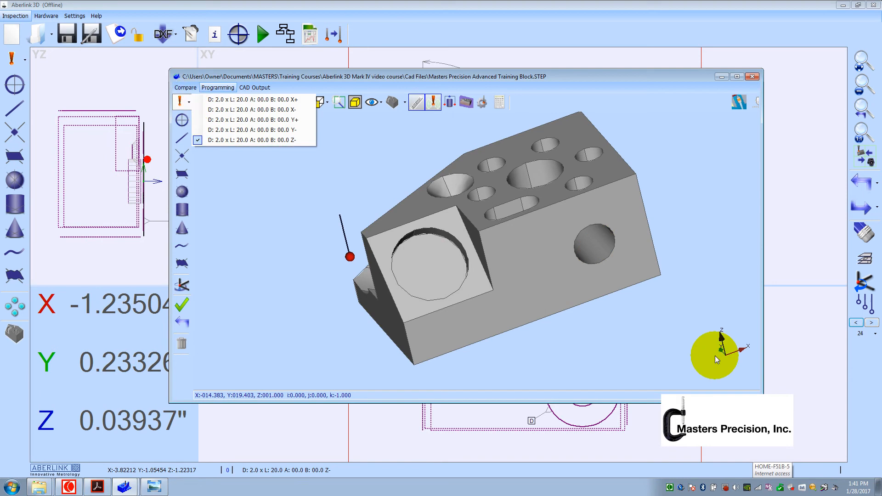
{"action": "left_click", "coordinate": [295, 120]}
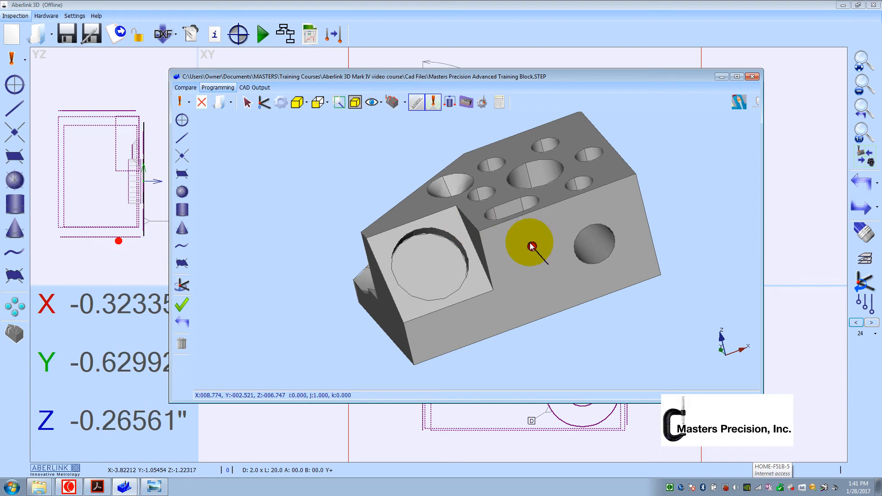
{"action": "left_click", "coordinate": [593, 259]}
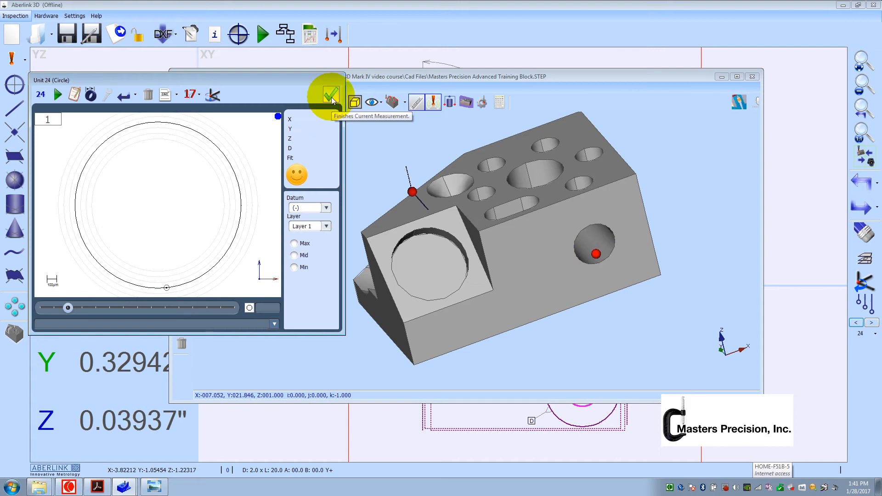
- Set the hole's circle template to 6 points and 0.078 penetration, regenerate its moves, accept it and close the CAD model window
{"action": "left_click", "coordinate": [161, 95]}
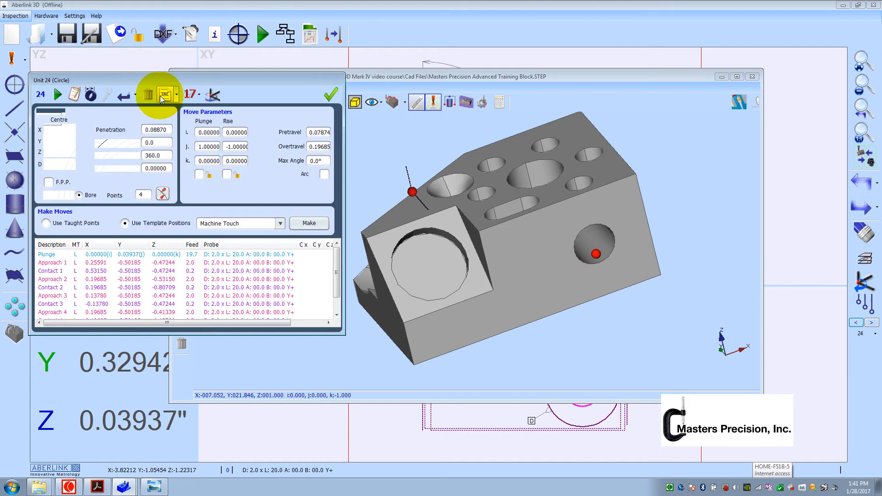
{"action": "left_click_drag", "start_coordinate": [147, 193], "coordinate": [130, 192]}
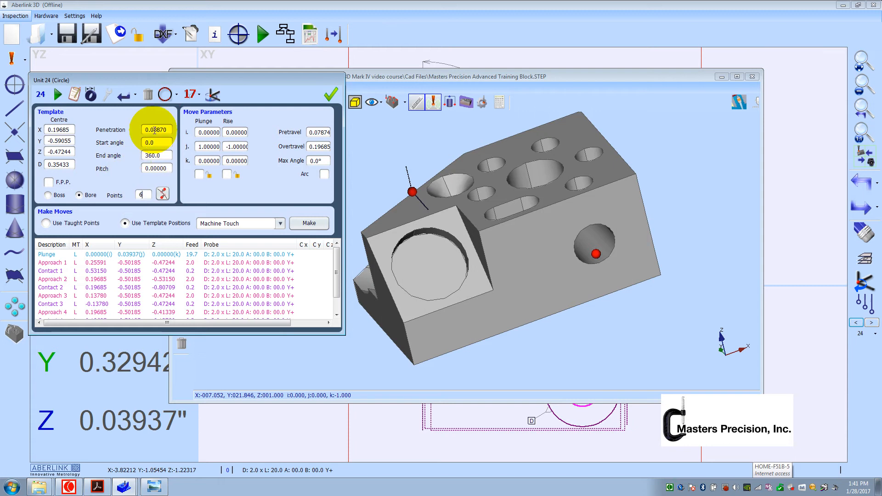
{"action": "left_click_drag", "start_coordinate": [153, 130], "coordinate": [174, 134]}
{"action": "type", "text": "78"}
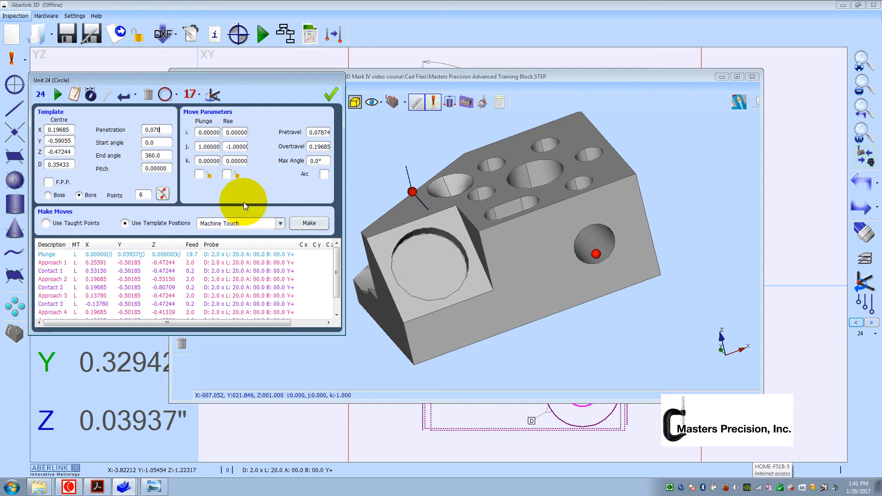
{"action": "left_click", "coordinate": [313, 224]}
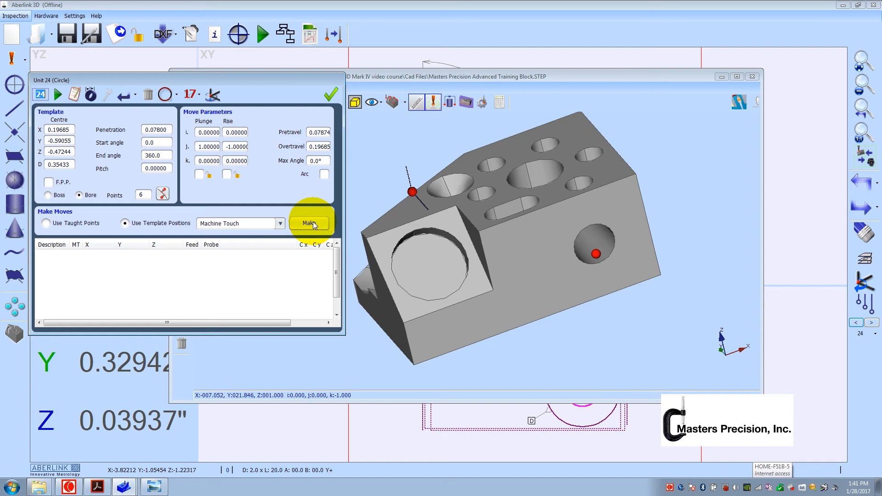
{"action": "left_click", "coordinate": [331, 95]}
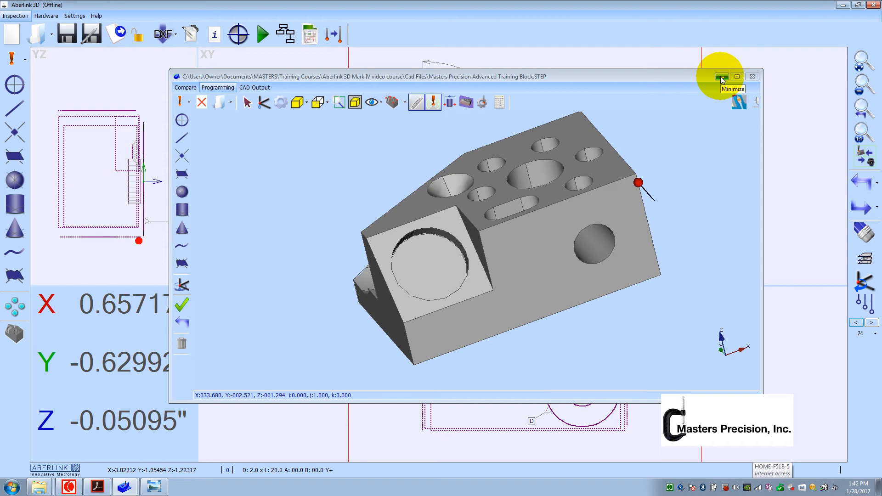
{"action": "left_click", "coordinate": [638, 177]}
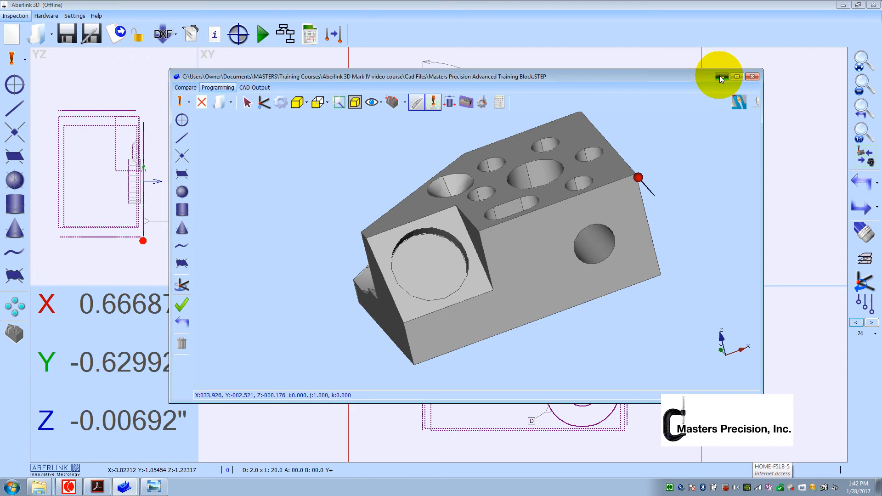
{"action": "left_click", "coordinate": [752, 76]}
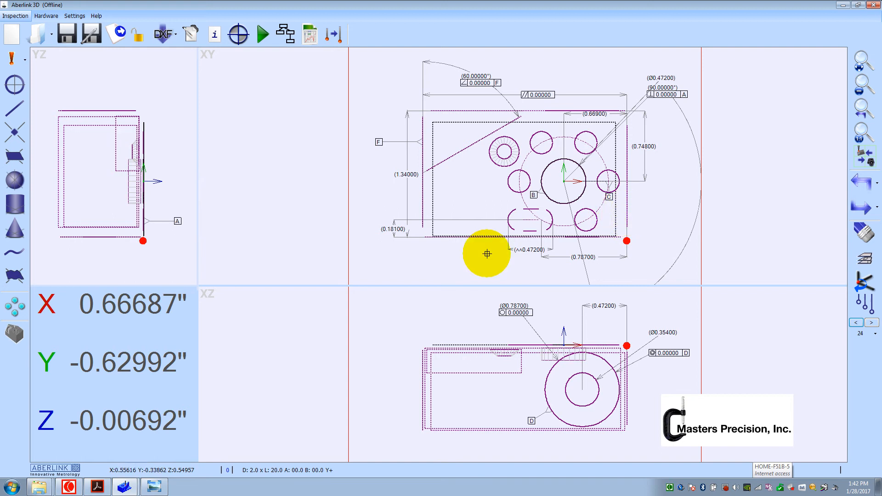
- Examine the block's features in the isometric view, restore the component coordinates display and redraw the views
{"action": "right_click", "coordinate": [173, 331]}
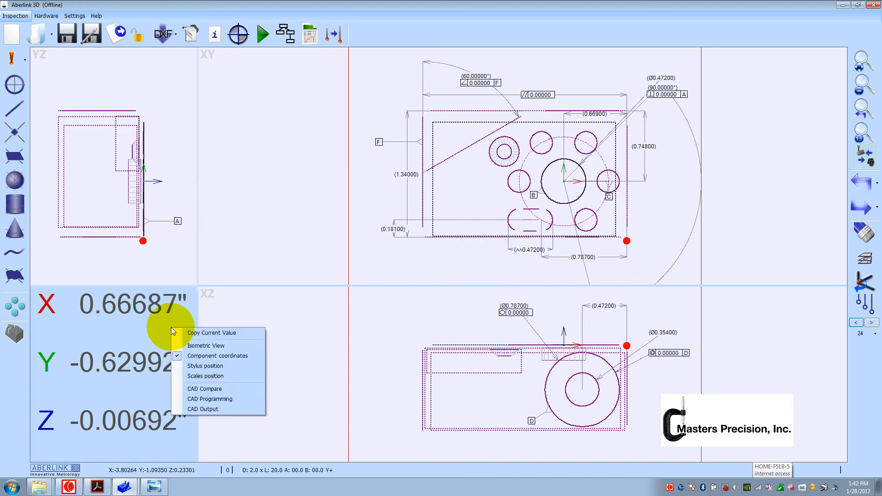
{"action": "left_click", "coordinate": [192, 345]}
{"action": "scroll", "coordinate": [145, 335], "scroll_direction": "up", "scroll_amount": 6}
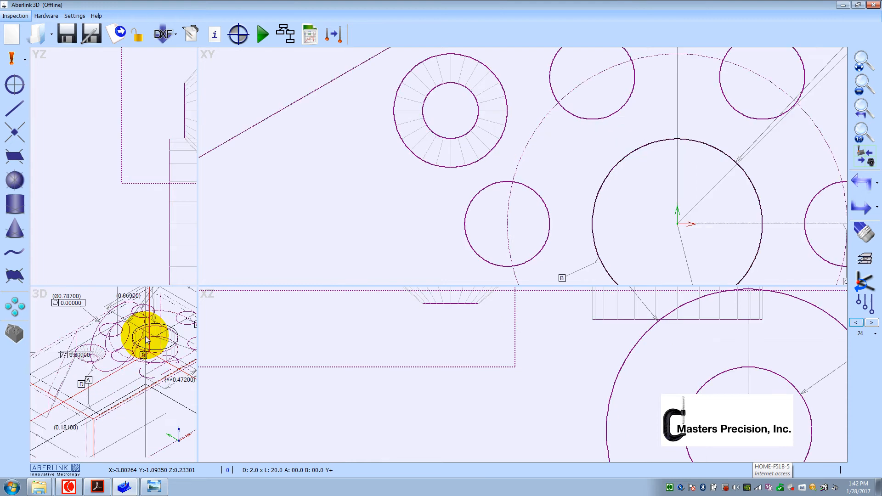
{"action": "scroll", "coordinate": [145, 336], "scroll_direction": "down", "scroll_amount": 4}
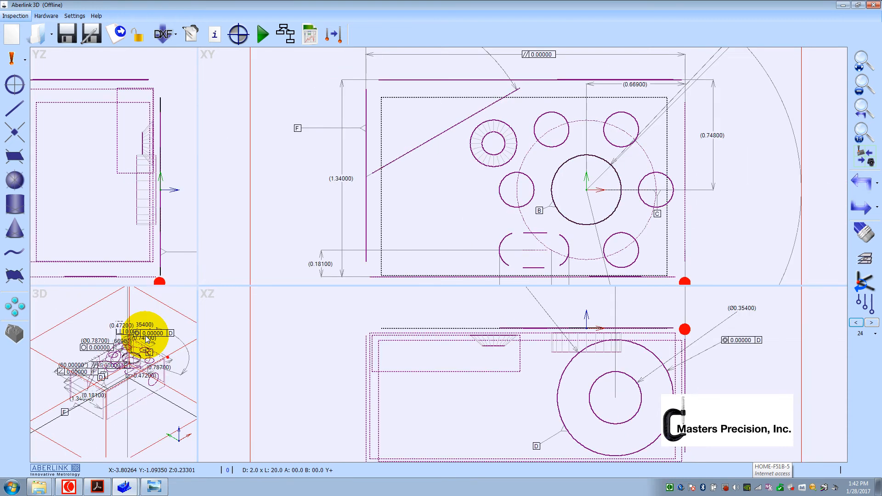
{"action": "right_click", "coordinate": [155, 305]}
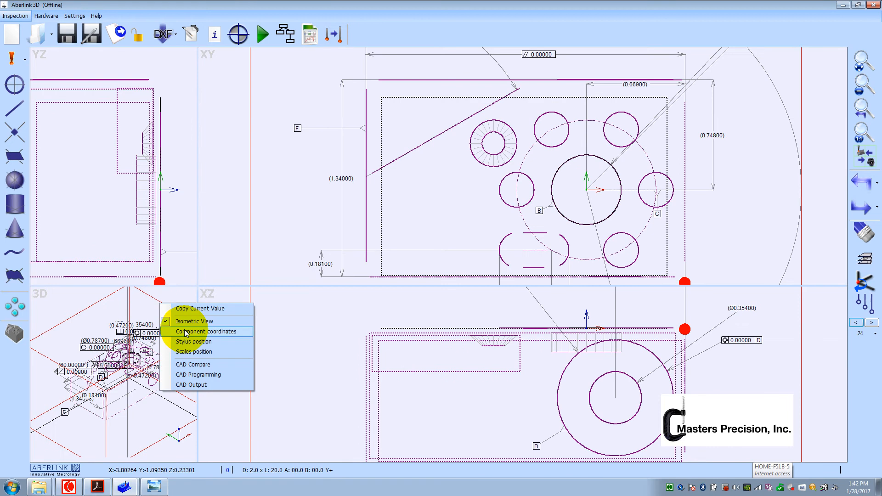
{"action": "left_click", "coordinate": [184, 329]}
{"action": "scroll", "coordinate": [560, 234], "scroll_direction": "down", "scroll_amount": 1}
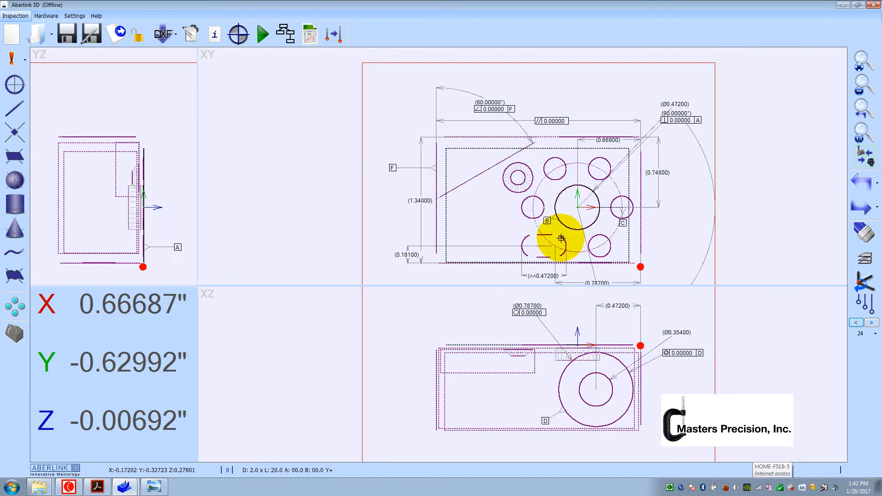
{"action": "scroll", "coordinate": [560, 233], "scroll_direction": "down", "scroll_amount": 1}
{"action": "right_click", "coordinate": [716, 184]}
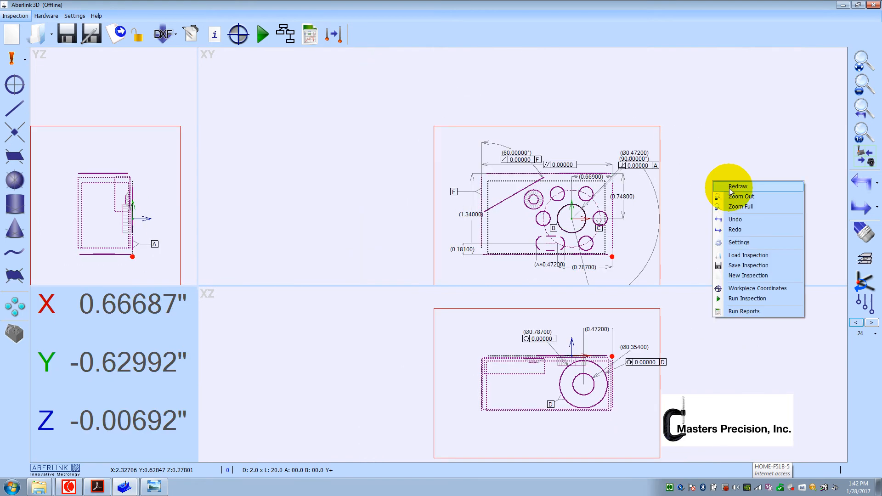
{"action": "left_click", "coordinate": [719, 185]}
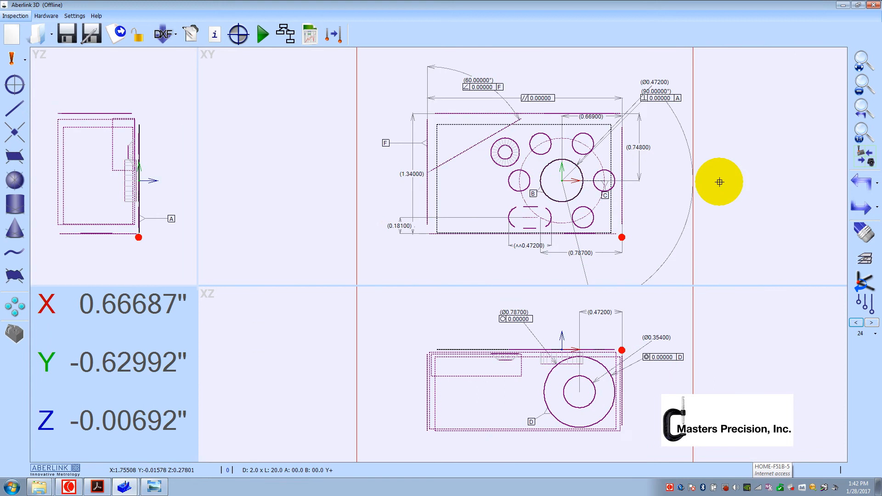
- Construct a line from the top reference plane and the block's right side plane, and accept the feature
{"action": "left_click", "coordinate": [18, 100]}
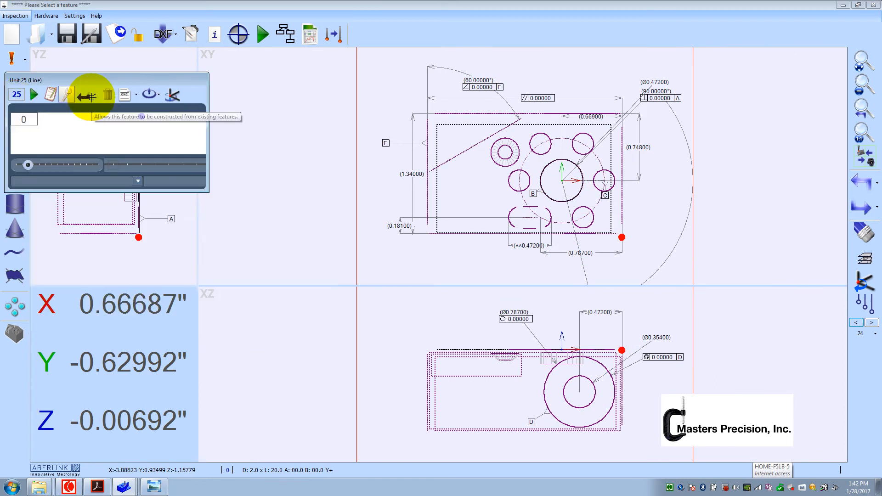
{"action": "left_click", "coordinate": [90, 97]}
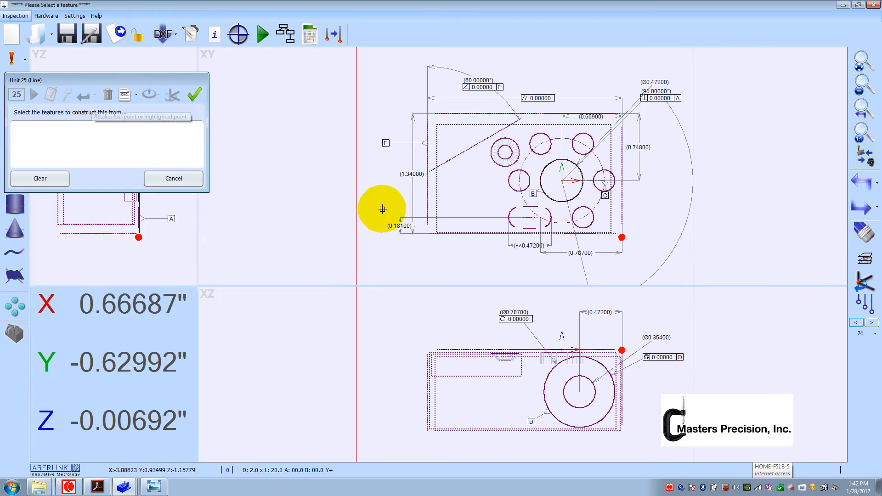
{"action": "left_click", "coordinate": [454, 125]}
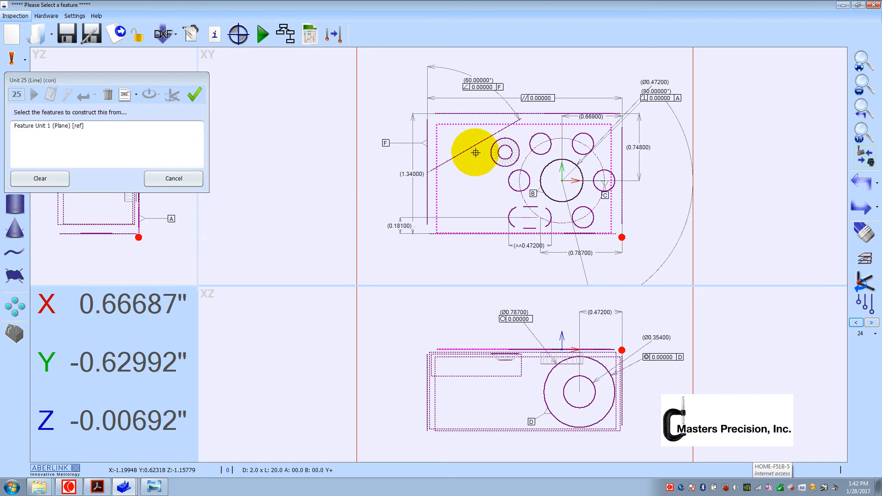
{"action": "left_click", "coordinate": [622, 205]}
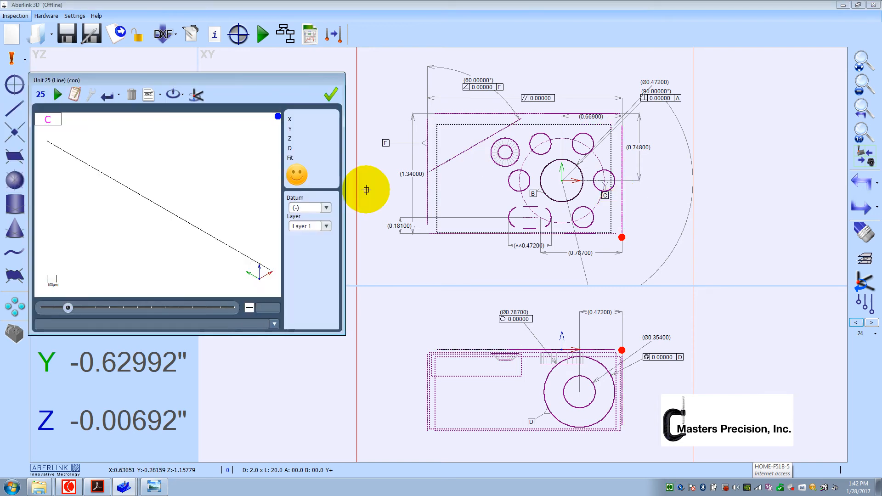
{"action": "left_click", "coordinate": [330, 95]}
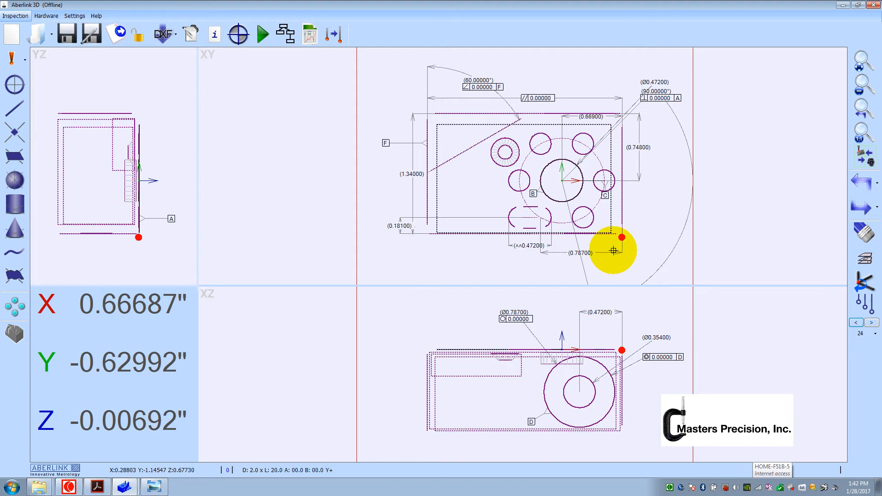
- Try an angle dimension between the block's front side plane and the constructed line on its right side, and undo it
{"action": "left_click", "coordinate": [615, 233]}
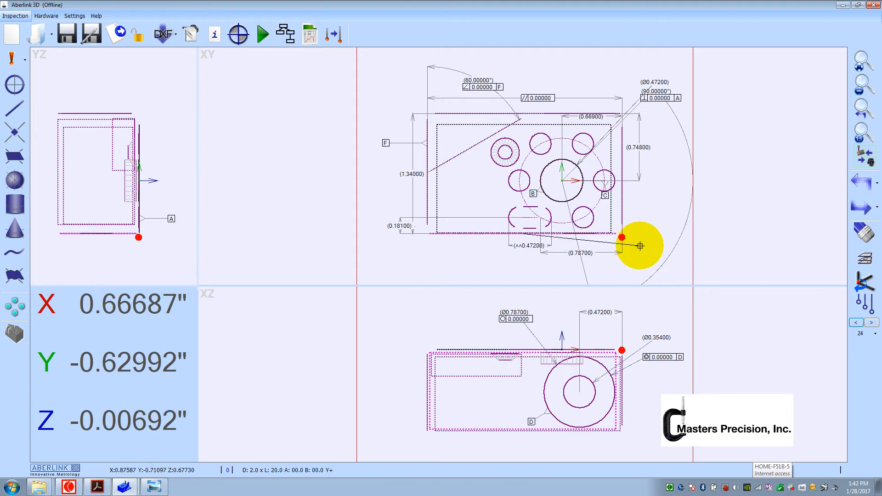
{"action": "left_click", "coordinate": [623, 216]}
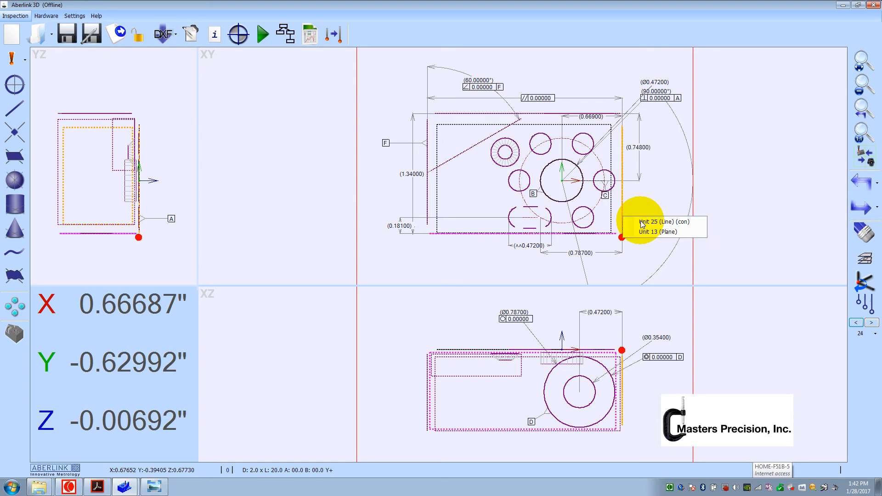
{"action": "left_click", "coordinate": [643, 221]}
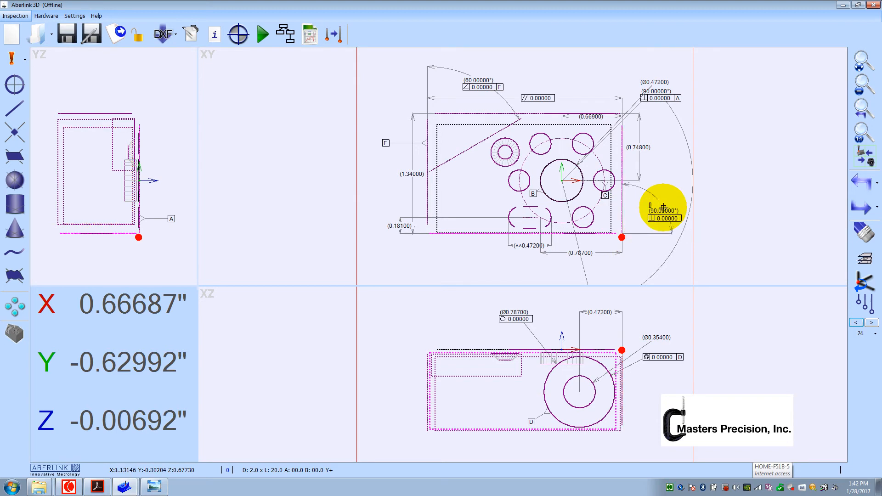
{"action": "left_click", "coordinate": [663, 208]}
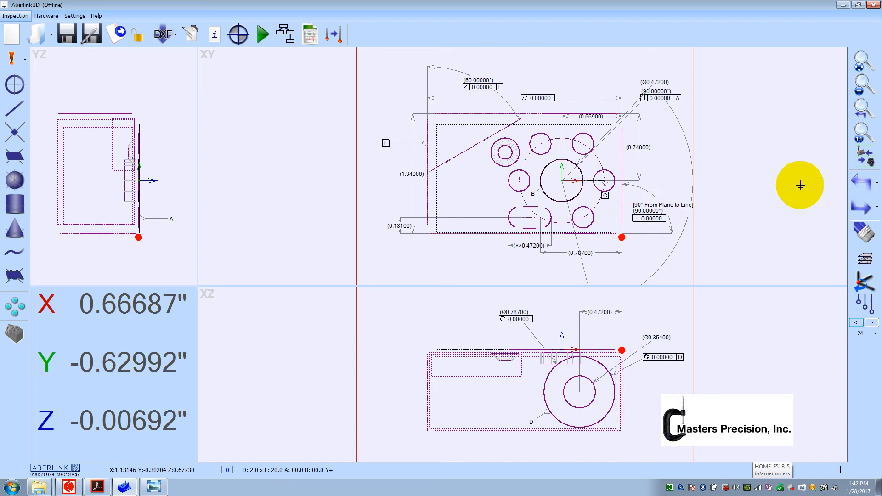
{"action": "left_click", "coordinate": [857, 183]}
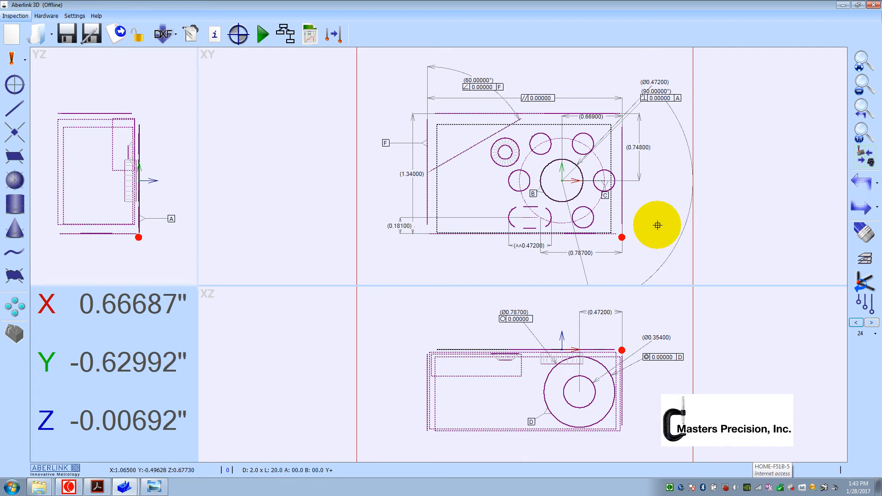
- Construct a point from the front side plane and the constructed right-side line, assign it datum E and accept the feature
{"action": "left_click", "coordinate": [15, 132]}
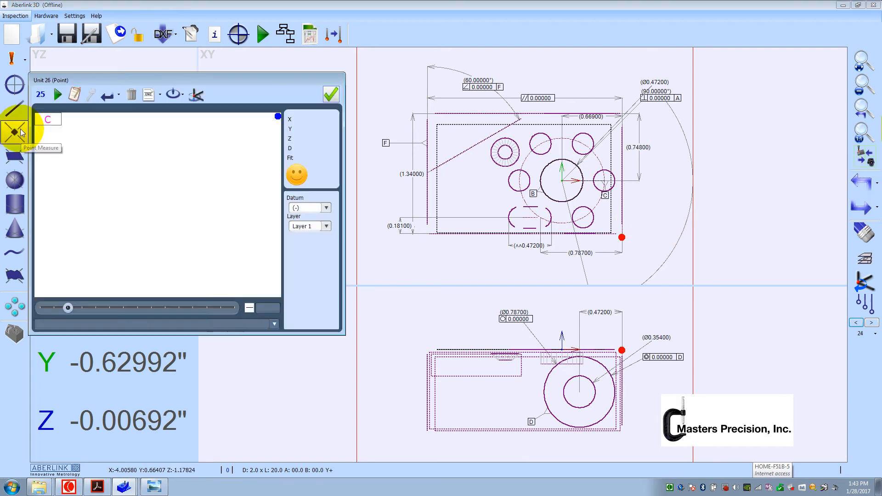
{"action": "left_click", "coordinate": [91, 96]}
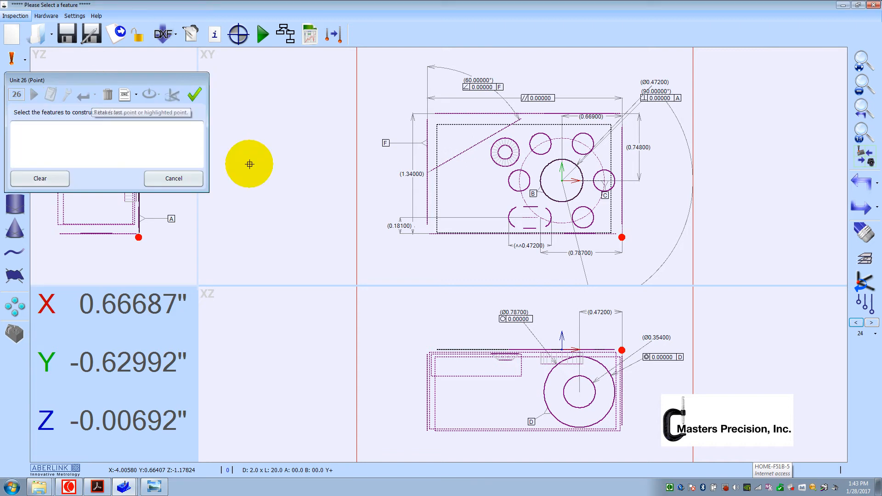
{"action": "left_click", "coordinate": [610, 237]}
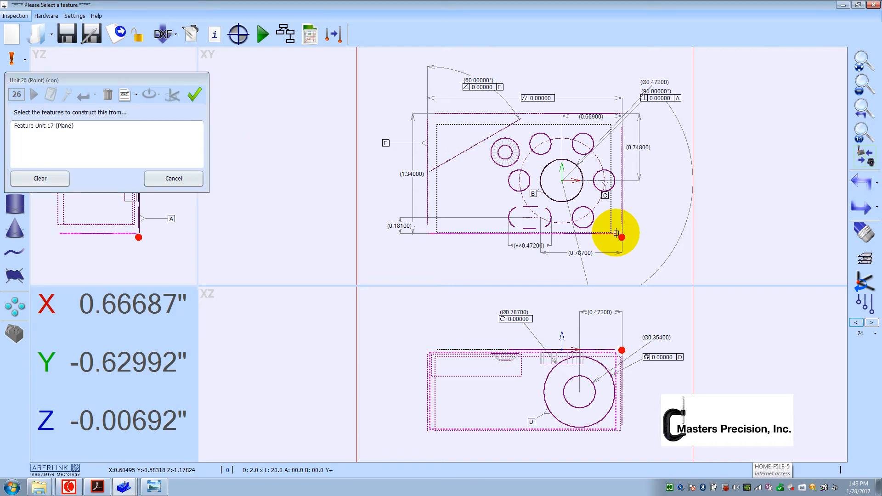
{"action": "left_click", "coordinate": [622, 220]}
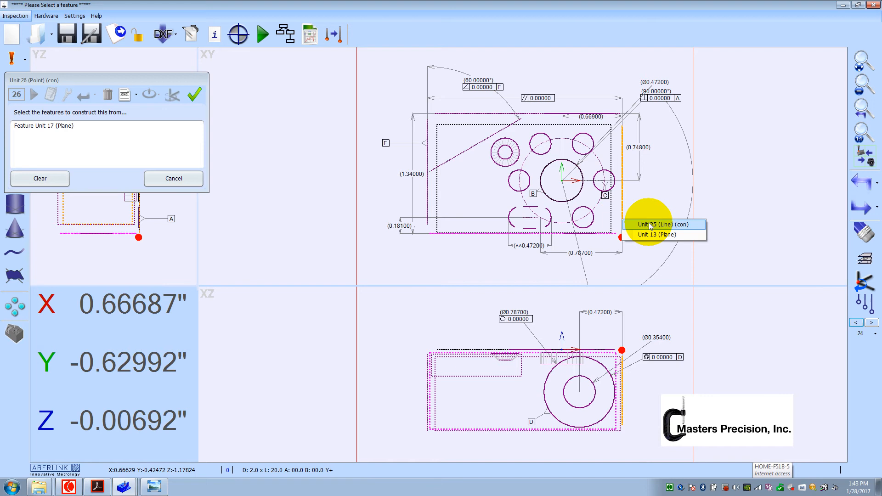
{"action": "left_click", "coordinate": [650, 224]}
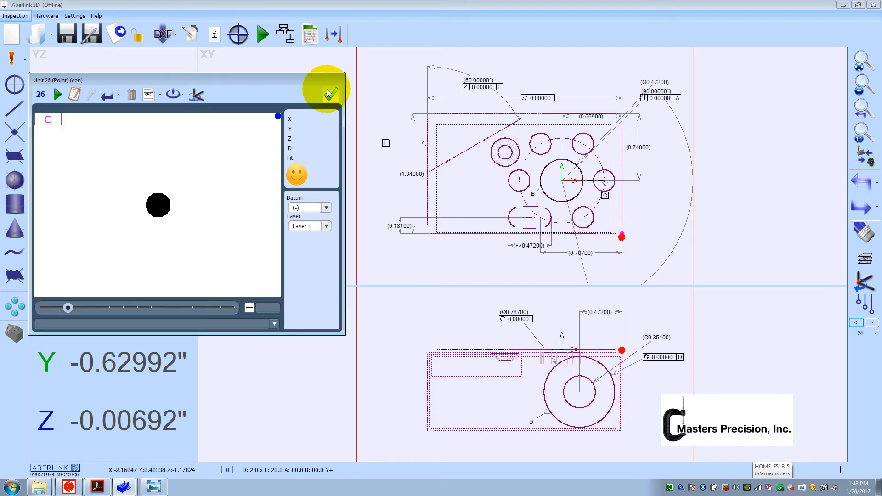
{"action": "left_click", "coordinate": [315, 207]}
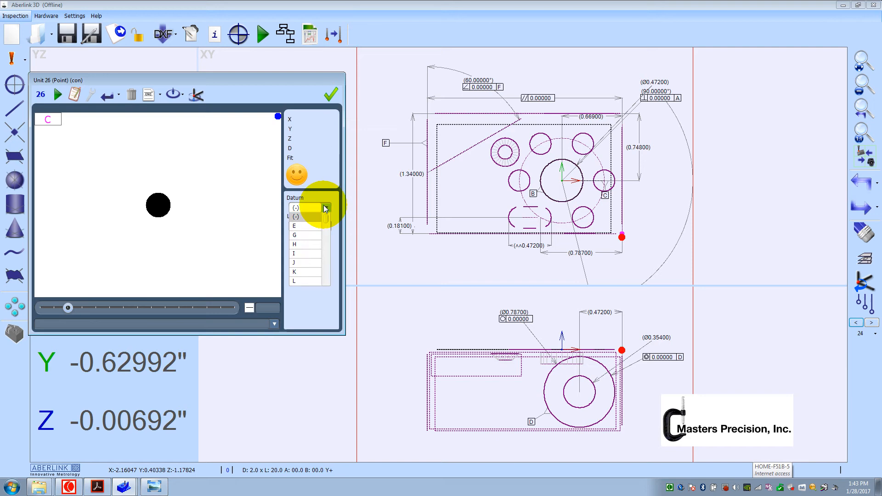
{"action": "left_click", "coordinate": [315, 226]}
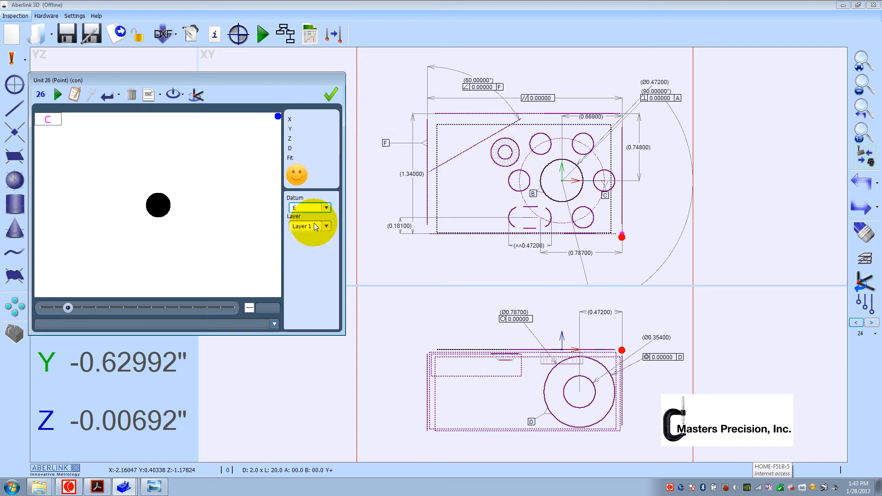
{"action": "left_click", "coordinate": [332, 93]}
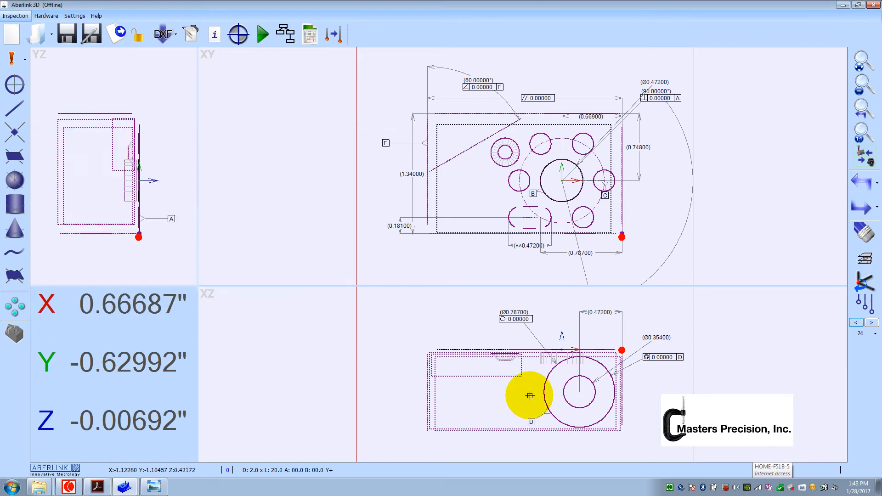
- Add a Cartesian position dimension to the front face's small hole in the XZ view and open the dimension's settings
{"action": "left_click", "coordinate": [595, 388]}
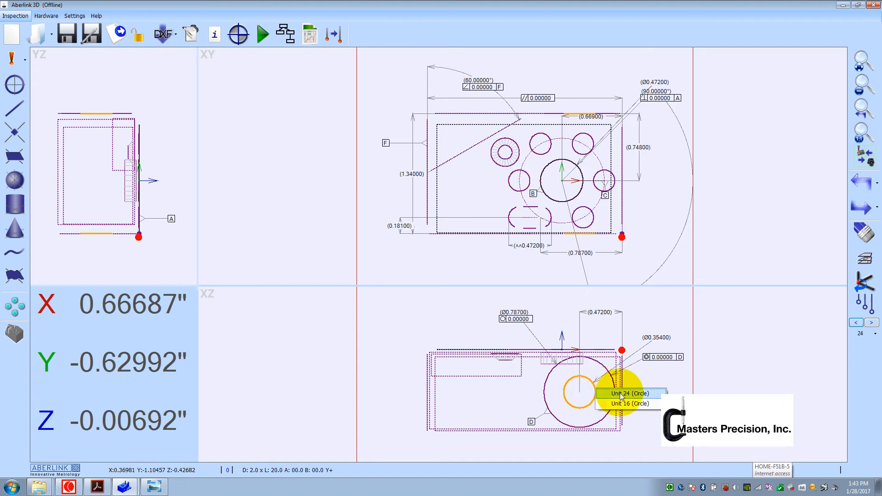
{"action": "left_click", "coordinate": [621, 394]}
{"action": "left_click", "coordinate": [592, 391]}
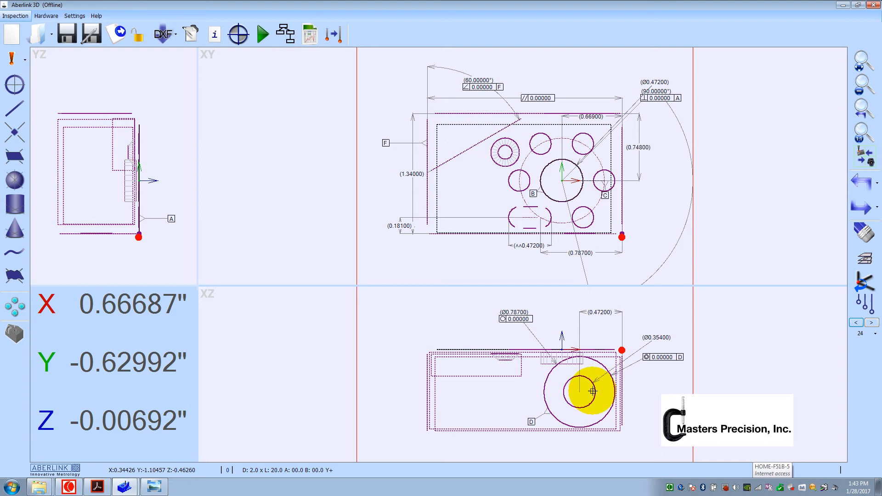
{"action": "left_click", "coordinate": [596, 392]}
{"action": "left_click", "coordinate": [599, 395]}
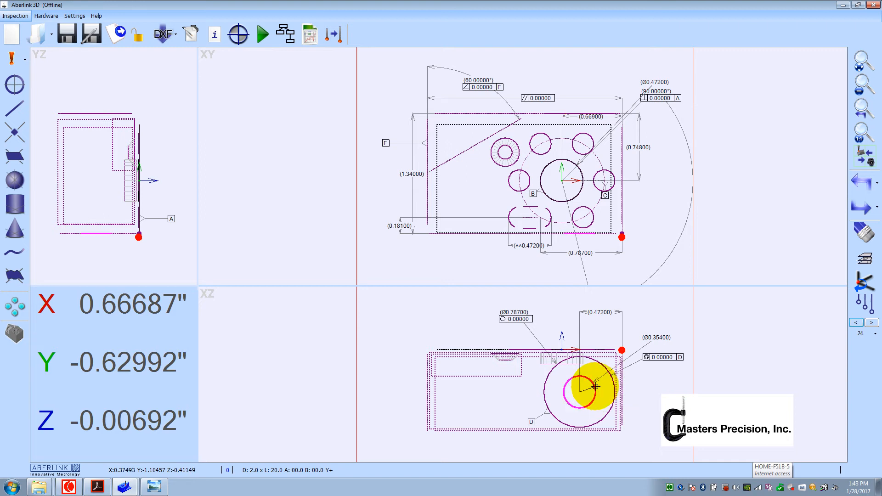
{"action": "left_click", "coordinate": [595, 386]}
{"action": "left_click", "coordinate": [623, 392]}
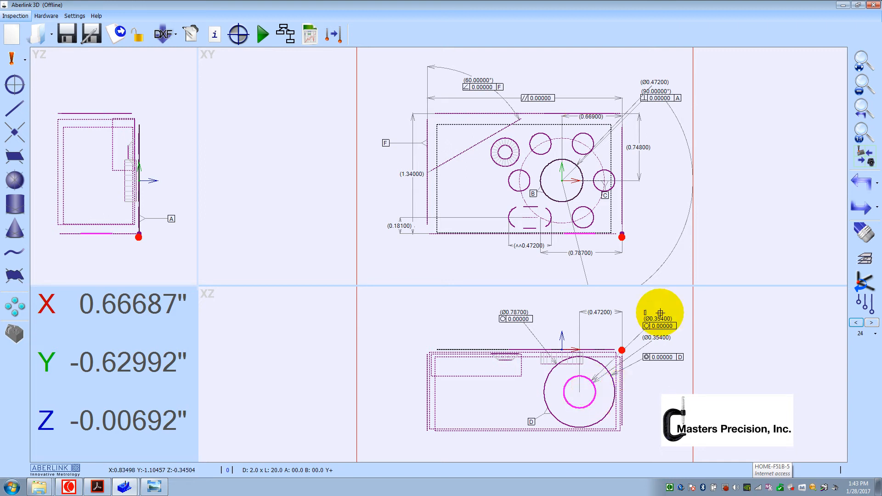
{"action": "right_click", "coordinate": [660, 296]}
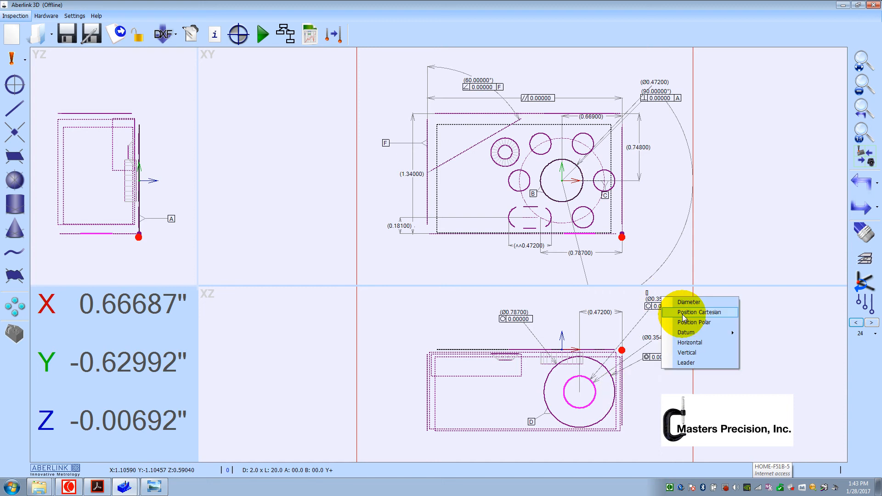
{"action": "left_click", "coordinate": [683, 312]}
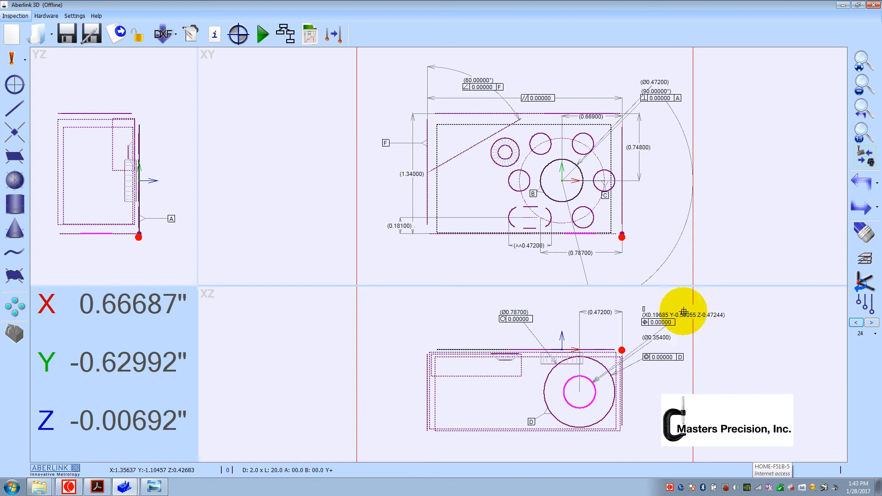
{"action": "left_click", "coordinate": [433, 300]}
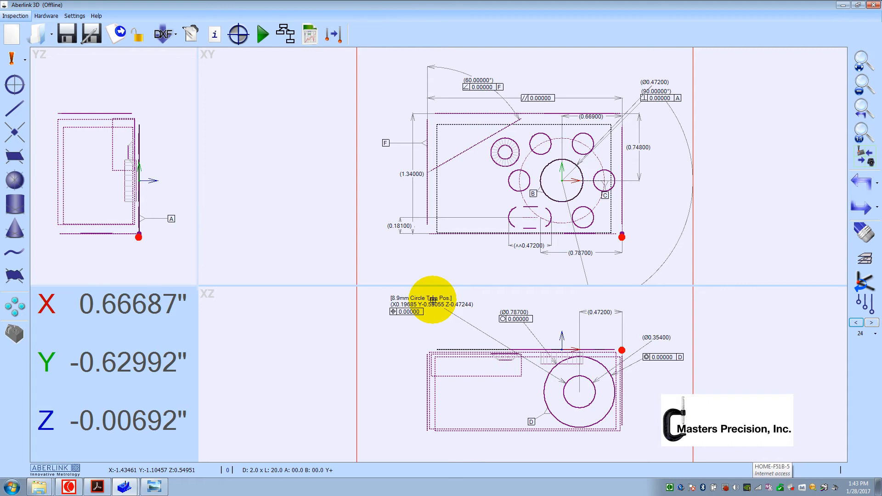
{"action": "double_click", "coordinate": [442, 318]}
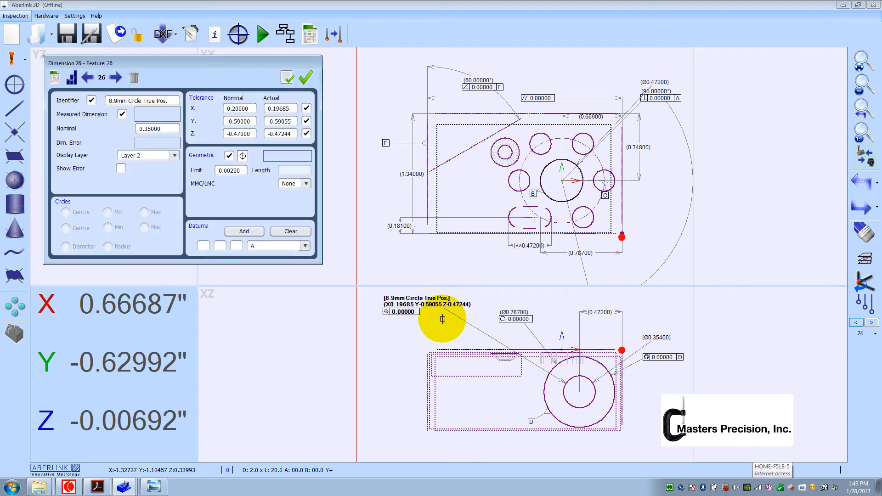
- Try datums A and E on the hole's true position dimension, and clear the datum references
{"action": "left_click", "coordinate": [288, 247]}
{"action": "left_click", "coordinate": [266, 270]}
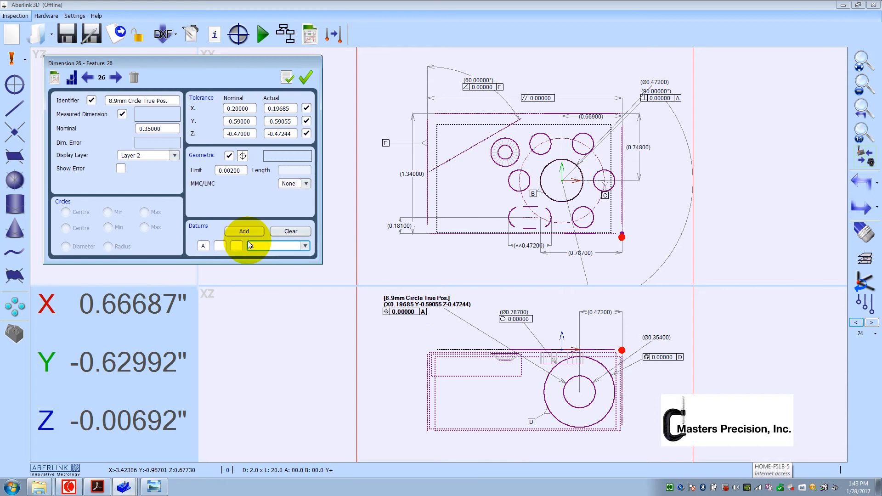
{"action": "left_click", "coordinate": [244, 231]}
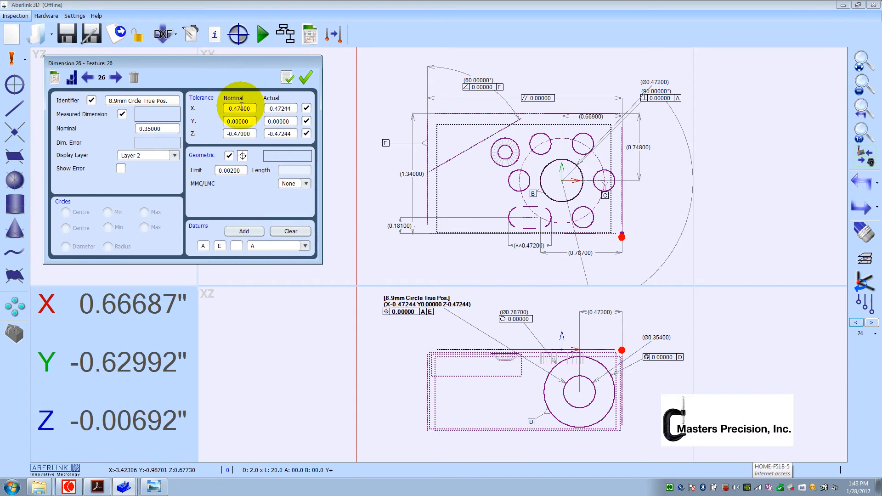
{"action": "left_click", "coordinate": [291, 232]}
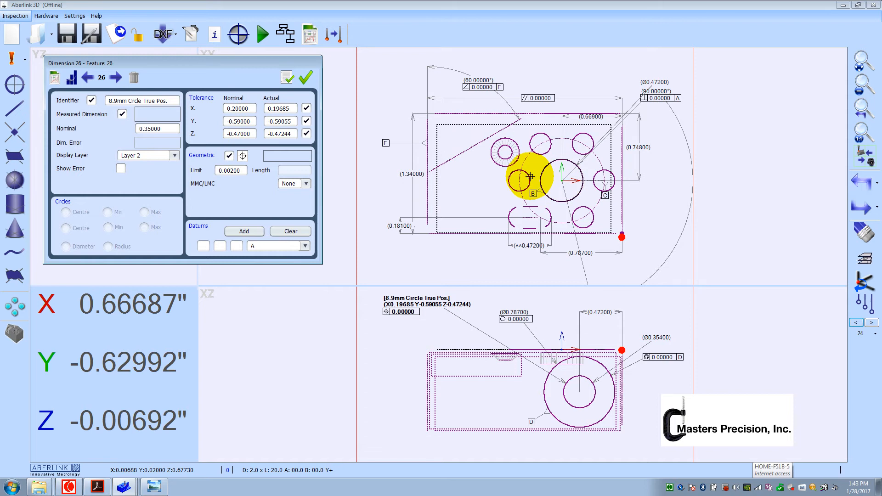
- Add datum A as the primary and datum E as the secondary reference of the hole's true position dimension
{"action": "left_click", "coordinate": [258, 232]}
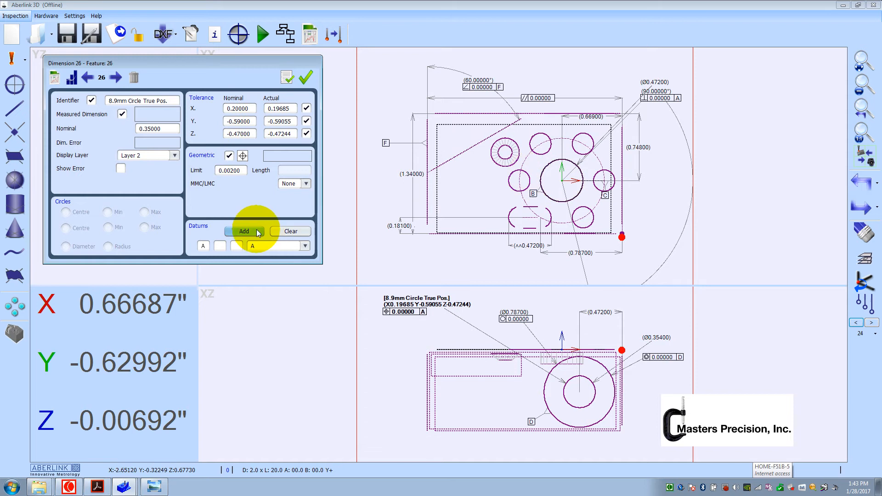
{"action": "left_click", "coordinate": [304, 246]}
{"action": "left_click", "coordinate": [267, 287]}
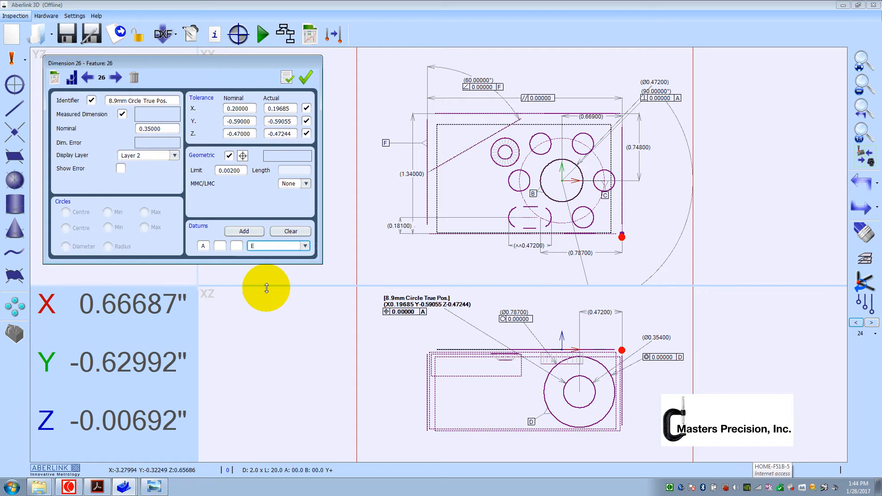
{"action": "left_click", "coordinate": [249, 231]}
{"action": "left_click", "coordinate": [249, 231]}
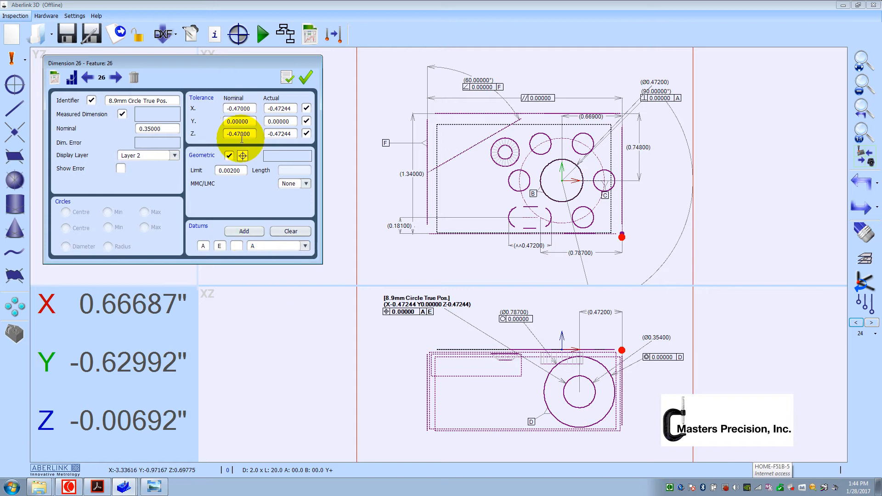
- Set both the Z and X nominal positions of the hole to -0.472
{"action": "left_click_drag", "start_coordinate": [240, 134], "coordinate": [258, 131]}
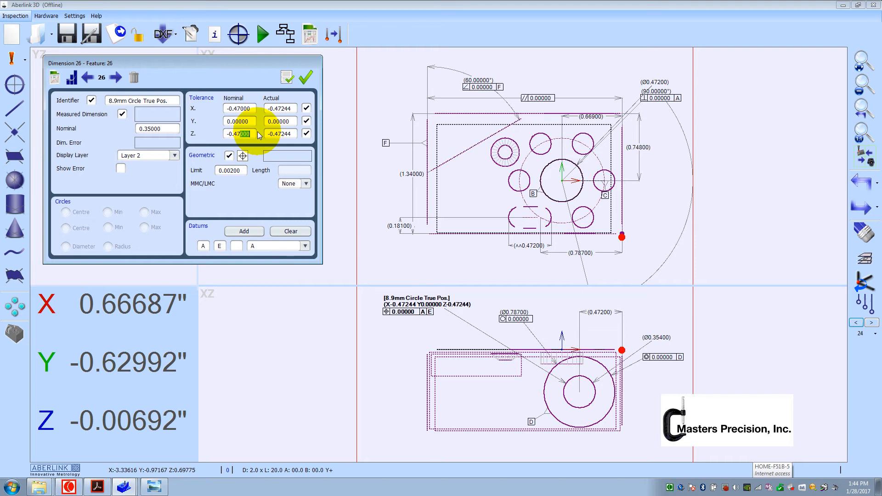
{"action": "type", "text": "2"}
{"action": "left_click_drag", "start_coordinate": [241, 109], "coordinate": [252, 106]}
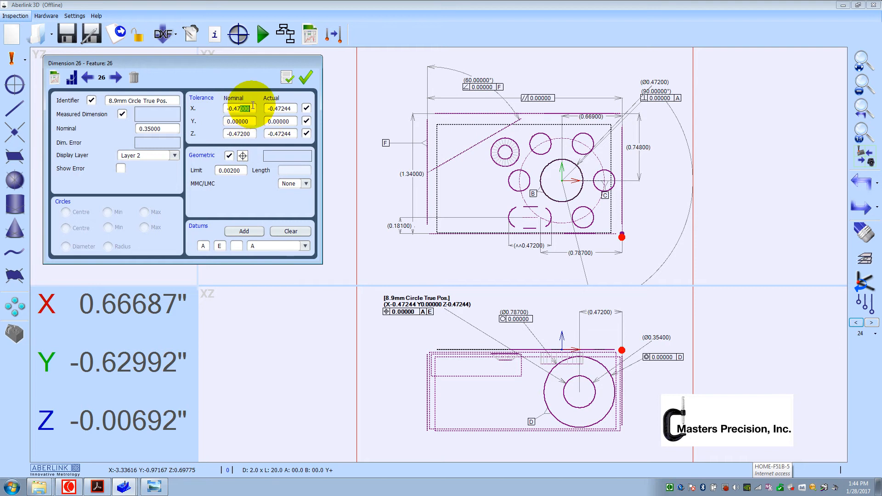
{"action": "type", "text": "2"}
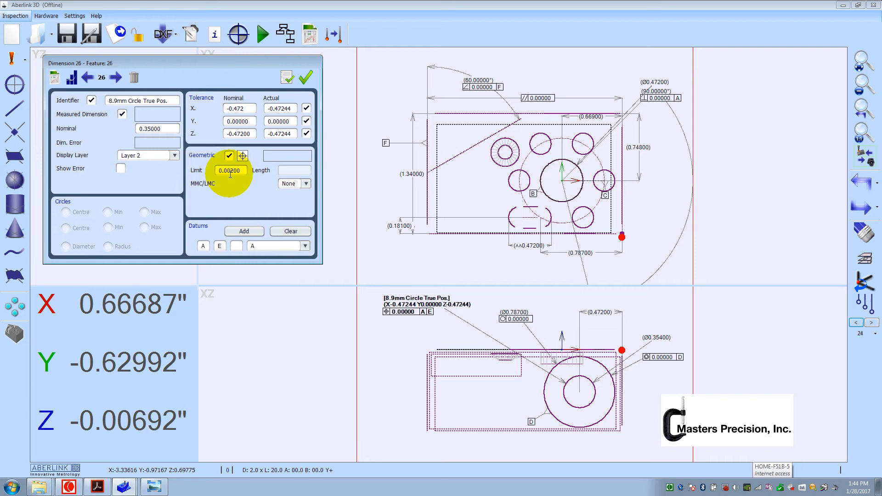
- Check the hole's position callout in the PDF drawing, return to Aberlink 3D, and set the geometric limit to 0.020 with MMC
{"action": "left_click", "coordinate": [97, 486]}
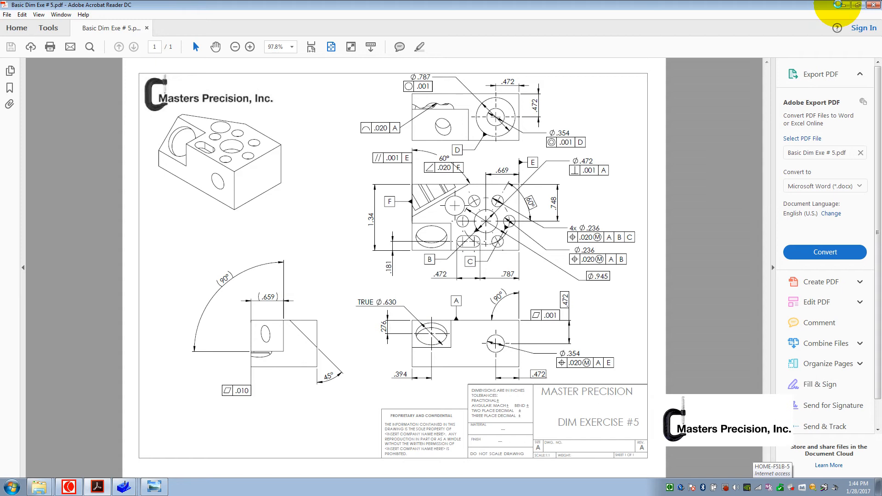
{"action": "left_click", "coordinate": [841, 4]}
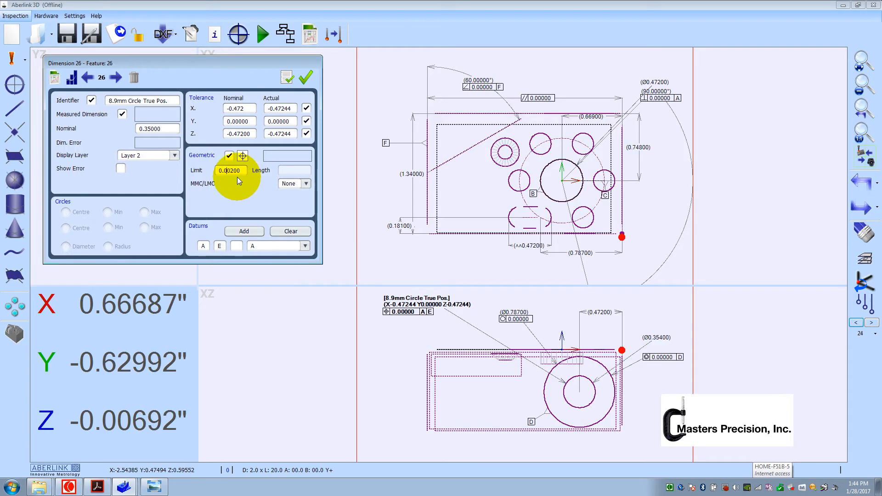
{"action": "key", "text": "Delete"}
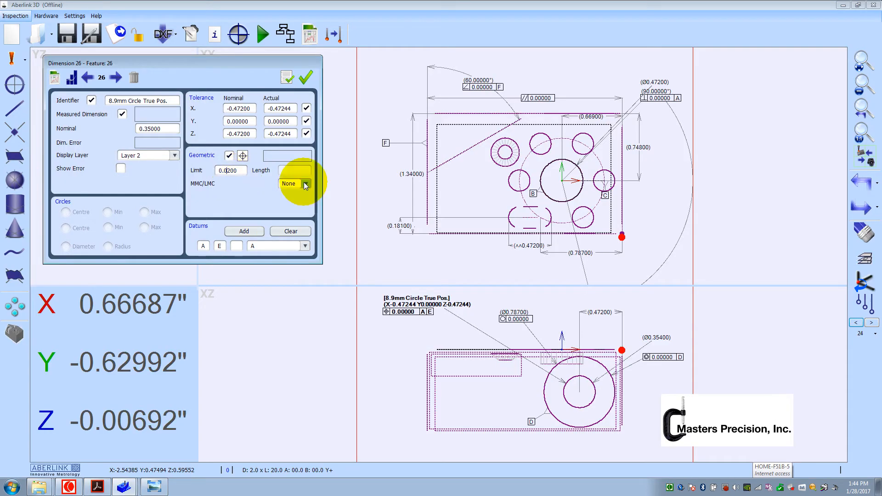
{"action": "left_click", "coordinate": [295, 202]}
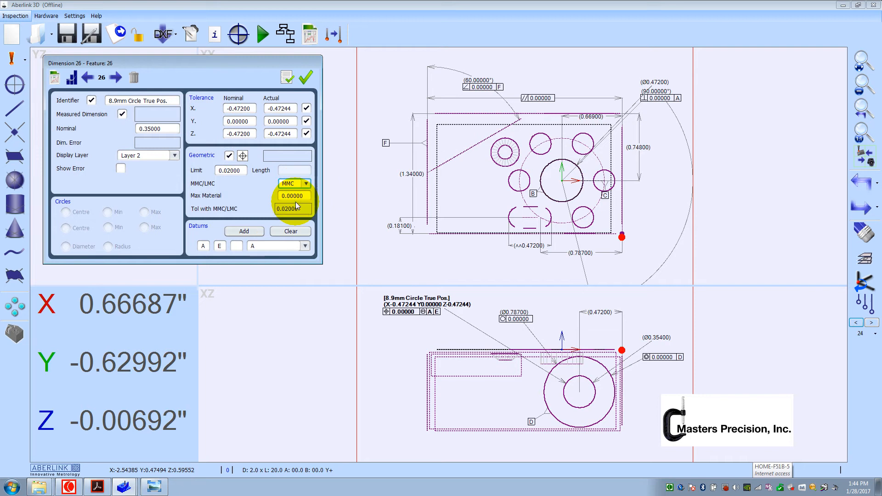
{"action": "left_click", "coordinate": [291, 209]}
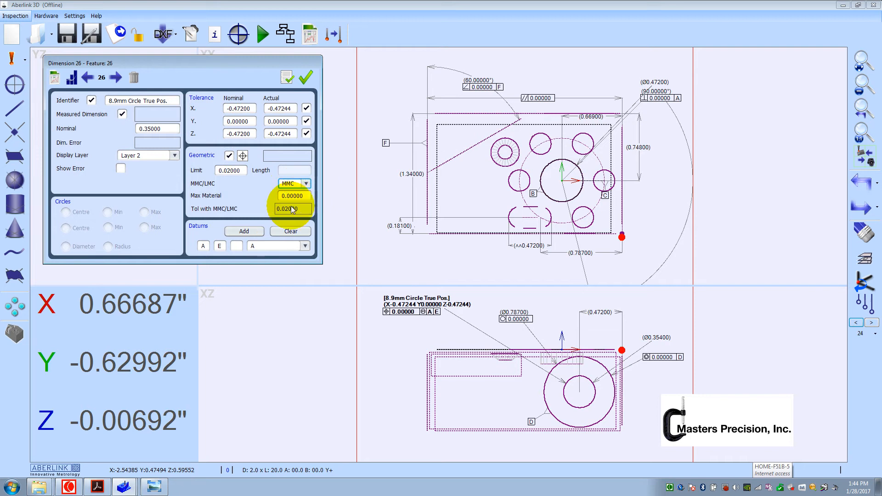
- Check the hole's diameter callout in the PDF drawing, return to Aberlink 3D, and set the maximum material size to 0.324
{"action": "left_click", "coordinate": [97, 487]}
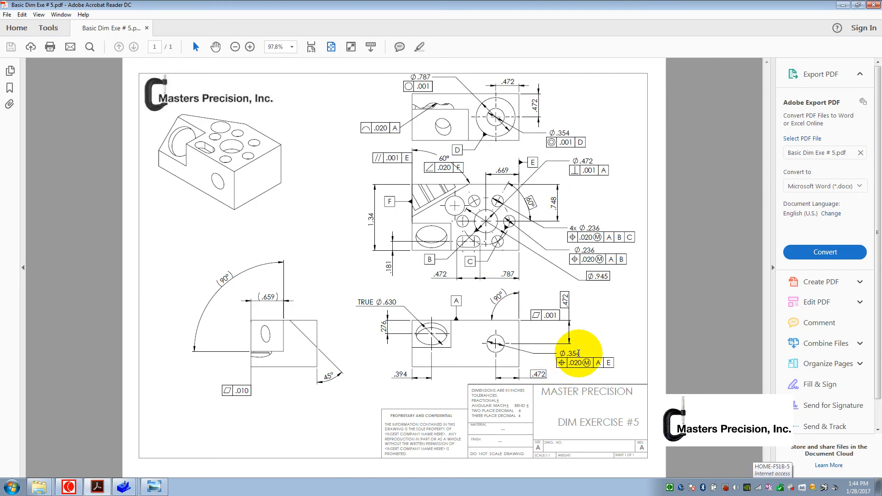
{"action": "left_click", "coordinate": [842, 6]}
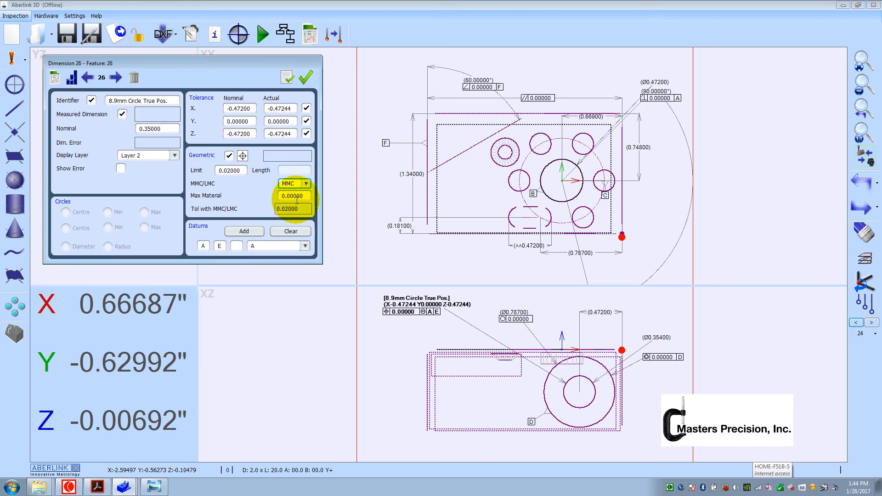
{"action": "double_click", "coordinate": [301, 196]}
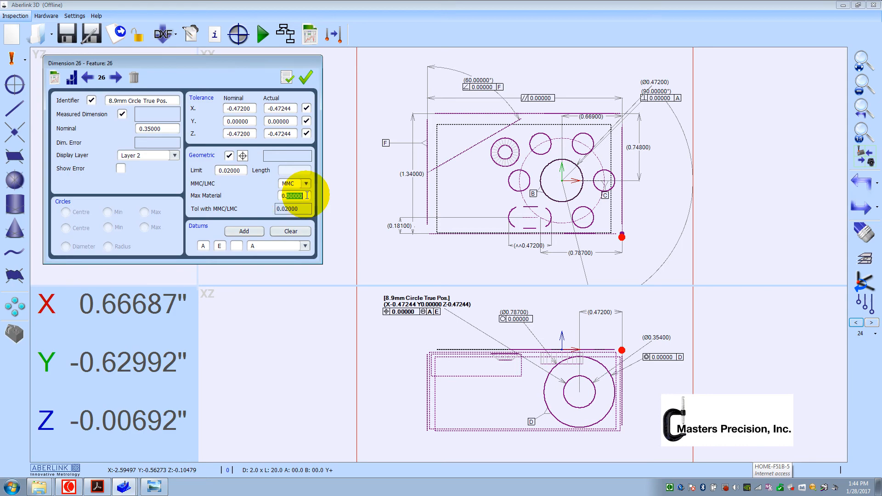
{"action": "type", "text": "0.324"}
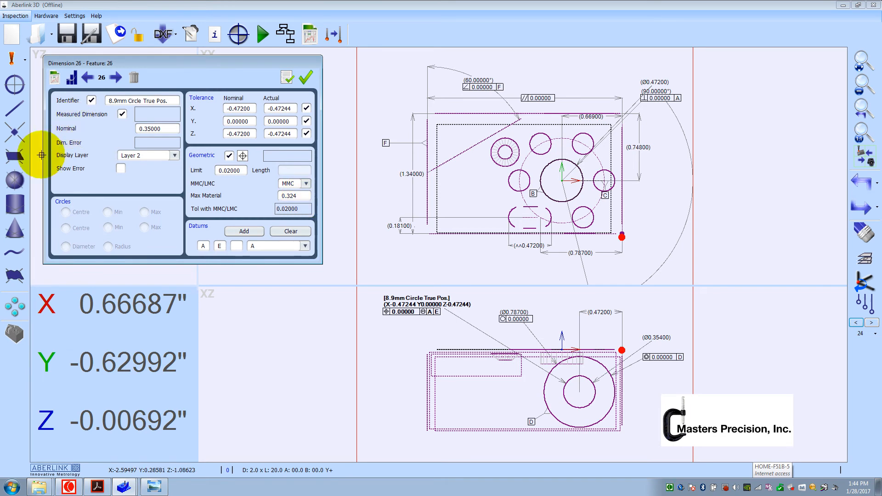
- Set the nominal of the hole's true position dimension to 0.354 and hide its identifier
{"action": "left_click", "coordinate": [90, 101]}
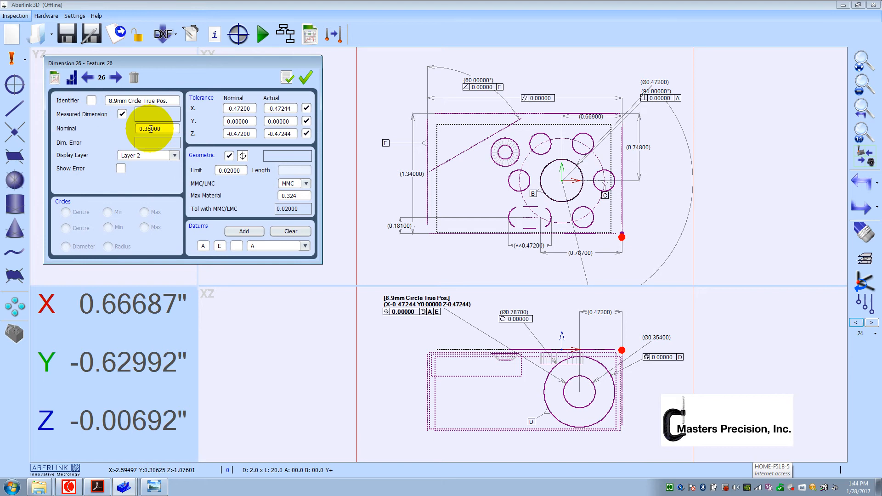
{"action": "left_click_drag", "start_coordinate": [150, 129], "coordinate": [167, 128]}
{"action": "type", "text": "4"}
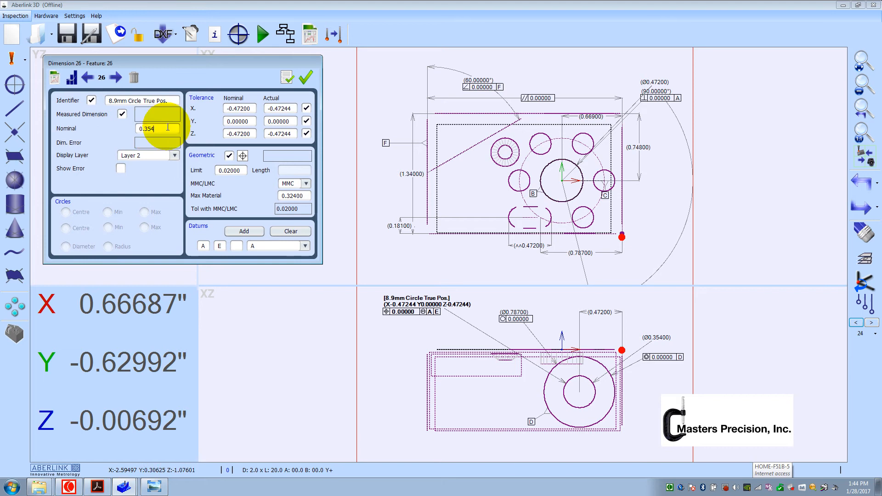
{"action": "left_click", "coordinate": [93, 102]}
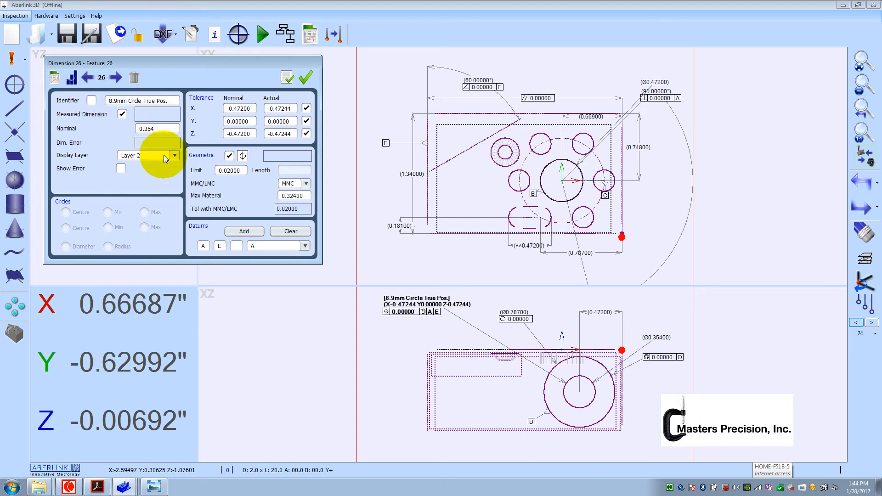
- Exclude Y from the true position dimension, accept the changes, and move its callout beside the hole, below the concentricity callout
{"action": "left_click", "coordinate": [304, 121]}
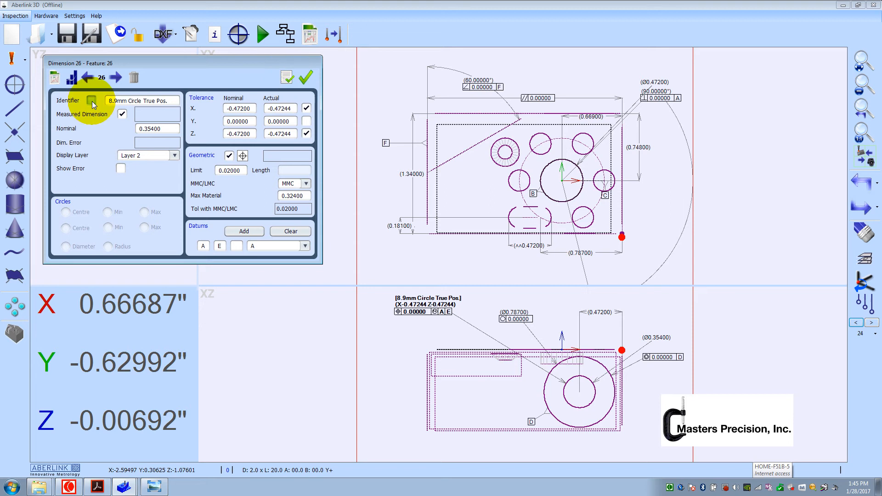
{"action": "left_click", "coordinate": [287, 79]}
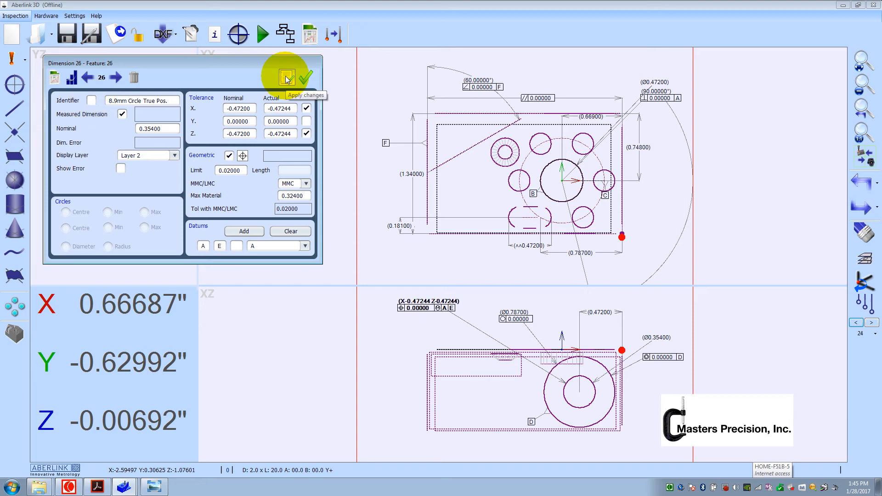
{"action": "left_click", "coordinate": [306, 78]}
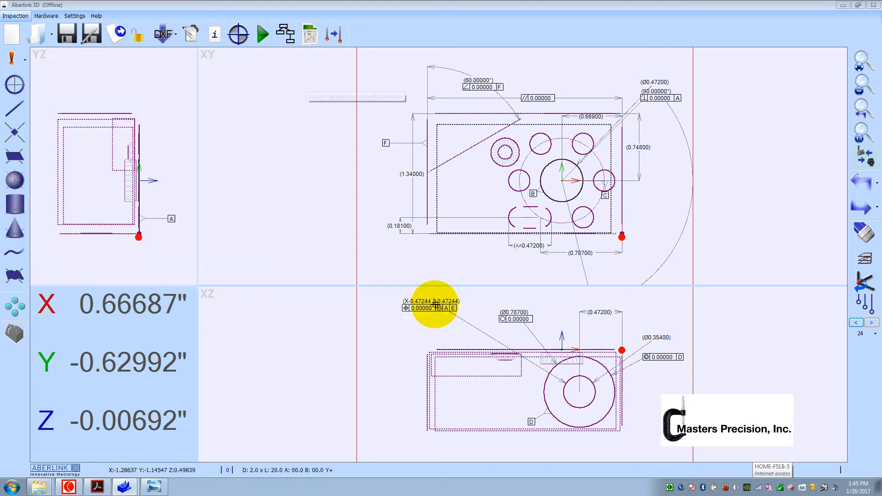
{"action": "left_click_drag", "start_coordinate": [436, 304], "coordinate": [664, 394]}
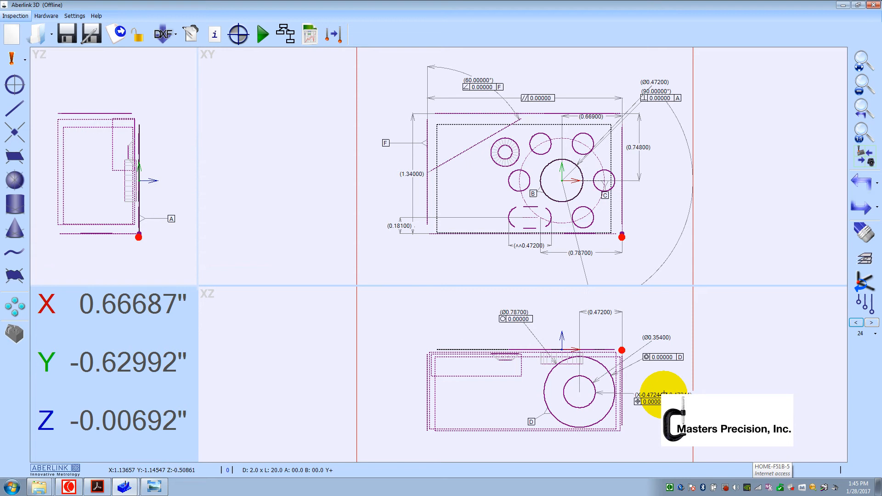
- Check the hole's callout in the PDF drawing, return to Aberlink 3D, and add a diameter dimension to the Unit 24 circle in the XZ view
{"action": "left_click", "coordinate": [97, 486]}
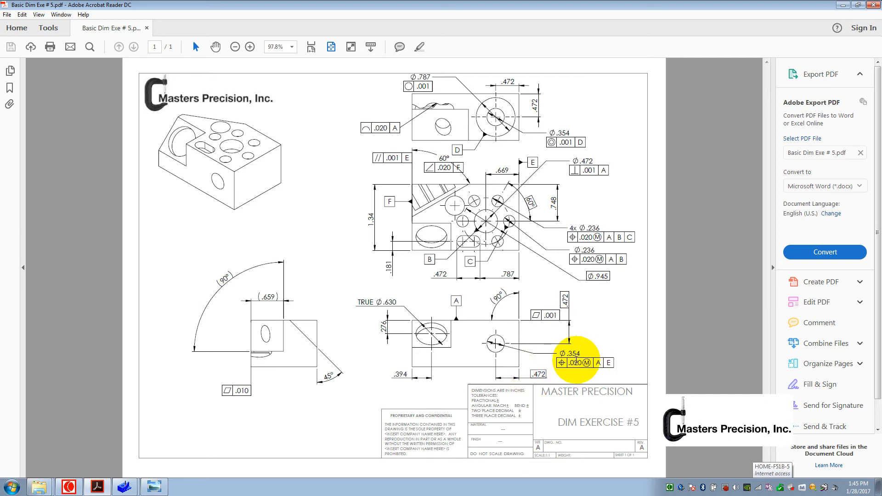
{"action": "left_click", "coordinate": [844, 6]}
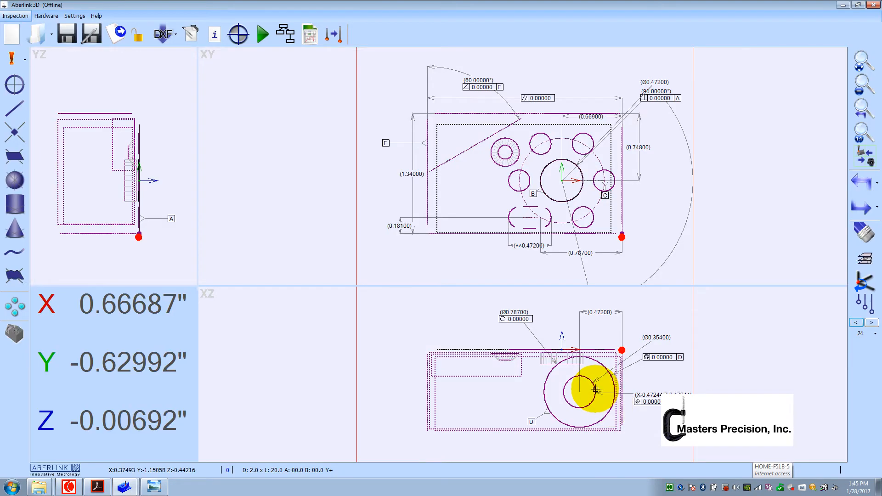
{"action": "left_click", "coordinate": [596, 390]}
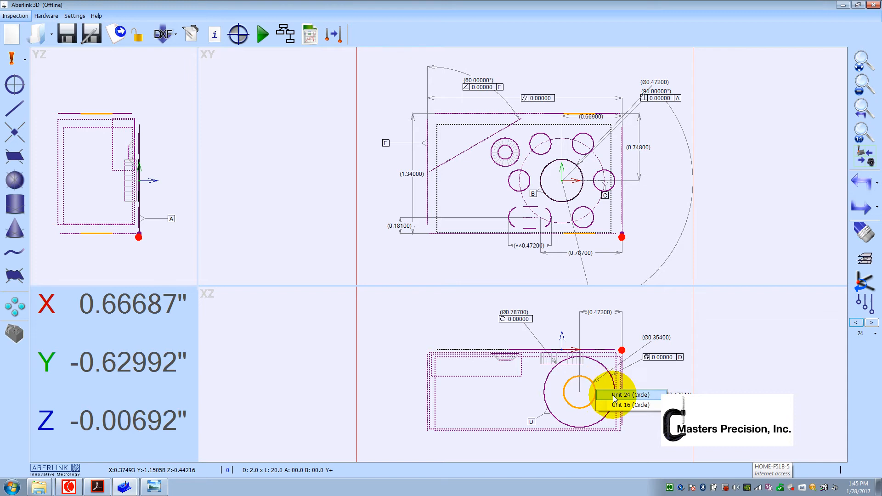
{"action": "left_click", "coordinate": [615, 396]}
{"action": "left_click", "coordinate": [593, 387]}
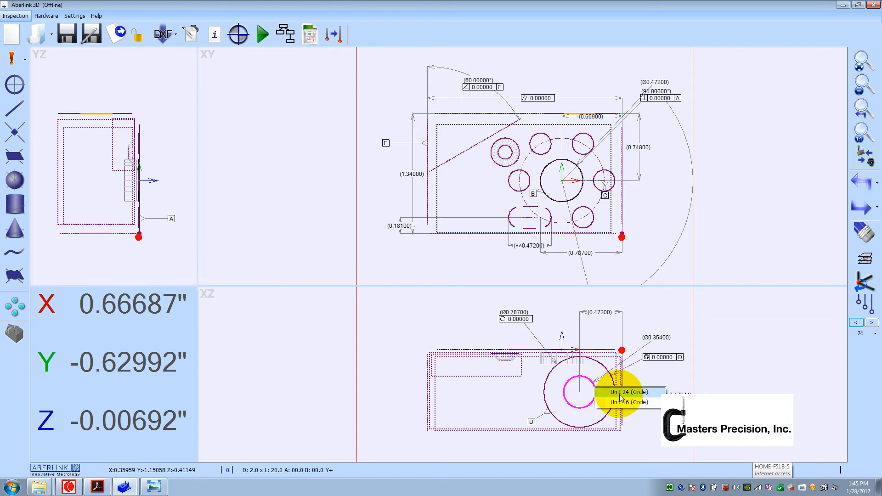
{"action": "left_click", "coordinate": [619, 396]}
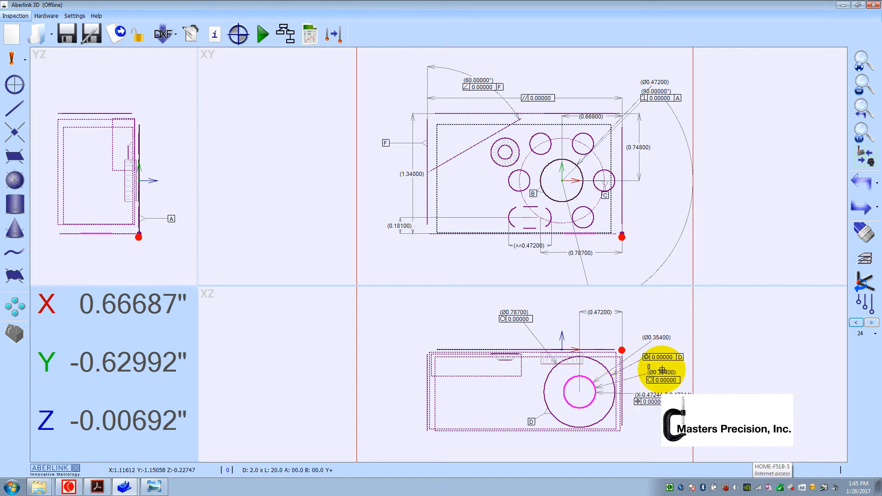
{"action": "left_click", "coordinate": [662, 371]}
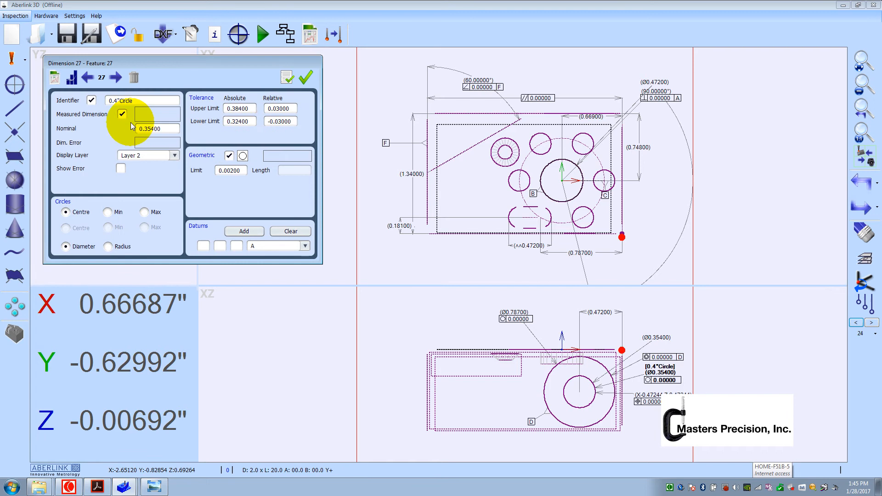
- Hide the identifier and turn off the circularity tolerance on the Unit 24 circle's diameter dimension, and accept the changes
{"action": "left_click", "coordinate": [91, 100]}
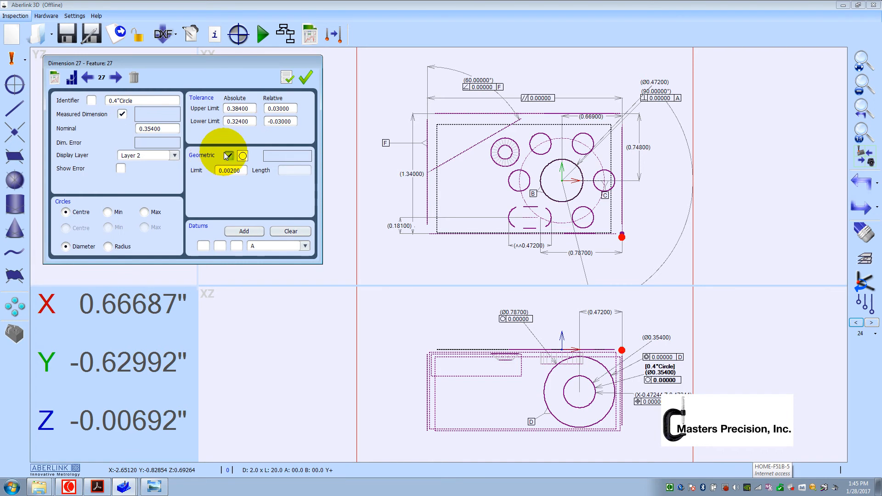
{"action": "left_click", "coordinate": [229, 156]}
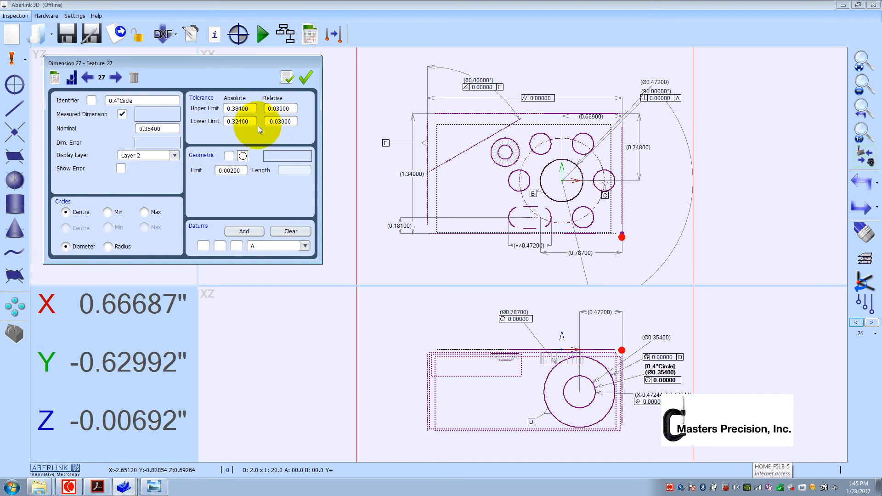
{"action": "left_click", "coordinate": [309, 77]}
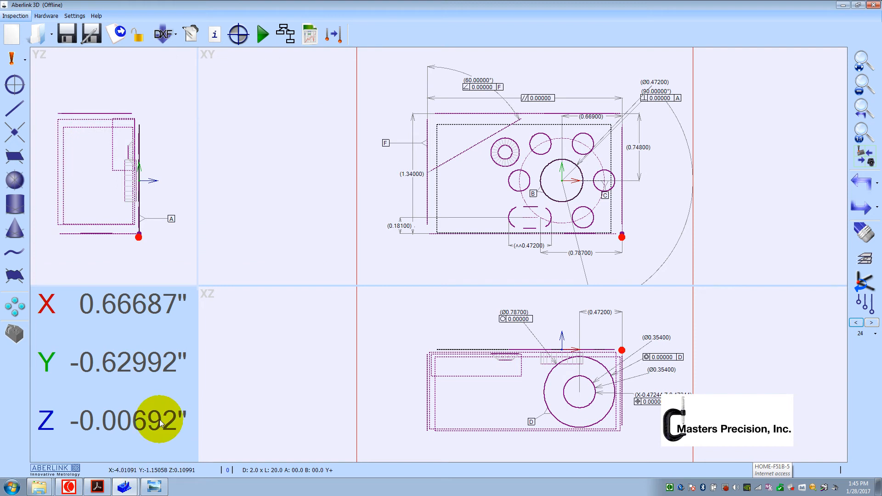
- Check the PDF drawing, return to Aberlink 3D, and dimension the angle between planes Unit 1 and Unit 13 in the XZ view
{"action": "left_click", "coordinate": [97, 486]}
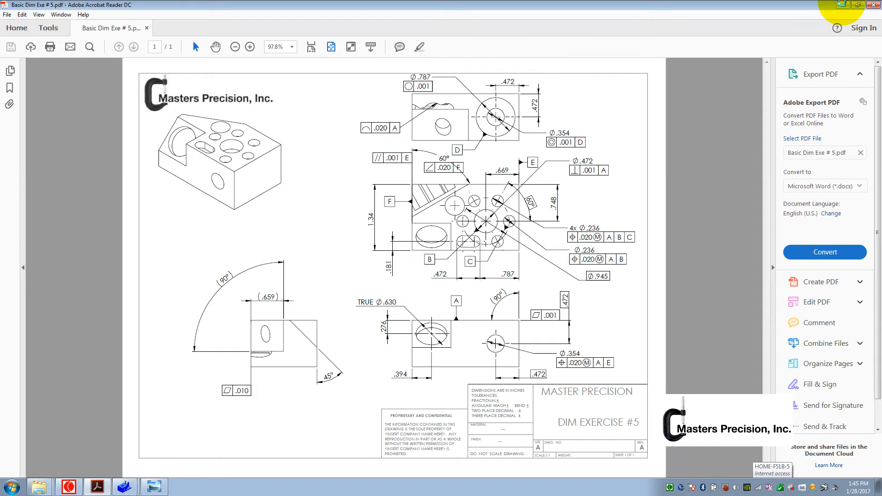
{"action": "left_click", "coordinate": [842, 4]}
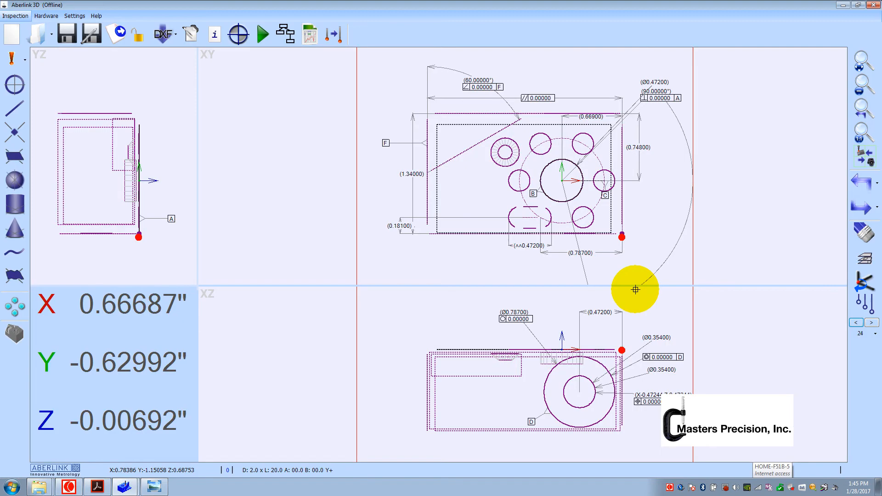
{"action": "left_click", "coordinate": [610, 211]}
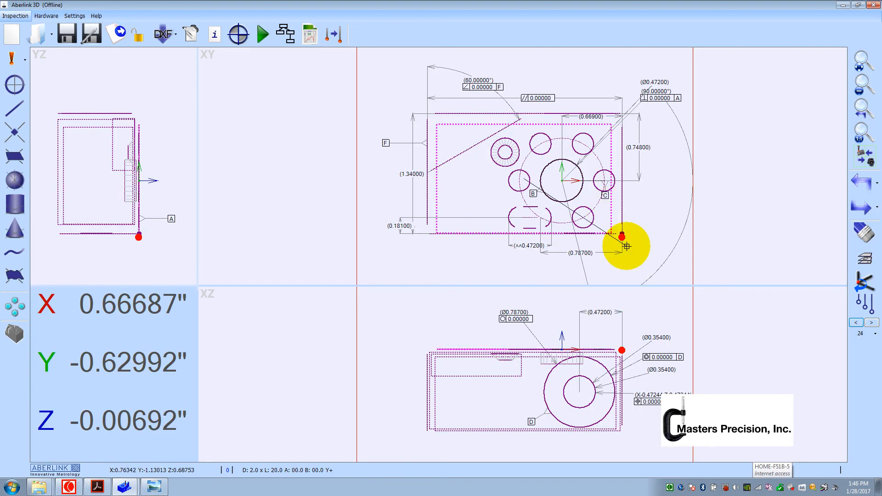
{"action": "left_click", "coordinate": [621, 221]}
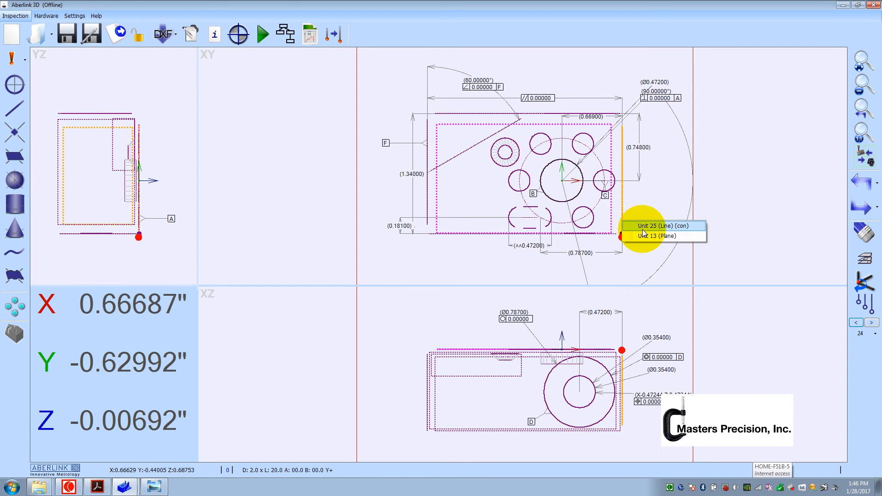
{"action": "left_click", "coordinate": [643, 227]}
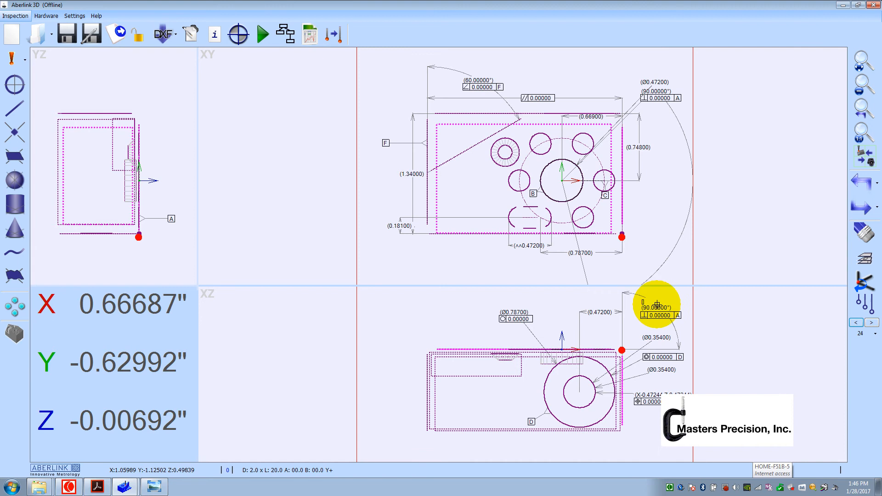
{"action": "left_click", "coordinate": [647, 299]}
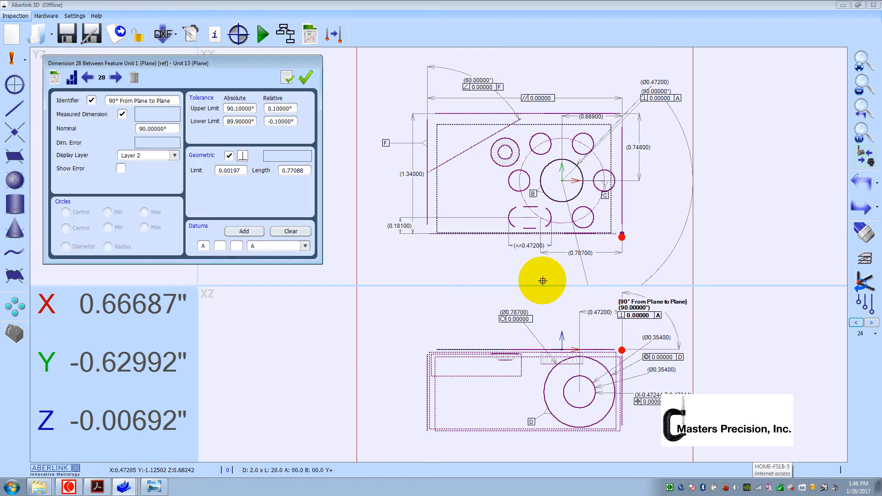
- Set the relative tolerance limits of the 90° plane-to-plane angle to 1° upper and -1° lower
{"action": "left_click", "coordinate": [297, 111]}
{"action": "type", "text": "1"}
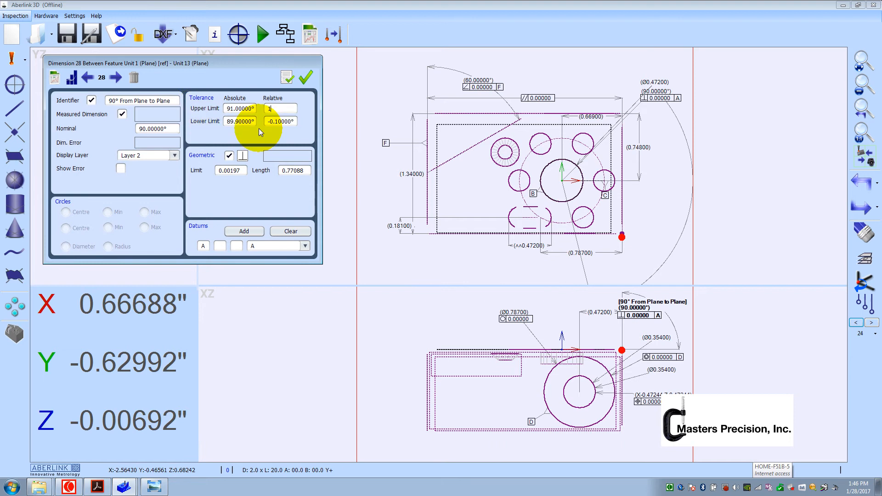
{"action": "key", "text": "Tab"}
{"action": "key", "text": "BackSpace"}
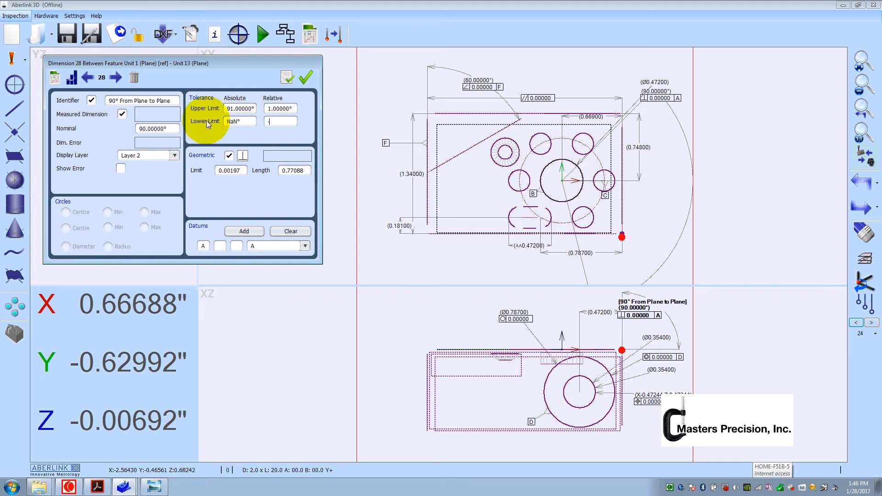
{"action": "type", "text": "-1"}
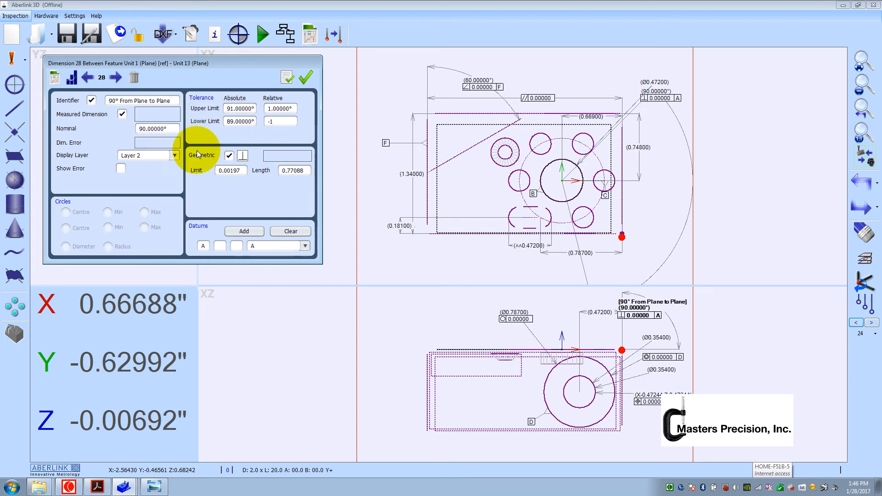
- Turn off the perpendicularity tolerance and the identifier on the 90° plane-to-plane dimension, and accept the changes
{"action": "left_click", "coordinate": [228, 157]}
{"action": "left_click", "coordinate": [92, 100]}
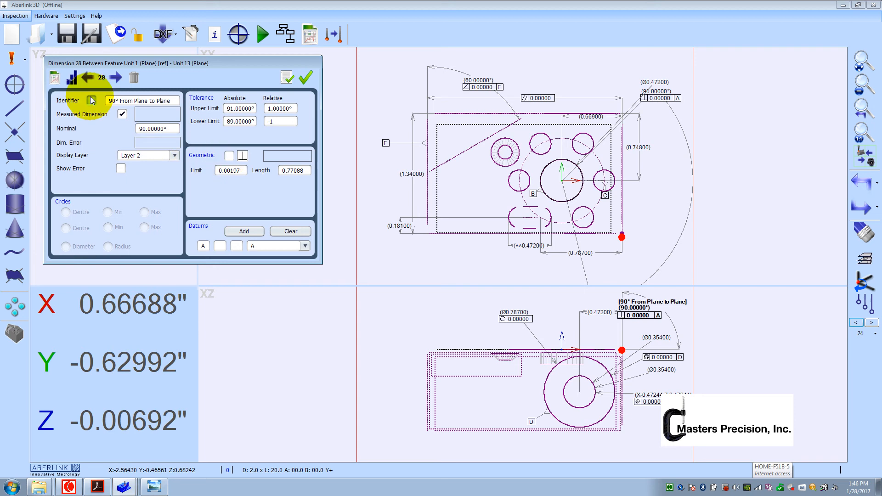
{"action": "left_click", "coordinate": [300, 79]}
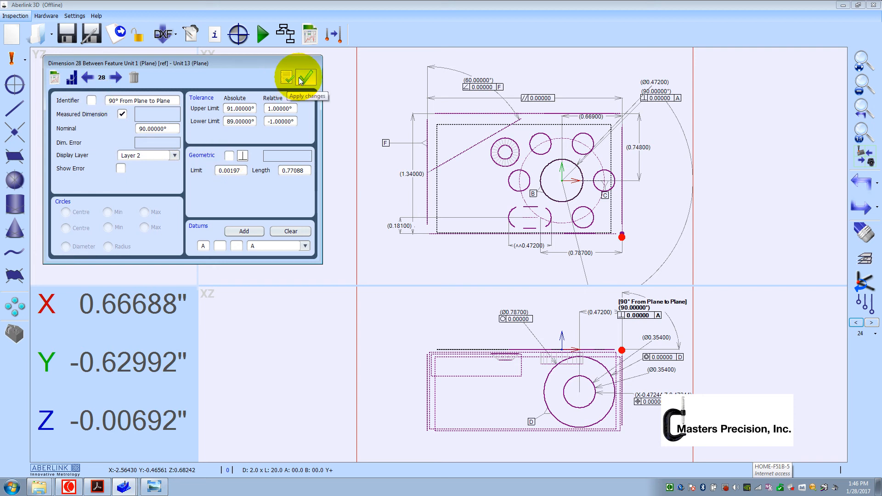
{"action": "left_click", "coordinate": [301, 77]}
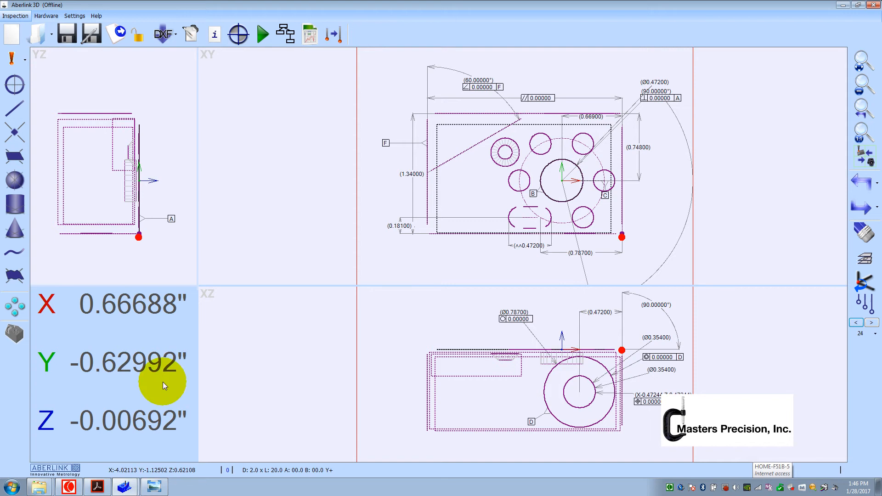
- Review the remaining callouts of the front view in the PDF drawing and return to Aberlink 3D
{"action": "left_click", "coordinate": [109, 480]}
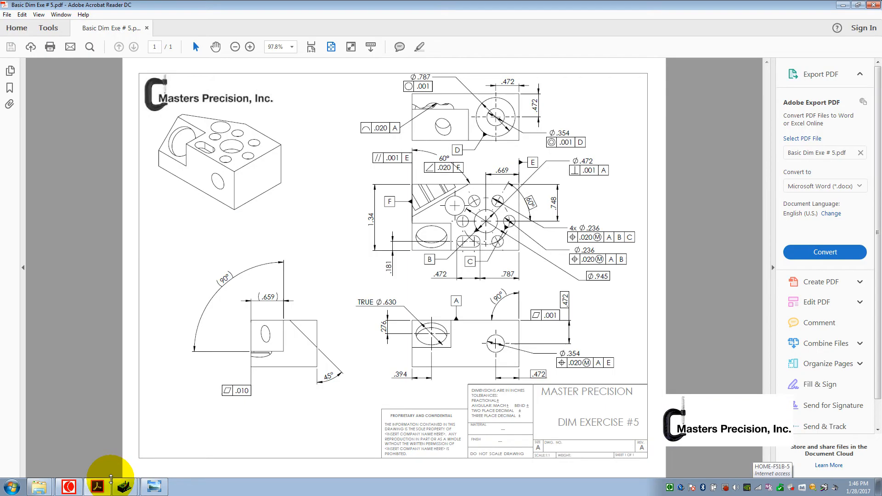
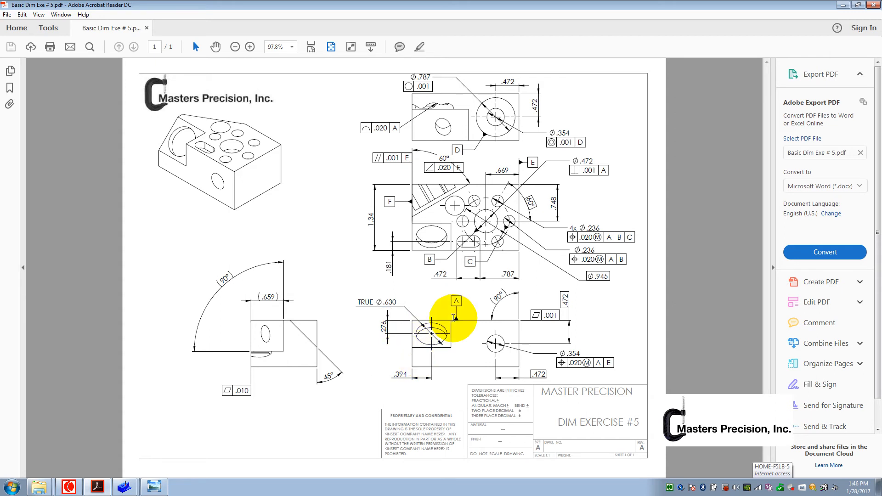
{"action": "left_click", "coordinate": [841, 7]}
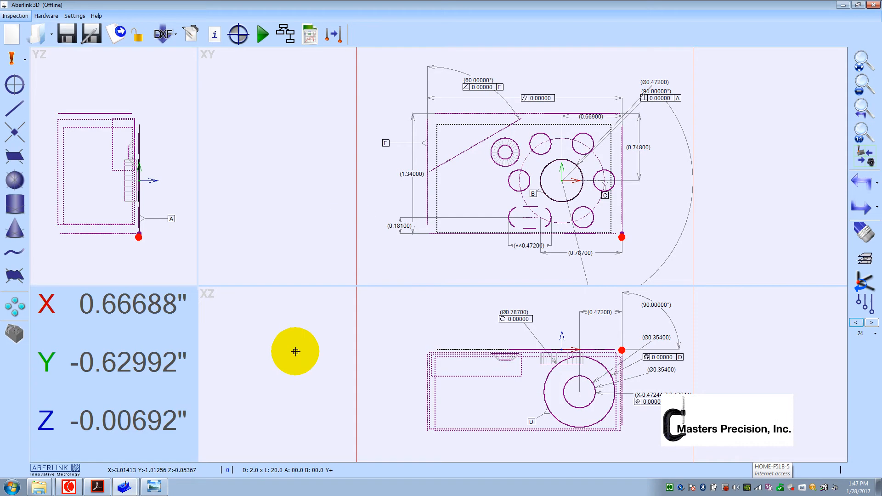
- Bring up the CAD model of the training block and set the probe to D: 2.0 x L: 20.0 A: 00.0 B: 00.0 Z-
{"action": "left_click", "coordinate": [131, 490]}
{"action": "left_click", "coordinate": [141, 470]}
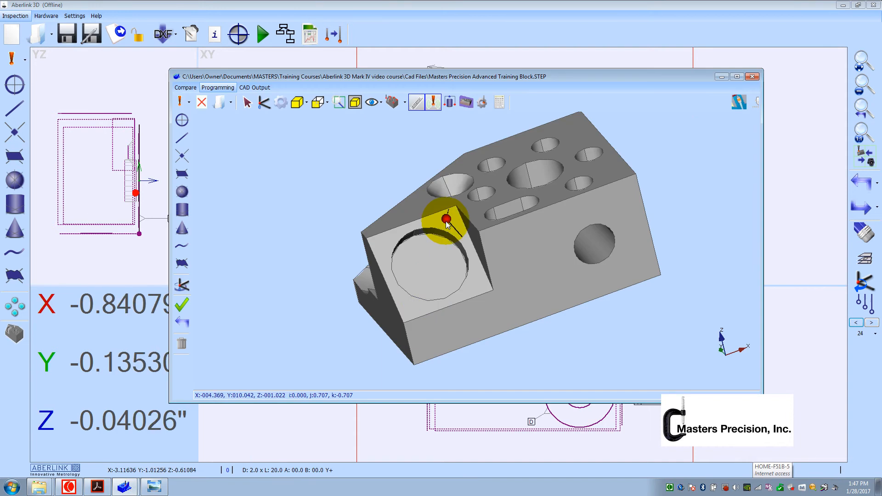
{"action": "left_click", "coordinate": [189, 101]}
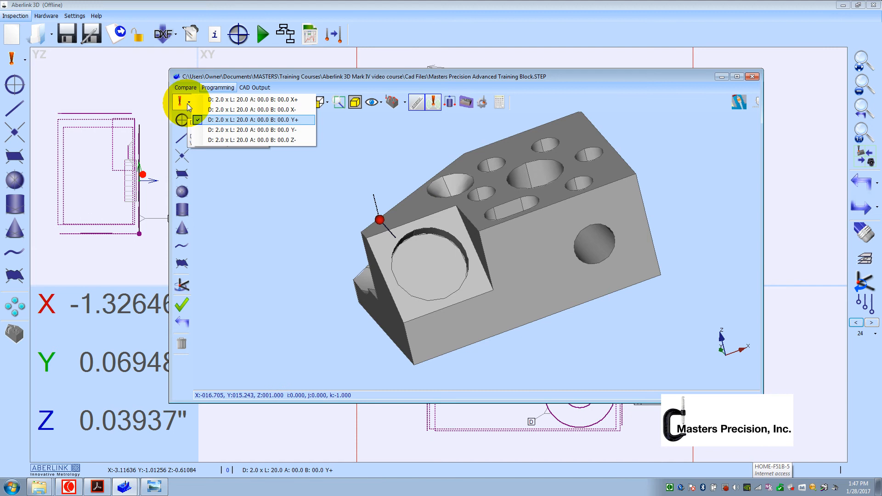
{"action": "left_click", "coordinate": [270, 140]}
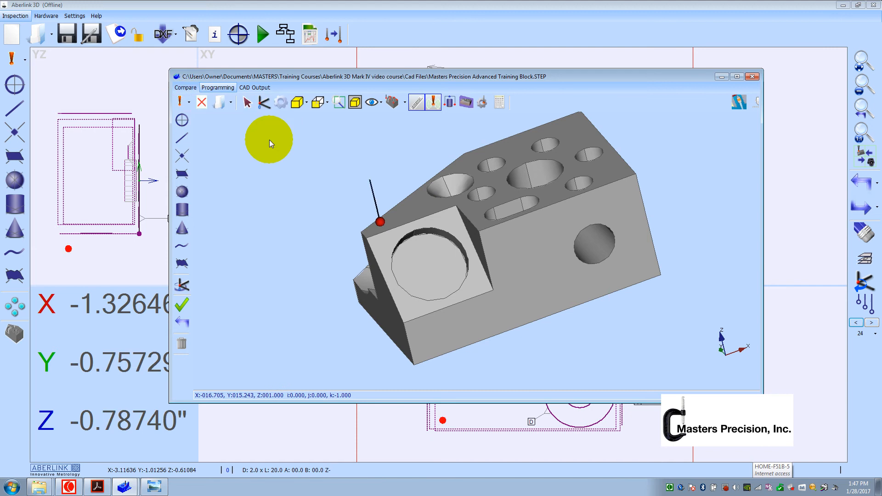
- Measure a plane with three points around the round recess on the block's 45° angled face and accept it
{"action": "left_click", "coordinate": [182, 174]}
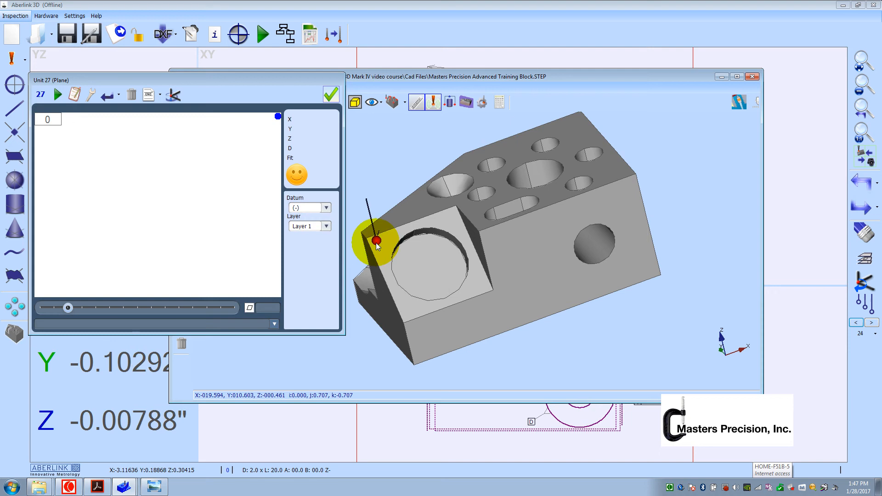
{"action": "left_click", "coordinate": [376, 245]}
{"action": "left_click", "coordinate": [406, 315]}
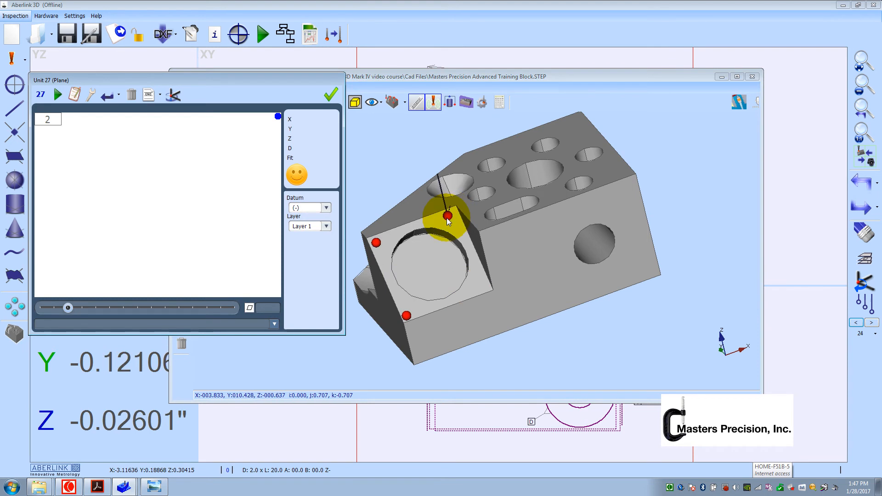
{"action": "left_click", "coordinate": [447, 218]}
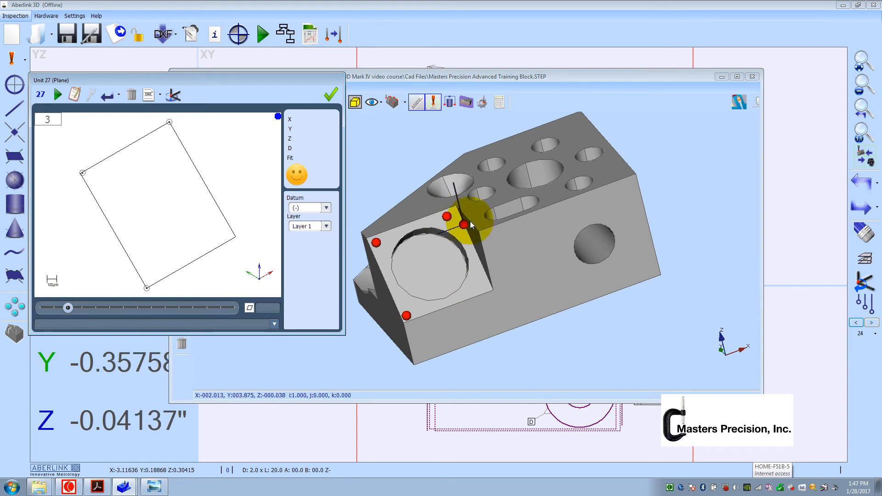
{"action": "left_click", "coordinate": [330, 96]}
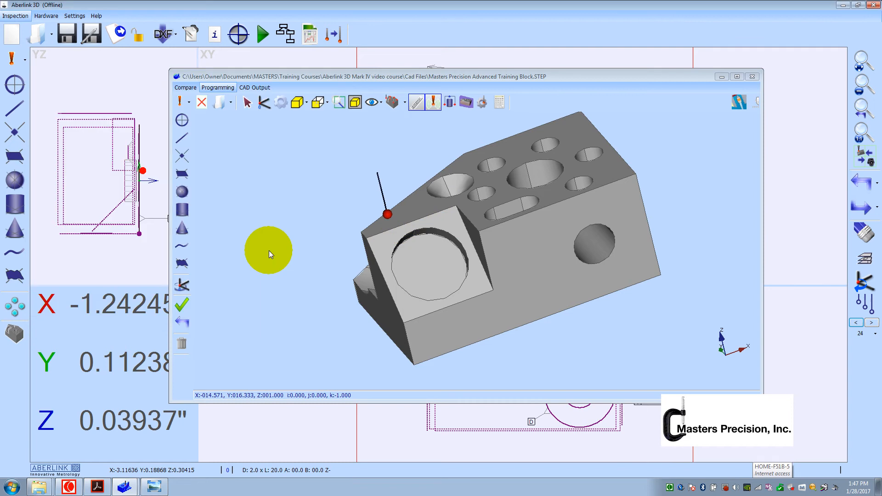
{"action": "scroll", "coordinate": [346, 251], "scroll_direction": "down", "scroll_amount": 2}
{"action": "scroll", "coordinate": [346, 252], "scroll_direction": "up", "scroll_amount": 3}
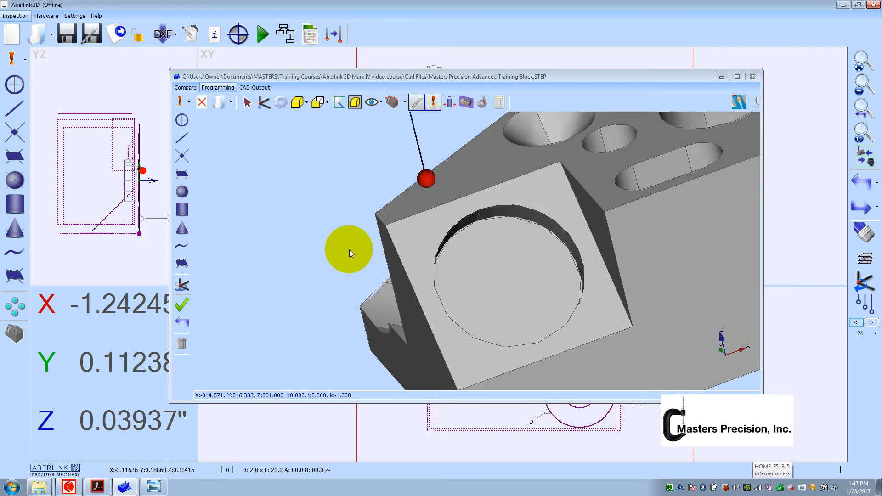
{"action": "scroll", "coordinate": [394, 244], "scroll_direction": "up", "scroll_amount": 1}
{"action": "middle_click_drag", "start_coordinate": [501, 344], "coordinate": [348, 262]}
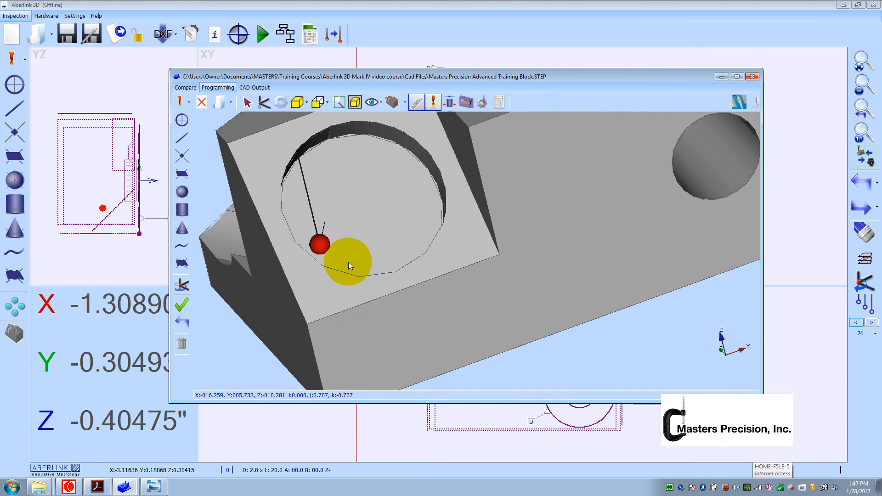
{"action": "middle_click_drag", "start_coordinate": [433, 262], "coordinate": [455, 280]}
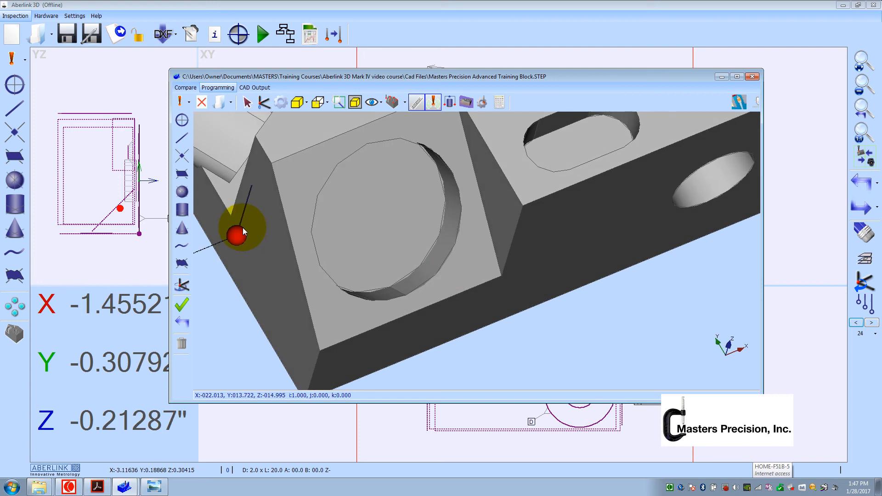
{"action": "left_click", "coordinate": [186, 211]}
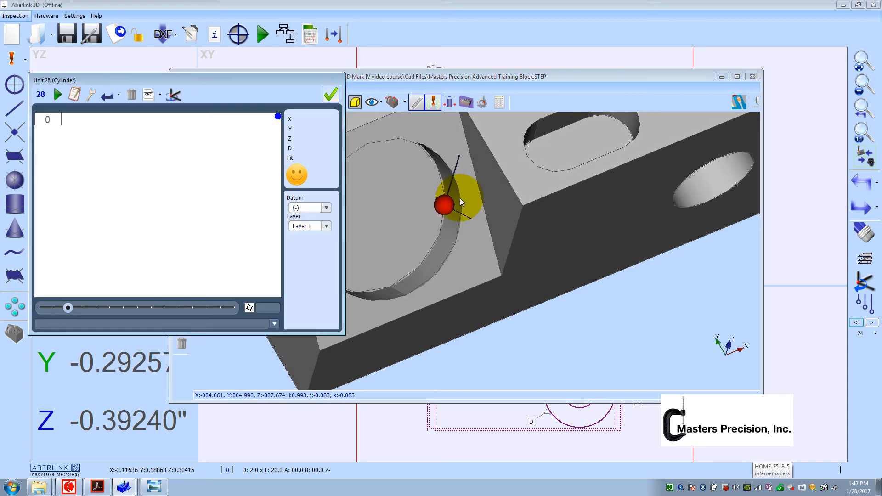
{"action": "scroll", "coordinate": [459, 197], "scroll_direction": "up", "scroll_amount": 3}
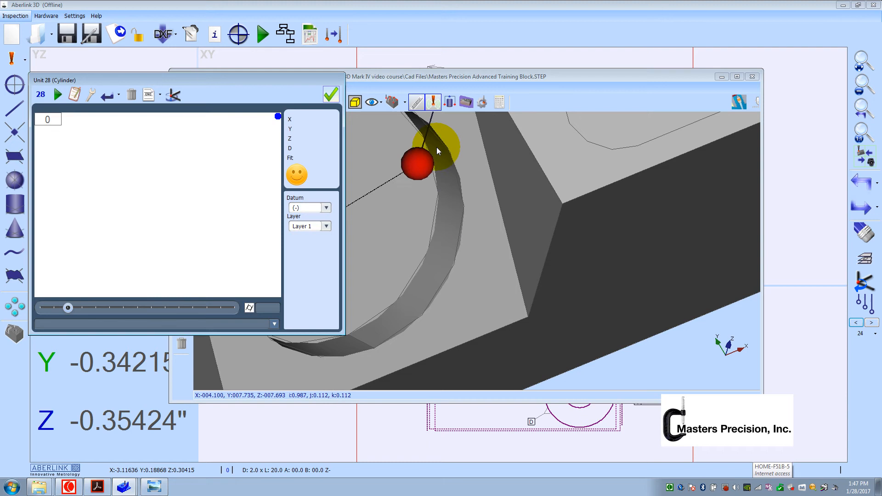
{"action": "left_click", "coordinate": [401, 133]}
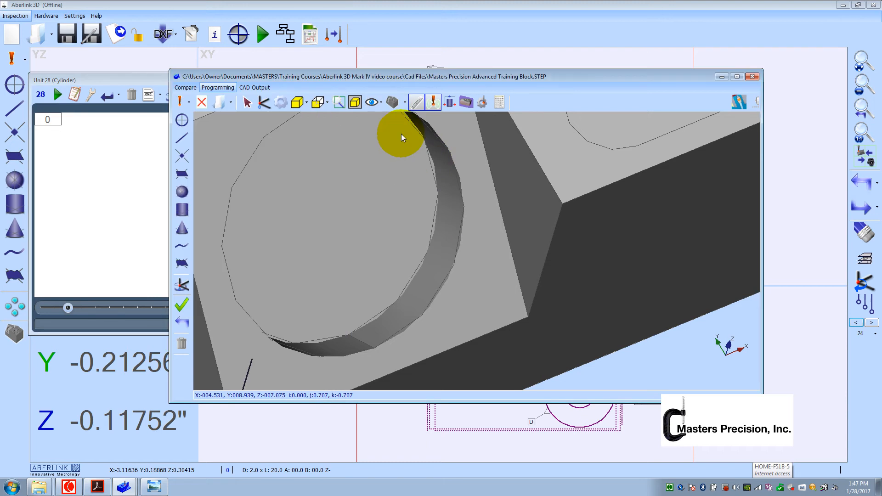
{"action": "left_click", "coordinate": [458, 205]}
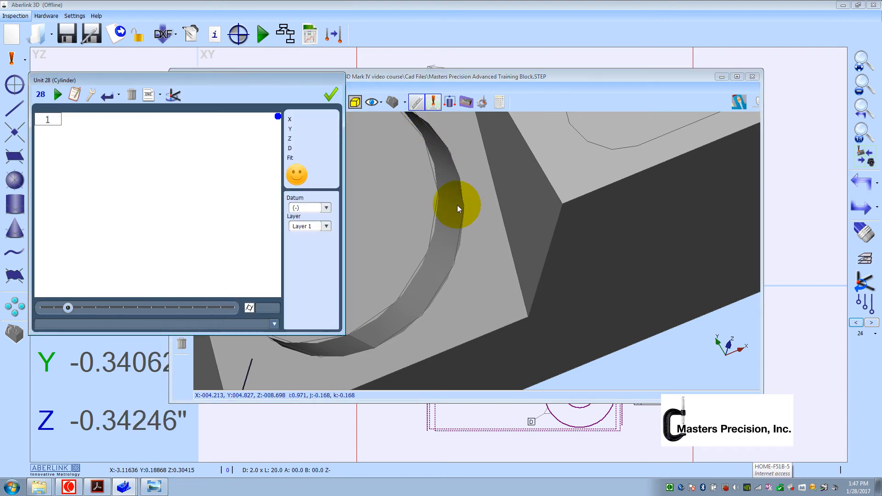
{"action": "left_click", "coordinate": [448, 207]}
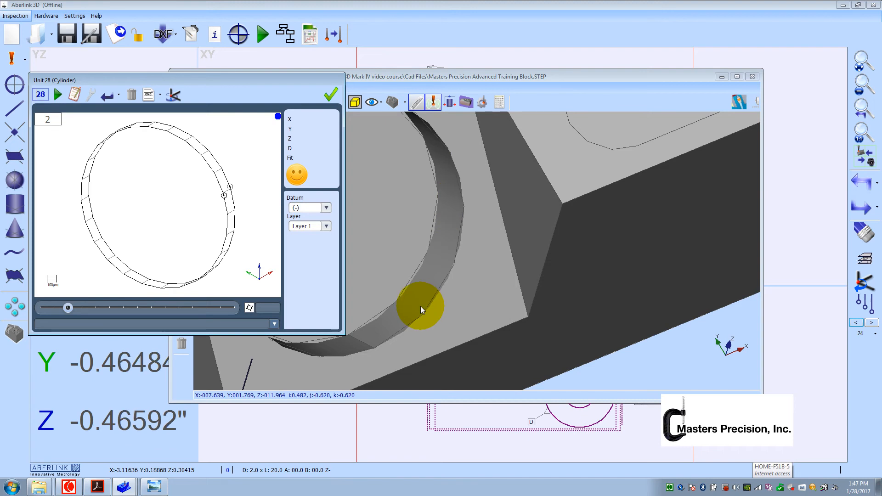
{"action": "left_click", "coordinate": [407, 300]}
{"action": "left_click", "coordinate": [407, 300]}
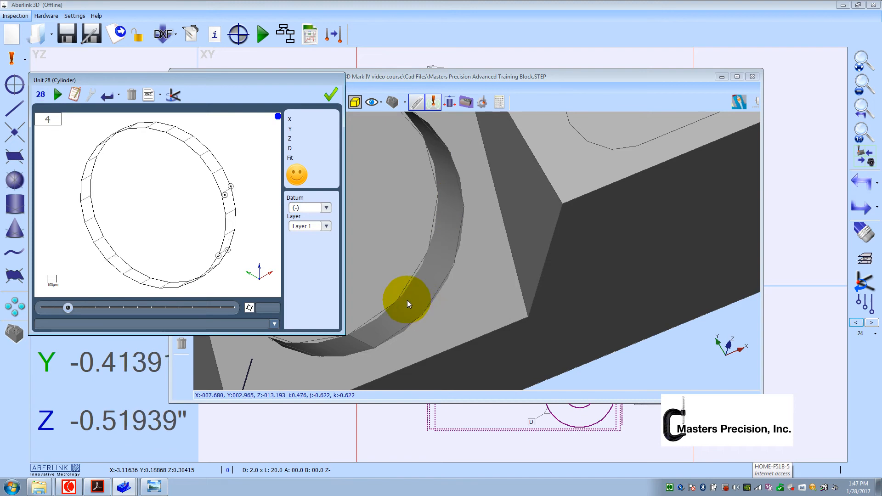
{"action": "middle_click_drag", "start_coordinate": [407, 300], "coordinate": [303, 296]}
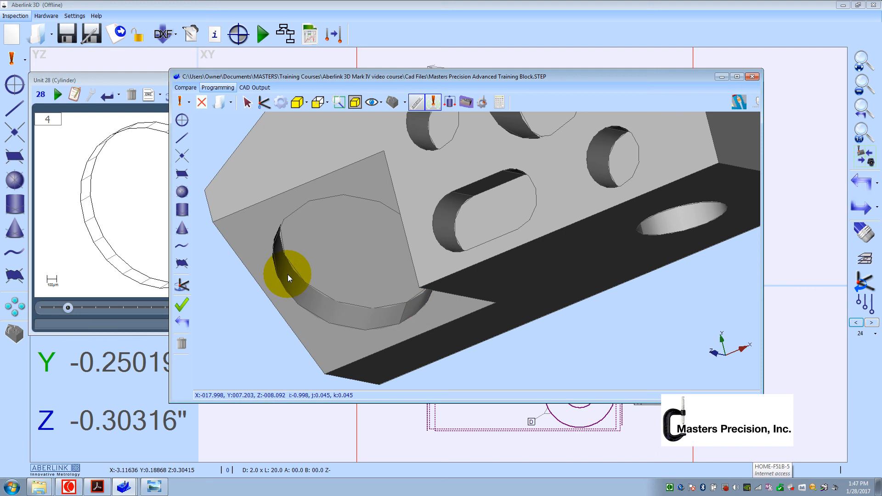
{"action": "left_click", "coordinate": [130, 95]}
{"action": "left_click", "coordinate": [423, 254]}
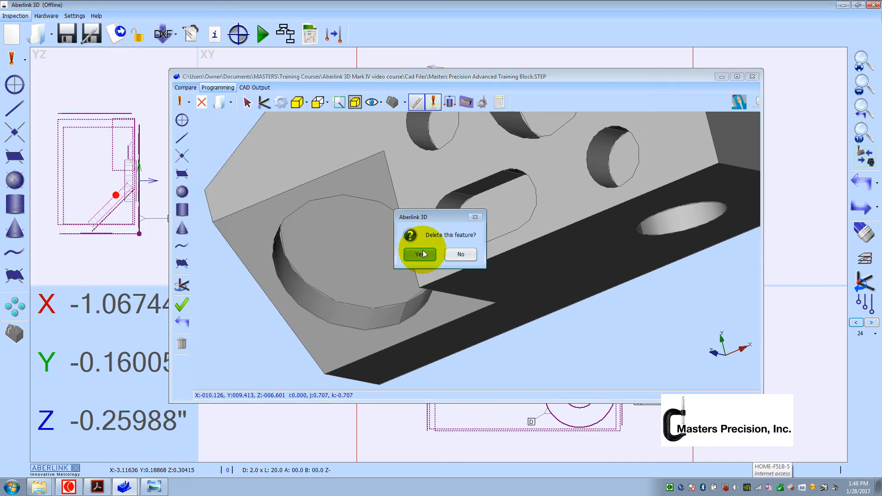
- Measure the round recess in the angled face as a cylinder with six points spread around its wall at two depths, and accept it
{"action": "left_click", "coordinate": [183, 209]}
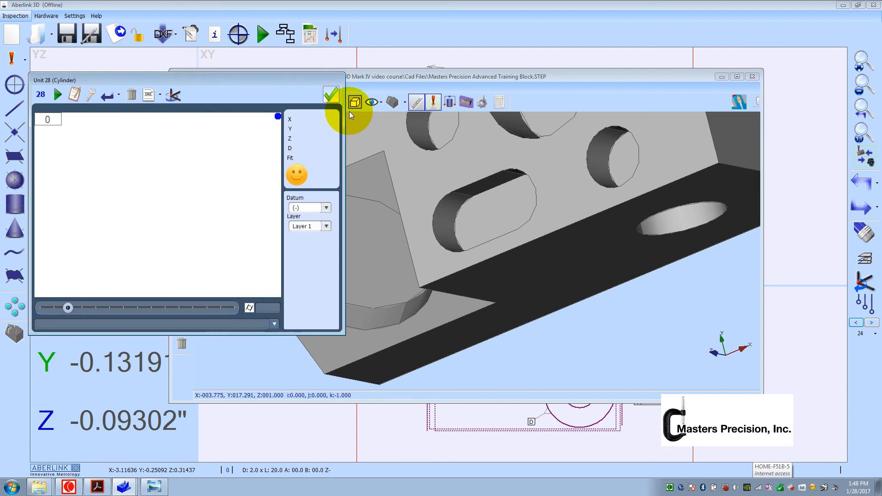
{"action": "left_click_drag", "start_coordinate": [376, 77], "coordinate": [495, 69]}
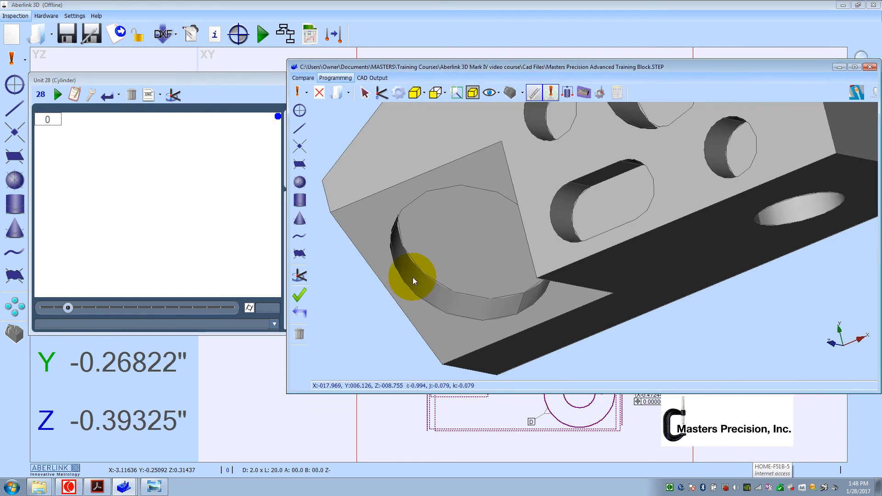
{"action": "left_click", "coordinate": [412, 277]}
{"action": "left_click", "coordinate": [483, 313]}
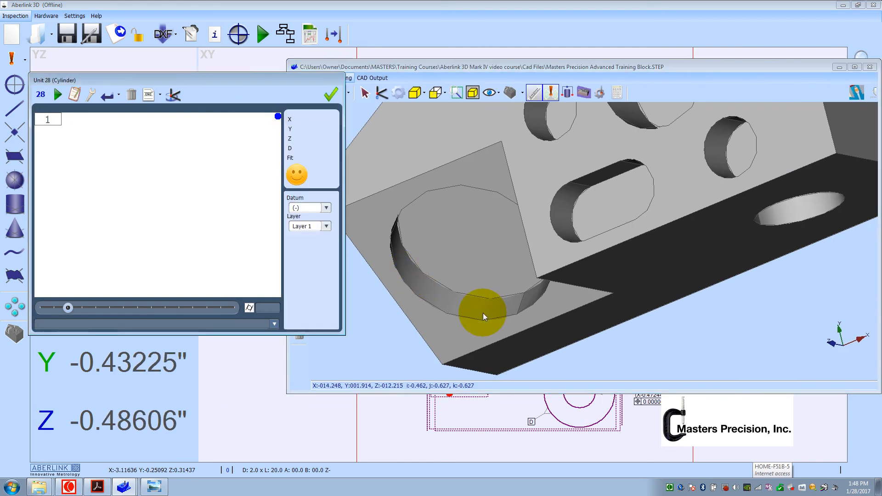
{"action": "left_click", "coordinate": [483, 306]}
{"action": "middle_click_drag", "start_coordinate": [483, 306], "coordinate": [582, 229]}
{"action": "left_click", "coordinate": [580, 231]}
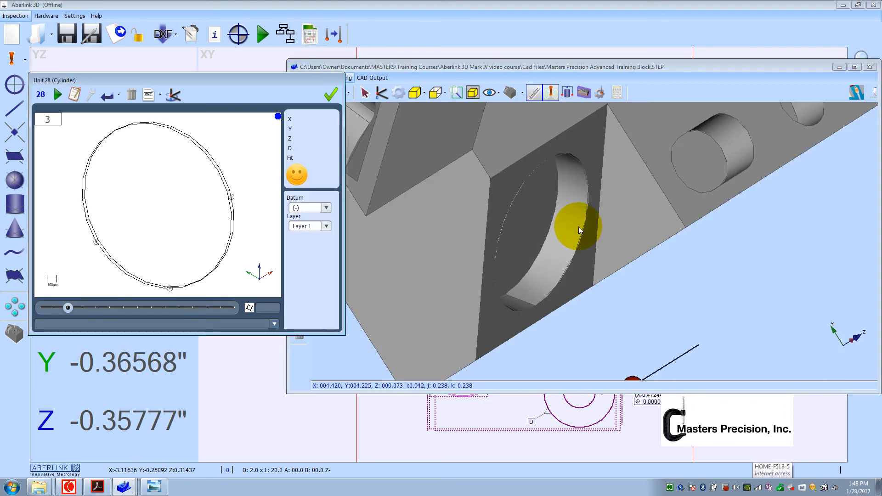
{"action": "left_click", "coordinate": [565, 220]}
{"action": "middle_click_drag", "start_coordinate": [565, 220], "coordinate": [434, 339]}
{"action": "left_click", "coordinate": [524, 292]}
{"action": "left_click", "coordinate": [433, 339]}
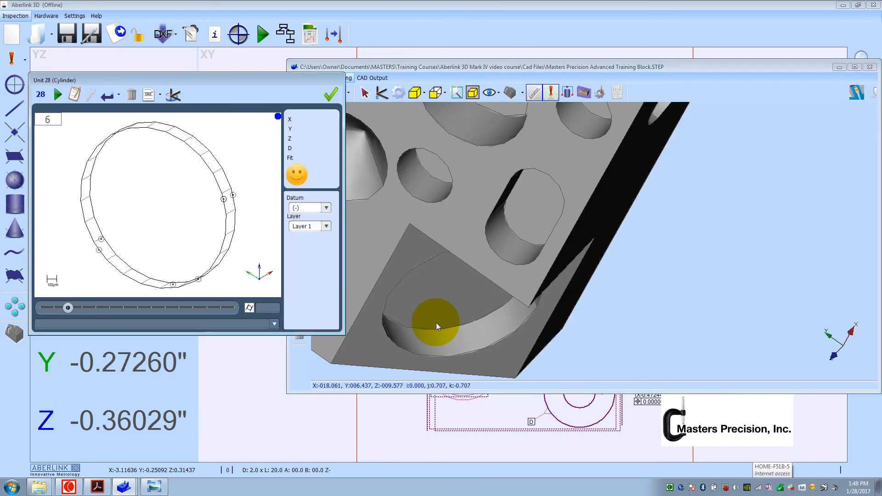
{"action": "left_click", "coordinate": [329, 95]}
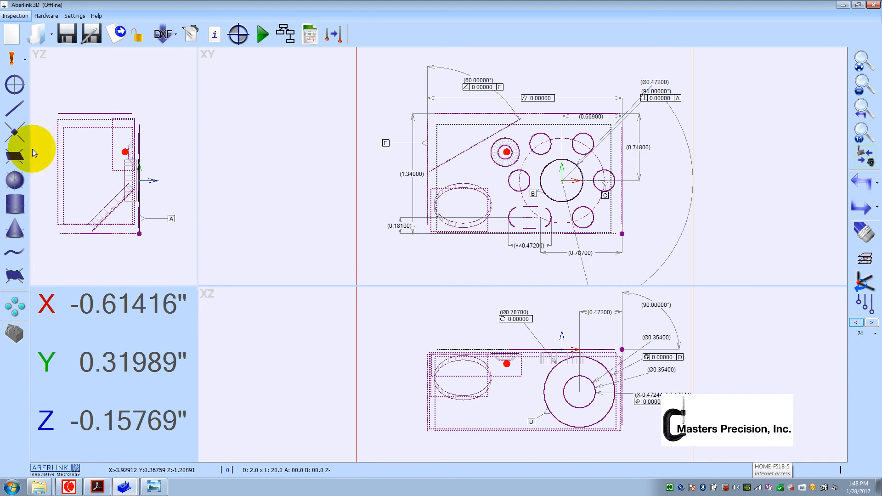
- Construct a point where the angled-face cylinder meets the angled plane and accept it
{"action": "left_click", "coordinate": [14, 133]}
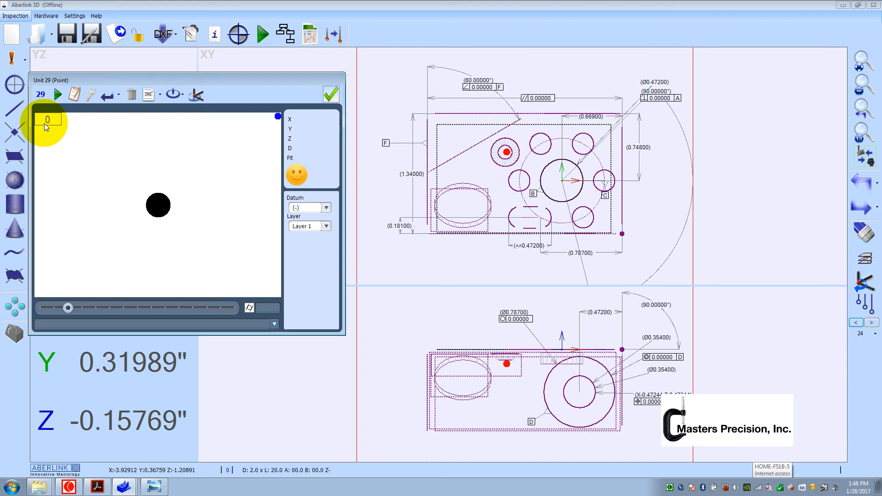
{"action": "left_click", "coordinate": [90, 96]}
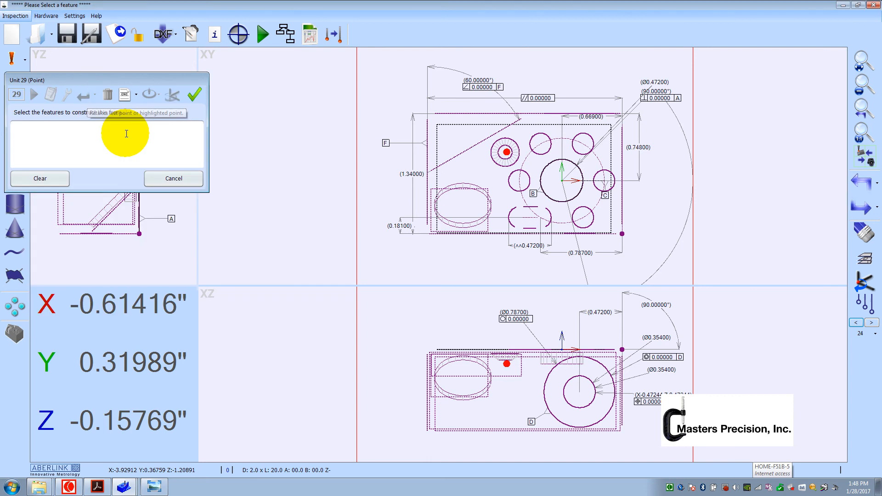
{"action": "left_click", "coordinate": [487, 189]}
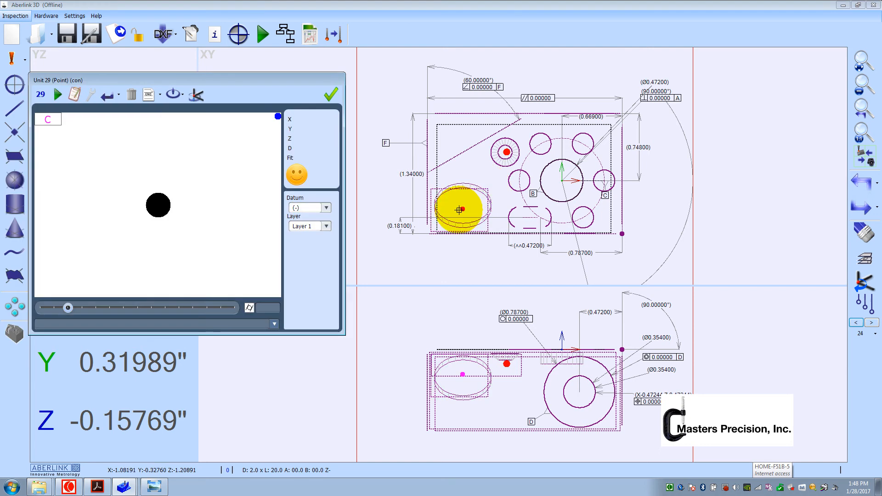
{"action": "left_click", "coordinate": [330, 95]}
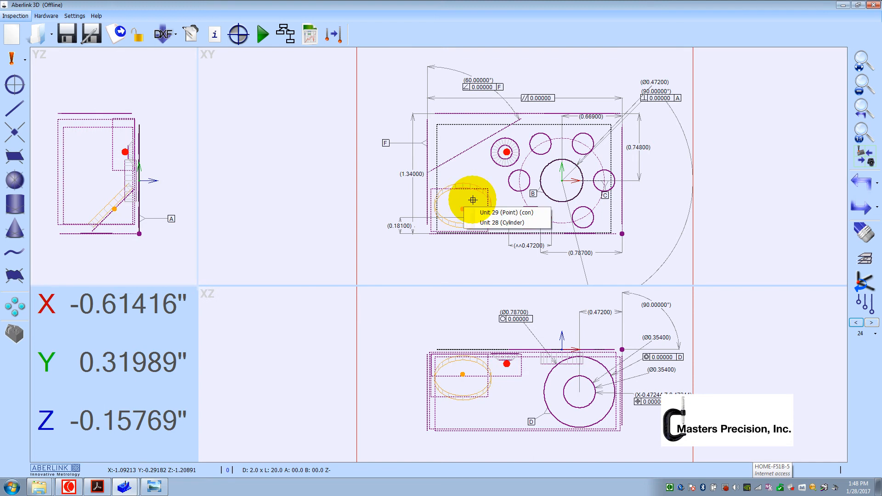
- Dimension the distance between the constructed point Unit 29 and the top plane Unit 1, placing it in the XZ view
{"action": "left_click", "coordinate": [496, 213]}
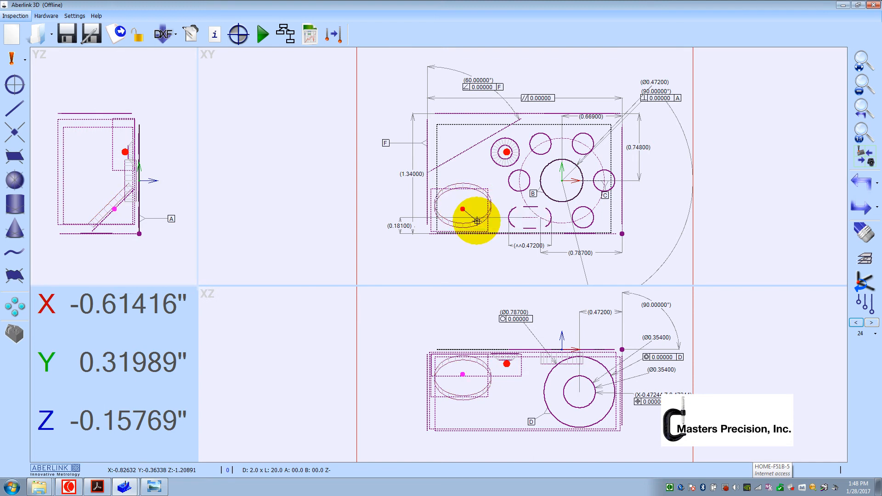
{"action": "left_click", "coordinate": [445, 133]}
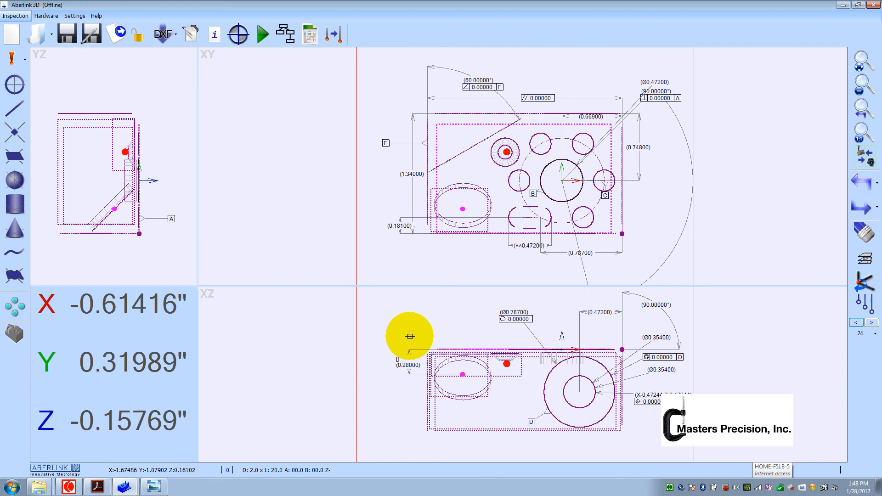
{"action": "left_click", "coordinate": [402, 344]}
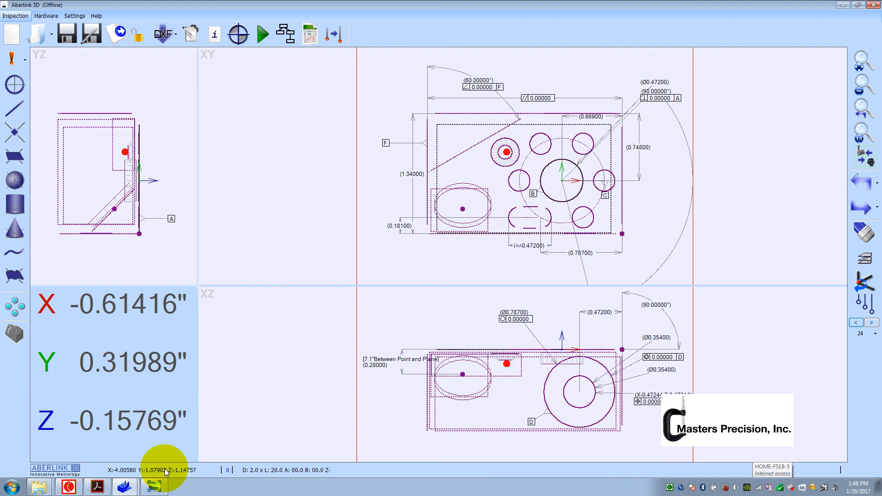
- Check the PDF drawing, then set the point-to-plane dimension's relative tolerance limits to 0.03 upper and -0.03 lower in Aberlink 3D
{"action": "left_click", "coordinate": [155, 486]}
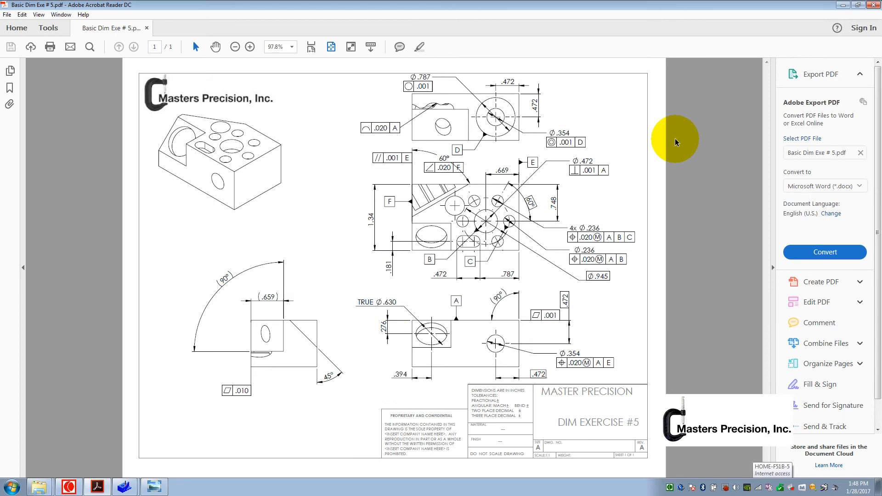
{"action": "left_click", "coordinate": [843, 5]}
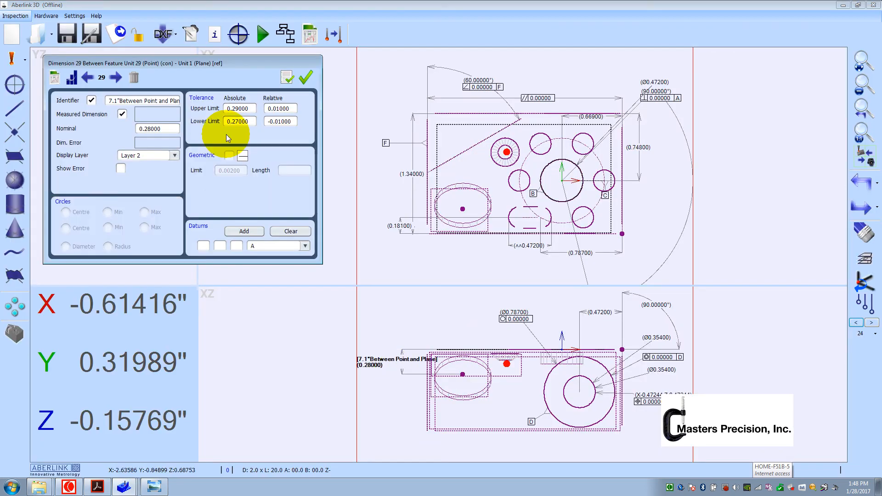
{"action": "left_click", "coordinate": [277, 109]}
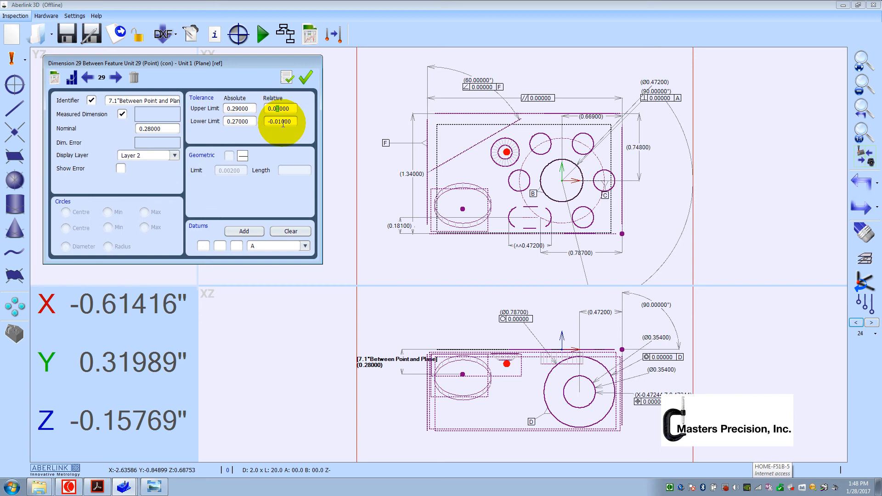
{"action": "left_click", "coordinate": [281, 120]}
{"action": "key", "text": "BackSpace"}
{"action": "type", "text": "3"}
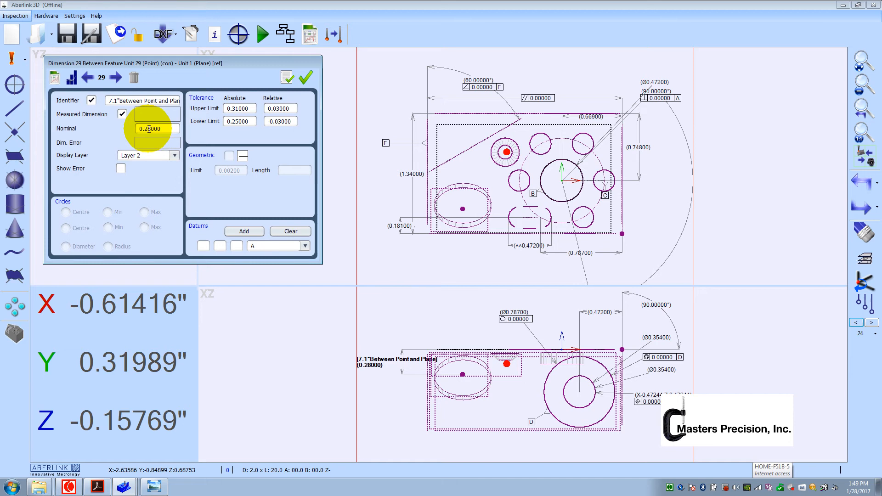
- Set the point-to-top-plane dimension's nominal to 0.276, hide its identifier and accept the dimension
{"action": "left_click_drag", "start_coordinate": [150, 130], "coordinate": [169, 131]}
{"action": "key", "text": "BackSpace"}
{"action": "key", "text": "BackSpace"}
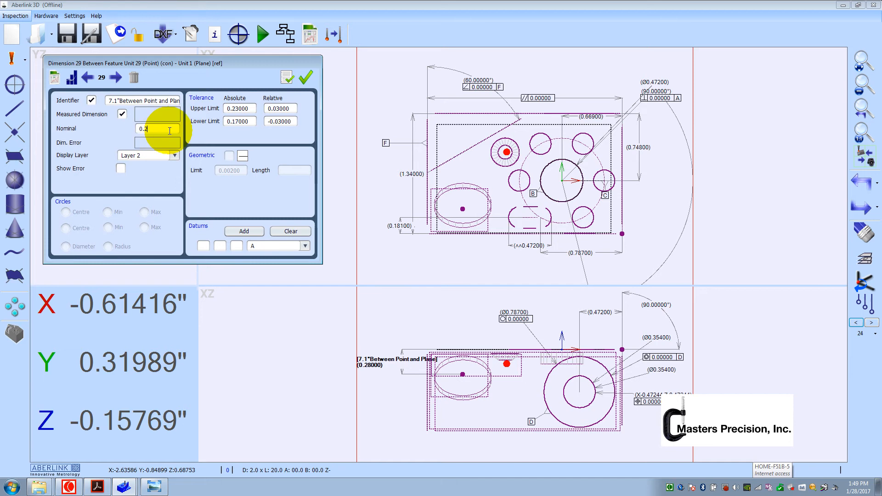
{"action": "type", "text": "76"}
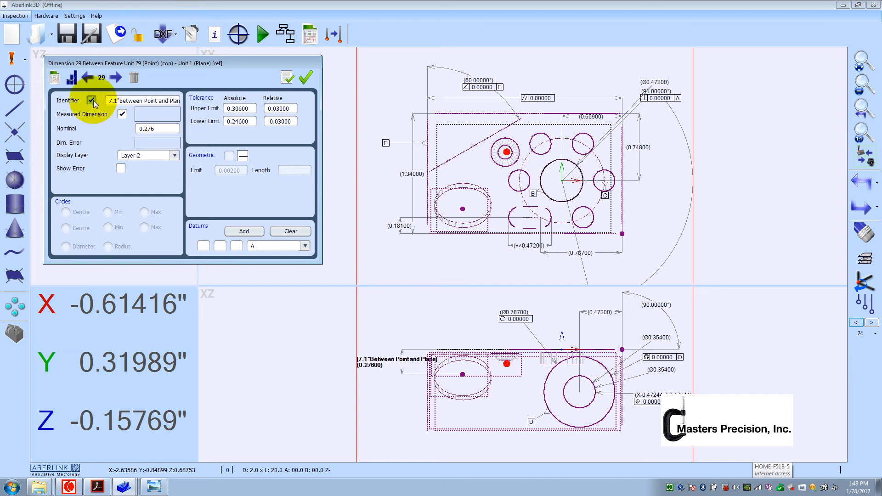
{"action": "left_click", "coordinate": [92, 100]}
{"action": "left_click", "coordinate": [301, 74]}
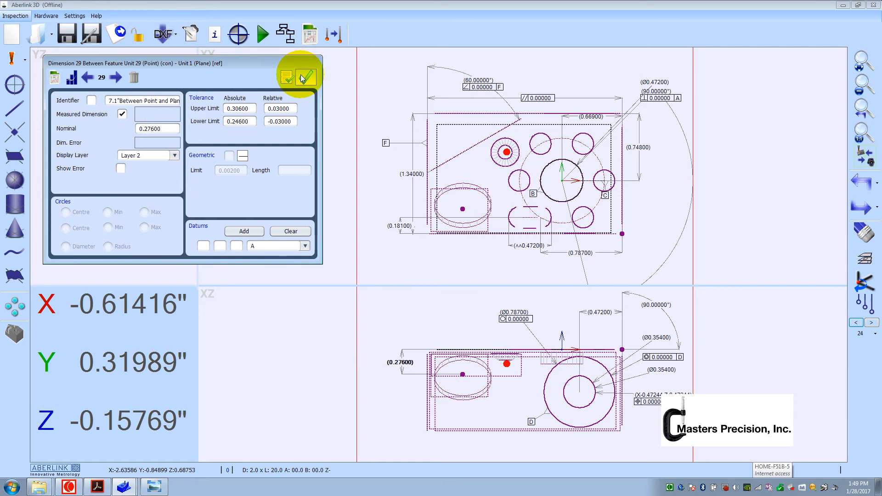
{"action": "left_click", "coordinate": [304, 75]}
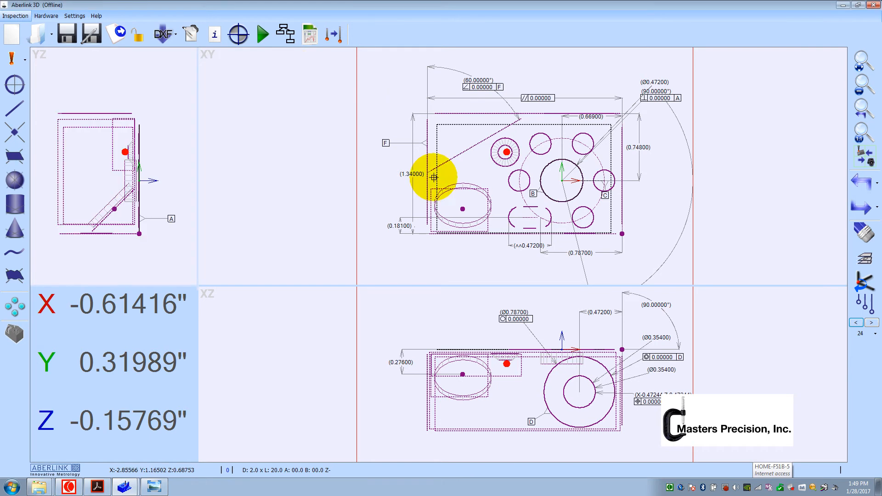
- Add a diameter dimension to the angled-face cylinder and place it outside the part in the XY view
{"action": "left_click_drag", "start_coordinate": [464, 183], "coordinate": [332, 170]}
{"action": "right_click", "coordinate": [329, 167]}
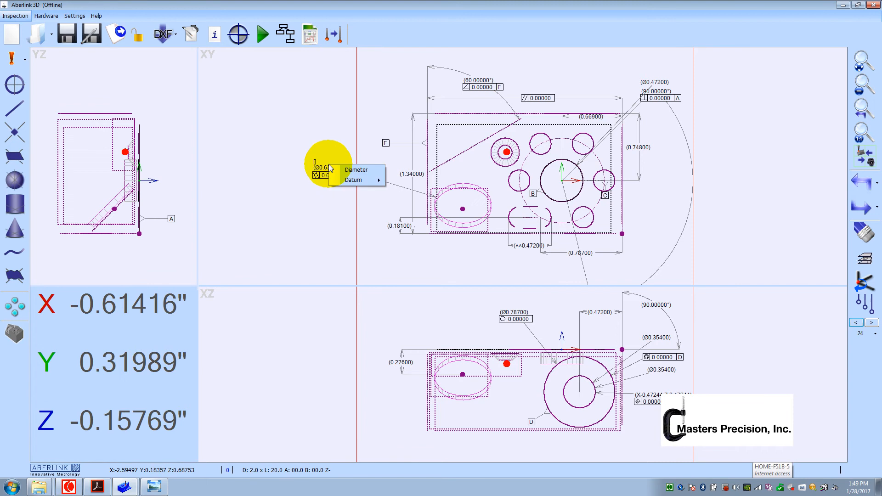
{"action": "left_click", "coordinate": [351, 171]}
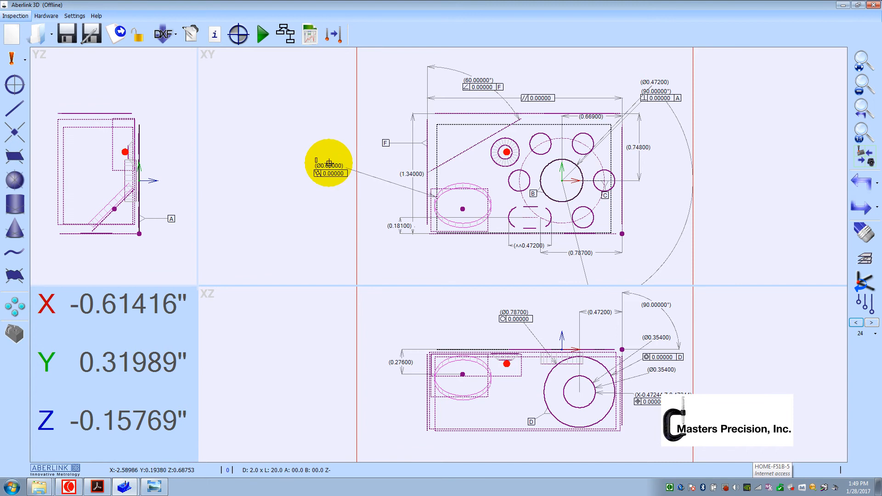
{"action": "left_click", "coordinate": [329, 163]}
- Check the bore callout in the PDF drawing, then set the cylinder diameter's relative tolerance to 0.03 upper and -0.03 lower in Aberlink 3D
{"action": "double_click", "coordinate": [361, 176]}
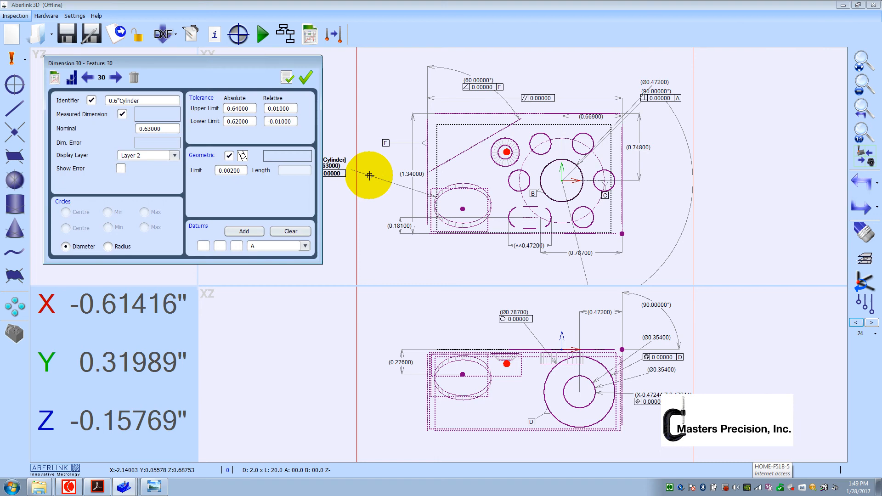
{"action": "left_click", "coordinate": [97, 488]}
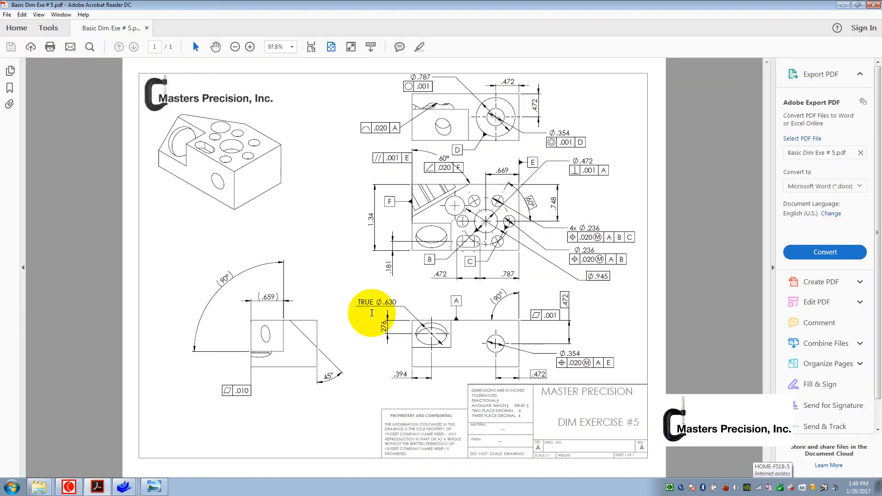
{"action": "left_click", "coordinate": [840, 5]}
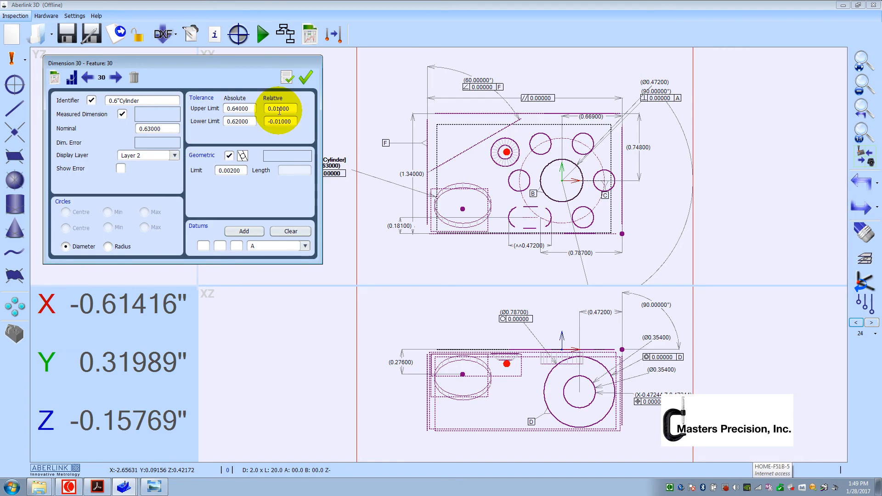
{"action": "type", "text": "3"}
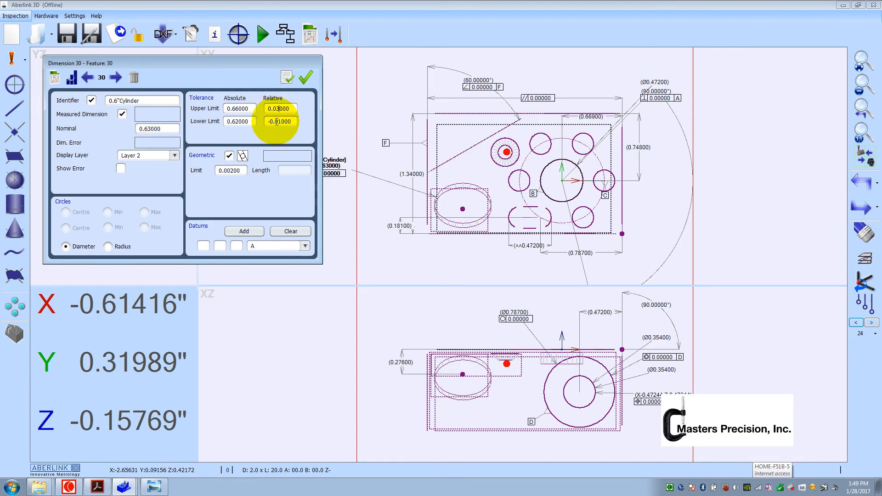
{"action": "left_click_drag", "start_coordinate": [277, 121], "coordinate": [280, 122]}
{"action": "type", "text": "3"}
- Turn off the cylinder diameter's identifier and geometric tolerance, accept it, and place the dimension in the XZ view
{"action": "left_click", "coordinate": [229, 156]}
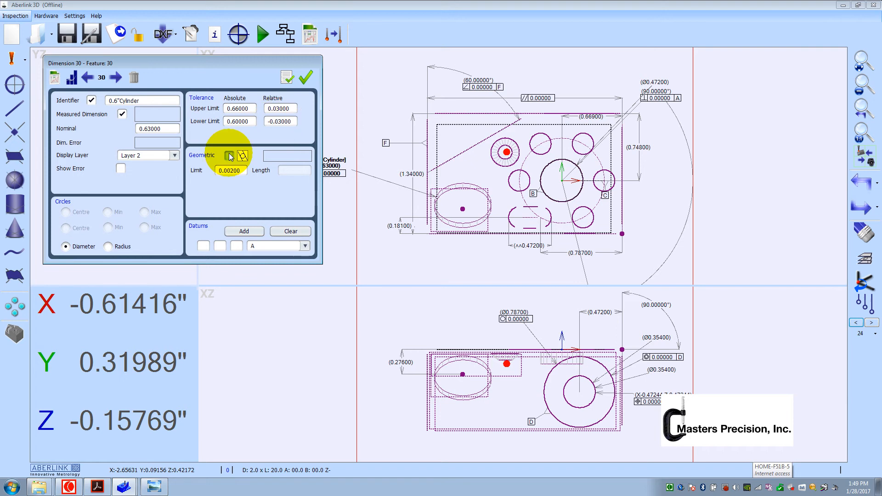
{"action": "left_click", "coordinate": [92, 101]}
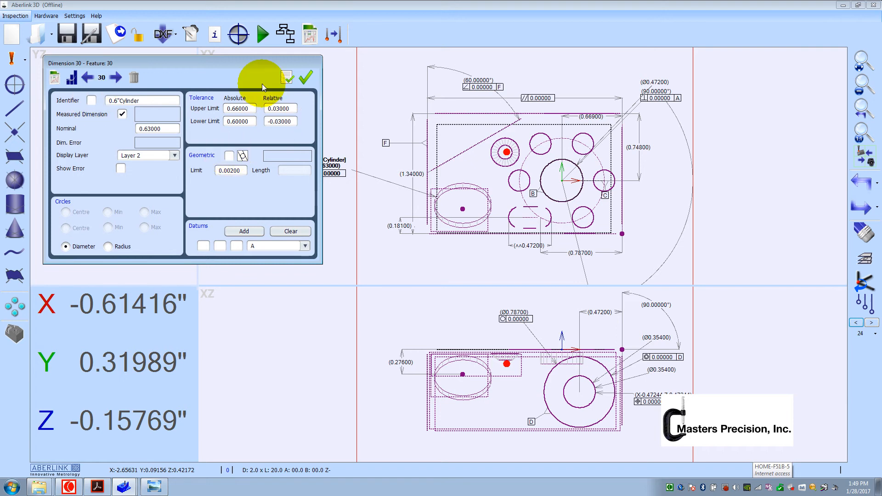
{"action": "left_click", "coordinate": [303, 78]}
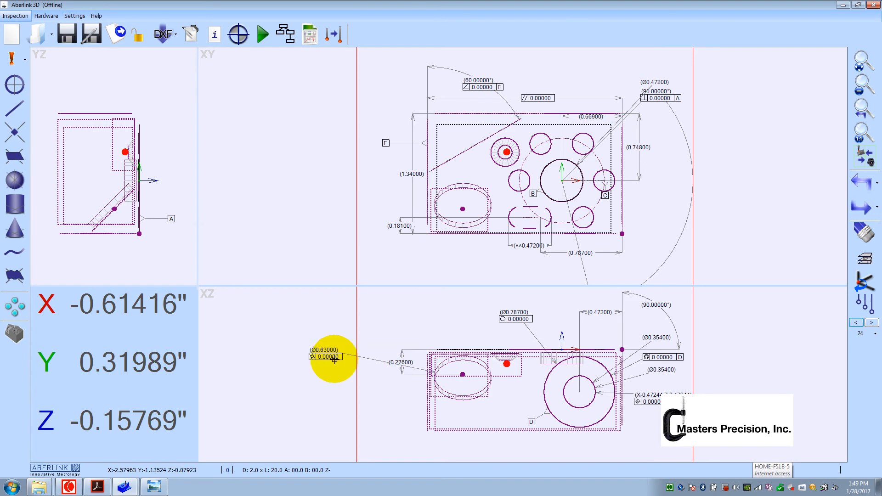
{"action": "left_click", "coordinate": [333, 358]}
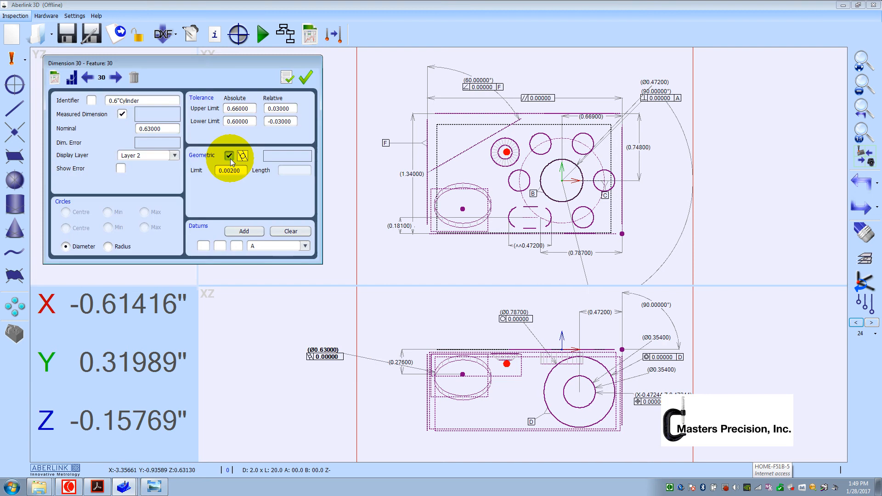
{"action": "left_click", "coordinate": [290, 75]}
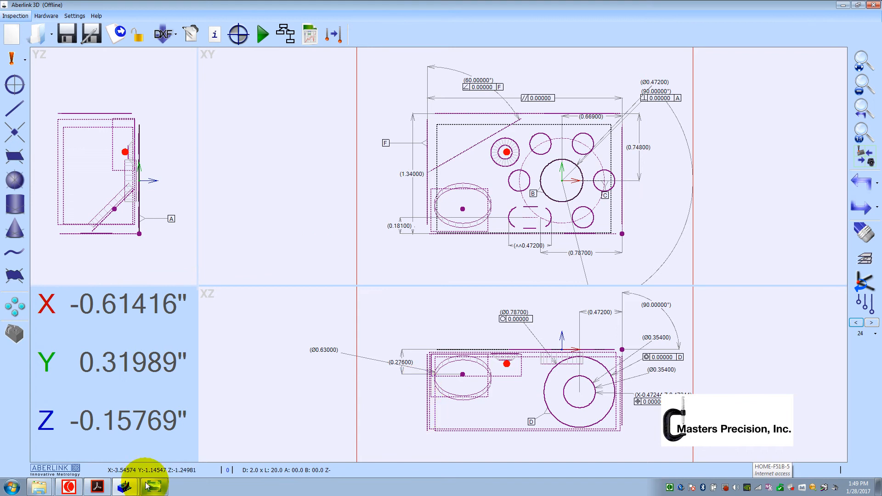
- Check the PDF drawing, then in Aberlink 3D dimension constructed point Unit 29 to the datum F side plane, placing it below the XY view's part
{"action": "left_click", "coordinate": [105, 489]}
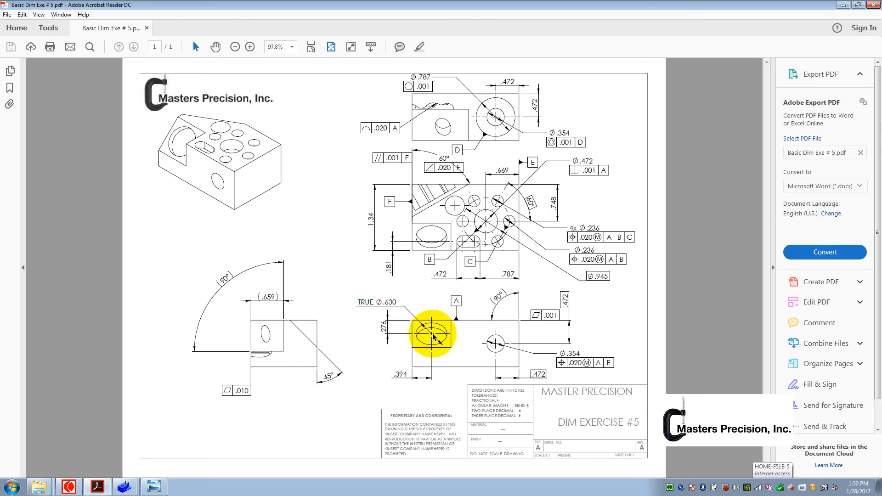
{"action": "left_click", "coordinate": [845, 6]}
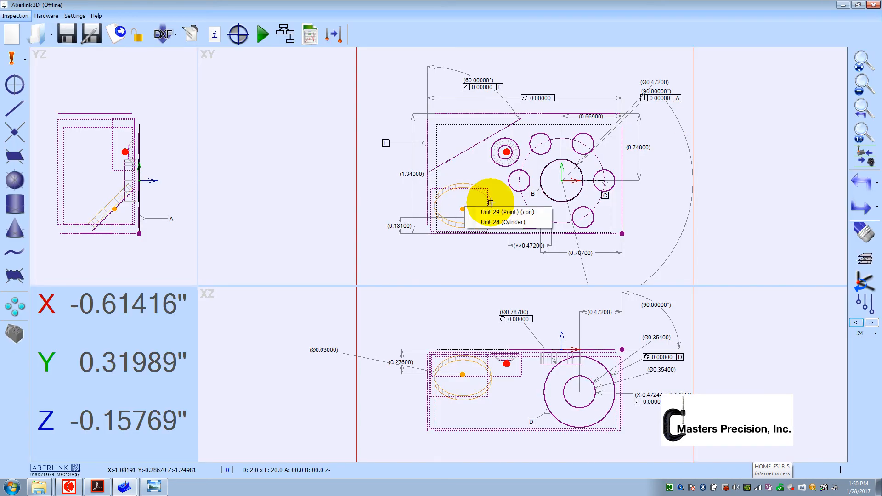
{"action": "left_click", "coordinate": [499, 213]}
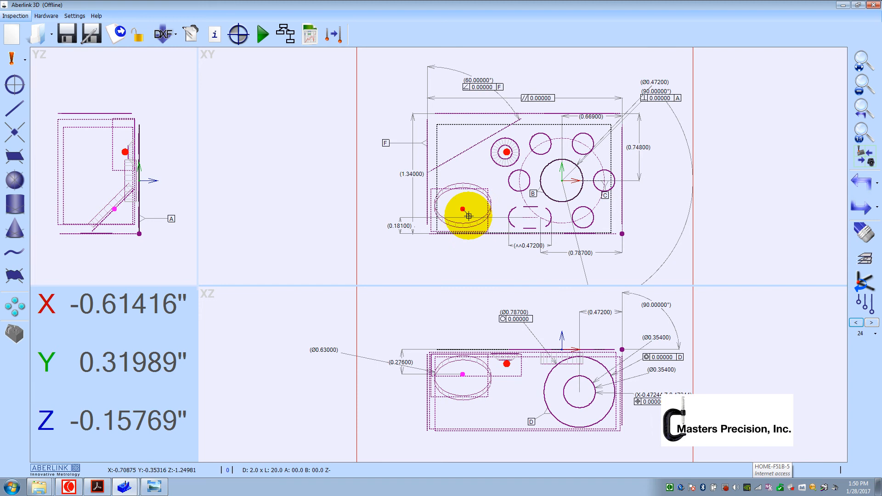
{"action": "left_click", "coordinate": [426, 159]}
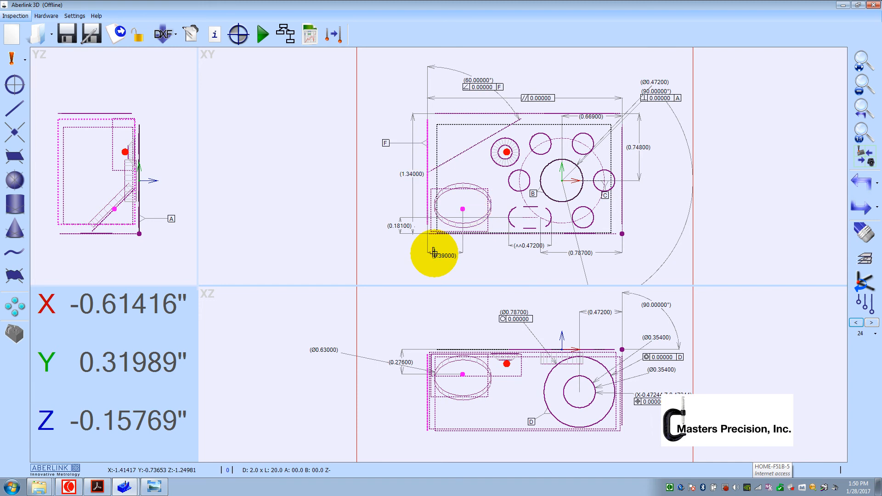
{"action": "left_click", "coordinate": [434, 254]}
- Set the relative tolerance of the dimension between point Unit 29 and plane Unit 21 to 0.03 upper and -0.03 lower
{"action": "double_click", "coordinate": [461, 245]}
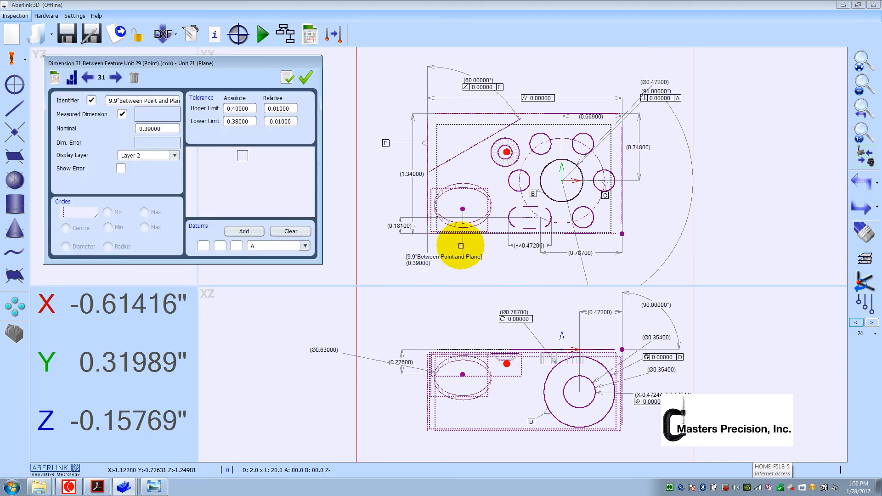
{"action": "left_click", "coordinate": [272, 122]}
{"action": "left_click", "coordinate": [278, 109]}
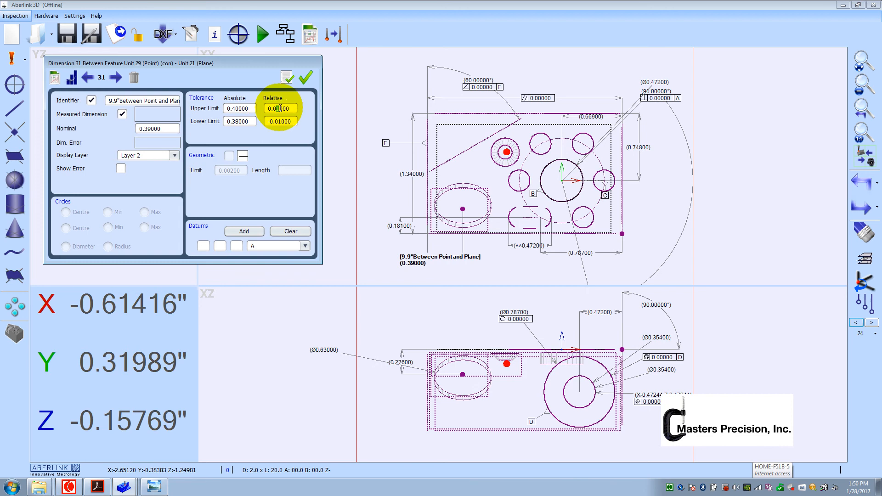
{"action": "key", "text": "BackSpace"}
{"action": "type", "text": "3"}
{"action": "left_click", "coordinate": [277, 125]}
{"action": "key", "text": "BackSpace"}
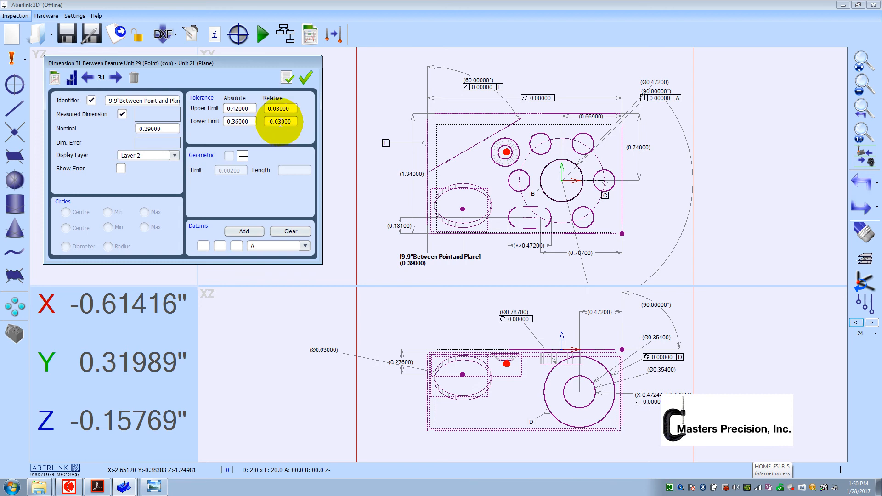
{"action": "type", "text": "3"}
- Set the nominal of the point-to-side-plane dimension to 0.394, hide its identifier and accept it
{"action": "left_click", "coordinate": [151, 129]}
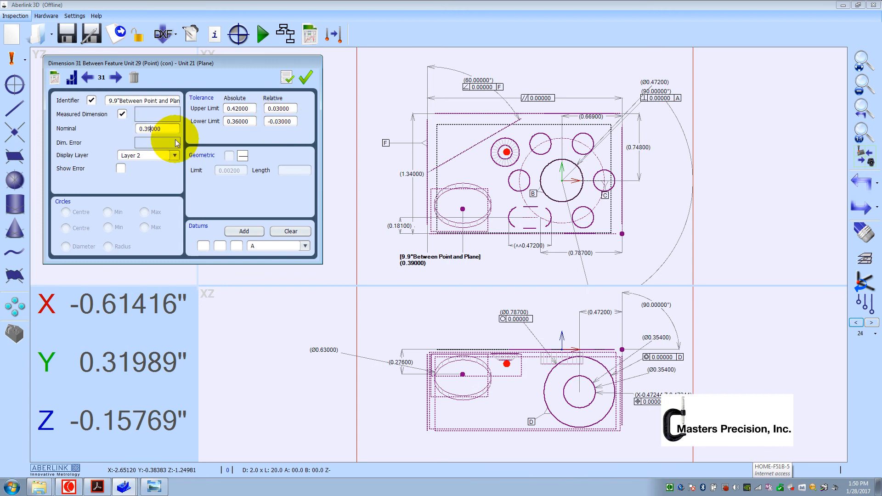
{"action": "type", "text": "4"}
{"action": "left_click", "coordinate": [91, 101]}
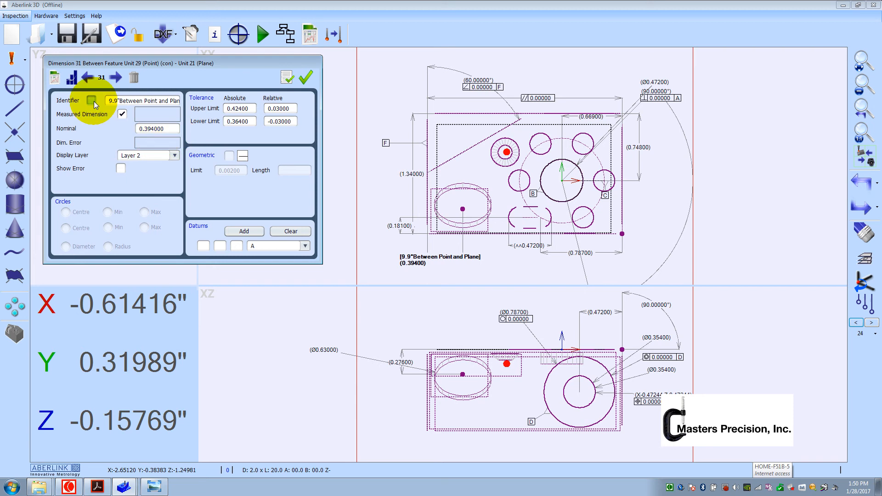
{"action": "left_click", "coordinate": [286, 79]}
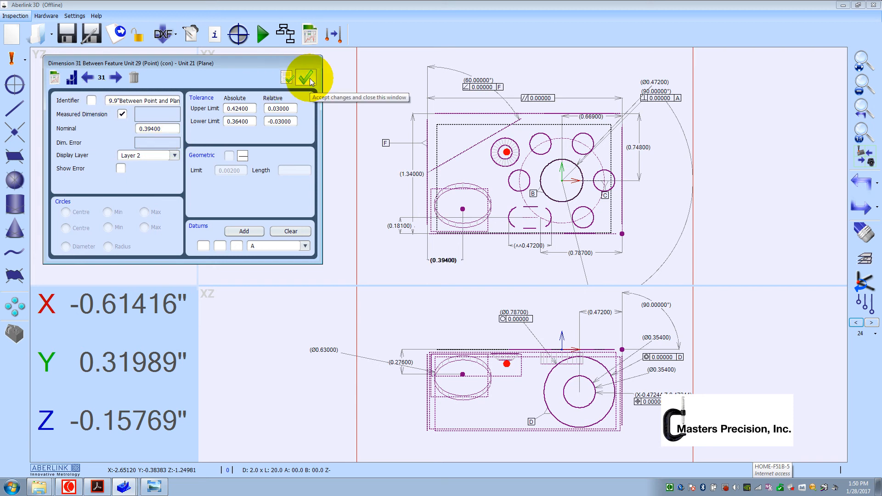
{"action": "left_click", "coordinate": [306, 78]}
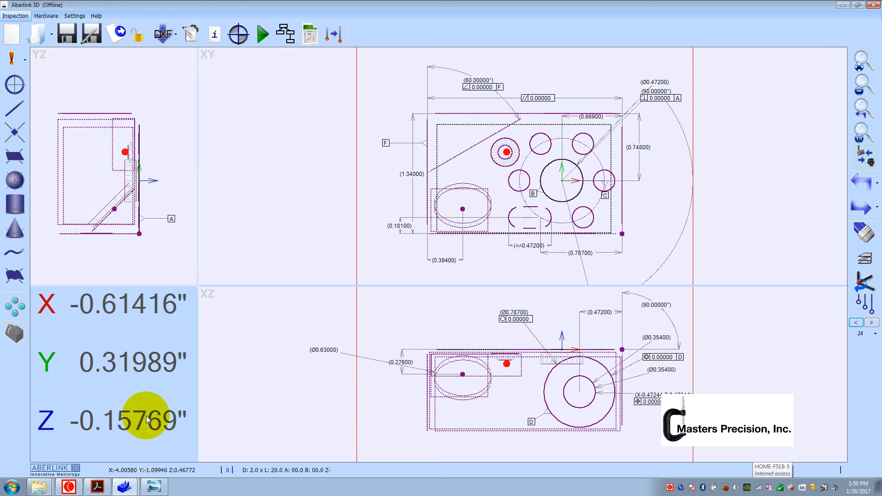
{"action": "left_click", "coordinate": [98, 487]}
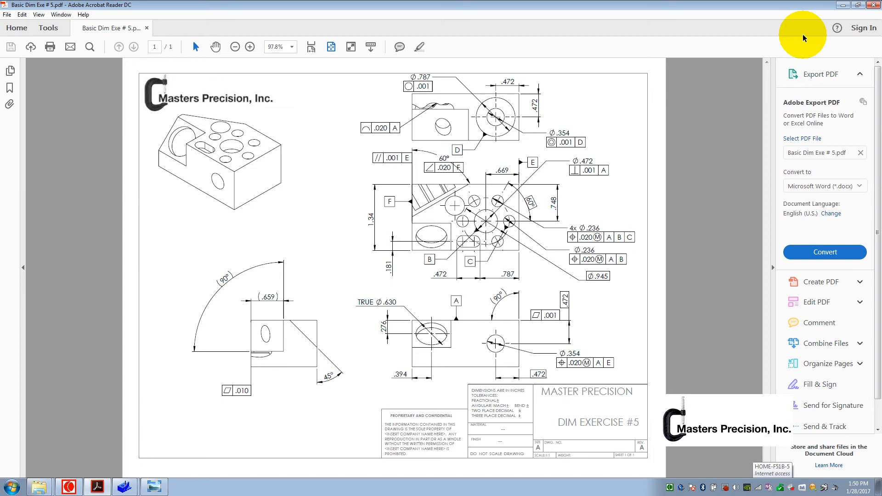
{"action": "left_click", "coordinate": [842, 5]}
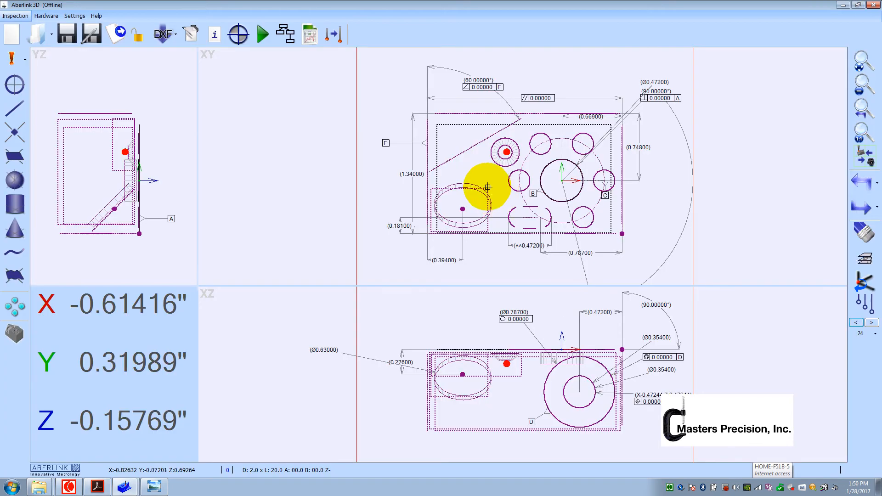
{"action": "left_click", "coordinate": [487, 187]}
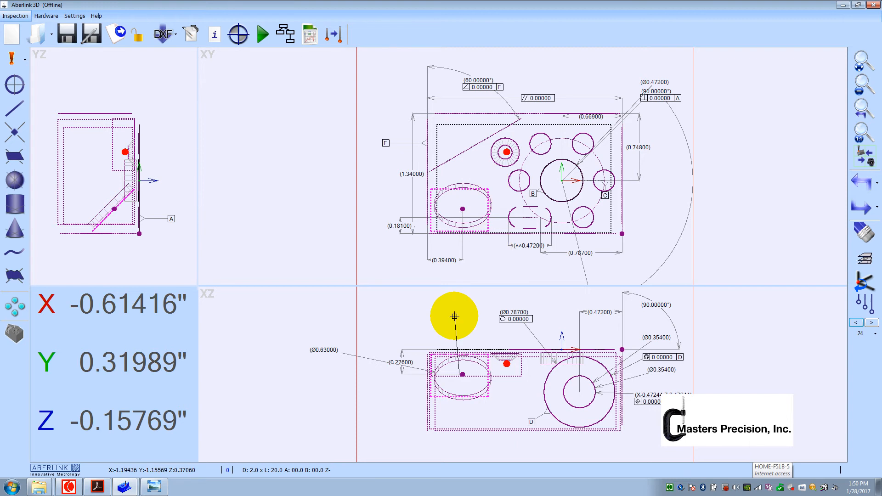
{"action": "left_click", "coordinate": [430, 349]}
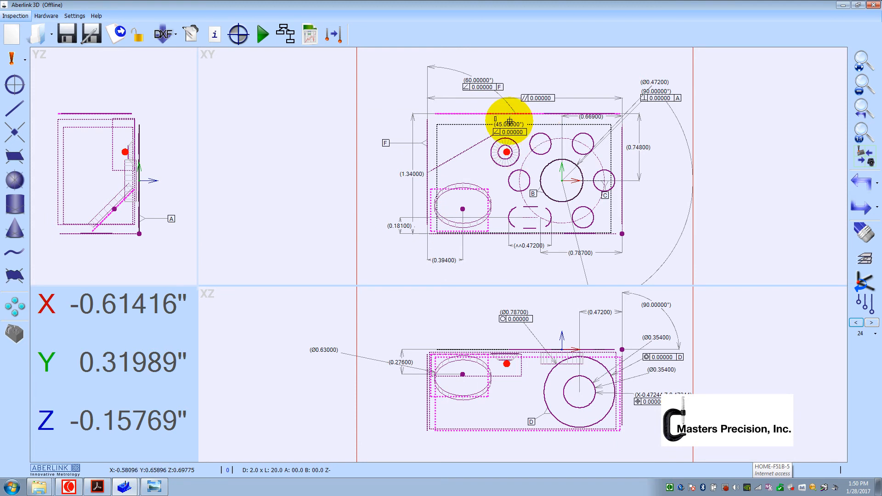
{"action": "left_click", "coordinate": [247, 195]}
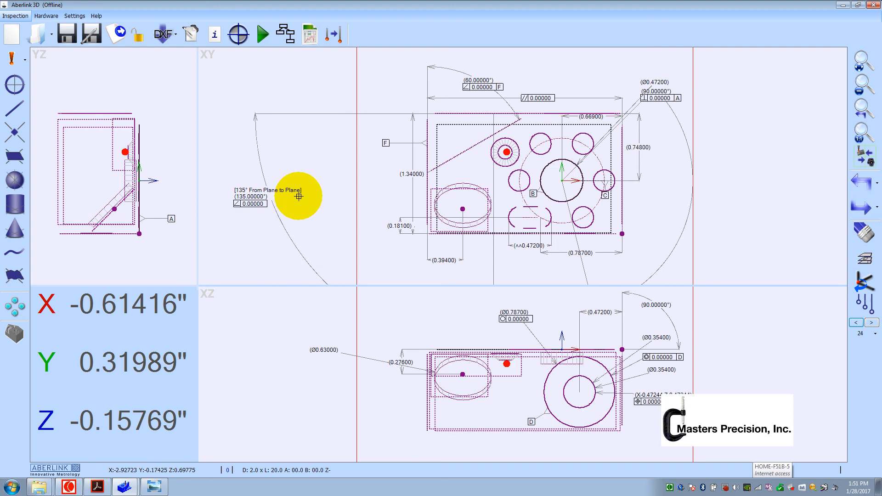
{"action": "left_click", "coordinate": [867, 181]}
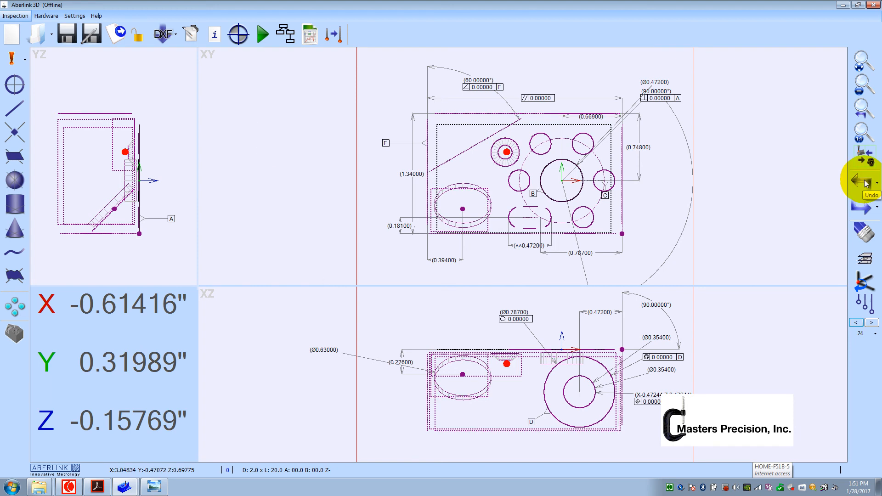
- Dimension the 45° angle between the front plane and the angled-face plane, placing it above the datum F label in the XY view
{"action": "left_click", "coordinate": [615, 235]}
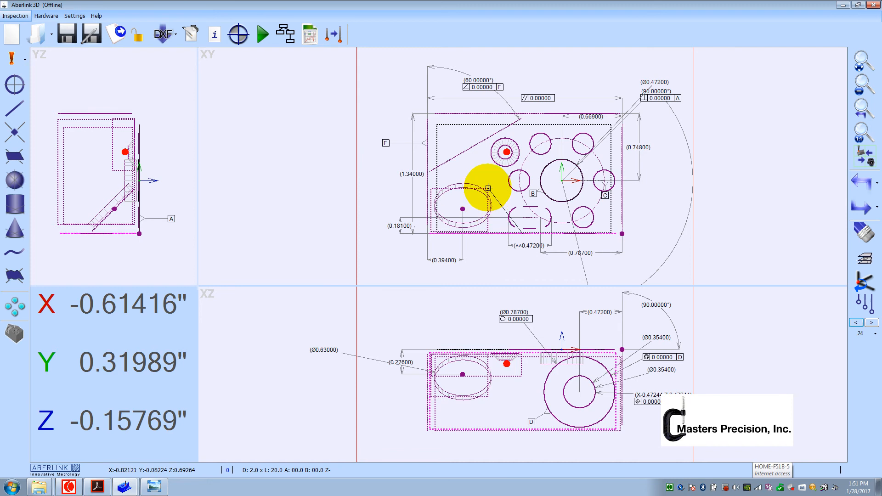
{"action": "left_click", "coordinate": [487, 187]}
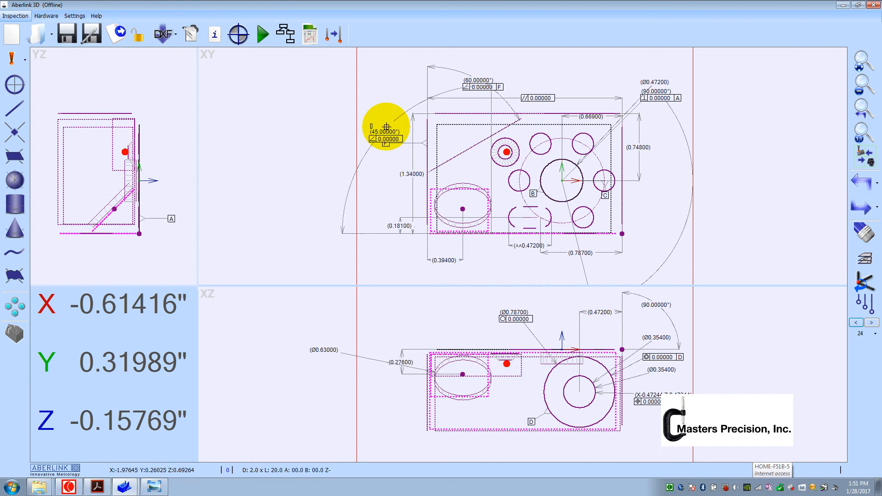
{"action": "left_click", "coordinate": [387, 104]}
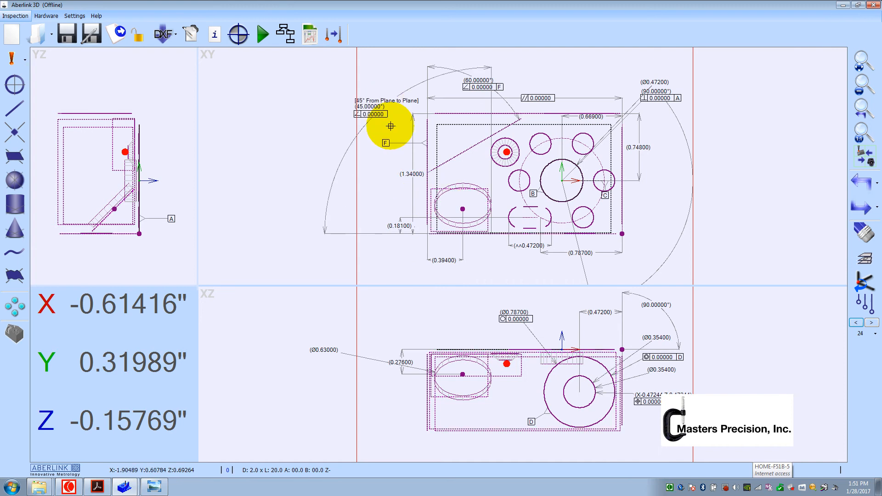
- Give the 45° plane-to-plane dimension relative limits of 1 and -1, turn off its geometric tolerance and identifier, and accept it
{"action": "left_click", "coordinate": [405, 93]}
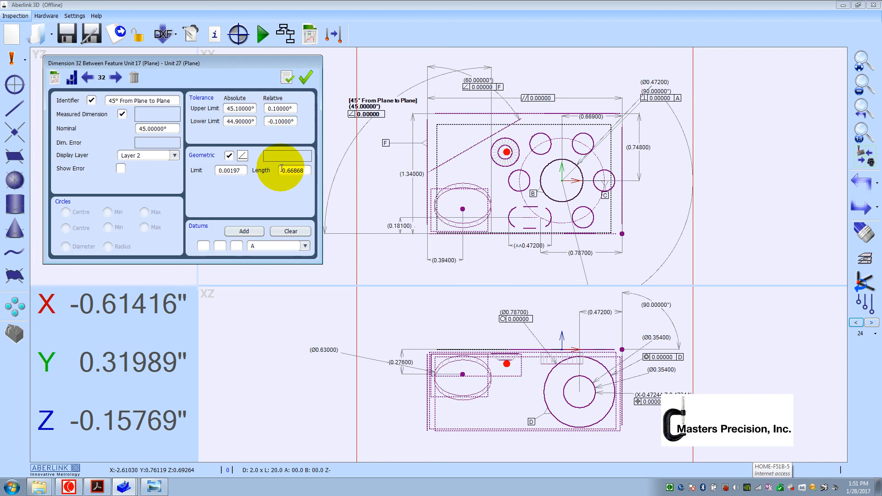
{"action": "type", "text": "1"}
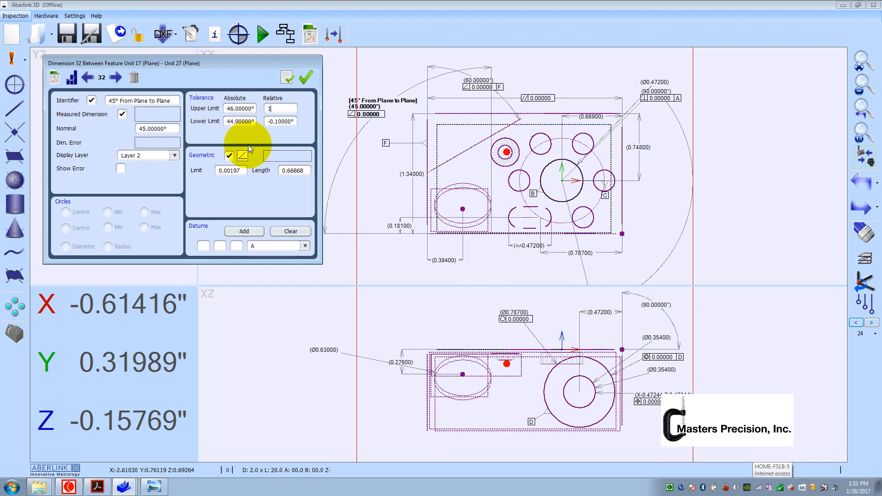
{"action": "key", "text": "Tab"}
{"action": "type", "text": "-1"}
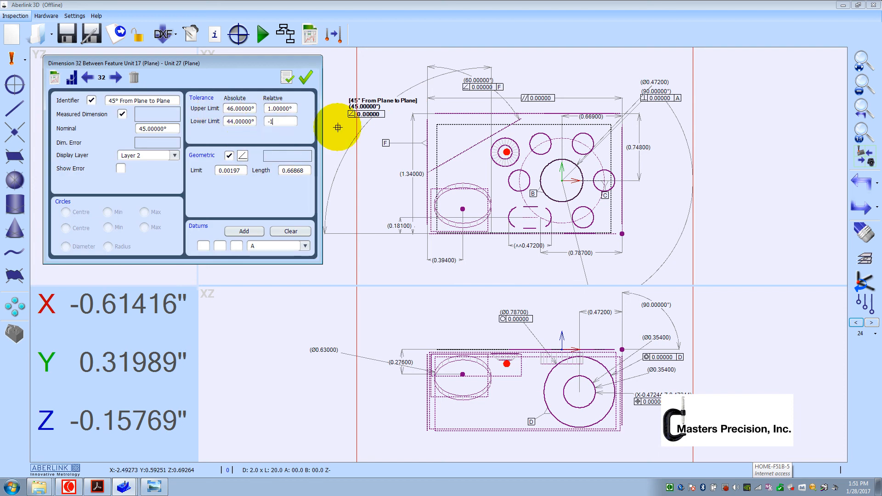
{"action": "left_click", "coordinate": [229, 155]}
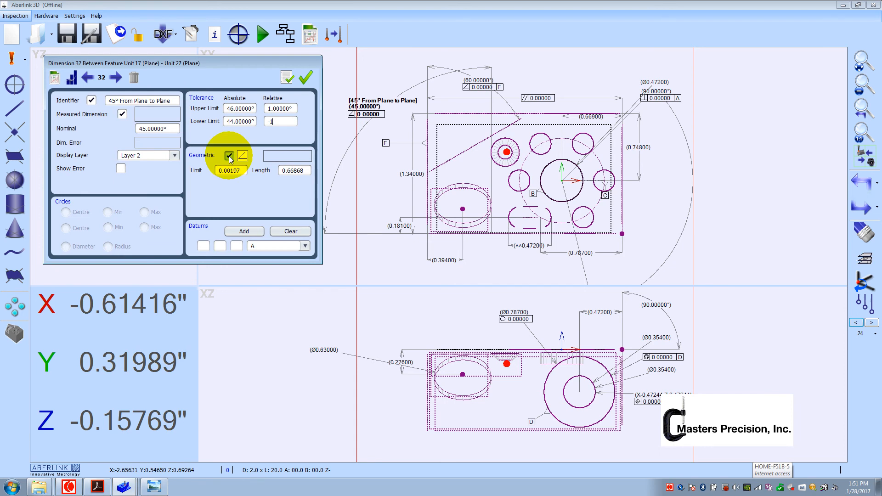
{"action": "left_click", "coordinate": [103, 103]}
{"action": "left_click", "coordinate": [284, 79]}
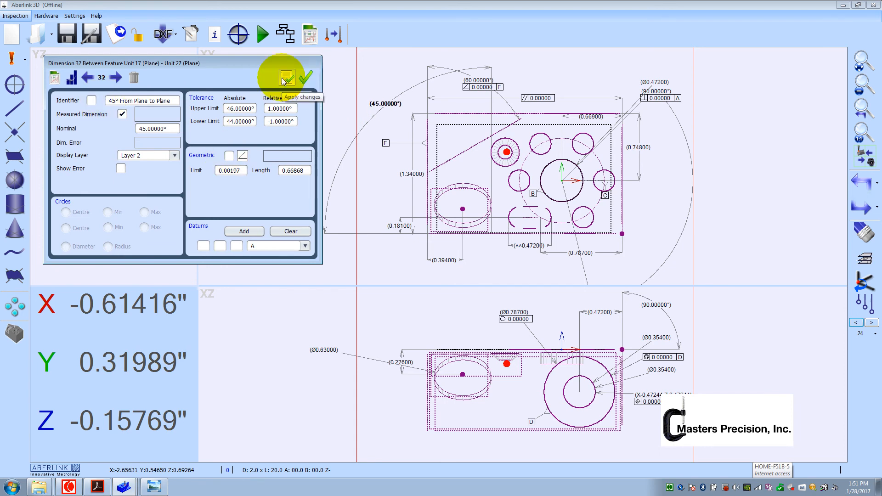
{"action": "left_click", "coordinate": [305, 78]}
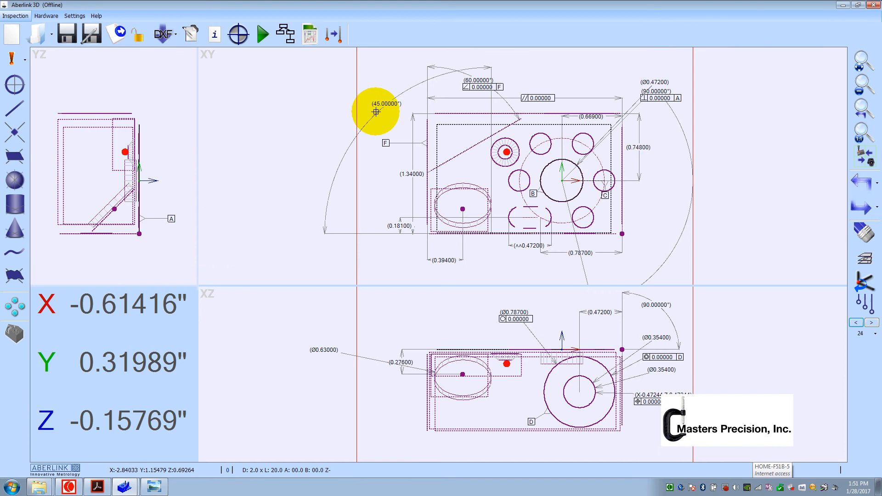
- Move the 45° angle dimension below the part's front plane in the XY view and turn off its angularity tolerance
{"action": "left_click_drag", "start_coordinate": [378, 109], "coordinate": [396, 264]}
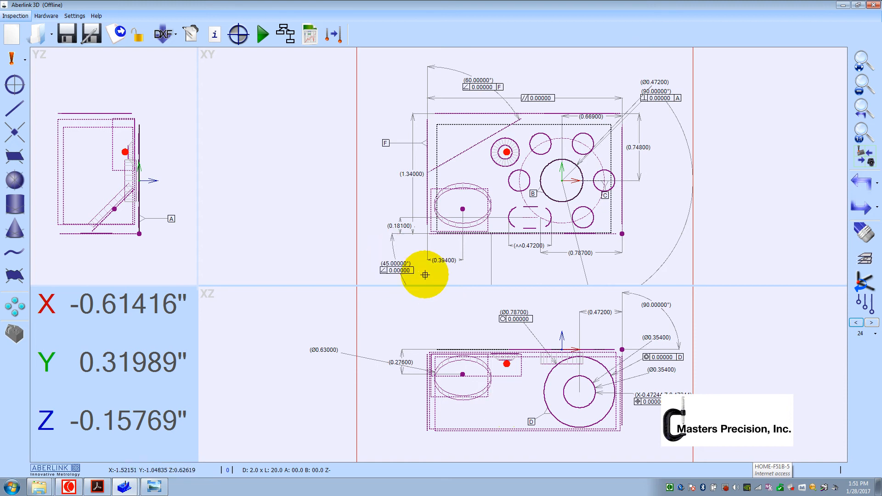
{"action": "double_click", "coordinate": [393, 255]}
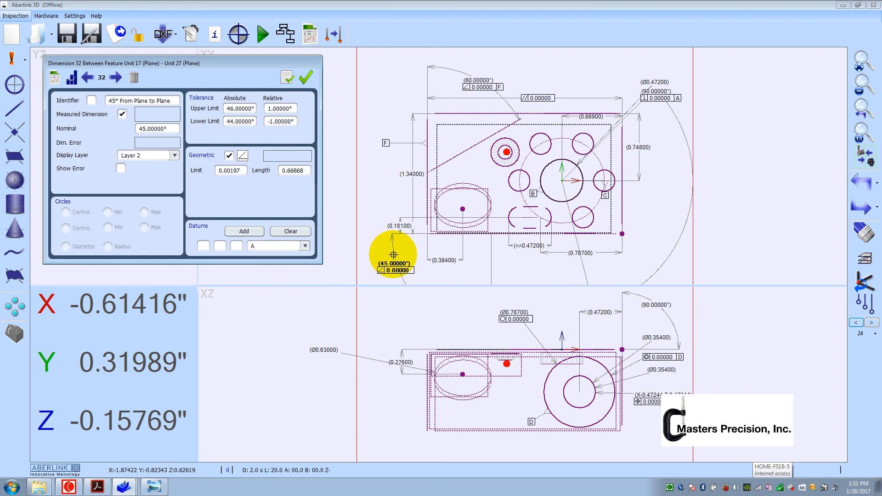
{"action": "left_click", "coordinate": [229, 155]}
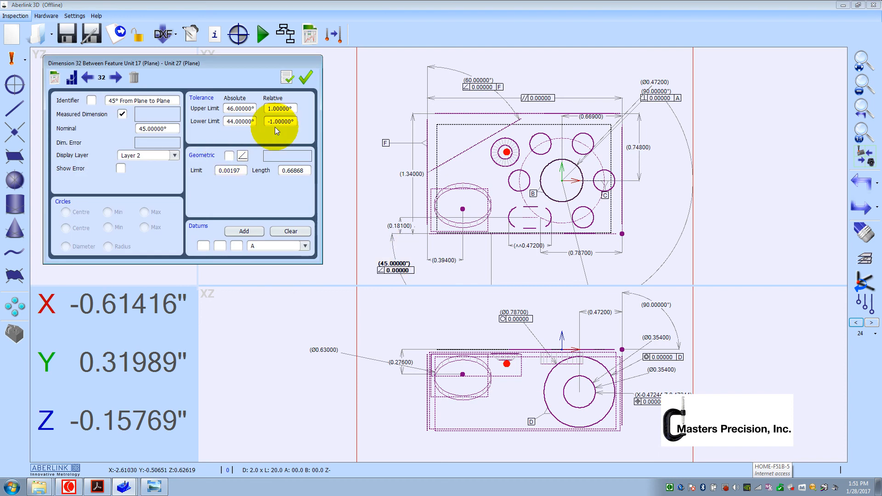
{"action": "left_click", "coordinate": [287, 76]}
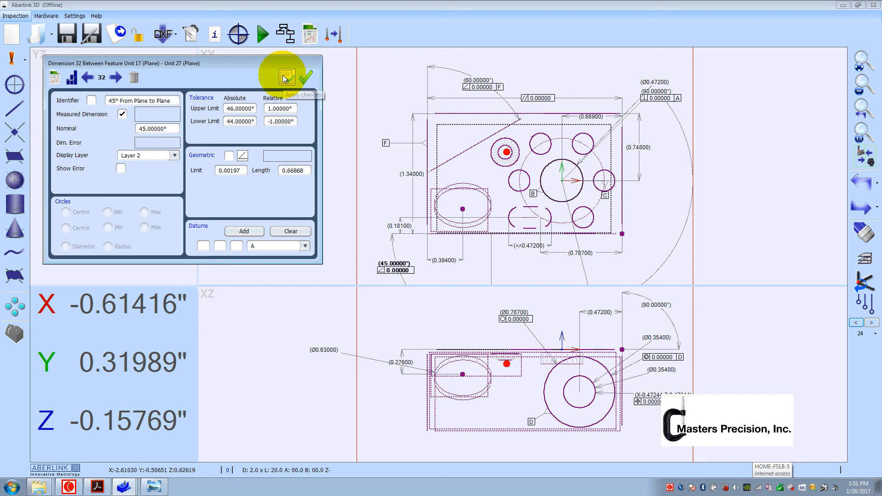
{"action": "left_click", "coordinate": [306, 78]}
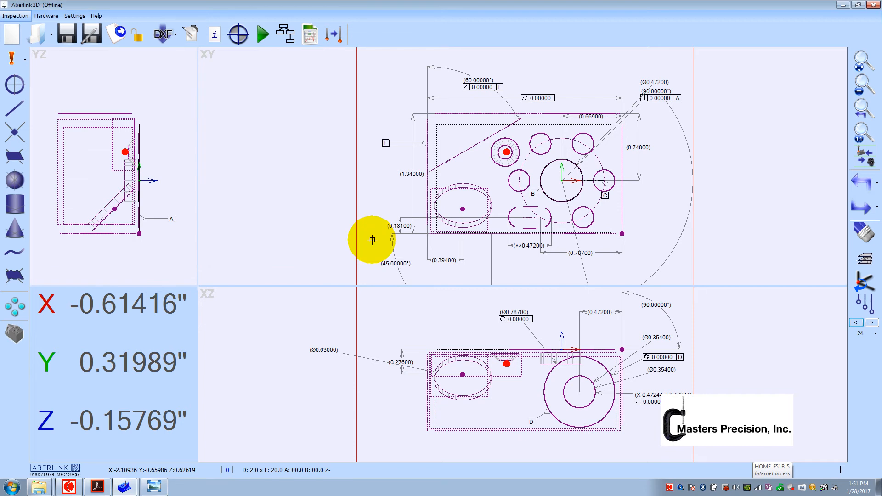
- Check the PDF drawing, then in Aberlink 3D add a flatness callout for the datum A top plane beside the XY view's part
{"action": "left_click", "coordinate": [97, 487]}
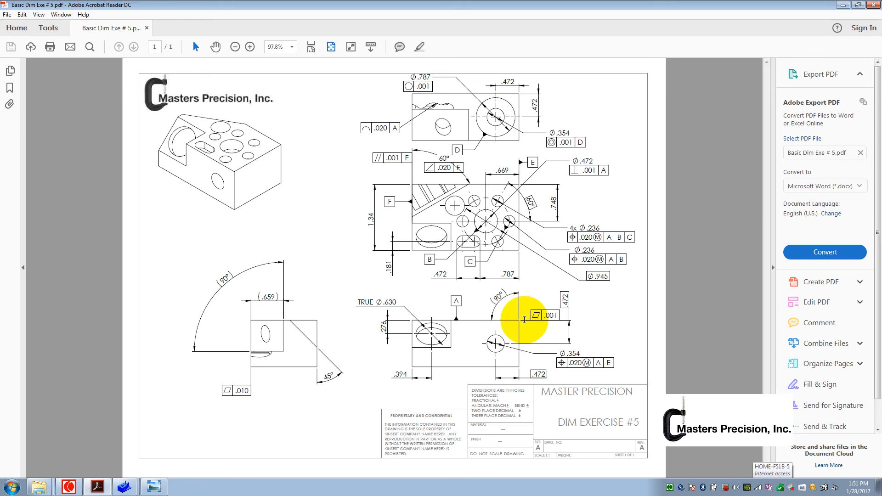
{"action": "left_click", "coordinate": [846, 6]}
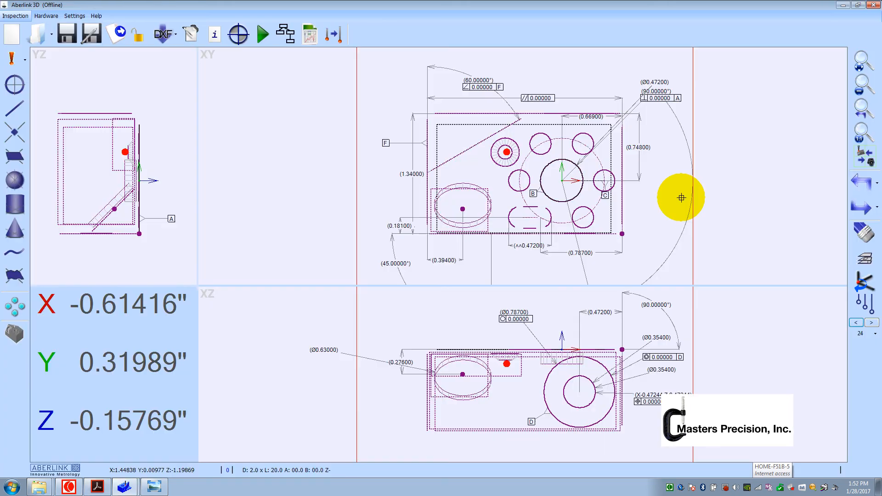
{"action": "left_click", "coordinate": [610, 211]}
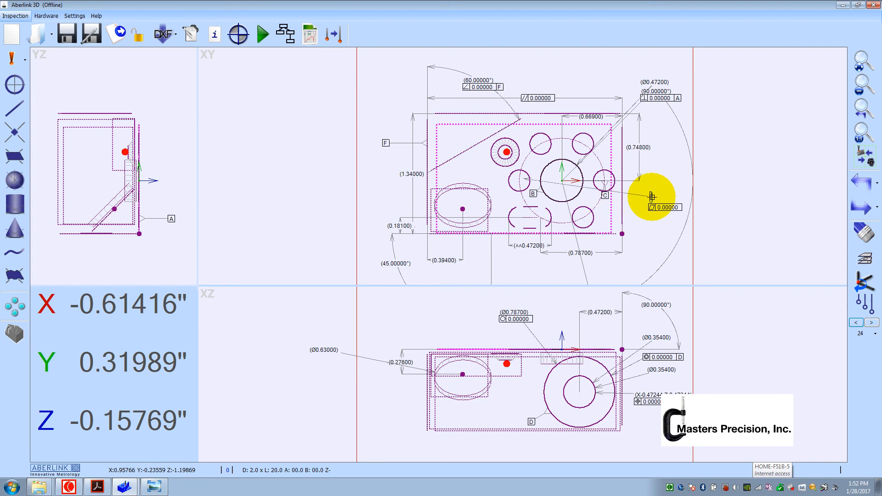
{"action": "left_click", "coordinate": [647, 196]}
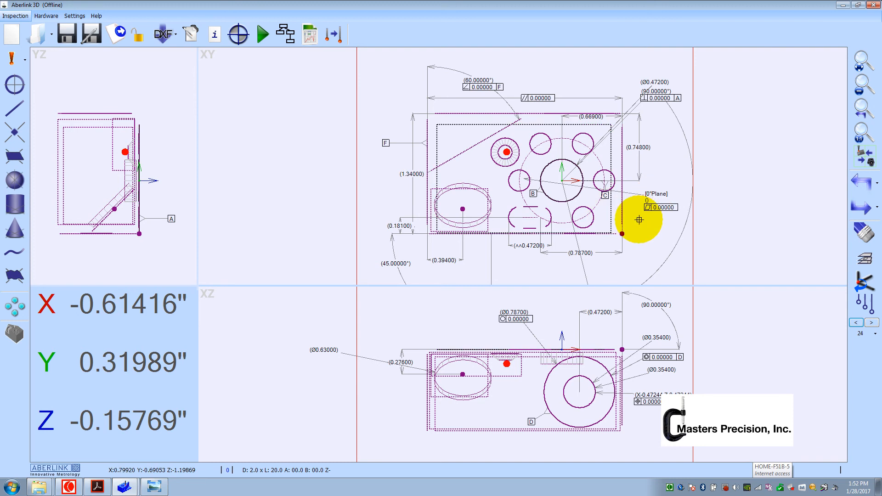
- Set the top plane's flatness limit to 0.001, hide its identifier and move the callout beside the part's top edge in the XZ view
{"action": "double_click", "coordinate": [637, 194]}
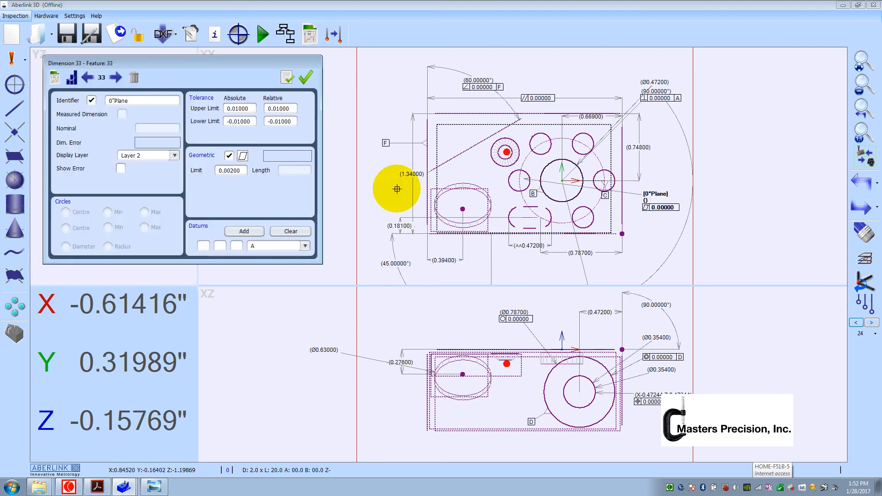
{"action": "left_click", "coordinate": [232, 171]}
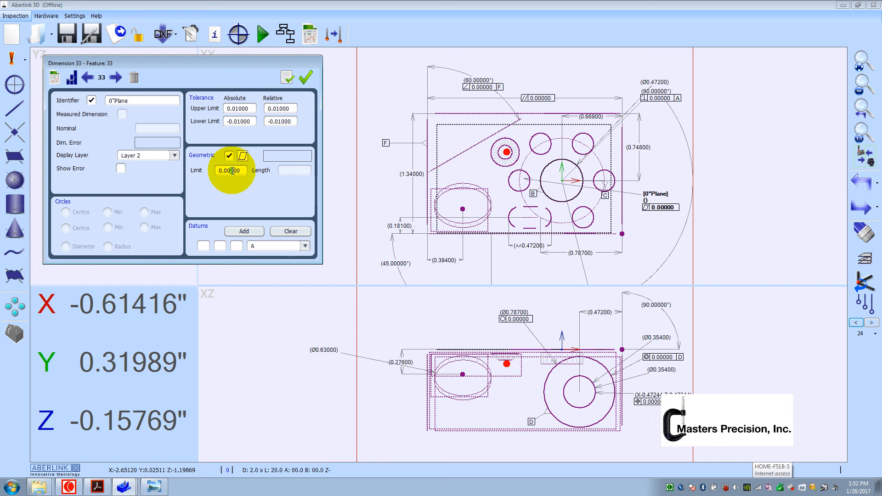
{"action": "type", "text": "1"}
{"action": "left_click", "coordinate": [91, 100]}
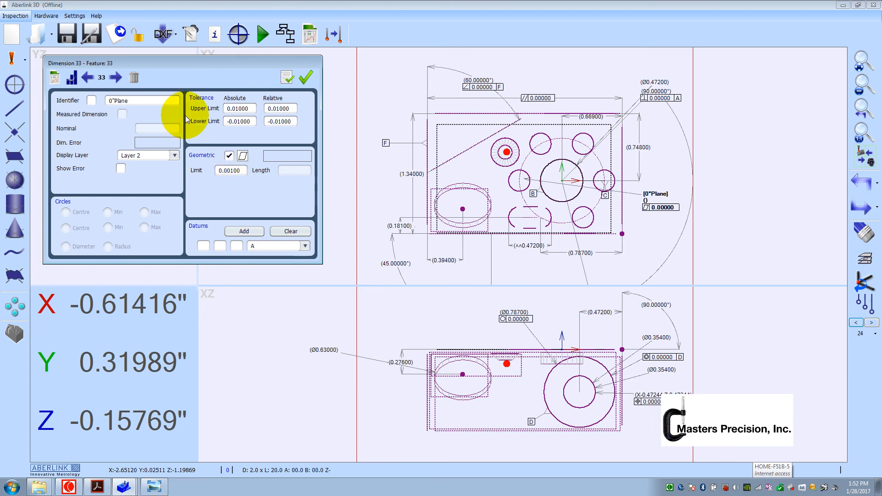
{"action": "left_click", "coordinate": [304, 78]}
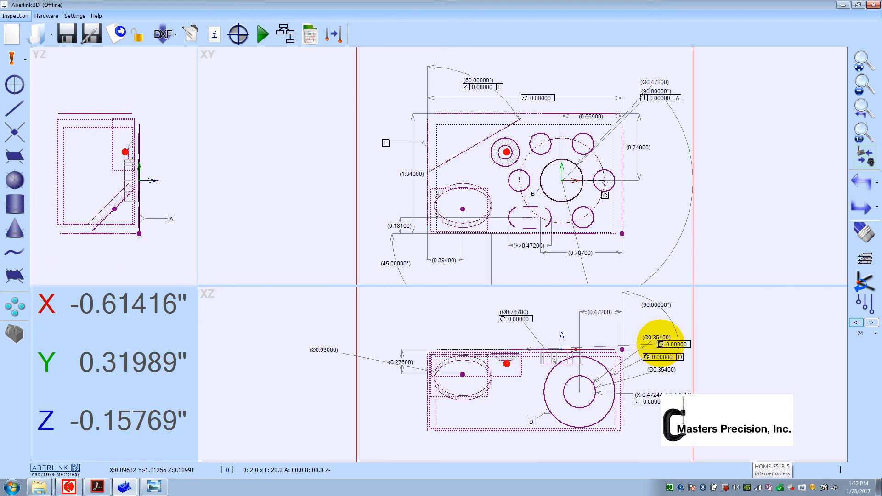
{"action": "left_click", "coordinate": [712, 347]}
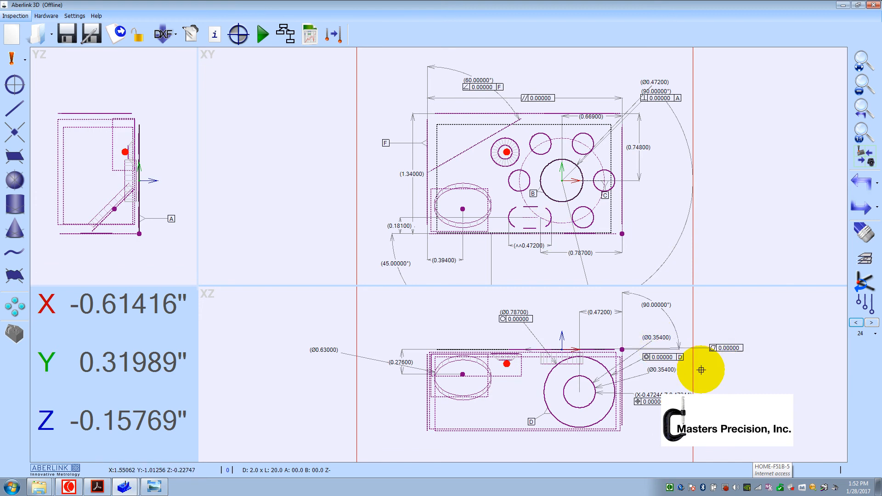
- Add a flatness callout for the front plane beside the part in the XZ view, hide its identifier and accept it
{"action": "left_click", "coordinate": [616, 234]}
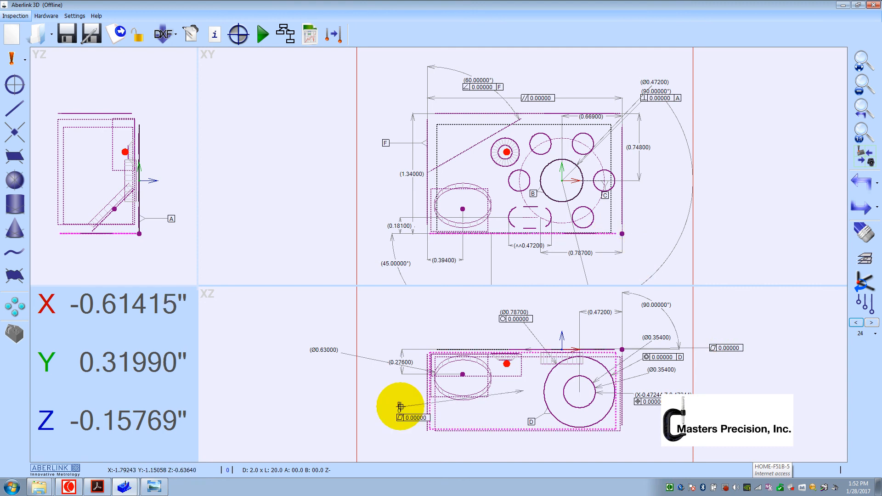
{"action": "left_click", "coordinate": [384, 412]}
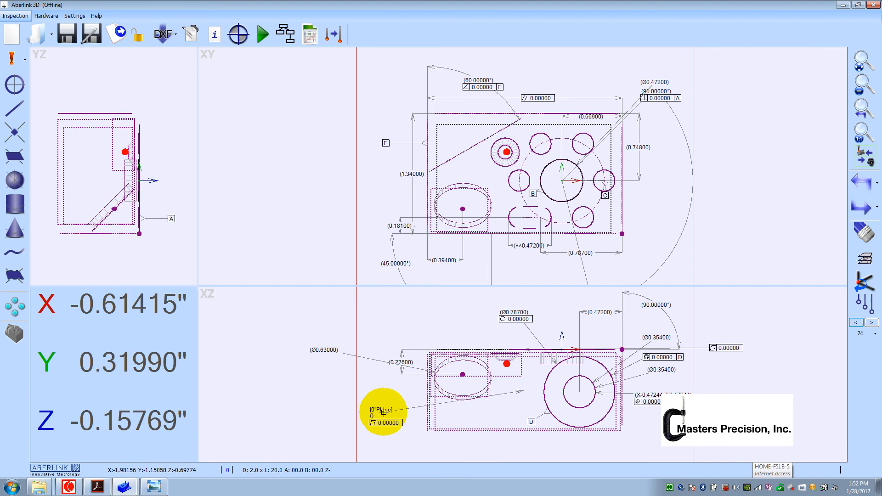
{"action": "double_click", "coordinate": [399, 410]}
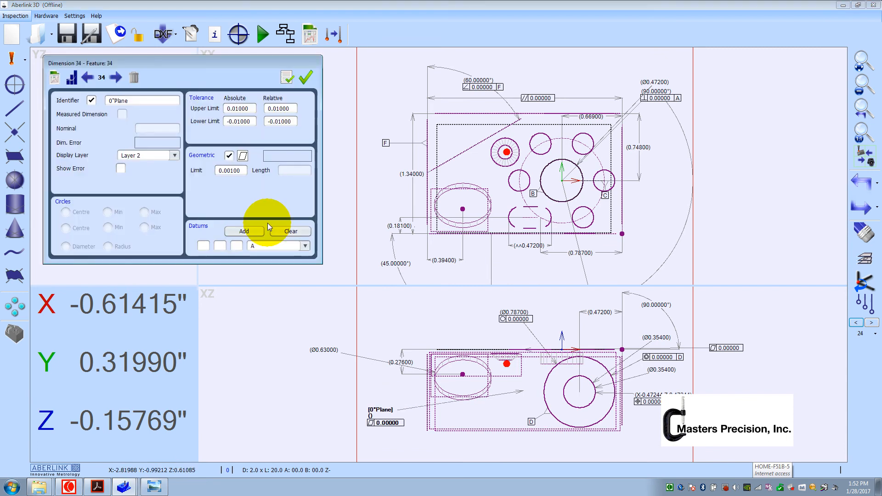
{"action": "left_click", "coordinate": [92, 100]}
{"action": "left_click", "coordinate": [234, 176]}
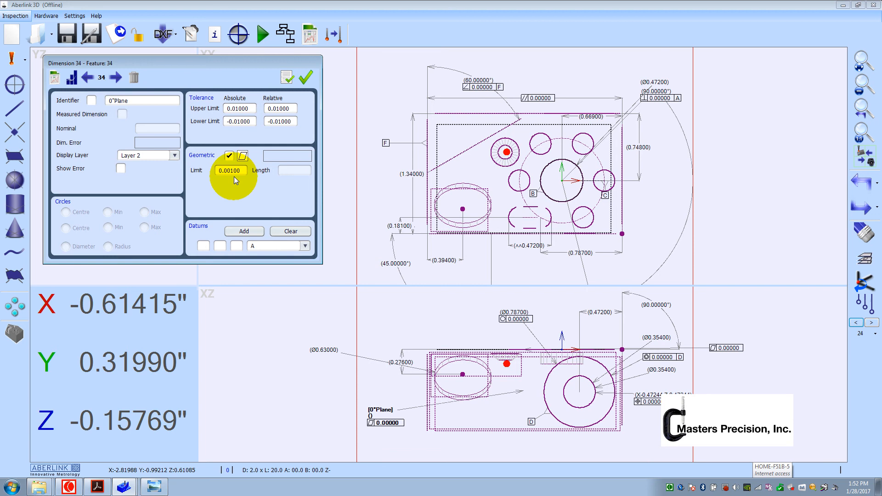
{"action": "left_click", "coordinate": [294, 81]}
{"action": "left_click", "coordinate": [302, 83]}
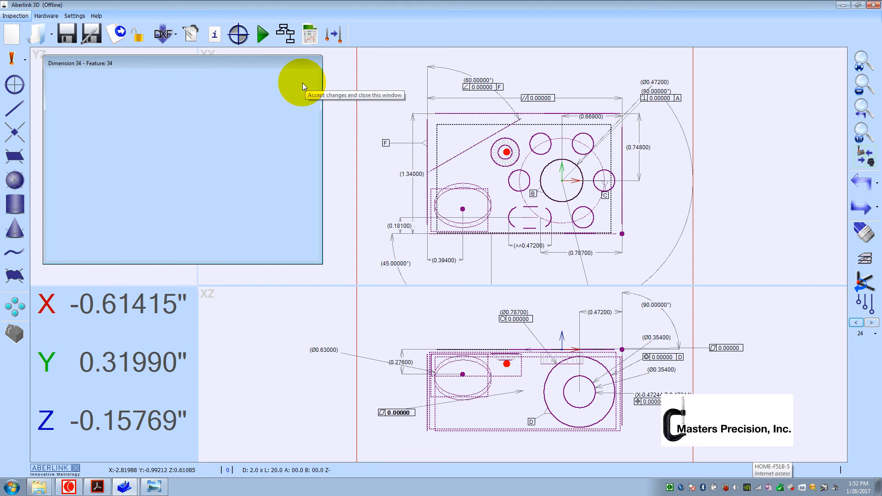
- Check the drawing, then try constructing a line from the 60° angled plane and the datum F side plane in Aberlink 3D and delete it
{"action": "left_click", "coordinate": [97, 487]}
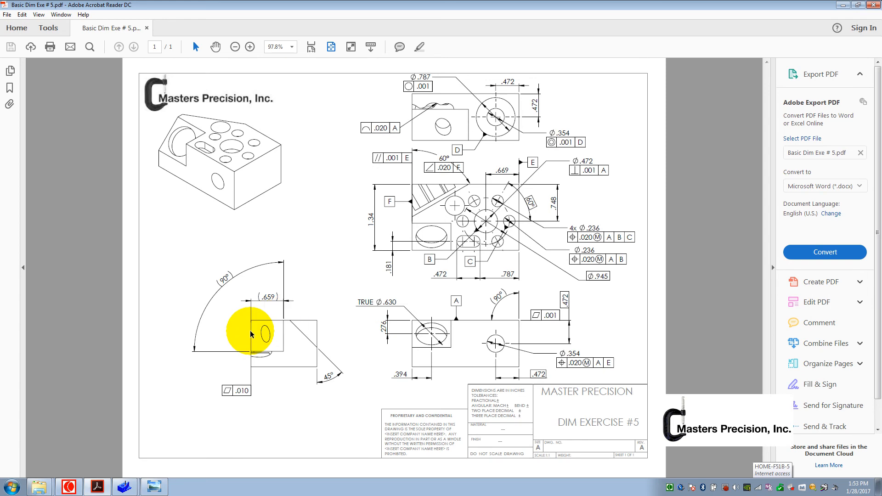
{"action": "left_click", "coordinate": [836, 7]}
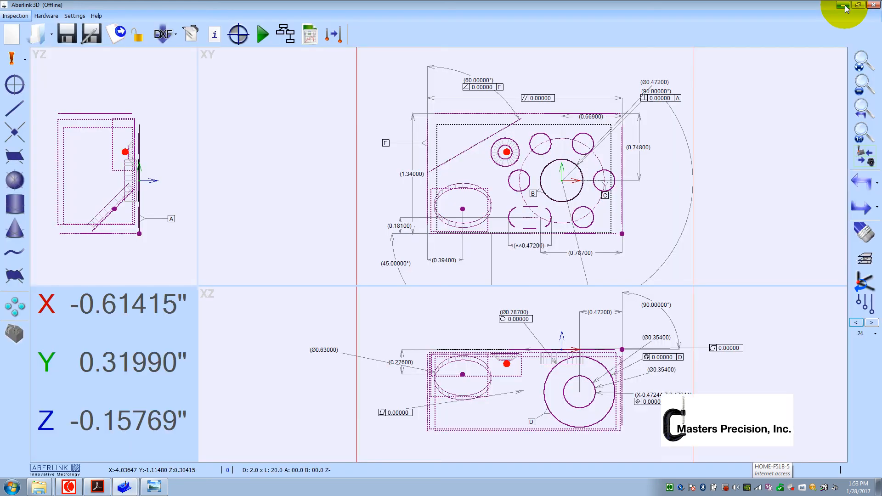
{"action": "left_click", "coordinate": [18, 112]}
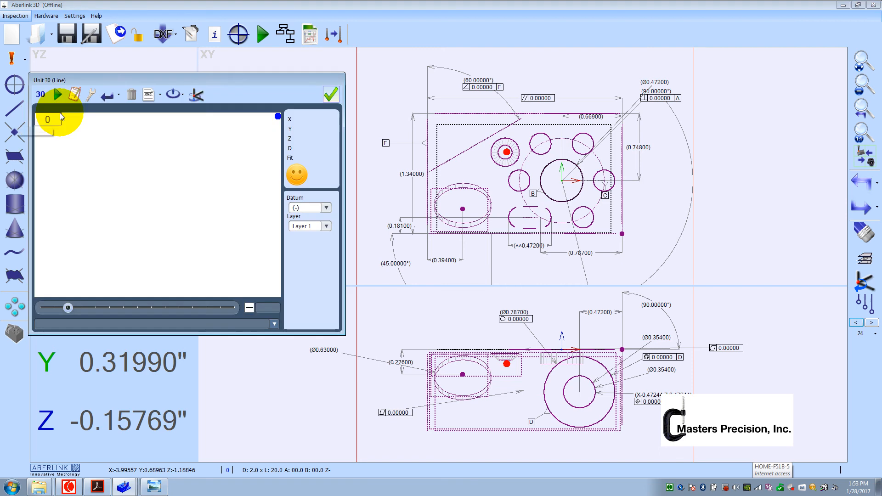
{"action": "left_click", "coordinate": [91, 95]}
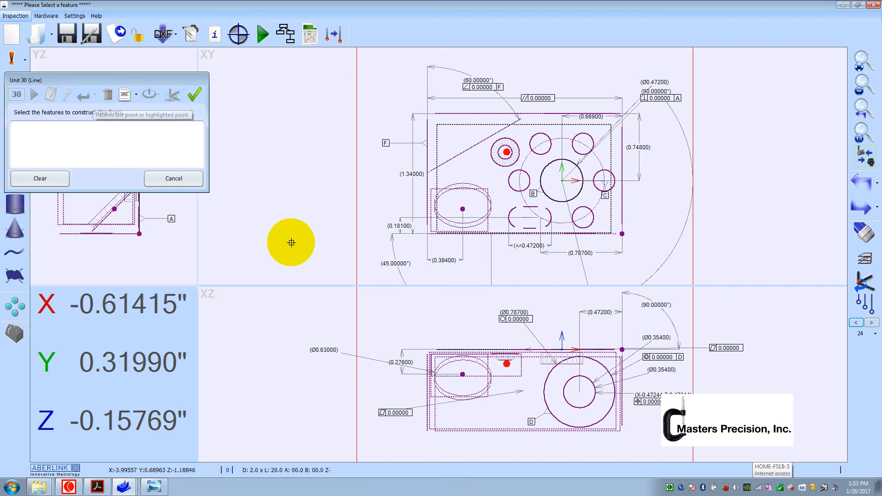
{"action": "left_click", "coordinate": [477, 145]}
{"action": "left_click", "coordinate": [423, 126]}
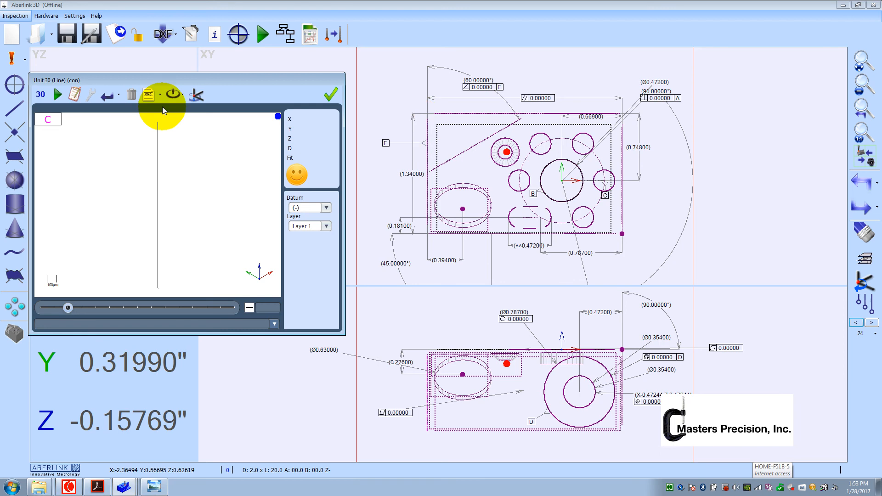
{"action": "left_click", "coordinate": [129, 92]}
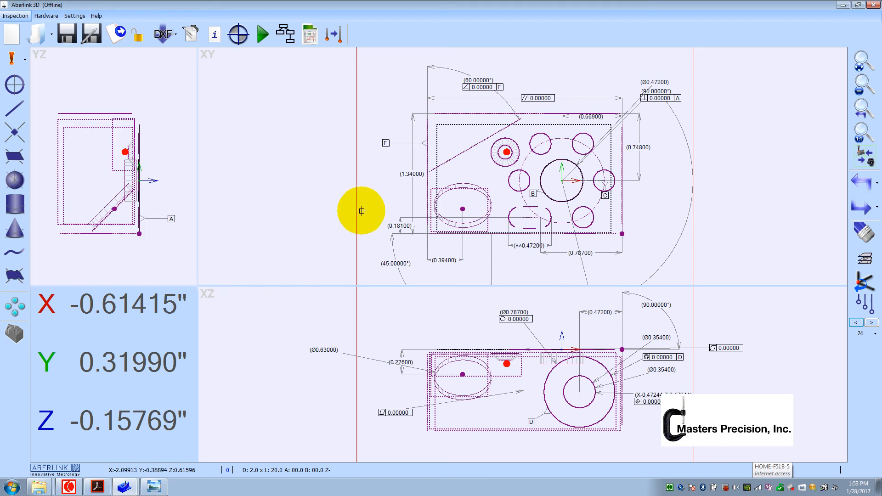
- Construct a line at the intersection of the 60° angled plane and the datum F side plane and accept it
{"action": "left_click", "coordinate": [13, 110]}
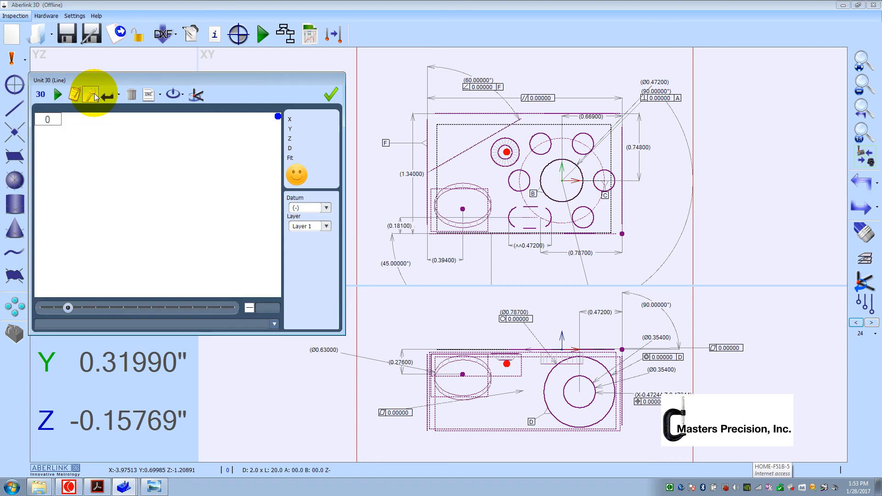
{"action": "left_click", "coordinate": [91, 95]}
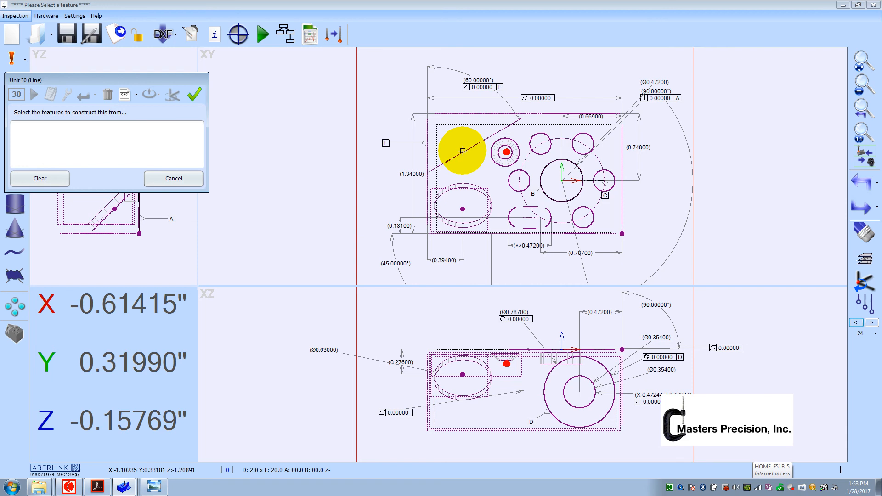
{"action": "left_click", "coordinate": [463, 150]}
{"action": "left_click", "coordinate": [427, 124]}
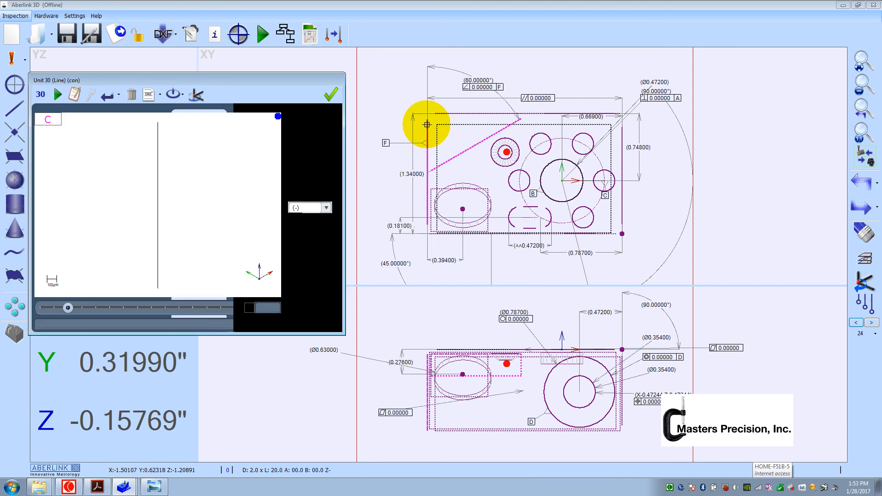
{"action": "left_click", "coordinate": [336, 96]}
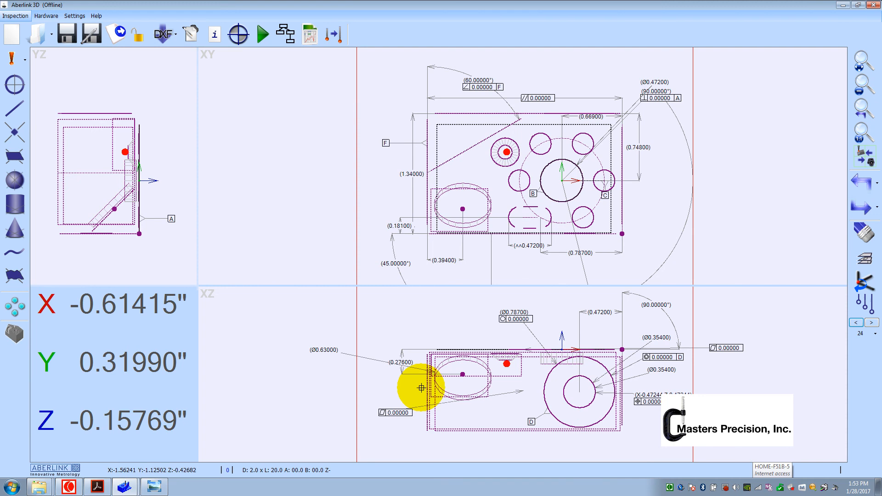
- Go through the measured units and highlight the constructed line Unit 30
{"action": "left_click", "coordinate": [857, 323]}
{"action": "left_click", "coordinate": [870, 323]}
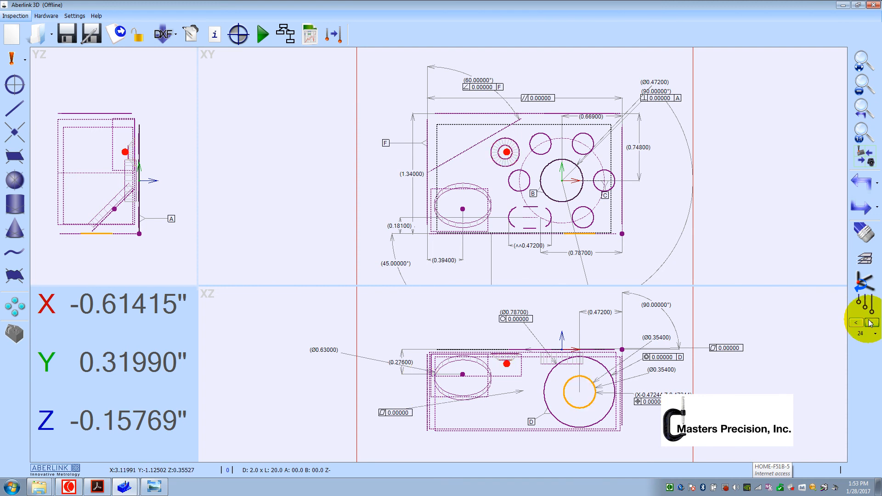
{"action": "left_click", "coordinate": [870, 323]}
{"action": "left_click", "coordinate": [870, 323]}
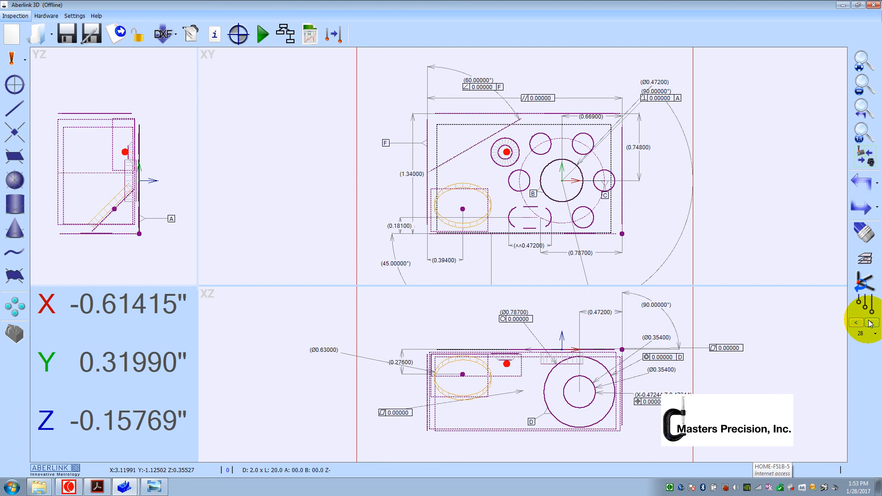
{"action": "left_click", "coordinate": [875, 334]}
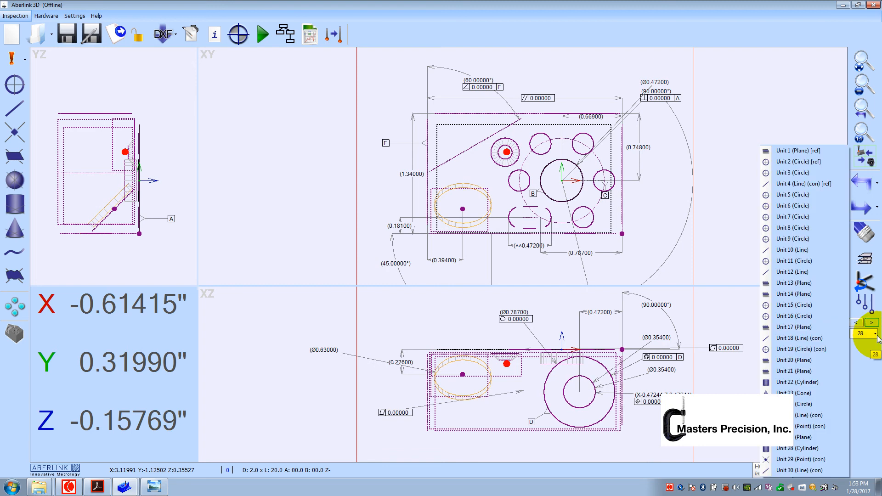
{"action": "left_click", "coordinate": [790, 470]}
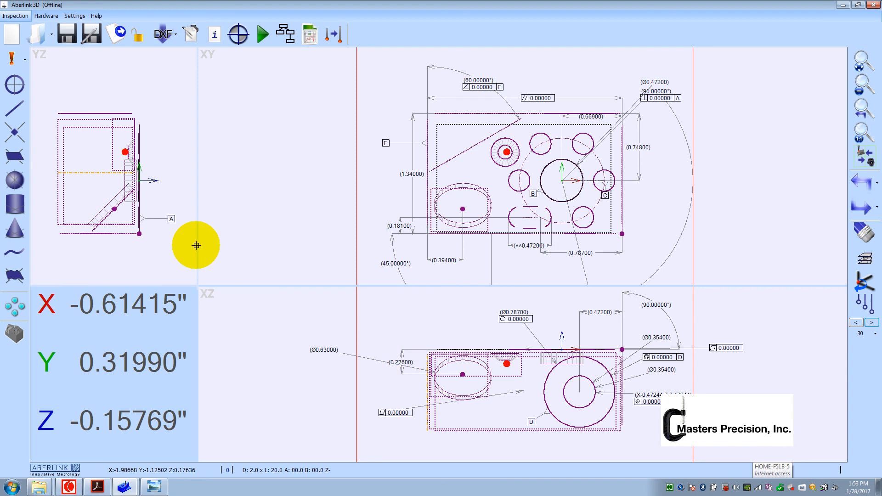
- Construct a point where the Unit 30 line meets the datum A plane and accept it
{"action": "left_click", "coordinate": [16, 133]}
{"action": "left_click", "coordinate": [52, 121]}
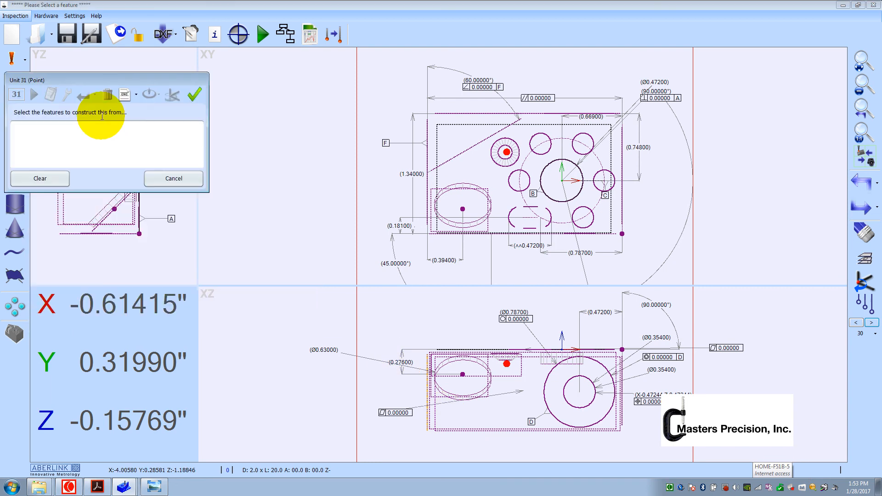
{"action": "left_click", "coordinate": [384, 321]}
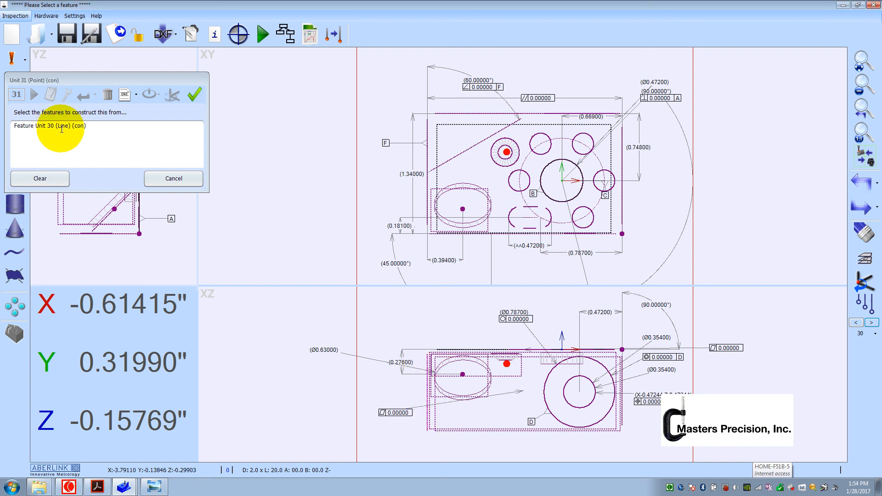
{"action": "left_click", "coordinate": [425, 143]}
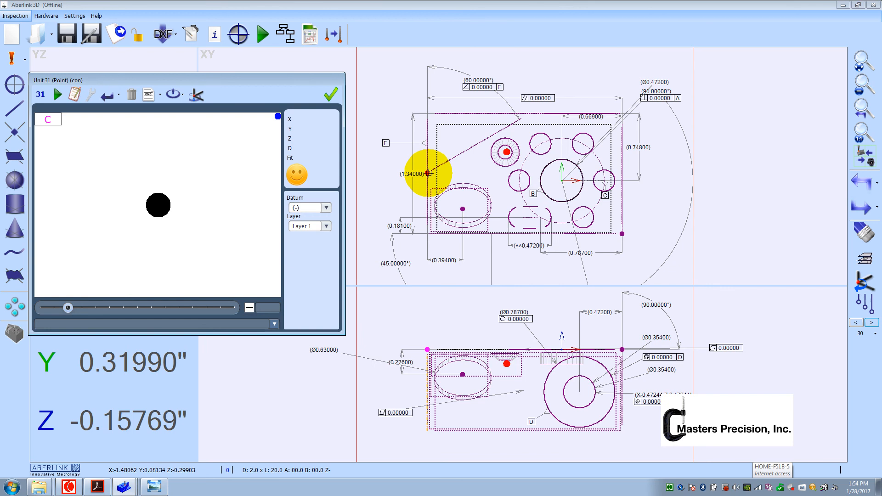
{"action": "left_click", "coordinate": [331, 96]}
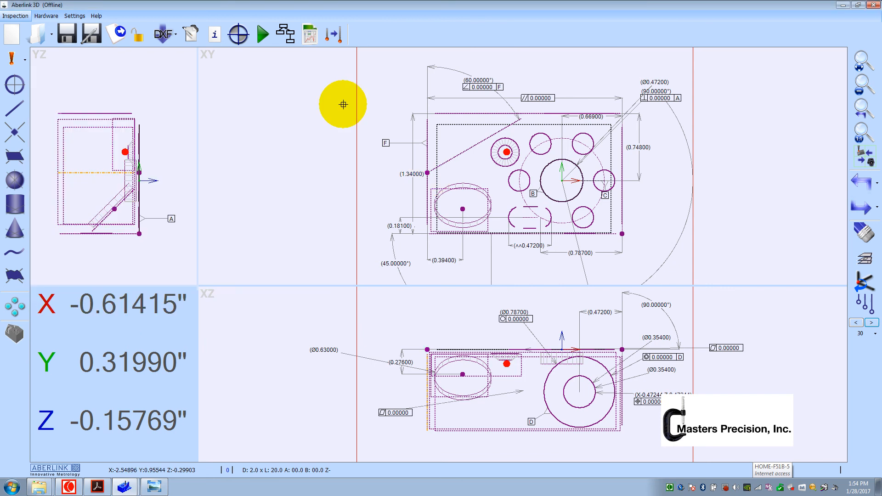
- Check the PDF drawing, then in Aberlink 3D dimension from the constructed corner point to the plane along the block's upper edge in the XY view
{"action": "left_click", "coordinate": [97, 486]}
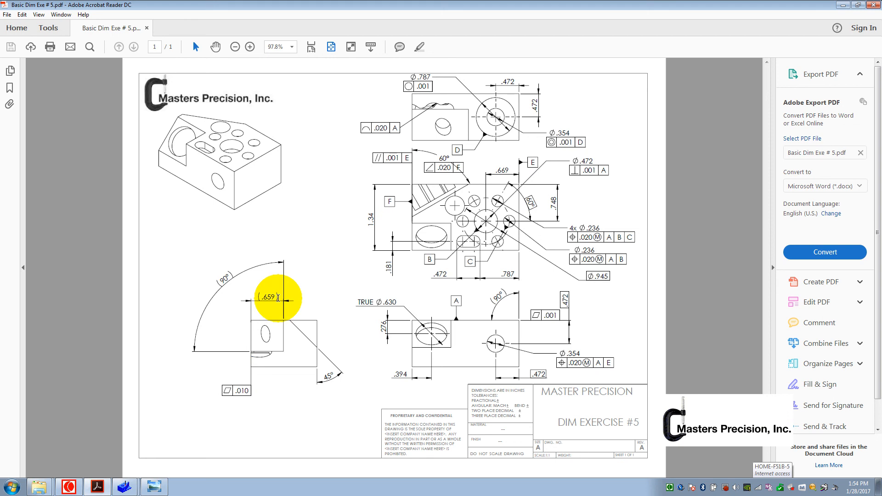
{"action": "left_click", "coordinate": [843, 5]}
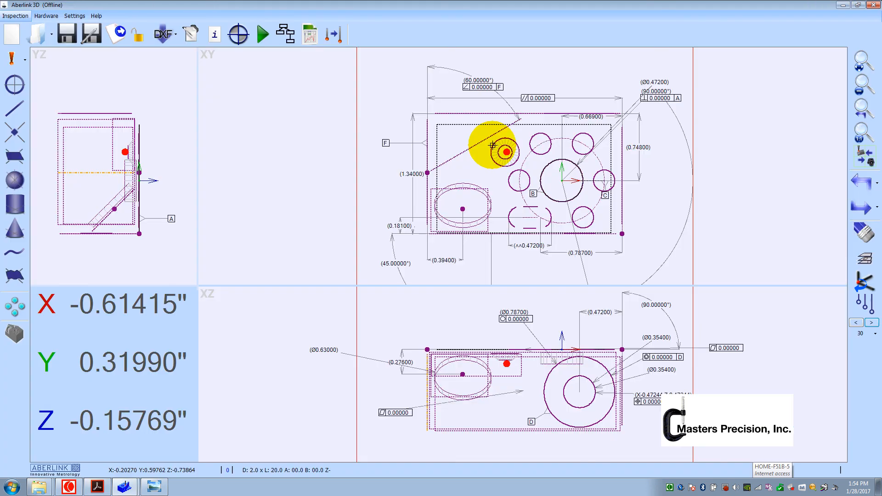
{"action": "left_click", "coordinate": [429, 170]}
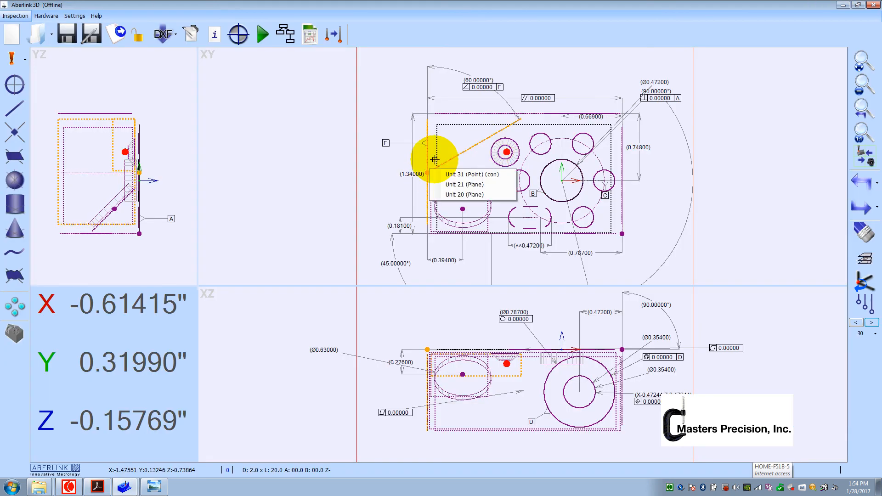
{"action": "left_click", "coordinate": [469, 175]}
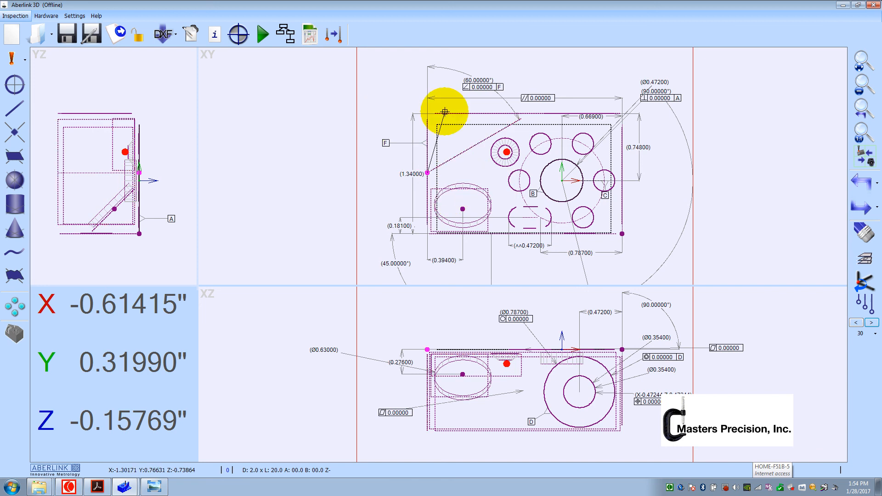
{"action": "left_click", "coordinate": [444, 112]}
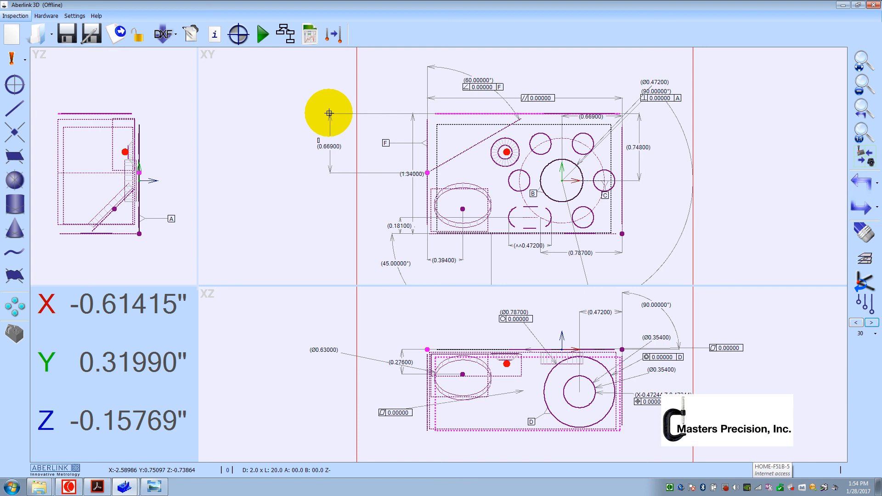
{"action": "left_click", "coordinate": [329, 113]}
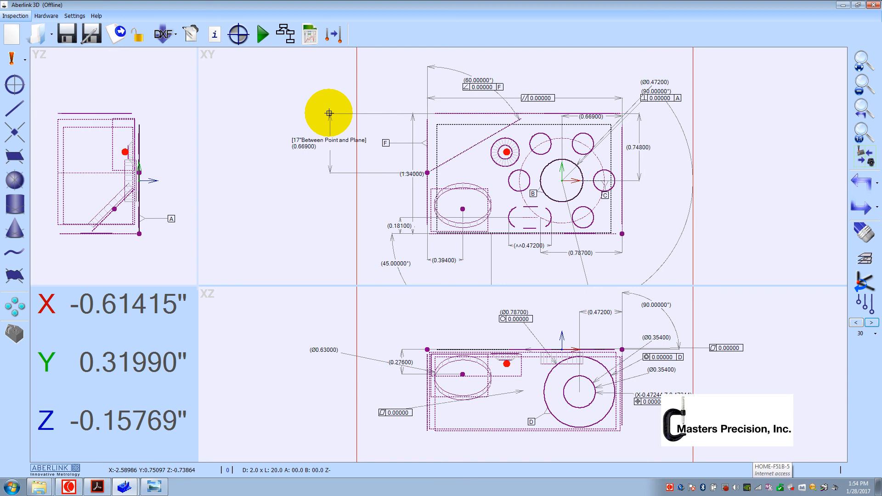
- Recheck the PDF drawing, then delete the dimension between the constructed corner point and the upper-edge plane in Aberlink 3D
{"action": "left_click", "coordinate": [99, 487]}
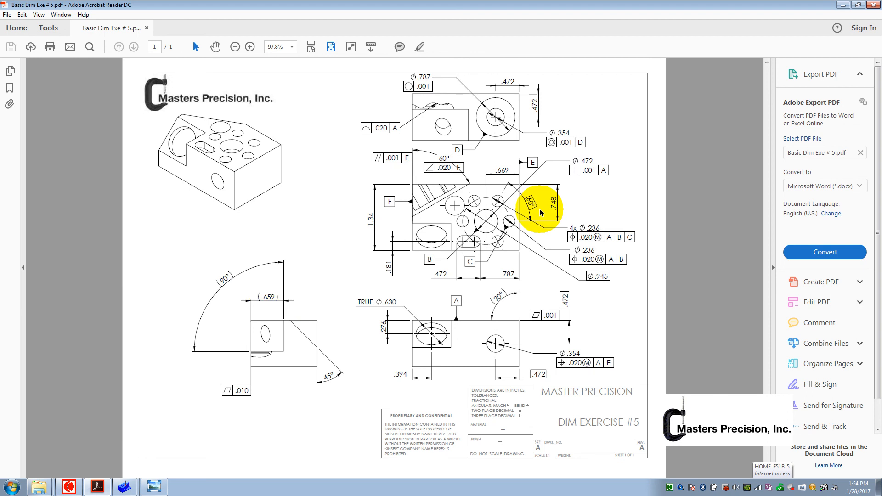
{"action": "left_click", "coordinate": [843, 5]}
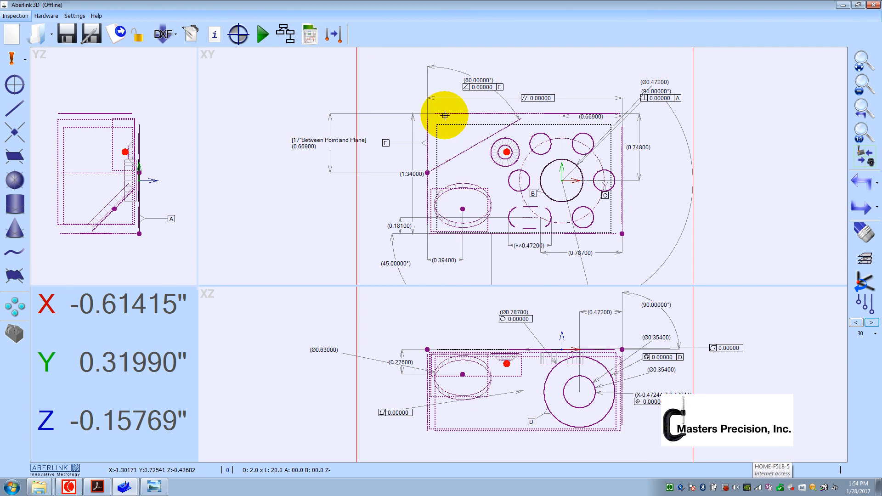
{"action": "double_click", "coordinate": [330, 127]}
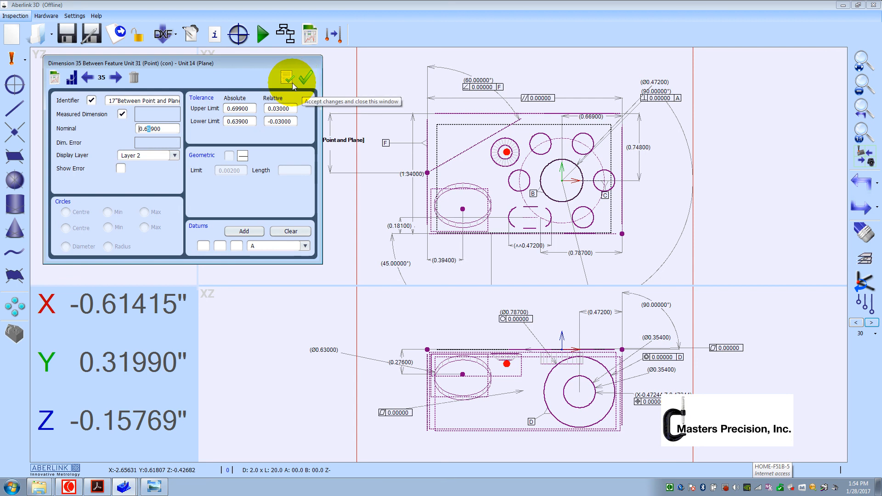
{"action": "left_click", "coordinate": [137, 76]}
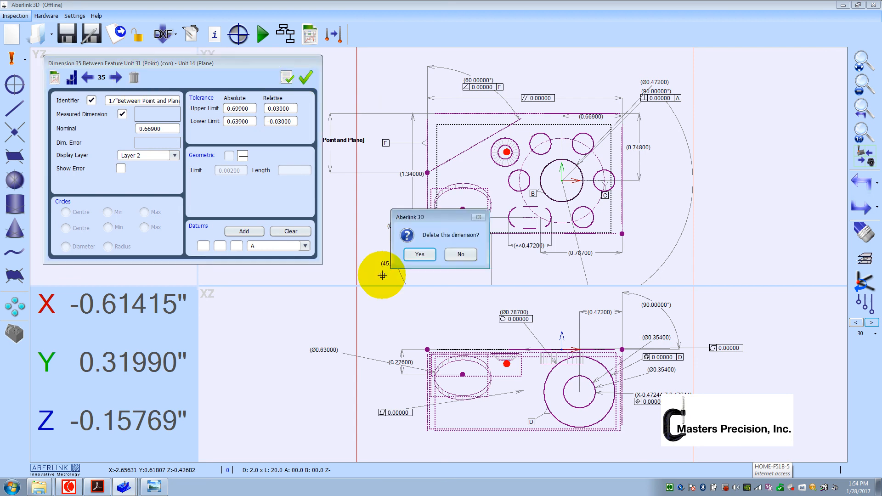
{"action": "left_click", "coordinate": [393, 253]}
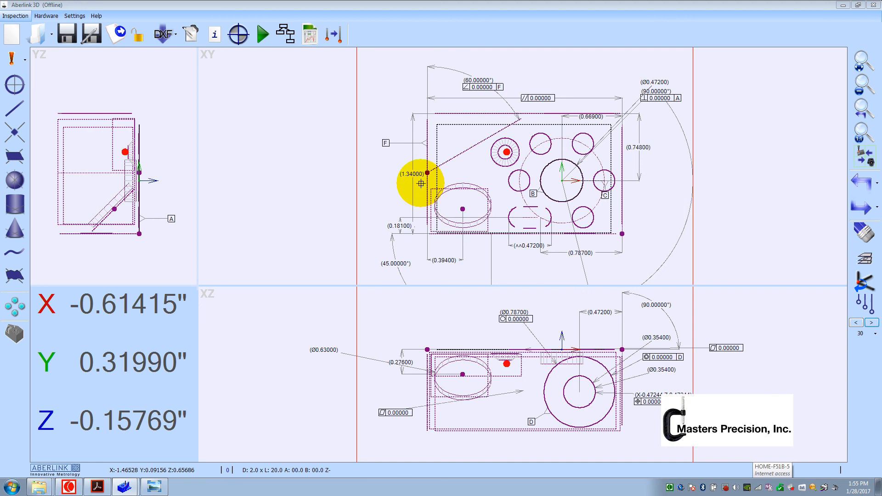
- Check the PDF drawing again, then in Aberlink 3D dimension the constructed corner point to the upper-edge plane, placing it beside the part in the XY view
{"action": "left_click", "coordinate": [123, 486]}
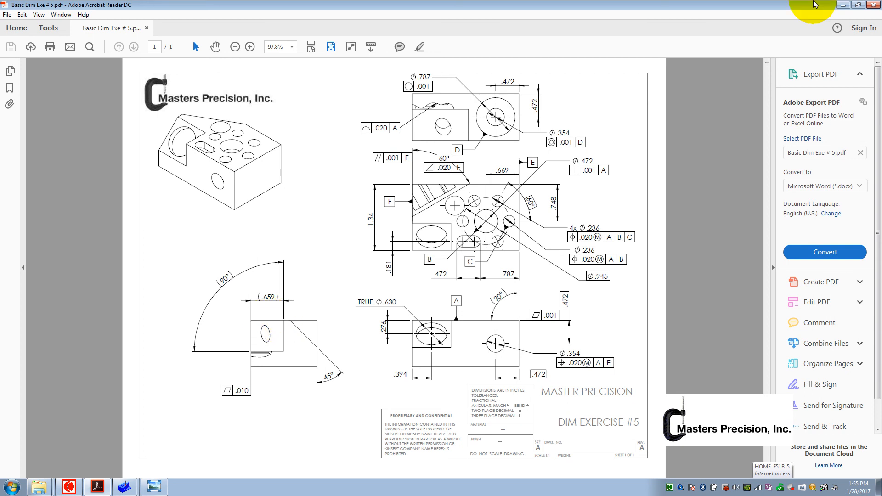
{"action": "left_click", "coordinate": [844, 5]}
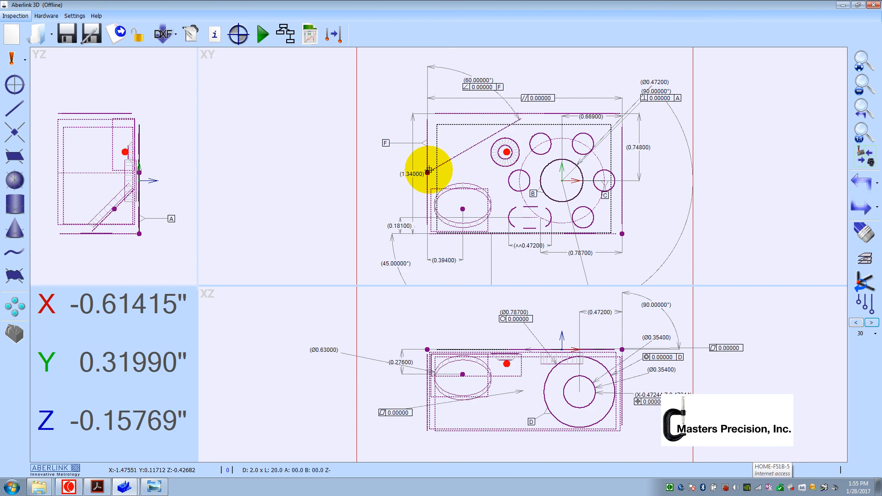
{"action": "left_click", "coordinate": [428, 171]}
{"action": "left_click", "coordinate": [459, 186]}
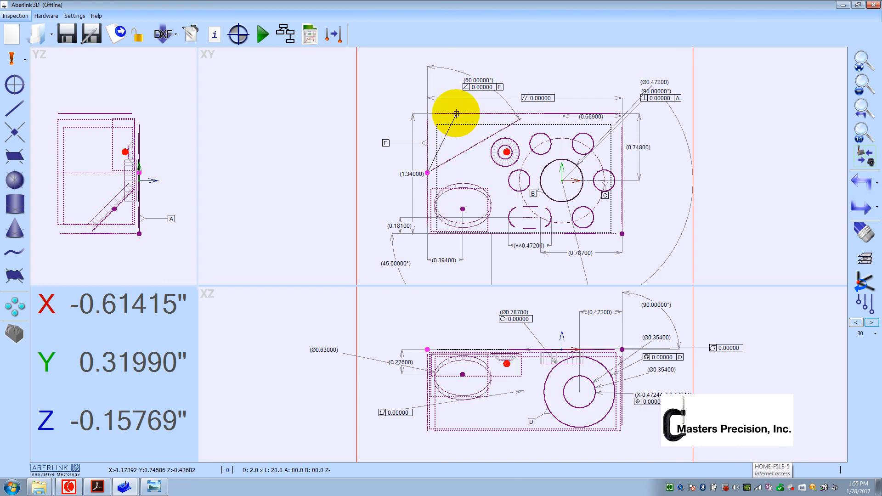
{"action": "left_click", "coordinate": [456, 113]}
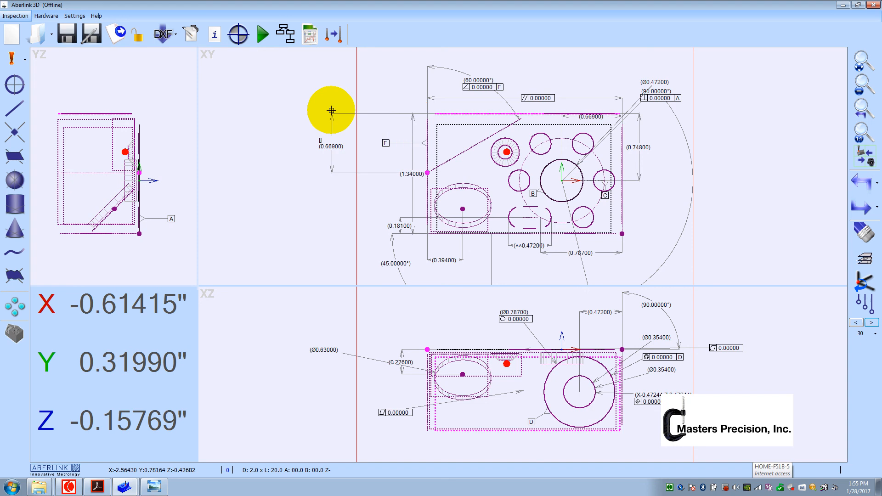
{"action": "left_click", "coordinate": [332, 110]}
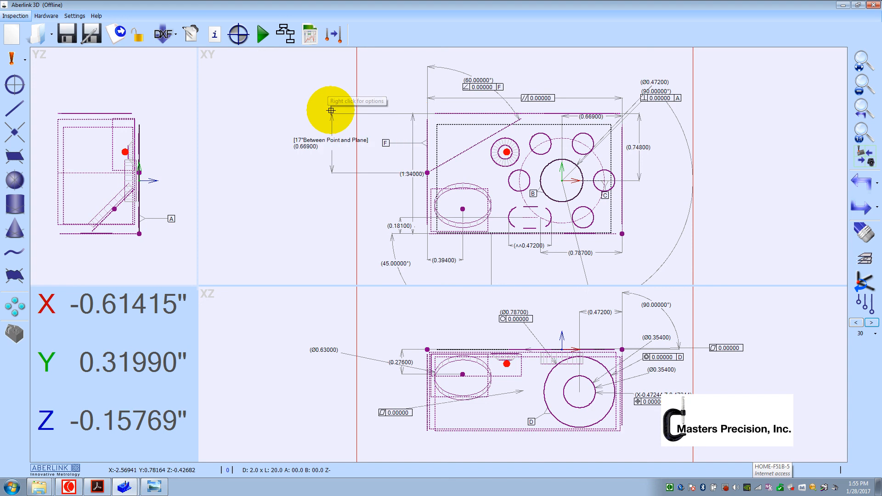
- Set the point-to-plane dimension's nominal to 0.659, hide its identifier and accept the changes
{"action": "right_click", "coordinate": [331, 111]}
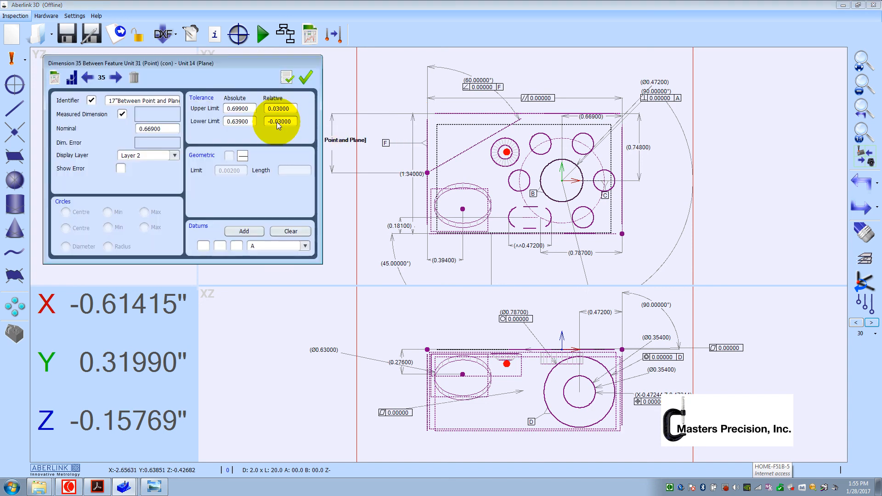
{"action": "left_click", "coordinate": [150, 130]}
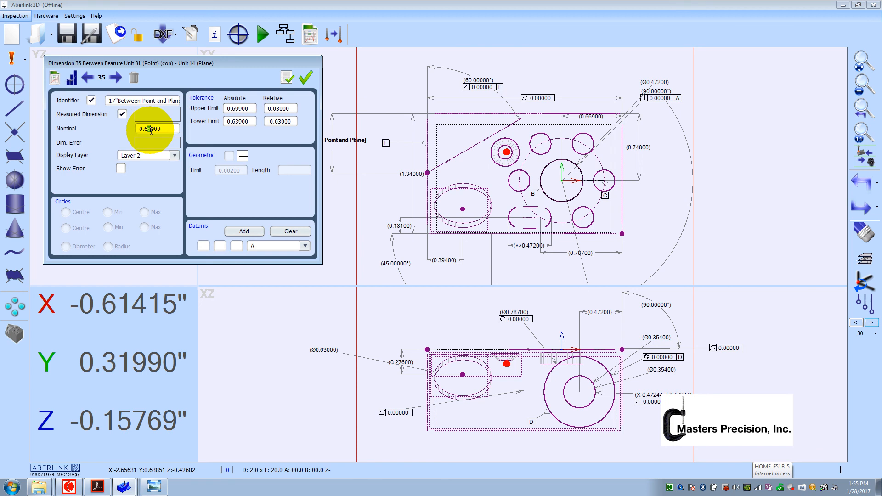
{"action": "type", "text": "5"}
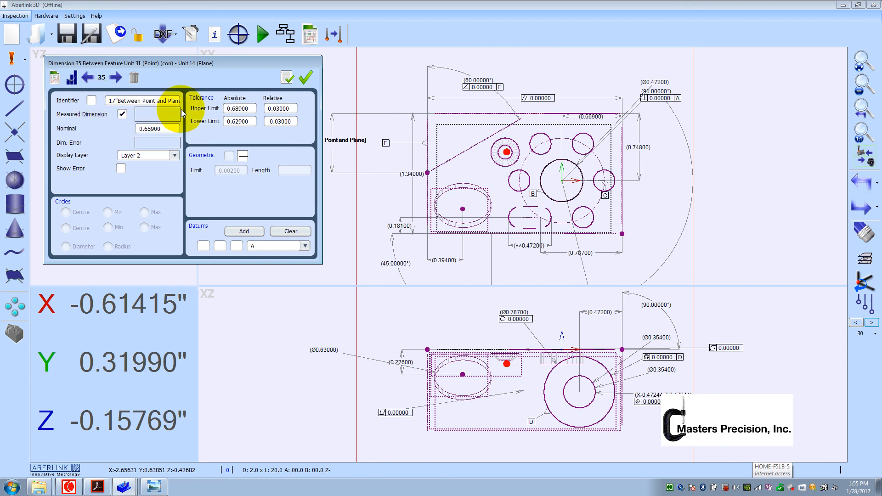
{"action": "left_click", "coordinate": [304, 77]}
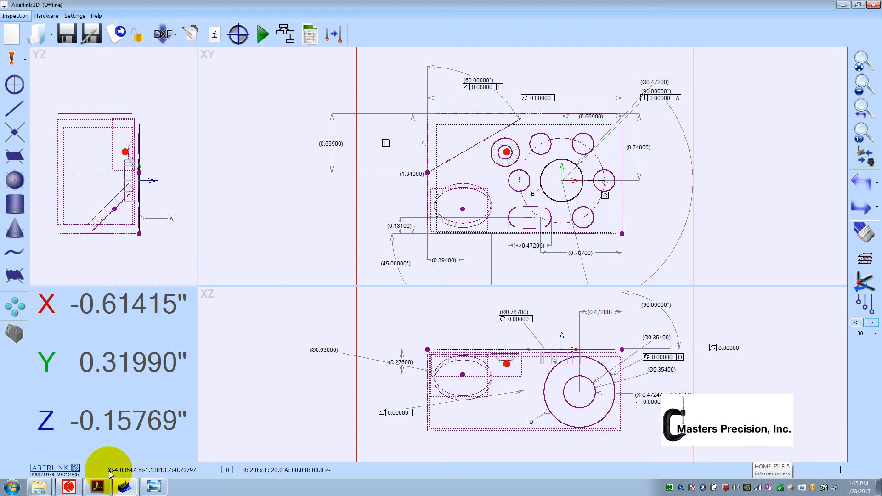
- Compare the PDF drawing's side view with the angled faces and pocket on the 3D training block CAD model, then return to the drawing
{"action": "left_click", "coordinate": [97, 486]}
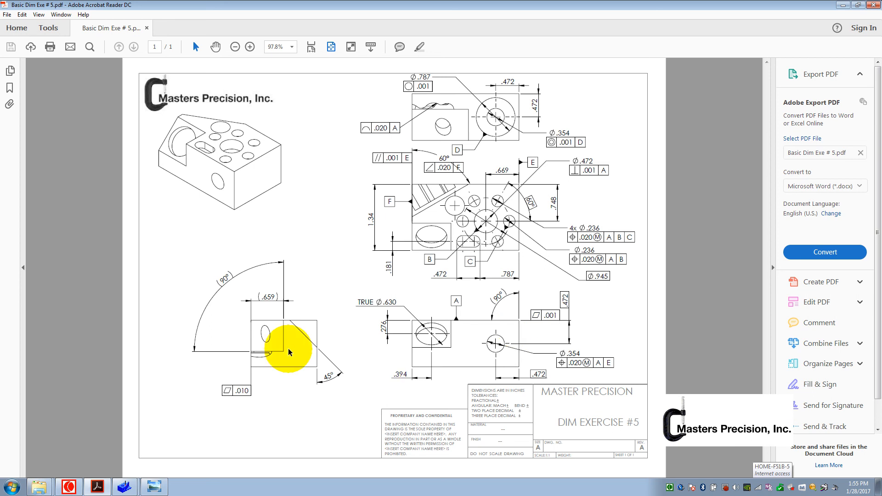
{"action": "left_click", "coordinate": [122, 487]}
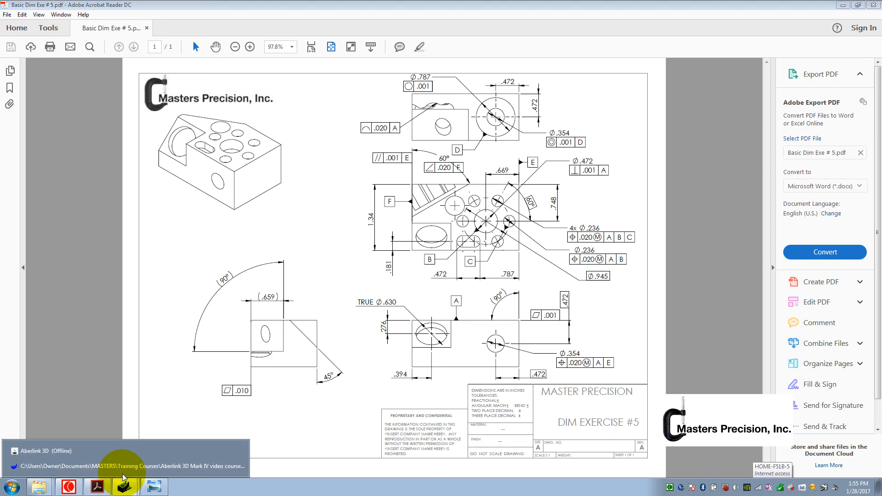
{"action": "left_click", "coordinate": [123, 467]}
{"action": "left_click_drag", "start_coordinate": [312, 345], "coordinate": [462, 258]}
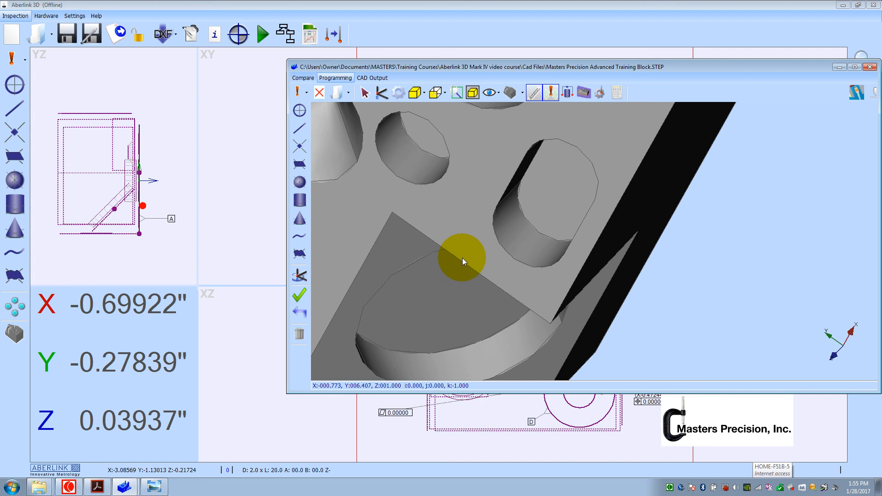
{"action": "scroll", "coordinate": [462, 257], "scroll_direction": "down", "scroll_amount": 5}
{"action": "middle_click_drag", "start_coordinate": [462, 257], "coordinate": [404, 163]}
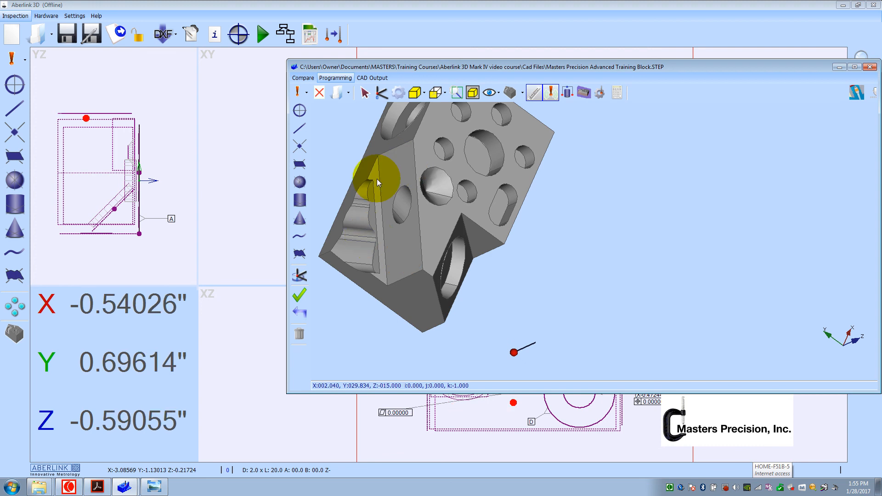
{"action": "scroll", "coordinate": [376, 179], "scroll_direction": "up", "scroll_amount": 2}
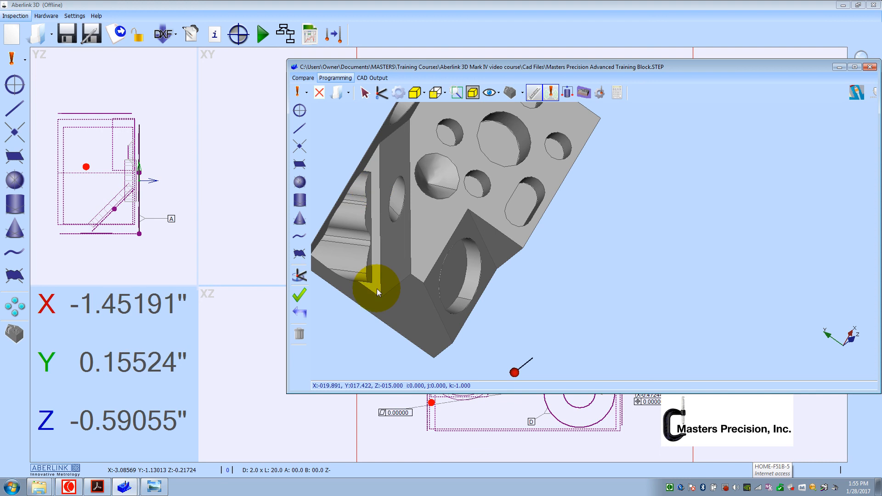
{"action": "middle_click_drag", "start_coordinate": [442, 152], "coordinate": [560, 275]}
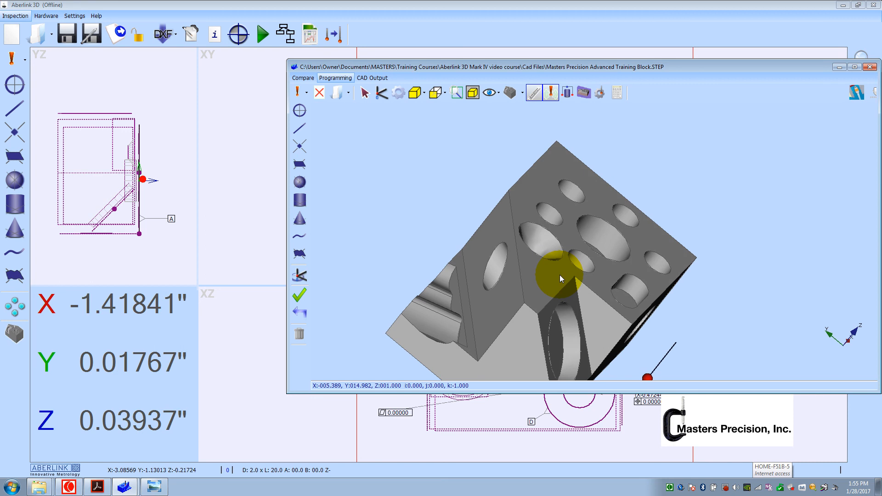
{"action": "left_click", "coordinate": [98, 485]}
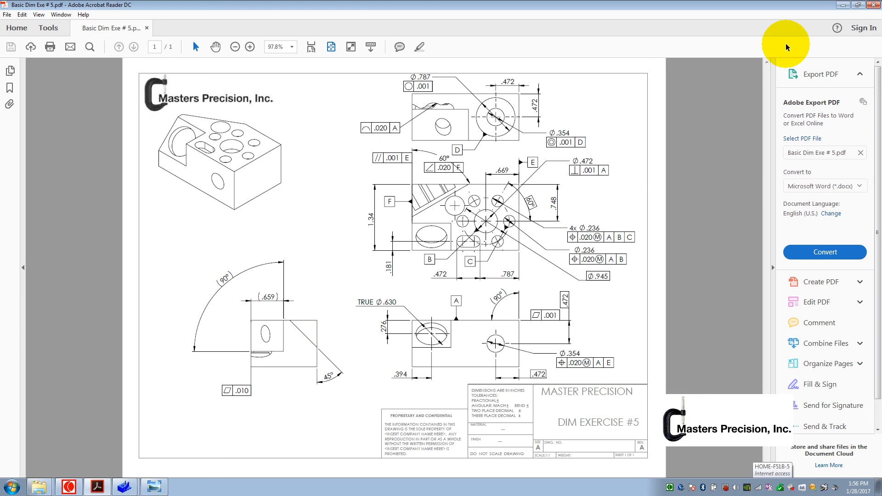
- Put away the PDF drawing and CAD model, then save the Aberlink 3D inspection in Documents as Basic dim exc #5
{"action": "left_click", "coordinate": [842, 5]}
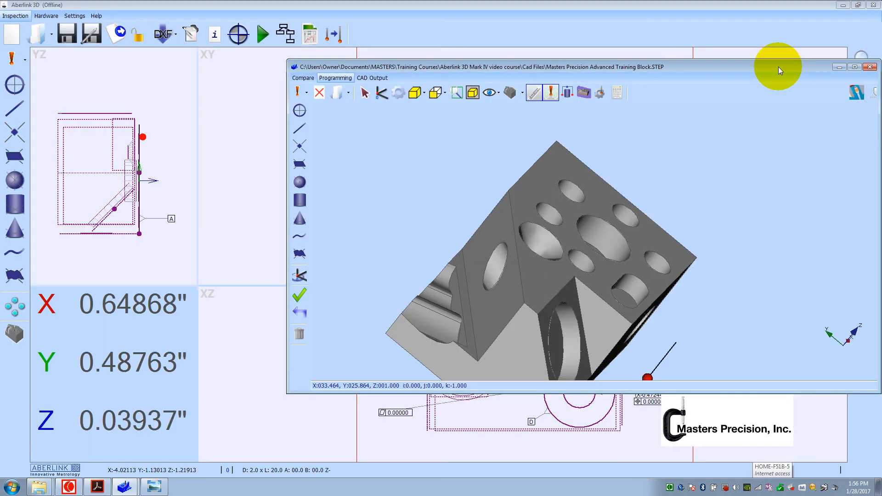
{"action": "left_click", "coordinate": [840, 68]}
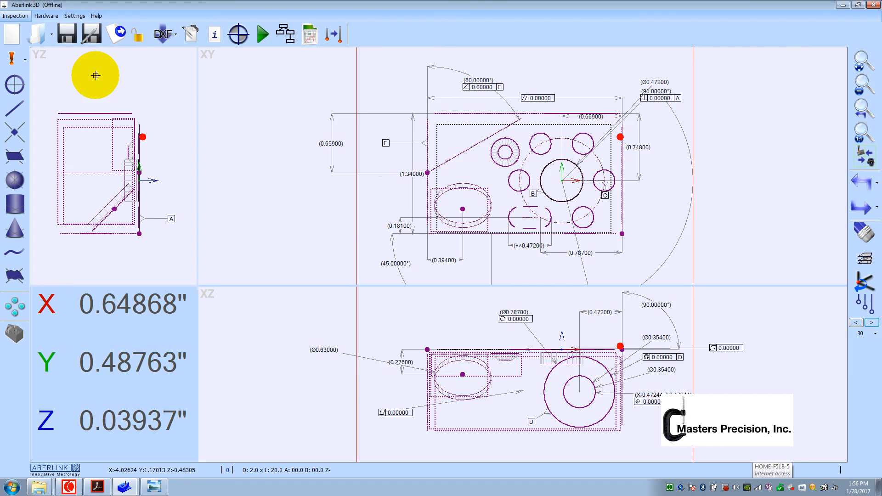
{"action": "left_click", "coordinate": [90, 35]}
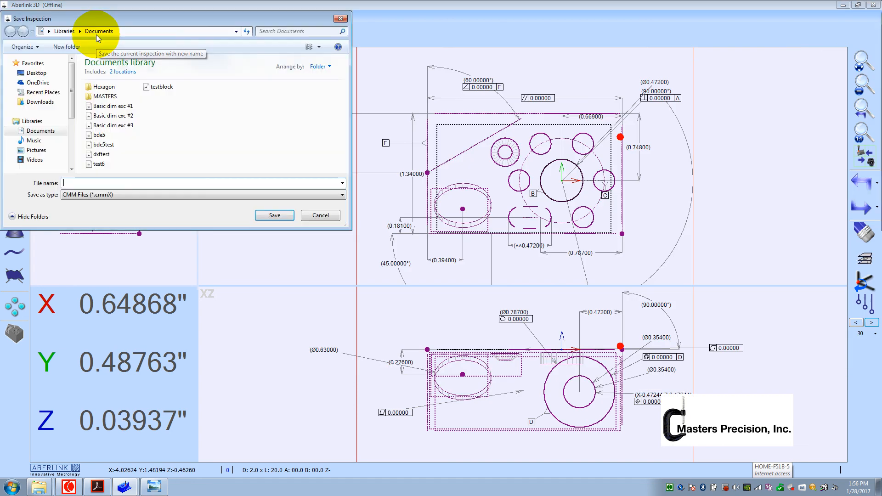
{"action": "left_click", "coordinate": [99, 135]}
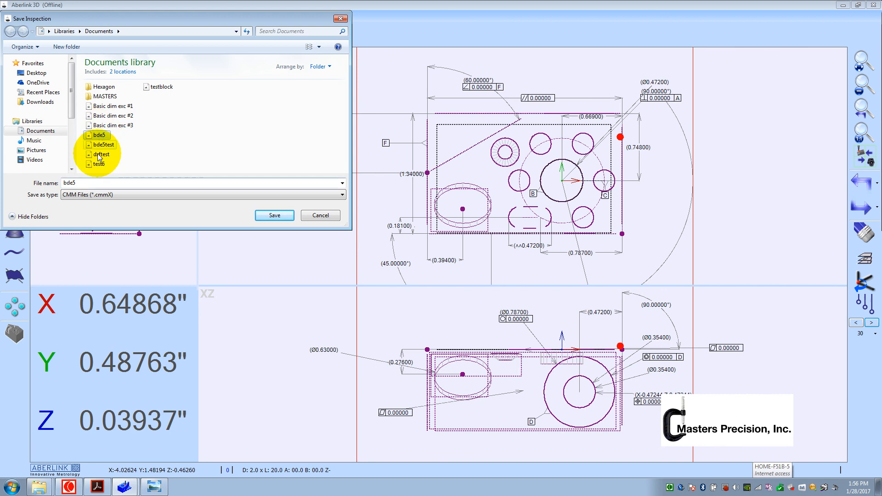
{"action": "key", "text": "Up"}
{"action": "left_click", "coordinate": [103, 183]}
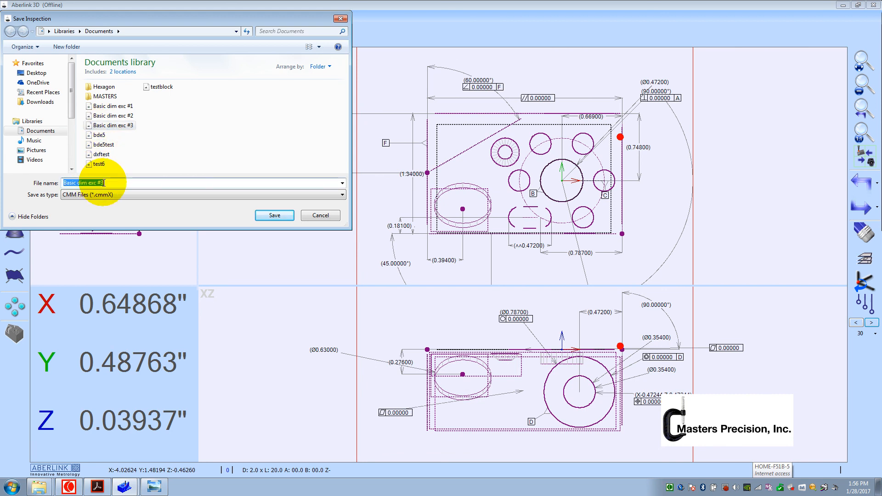
{"action": "left_click_drag", "start_coordinate": [104, 183], "coordinate": [101, 181]}
{"action": "type", "text": "5"}
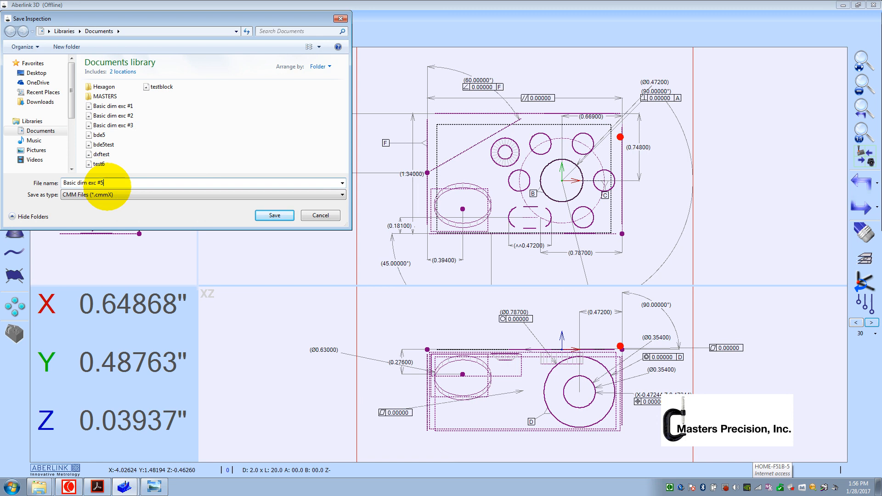
{"action": "left_click", "coordinate": [272, 215]}
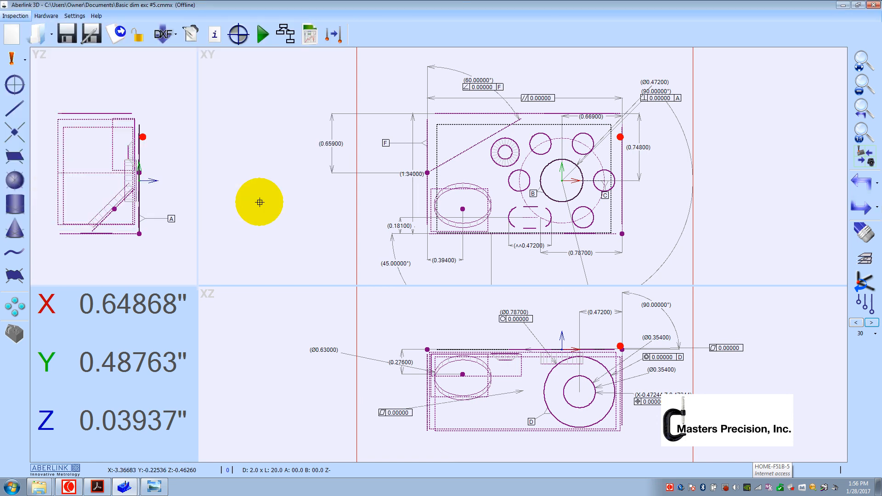
- In the report headers, set Part No to 1234, Drawing to 1 and Customer to ford, and enter the order number
{"action": "left_click", "coordinate": [310, 40]}
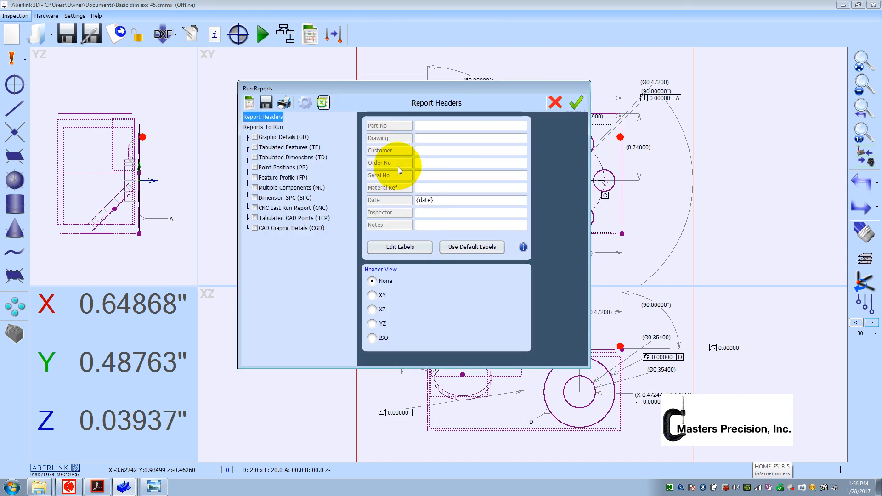
{"action": "left_click", "coordinate": [441, 125]}
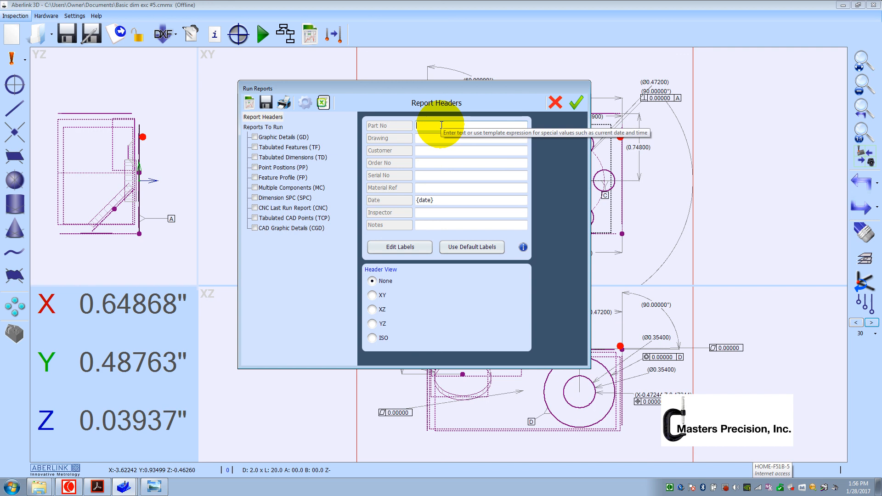
{"action": "type", "text": "1234"}
{"action": "left_click", "coordinate": [439, 137]}
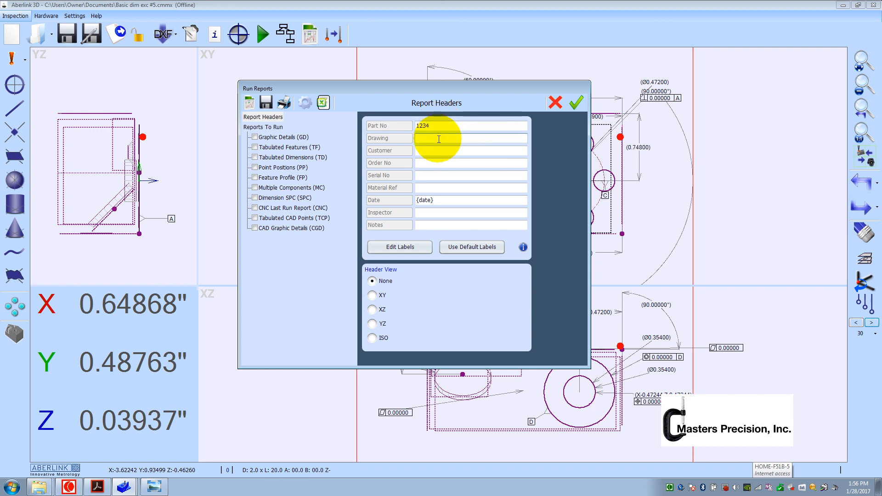
{"action": "type", "text": "1"}
{"action": "left_click", "coordinate": [435, 151]}
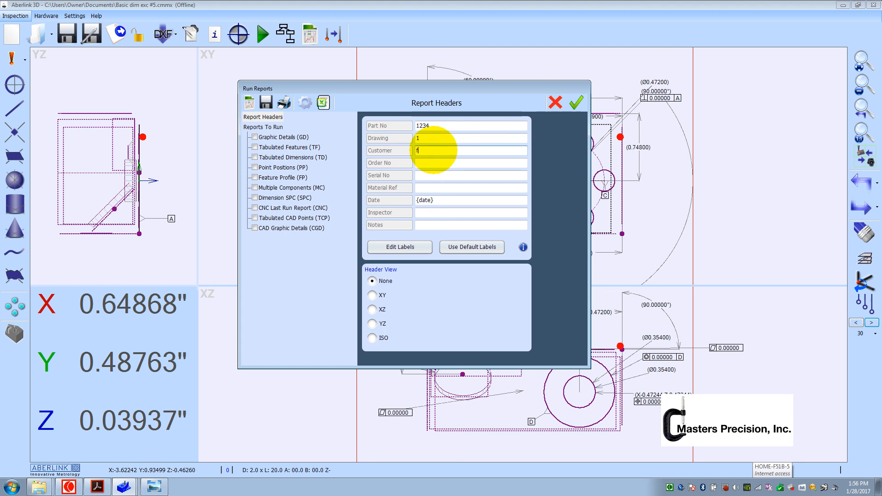
{"action": "type", "text": "ford"}
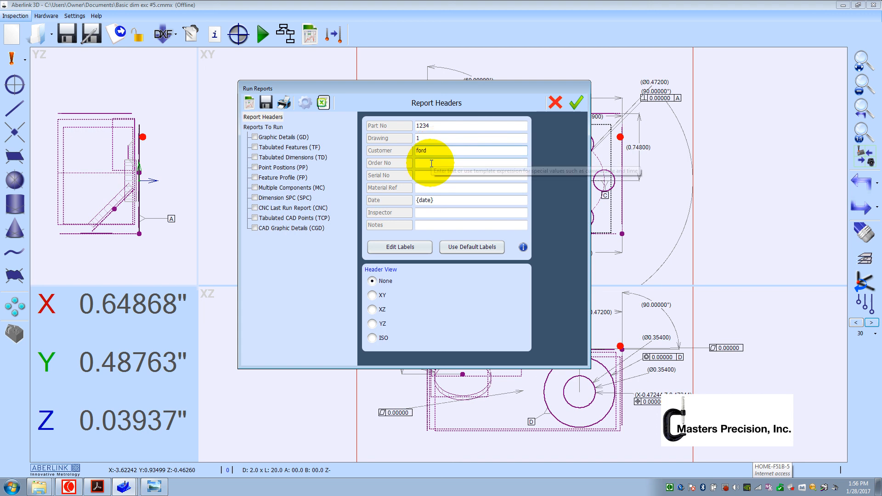
{"action": "left_click", "coordinate": [430, 165]}
{"action": "type", "text": "6565"}
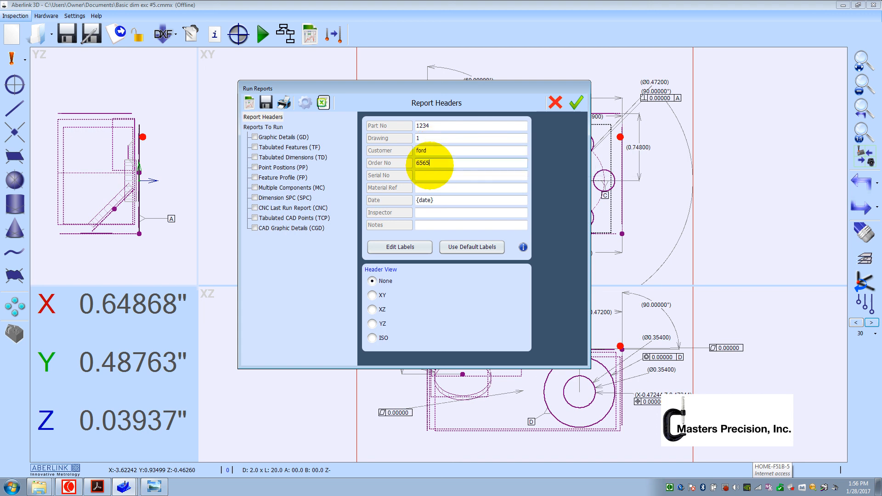
- Set the report's Serial No to 123, Material Ref to alum and Notes to hello kitty, and fill in the inspector's name
{"action": "left_click", "coordinate": [434, 178]}
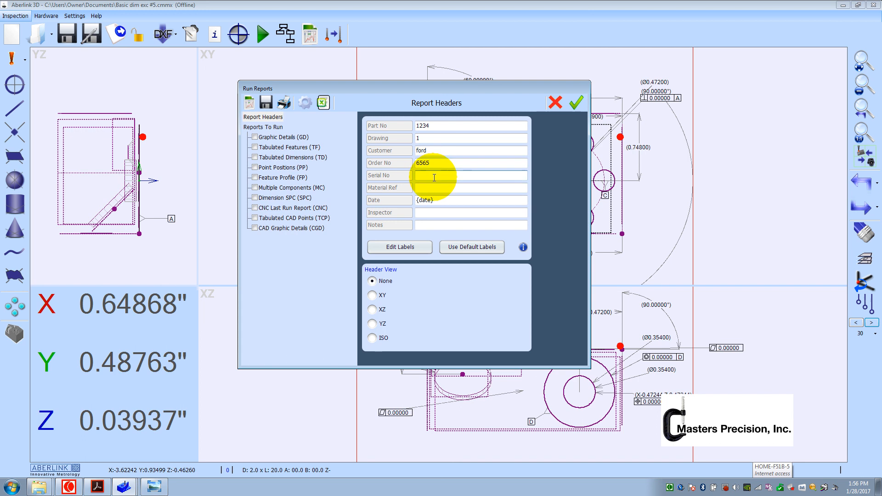
{"action": "type", "text": "123"}
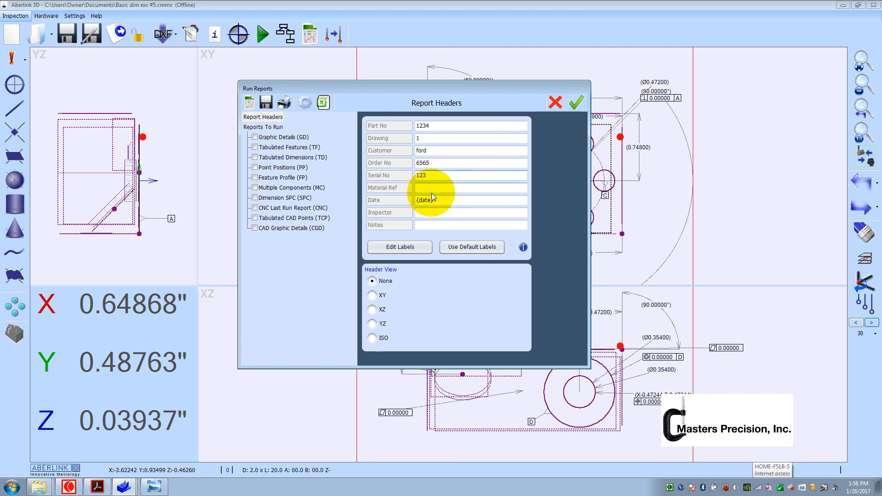
{"action": "left_click", "coordinate": [429, 188]}
{"action": "type", "text": "alum"}
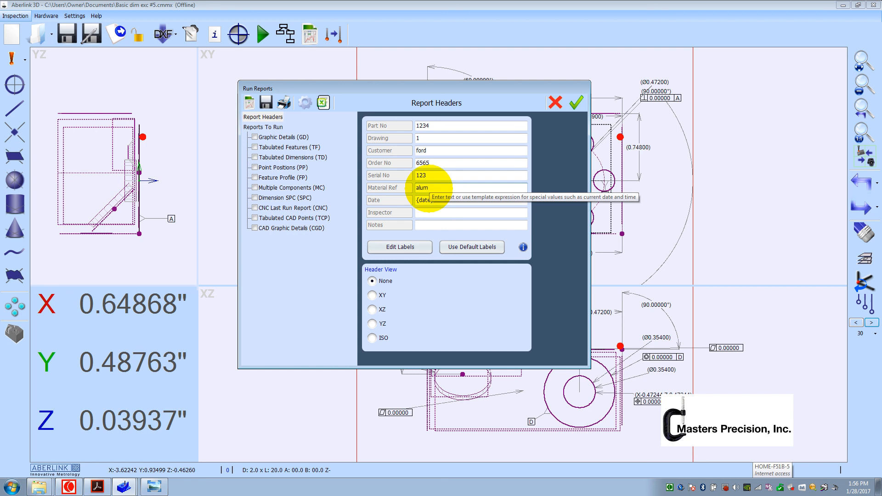
{"action": "left_click", "coordinate": [440, 214]}
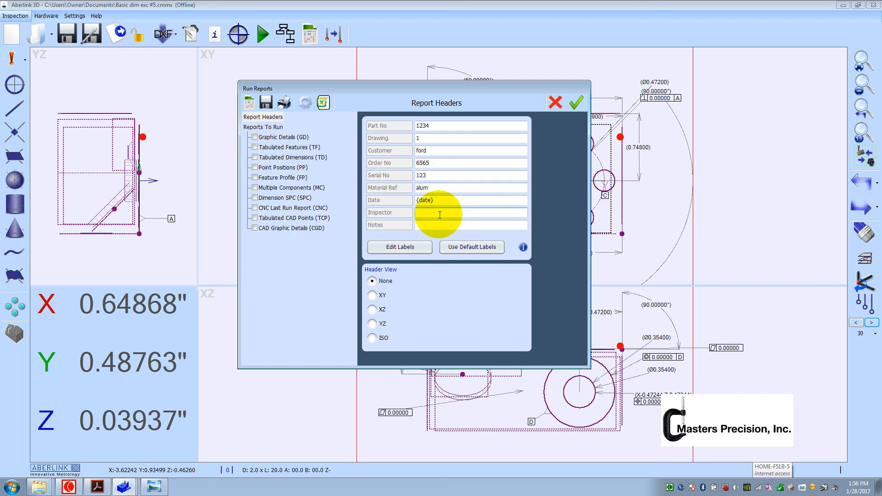
{"action": "type", "text": "bill"}
{"action": "left_click", "coordinate": [444, 226]}
{"action": "type", "text": "he"}
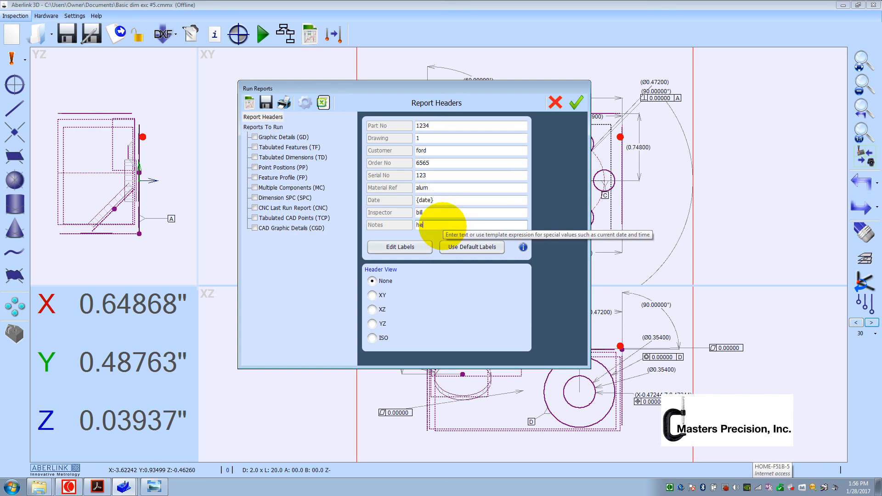
{"action": "type", "text": "llo kitty"}
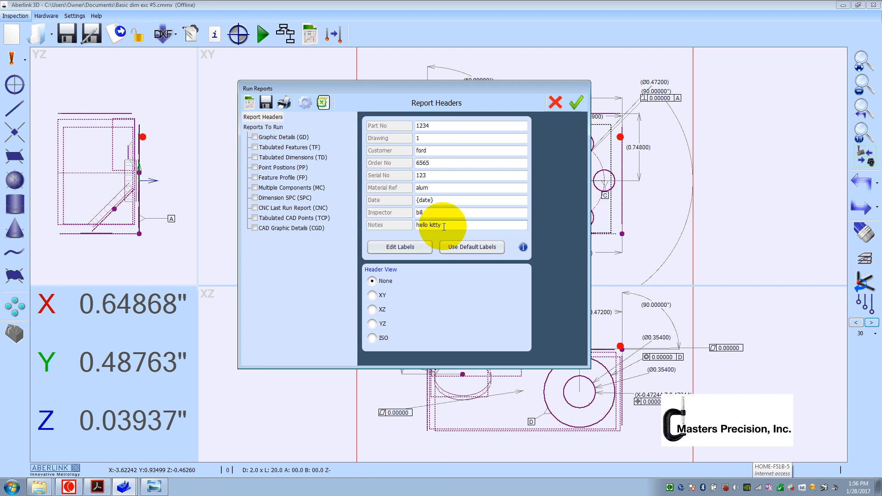
- Set up a Tabulated Dimensions report without the Identifier column, preview it, and accept the report settings
{"action": "left_click", "coordinate": [255, 157]}
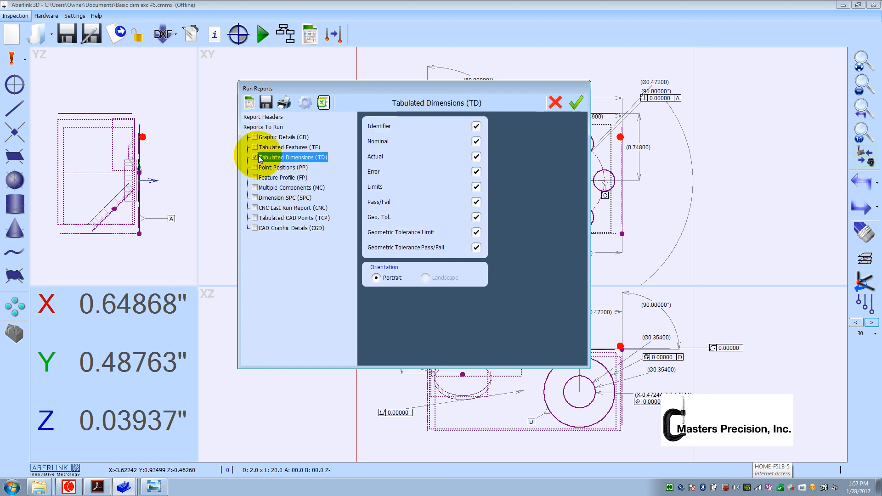
{"action": "left_click", "coordinate": [476, 128]}
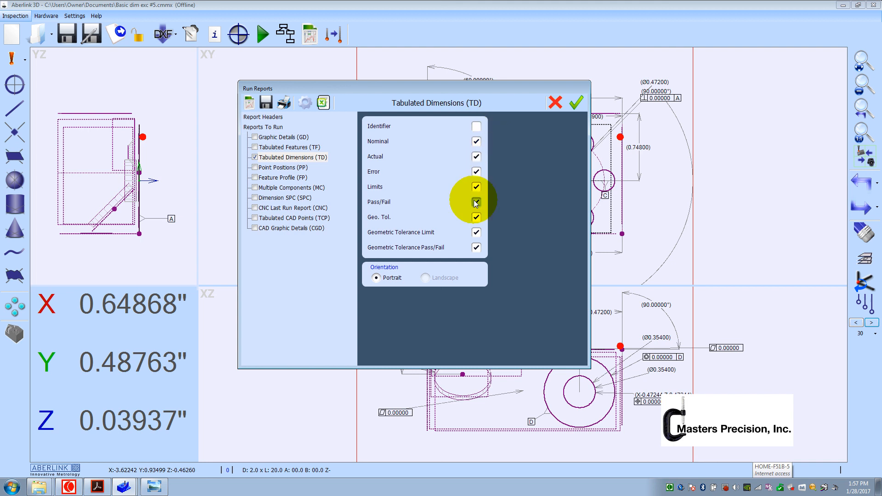
{"action": "left_click", "coordinate": [251, 103]}
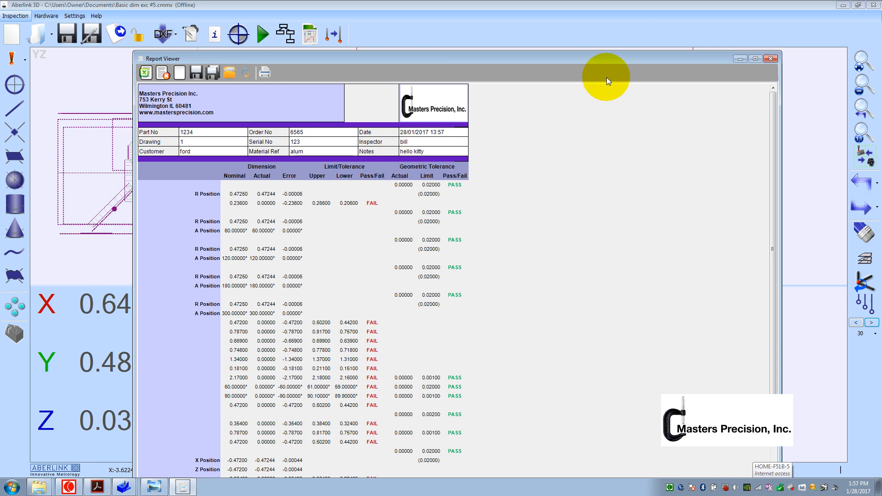
{"action": "left_click", "coordinate": [770, 58]}
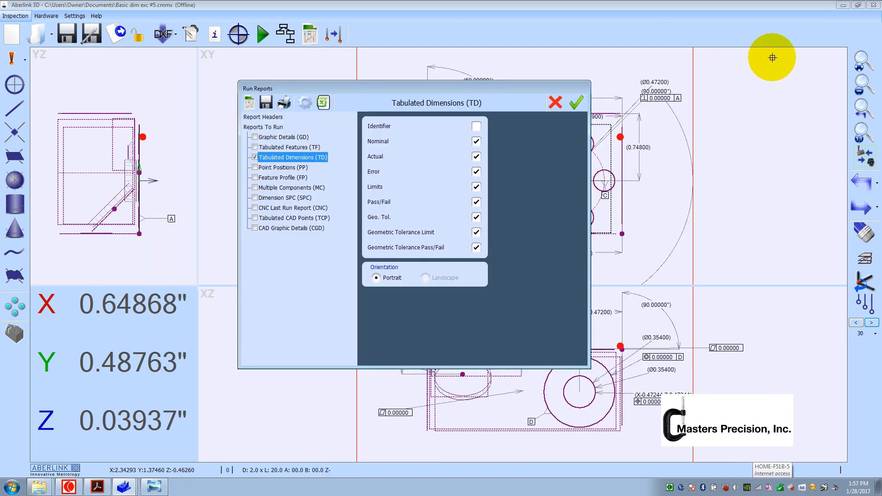
{"action": "left_click", "coordinate": [577, 100]}
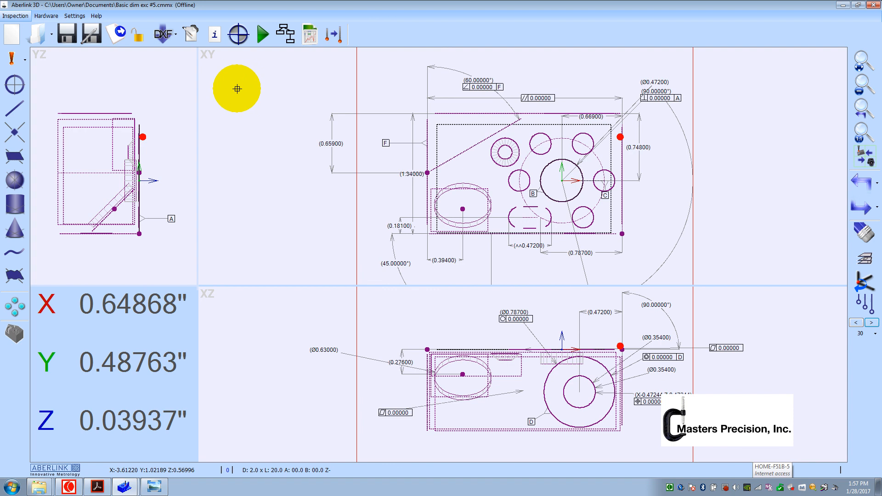
- Enable Manually Measure Reference Features and Auto Remeasure Reference Features for the inspection program
{"action": "left_click", "coordinate": [290, 36]}
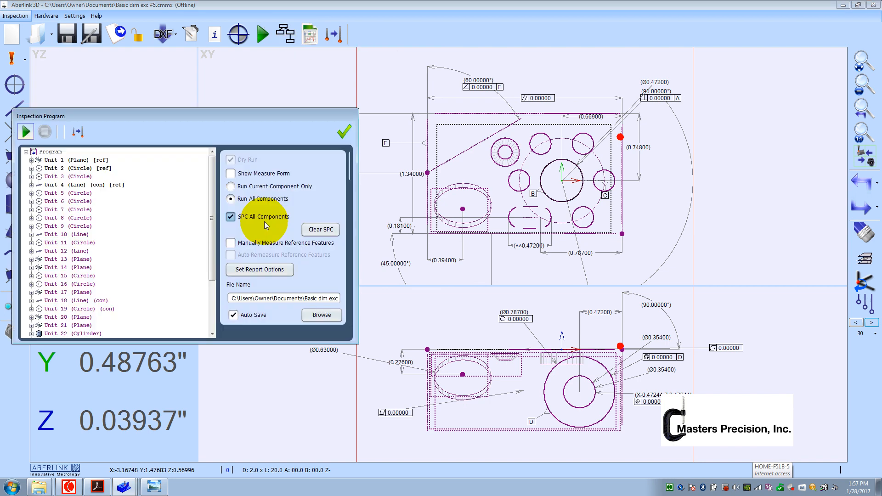
{"action": "left_click", "coordinate": [251, 245]}
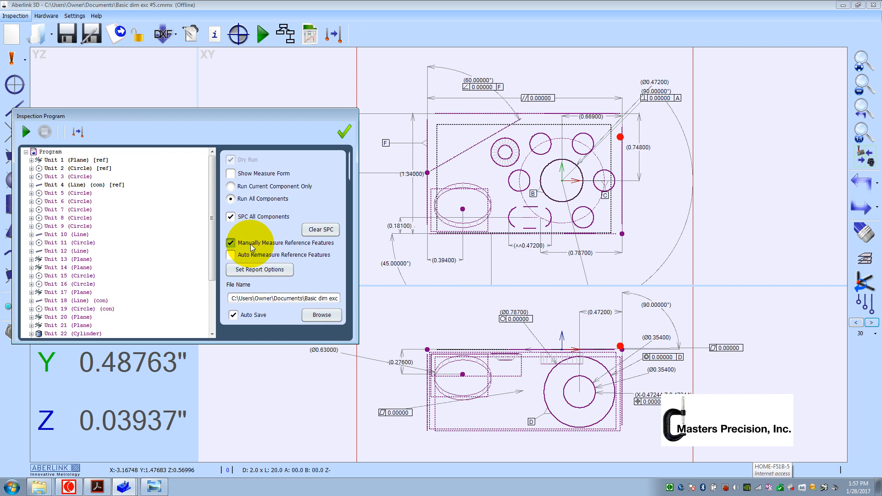
{"action": "left_click", "coordinate": [233, 255]}
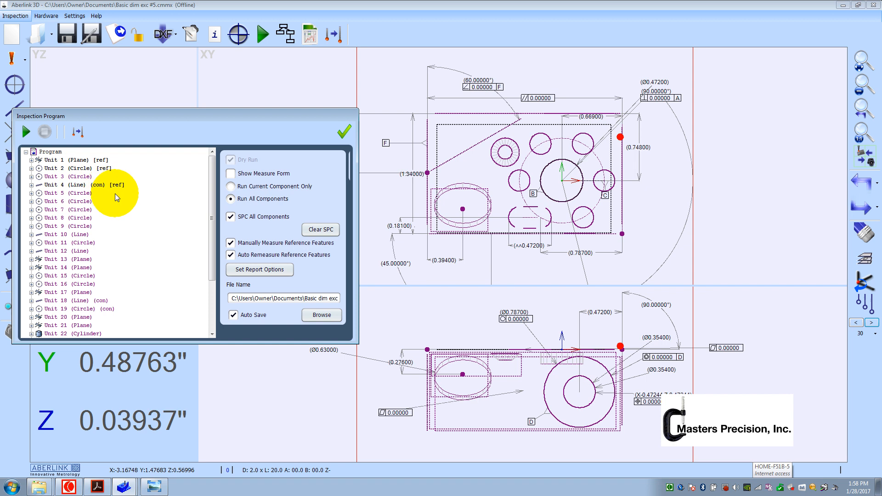
- Set the inspection program's report output option to View, accept the report setup, and close the program settings
{"action": "left_click", "coordinate": [257, 272]}
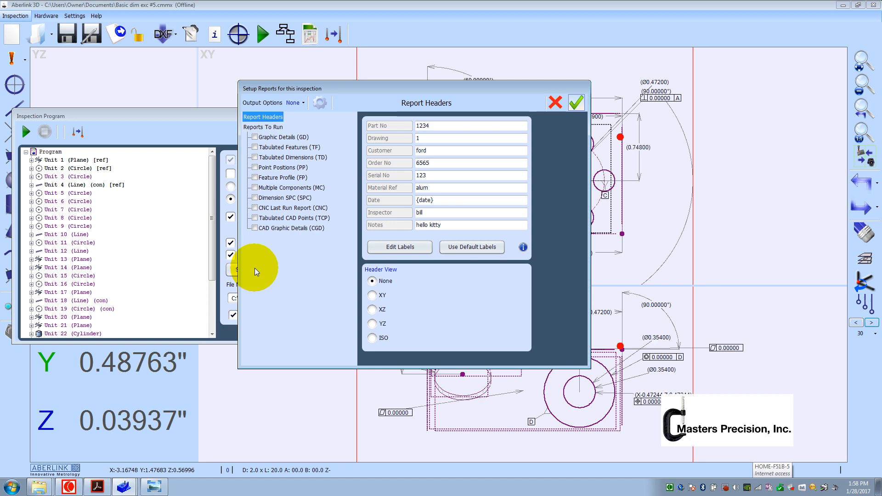
{"action": "left_click", "coordinate": [302, 103]}
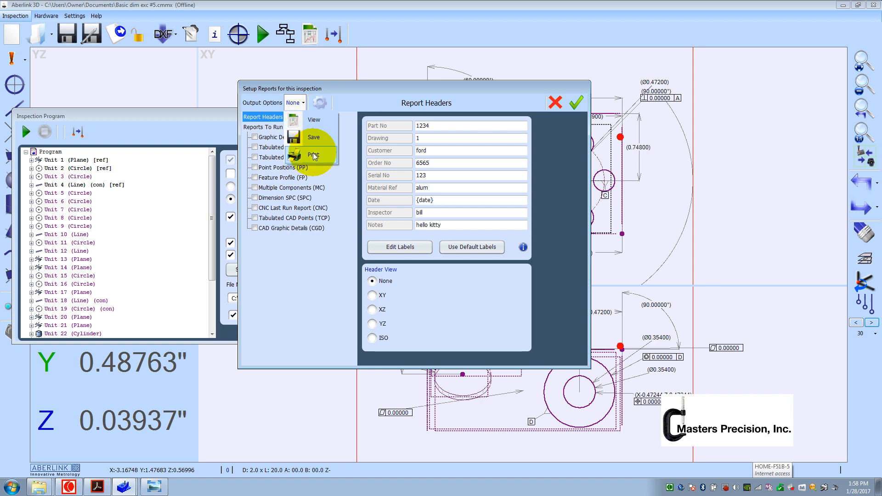
{"action": "left_click", "coordinate": [313, 123]}
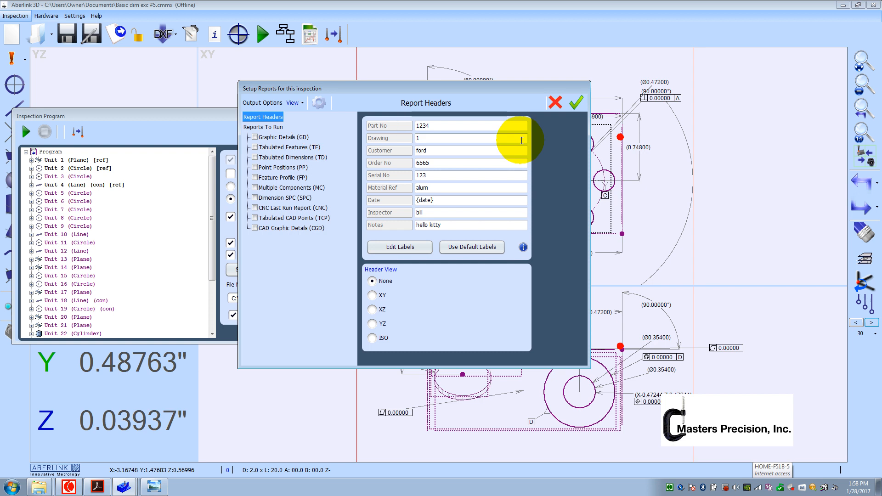
{"action": "left_click", "coordinate": [576, 104]}
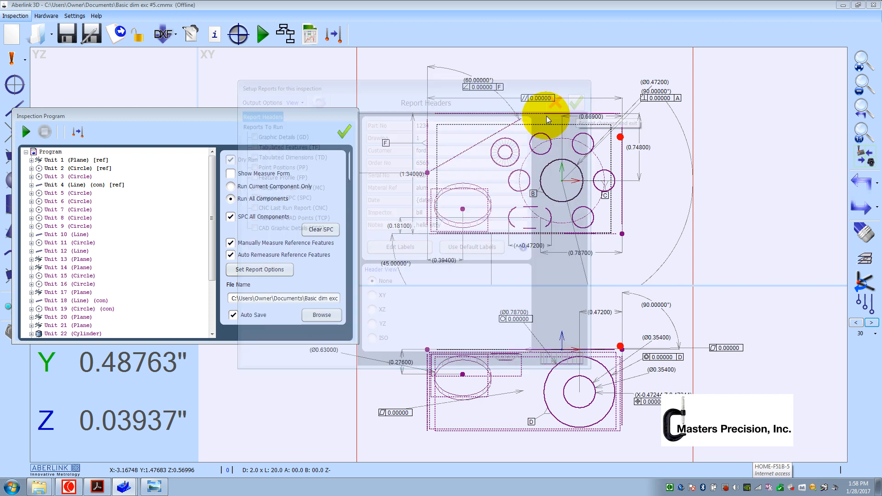
{"action": "left_click_drag", "start_coordinate": [249, 114], "coordinate": [304, 98]}
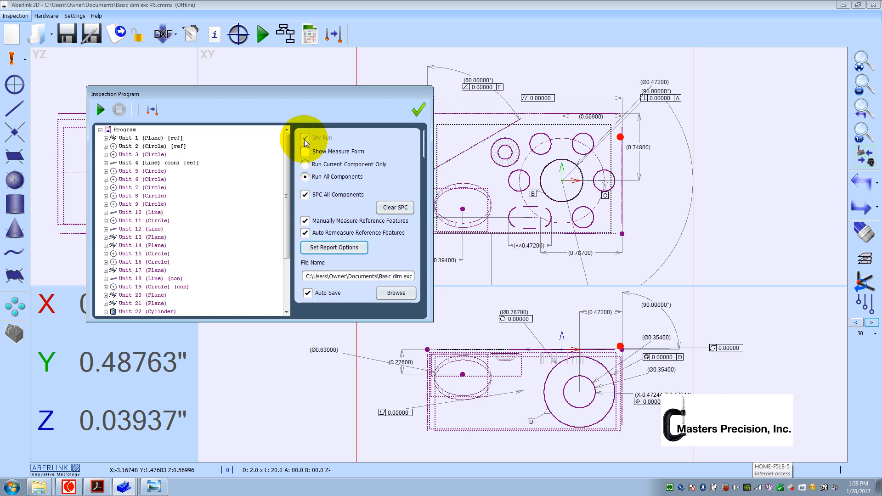
{"action": "left_click", "coordinate": [413, 107]}
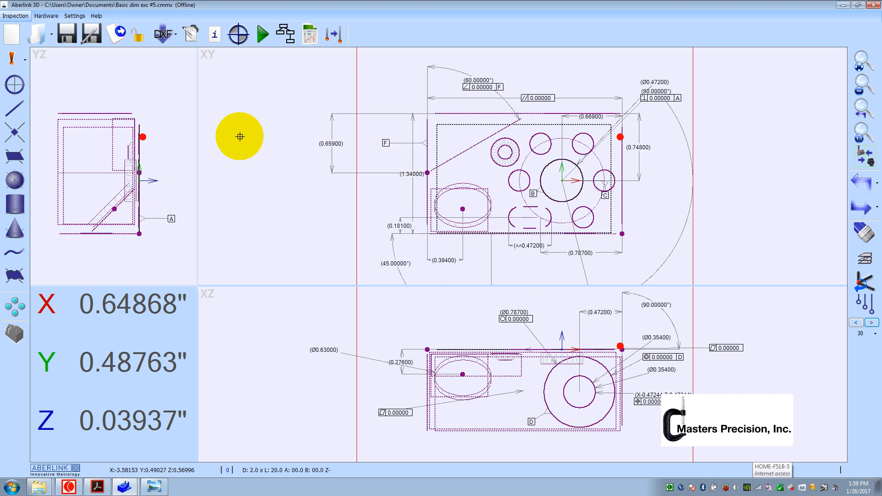